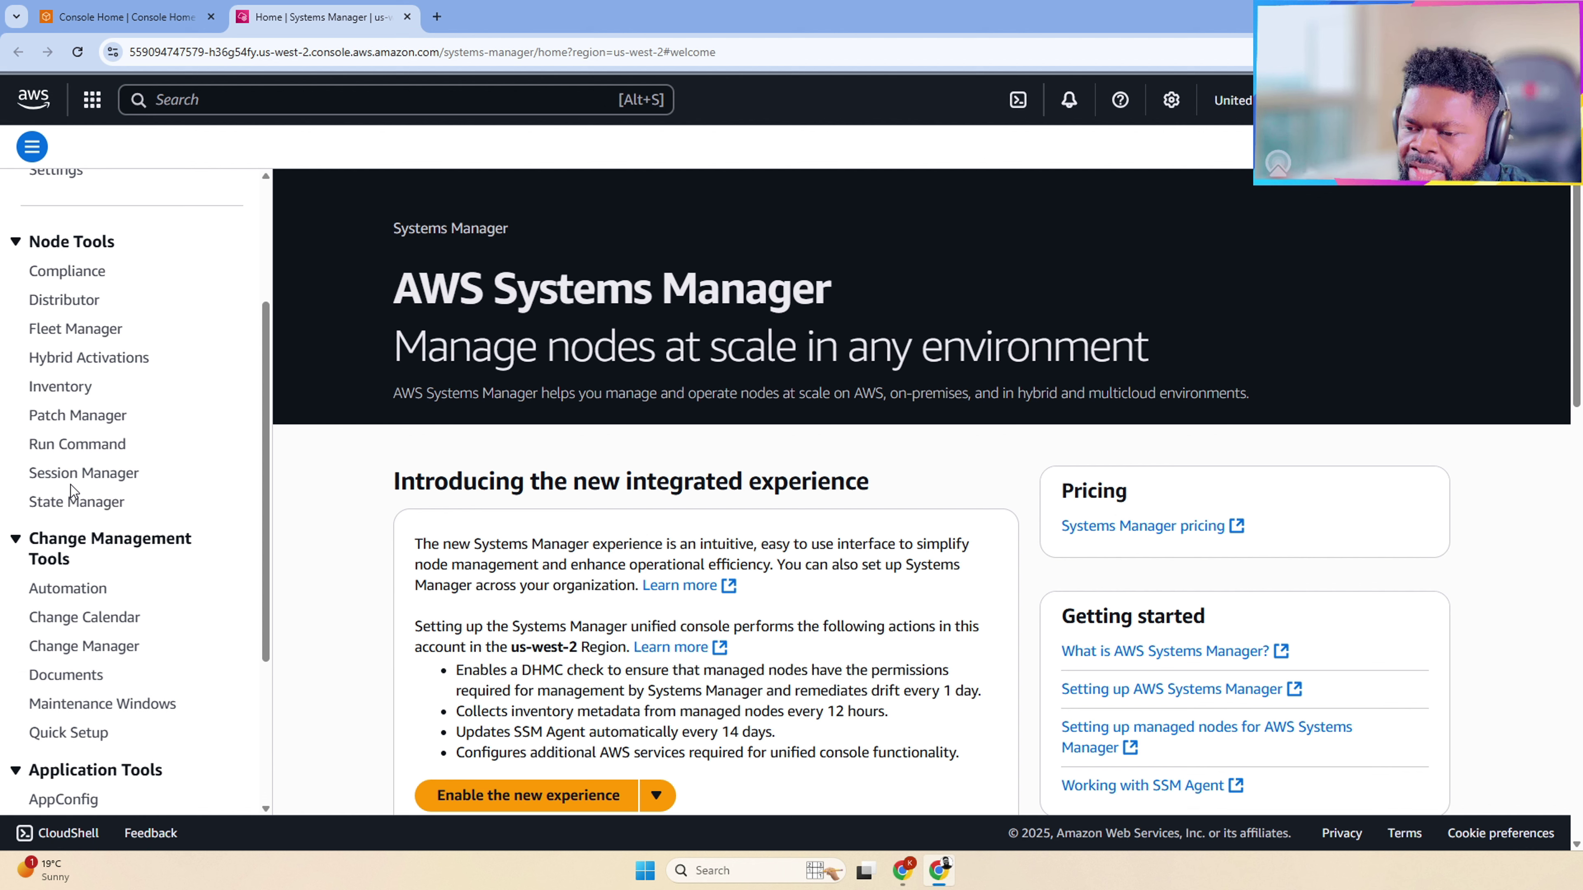
Step: Switch to the Console Home browser tab, search the services for ec2 and open EC2
{"action": "scroll", "coordinate": [156, 446], "scroll_direction": "up", "scroll_amount": 3}
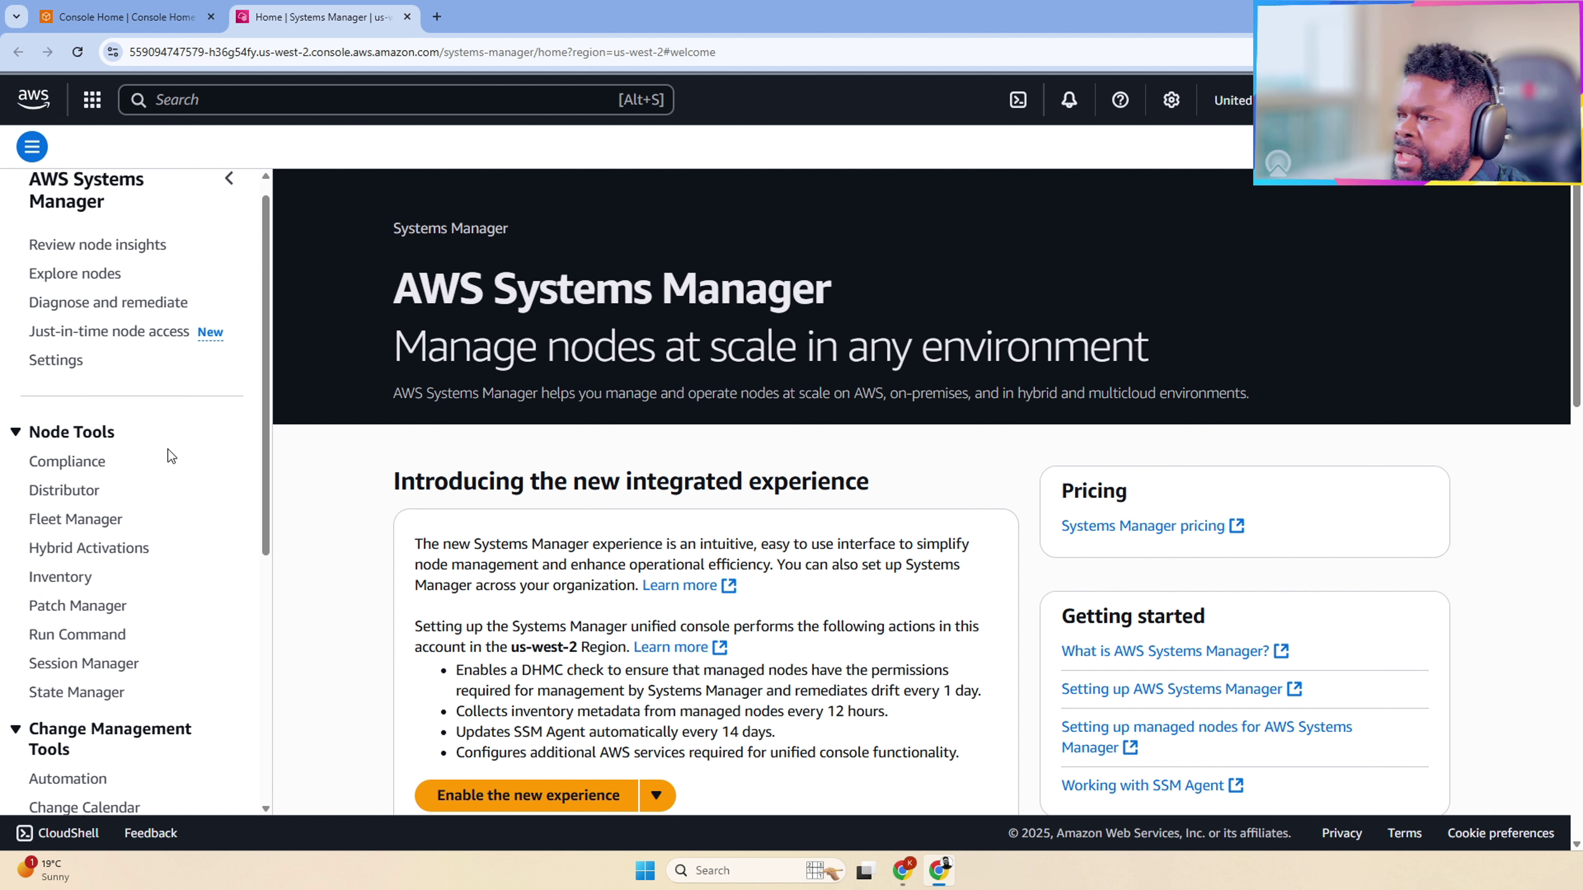
{"action": "scroll", "coordinate": [168, 457], "scroll_direction": "up", "scroll_amount": 1}
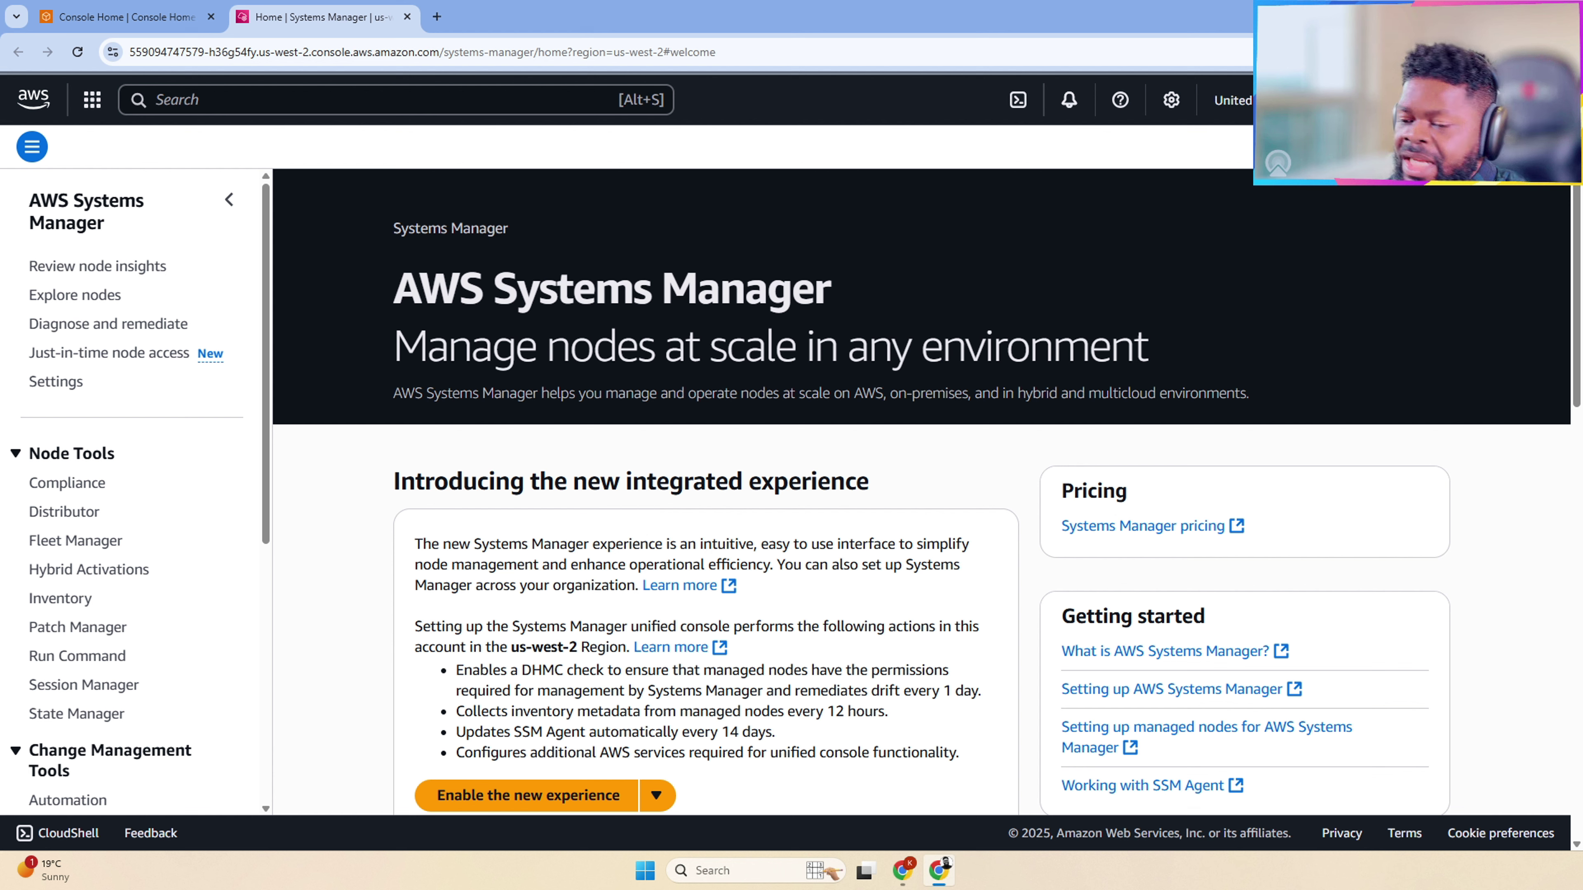
{"action": "key", "text": "alt+s"}
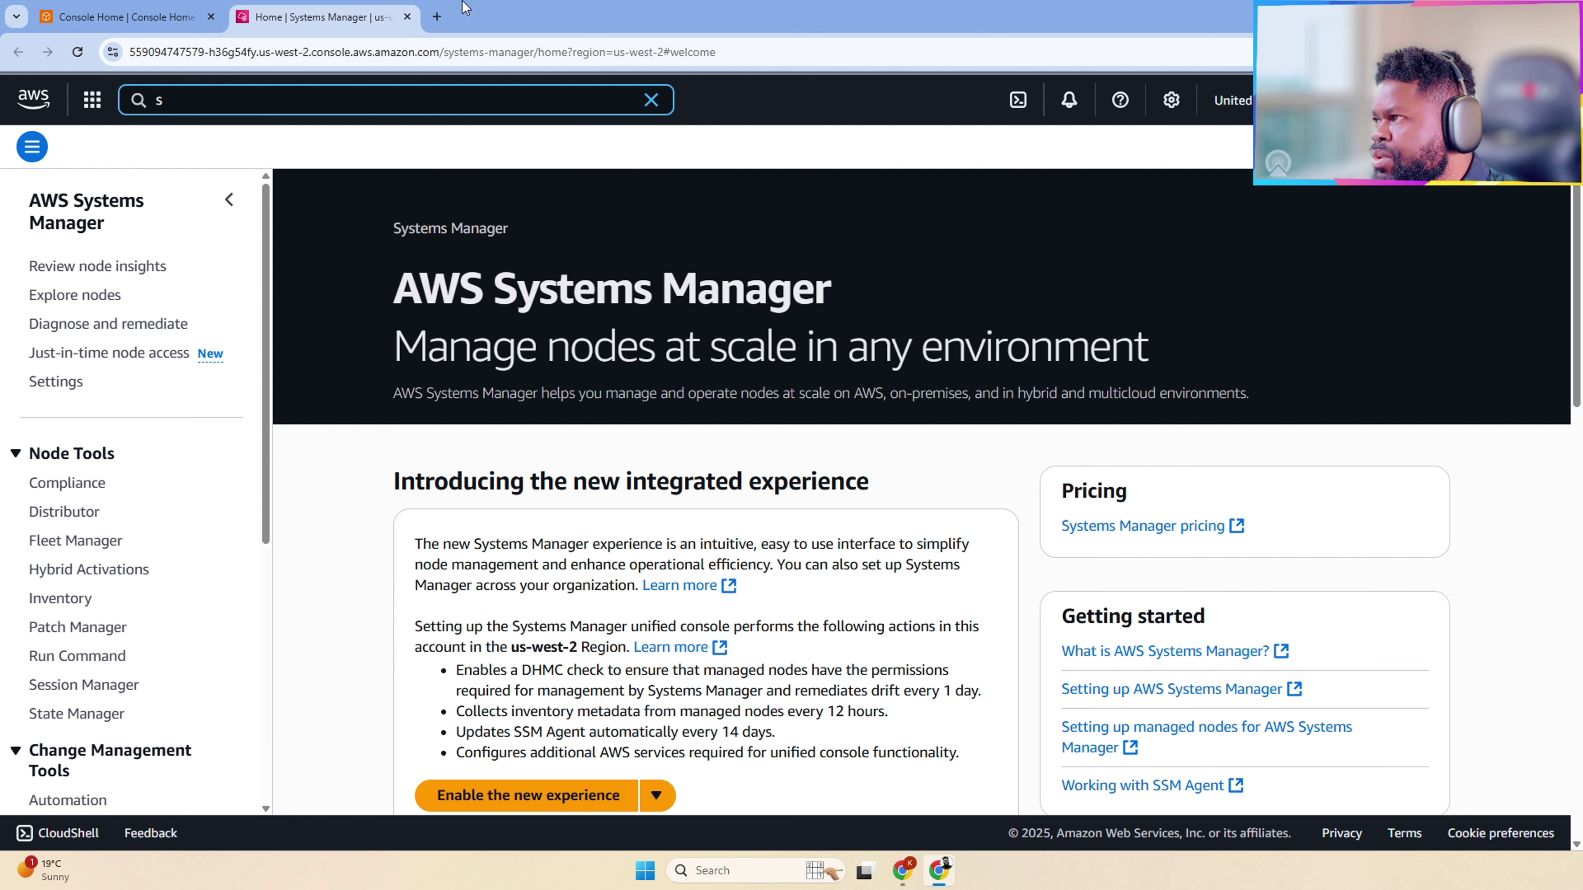
{"action": "left_click", "coordinate": [125, 17]}
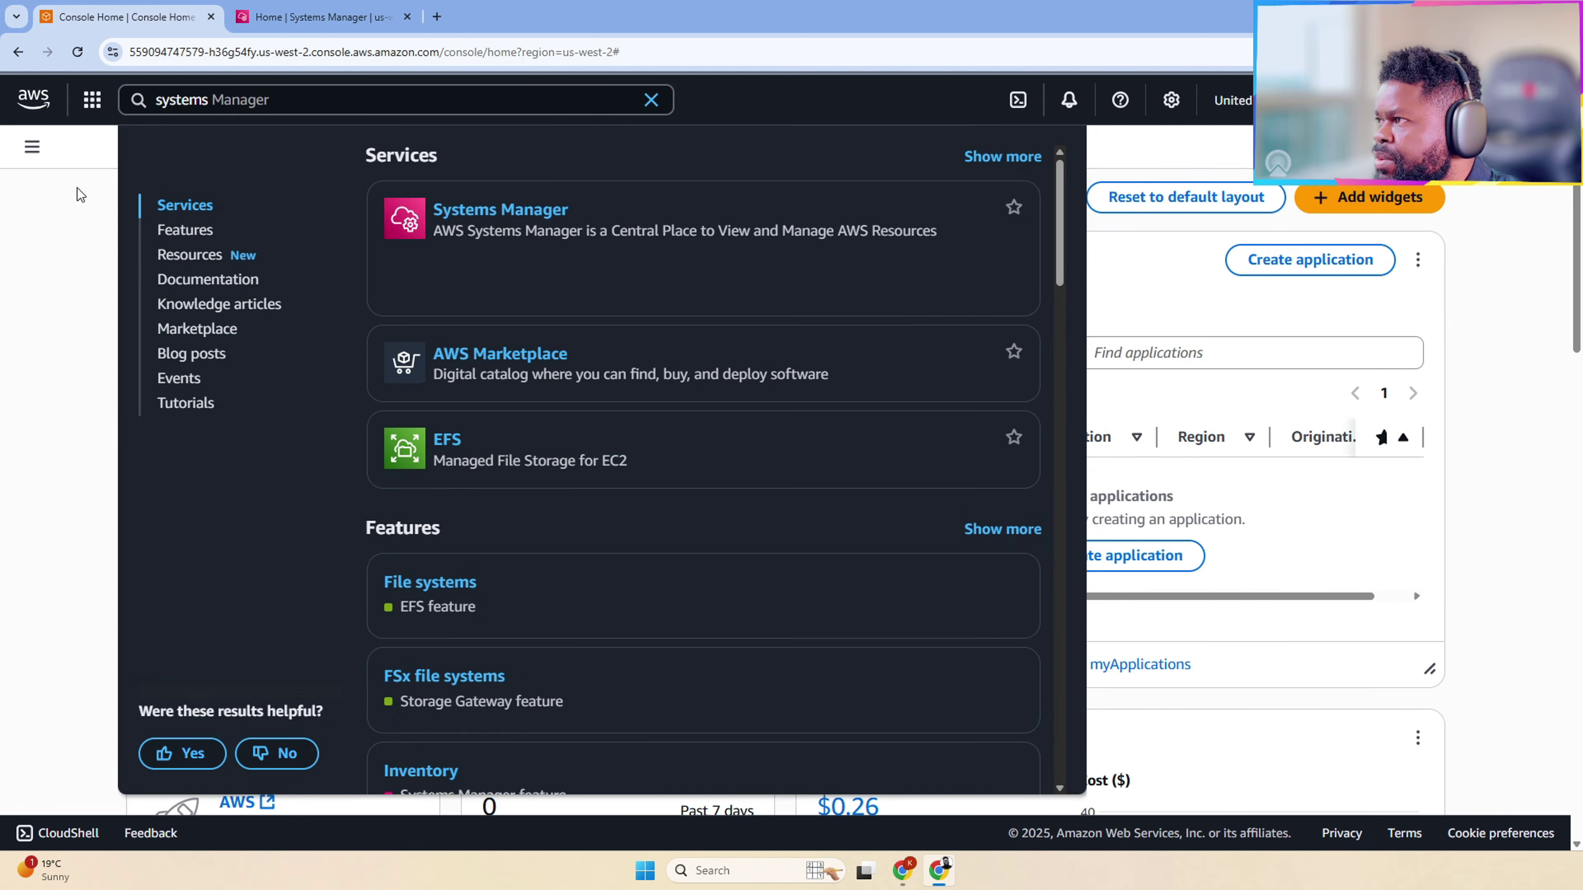
{"action": "key", "text": "Escape"}
{"action": "key", "text": "alt+s"}
{"action": "key", "text": "ctrl+a"}
{"action": "type", "text": "ec2"}
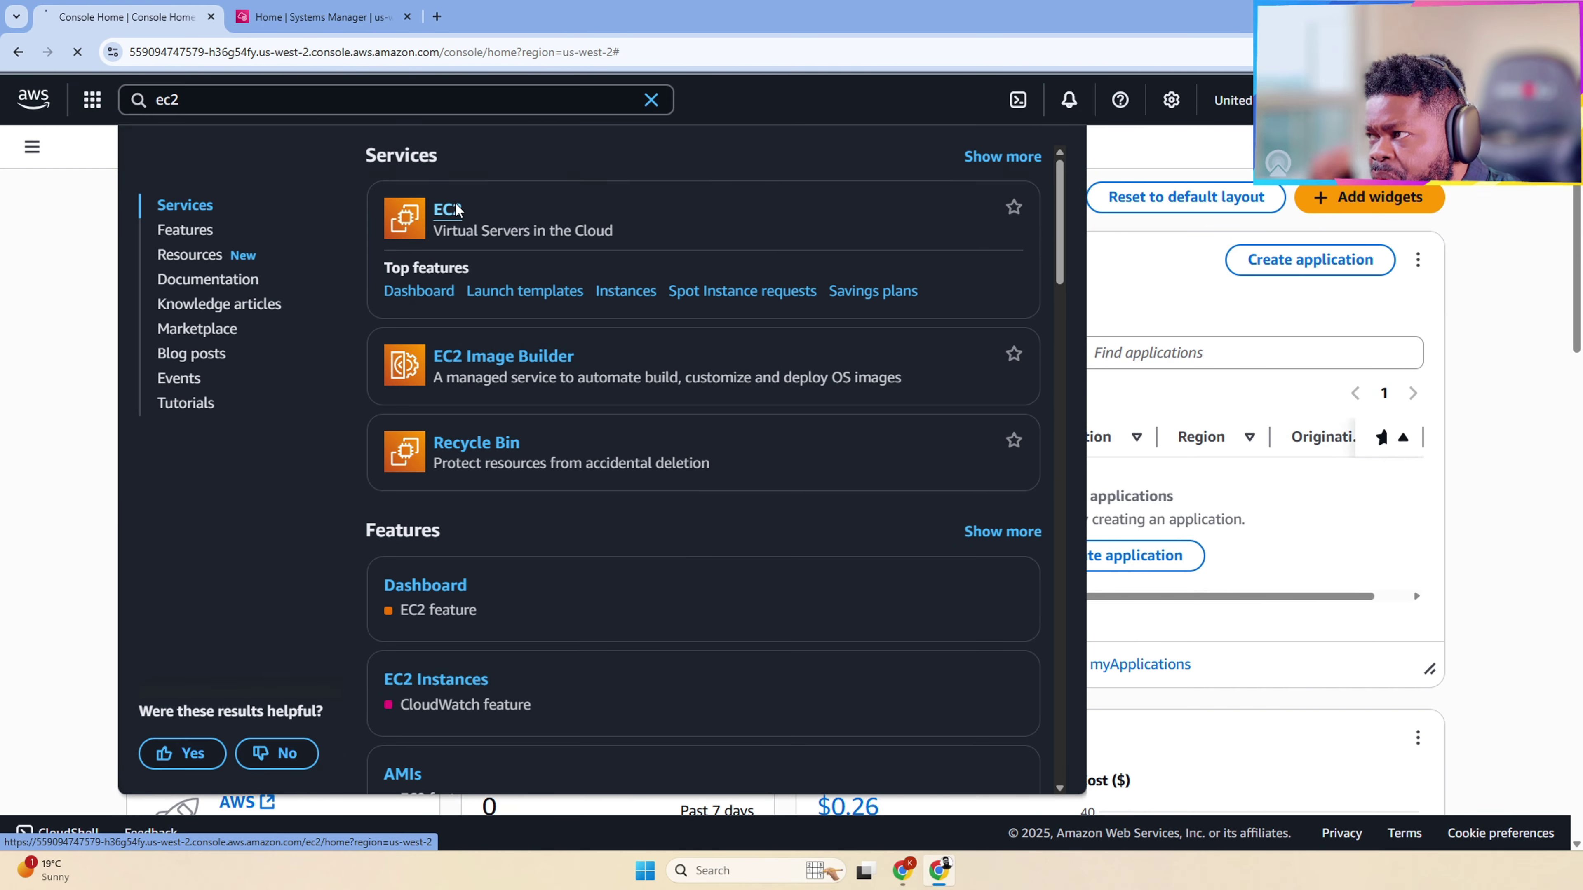
{"action": "left_click", "coordinate": [455, 206]}
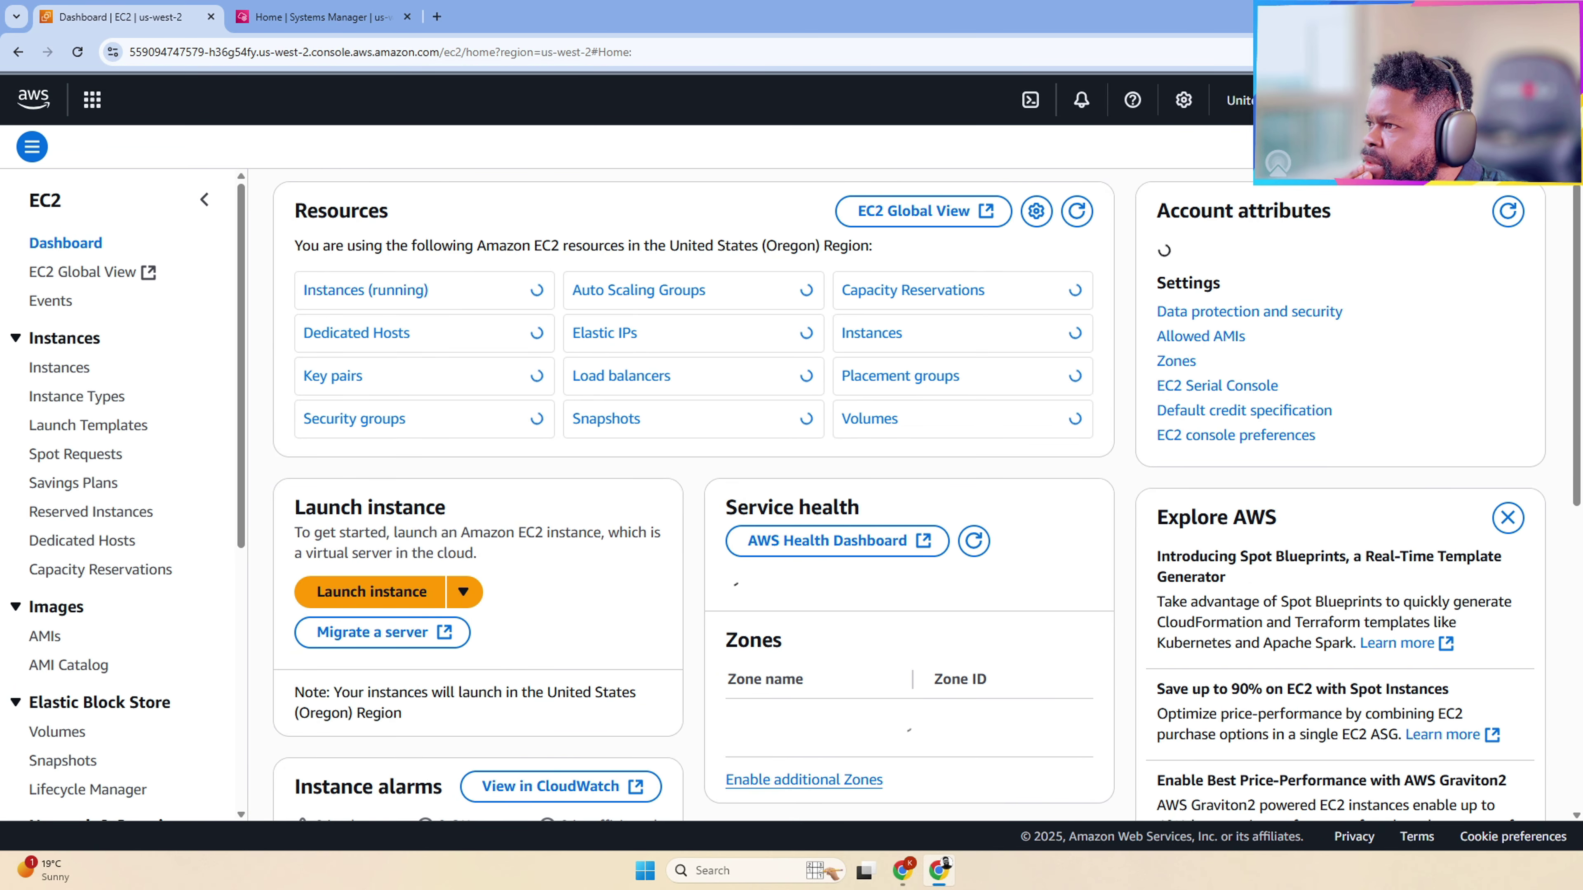
Step: Start launching a new instance from the running instances list and name it MyWebServer
{"action": "left_click", "coordinate": [391, 295]}
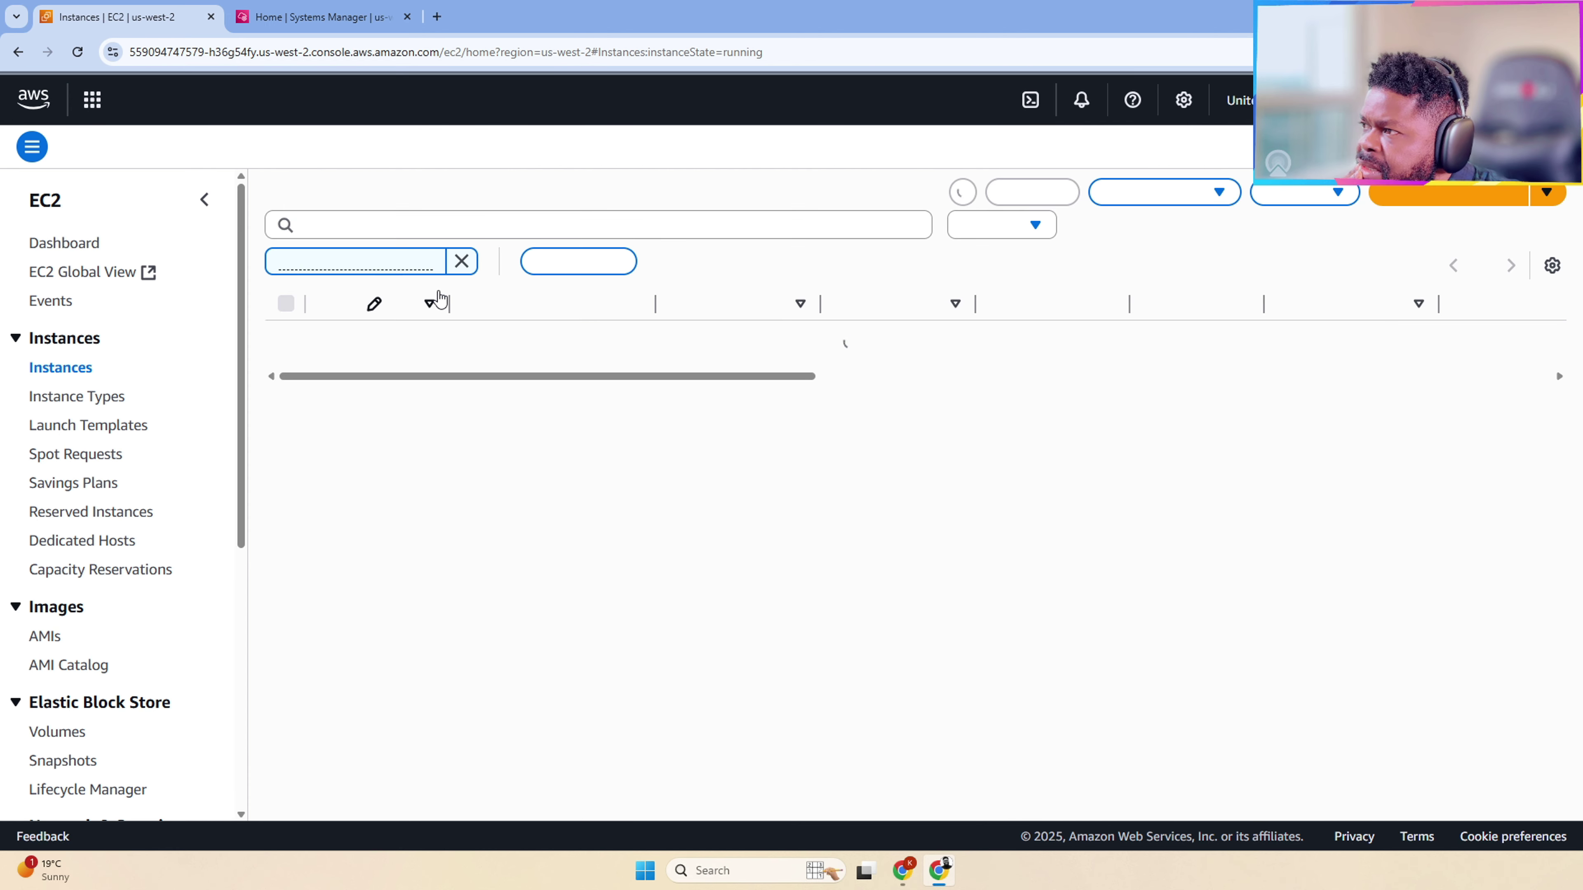
{"action": "left_click", "coordinate": [1459, 195]}
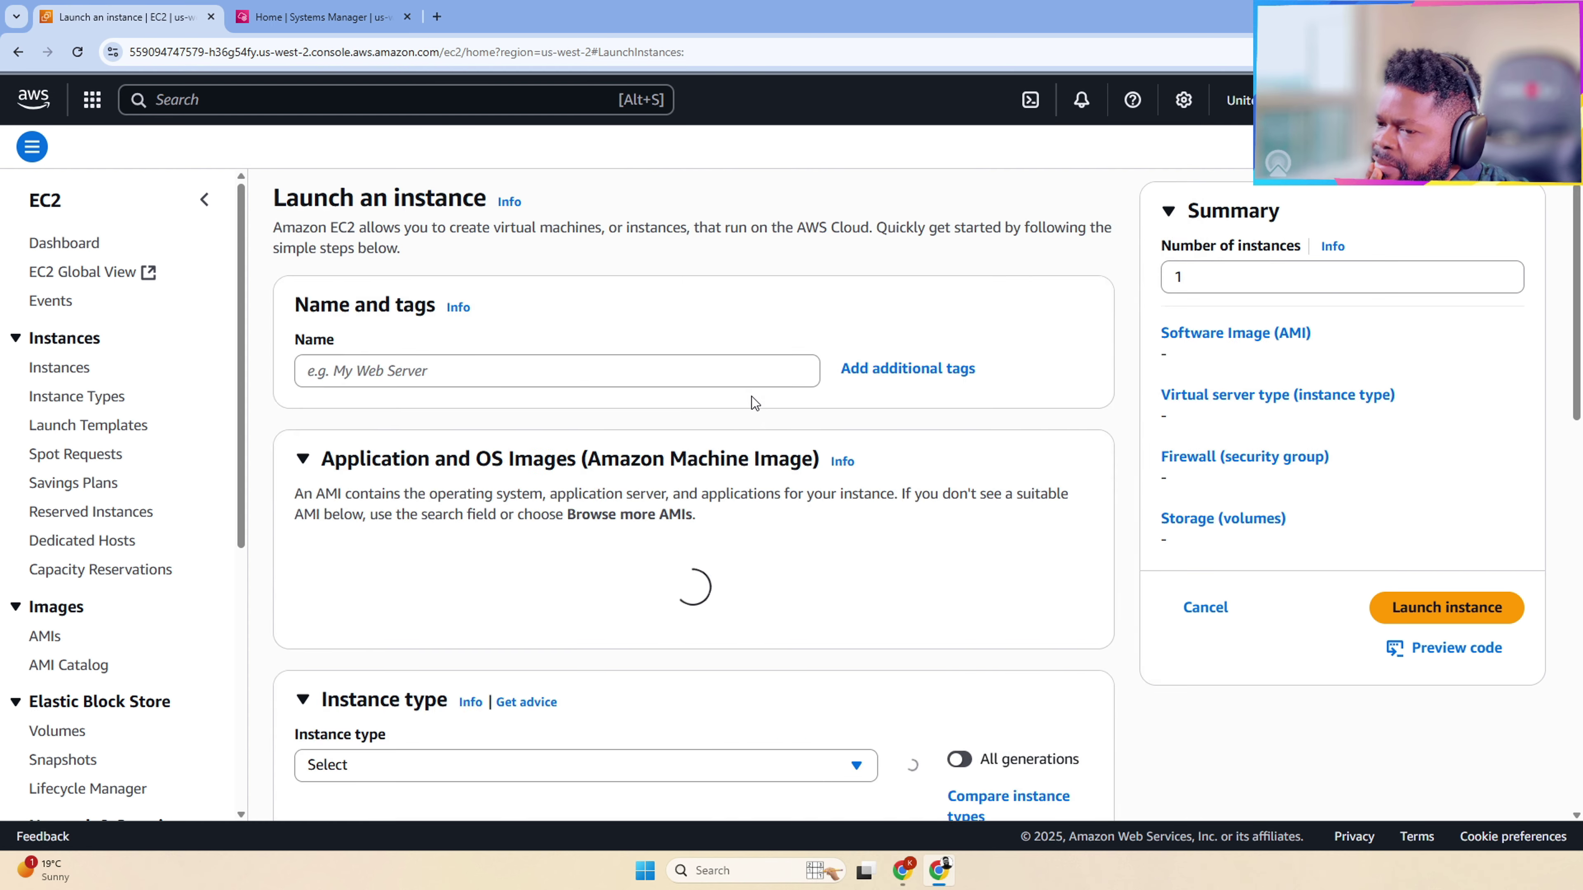
{"action": "type", "text": "MuWe"}
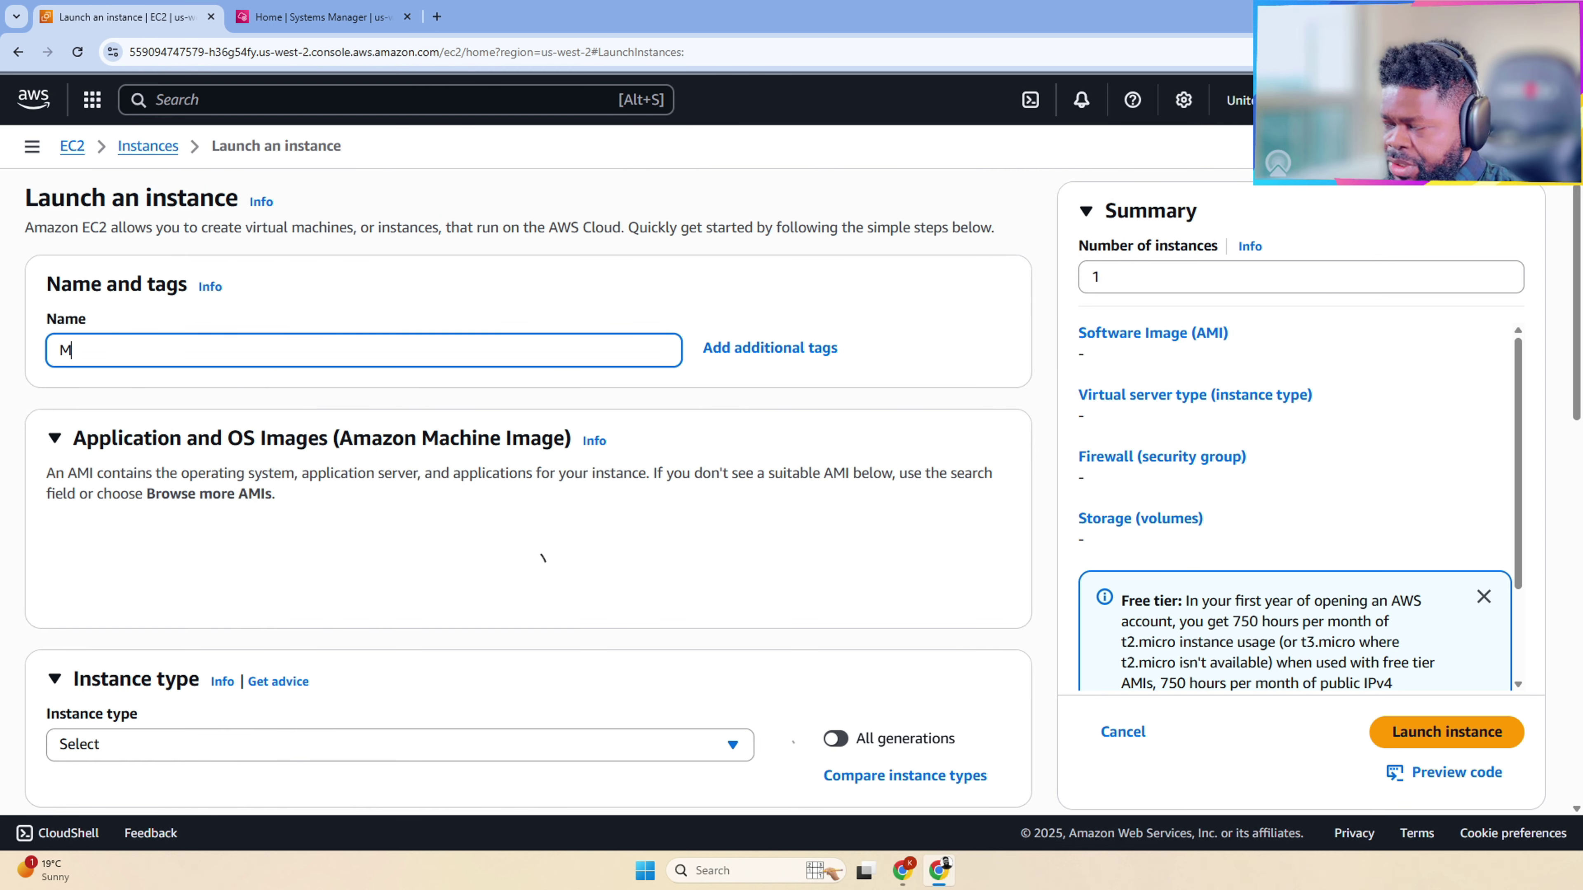
{"action": "key", "text": "BackSpace"}
{"action": "key", "text": "BackSpace"}
{"action": "key", "text": "BackSpace"}
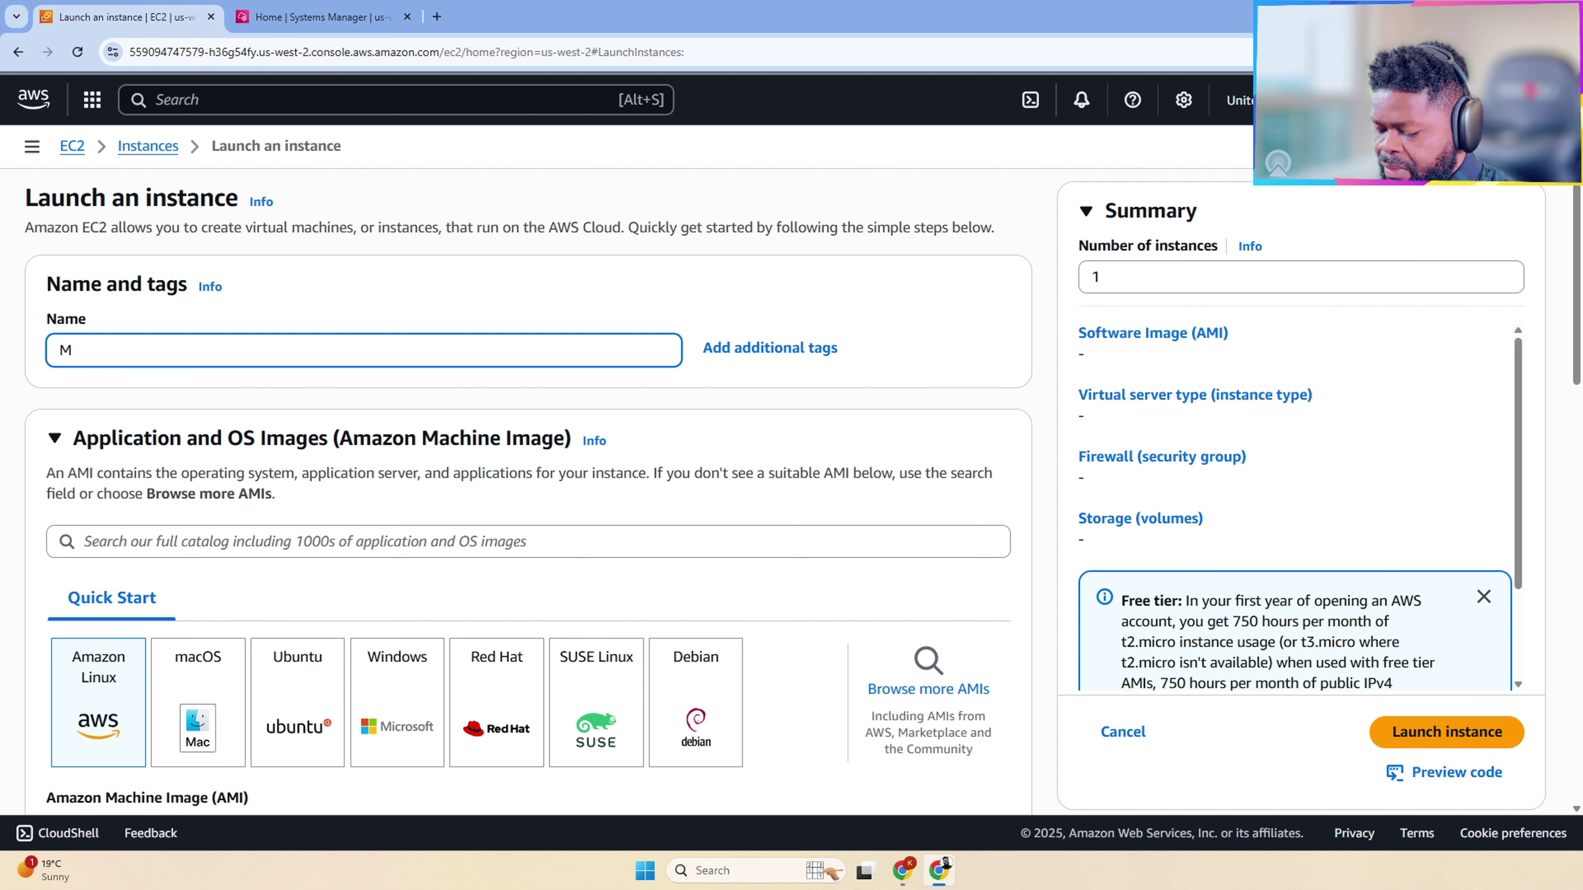
{"action": "type", "text": "yWbe"}
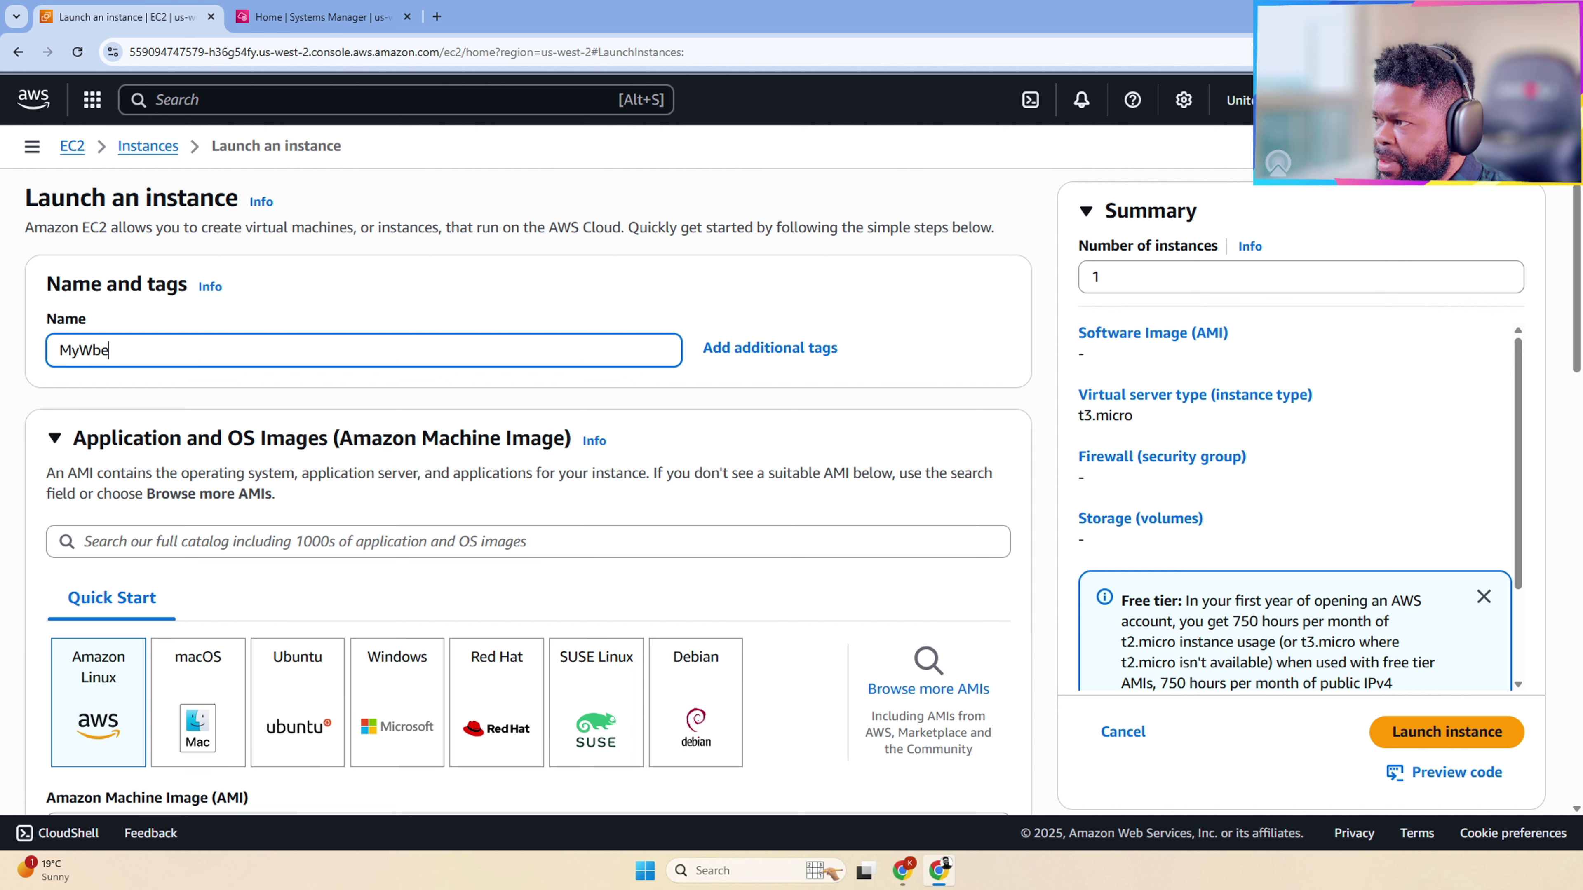
{"action": "key", "text": "BackSpace"}
{"action": "key", "text": "BackSpace"}
{"action": "type", "text": "ebServer"}
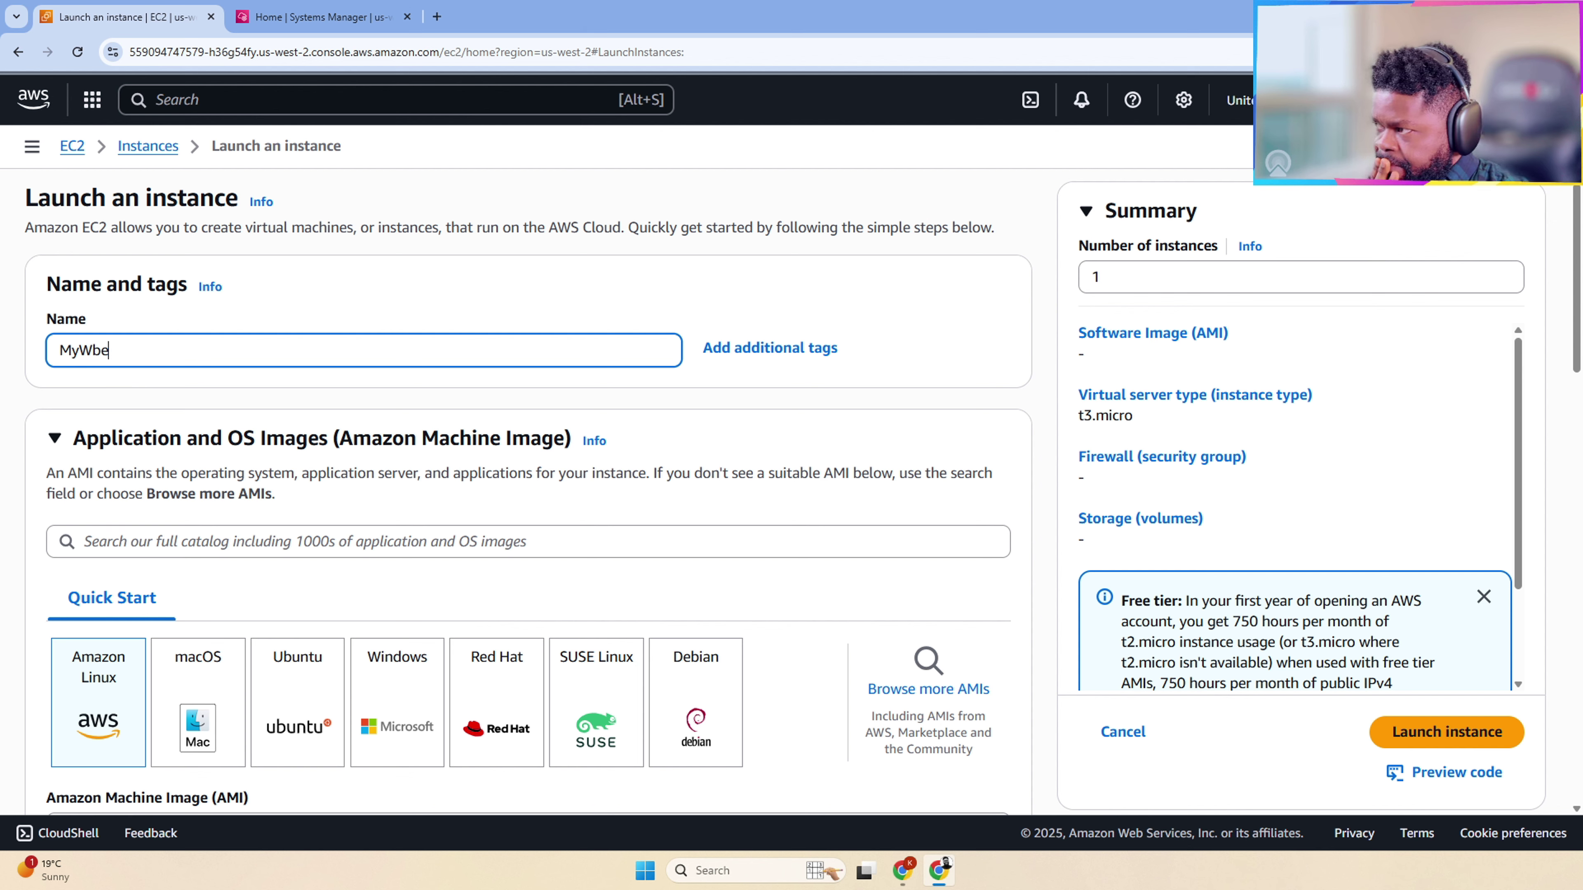
Step: Set the key pair to "Proceed without a key pair (Not recommended)"
{"action": "scroll", "coordinate": [723, 467], "scroll_direction": "down", "scroll_amount": 4}
{"action": "scroll", "coordinate": [723, 467], "scroll_direction": "up", "scroll_amount": 3}
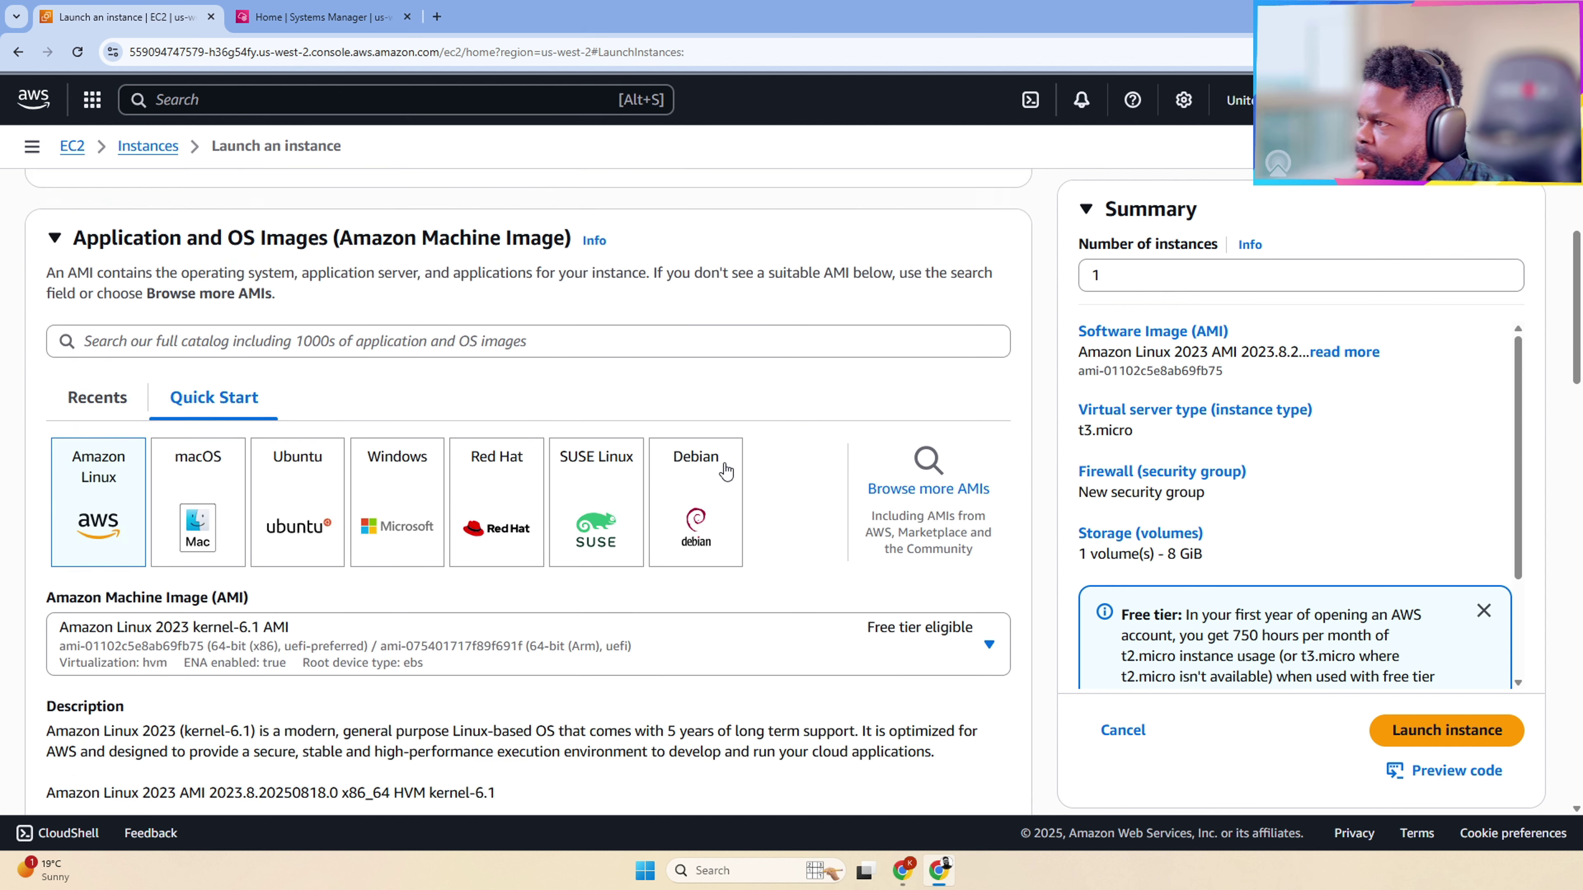
{"action": "scroll", "coordinate": [727, 492], "scroll_direction": "down", "scroll_amount": 15}
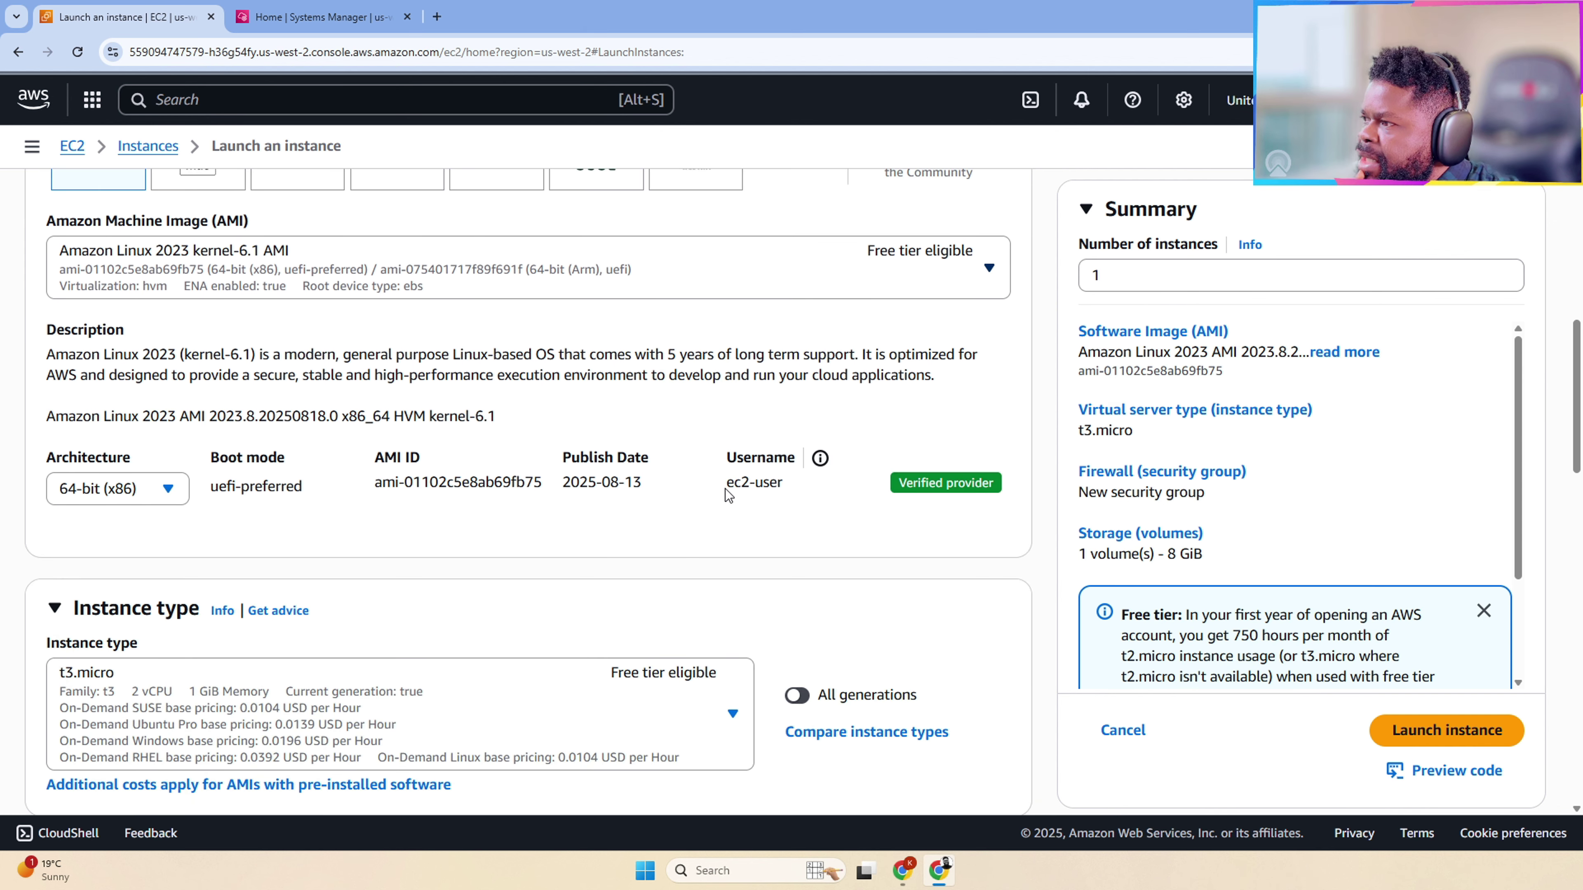
{"action": "scroll", "coordinate": [727, 497], "scroll_direction": "down", "scroll_amount": 3}
{"action": "scroll", "coordinate": [624, 461], "scroll_direction": "up", "scroll_amount": 3}
{"action": "scroll", "coordinate": [414, 418], "scroll_direction": "down", "scroll_amount": 3}
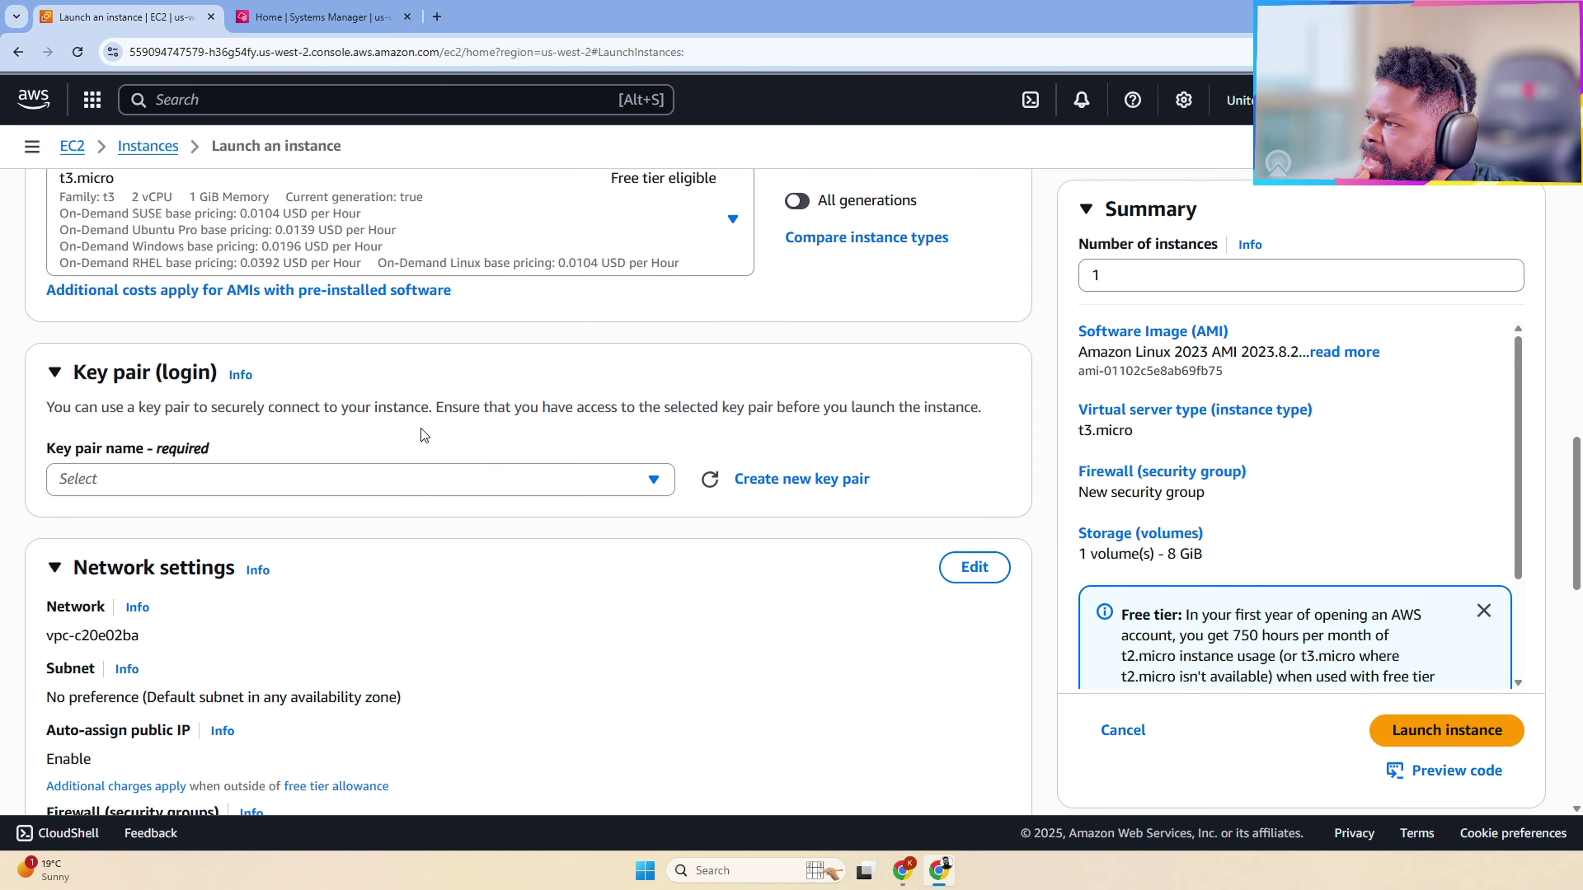
{"action": "left_click", "coordinate": [471, 496]}
{"action": "left_click", "coordinate": [488, 571]}
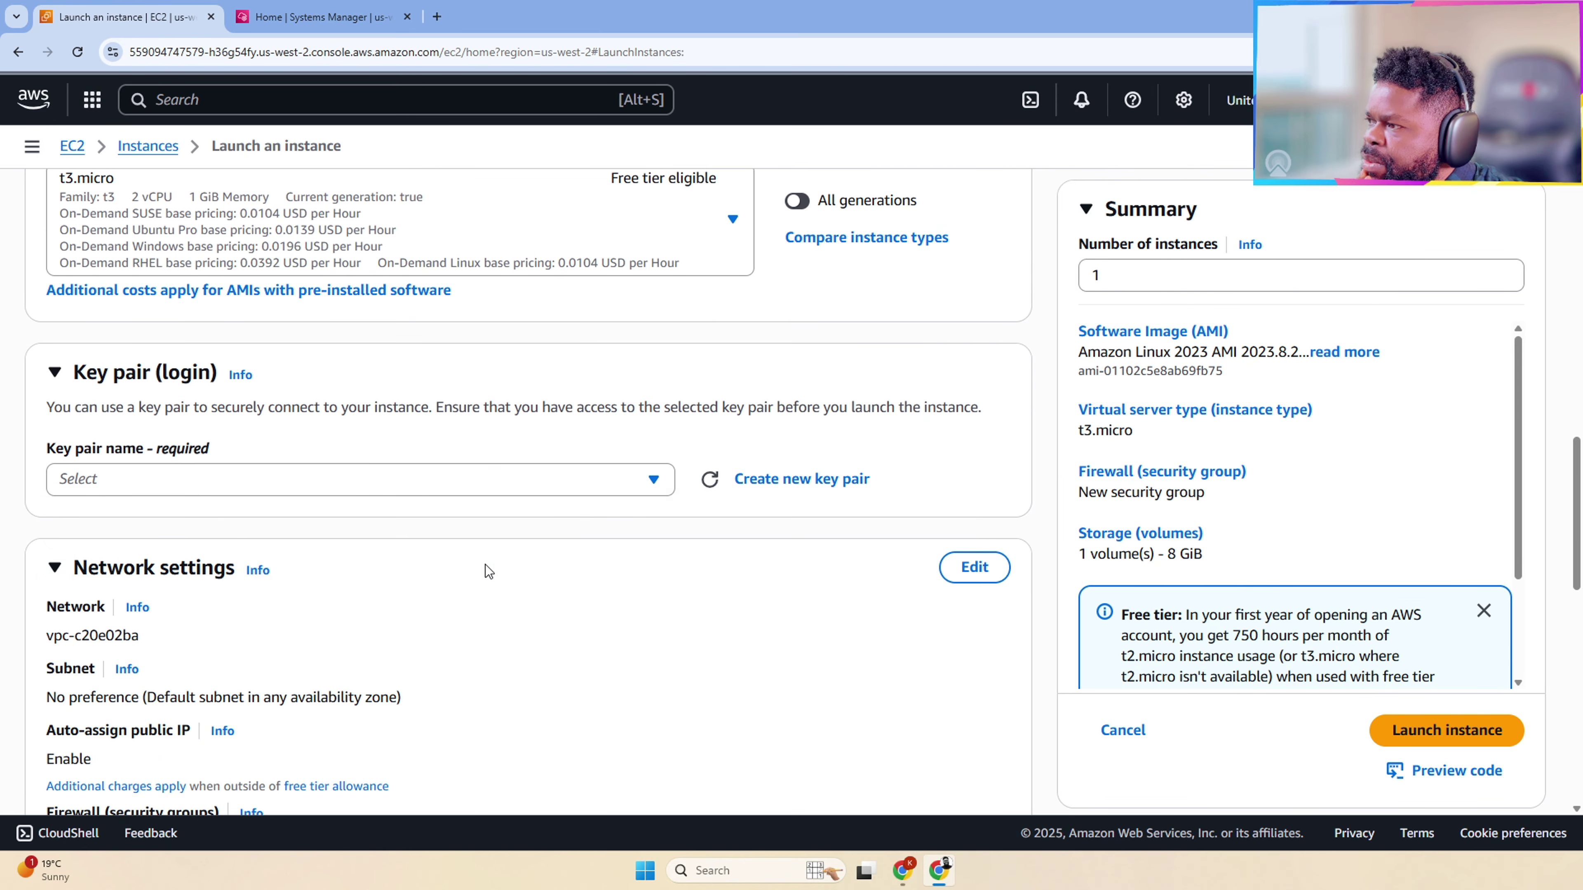
{"action": "left_click", "coordinate": [523, 485]}
{"action": "left_click", "coordinate": [523, 554]}
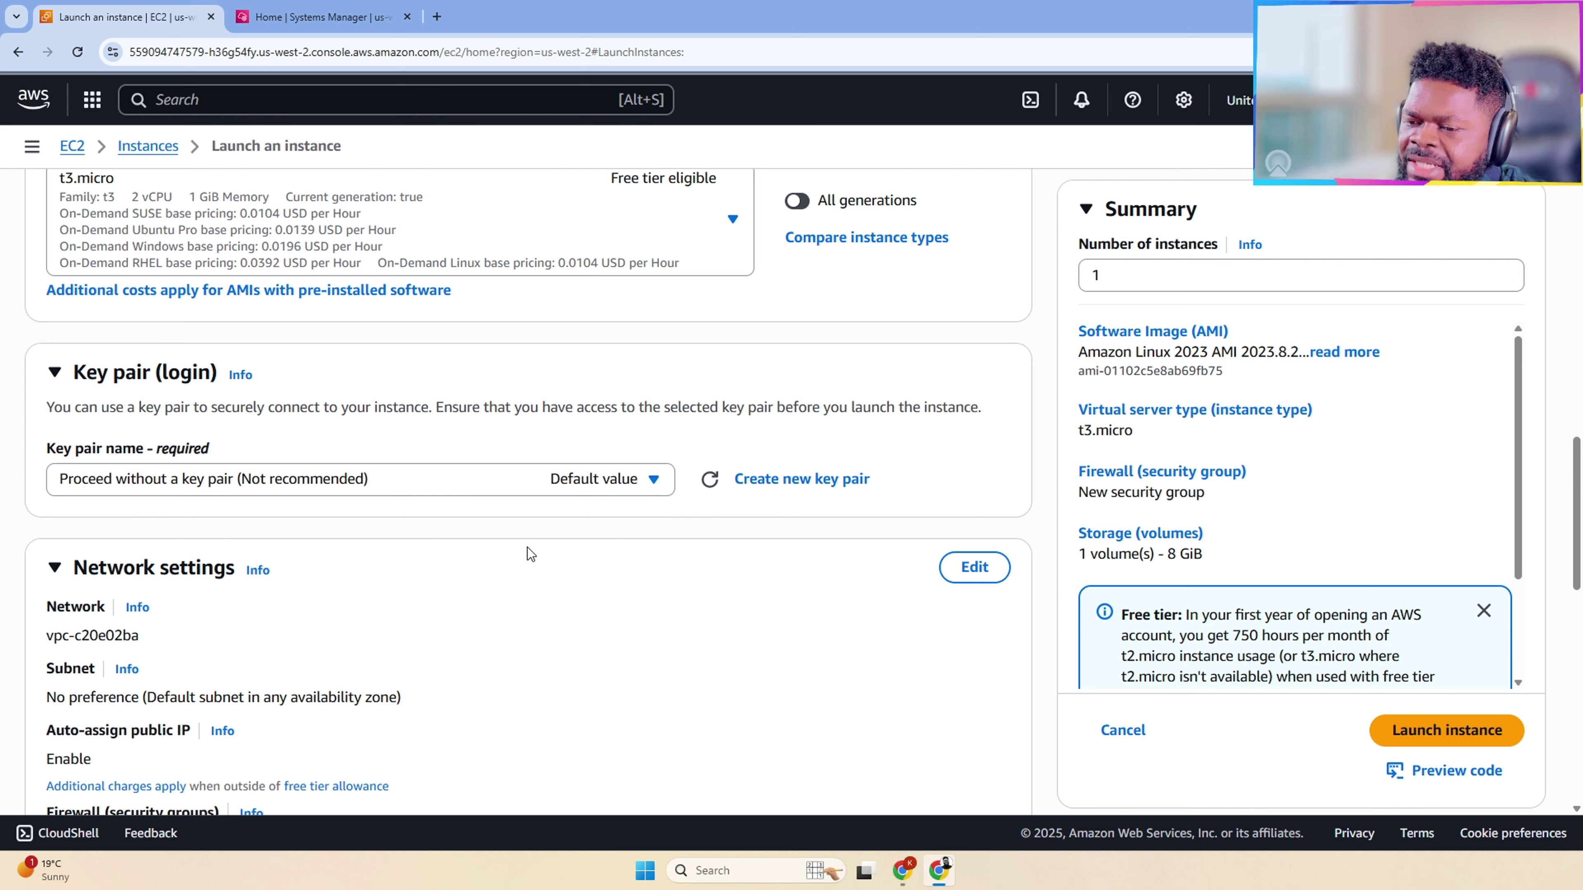
Step: Disallow SSH traffic in the new security group's firewall rules
{"action": "scroll", "coordinate": [529, 554], "scroll_direction": "down", "scroll_amount": 4}
{"action": "scroll", "coordinate": [324, 582], "scroll_direction": "down", "scroll_amount": 3}
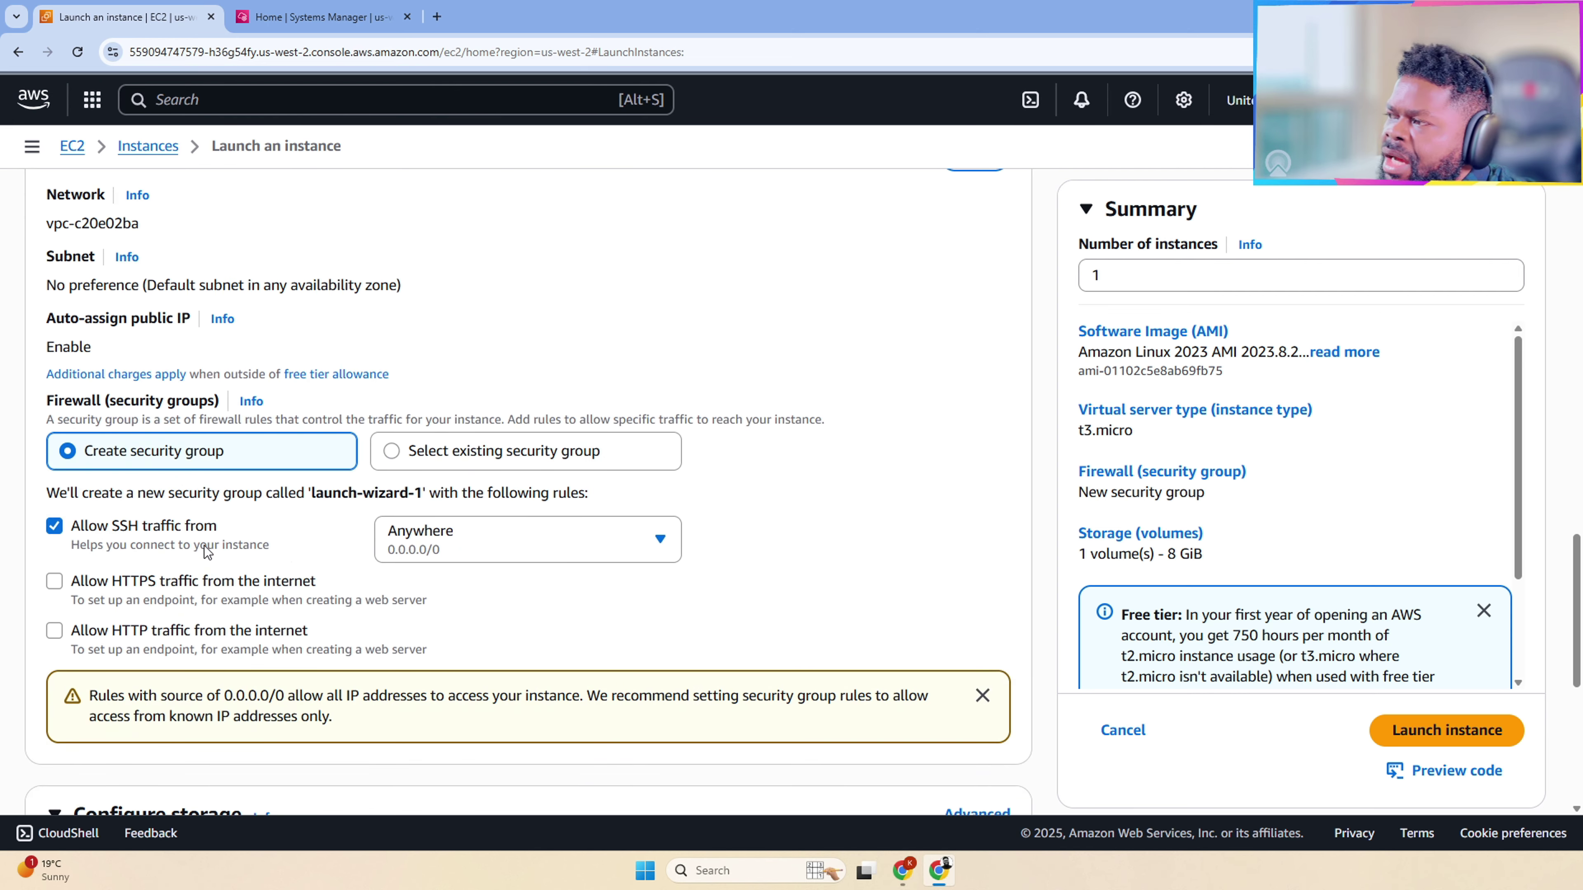
{"action": "left_click", "coordinate": [154, 536]}
{"action": "scroll", "coordinate": [501, 524], "scroll_direction": "down", "scroll_amount": 4}
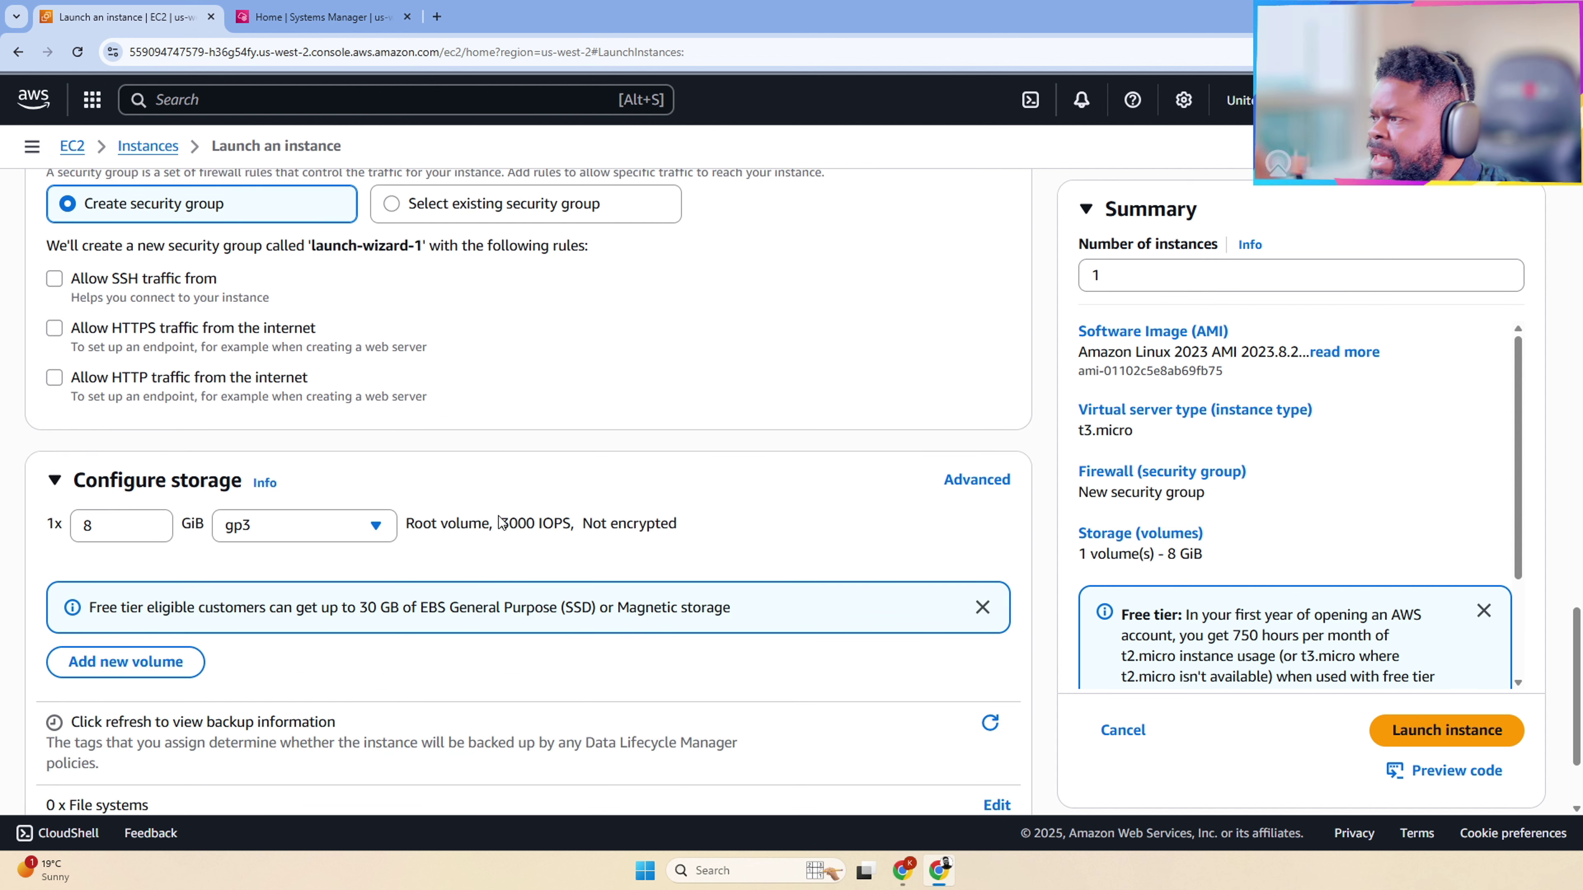
Step: Review the remaining settings, including the expanded advanced details, and launch the instance
{"action": "scroll", "coordinate": [502, 524], "scroll_direction": "down", "scroll_amount": 2}
{"action": "scroll", "coordinate": [539, 484], "scroll_direction": "up", "scroll_amount": 20}
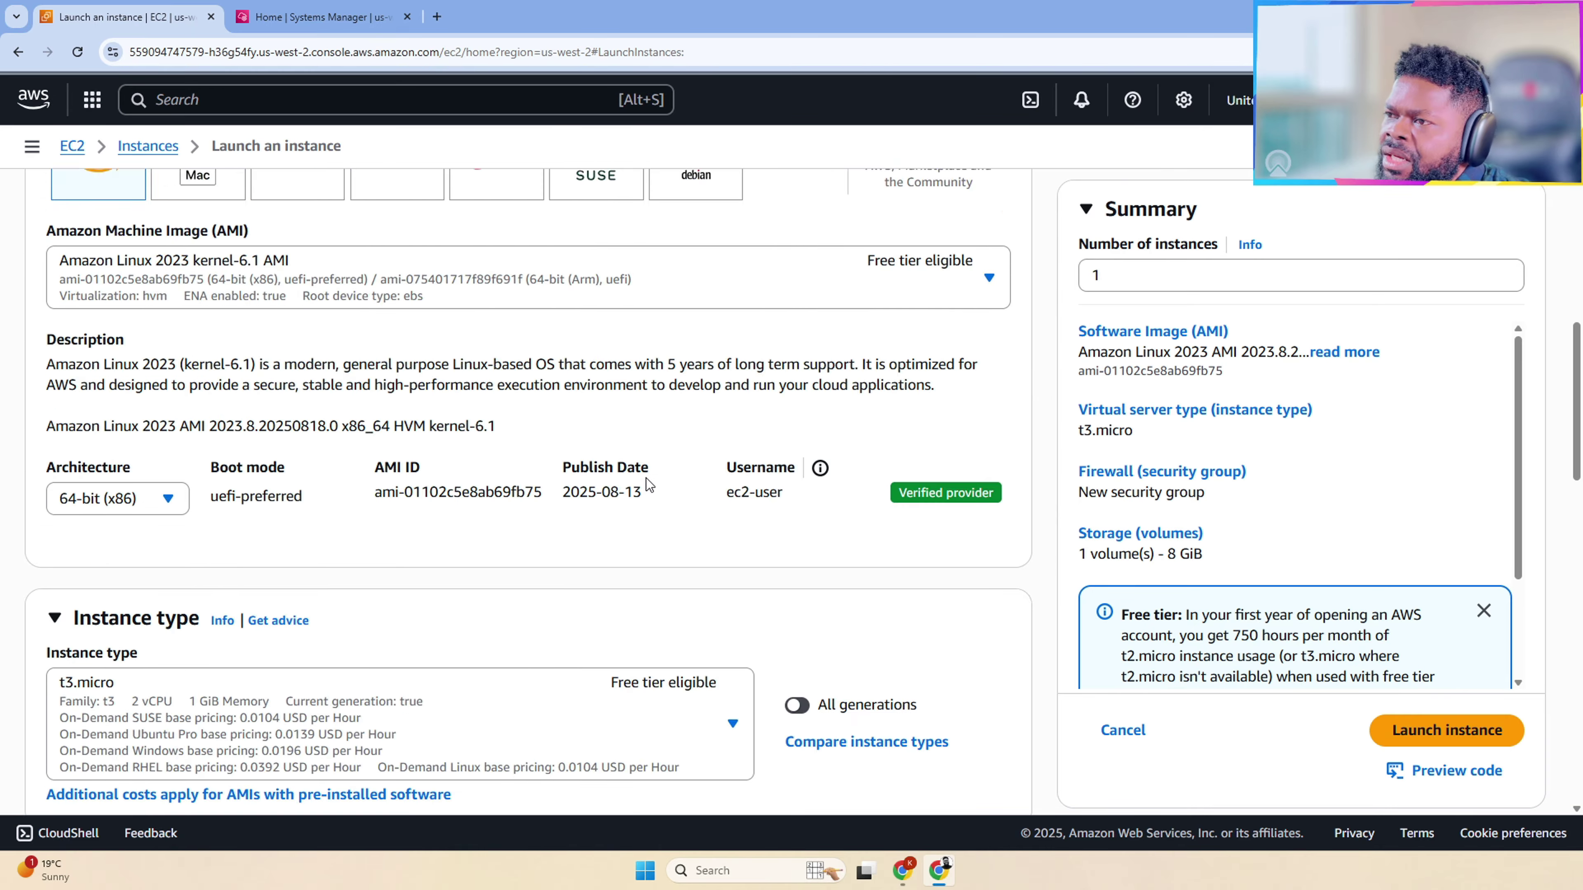
{"action": "scroll", "coordinate": [646, 477], "scroll_direction": "down", "scroll_amount": 14}
{"action": "scroll", "coordinate": [580, 625], "scroll_direction": "down", "scroll_amount": 7}
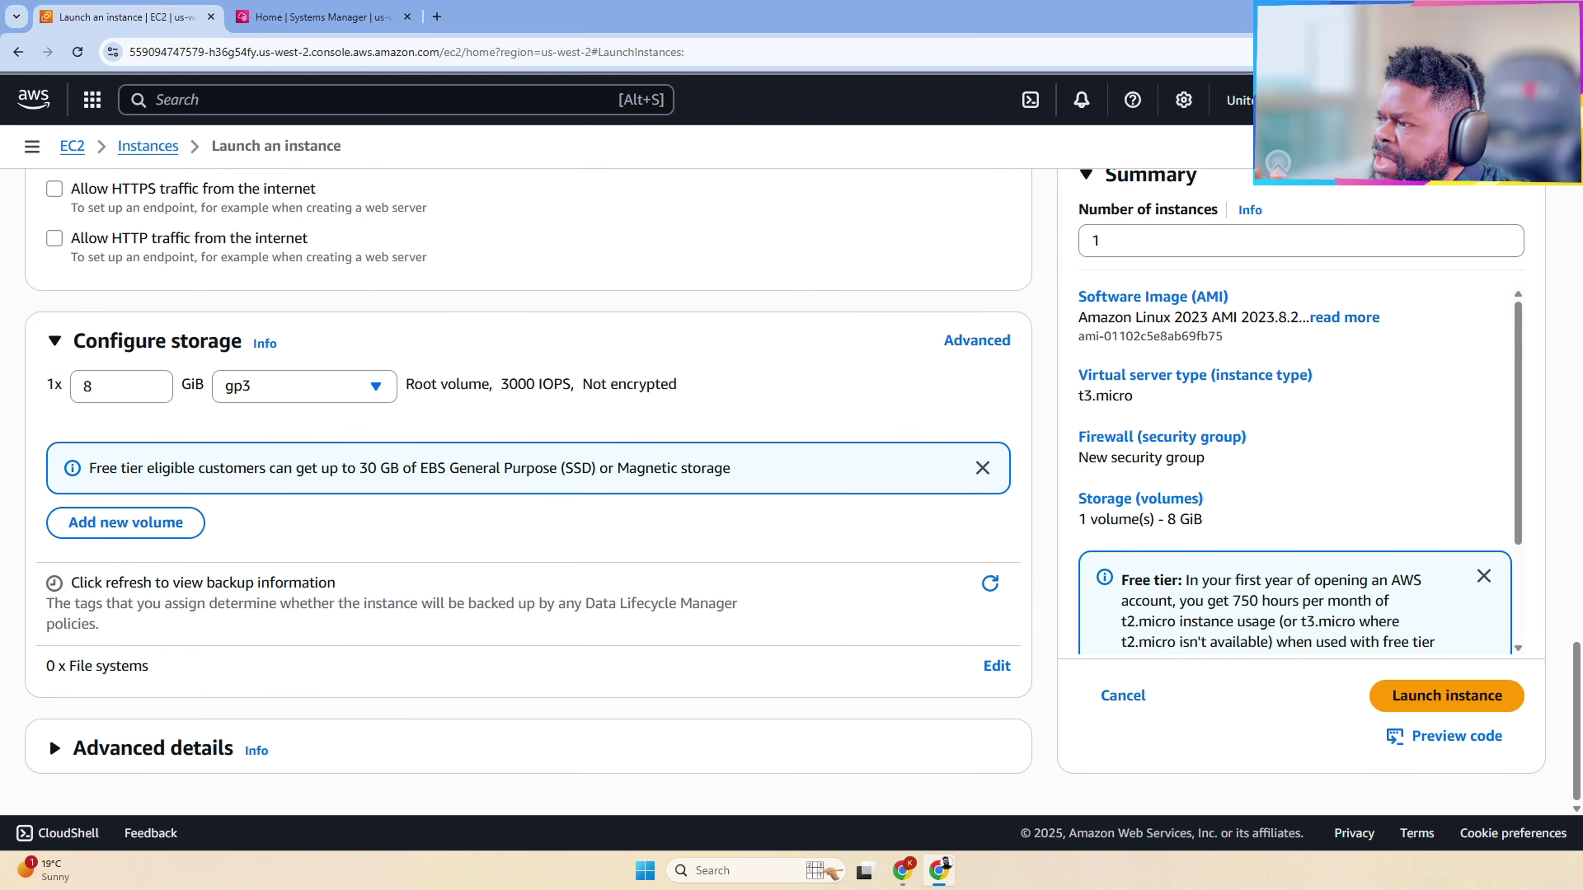
{"action": "left_click", "coordinate": [146, 762]}
{"action": "scroll", "coordinate": [370, 723], "scroll_direction": "down", "scroll_amount": 6}
{"action": "scroll", "coordinate": [381, 717], "scroll_direction": "up", "scroll_amount": 3}
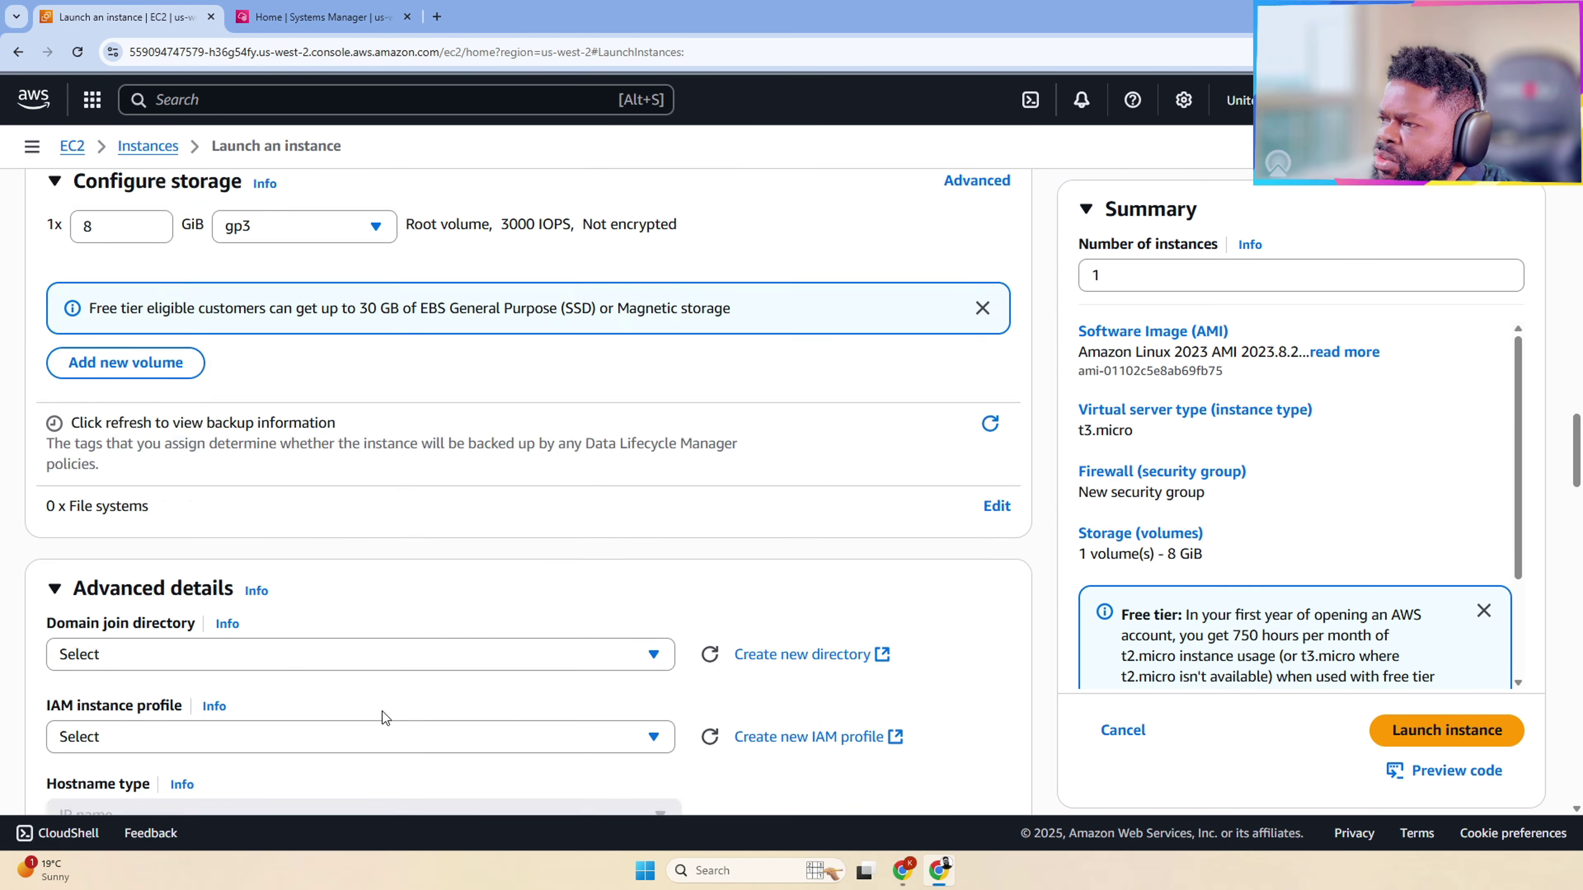
{"action": "scroll", "coordinate": [381, 718], "scroll_direction": "down", "scroll_amount": 15}
{"action": "scroll", "coordinate": [385, 713], "scroll_direction": "down", "scroll_amount": 20}
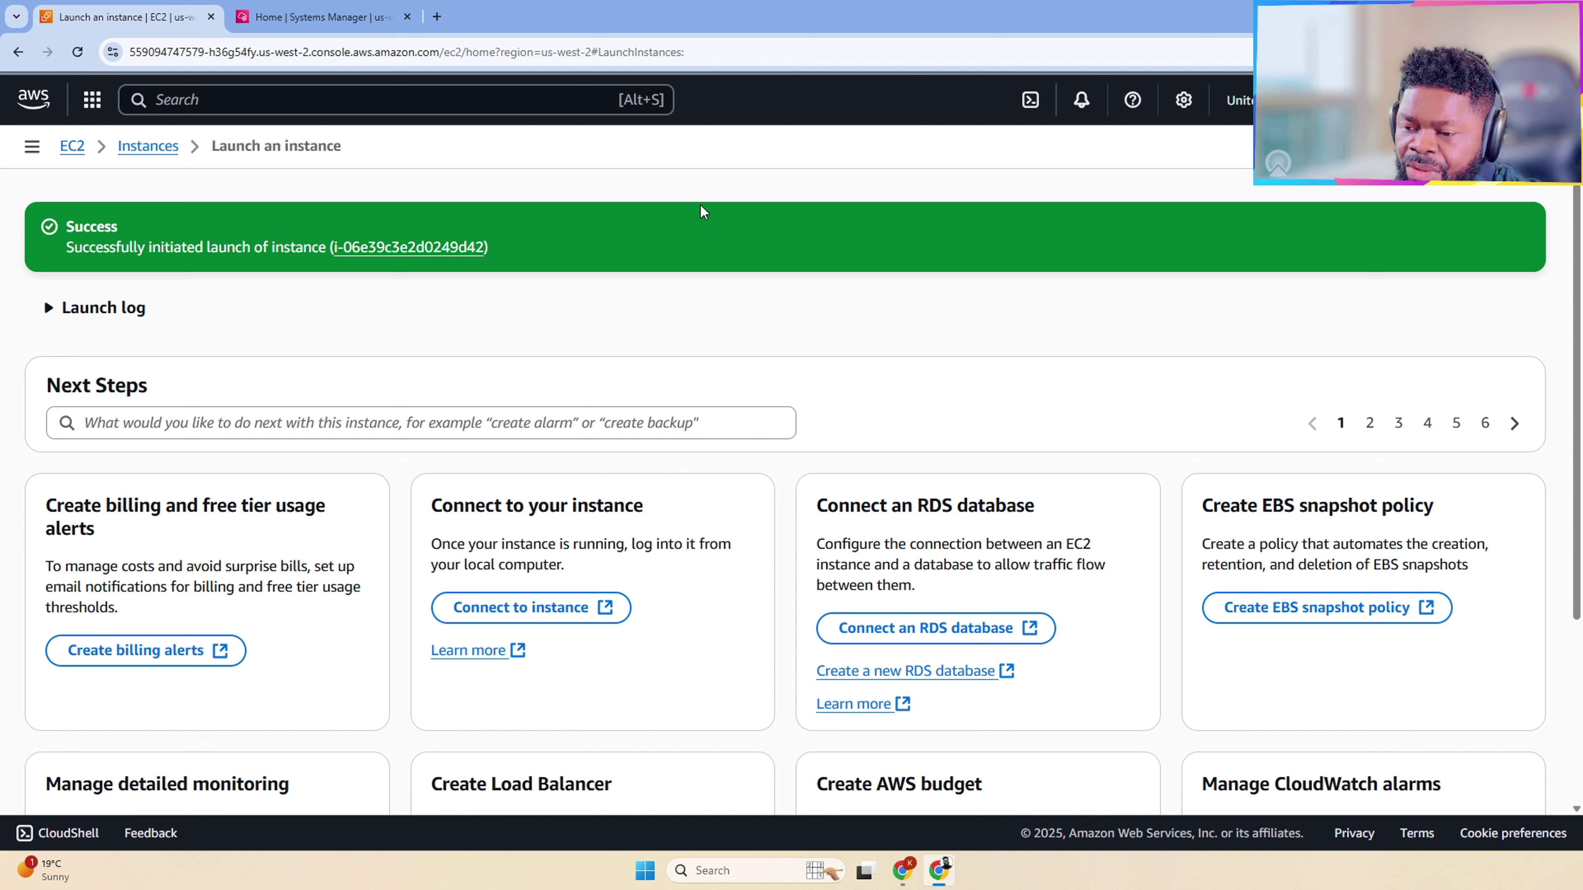
Step: Open the MyWebServer instance's details from the instances list and check its IAM role
{"action": "left_click", "coordinate": [147, 146]}
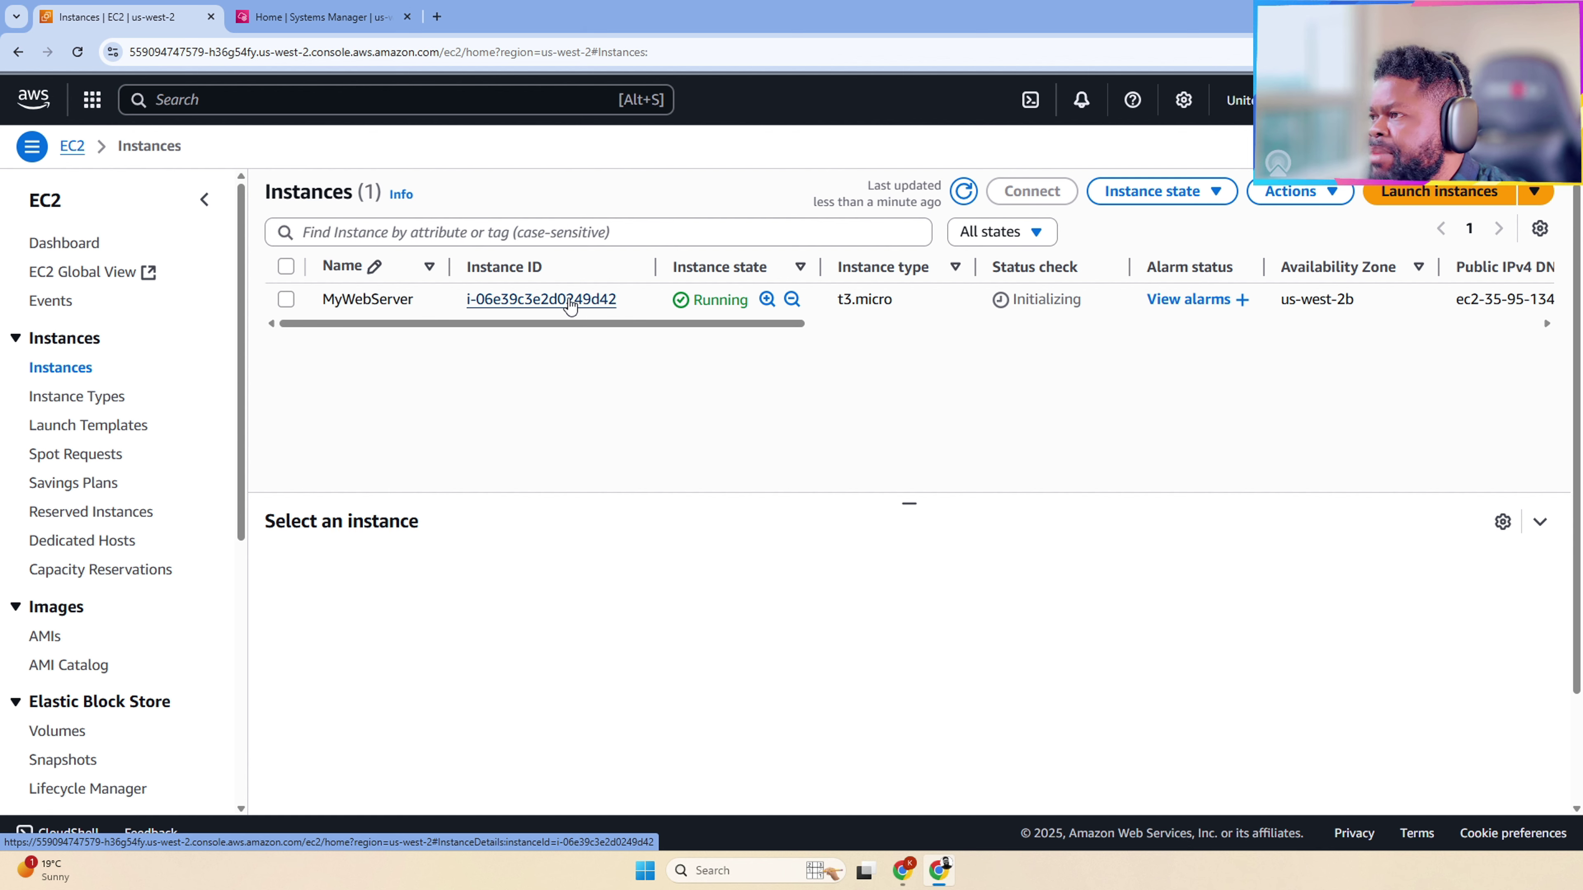
{"action": "left_click", "coordinate": [570, 300]}
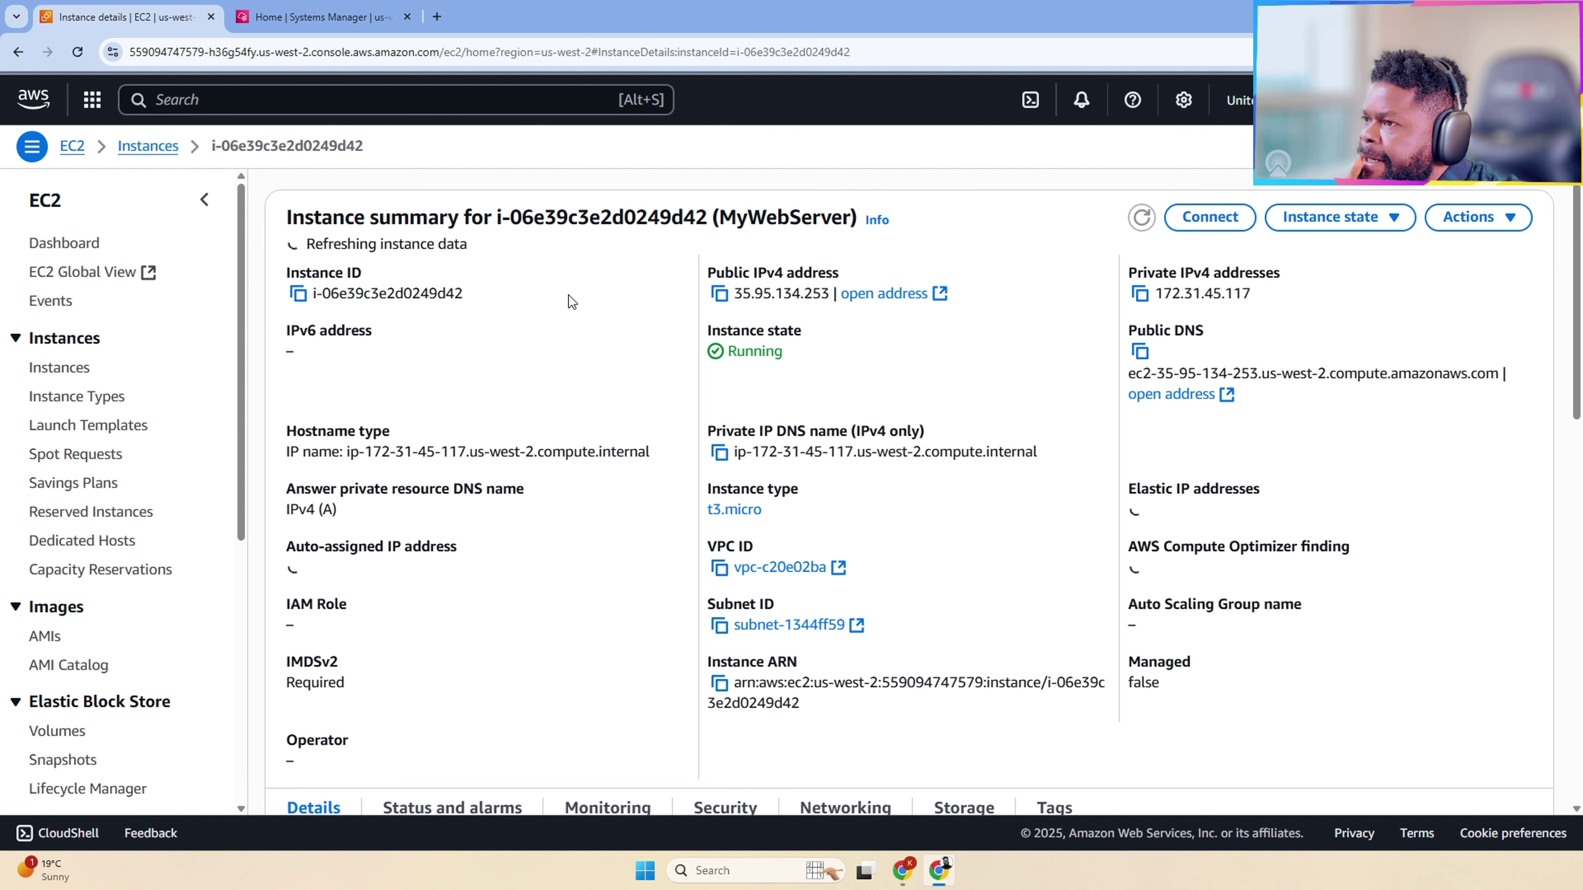
{"action": "scroll", "coordinate": [1012, 626], "scroll_direction": "down", "scroll_amount": 10}
{"action": "scroll", "coordinate": [1063, 574], "scroll_direction": "up", "scroll_amount": 10}
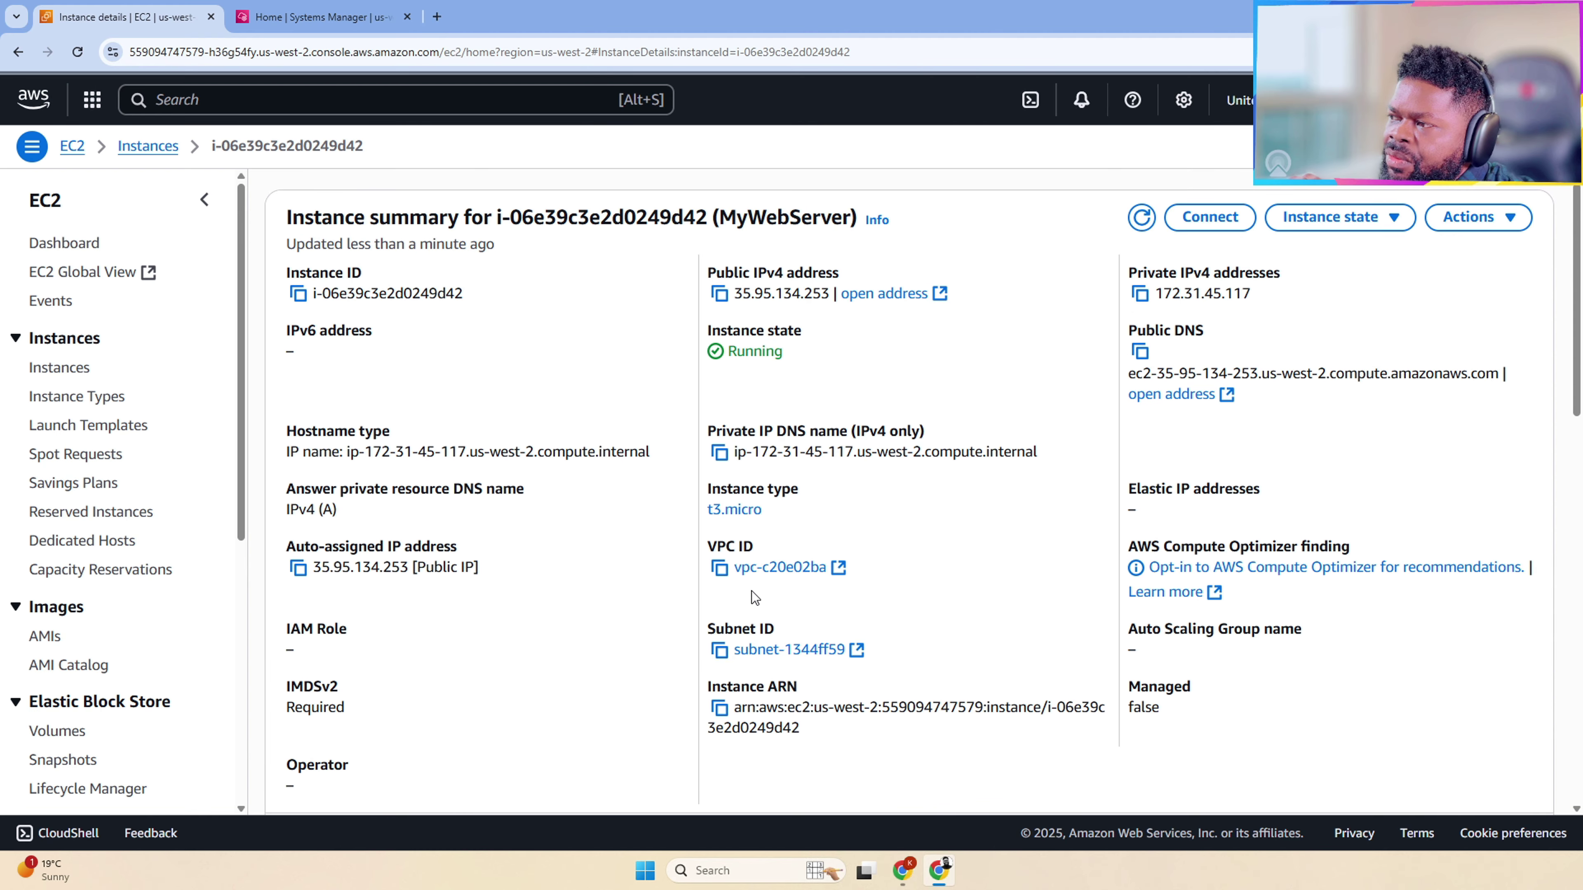
{"action": "scroll", "coordinate": [511, 633], "scroll_direction": "down", "scroll_amount": 5}
{"action": "scroll", "coordinate": [437, 517], "scroll_direction": "up", "scroll_amount": 3}
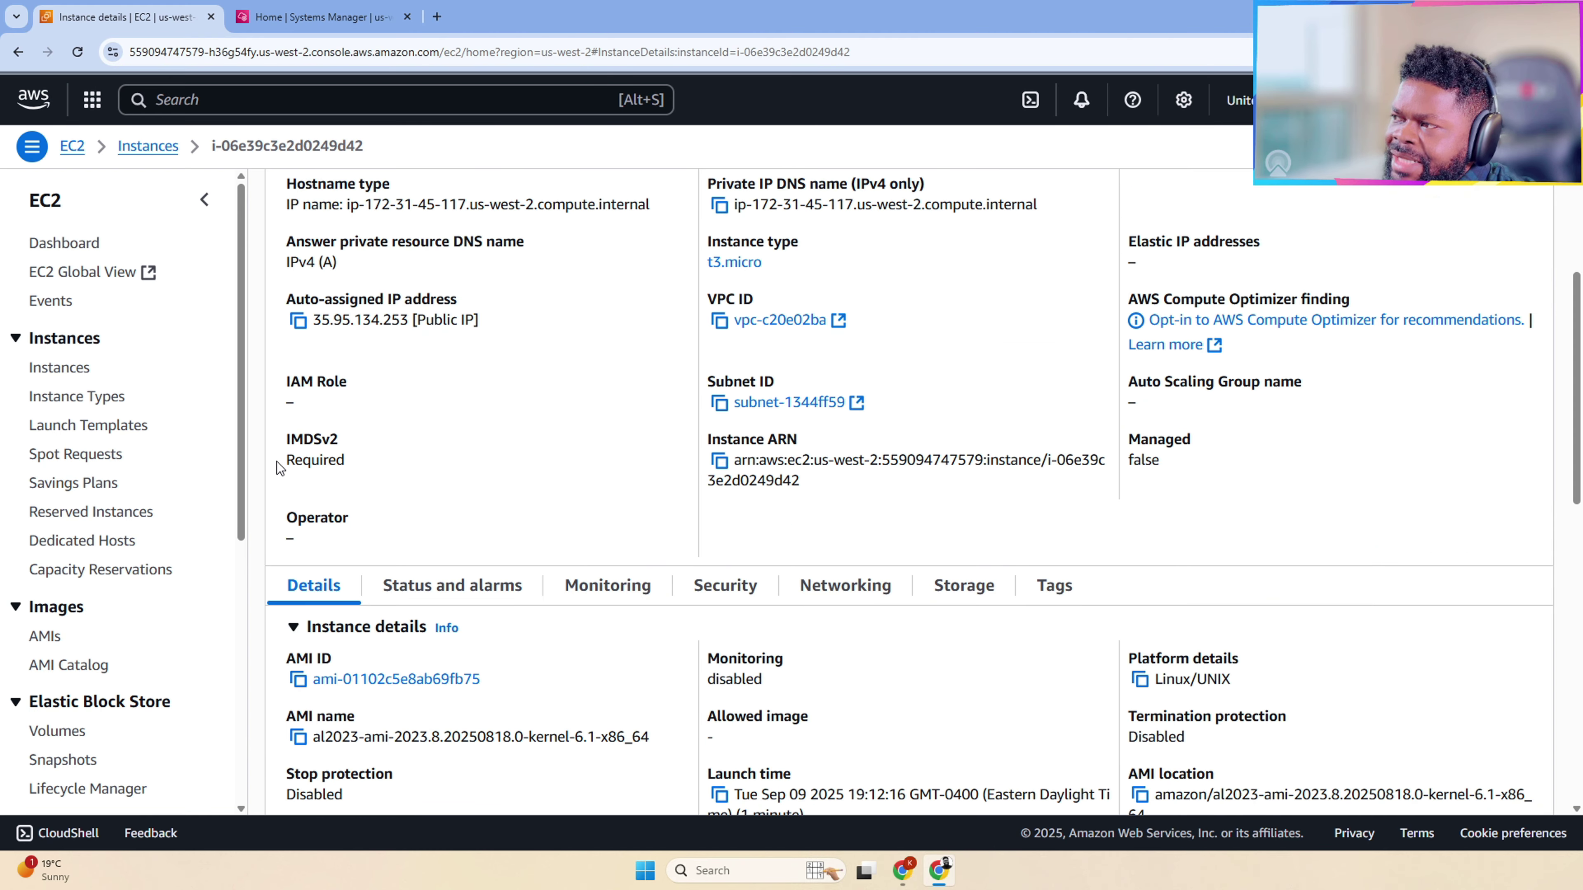
{"action": "double_click", "coordinate": [354, 407]}
{"action": "left_click", "coordinate": [354, 408]}
{"action": "scroll", "coordinate": [468, 410], "scroll_direction": "up", "scroll_amount": 4}
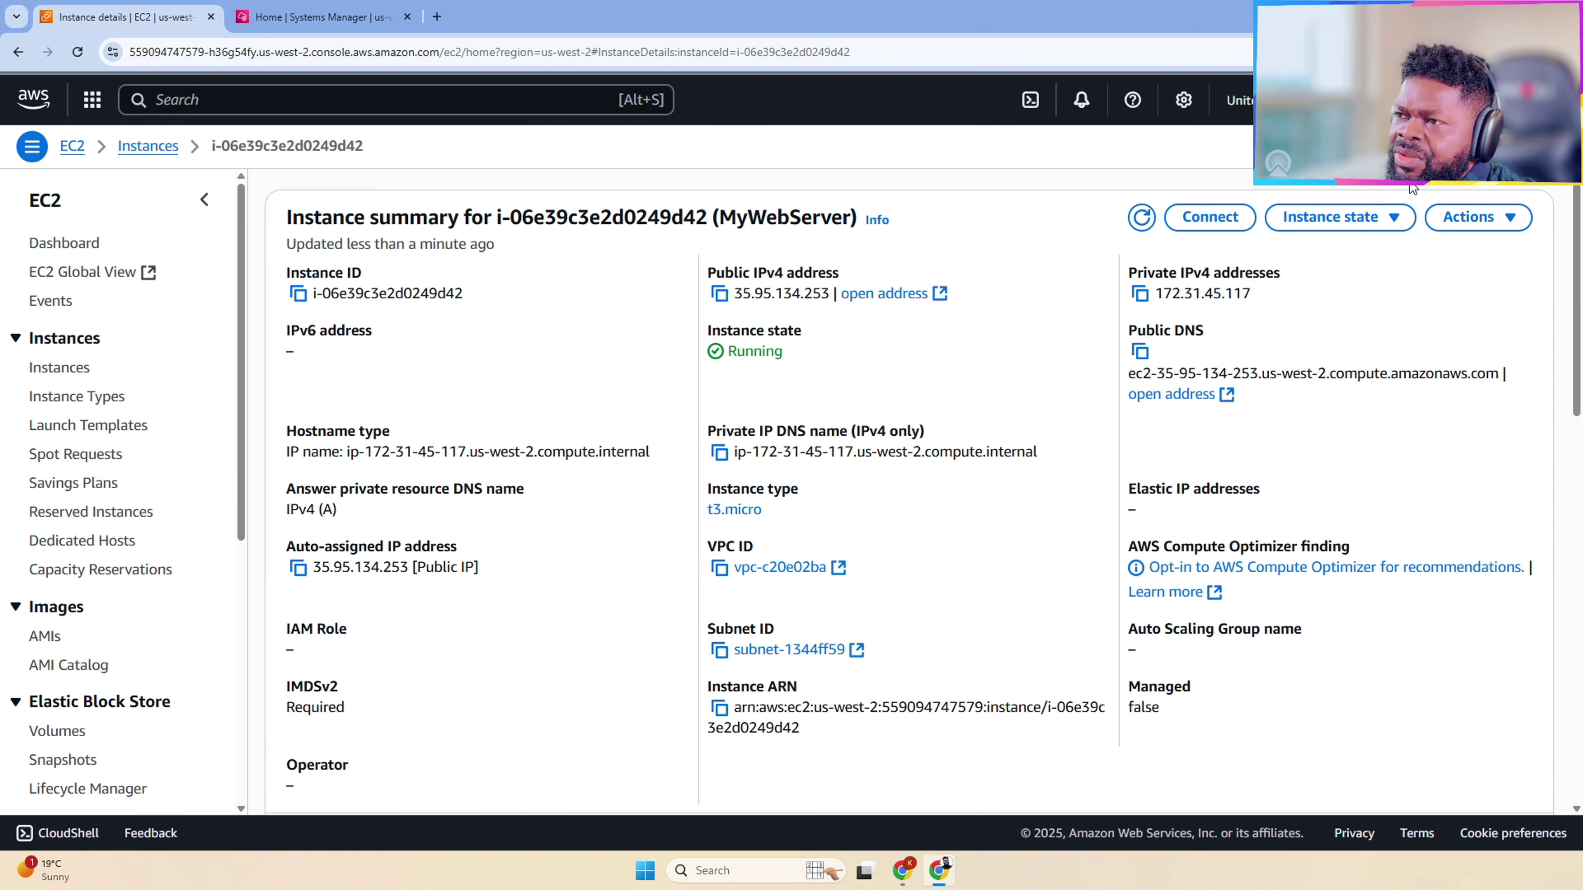
Step: Open the Modify IAM role page for MyWebServer and examine which roles are available to attach
{"action": "left_click", "coordinate": [1397, 218]}
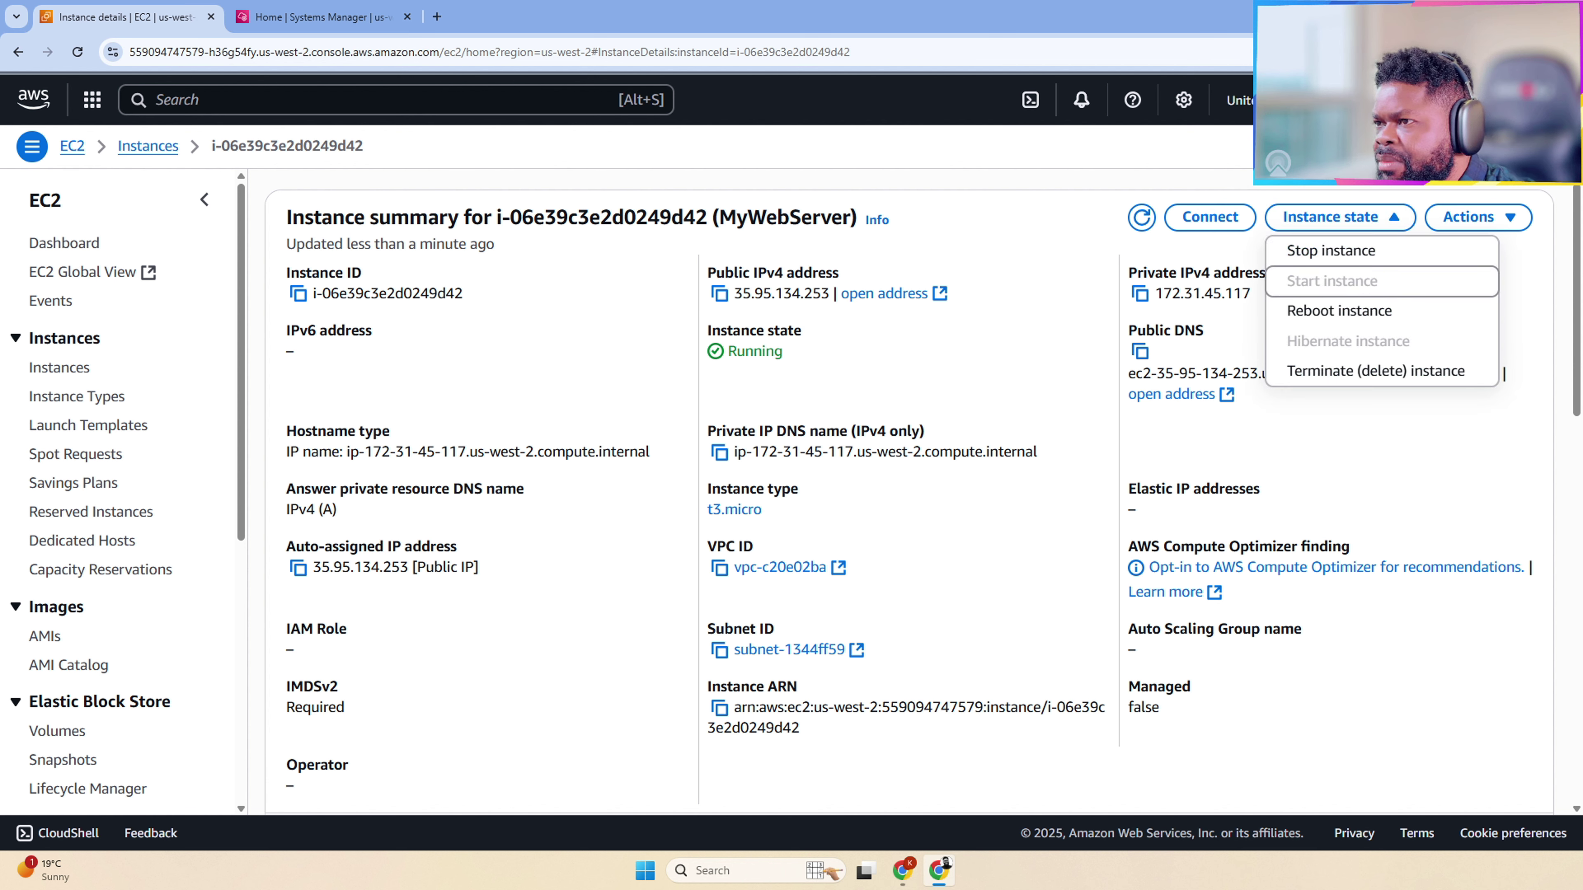
{"action": "left_click", "coordinate": [1477, 217]}
{"action": "left_click", "coordinate": [1477, 217]}
{"action": "mouse_move", "coordinate": [1403, 339]}
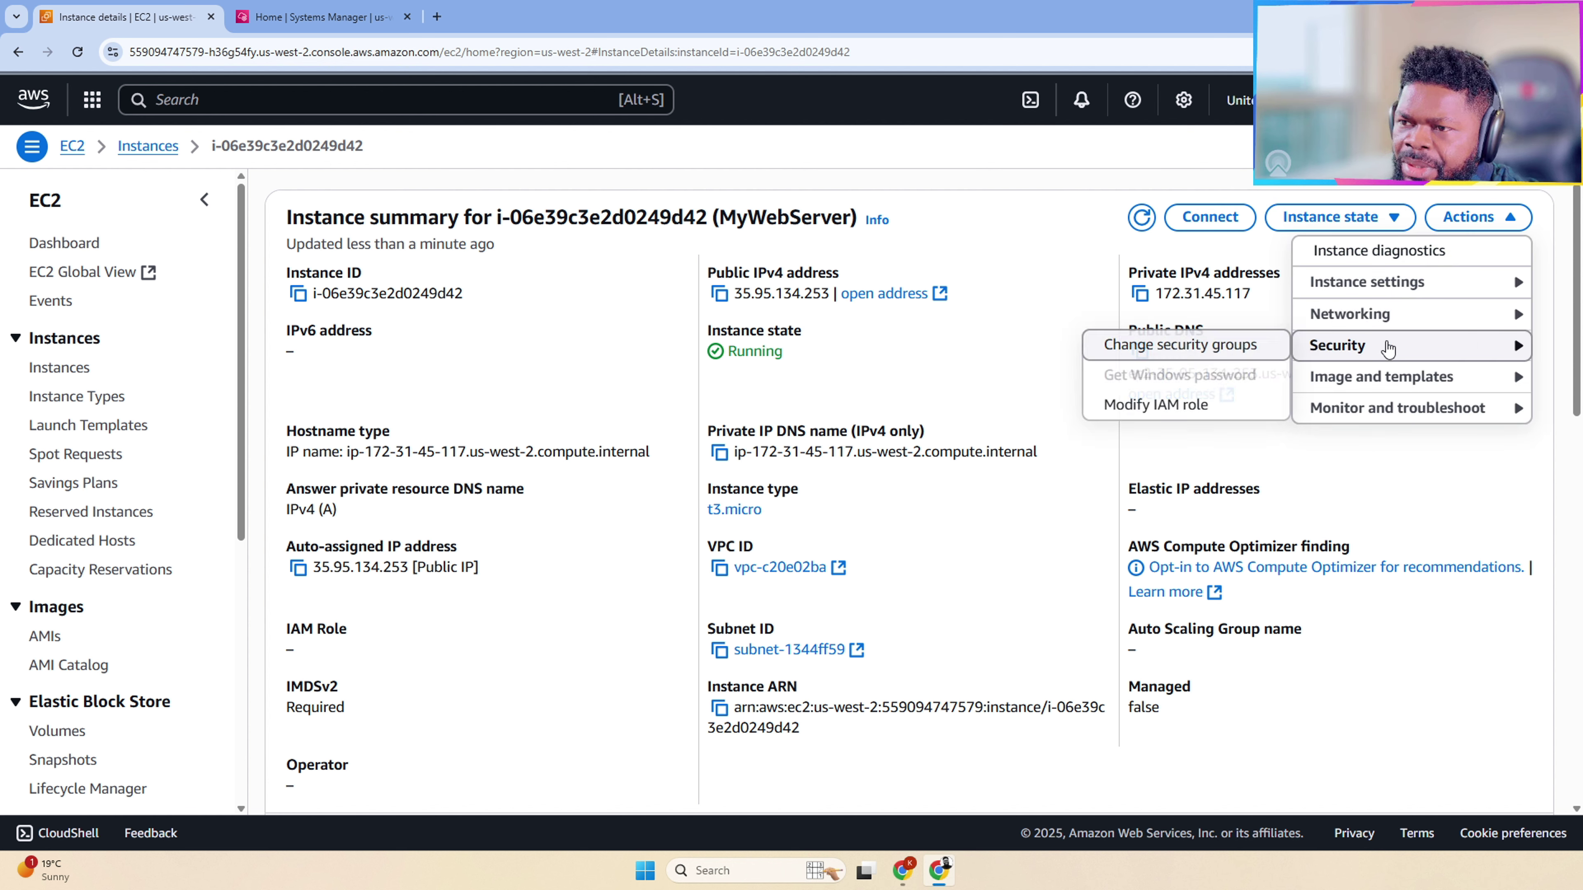
{"action": "left_click", "coordinate": [1153, 406]}
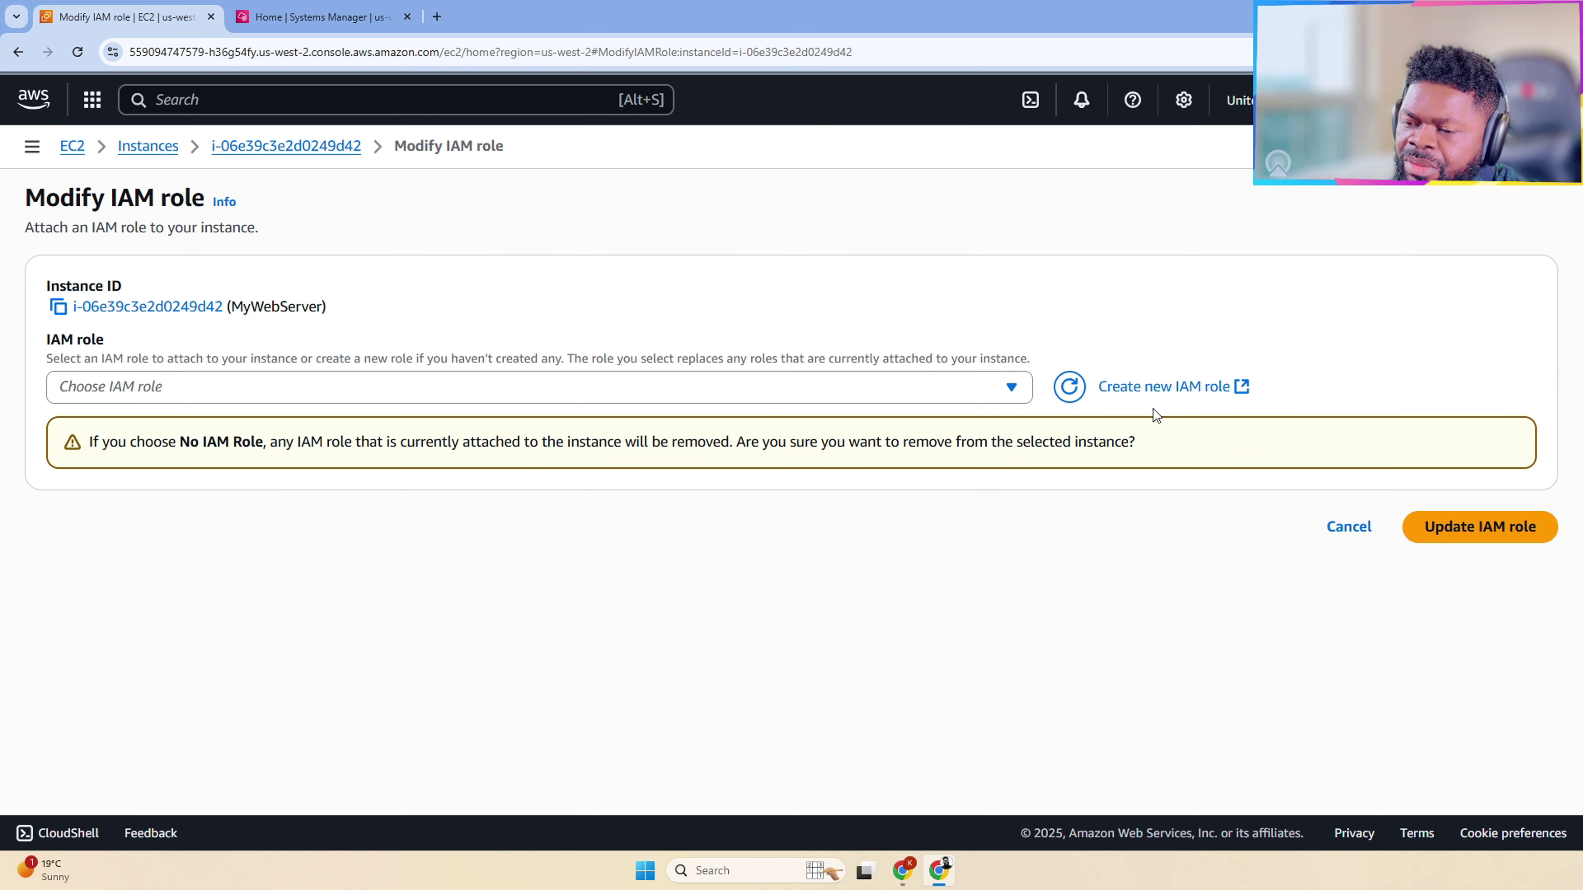
{"action": "left_click", "coordinate": [1011, 388]}
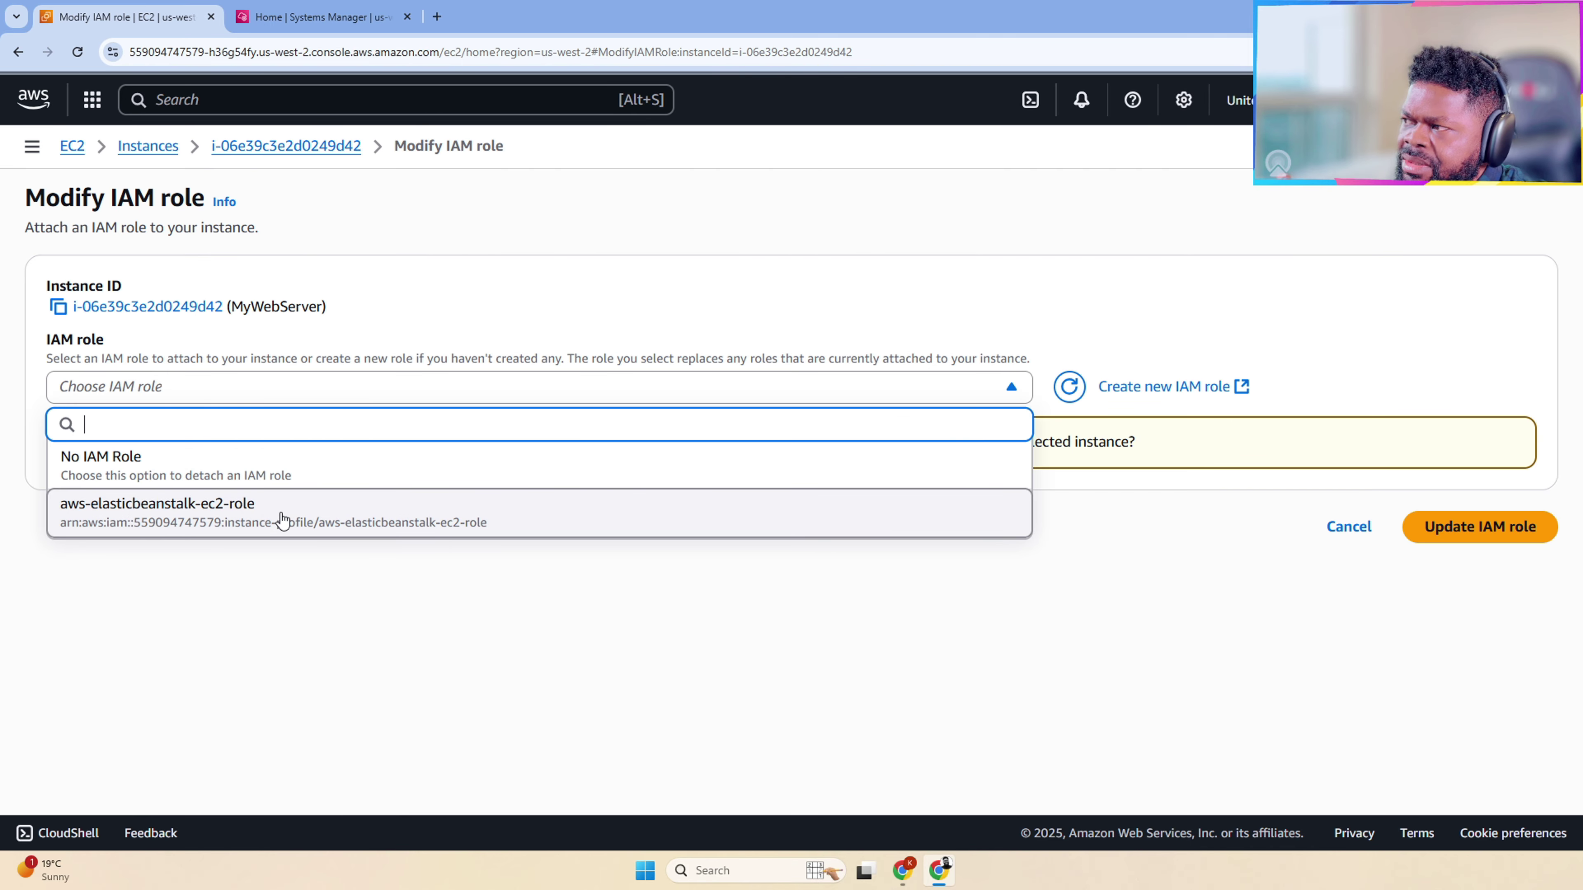
{"action": "left_click", "coordinate": [439, 311]}
Step: Search the services for iam, open IAM in a new browser tab and switch to it
{"action": "left_click", "coordinate": [211, 101]}
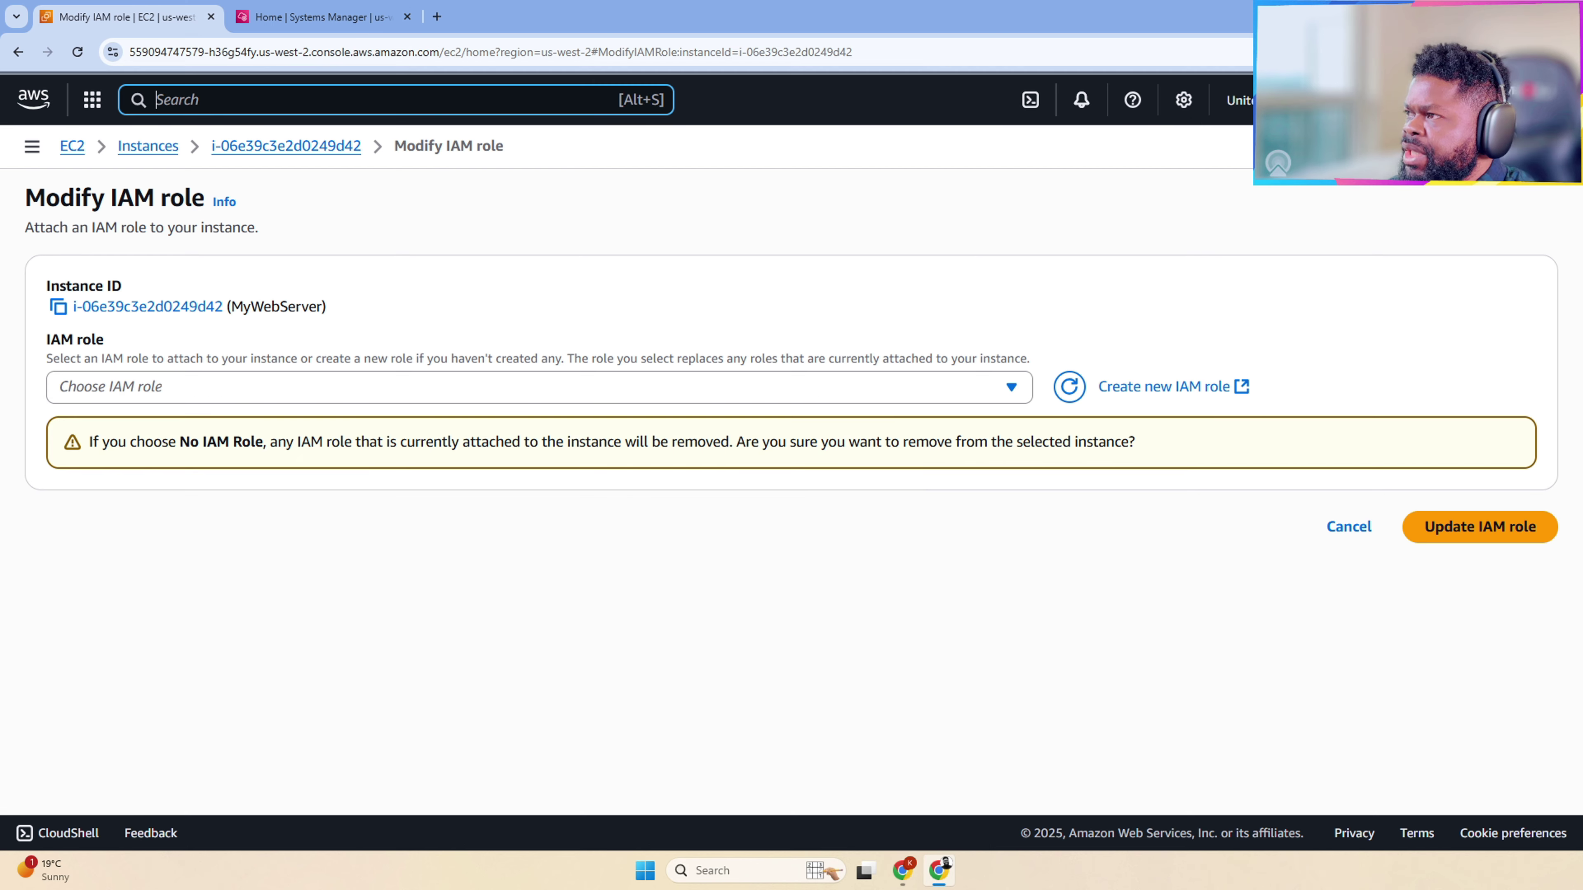
{"action": "type", "text": "iam"}
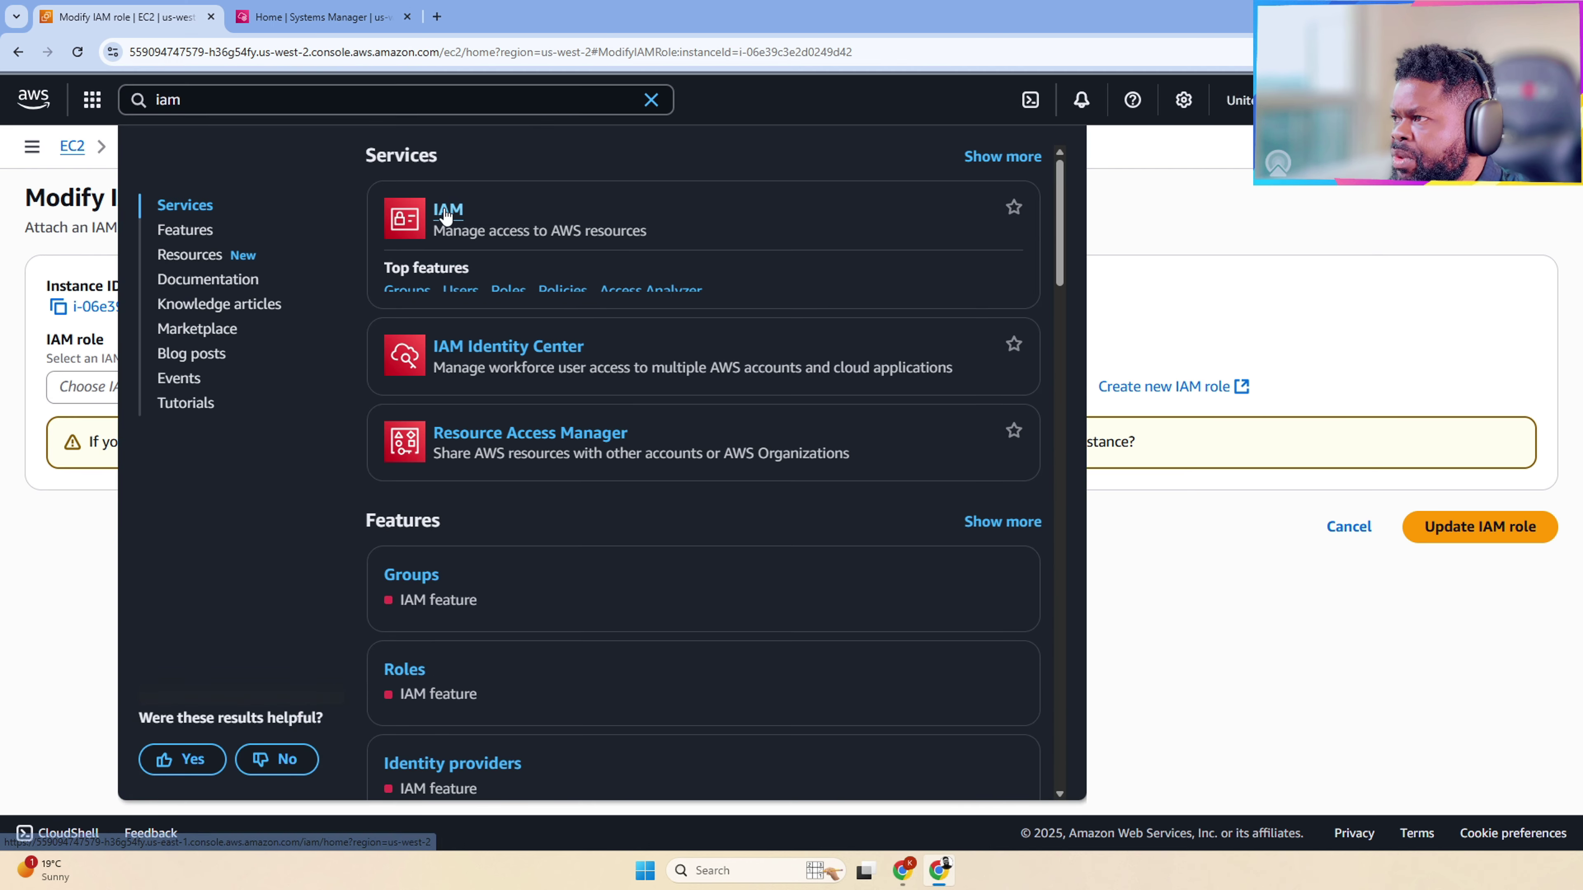
{"action": "left_click", "coordinate": [447, 213], "text": "ctrl"}
{"action": "left_click", "coordinate": [498, 24]}
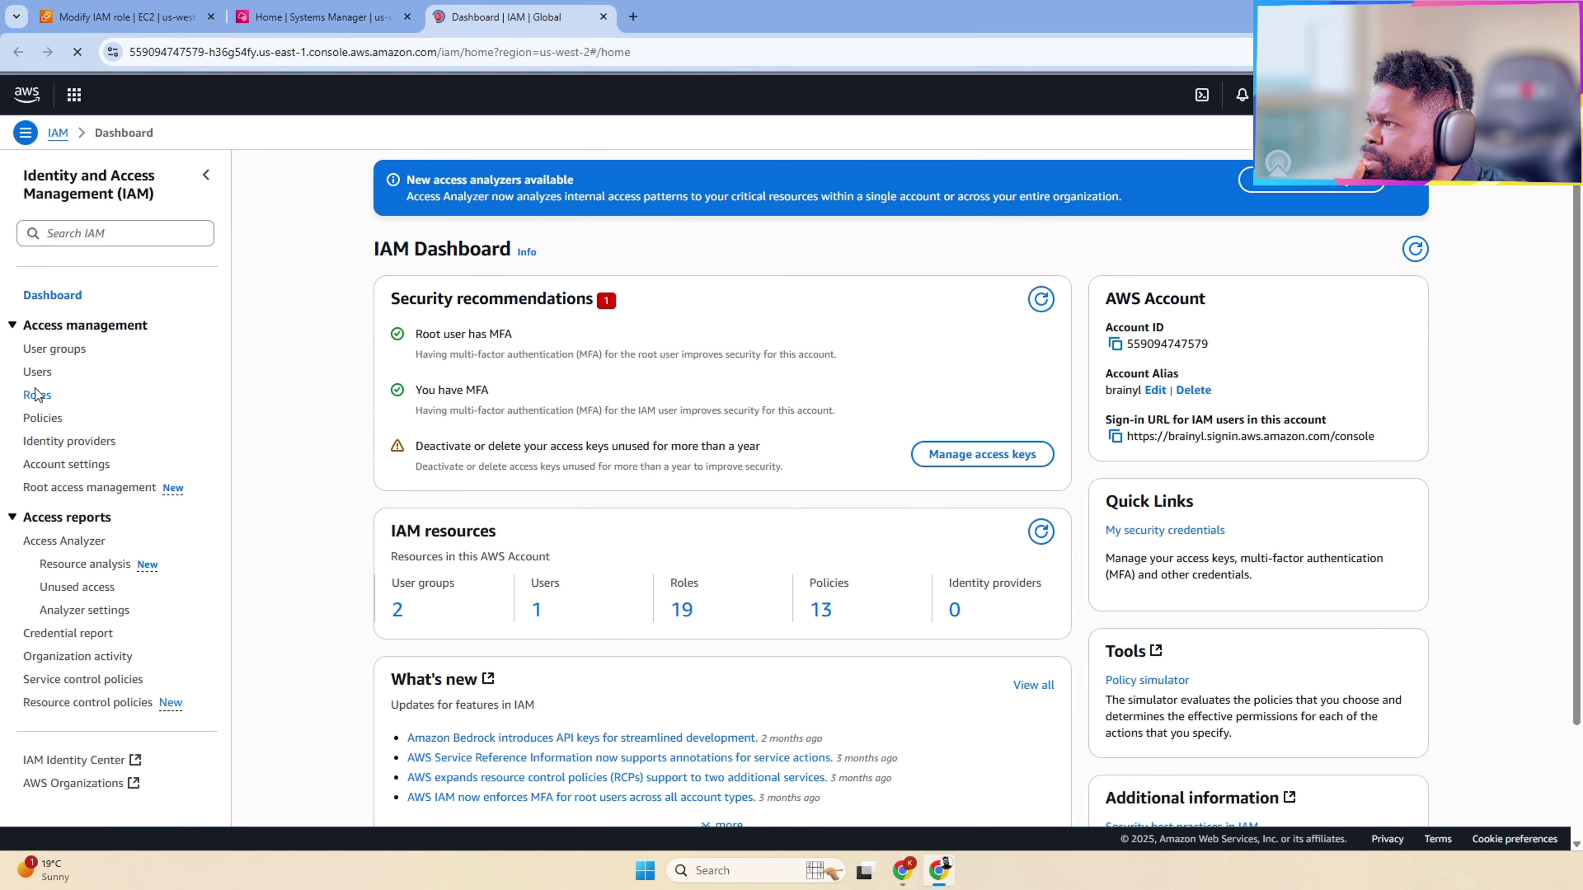
Step: Start a new IAM role with AWS service as trusted entity and EC2 as use case, and proceed to adding permissions
{"action": "left_click", "coordinate": [37, 394]}
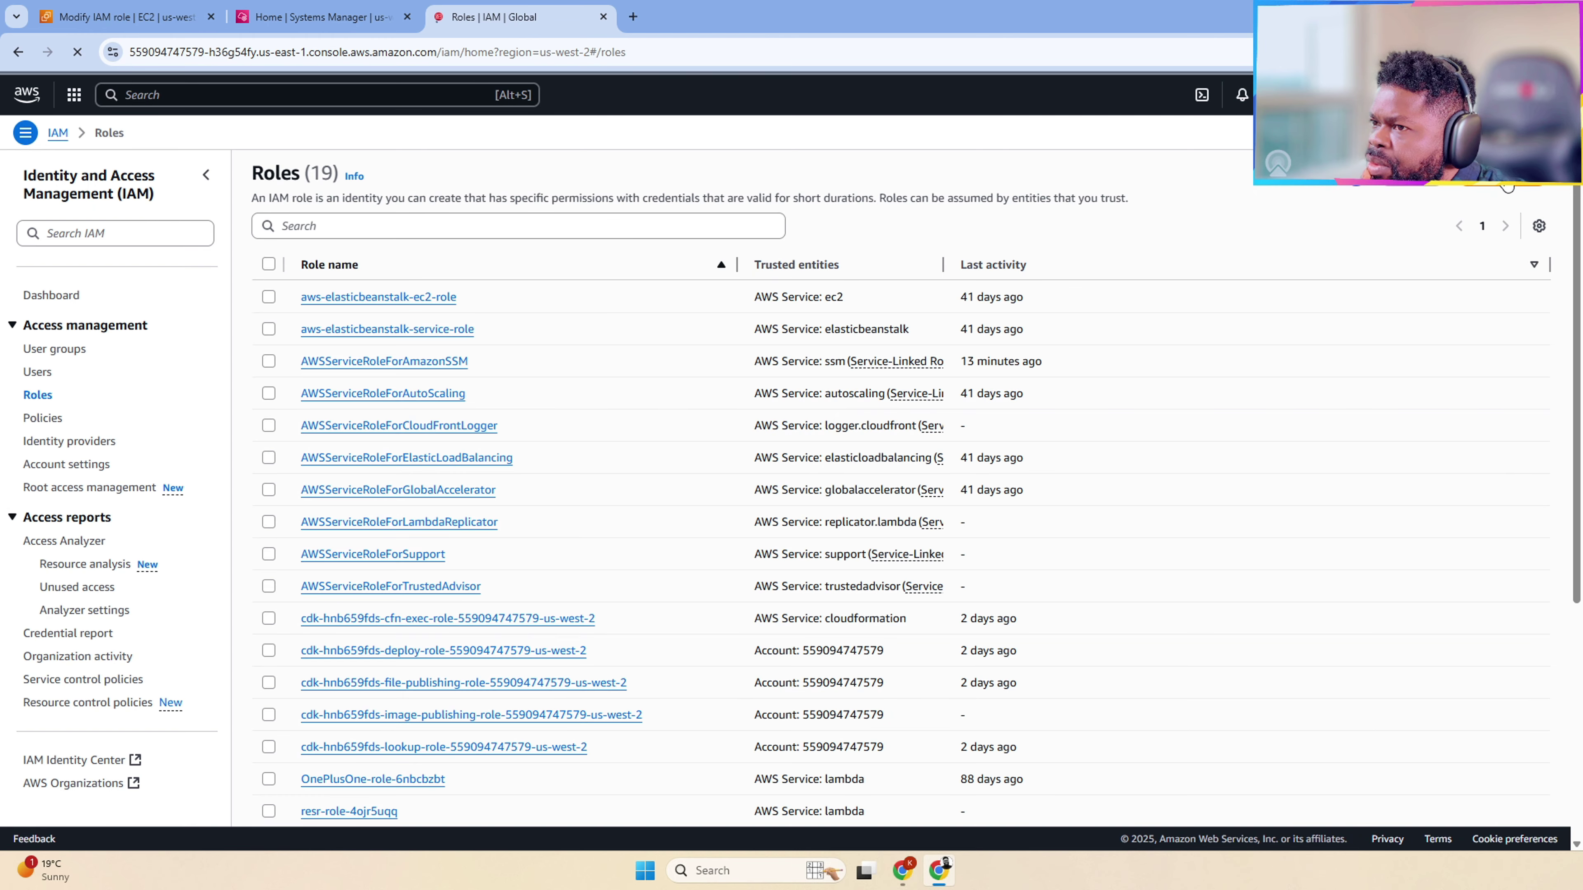
{"action": "left_click", "coordinate": [1507, 181]}
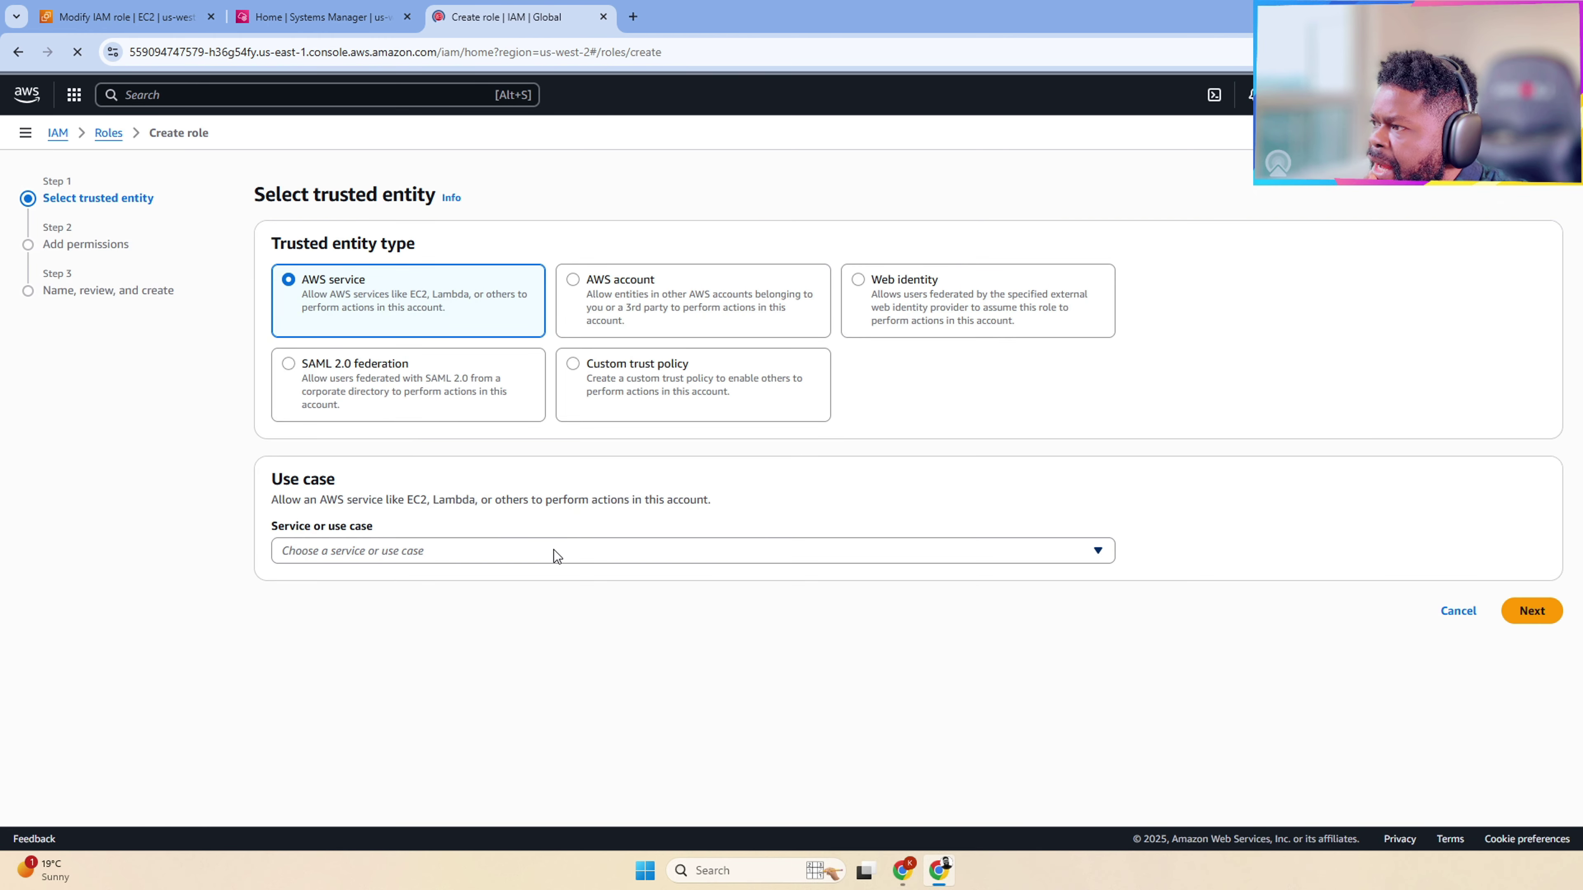
{"action": "left_click", "coordinate": [556, 551]}
{"action": "left_click", "coordinate": [443, 182]}
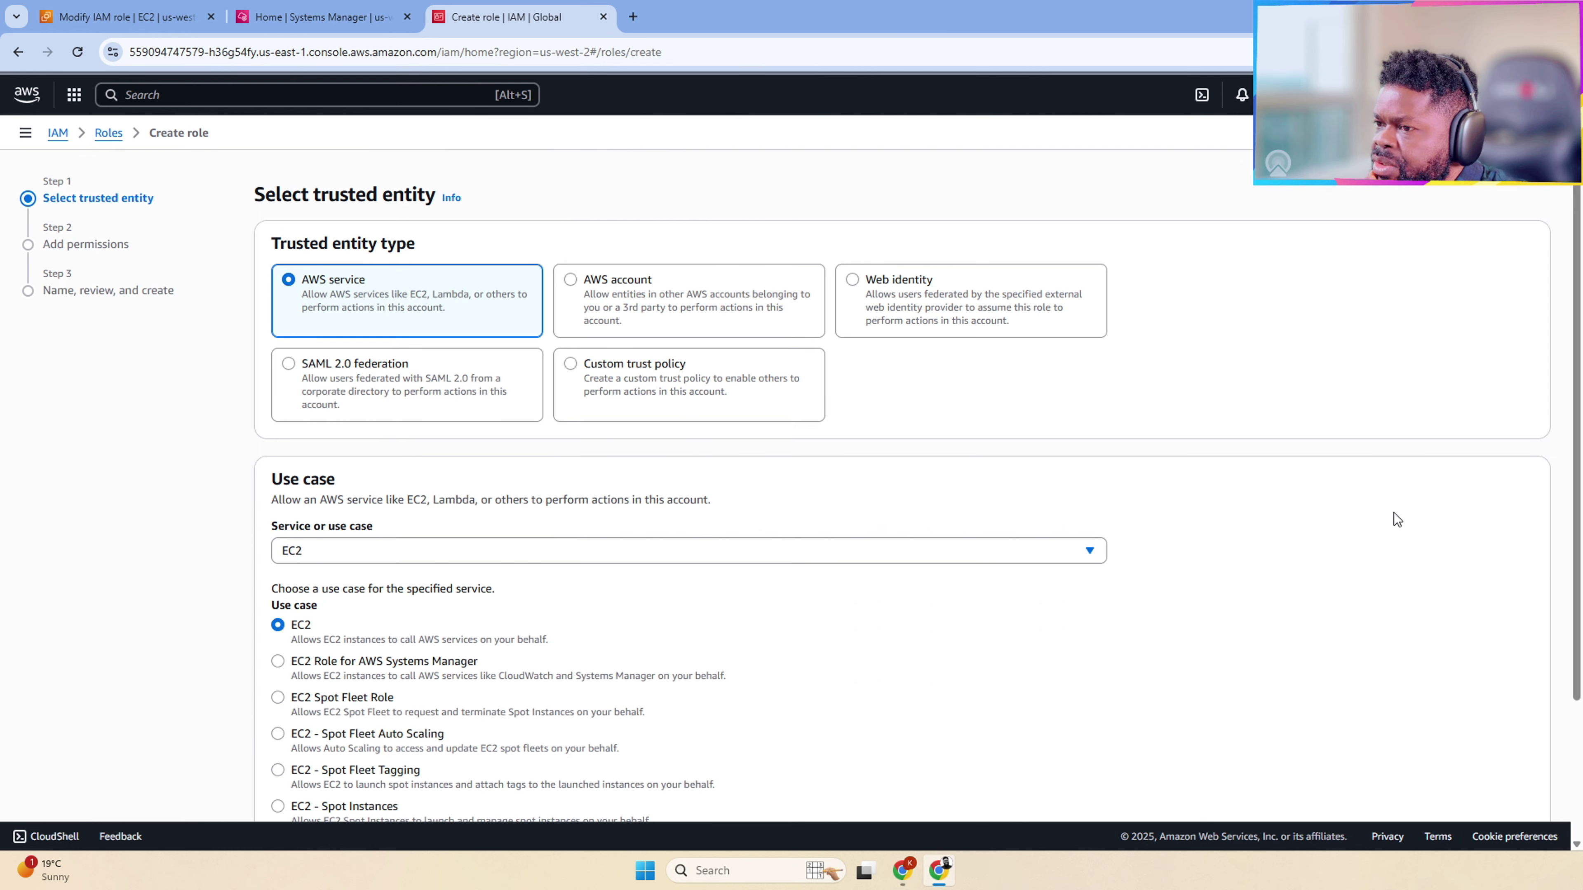
{"action": "scroll", "coordinate": [1433, 683], "scroll_direction": "down", "scroll_amount": 3}
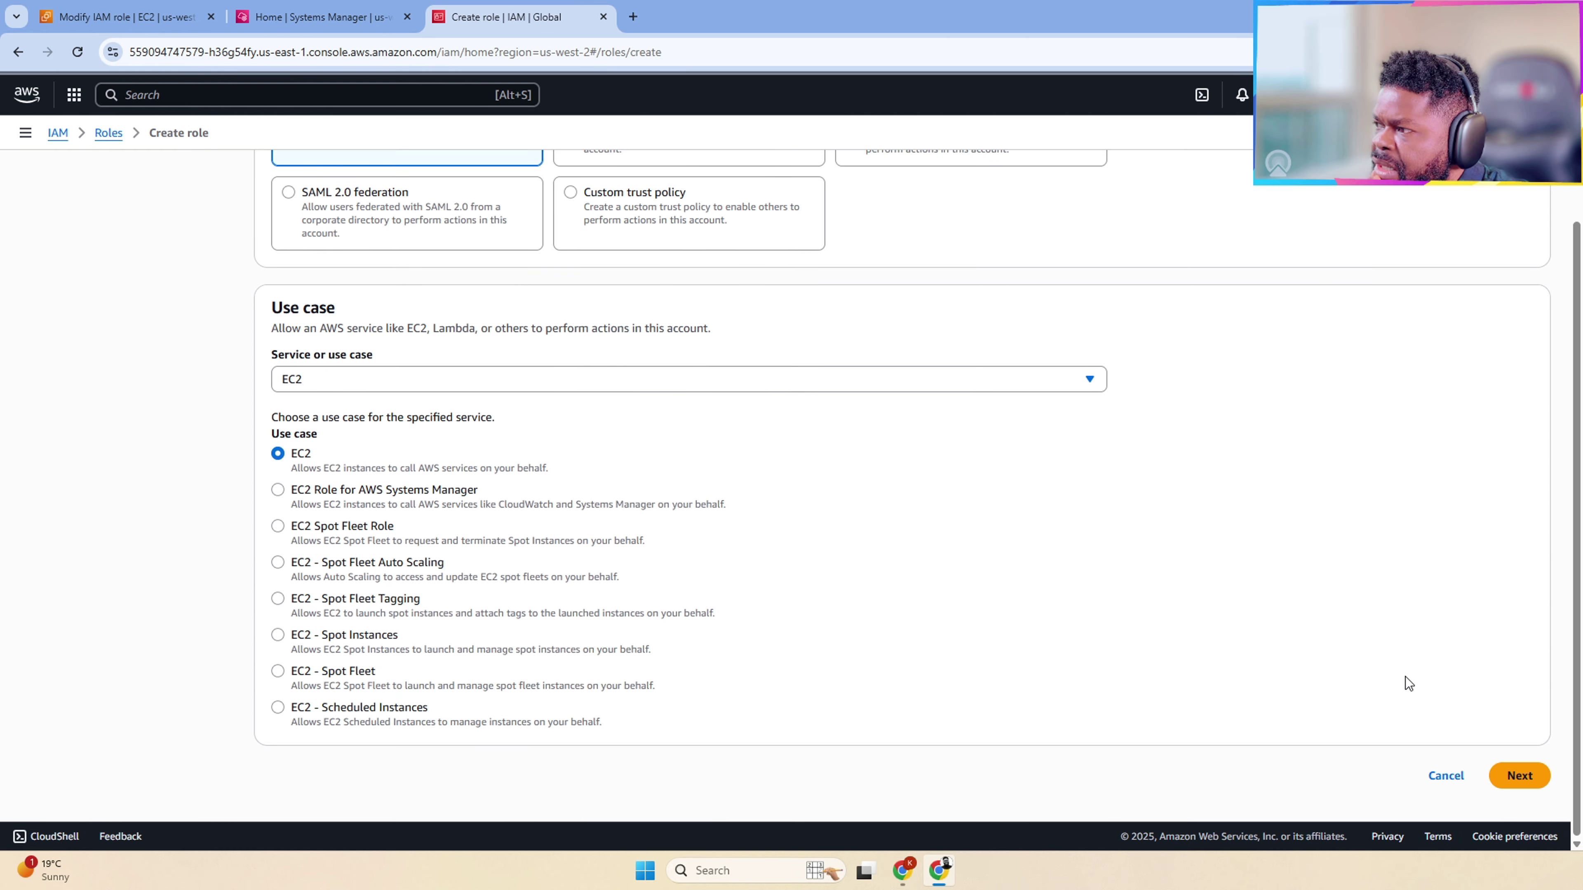
{"action": "left_click", "coordinate": [1519, 773]}
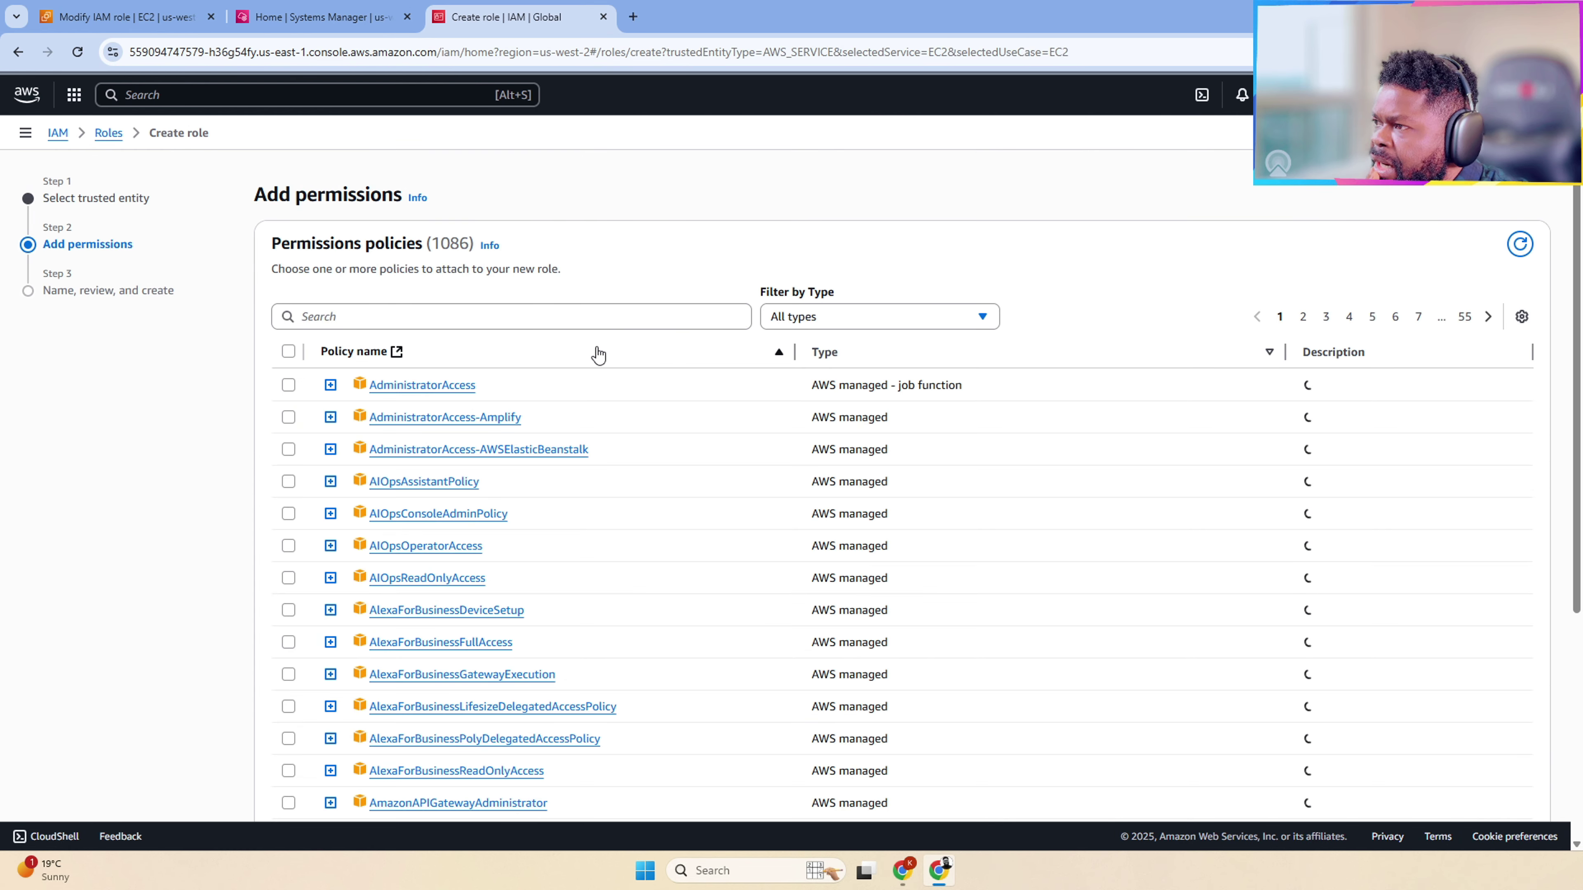
Step: Search the permissions policies for SSM and enlarge the page to 110%
{"action": "left_click", "coordinate": [589, 316]}
{"action": "type", "text": "SM"}
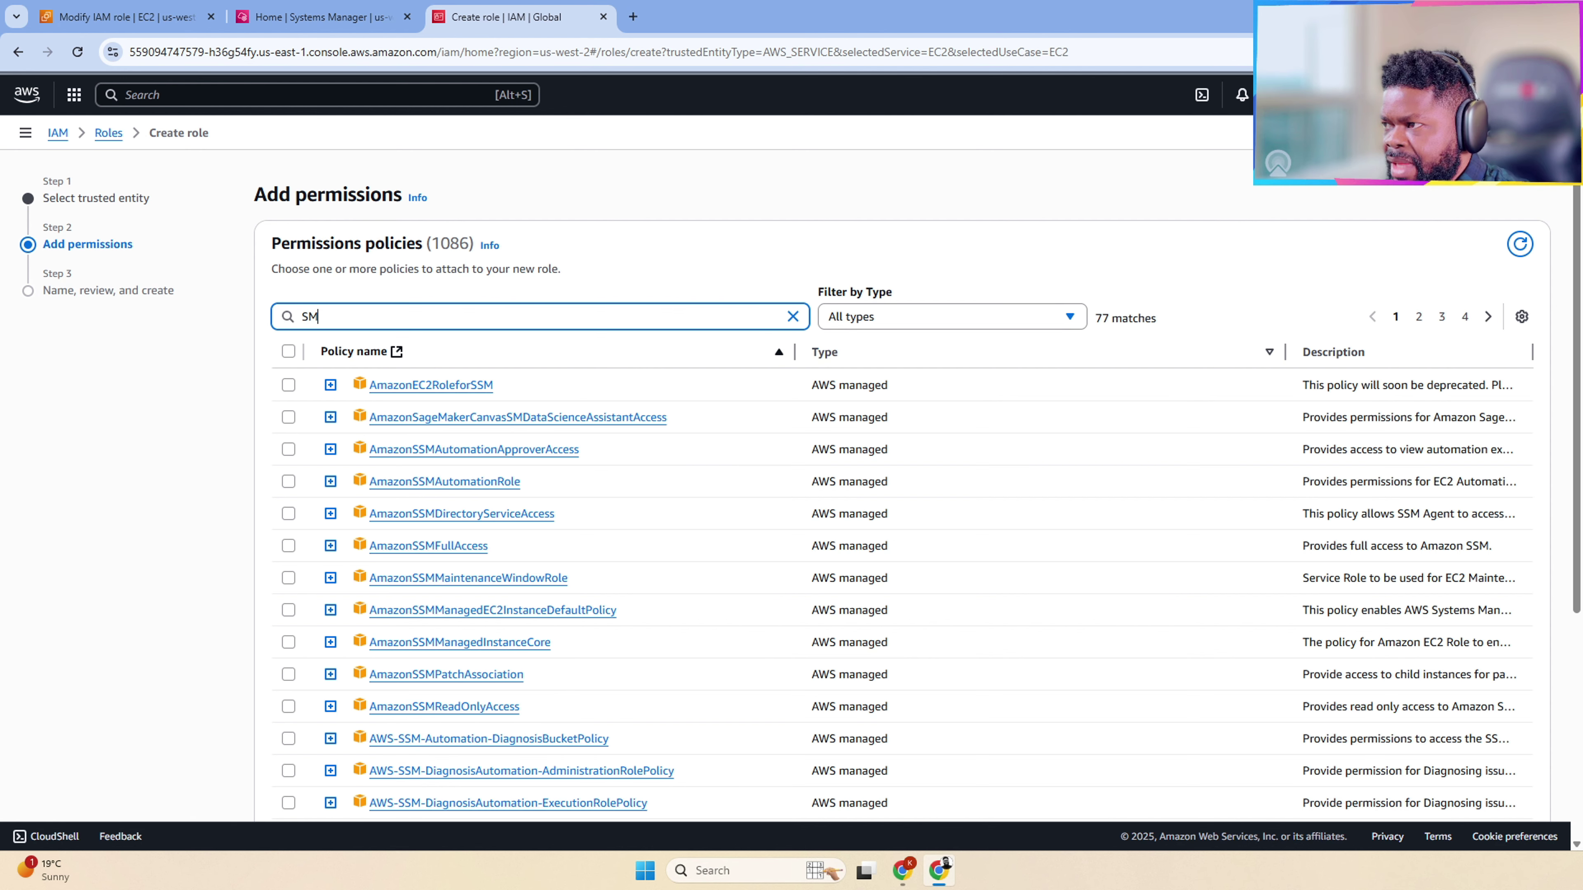
{"action": "key", "text": "BackSpace"}
{"action": "type", "text": "SSM"}
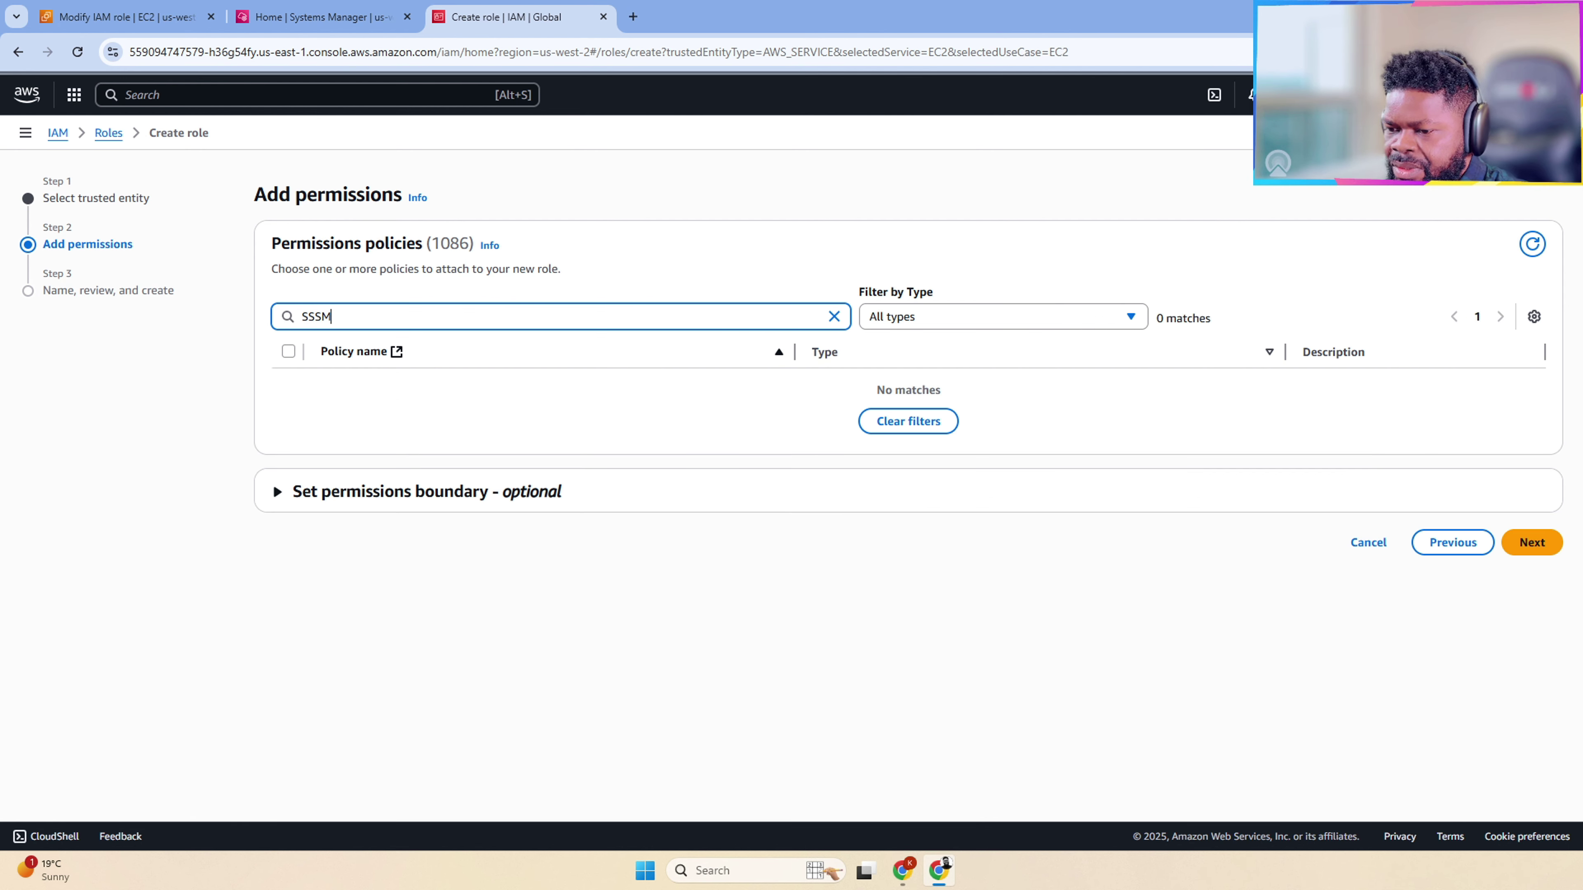
{"action": "key", "text": "BackSpace"}
{"action": "key", "text": "BackSpace"}
{"action": "key", "text": "BackSpace"}
{"action": "key", "text": "BackSpace"}
{"action": "type", "text": "SSM"}
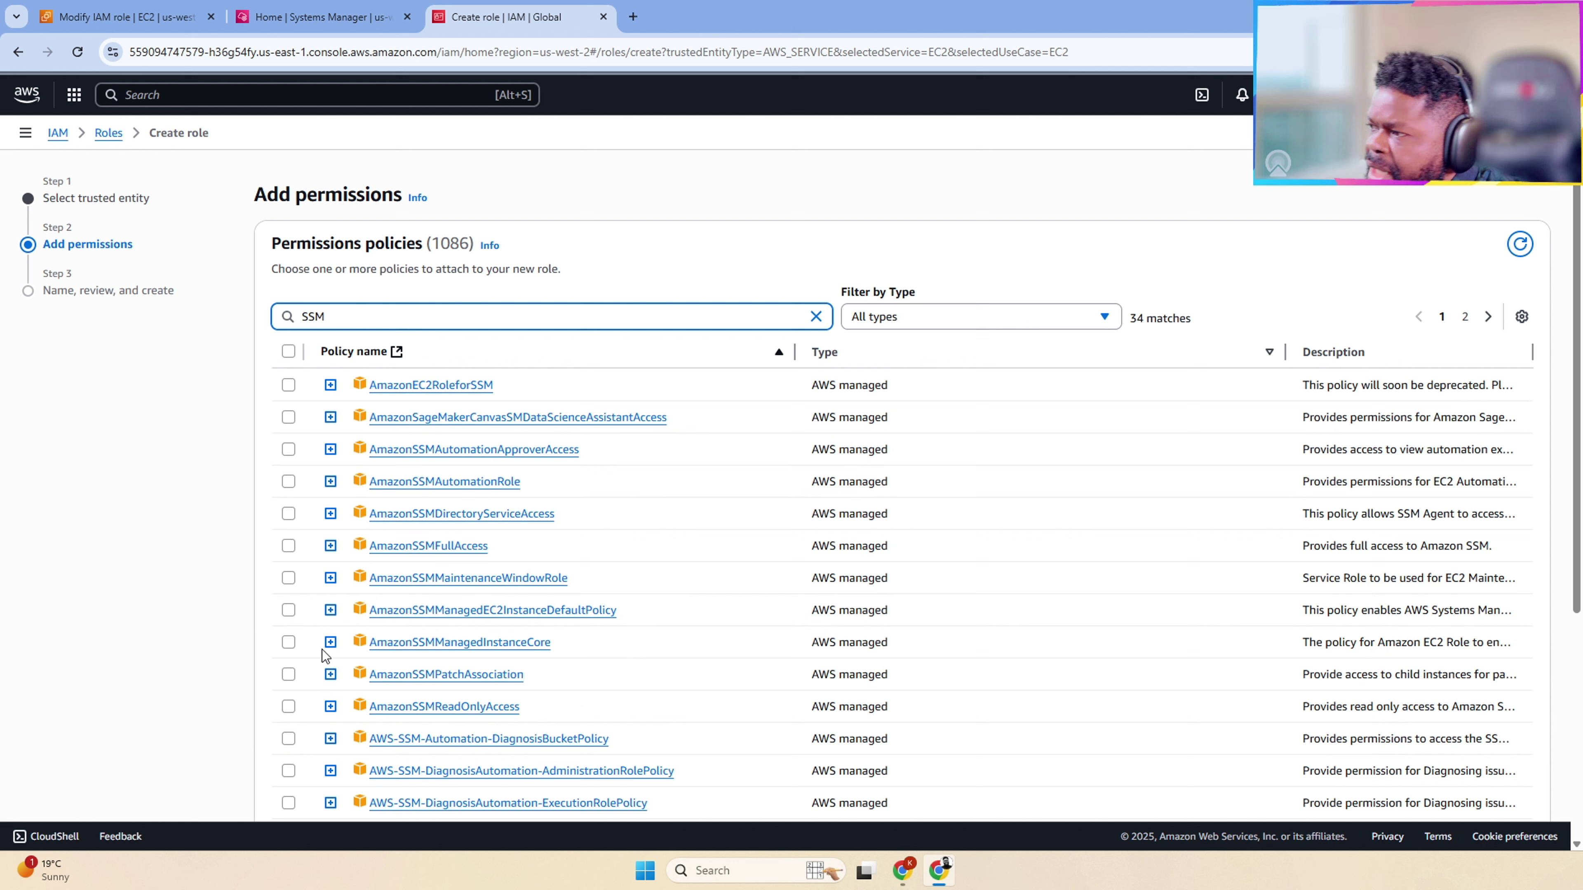
{"action": "key", "text": "ctrl+plus"}
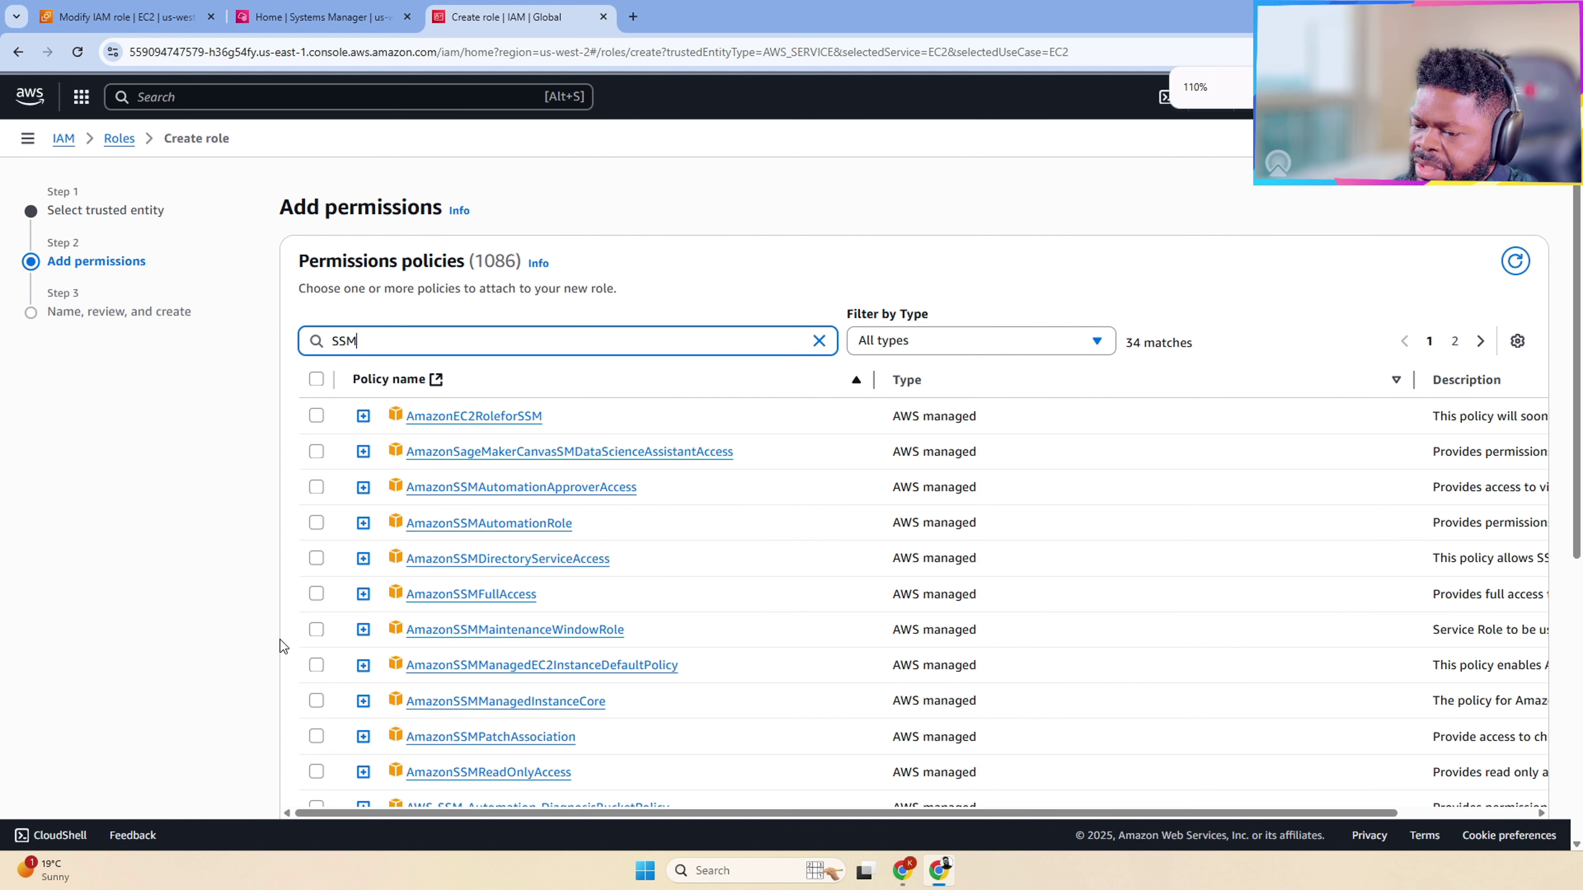
{"action": "scroll", "coordinate": [521, 695], "scroll_direction": "down", "scroll_amount": 1}
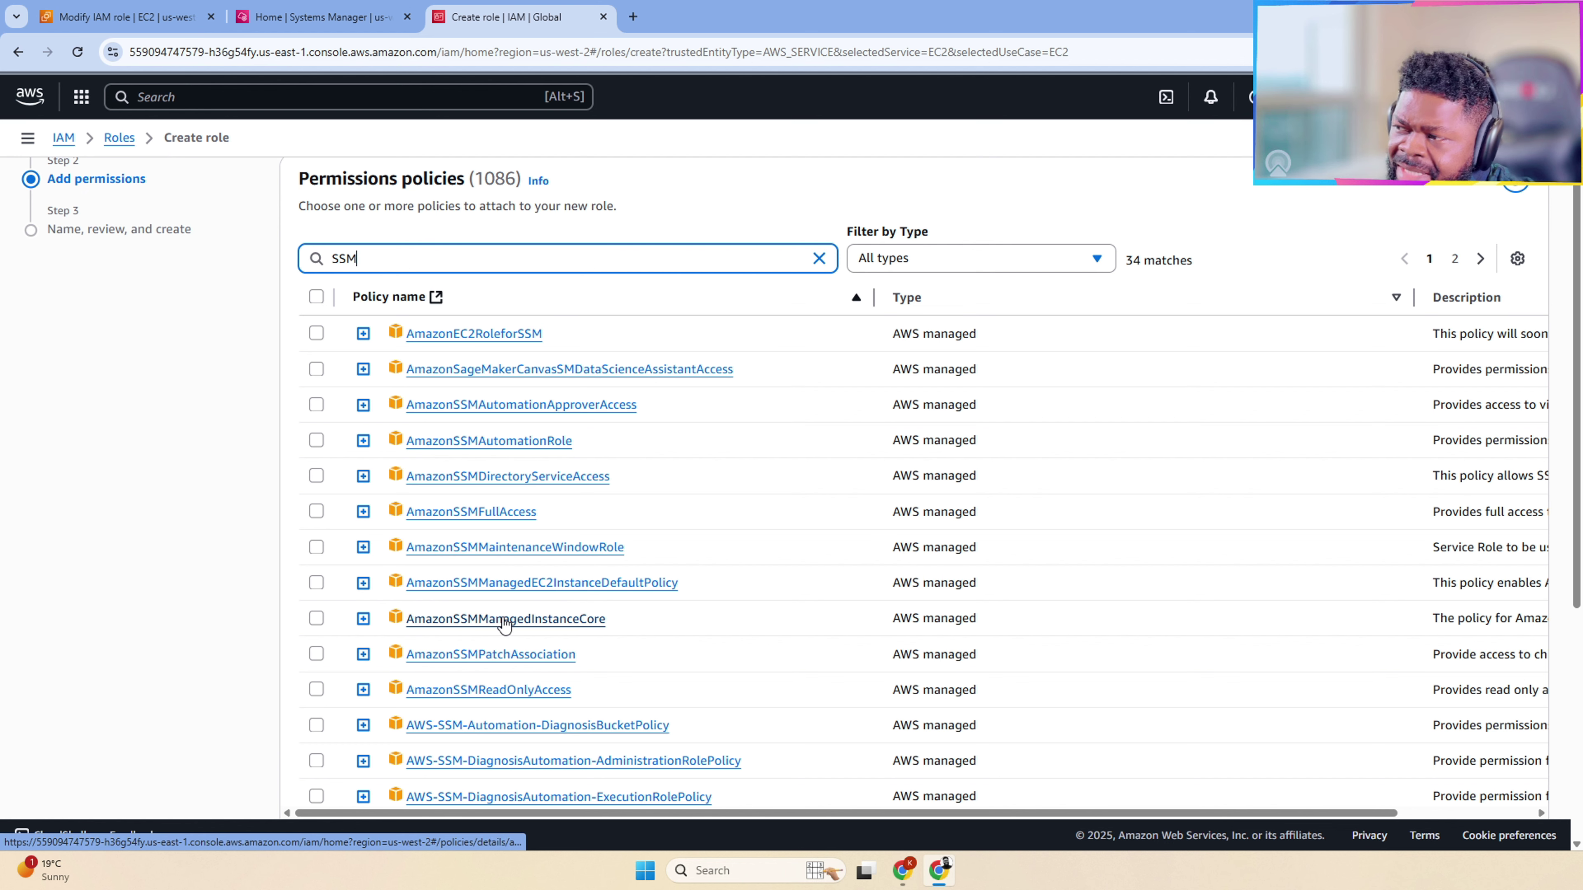
Step: Expand the AmazonSSMManagedInstanceCore policy and examine the actions it allows
{"action": "left_click", "coordinate": [363, 619]}
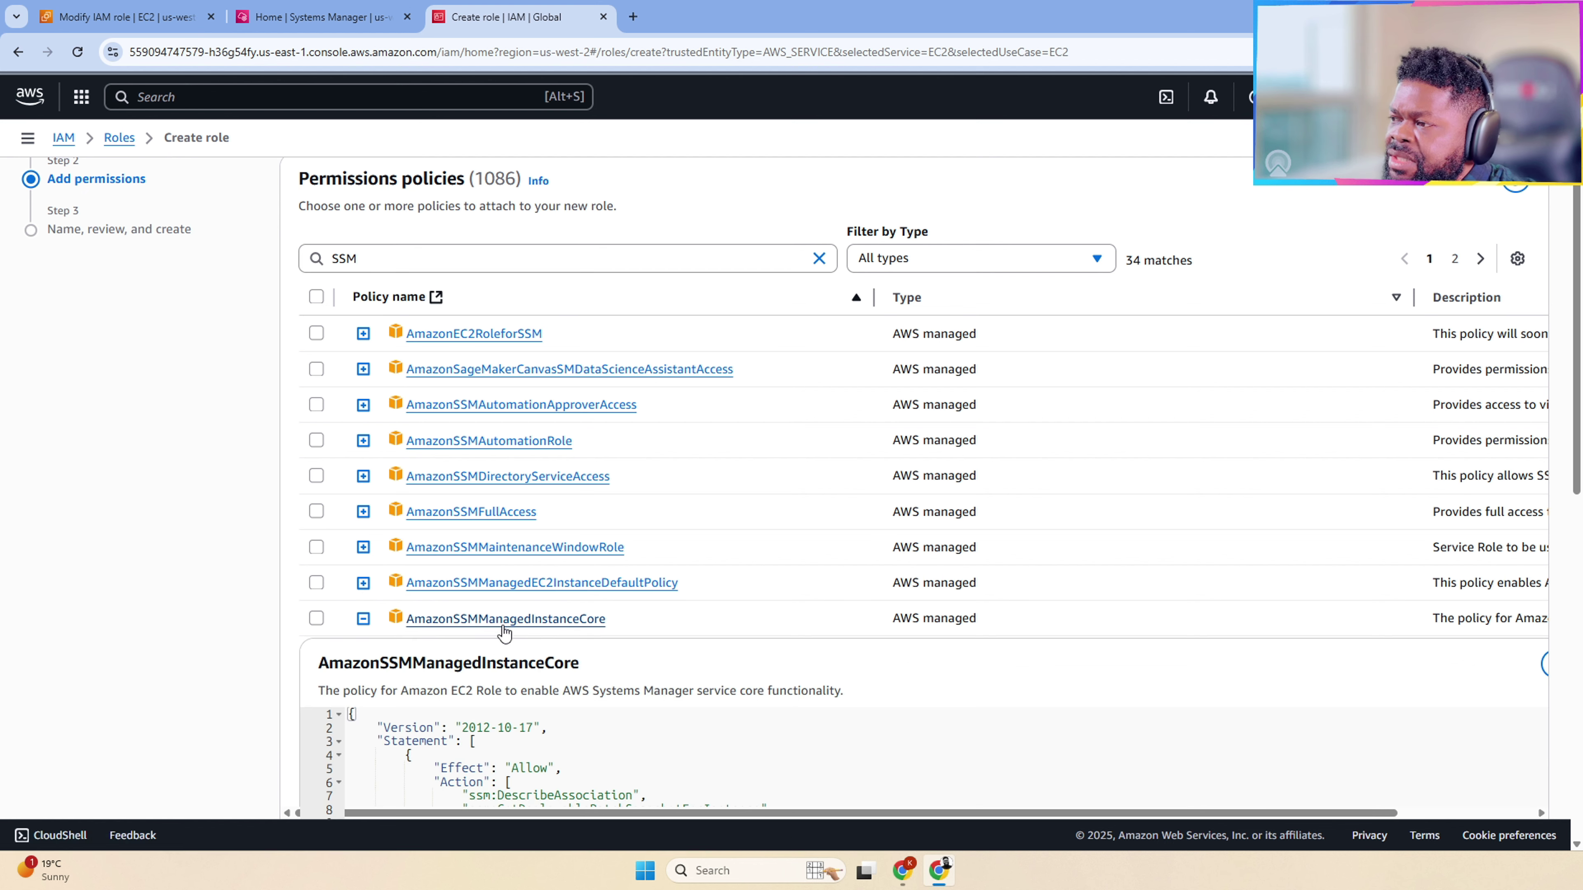
{"action": "scroll", "coordinate": [505, 633], "scroll_direction": "up", "scroll_amount": 1}
{"action": "scroll", "coordinate": [504, 633], "scroll_direction": "down", "scroll_amount": 5}
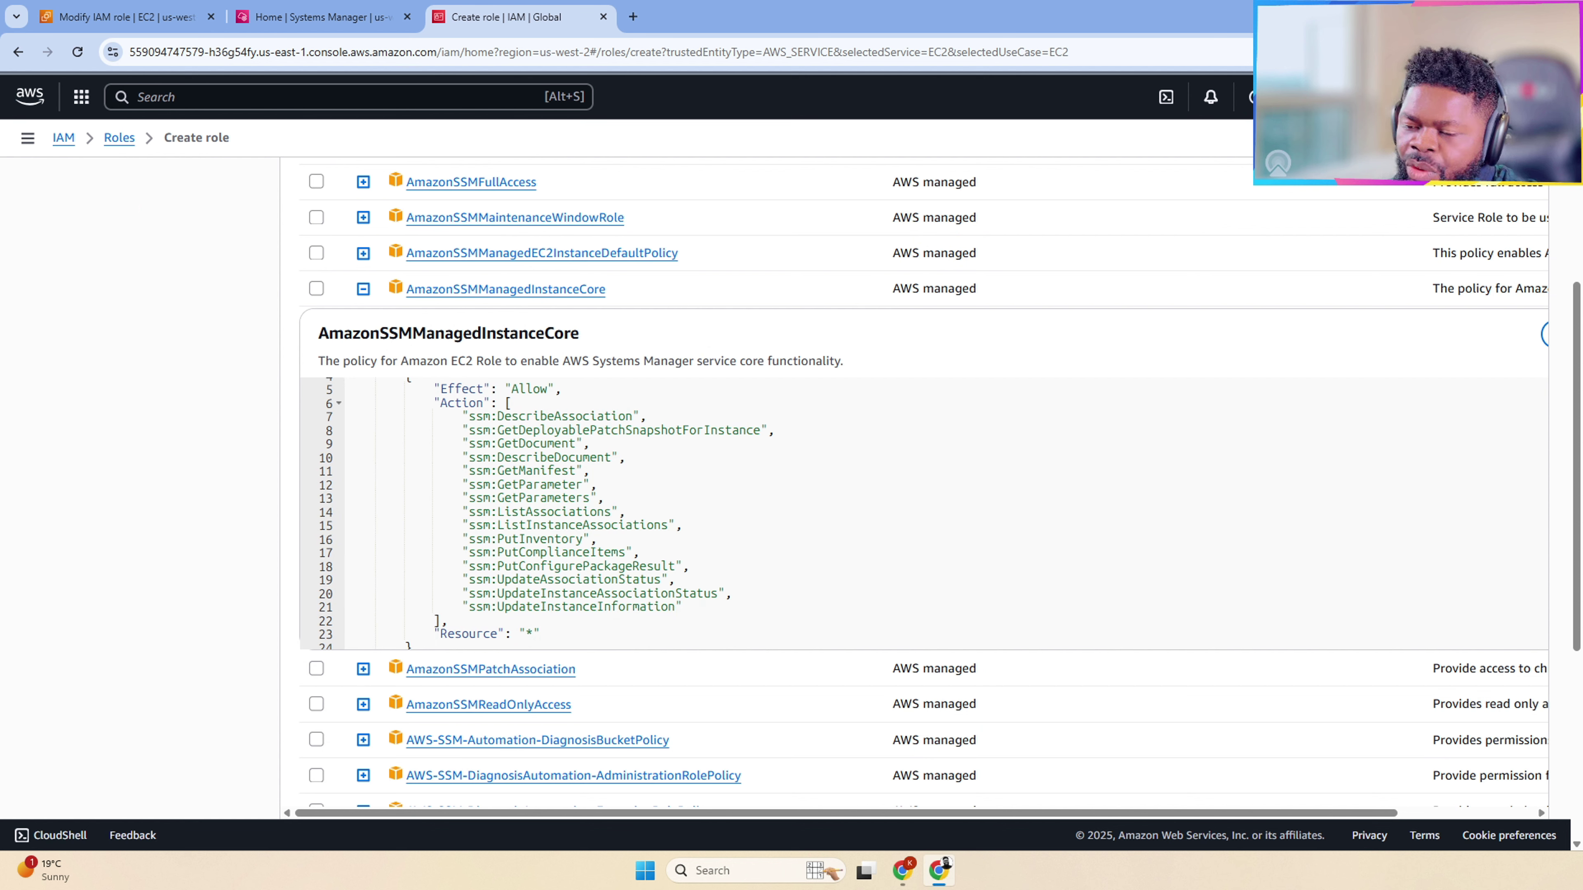
{"action": "scroll", "coordinate": [922, 487], "scroll_direction": "up", "scroll_amount": 4}
{"action": "scroll", "coordinate": [922, 487], "scroll_direction": "down", "scroll_amount": 5}
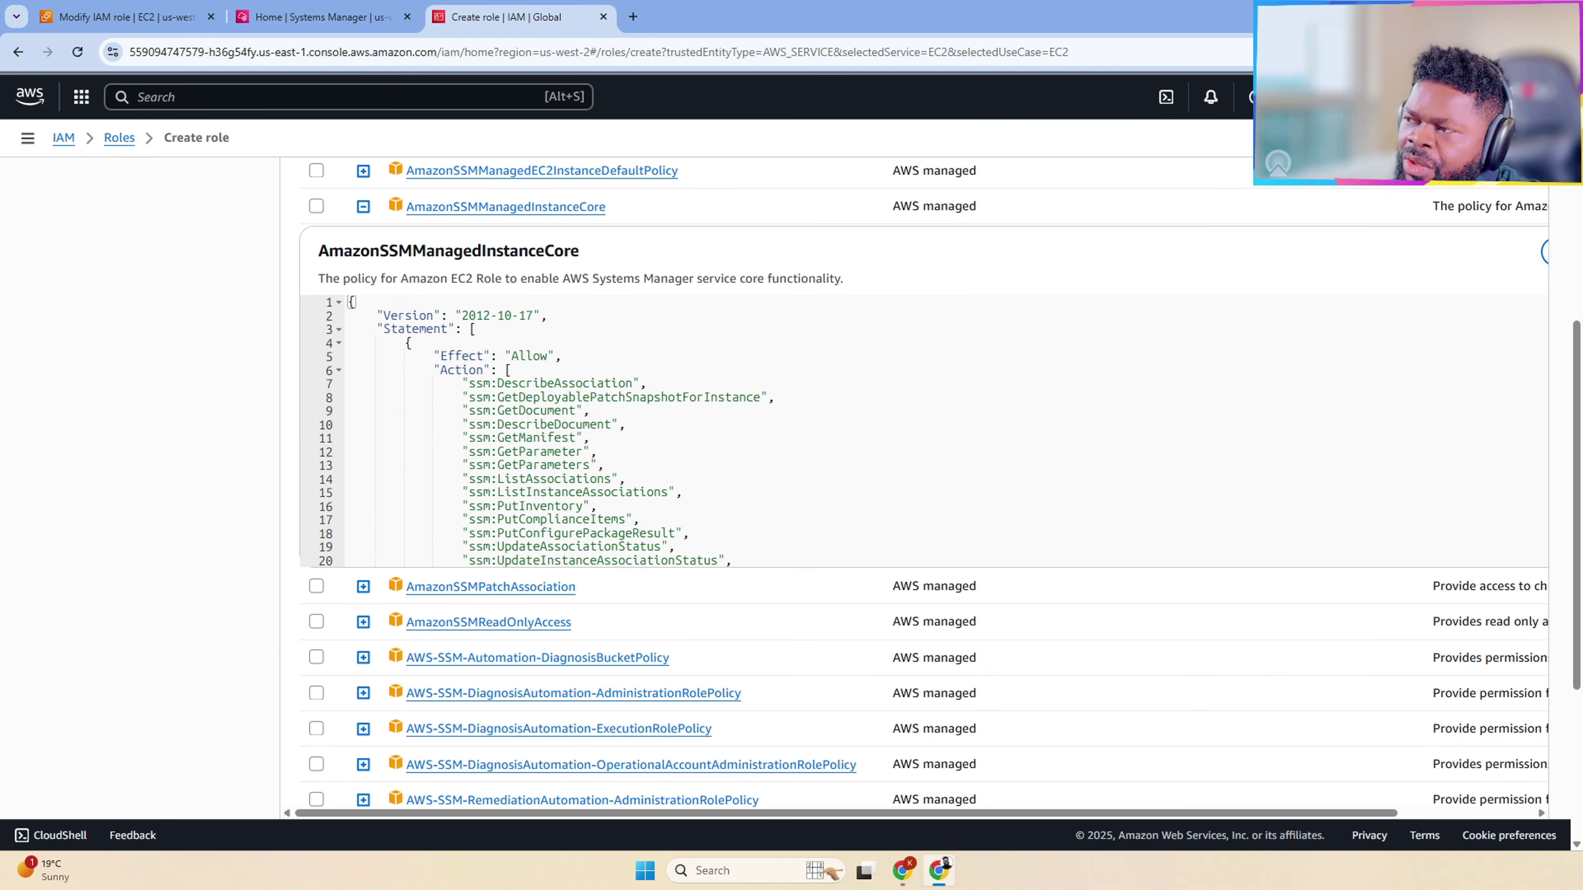
{"action": "scroll", "coordinate": [624, 430], "scroll_direction": "down", "scroll_amount": 5}
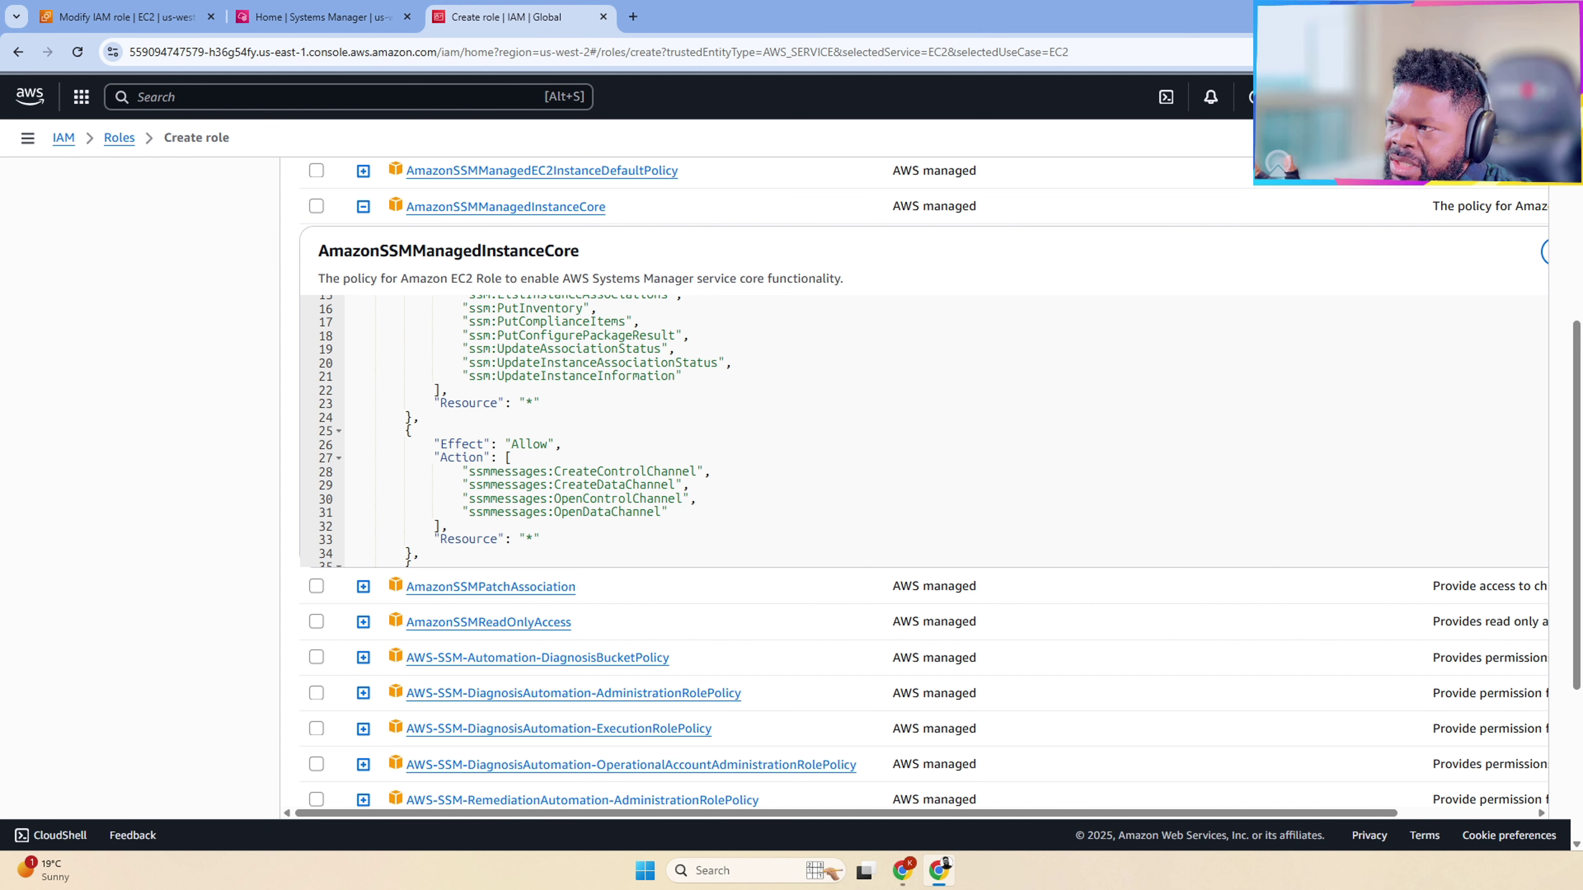
{"action": "scroll", "coordinate": [810, 431], "scroll_direction": "down", "scroll_amount": 3}
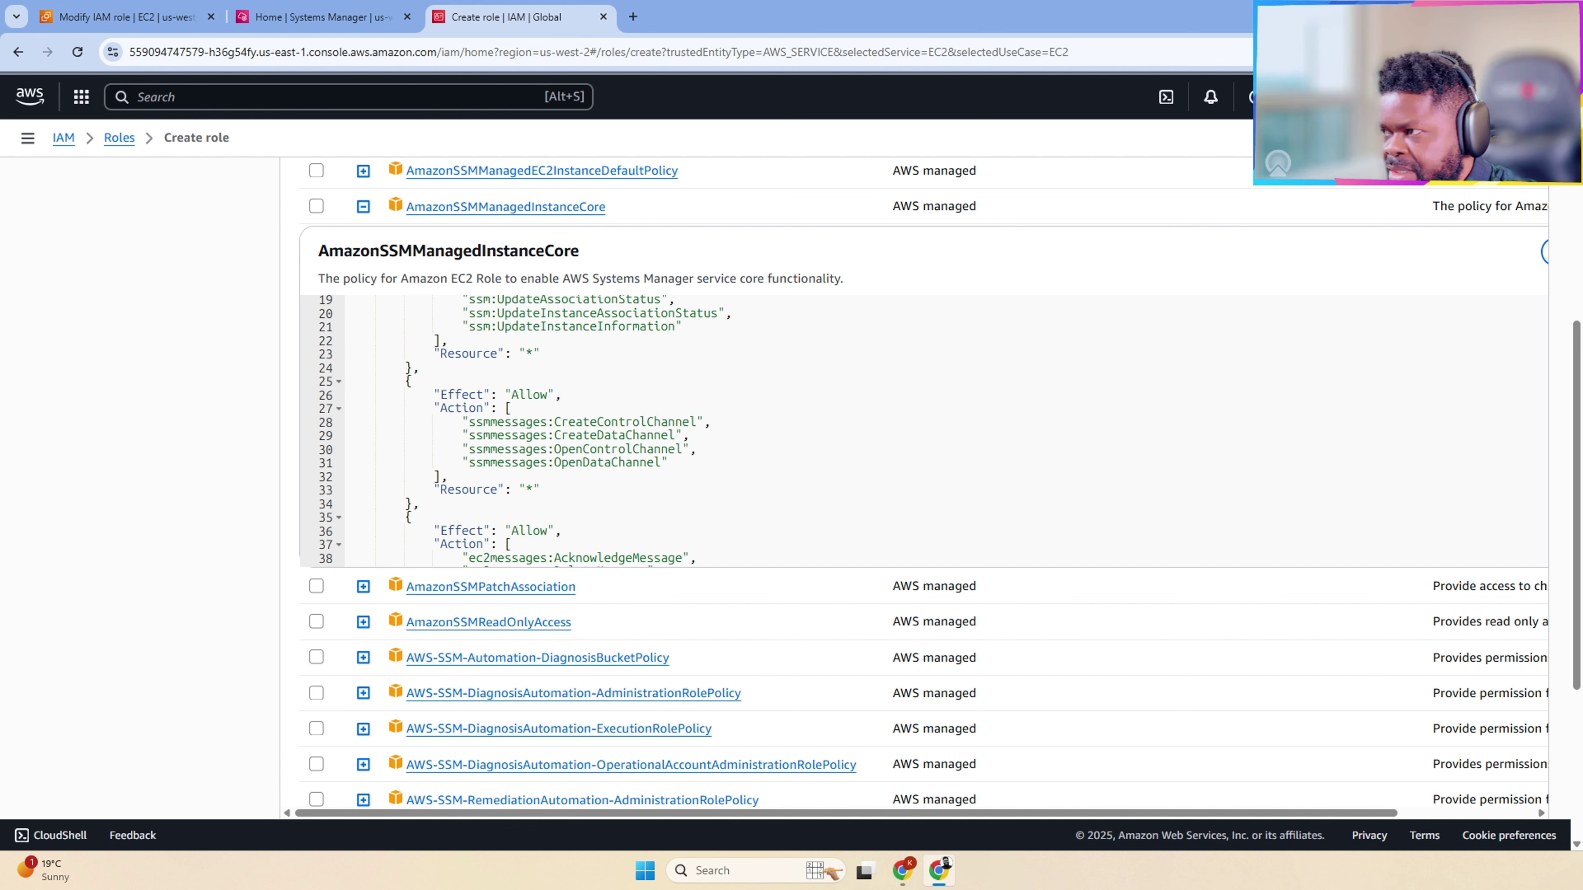
{"action": "scroll", "coordinate": [873, 486], "scroll_direction": "up", "scroll_amount": 5}
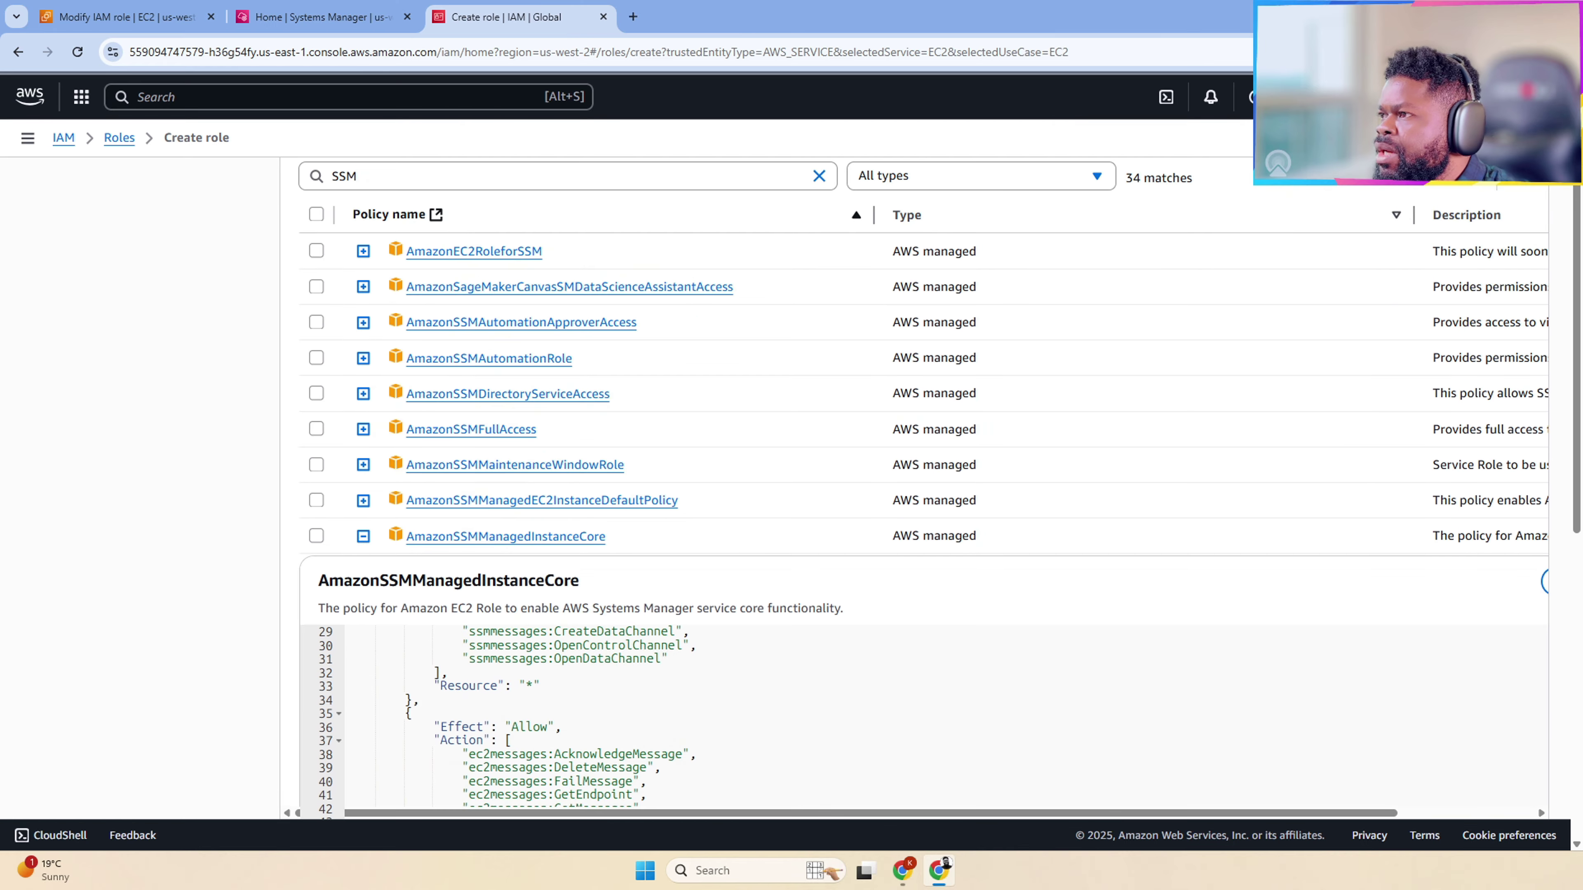
Step: Select the AmazonSSMManagedInstanceCore policy for the role and proceed to the naming and review stage
{"action": "left_click", "coordinate": [316, 536]}
{"action": "scroll", "coordinate": [629, 530], "scroll_direction": "down", "scroll_amount": 5}
{"action": "scroll", "coordinate": [656, 421], "scroll_direction": "up", "scroll_amount": 10}
{"action": "scroll", "coordinate": [935, 499], "scroll_direction": "down", "scroll_amount": 15}
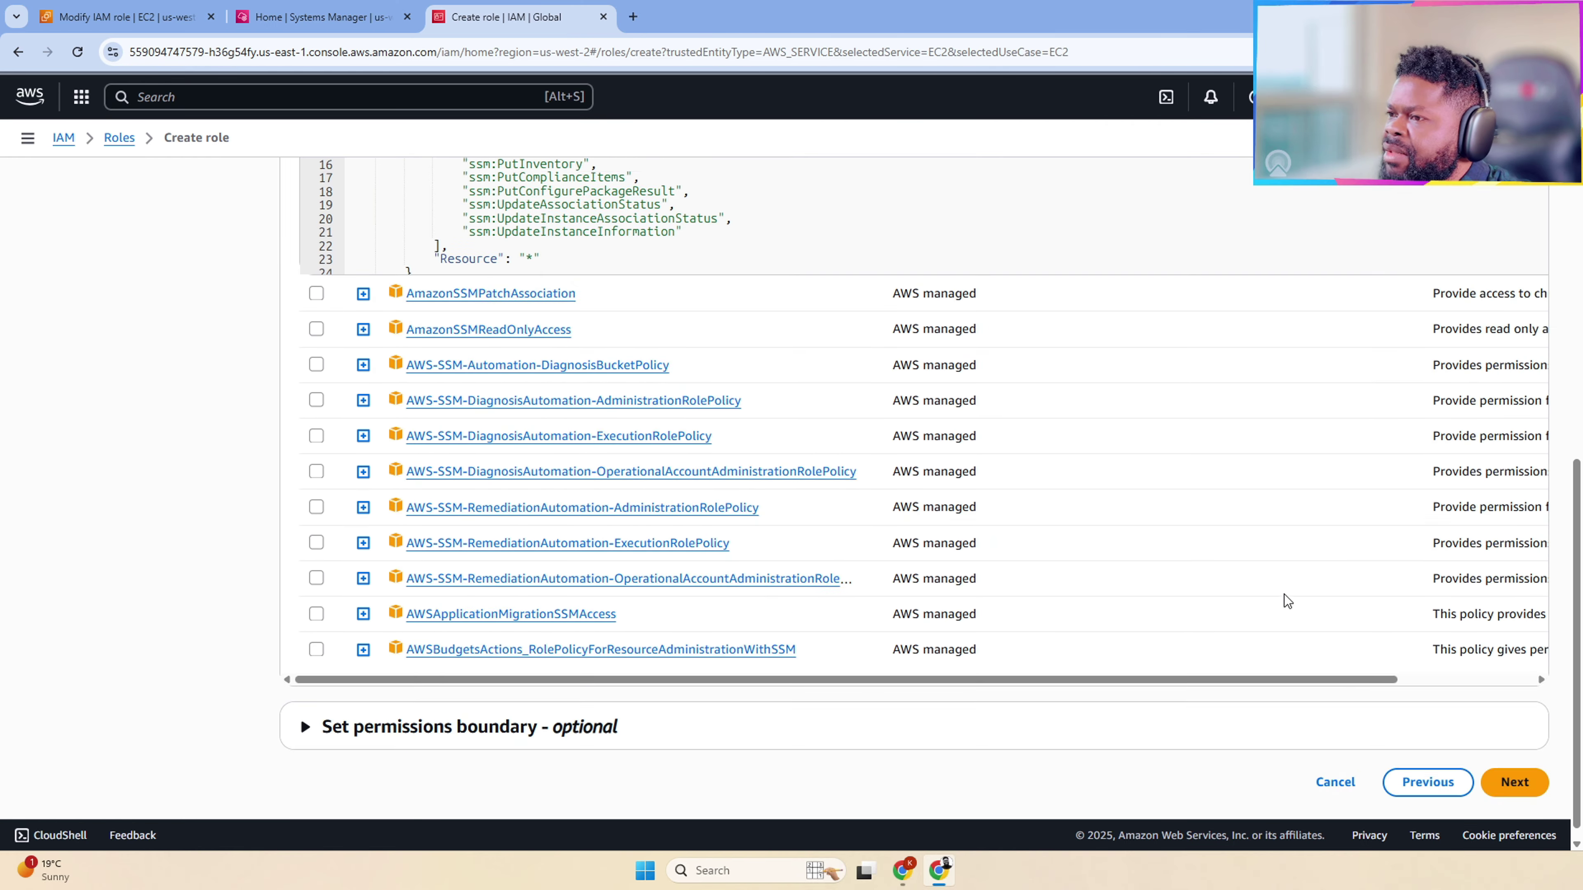
{"action": "left_click", "coordinate": [1514, 773]}
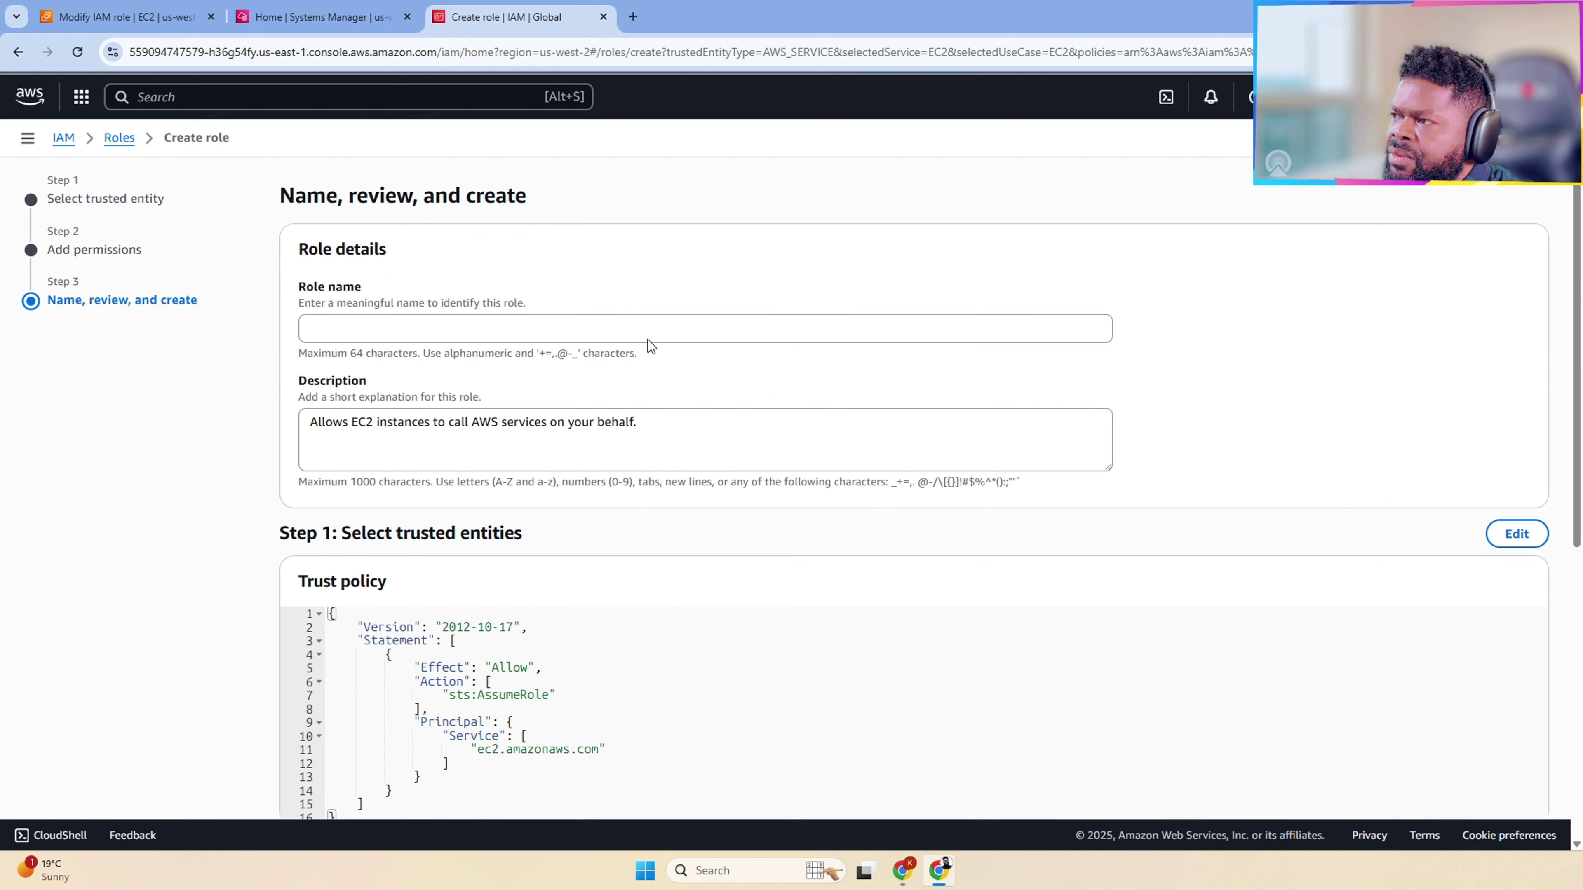
Step: Name the role EC2Role and create it
{"action": "left_click", "coordinate": [580, 318]}
{"action": "type", "text": "EC2Role"}
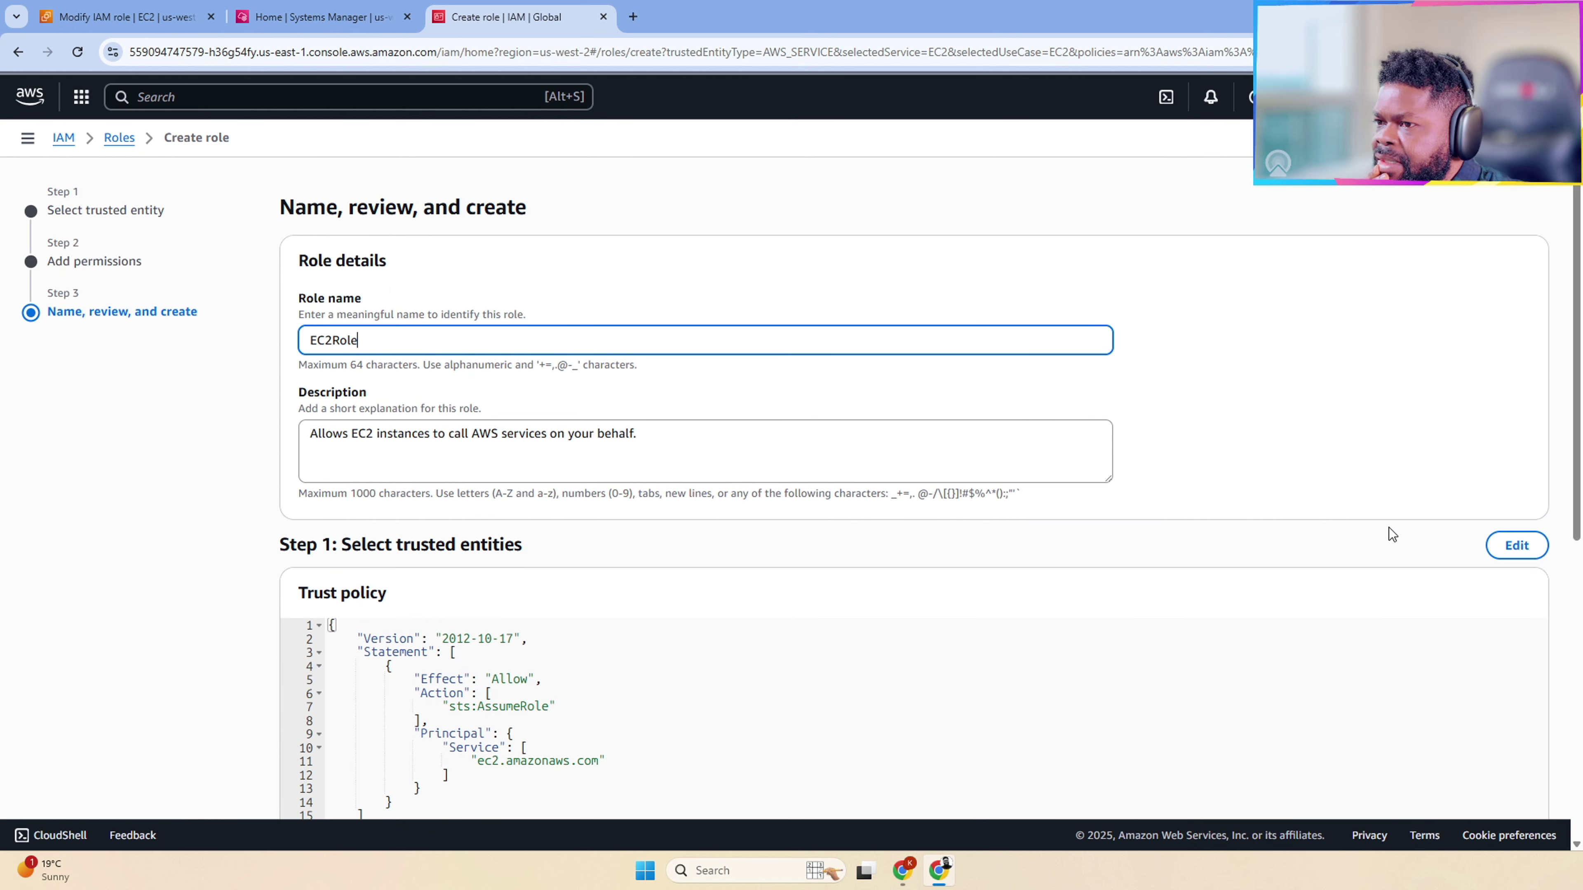
{"action": "scroll", "coordinate": [1389, 527], "scroll_direction": "down", "scroll_amount": 6}
{"action": "left_click", "coordinate": [1494, 768]}
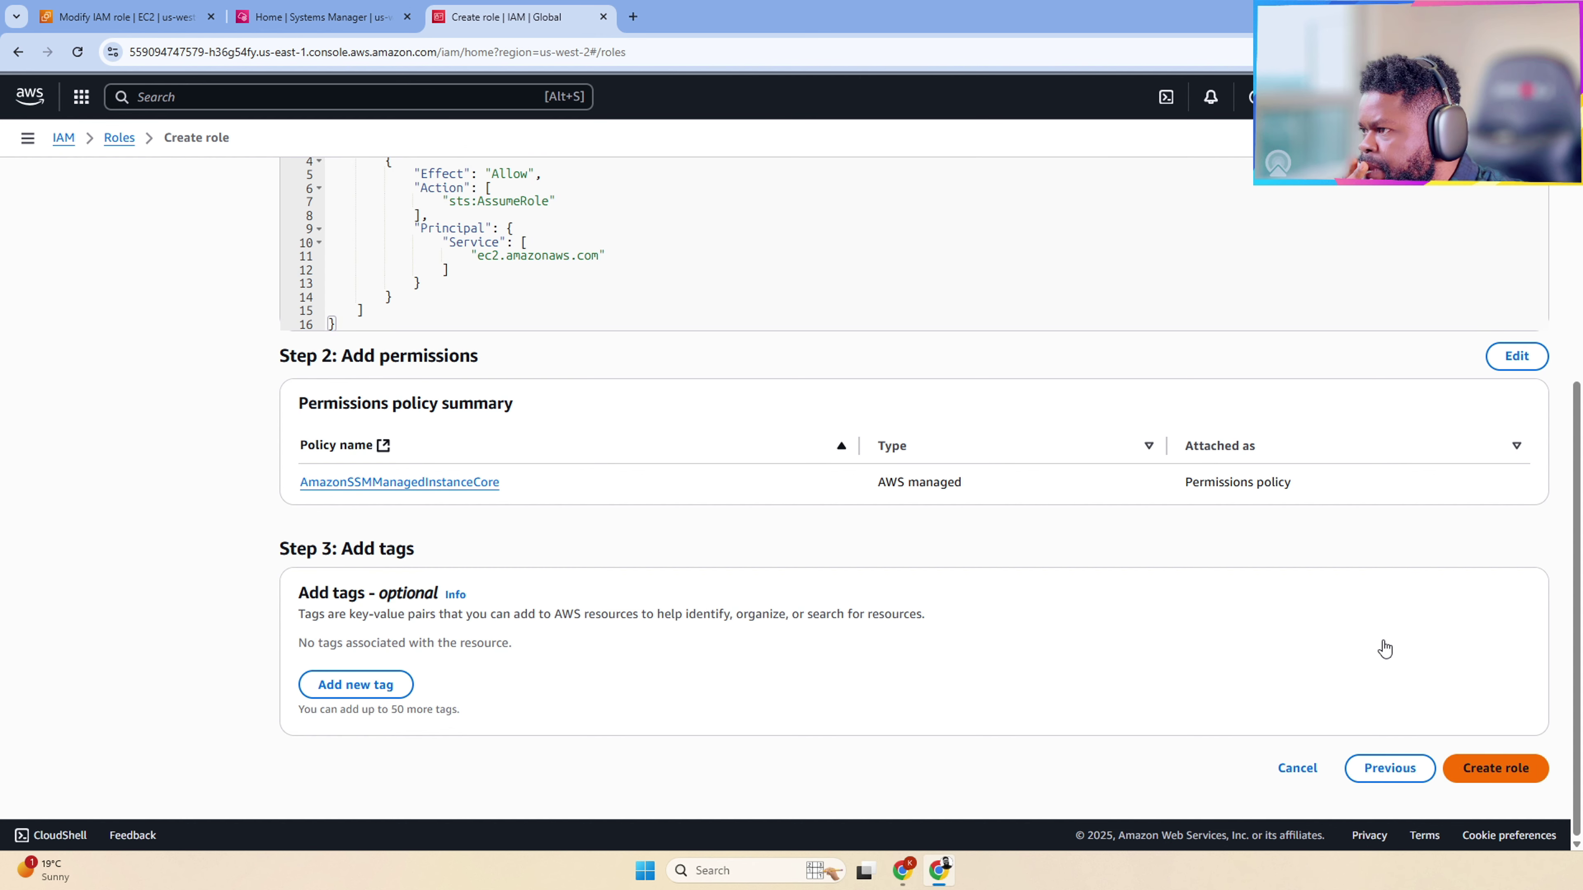
Step: Return to the Modify IAM role page in the EC2 browser tab and attach EC2Role to the MyWebServer instance
{"action": "left_click", "coordinate": [152, 23]}
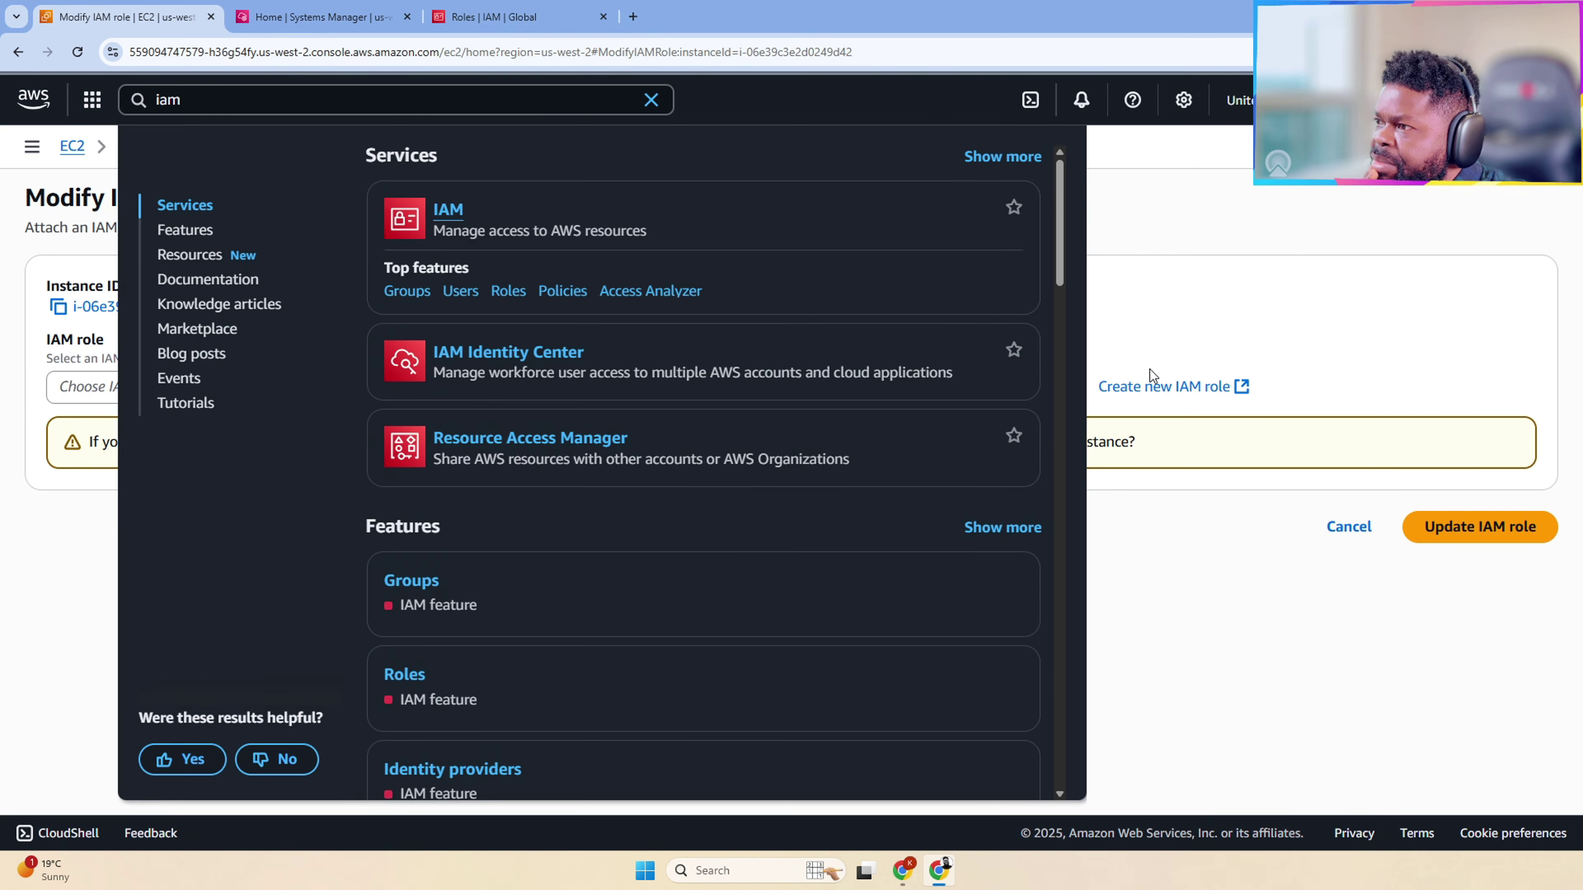
{"action": "left_click", "coordinate": [1231, 330]}
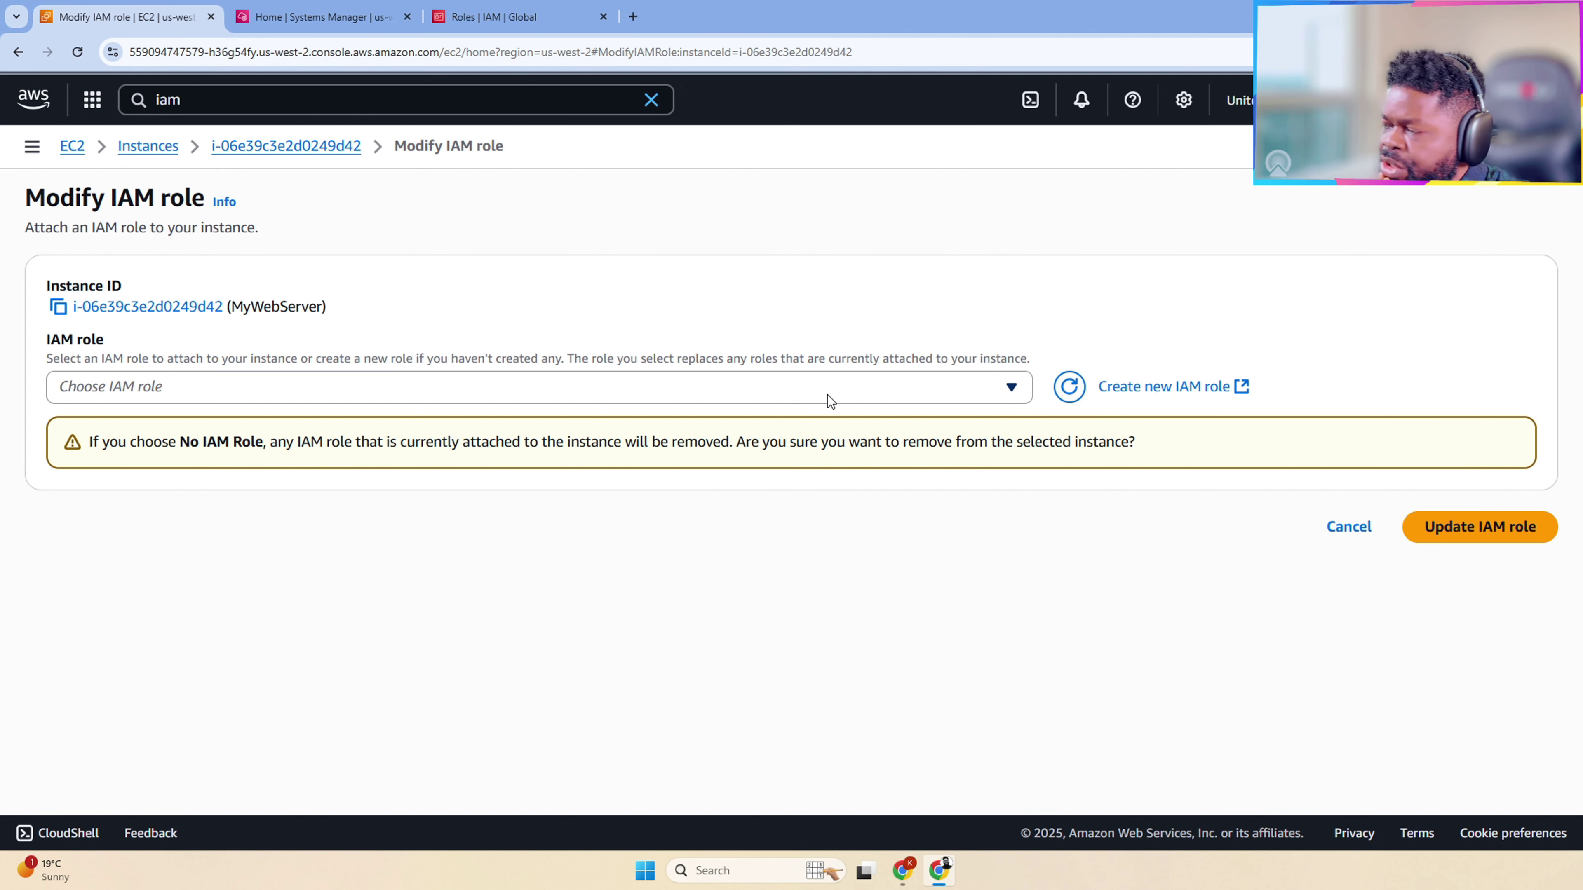
{"action": "left_click", "coordinate": [833, 379]}
{"action": "left_click", "coordinate": [722, 558]}
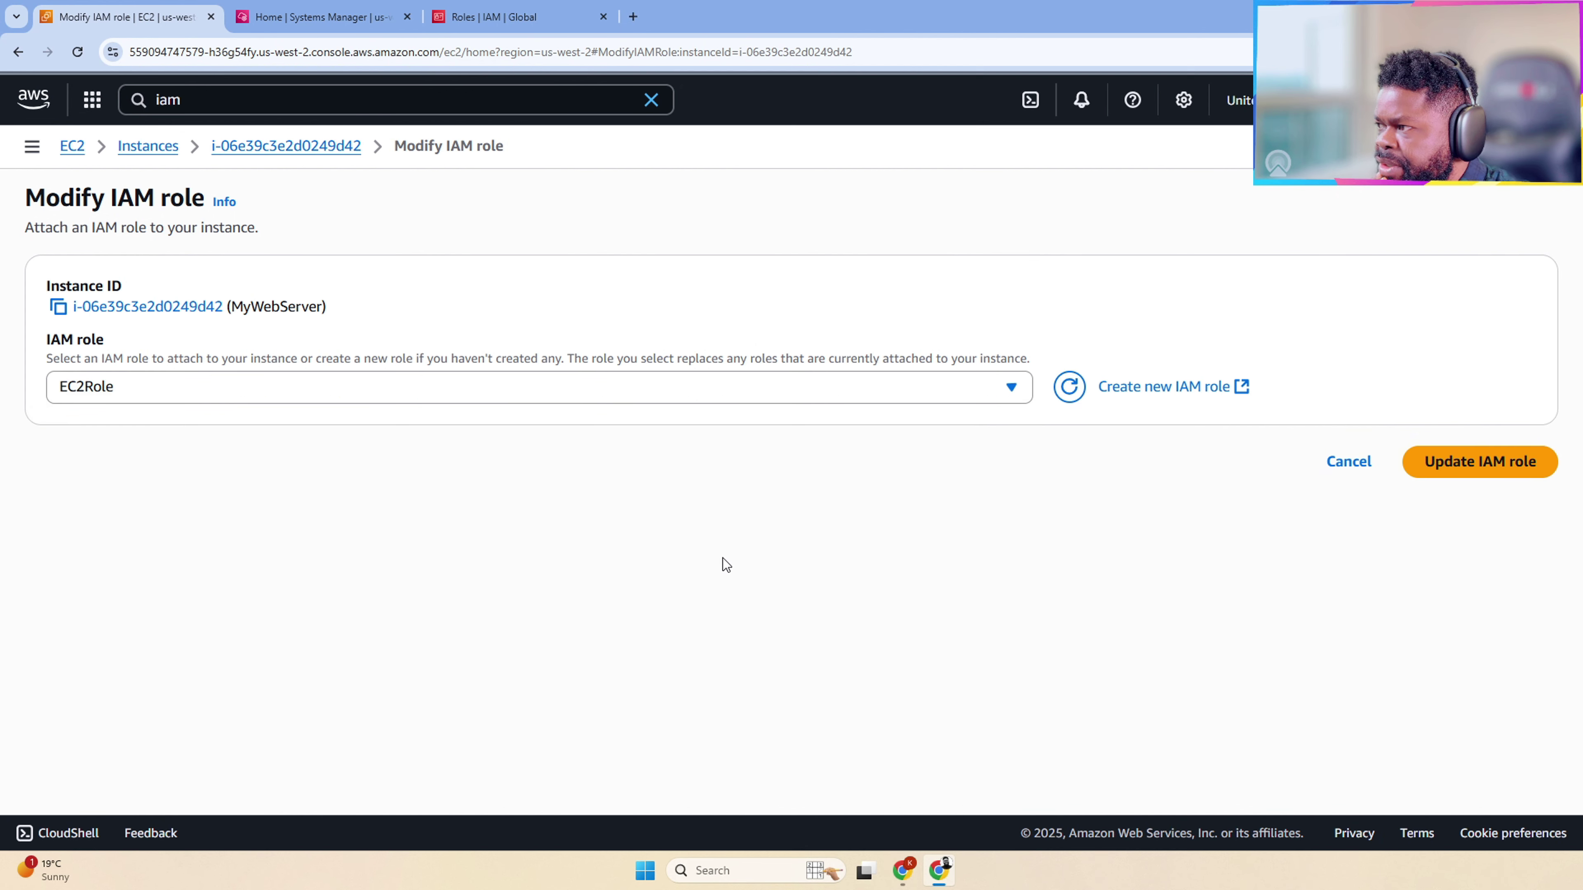
{"action": "left_click", "coordinate": [1424, 473]}
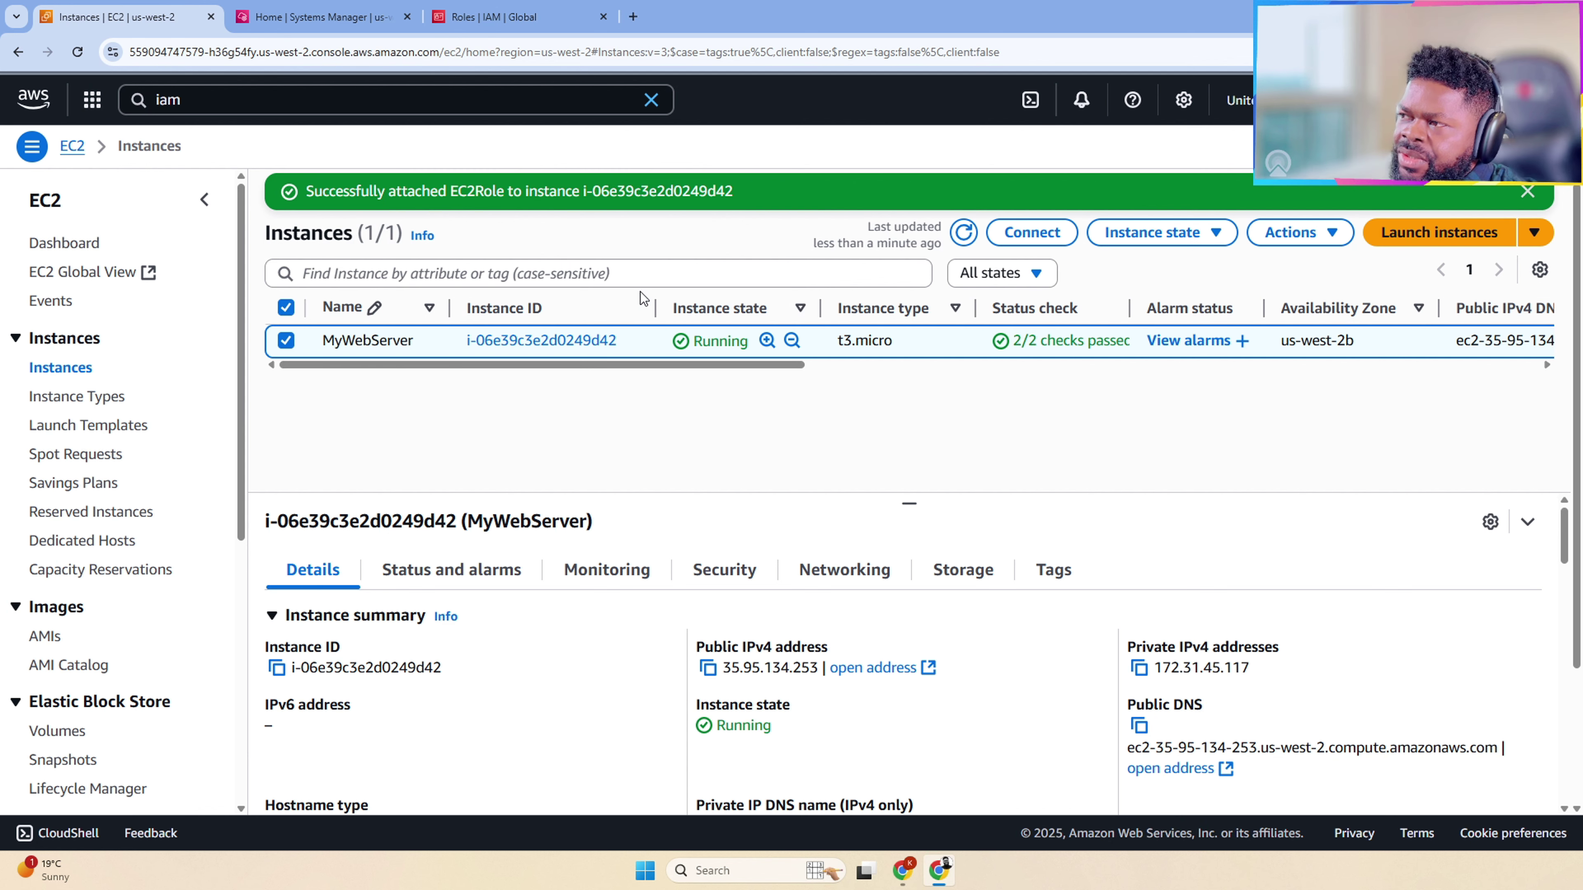
Step: Open MyWebServer's details, check its IAM role, and view the Session Manager option for connecting to it
{"action": "left_click", "coordinate": [574, 338]}
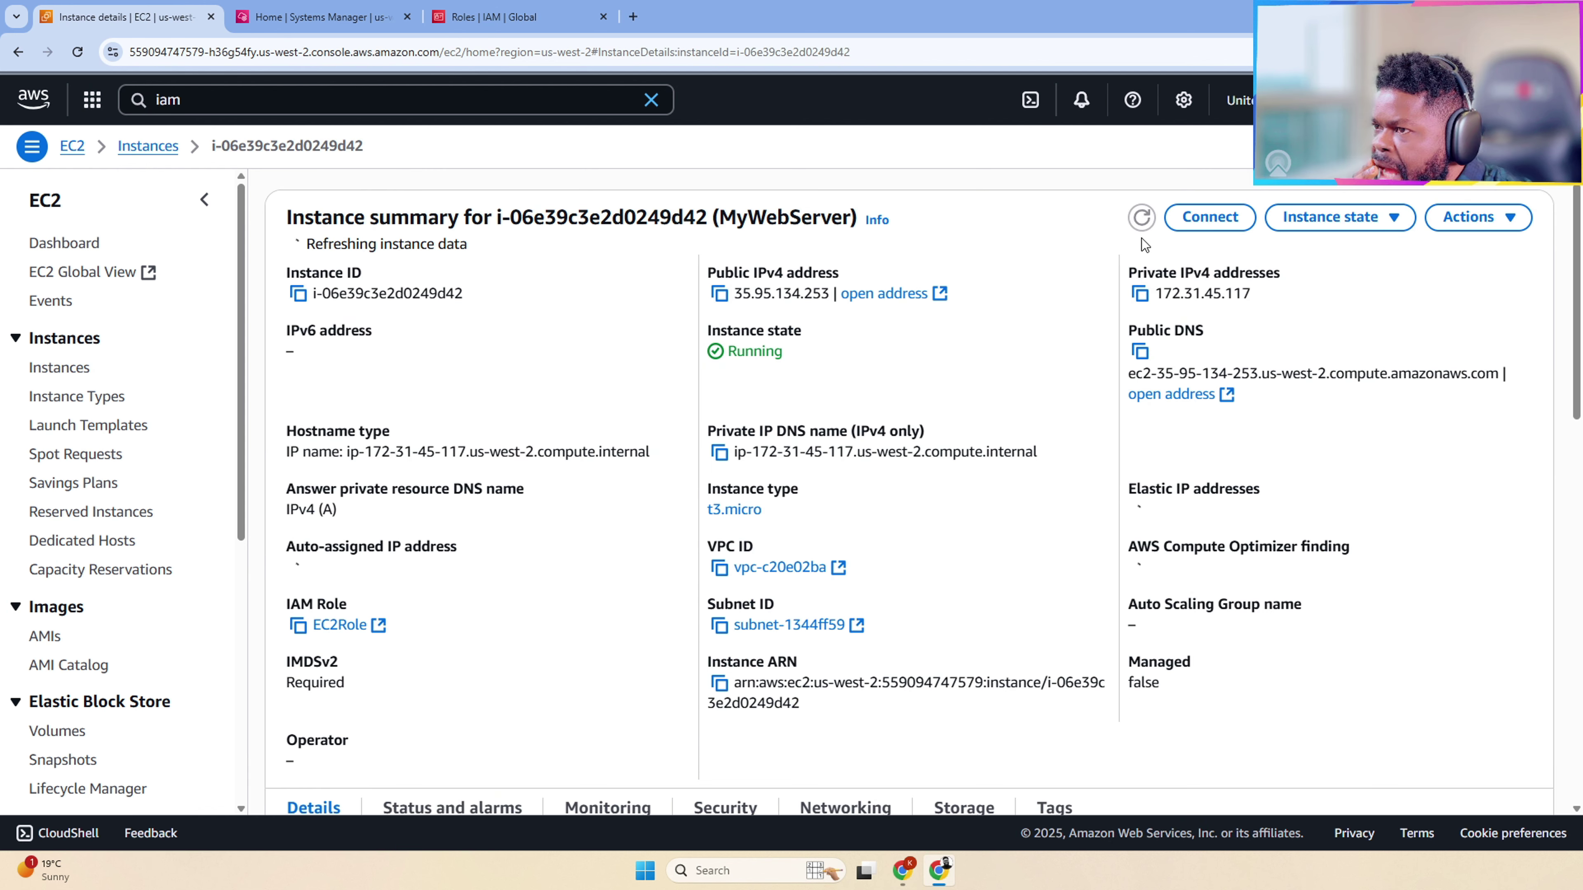
{"action": "left_click", "coordinate": [1209, 216]}
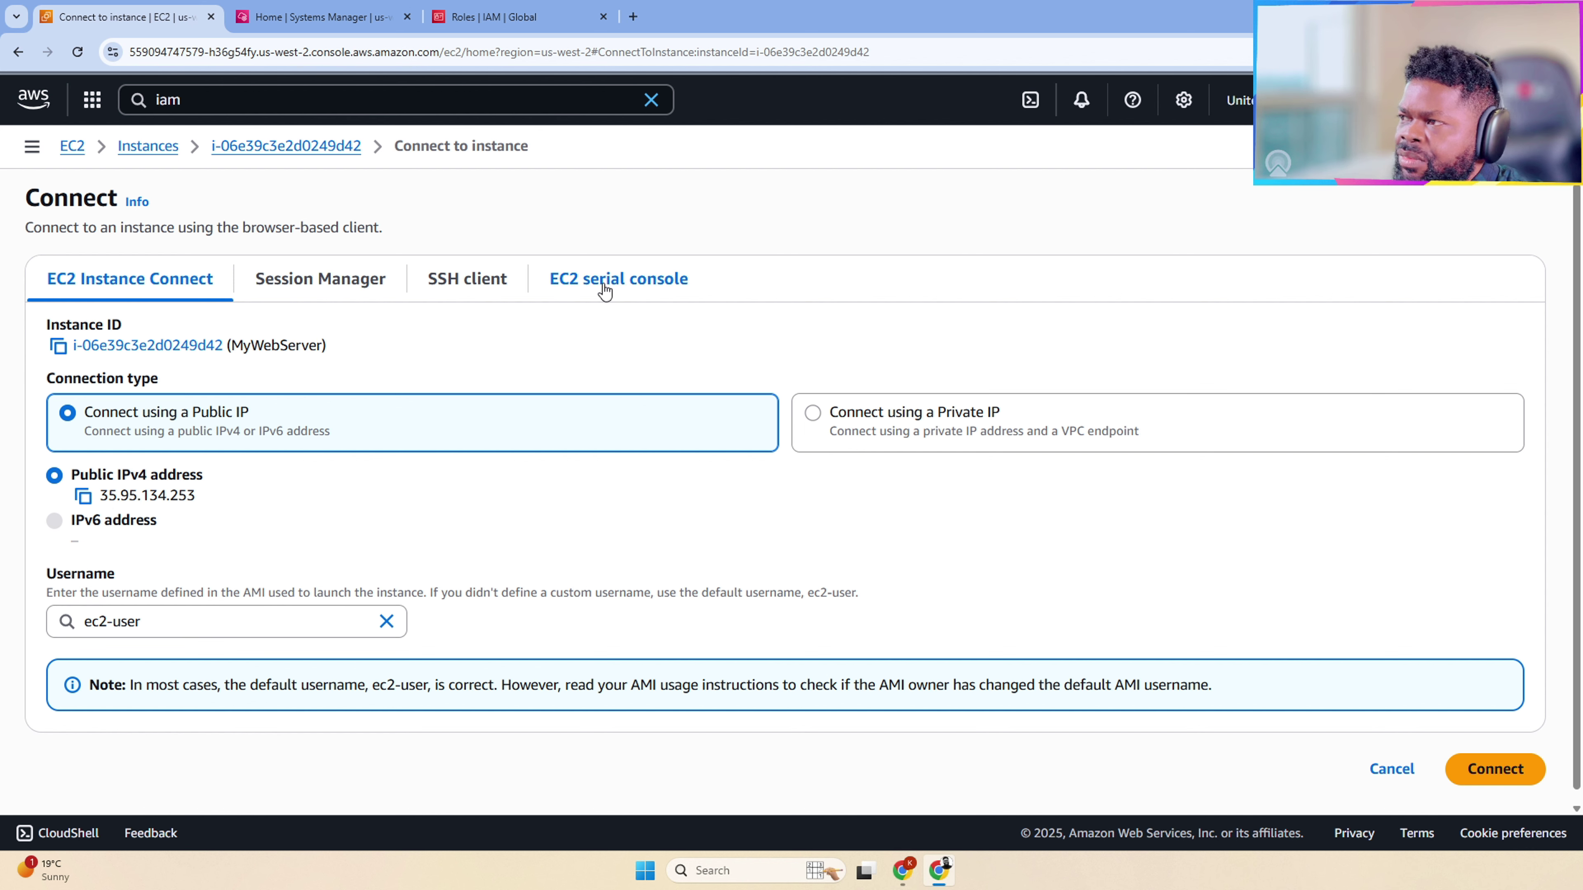
{"action": "left_click", "coordinate": [336, 282]}
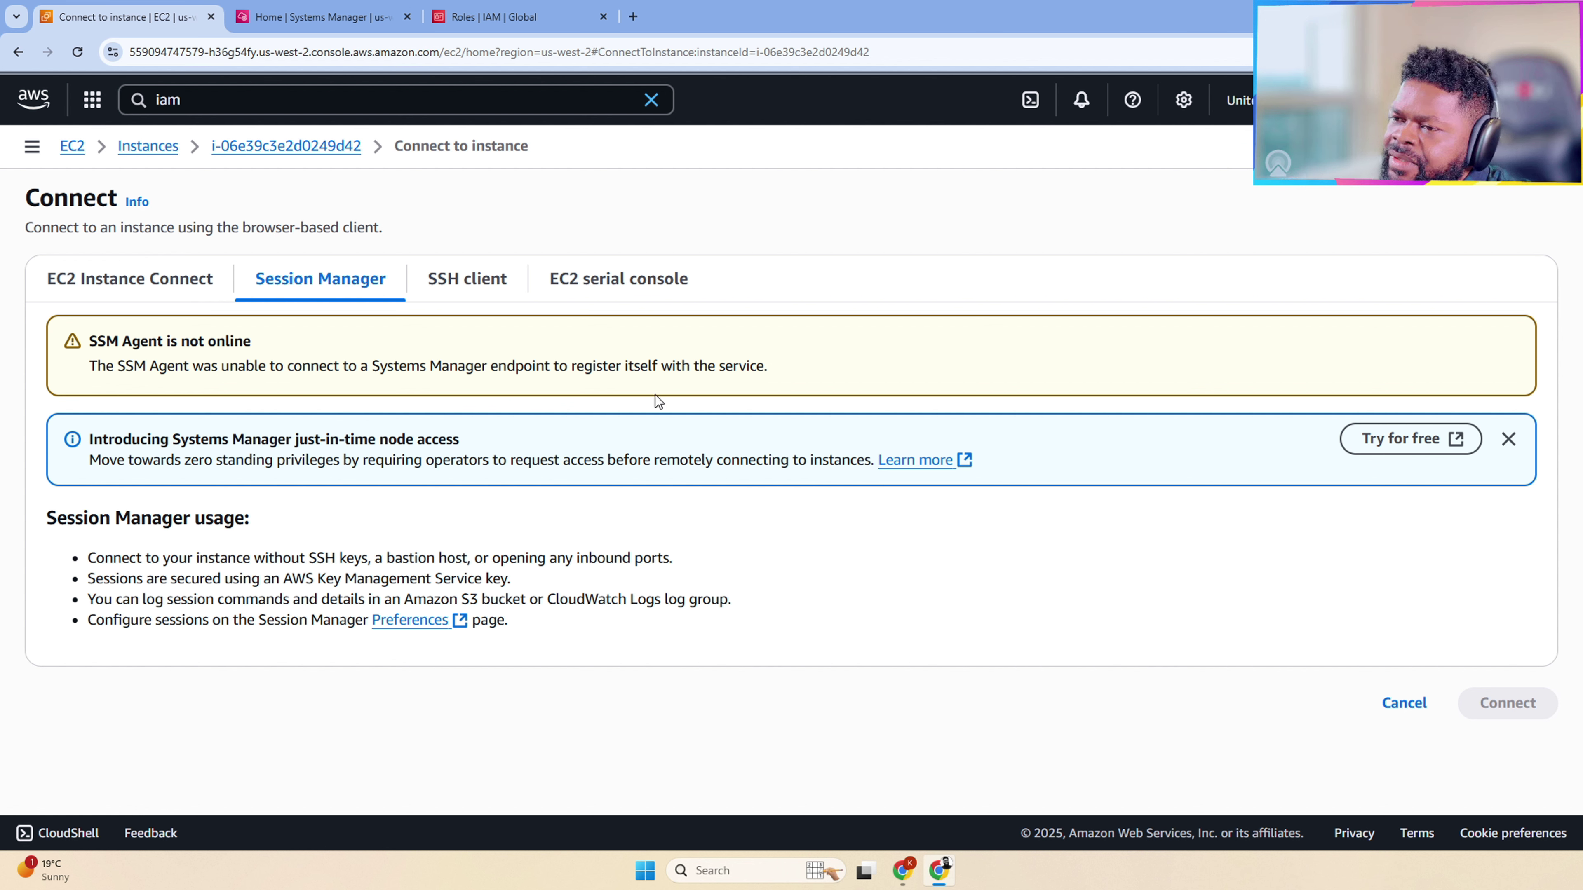
Step: Go back to the instances list, look through its columns and refresh it to check MyWebServer's status
{"action": "left_click", "coordinate": [148, 145]}
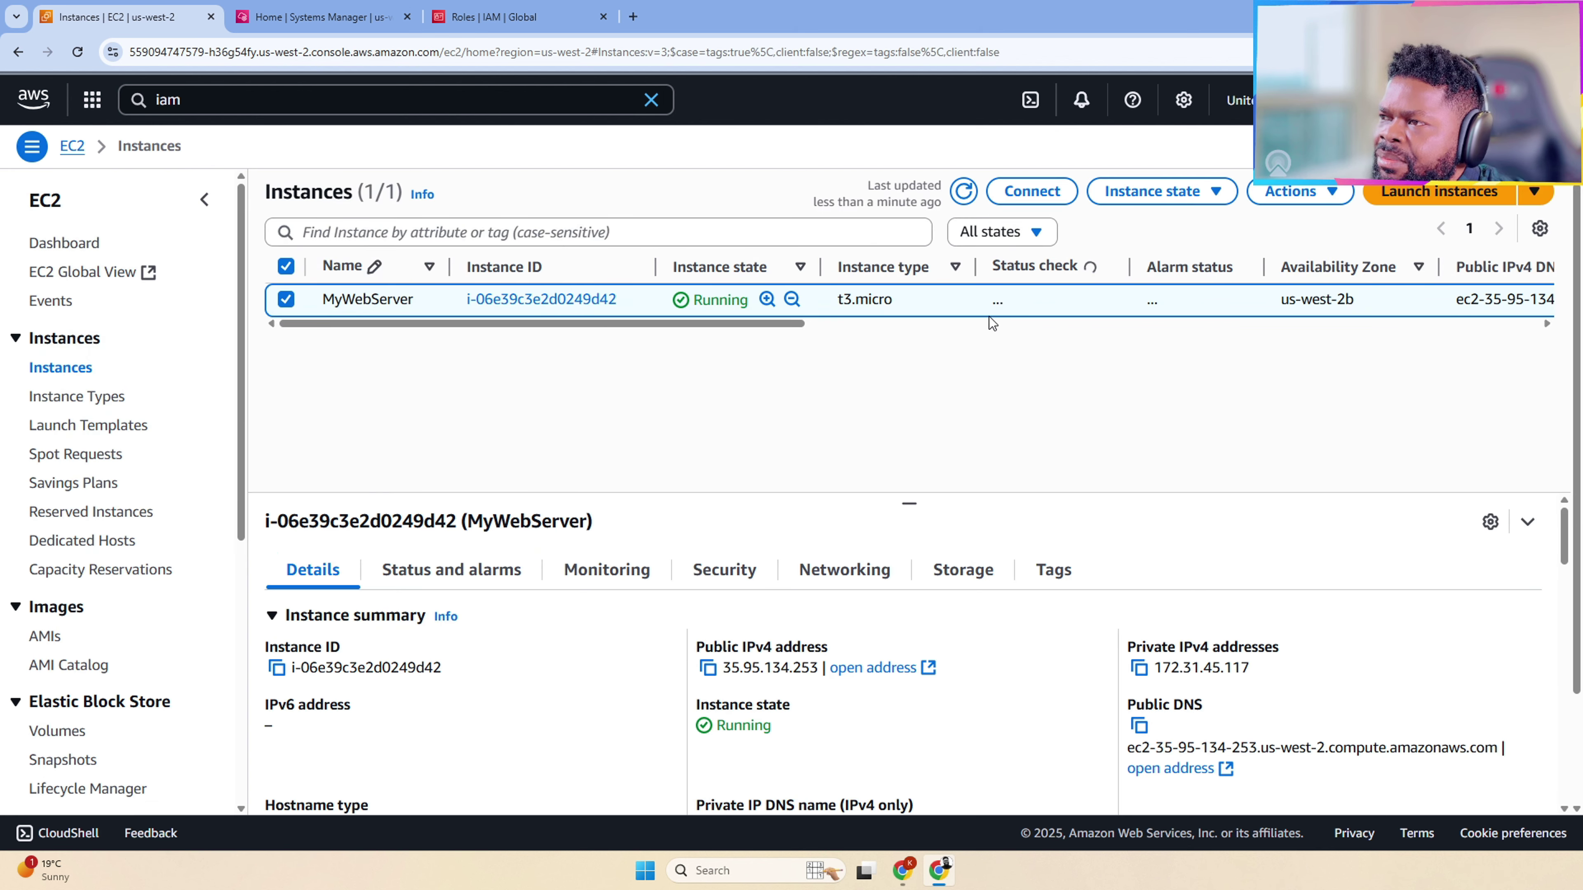
{"action": "left_click", "coordinate": [1073, 324]}
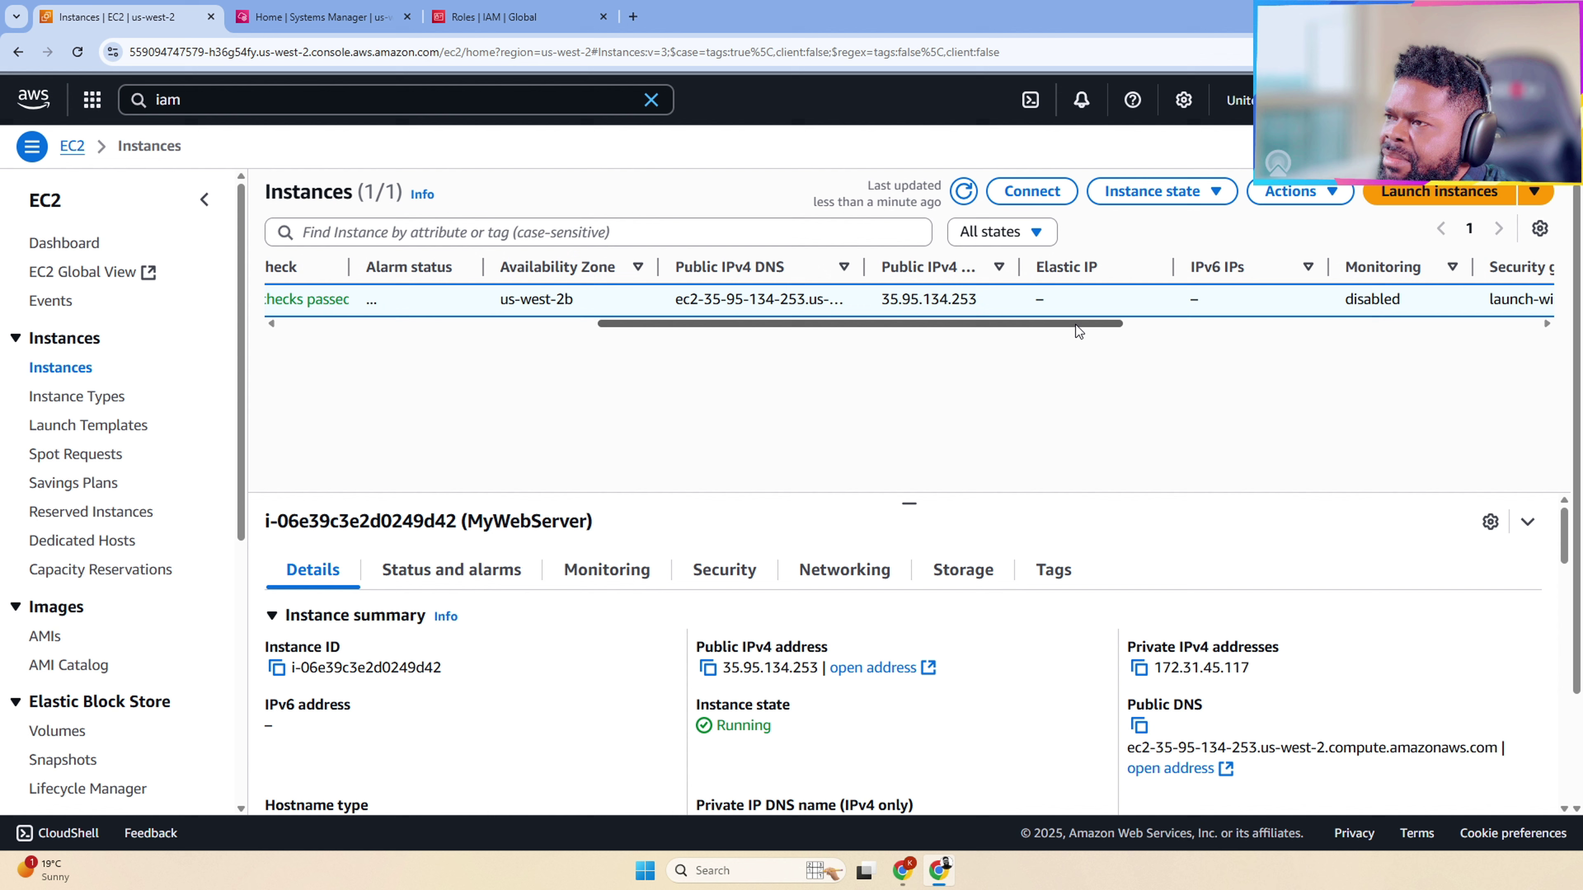
{"action": "left_click", "coordinate": [964, 193]}
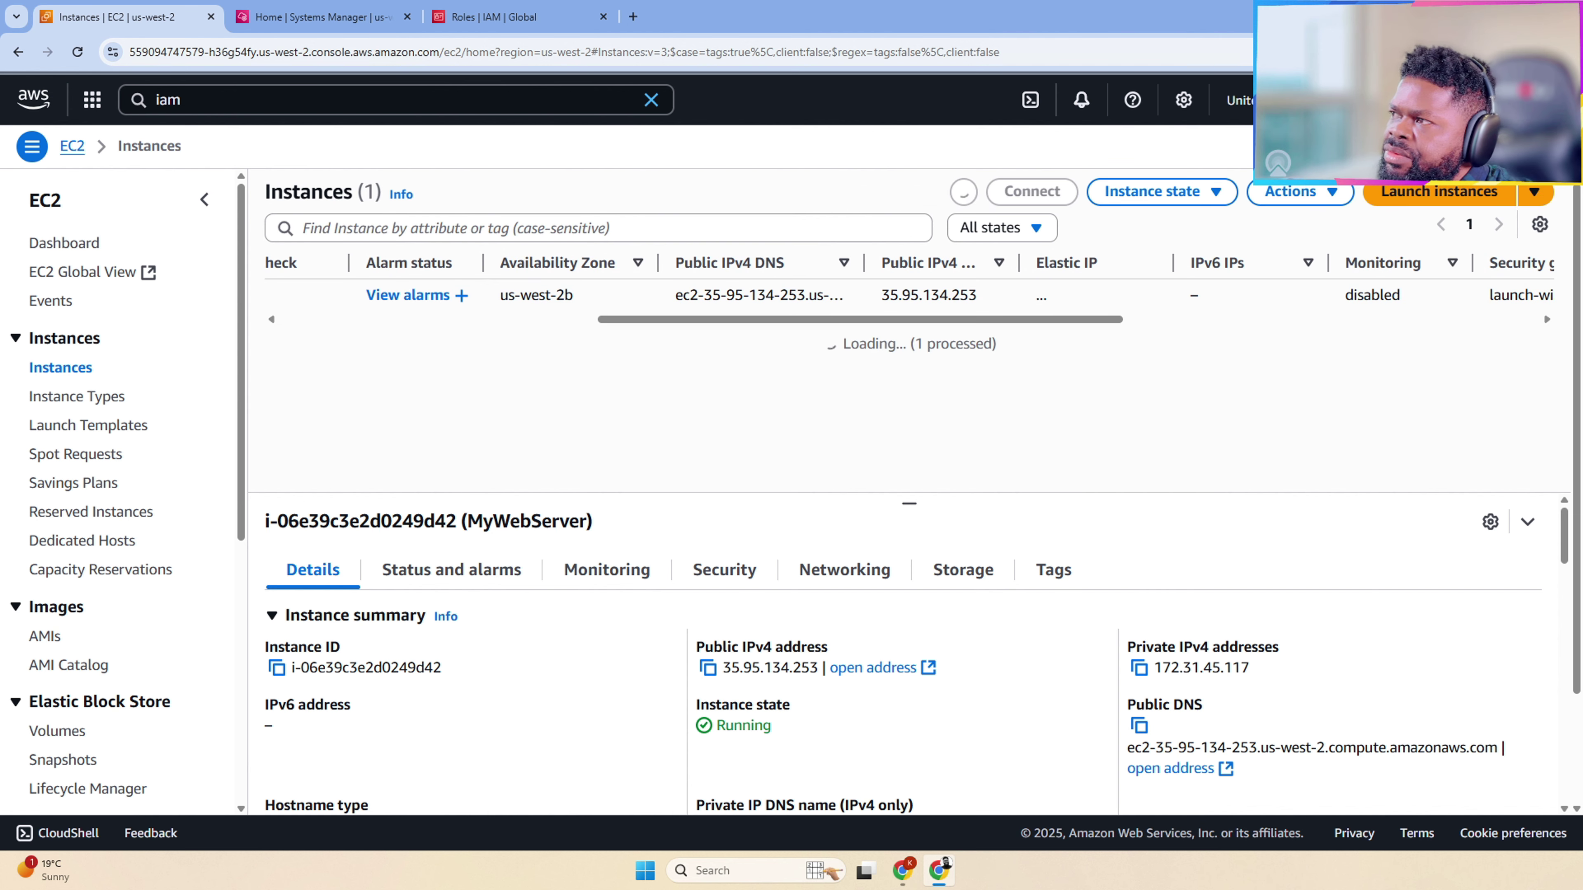
{"action": "left_click", "coordinate": [318, 17]}
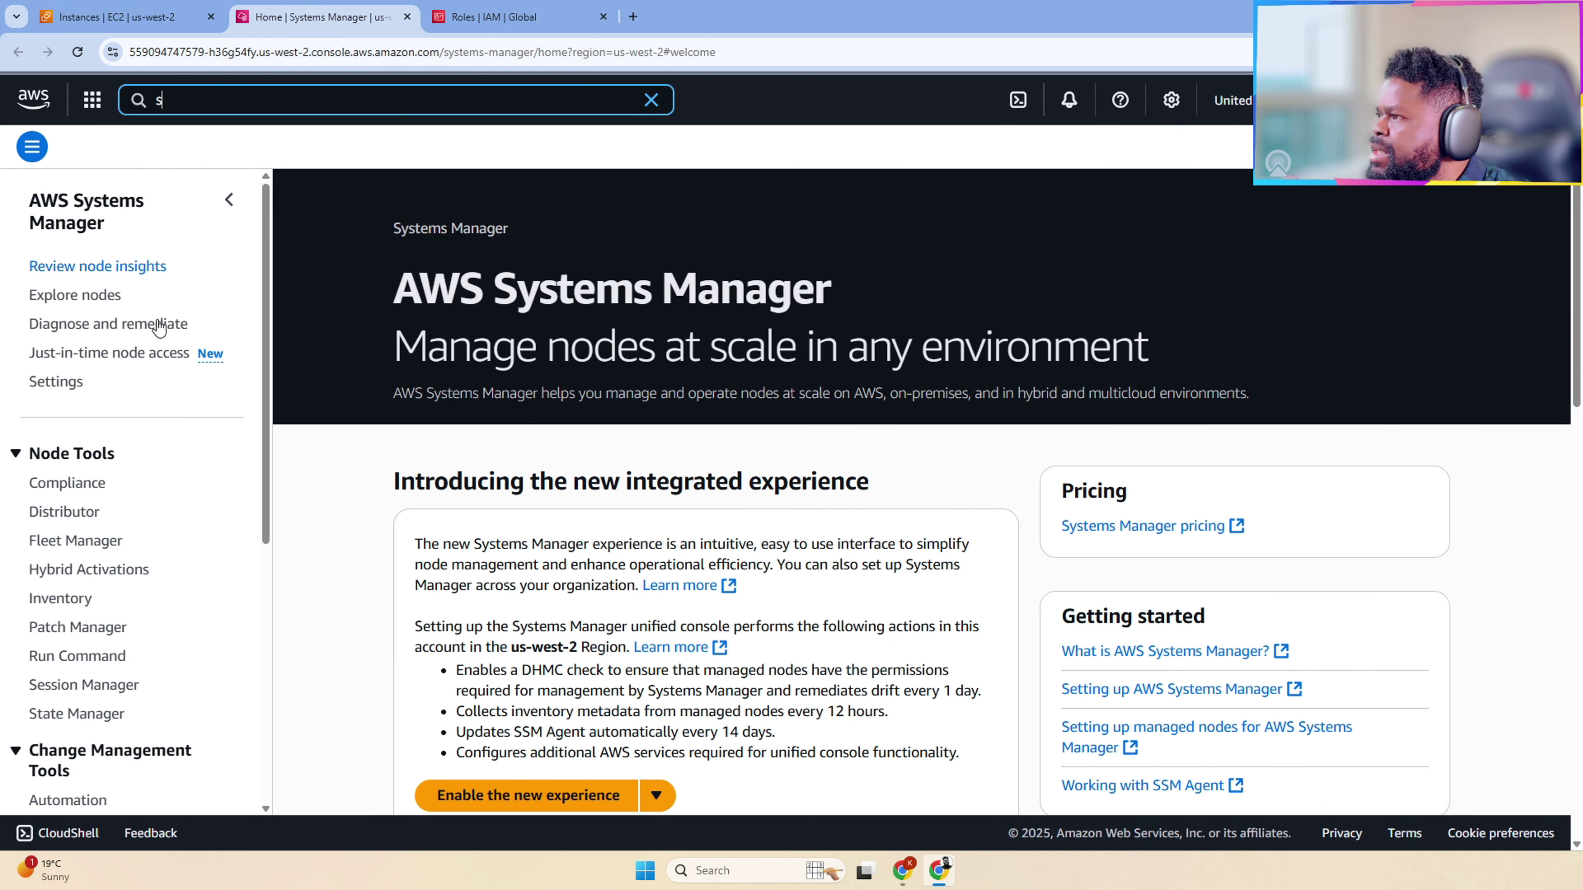
{"action": "left_click", "coordinate": [499, 17]}
{"action": "left_click", "coordinate": [283, 25]}
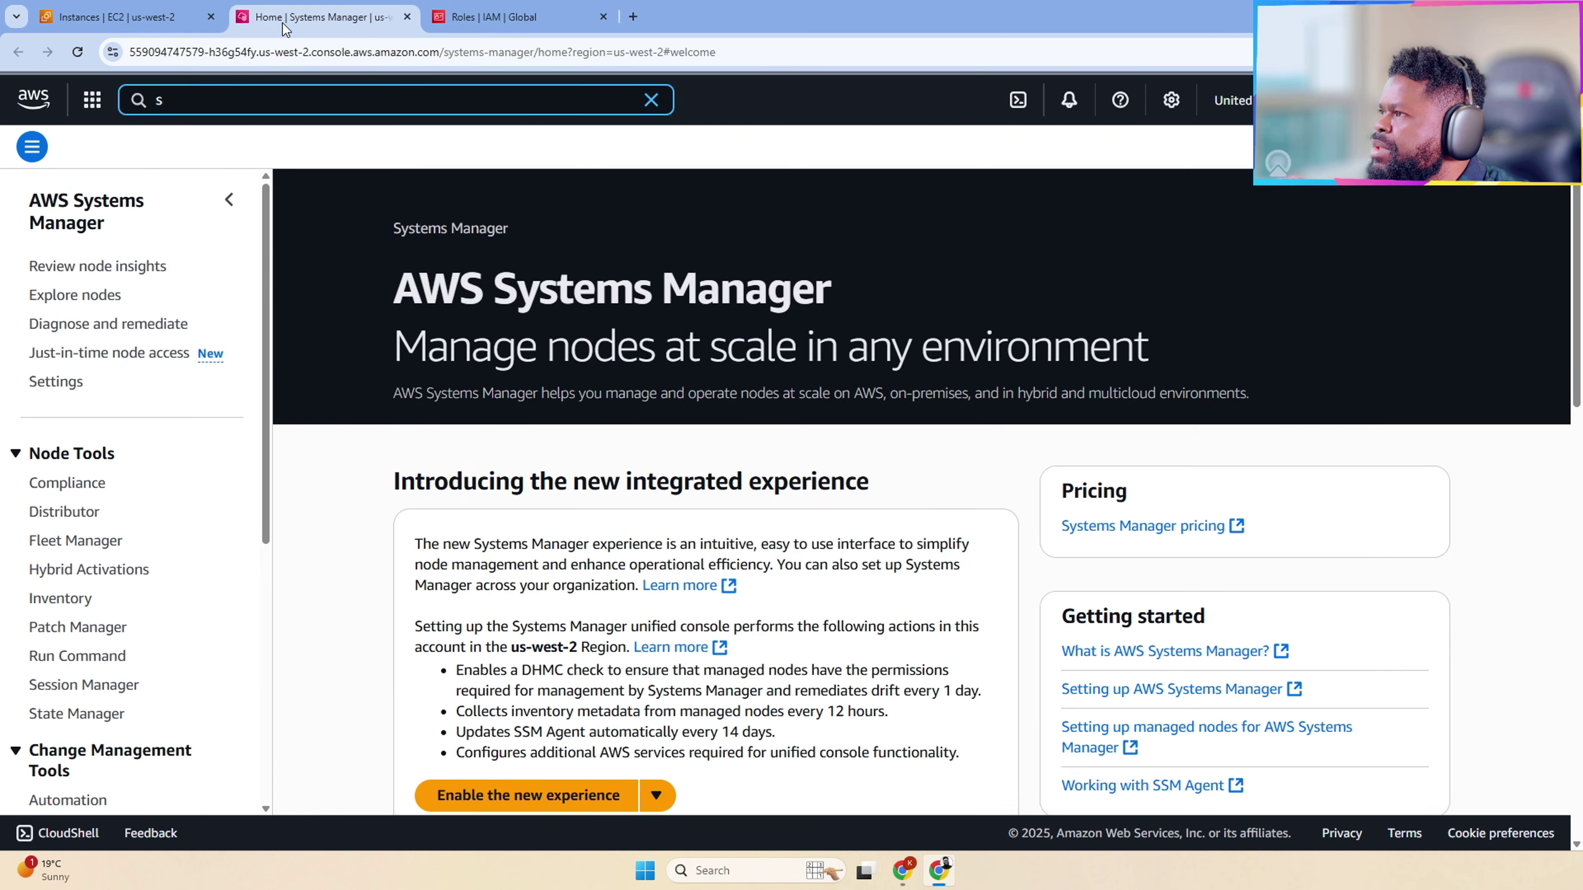
Step: Switch back to the EC2 browser tab, open MyWebServer's details and recheck its Session Manager connection option
{"action": "left_click", "coordinate": [124, 16]}
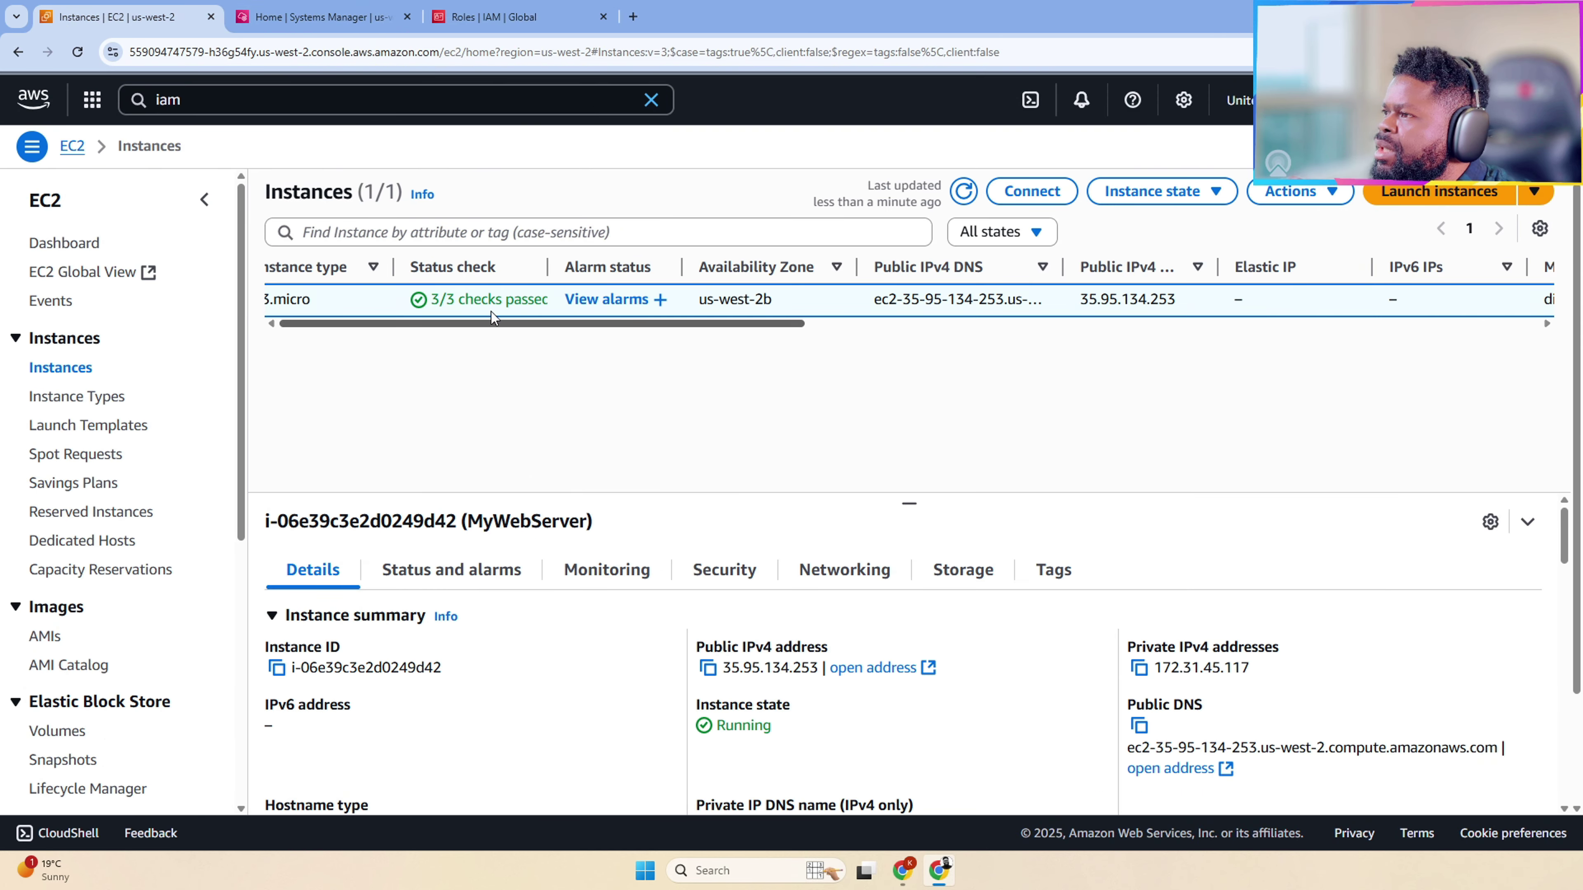
{"action": "left_click", "coordinate": [541, 299]}
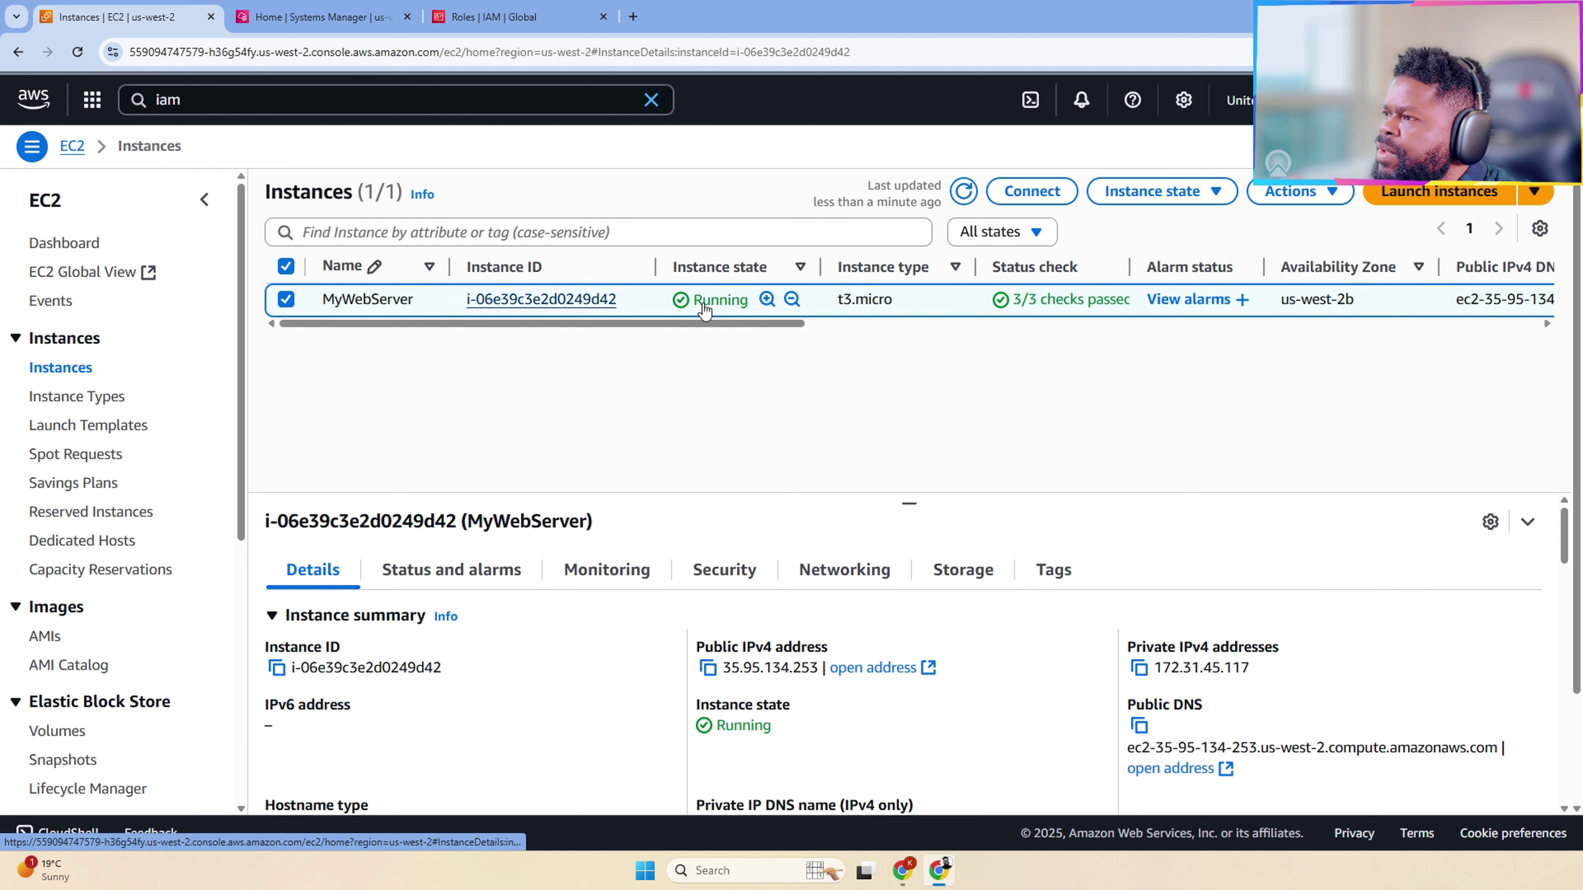
{"action": "left_click", "coordinate": [1201, 215]}
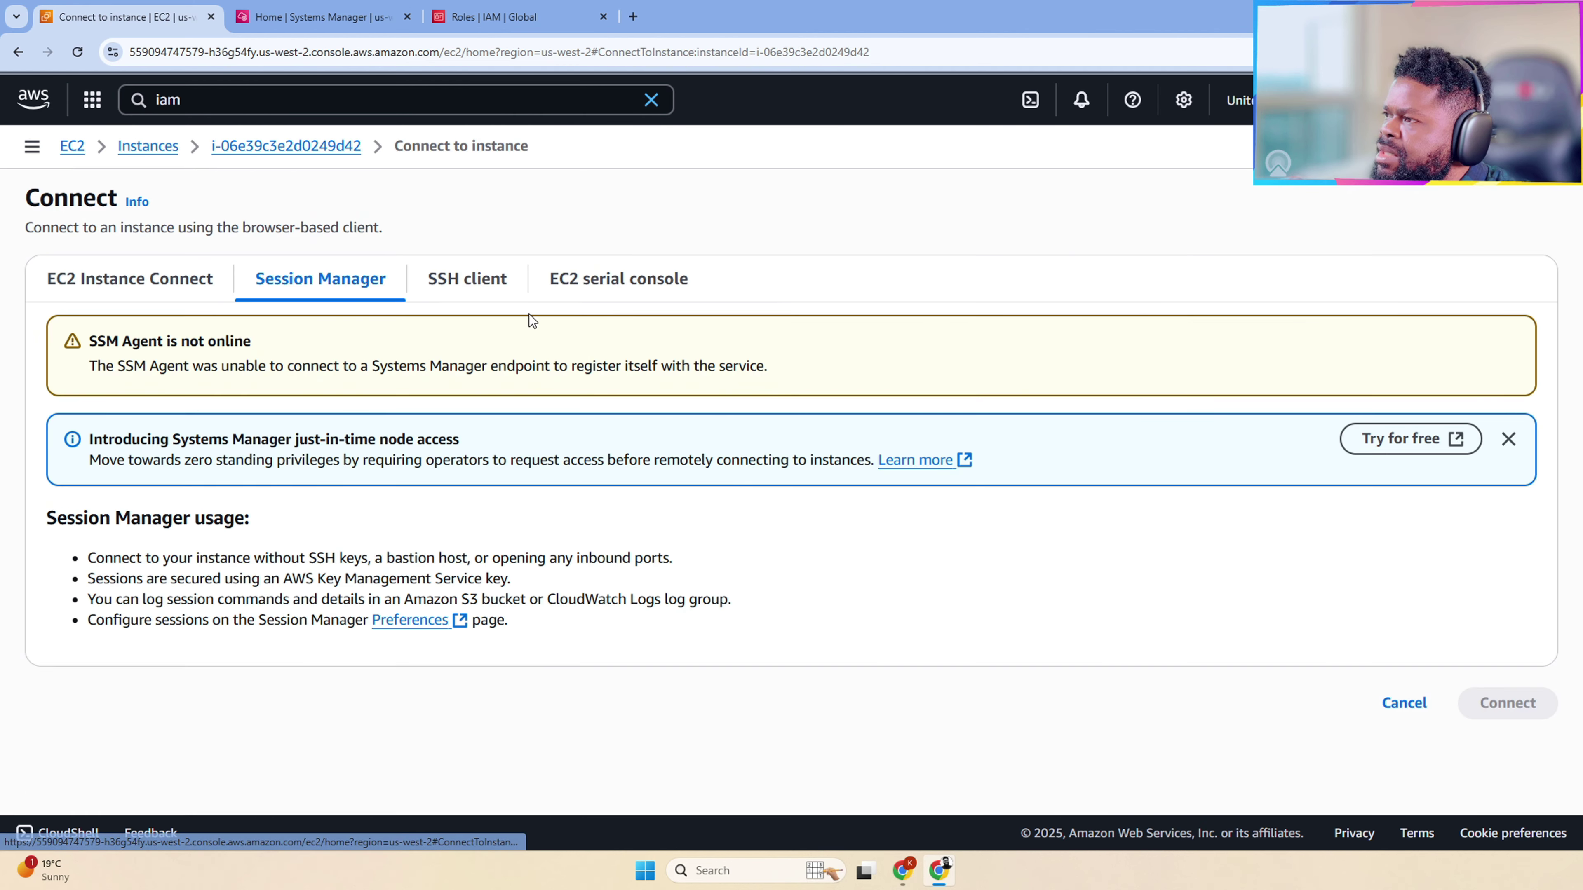
Step: Return to the MyWebServer instance's summary page, reboot the instance and dismiss the notification
{"action": "left_click", "coordinate": [247, 160]}
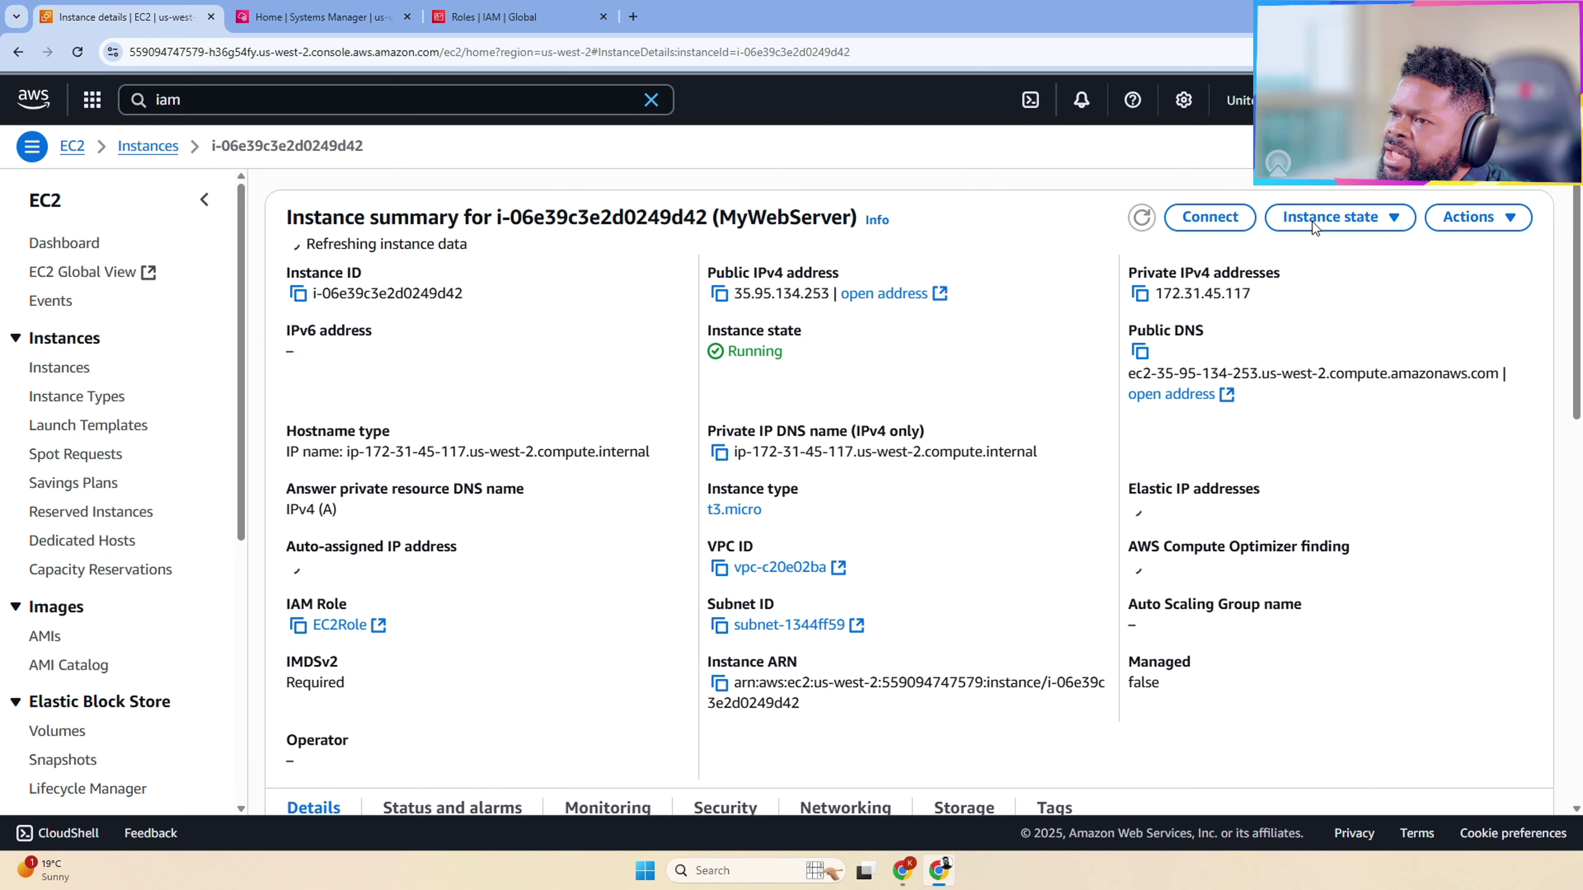
{"action": "left_click", "coordinate": [1312, 221]}
{"action": "left_click", "coordinate": [1333, 310]}
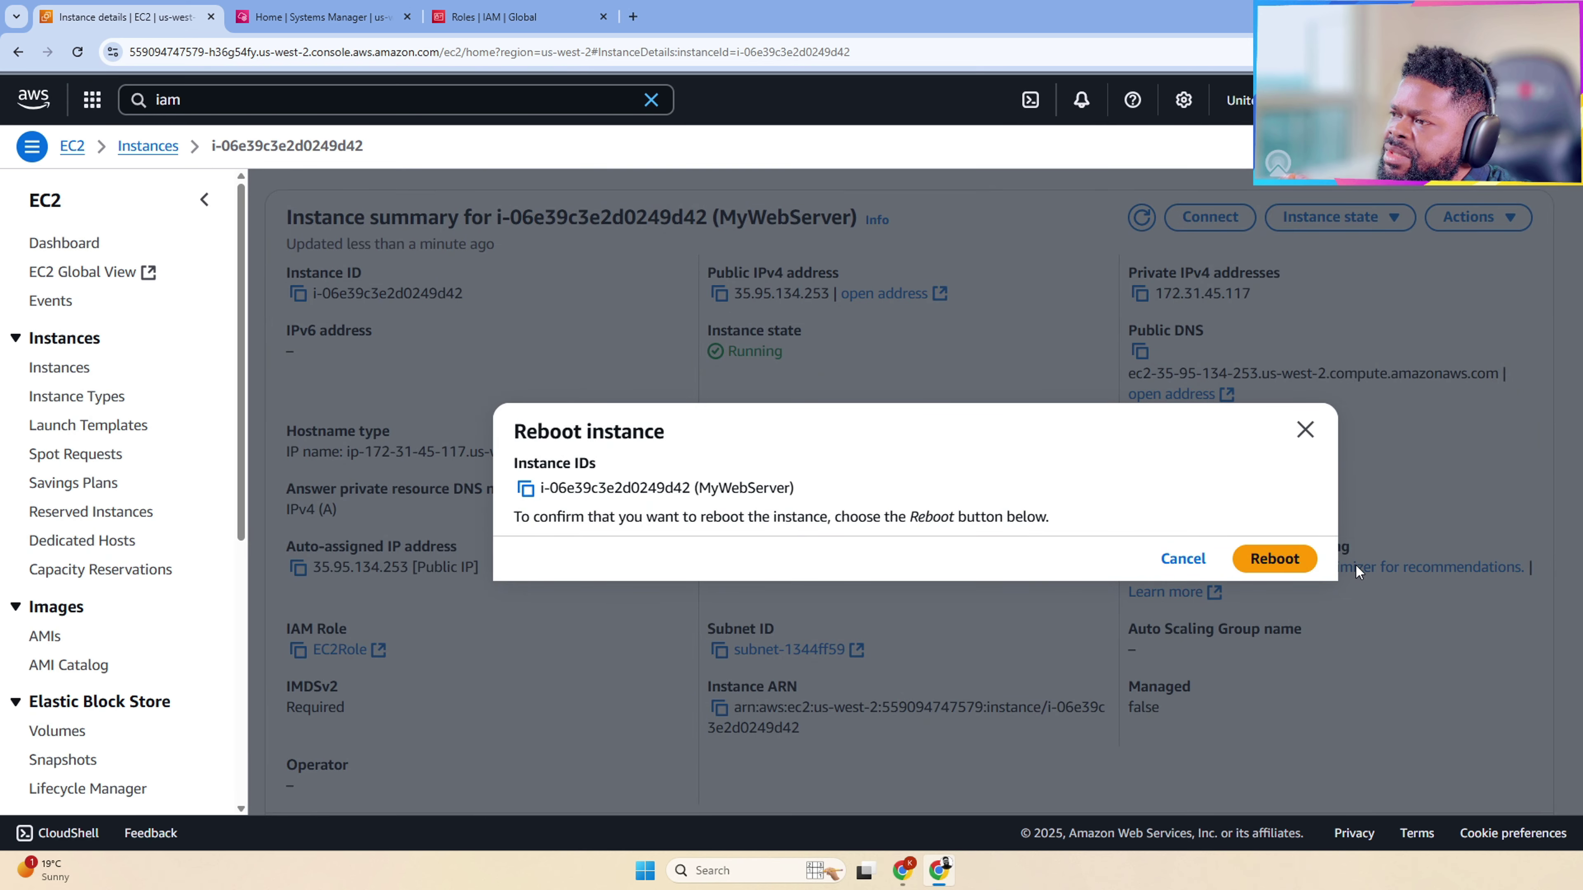
{"action": "left_click", "coordinate": [1283, 560]}
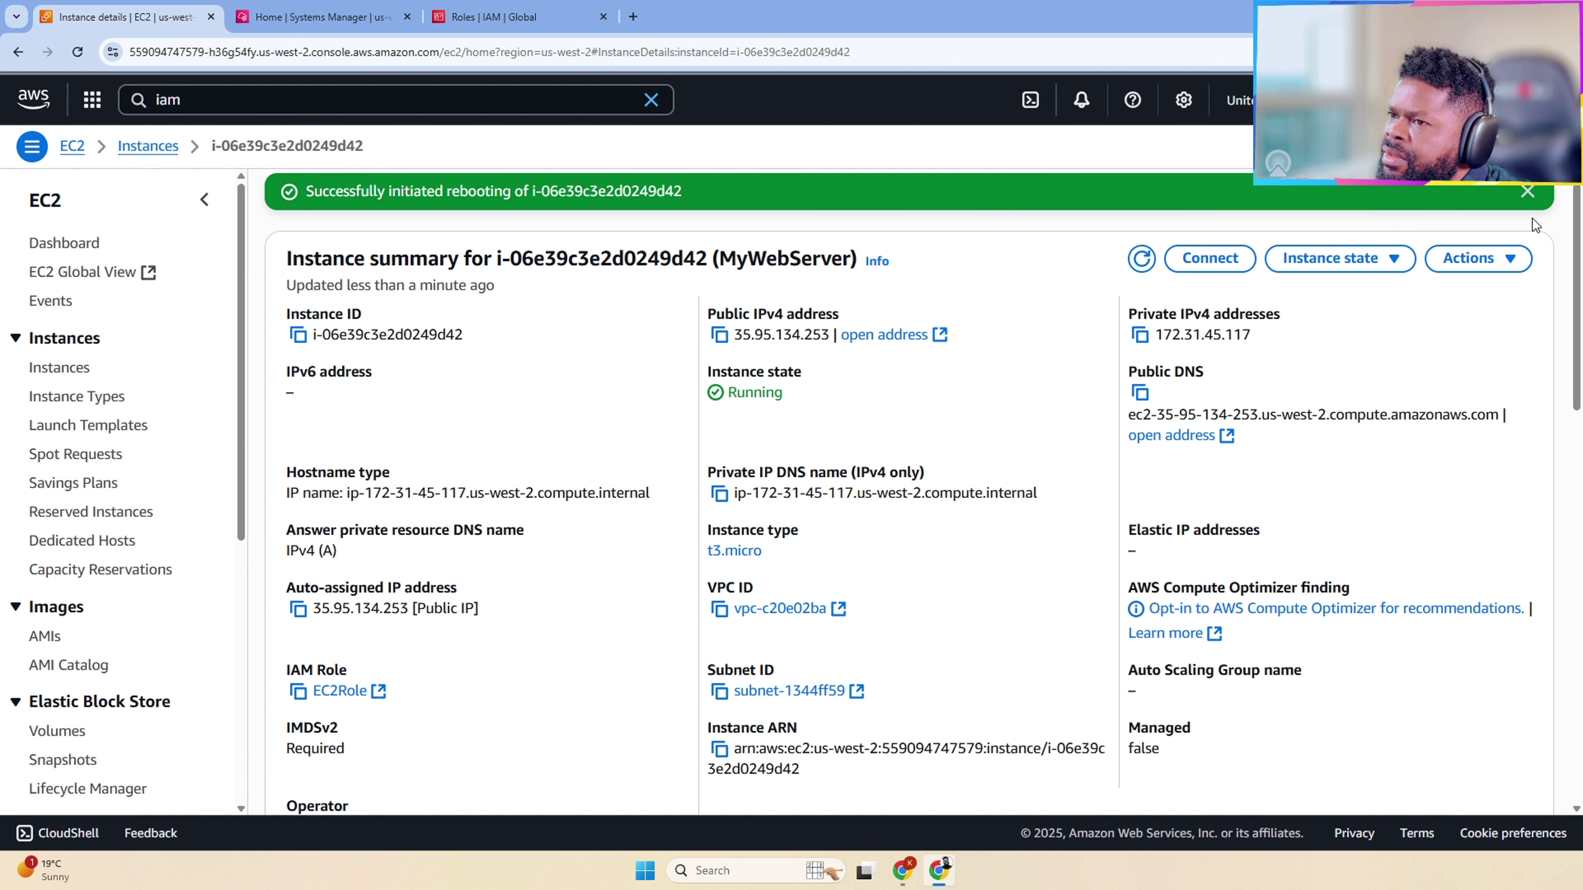
{"action": "left_click", "coordinate": [1527, 193]}
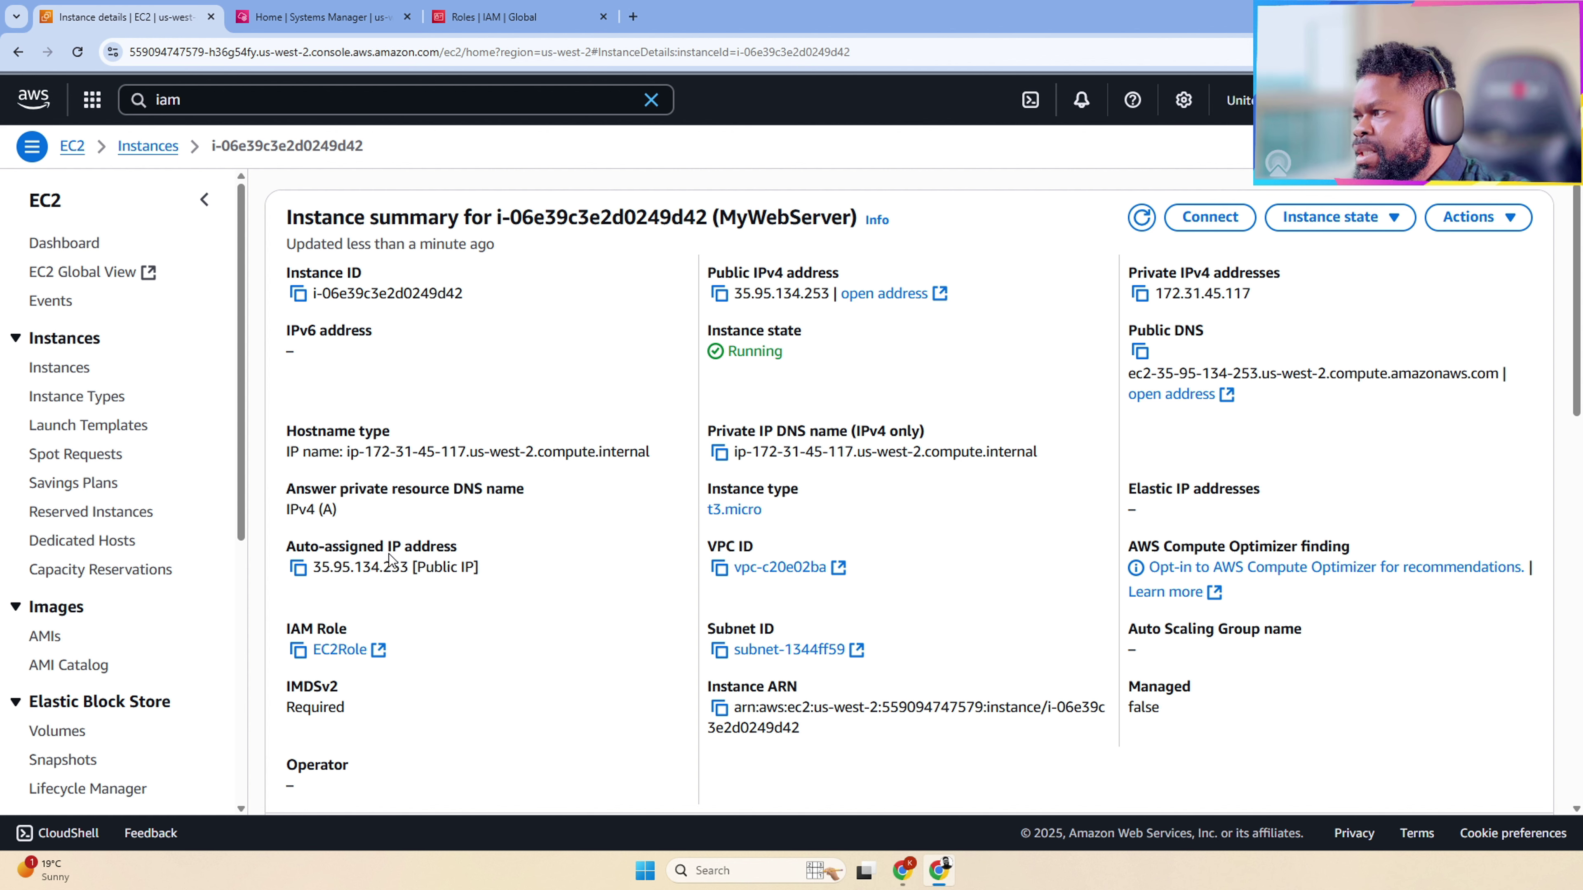
Step: Switch to the Systems Manager browser tab and open Fleet Manager from the Node Tools
{"action": "left_click", "coordinate": [307, 19]}
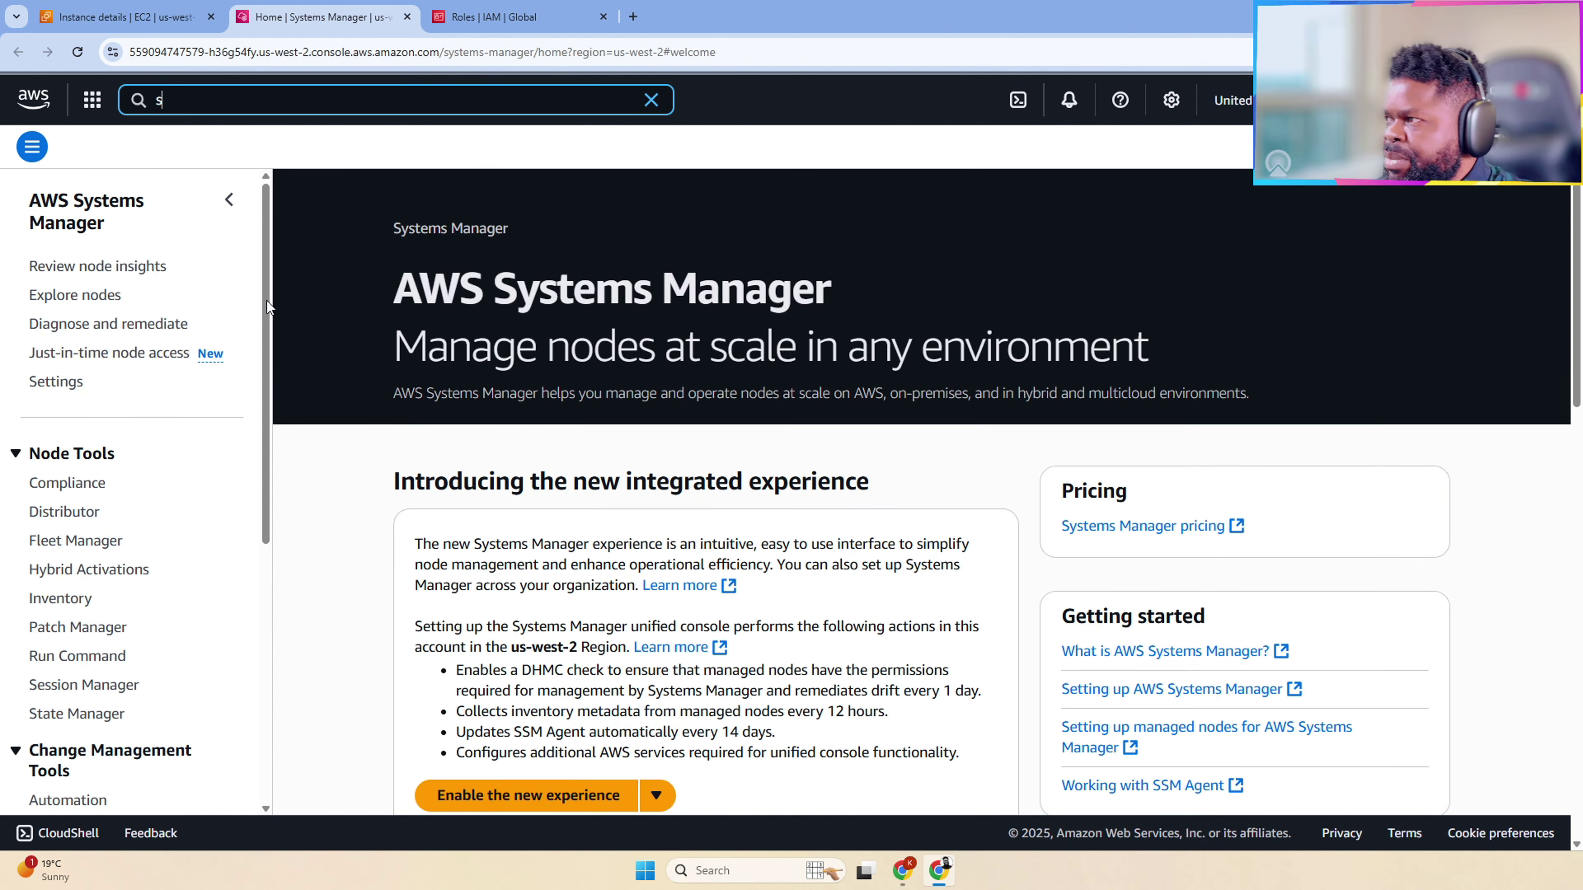
{"action": "scroll", "coordinate": [155, 646], "scroll_direction": "down", "scroll_amount": 3}
{"action": "scroll", "coordinate": [155, 646], "scroll_direction": "down", "scroll_amount": 2}
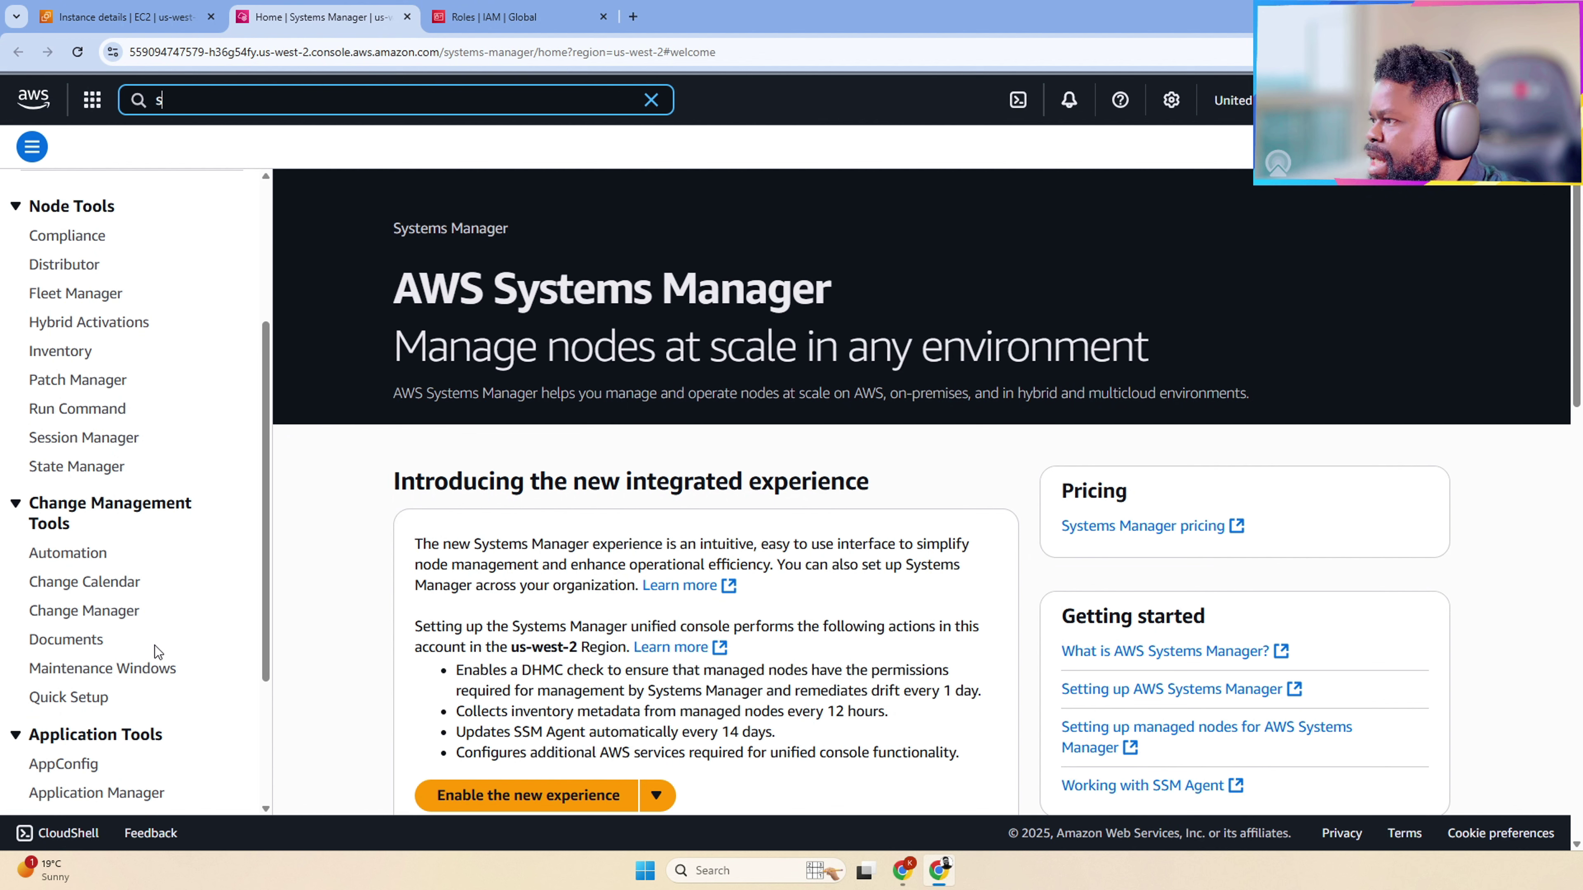
{"action": "scroll", "coordinate": [153, 644], "scroll_direction": "down", "scroll_amount": 1}
{"action": "scroll", "coordinate": [154, 614], "scroll_direction": "up", "scroll_amount": 4}
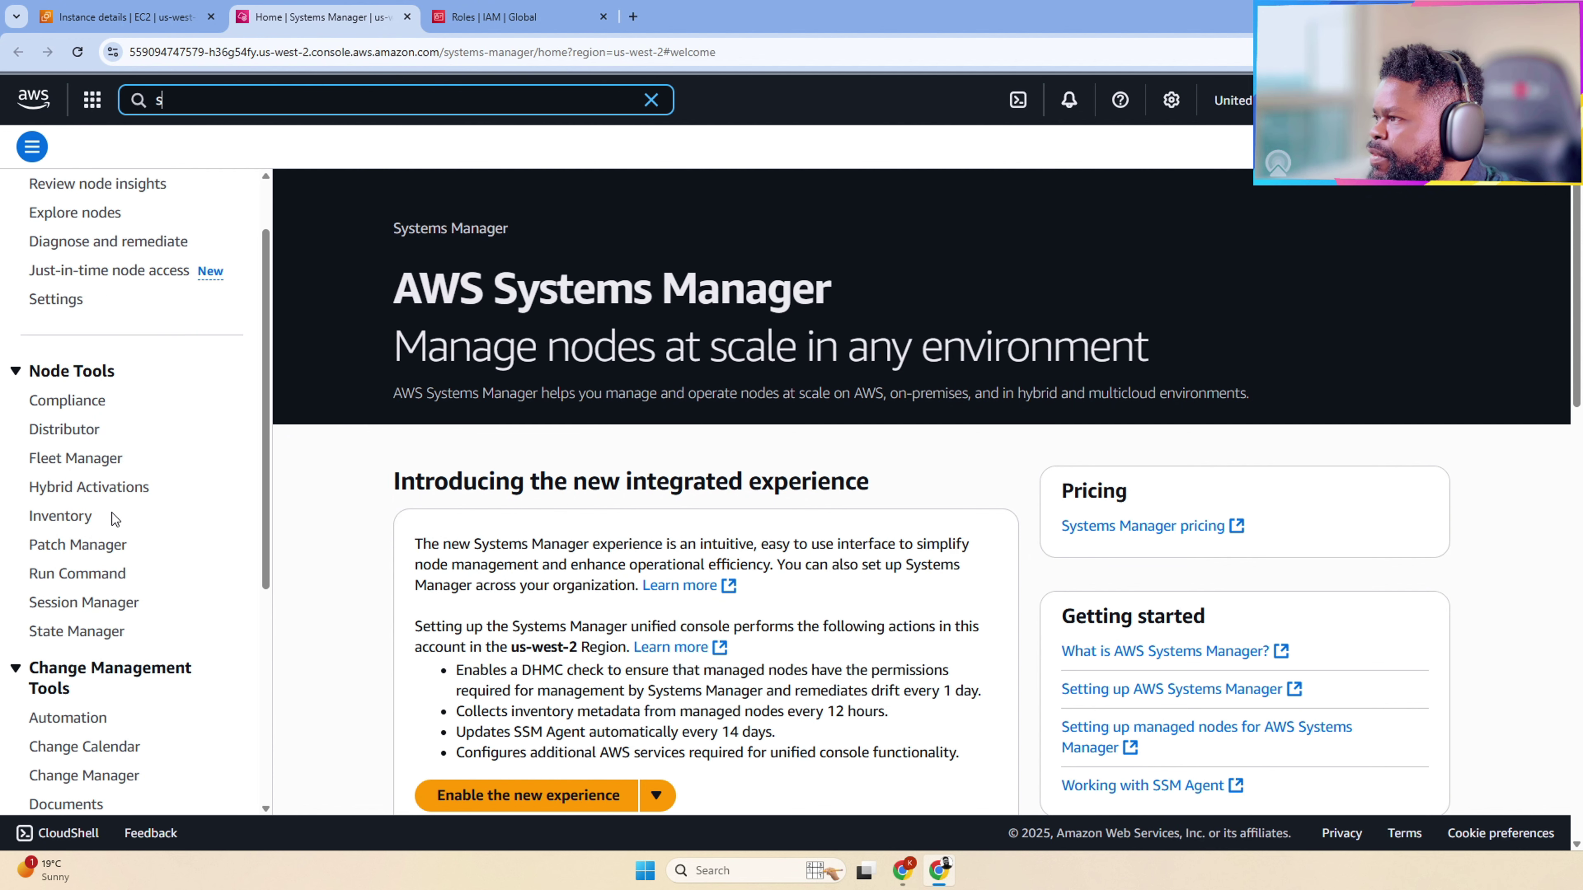
{"action": "left_click", "coordinate": [64, 466]}
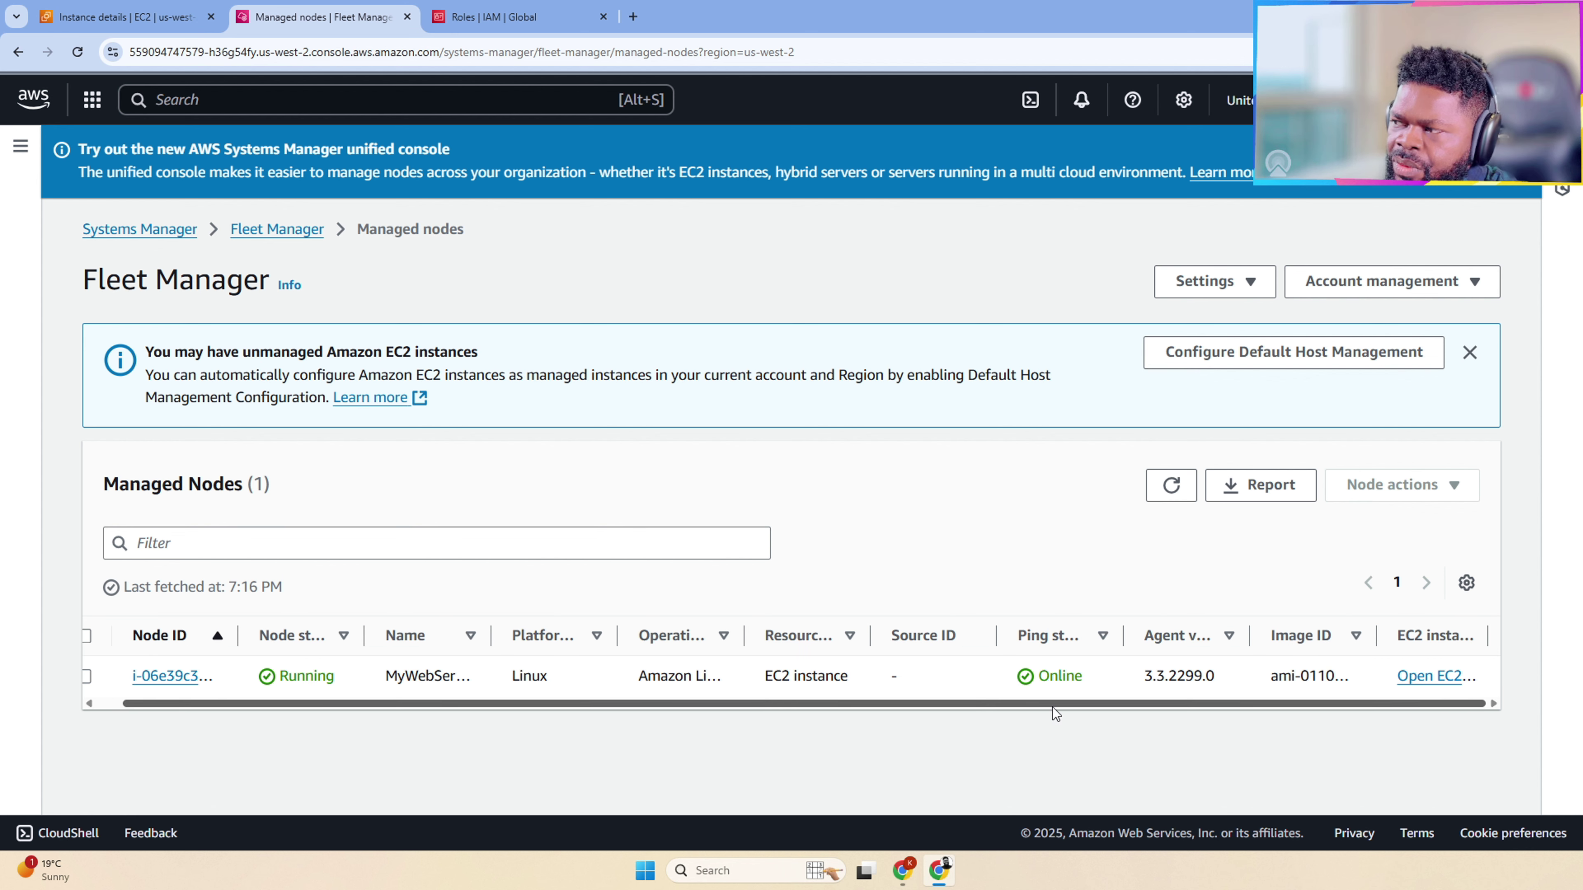
Step: Open MyWebServer's managed node details and examine its platform type, agent version and association status
{"action": "left_click", "coordinate": [206, 676]}
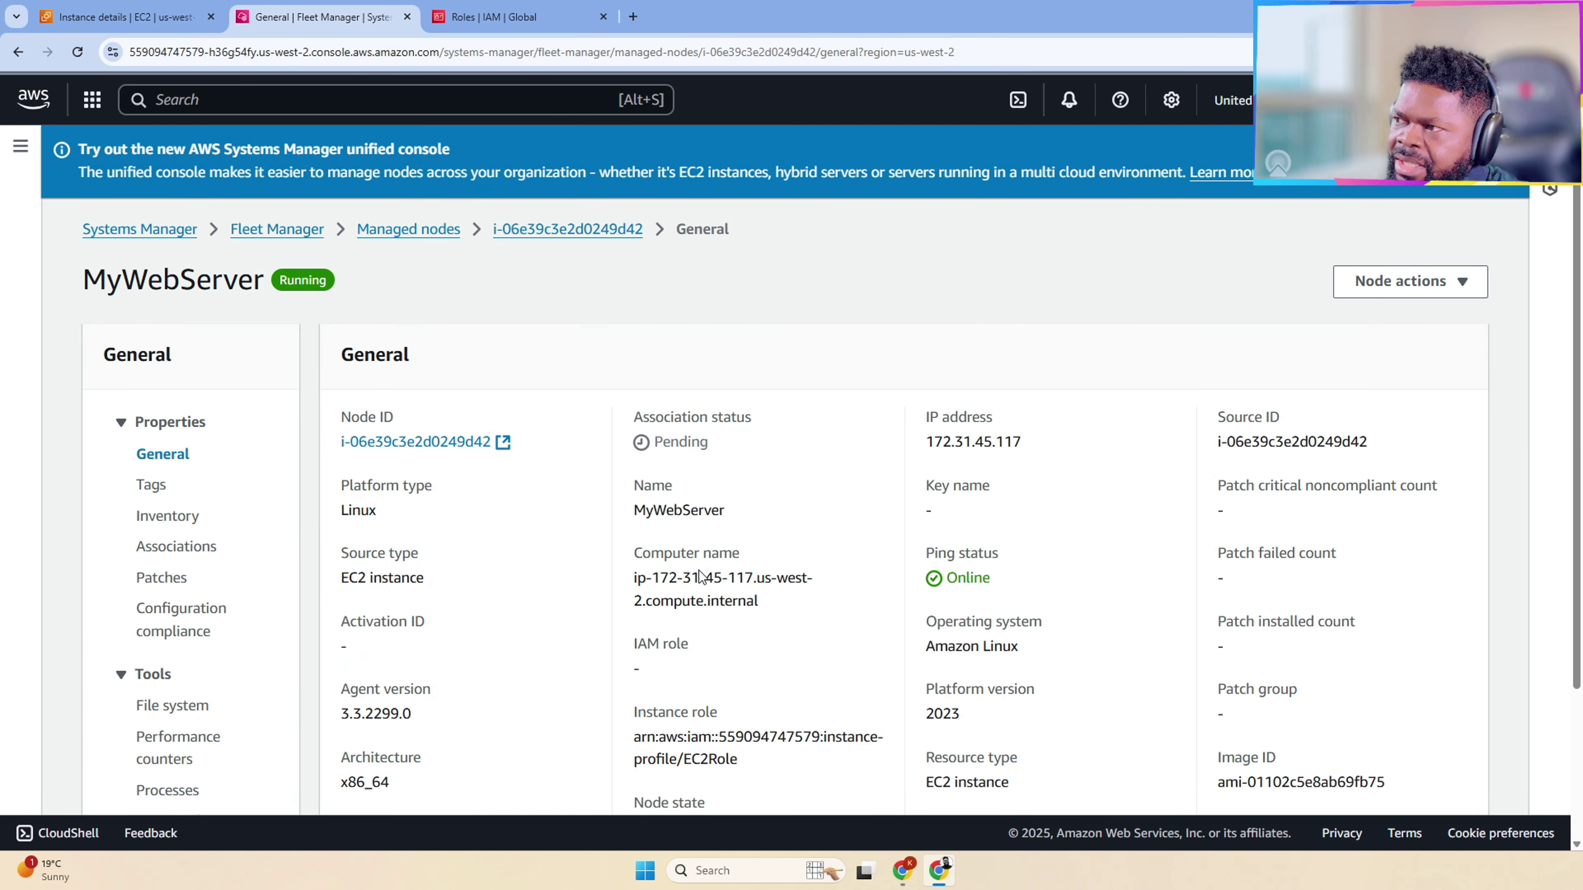
{"action": "scroll", "coordinate": [357, 664], "scroll_direction": "down", "scroll_amount": 3}
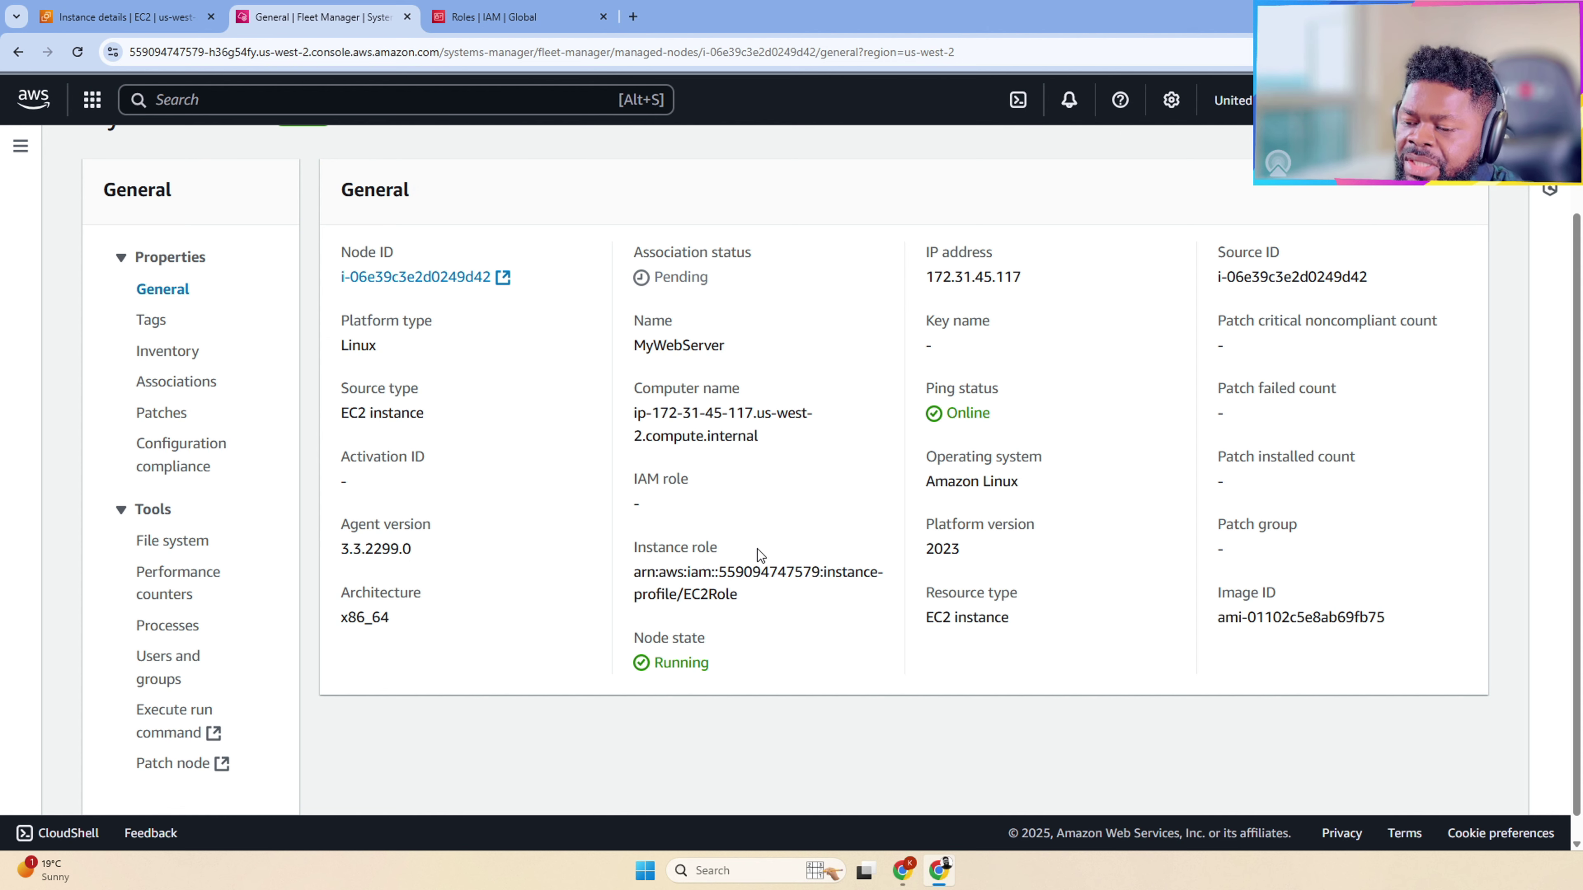
{"action": "scroll", "coordinate": [756, 555], "scroll_direction": "up", "scroll_amount": 2}
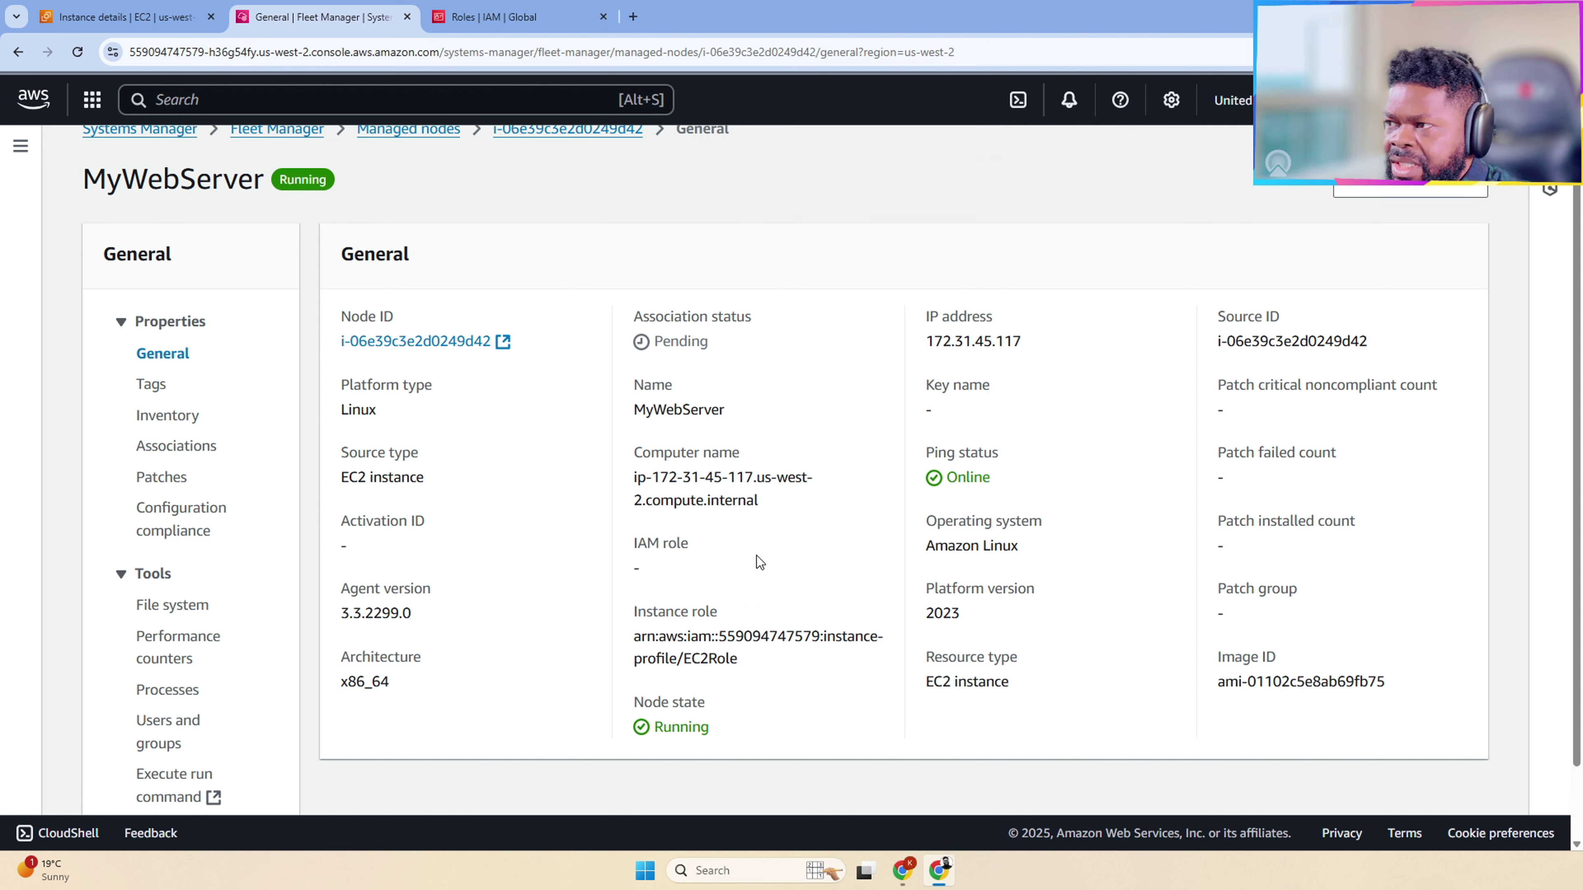
{"action": "double_click", "coordinate": [358, 428]}
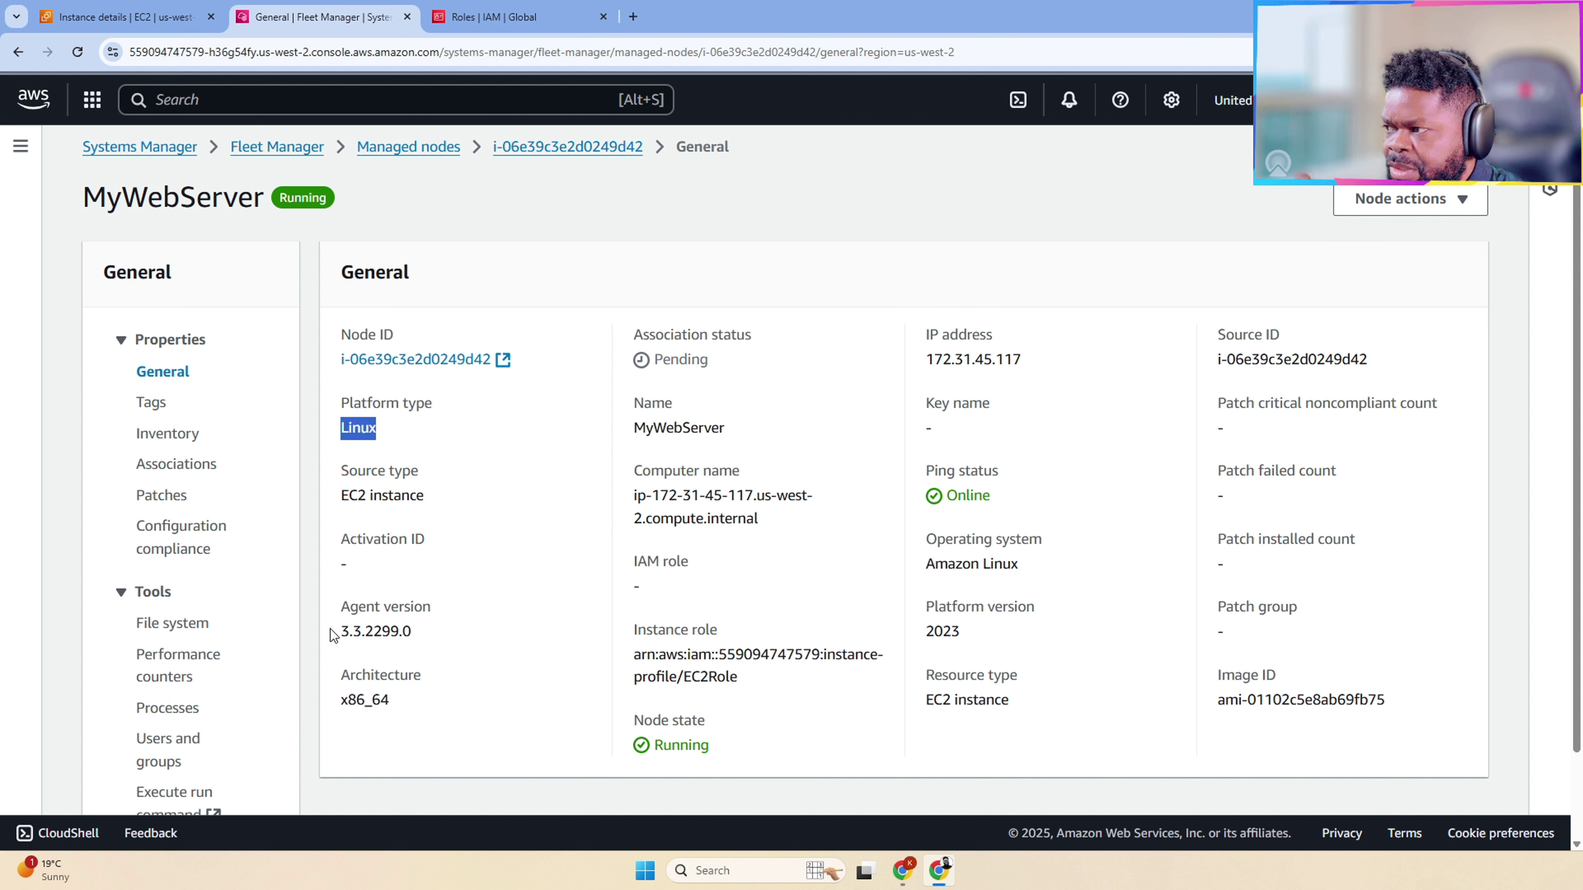
{"action": "double_click", "coordinate": [461, 633]}
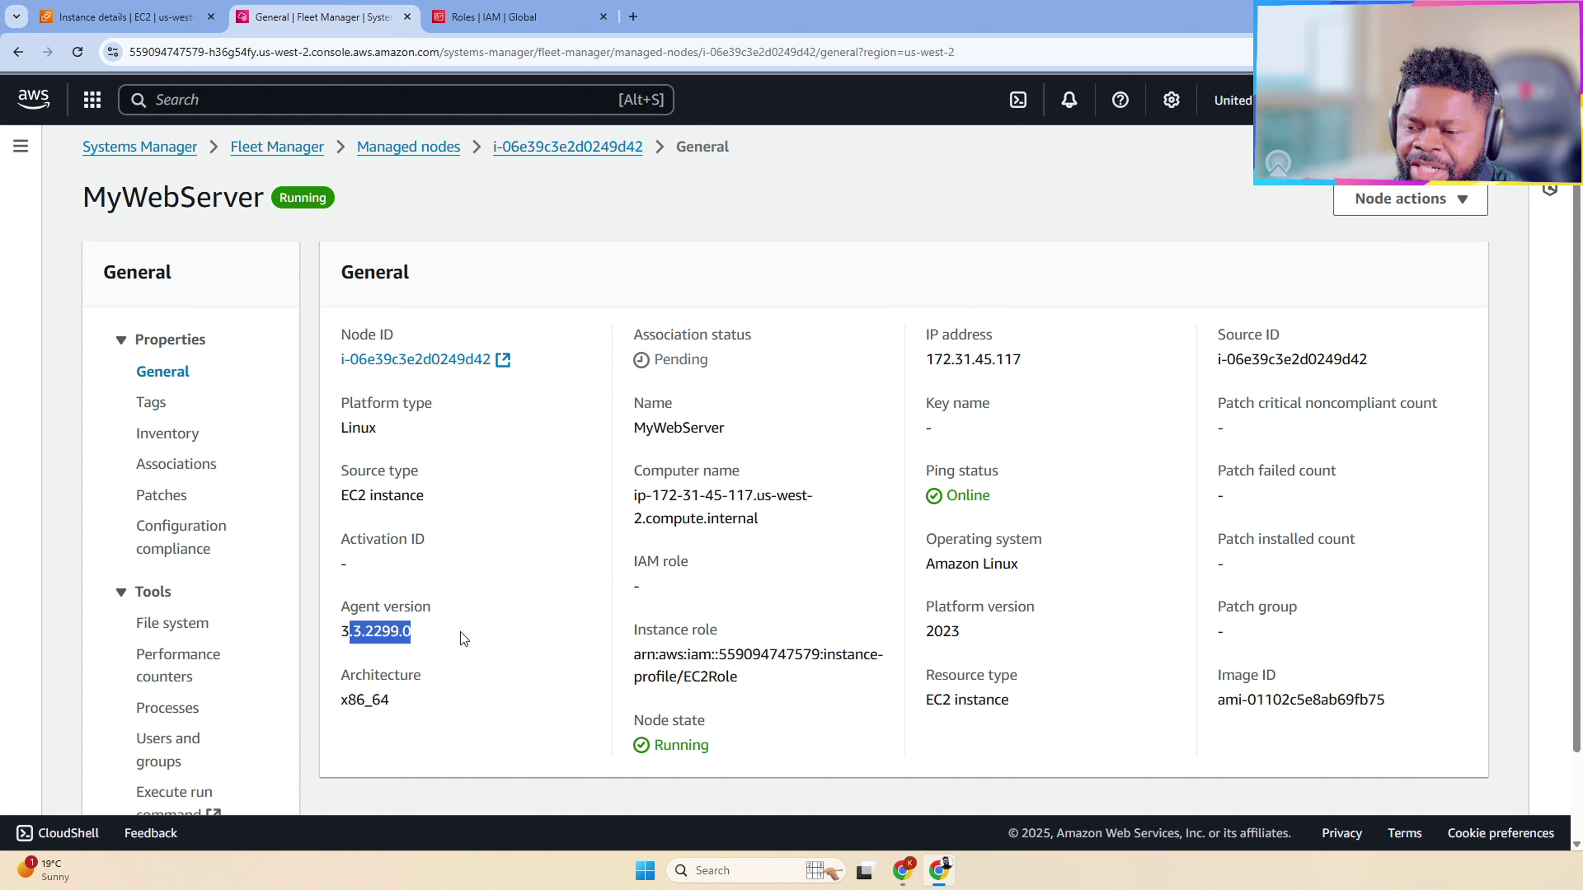
{"action": "left_click", "coordinate": [324, 628]}
{"action": "left_click_drag", "start_coordinate": [324, 628], "coordinate": [439, 635]}
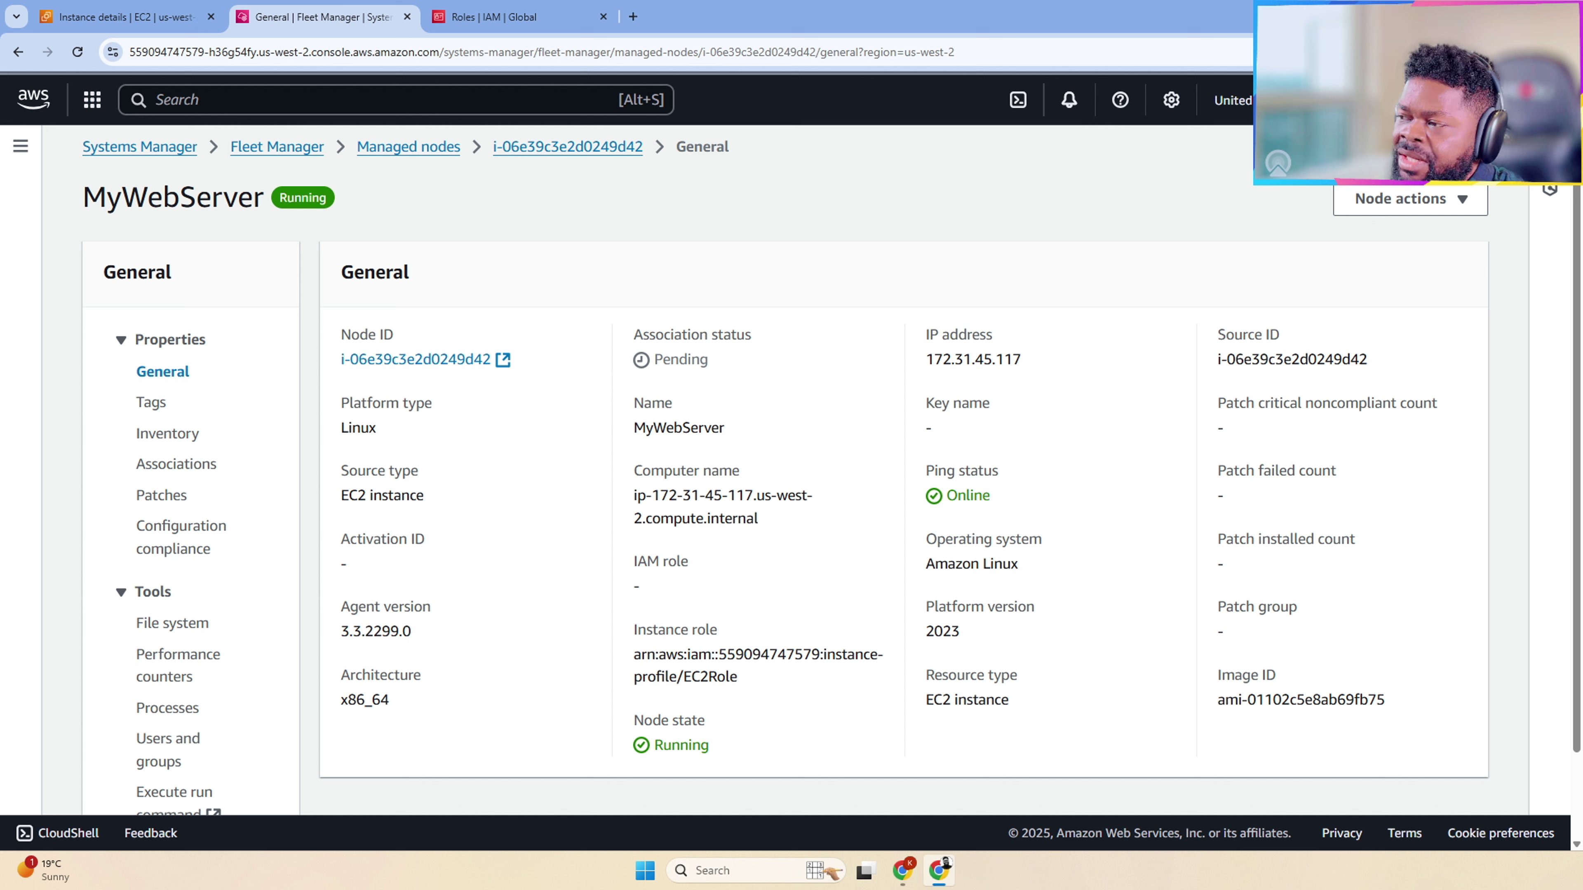
{"action": "left_click_drag", "start_coordinate": [350, 631], "coordinate": [435, 633]}
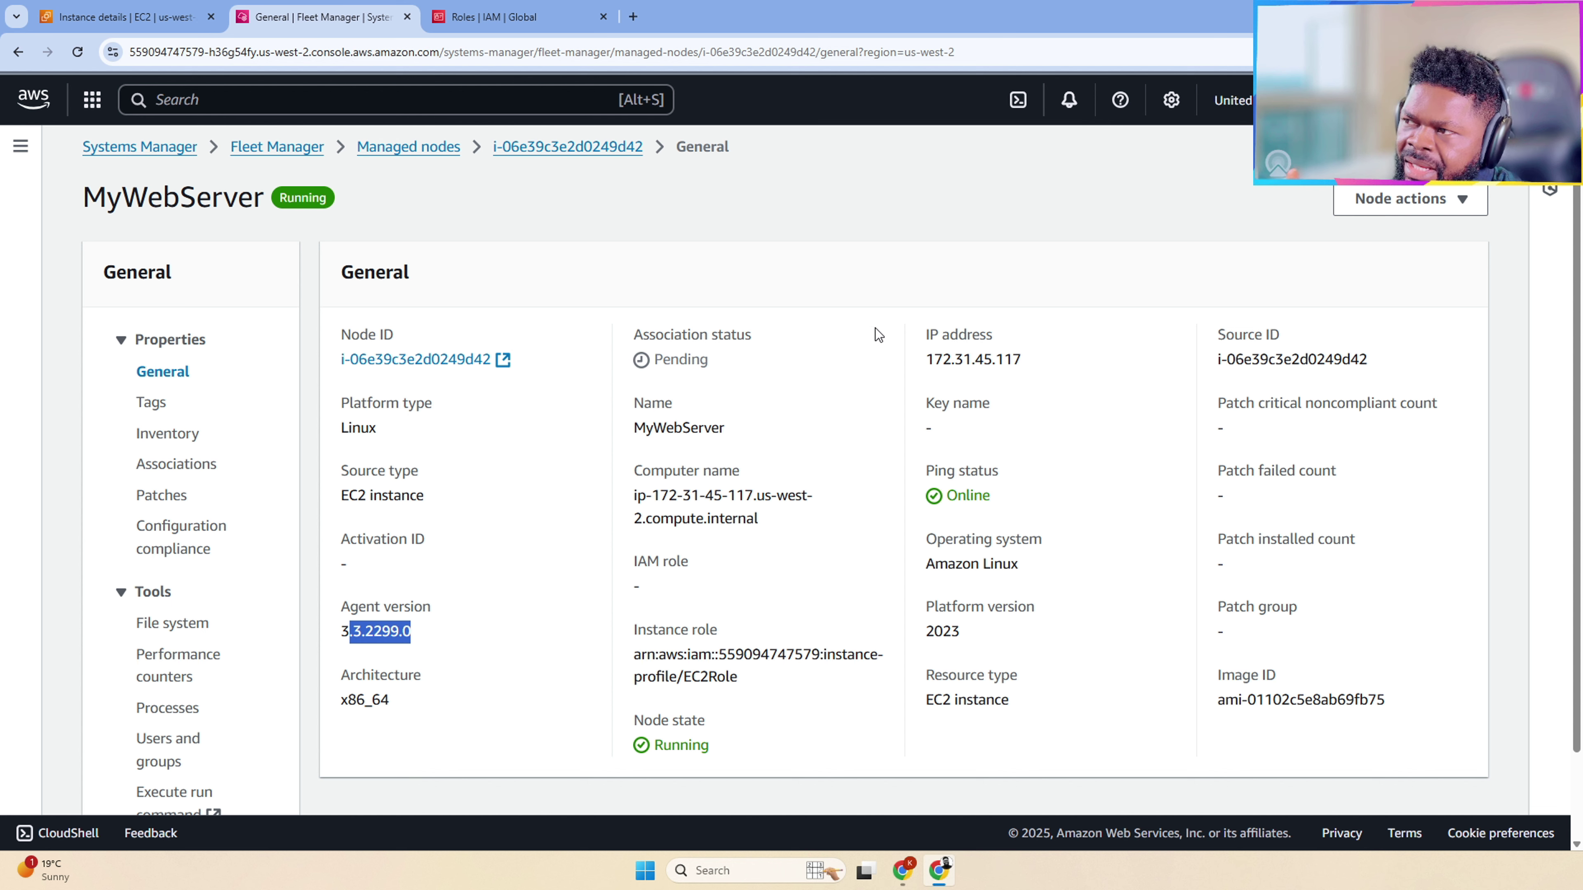
{"action": "left_click_drag", "start_coordinate": [653, 359], "coordinate": [805, 358]}
Step: Start a terminal session on the MyWebServer node, continuing with the active AWS console session
{"action": "left_click", "coordinate": [1410, 198]}
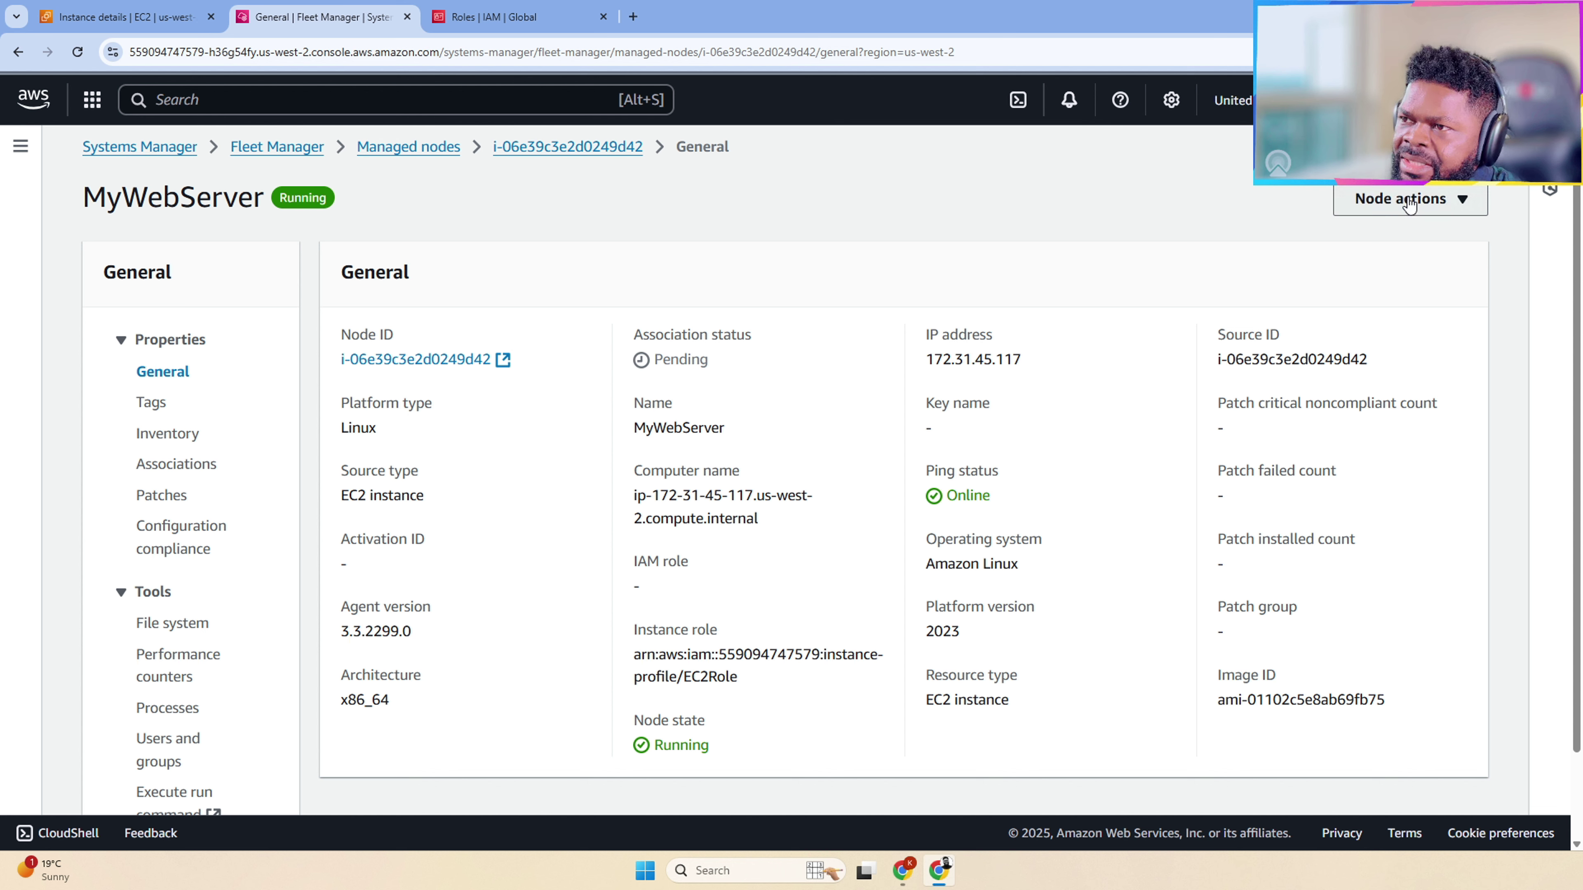
{"action": "mouse_move", "coordinate": [1399, 269]}
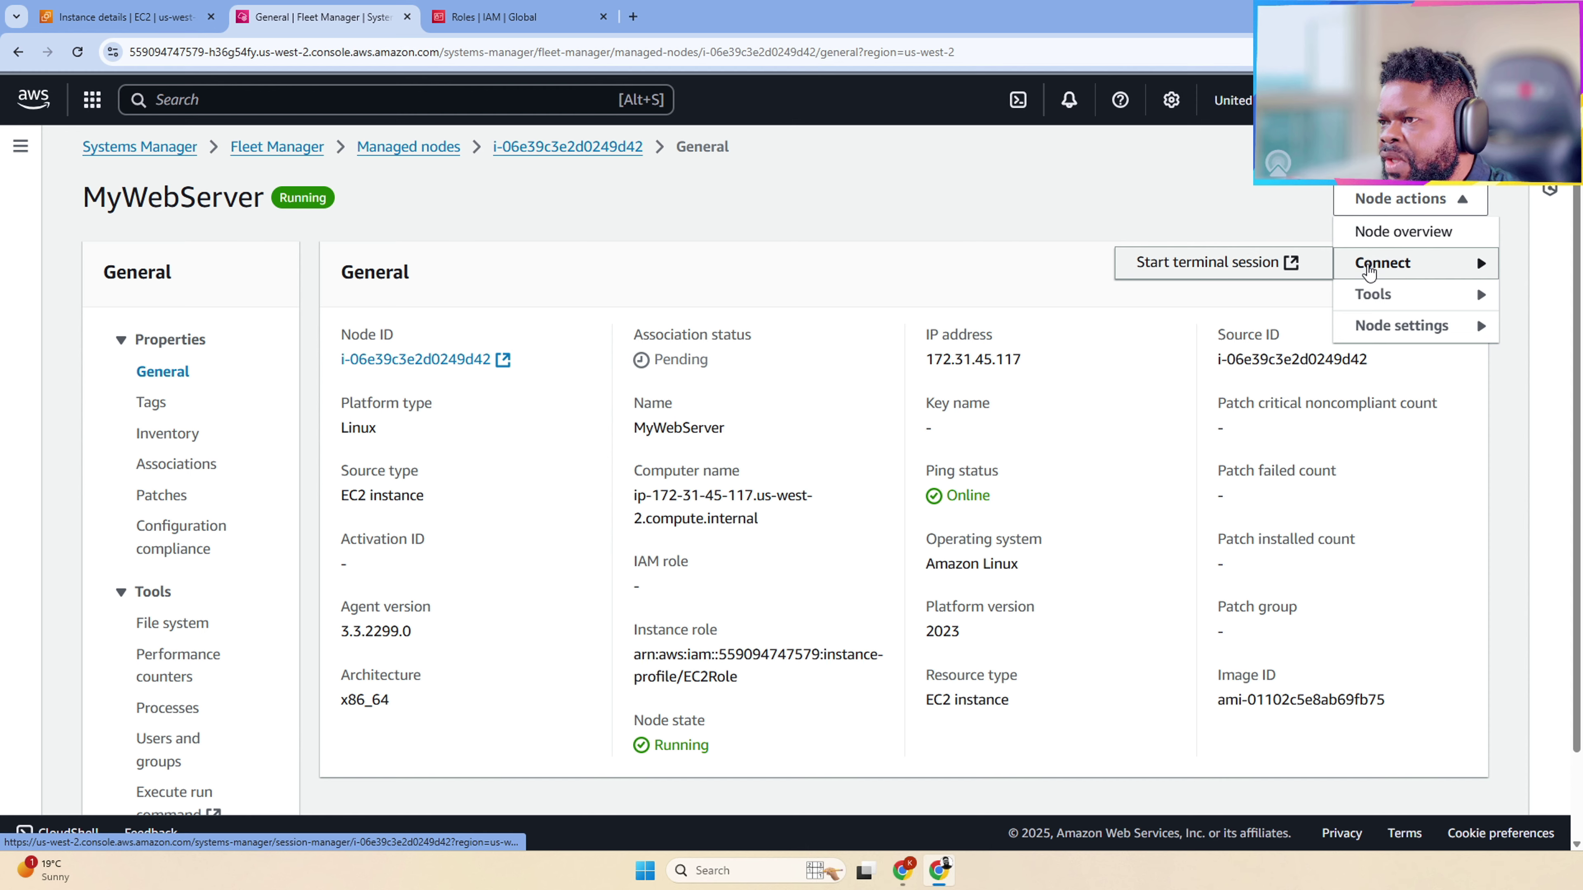
{"action": "left_click", "coordinate": [1222, 264]}
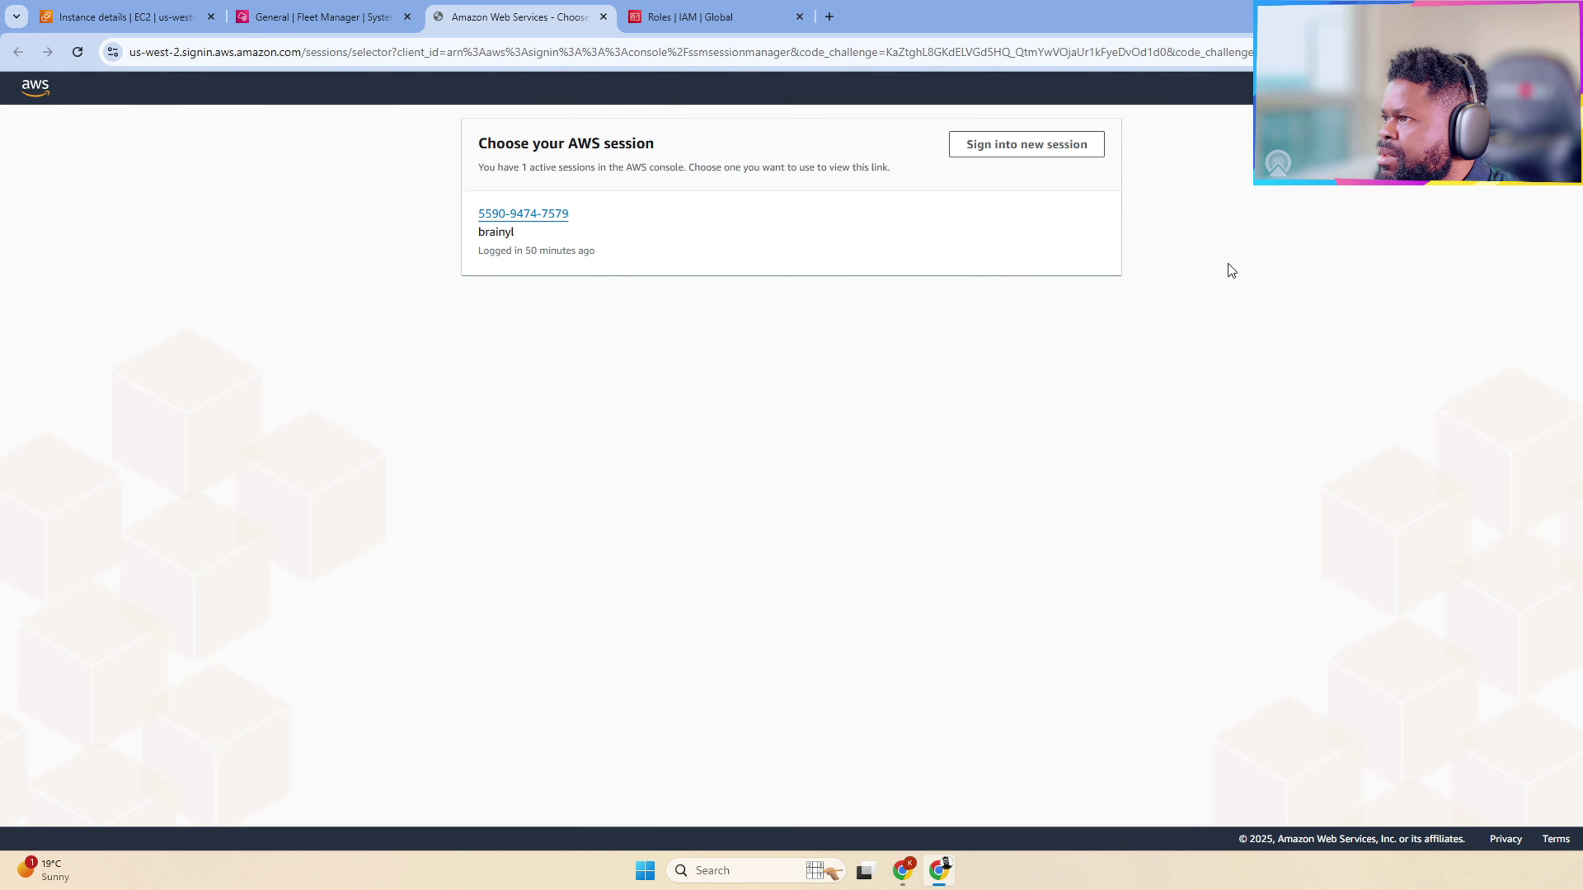
{"action": "left_click", "coordinate": [552, 215]}
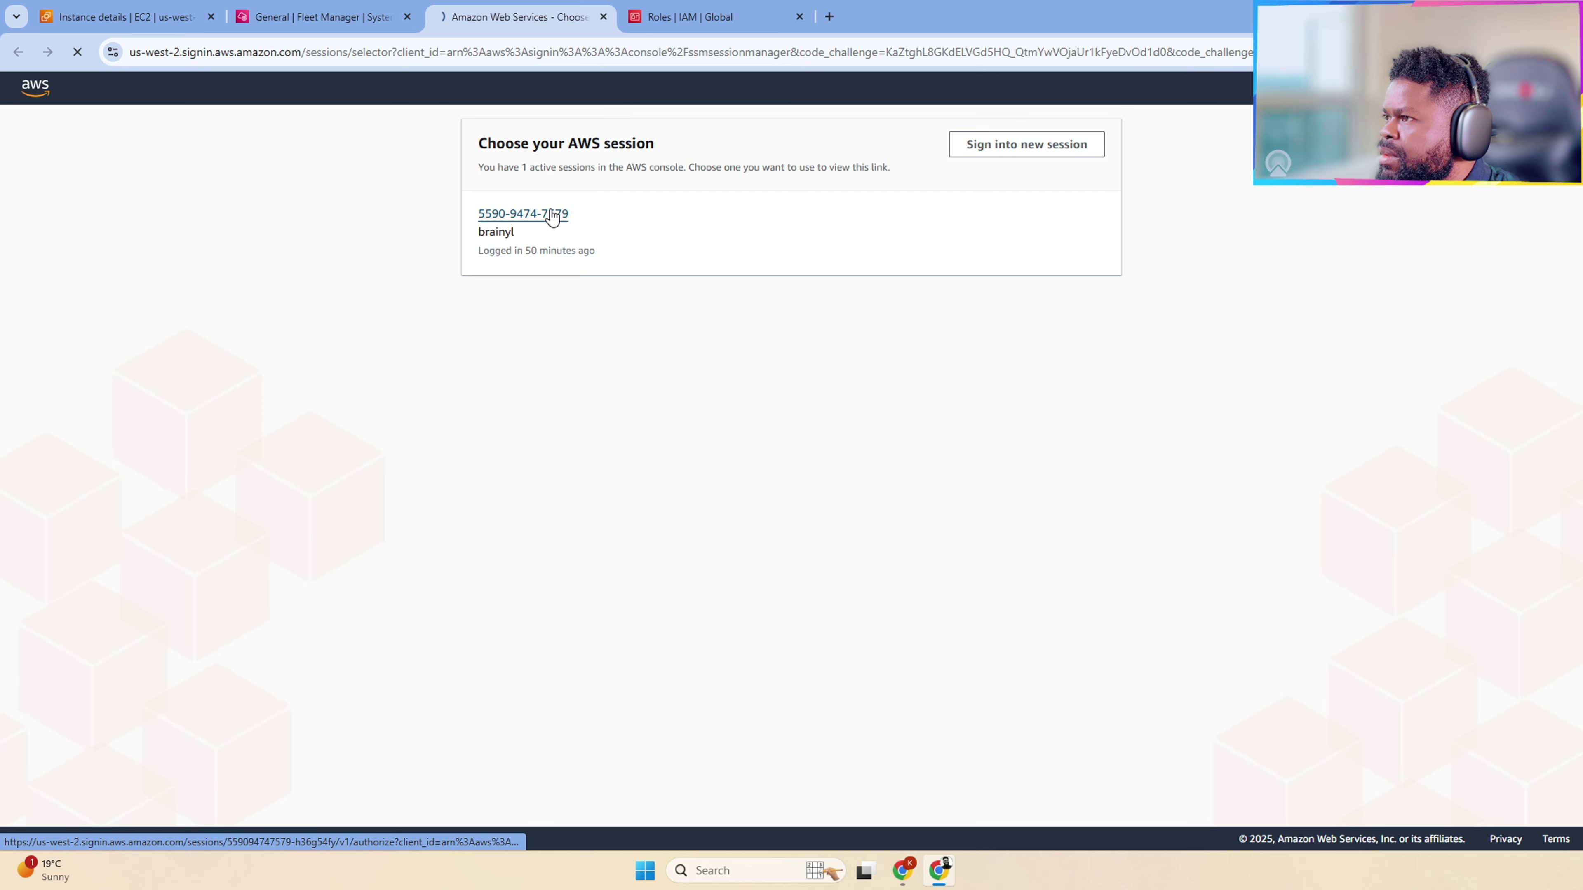
Step: Recheck MyWebServer's association status in the Fleet Manager tab and its Session Manager connection option in the EC2 tab
{"action": "left_click", "coordinate": [310, 18]}
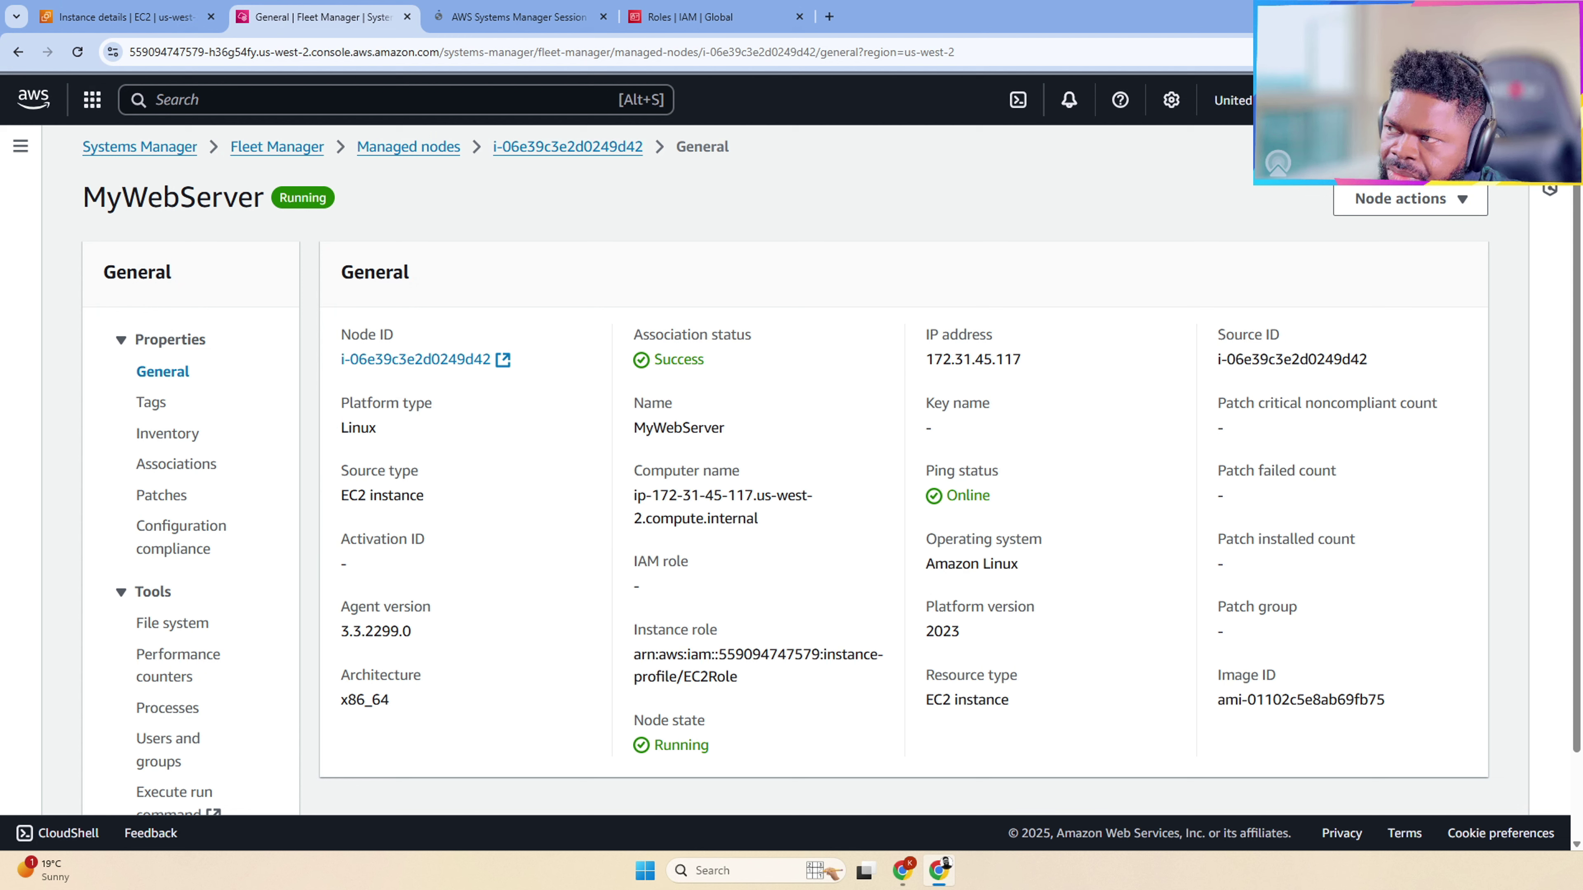
{"action": "double_click", "coordinate": [679, 361]}
{"action": "left_click", "coordinate": [718, 366]}
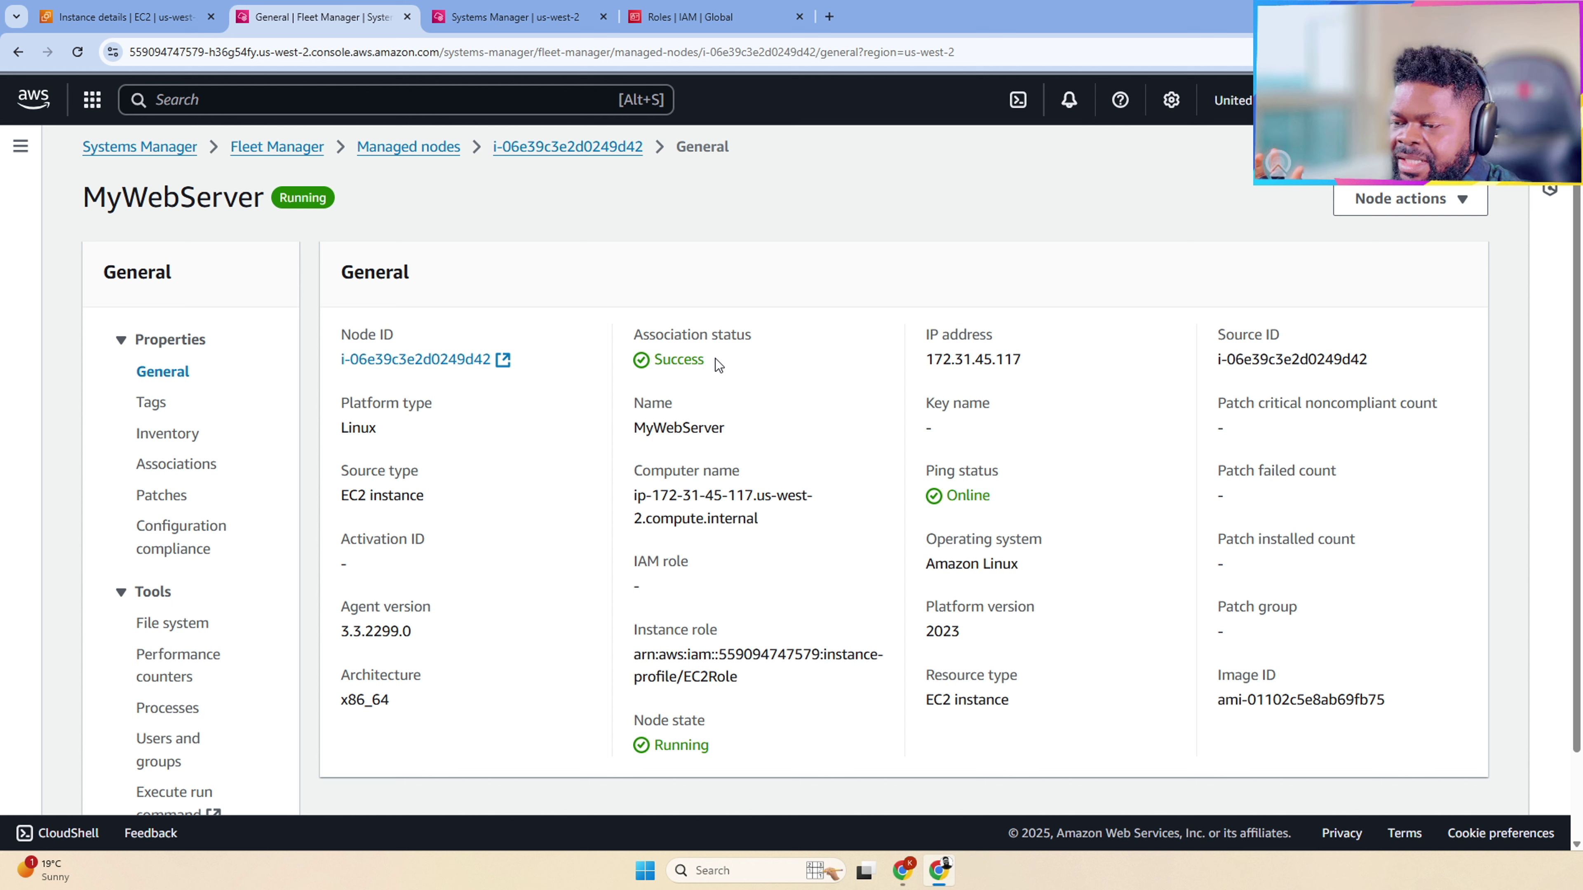
{"action": "left_click", "coordinate": [144, 19]}
{"action": "left_click", "coordinate": [1218, 225]}
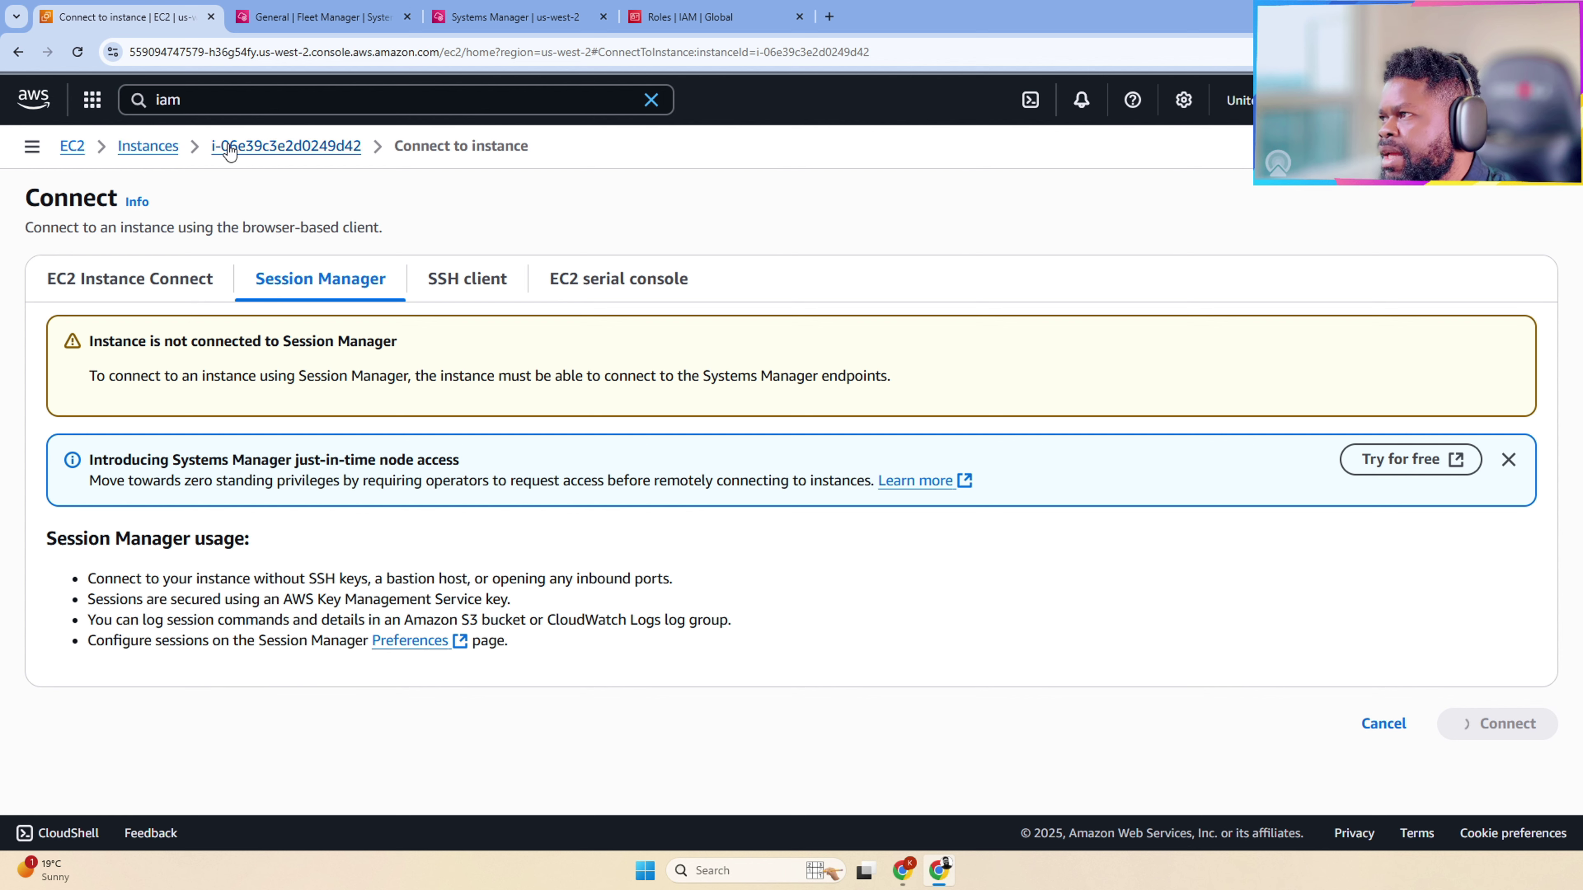
Step: Return to the instances list and review MyWebServer's security details, including its IAM role, inbound rules and outbound rules
{"action": "left_click", "coordinate": [151, 147]}
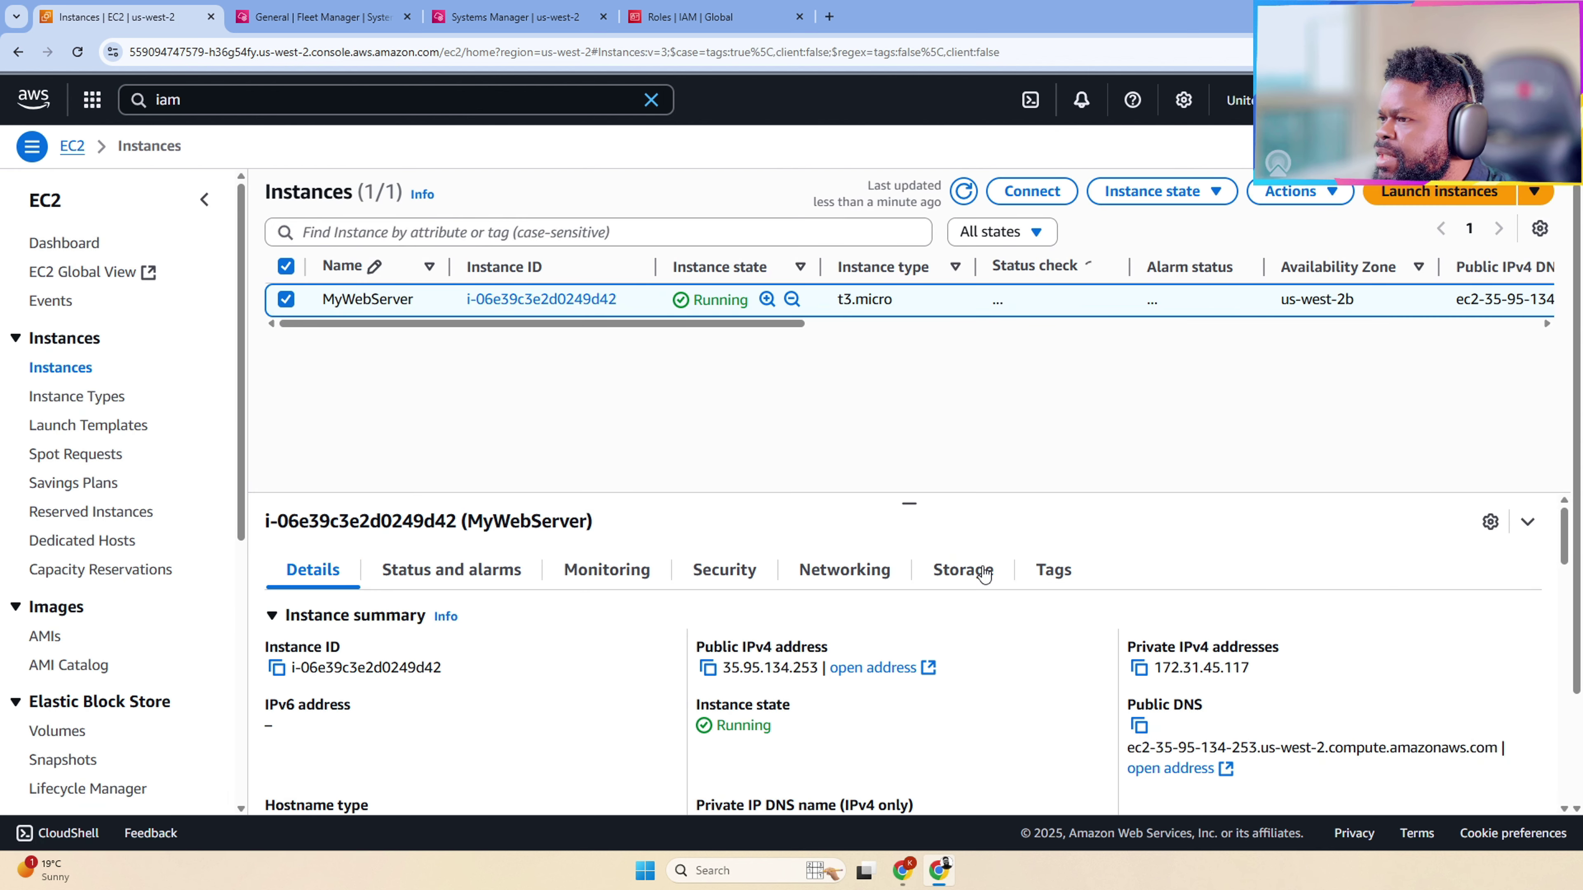
{"action": "scroll", "coordinate": [778, 601], "scroll_direction": "down", "scroll_amount": 2}
{"action": "scroll", "coordinate": [778, 601], "scroll_direction": "up", "scroll_amount": 2}
{"action": "left_click", "coordinate": [726, 570]}
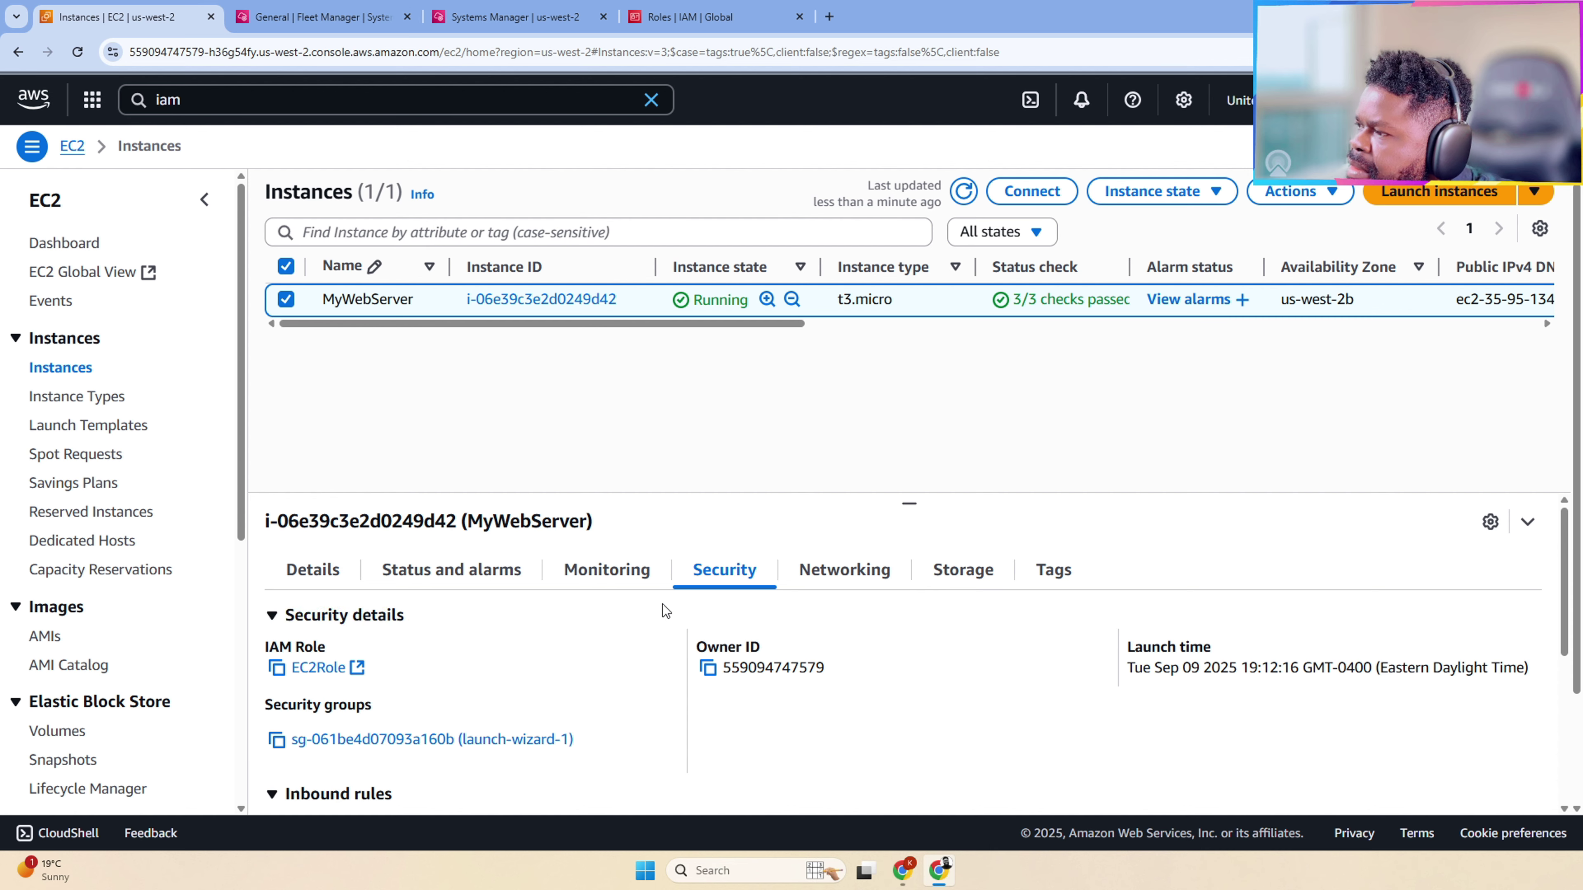
{"action": "scroll", "coordinate": [623, 686], "scroll_direction": "down", "scroll_amount": 5}
{"action": "scroll", "coordinate": [638, 649], "scroll_direction": "up", "scroll_amount": 5}
{"action": "scroll", "coordinate": [909, 678], "scroll_direction": "down", "scroll_amount": 4}
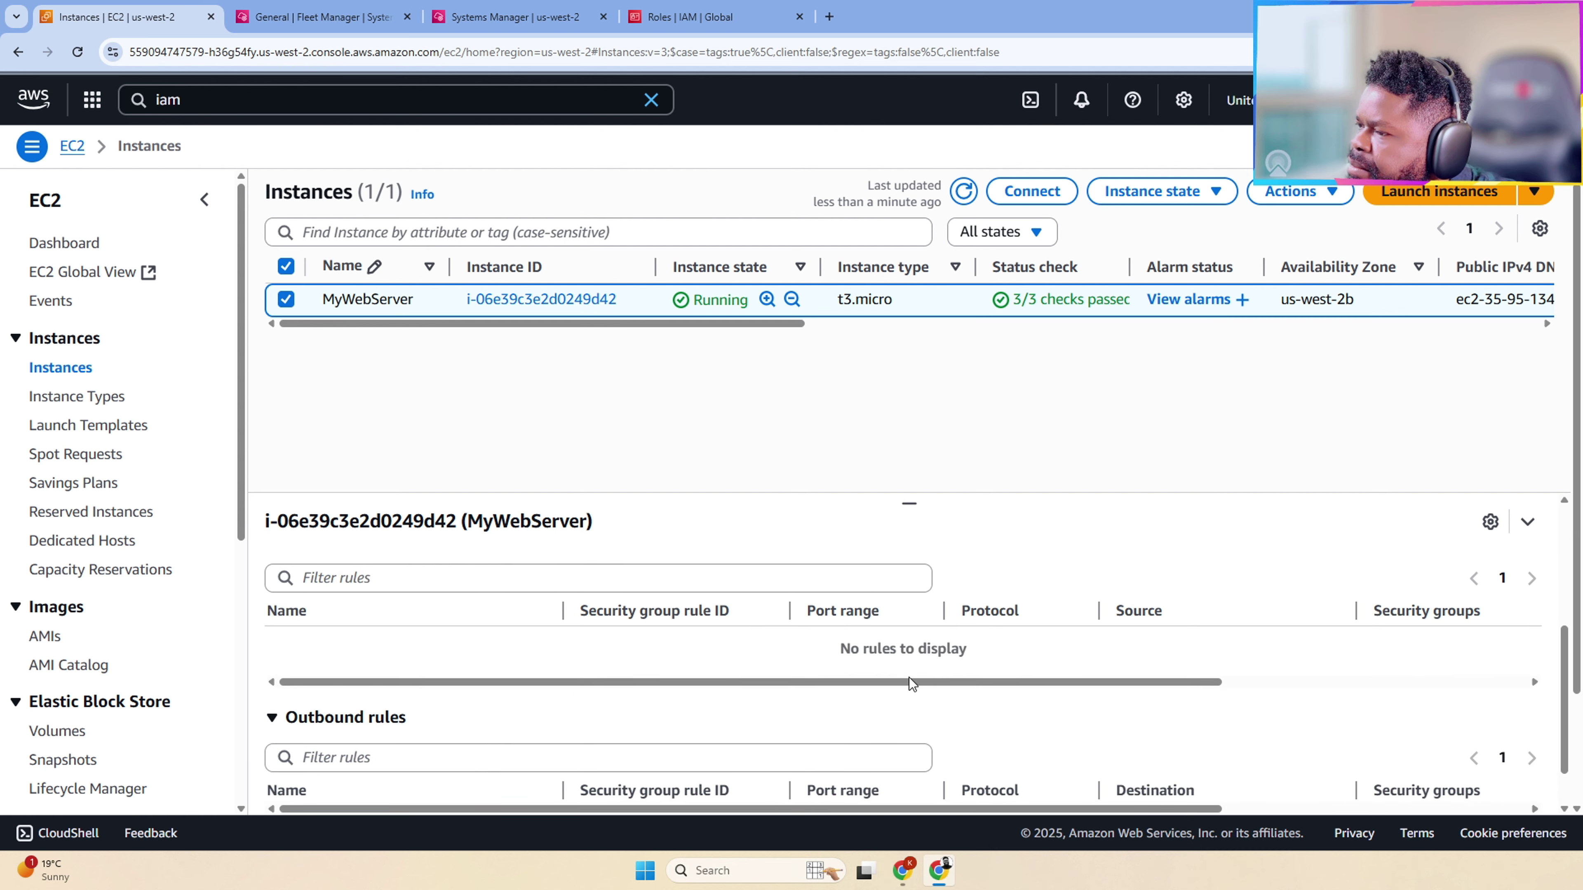
{"action": "scroll", "coordinate": [909, 677], "scroll_direction": "down", "scroll_amount": 3}
{"action": "scroll", "coordinate": [943, 675], "scroll_direction": "up", "scroll_amount": 2}
{"action": "scroll", "coordinate": [645, 587], "scroll_direction": "up", "scroll_amount": 5}
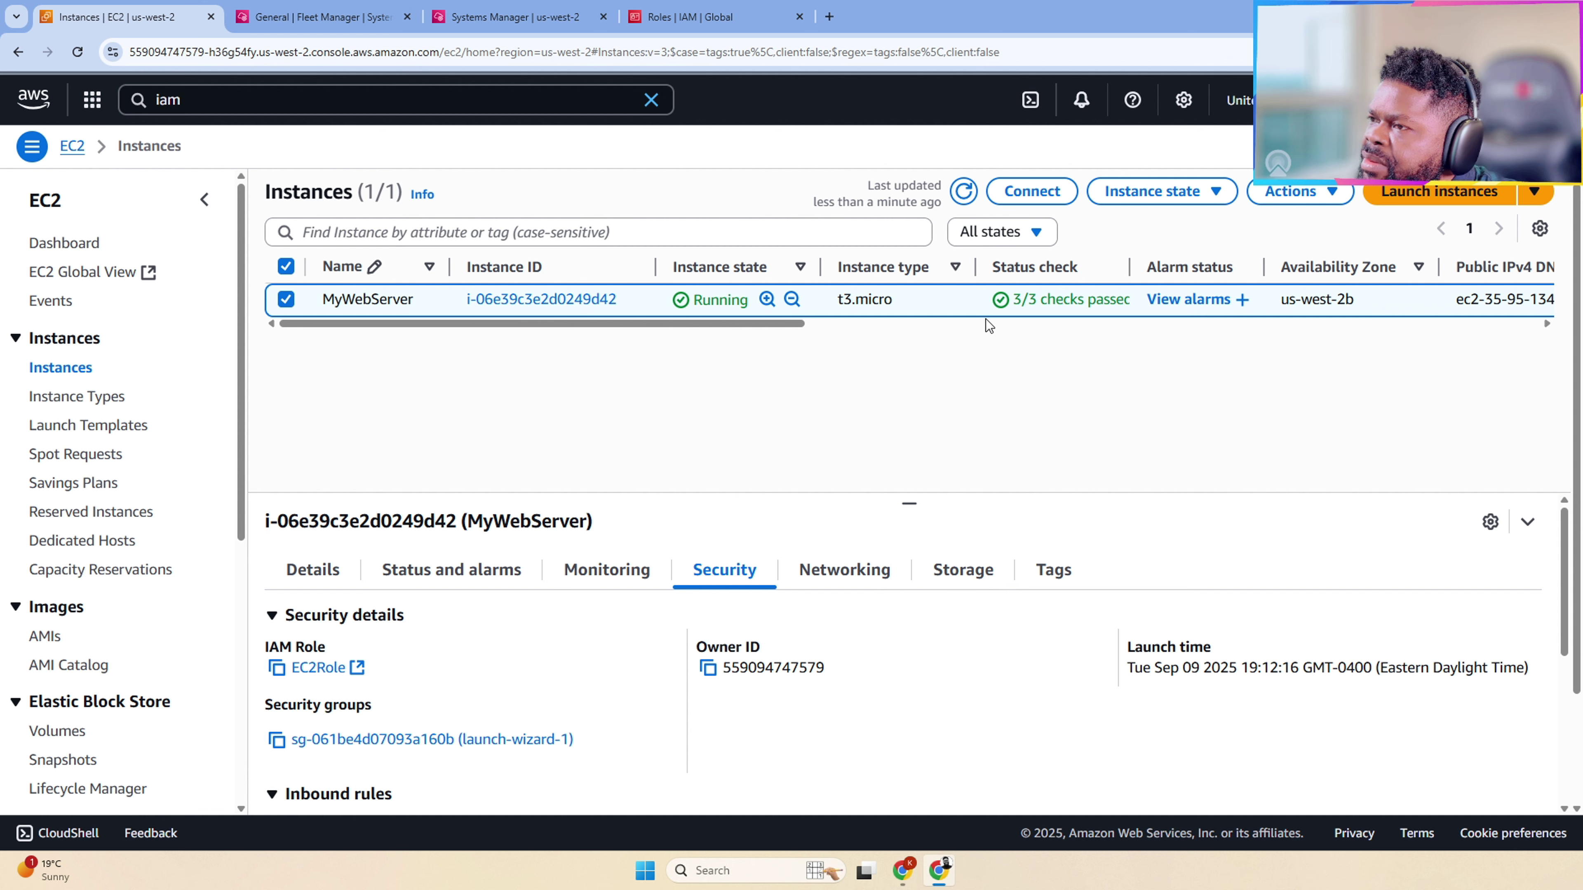
Step: Look through the remaining columns of the instances list for MyWebServer and come back to the first columns
{"action": "left_click", "coordinate": [972, 324]}
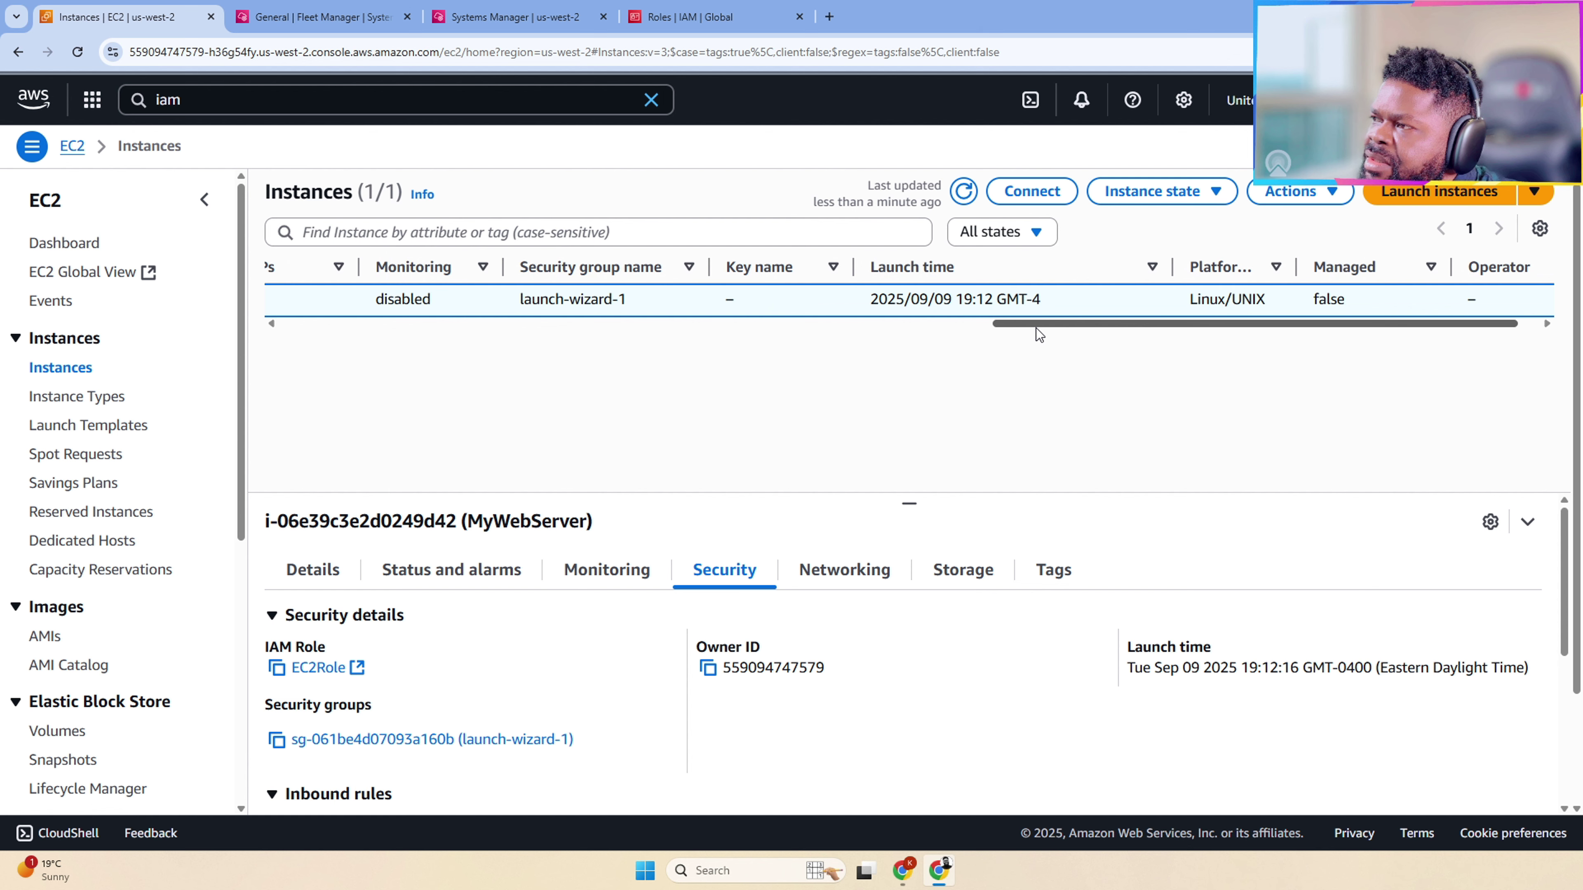
{"action": "left_click_drag", "start_coordinate": [1037, 325], "coordinate": [895, 348]}
{"action": "left_click_drag", "start_coordinate": [753, 342], "coordinate": [647, 381]}
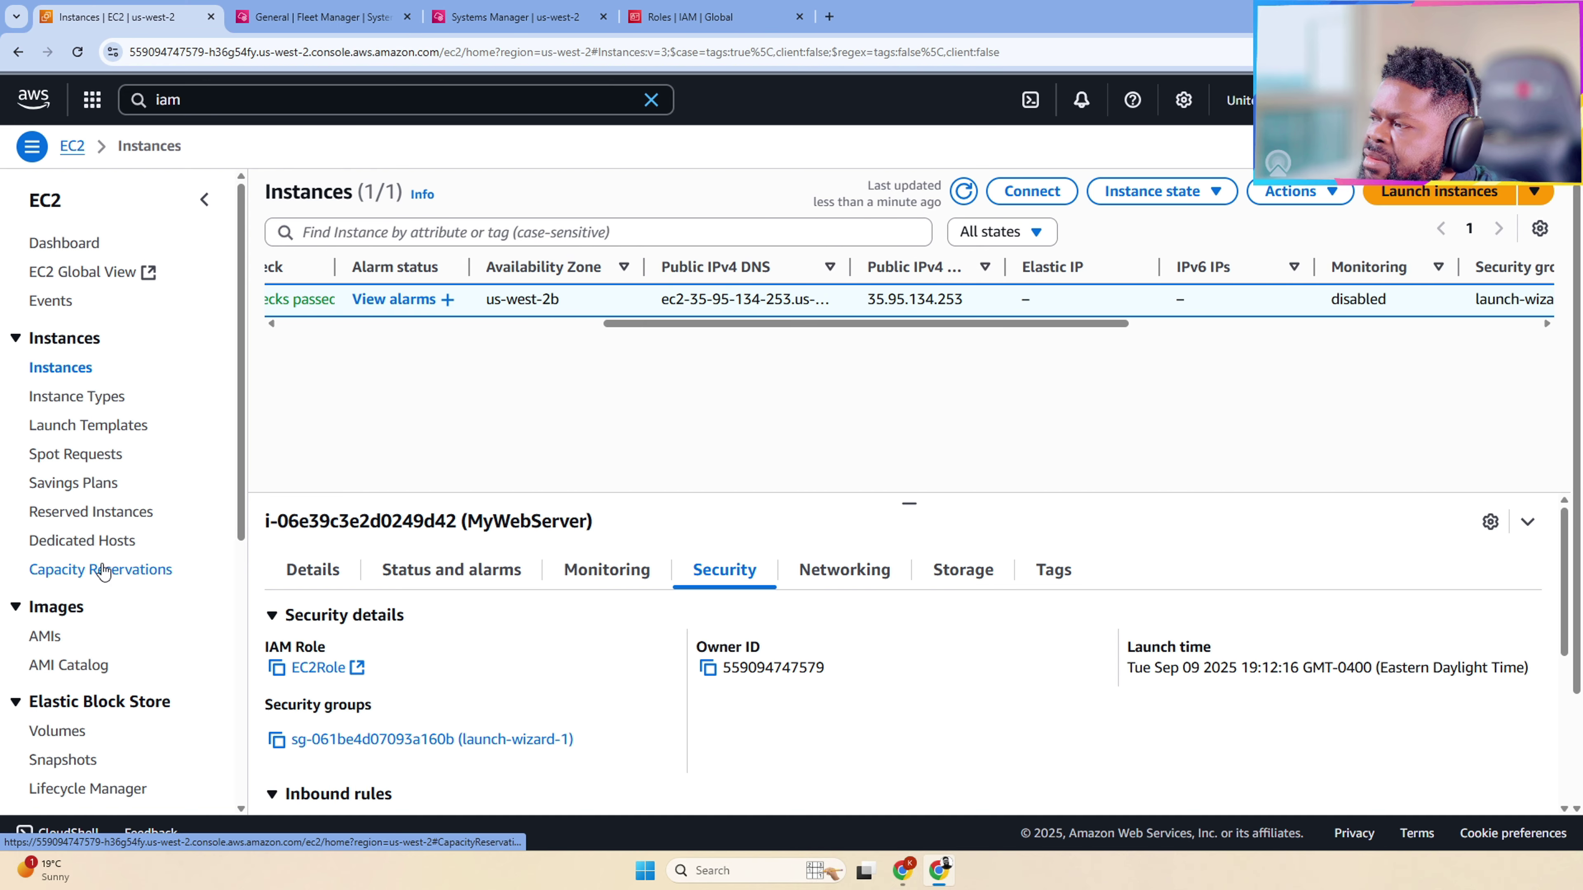
{"action": "left_click_drag", "start_coordinate": [706, 324], "coordinate": [254, 340]}
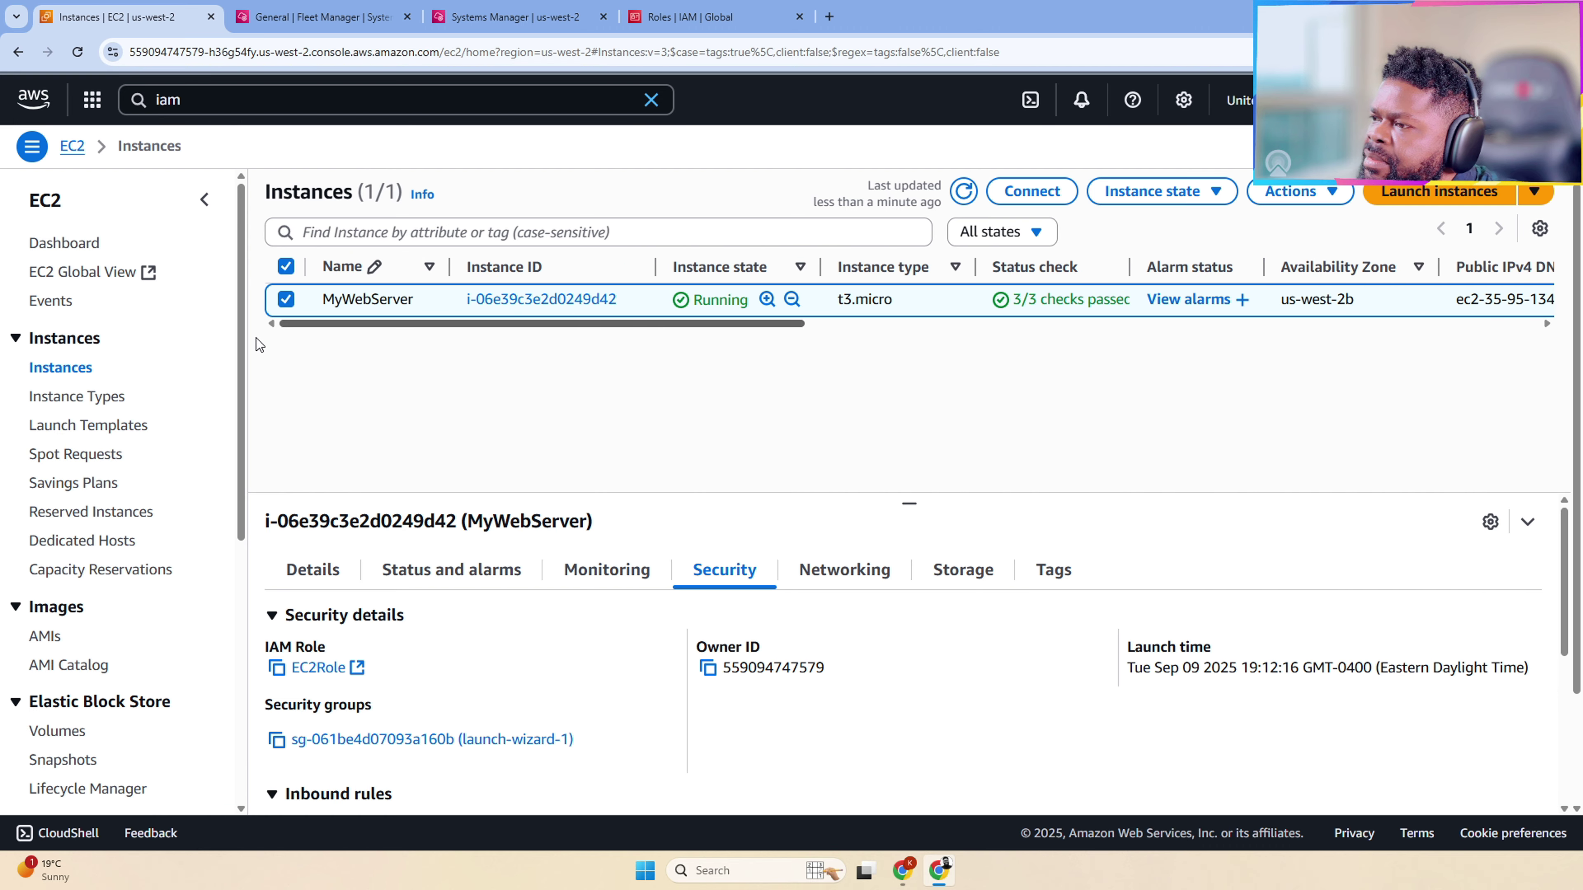
Step: Review MyWebServer's networking details, inspect its subnet in the VPC console, and return to the EC2 instances tab
{"action": "left_click", "coordinate": [825, 569]}
{"action": "scroll", "coordinate": [849, 660], "scroll_direction": "down", "scroll_amount": 2}
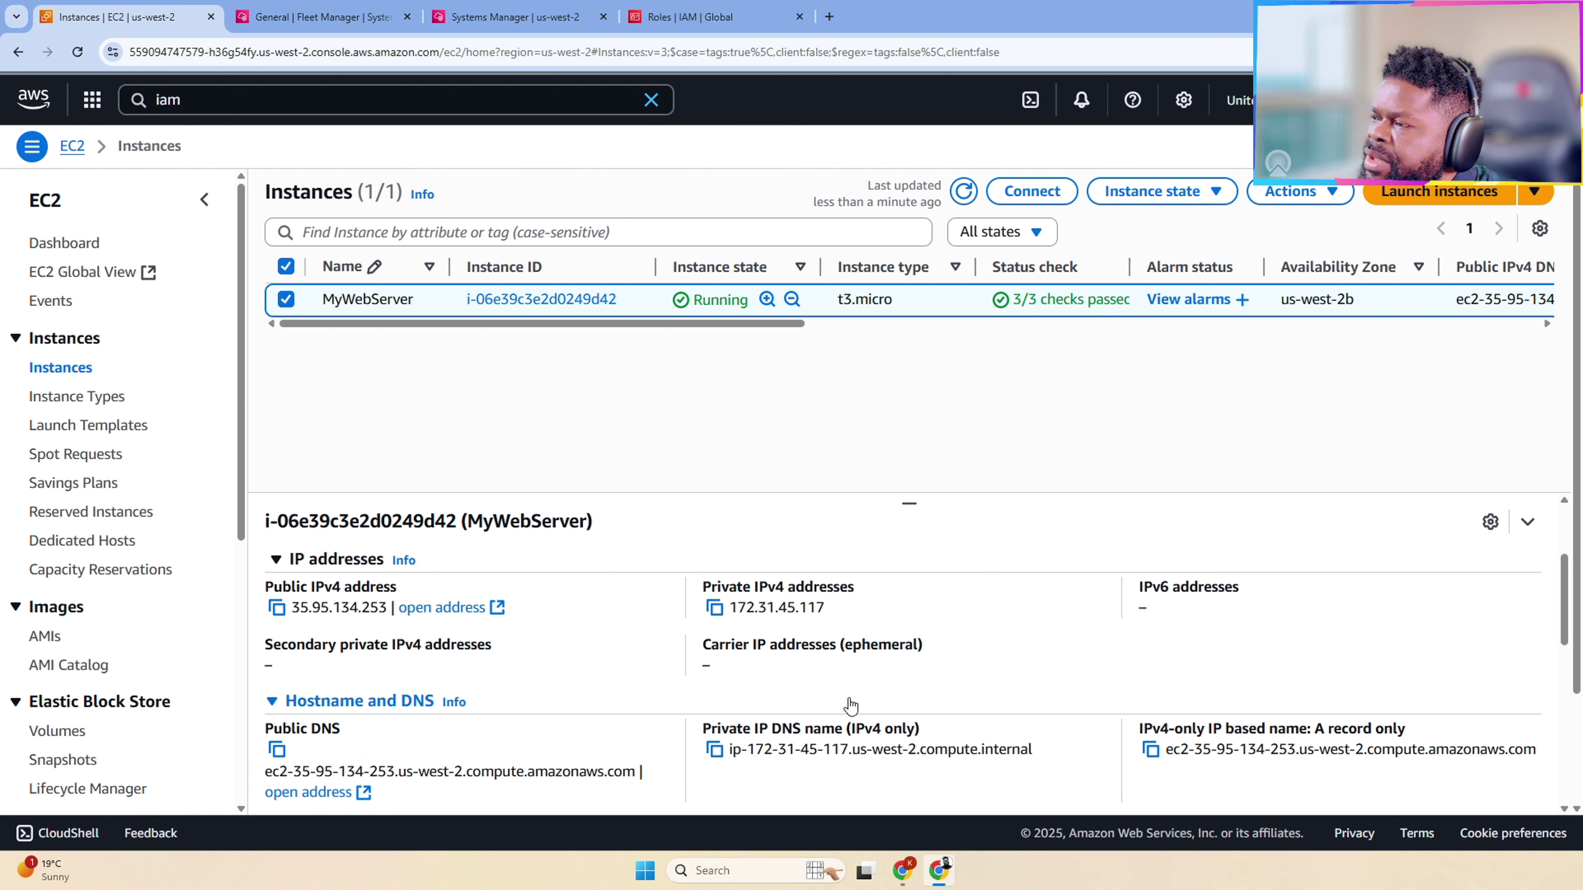
{"action": "scroll", "coordinate": [849, 700], "scroll_direction": "up", "scroll_amount": 2}
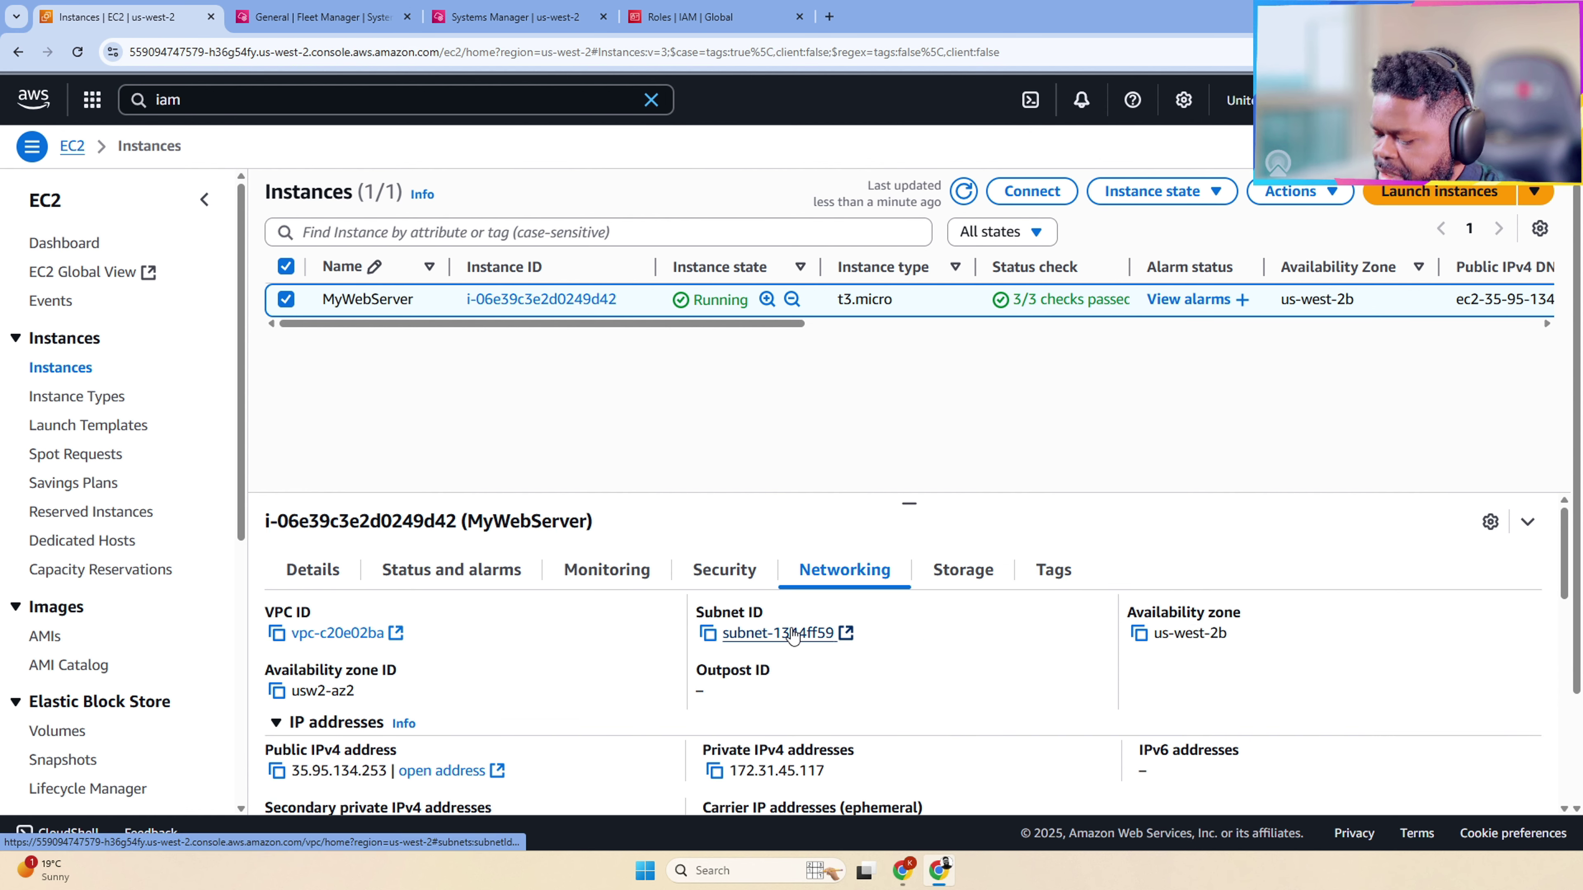
{"action": "left_click", "coordinate": [778, 633]}
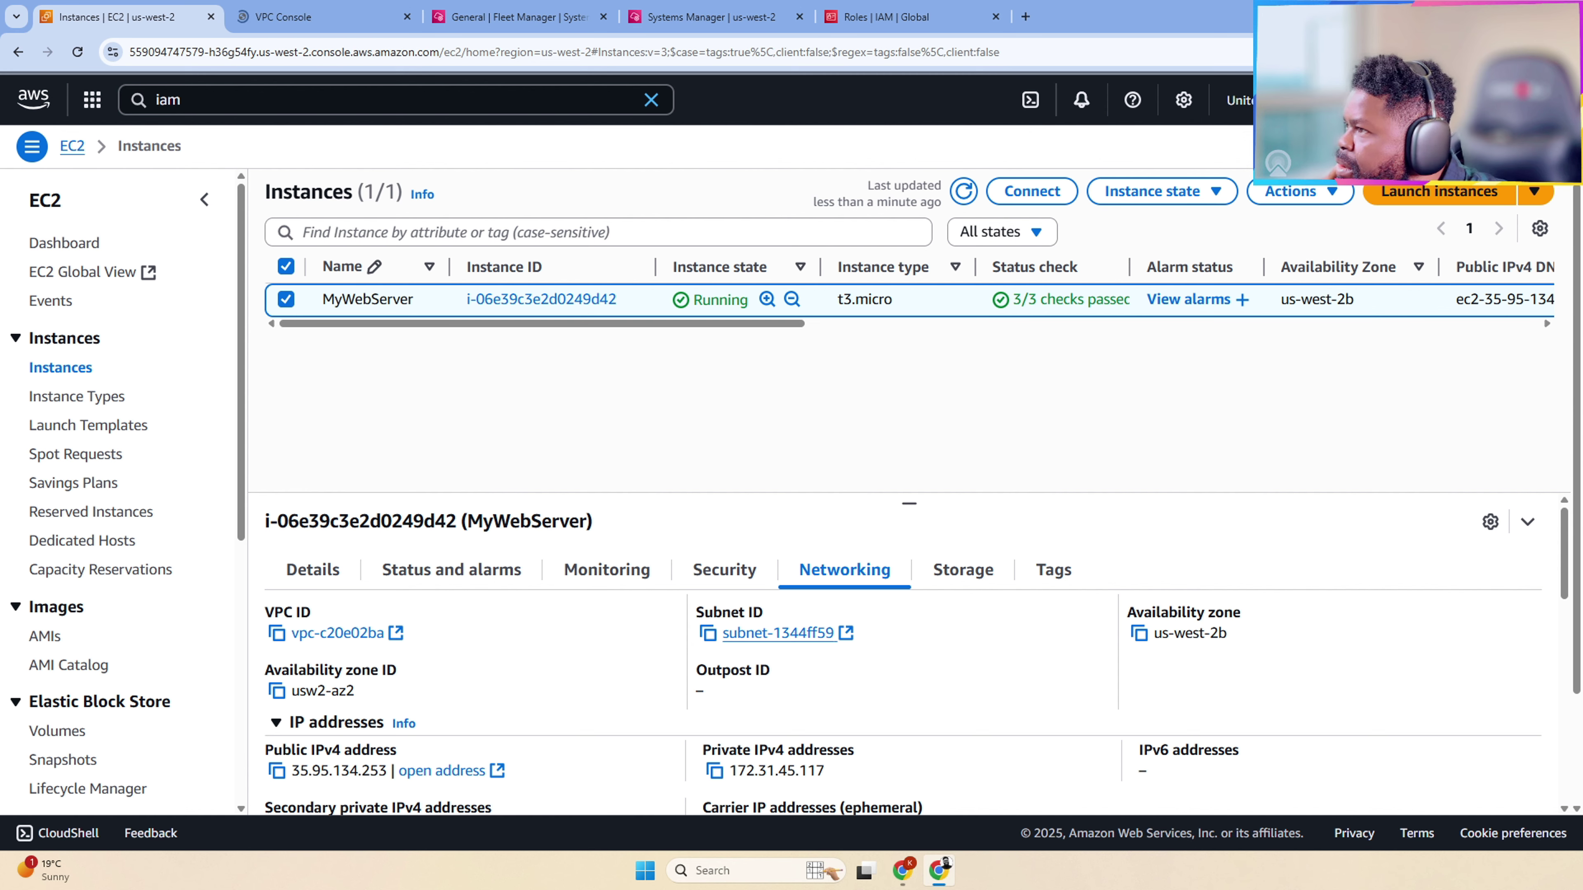
{"action": "key", "text": "ctrl+Tab"}
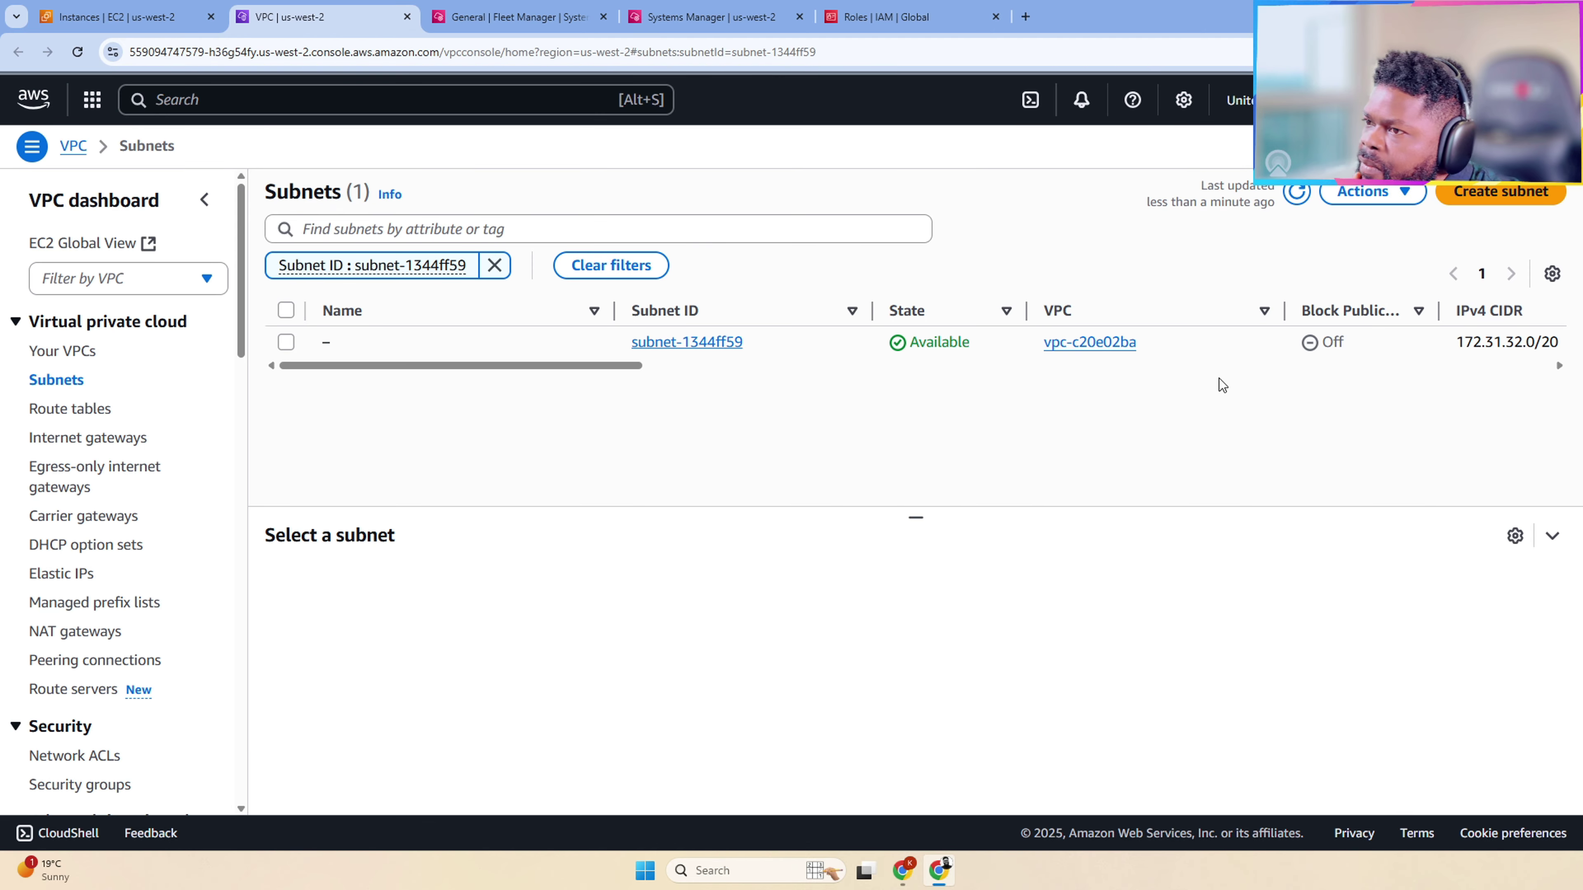
{"action": "left_click_drag", "start_coordinate": [605, 369], "coordinate": [211, 216]}
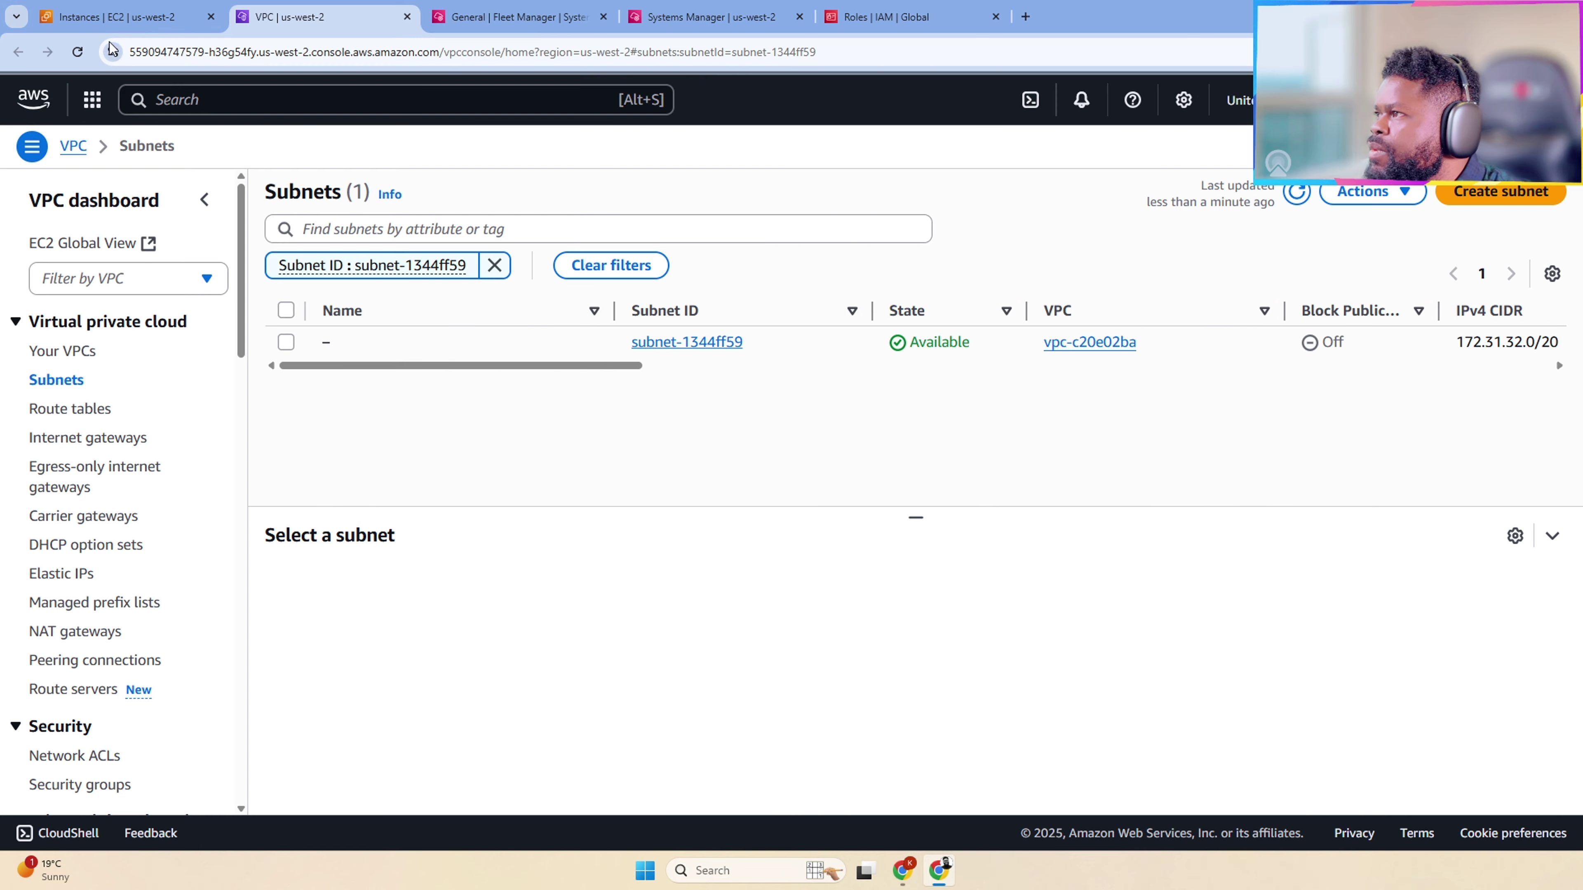
{"action": "left_click", "coordinate": [128, 26]}
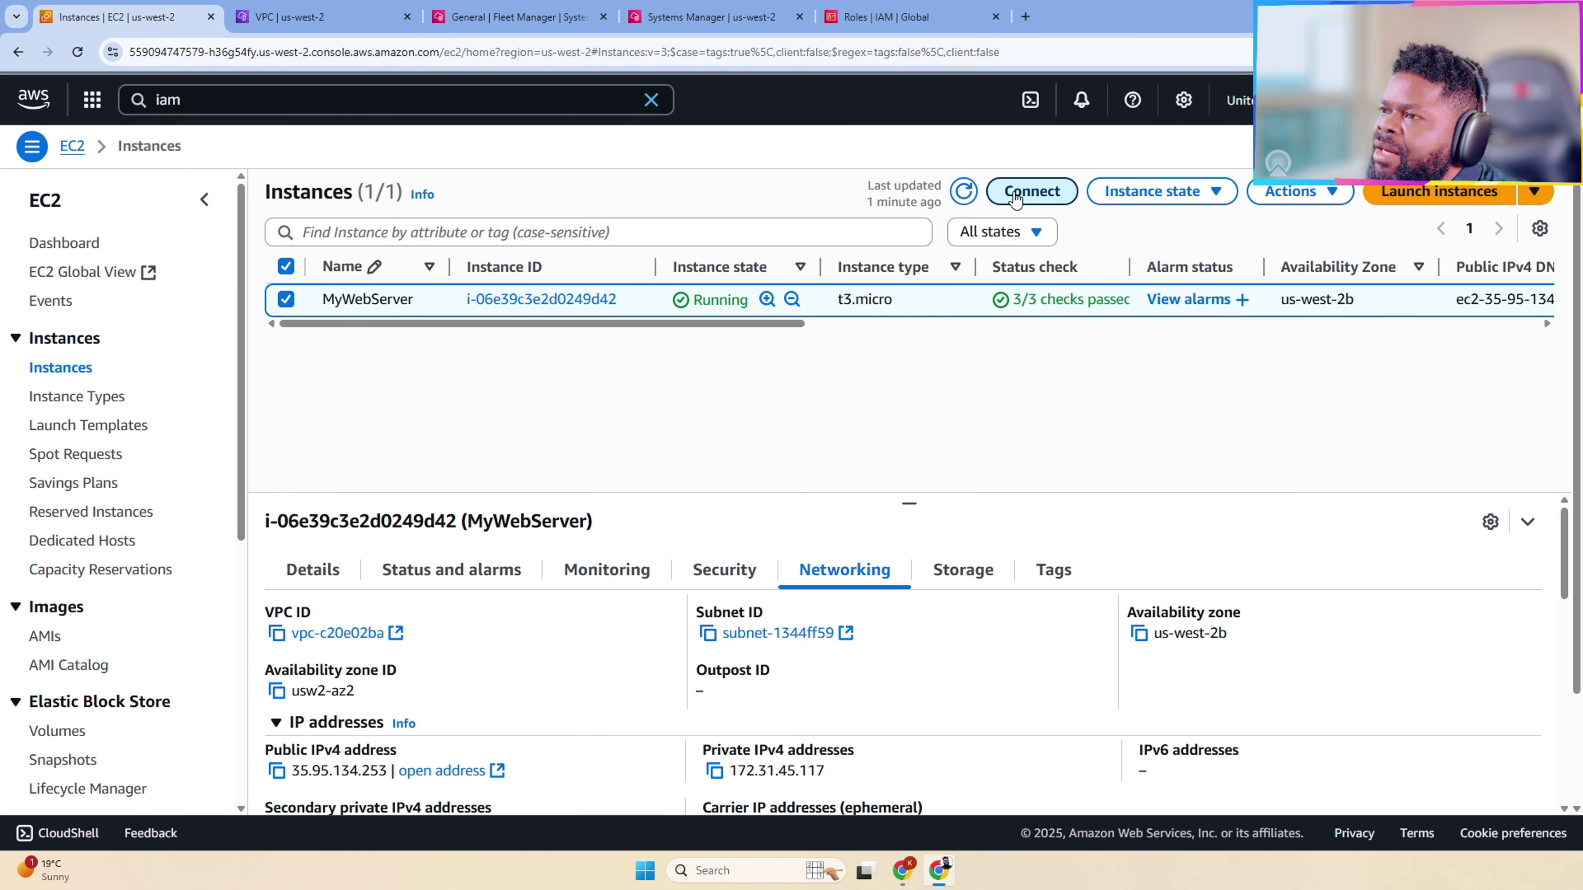
Step: Connect to MyWebServer through Session Manager and switch to the root user in the shell with sudo su
{"action": "left_click", "coordinate": [1030, 192]}
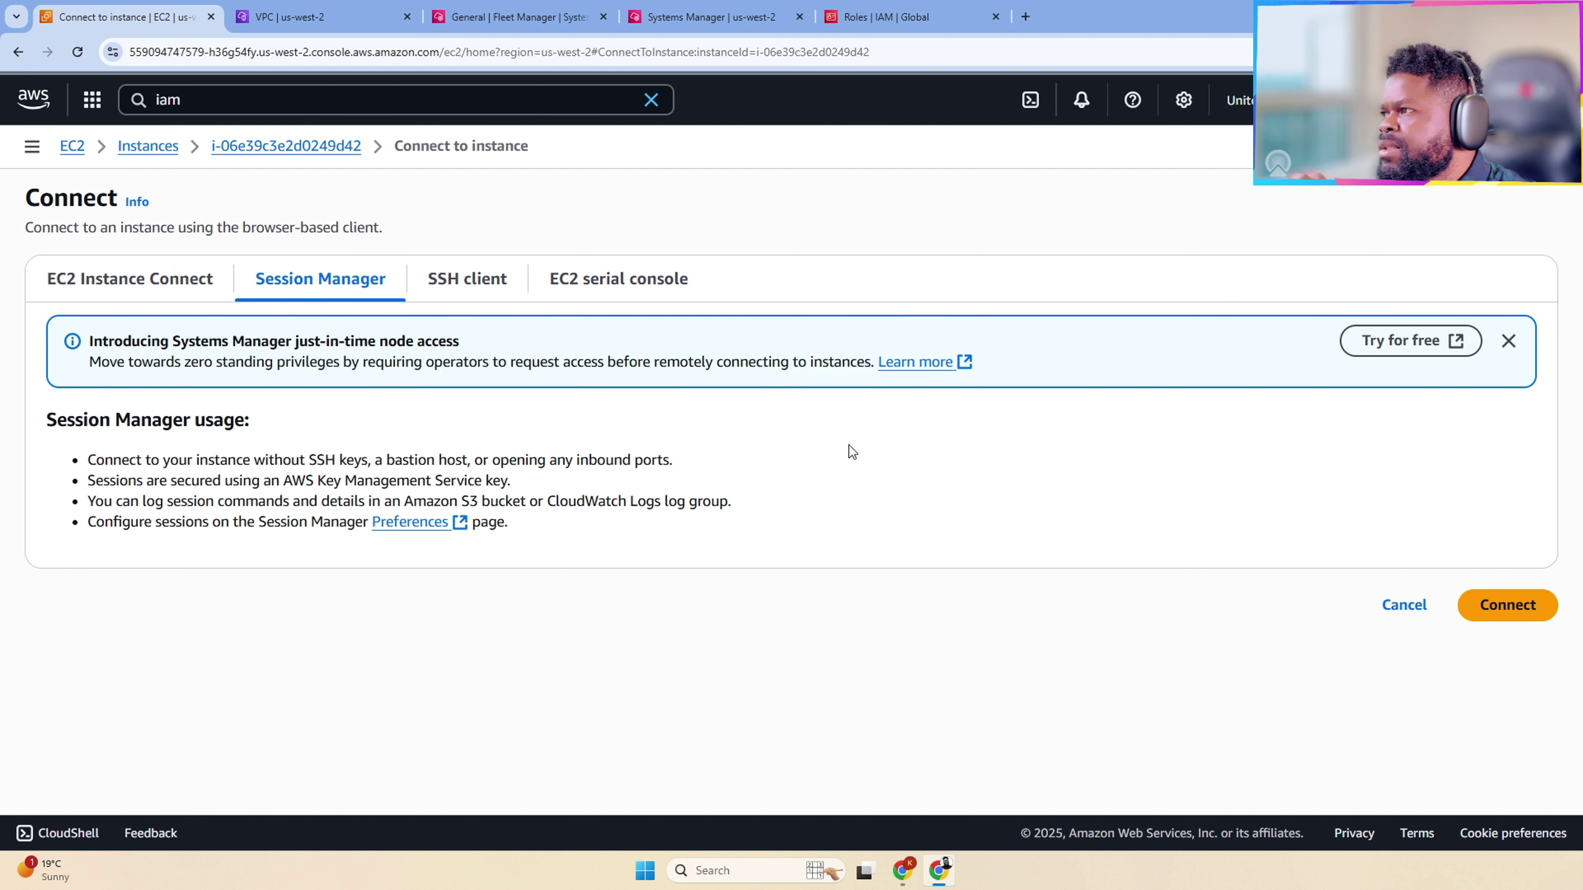
{"action": "left_click", "coordinate": [1513, 614]}
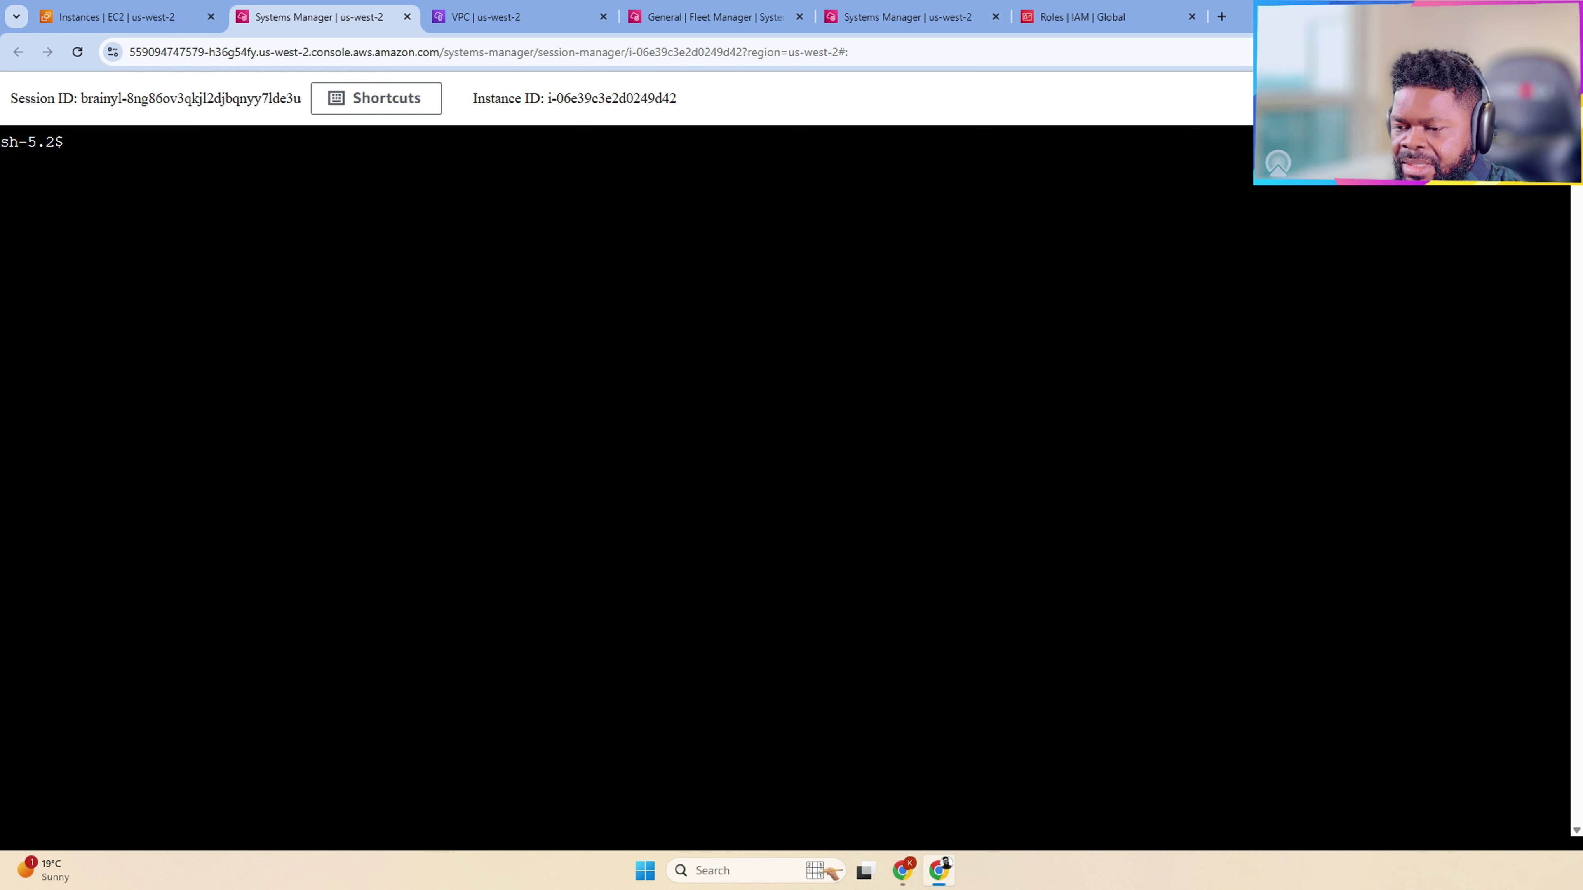
{"action": "type", "text": "s"}
{"action": "key", "text": "BackSpace"}
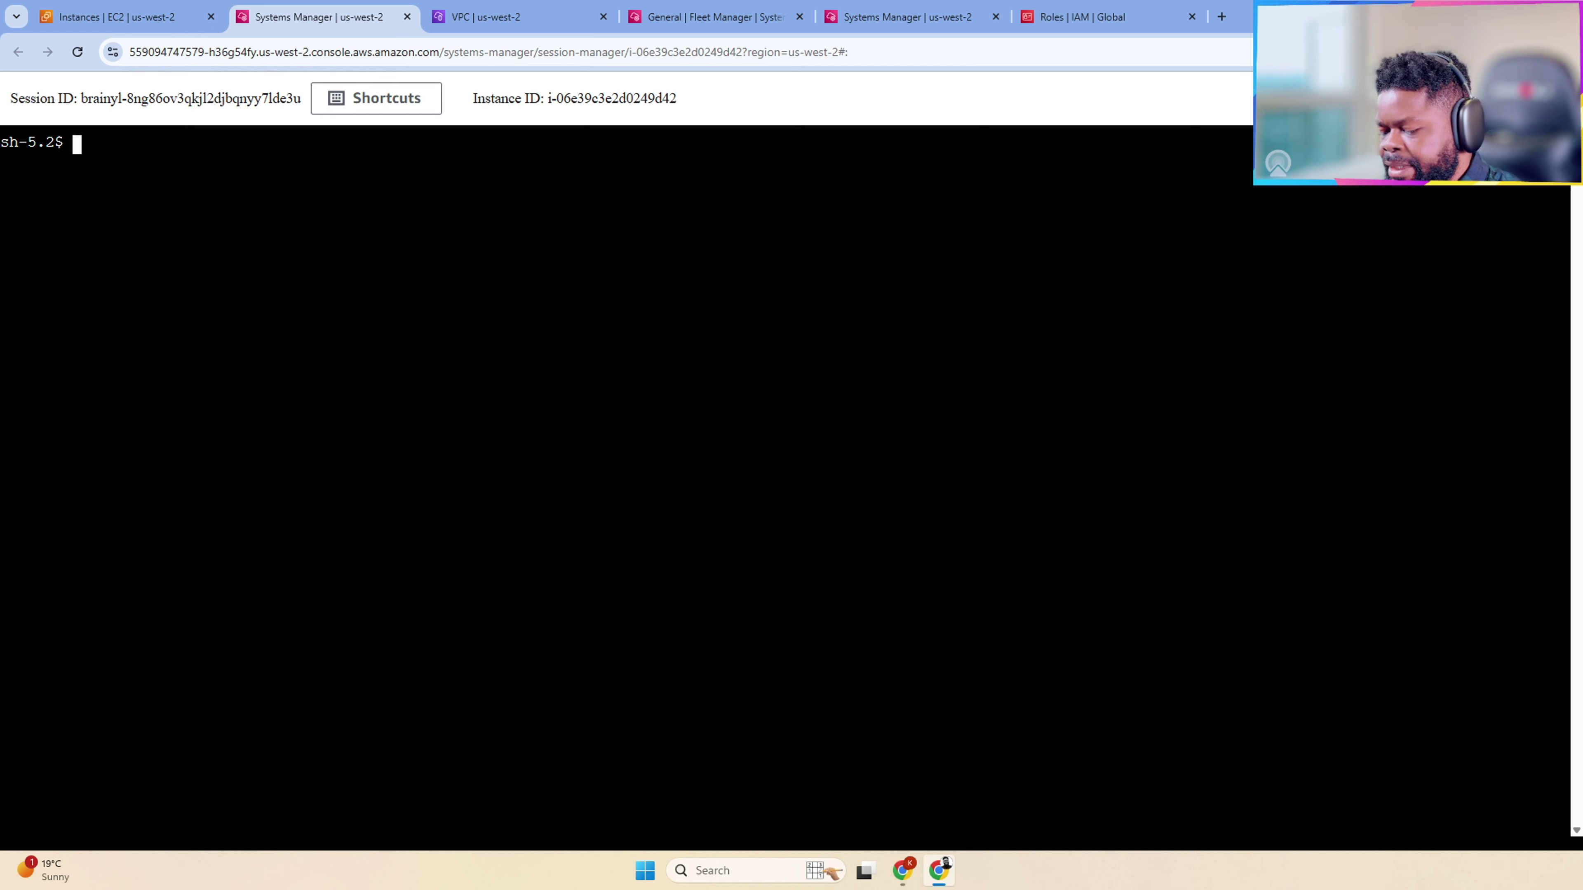
{"action": "type", "text": "su su"}
{"action": "key", "text": "BackSpace"}
{"action": "key", "text": "BackSpace"}
{"action": "key", "text": "BackSpace"}
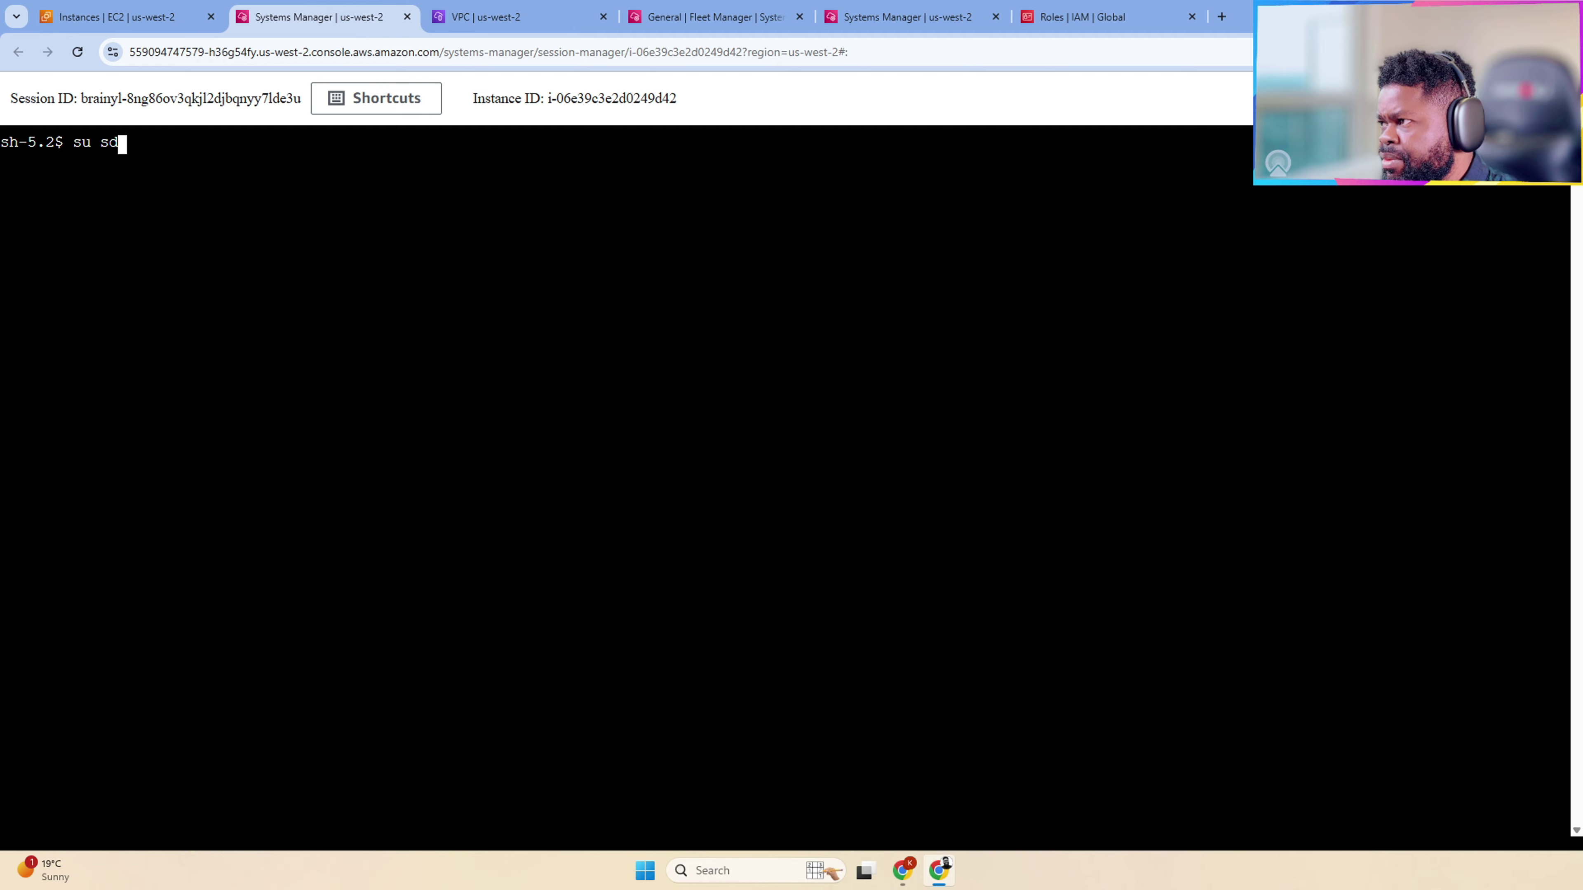
{"action": "type", "text": "do su"}
{"action": "key", "text": "Return"}
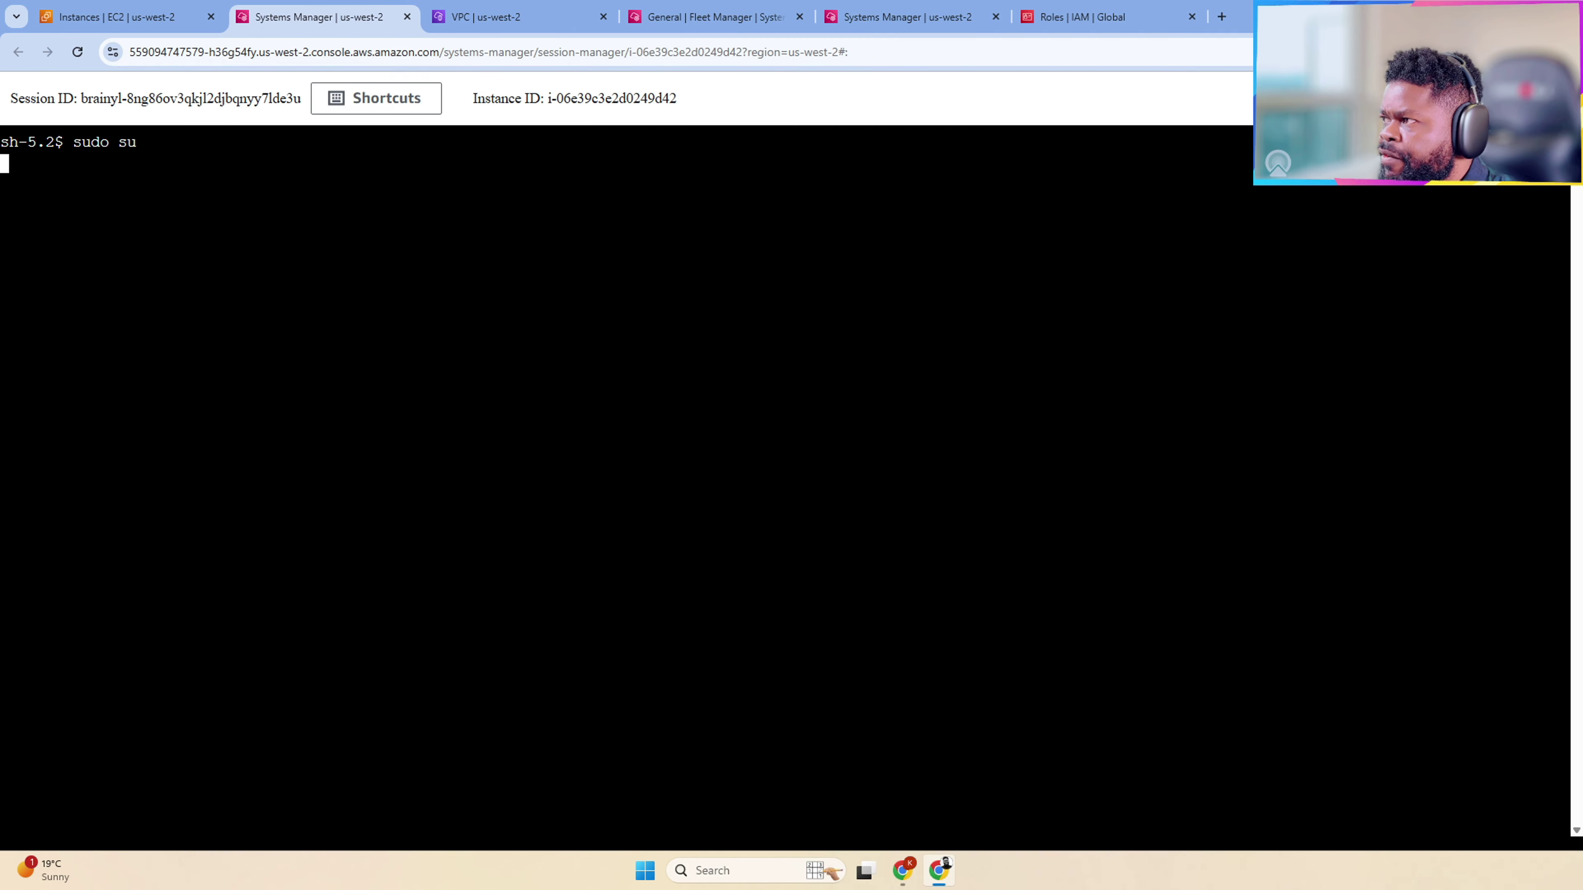
Step: List the current directory's contents with ls and clear the terminal
{"action": "type", "text": "cl"}
{"action": "key", "text": "BackSpace"}
{"action": "key", "text": "BackSpace"}
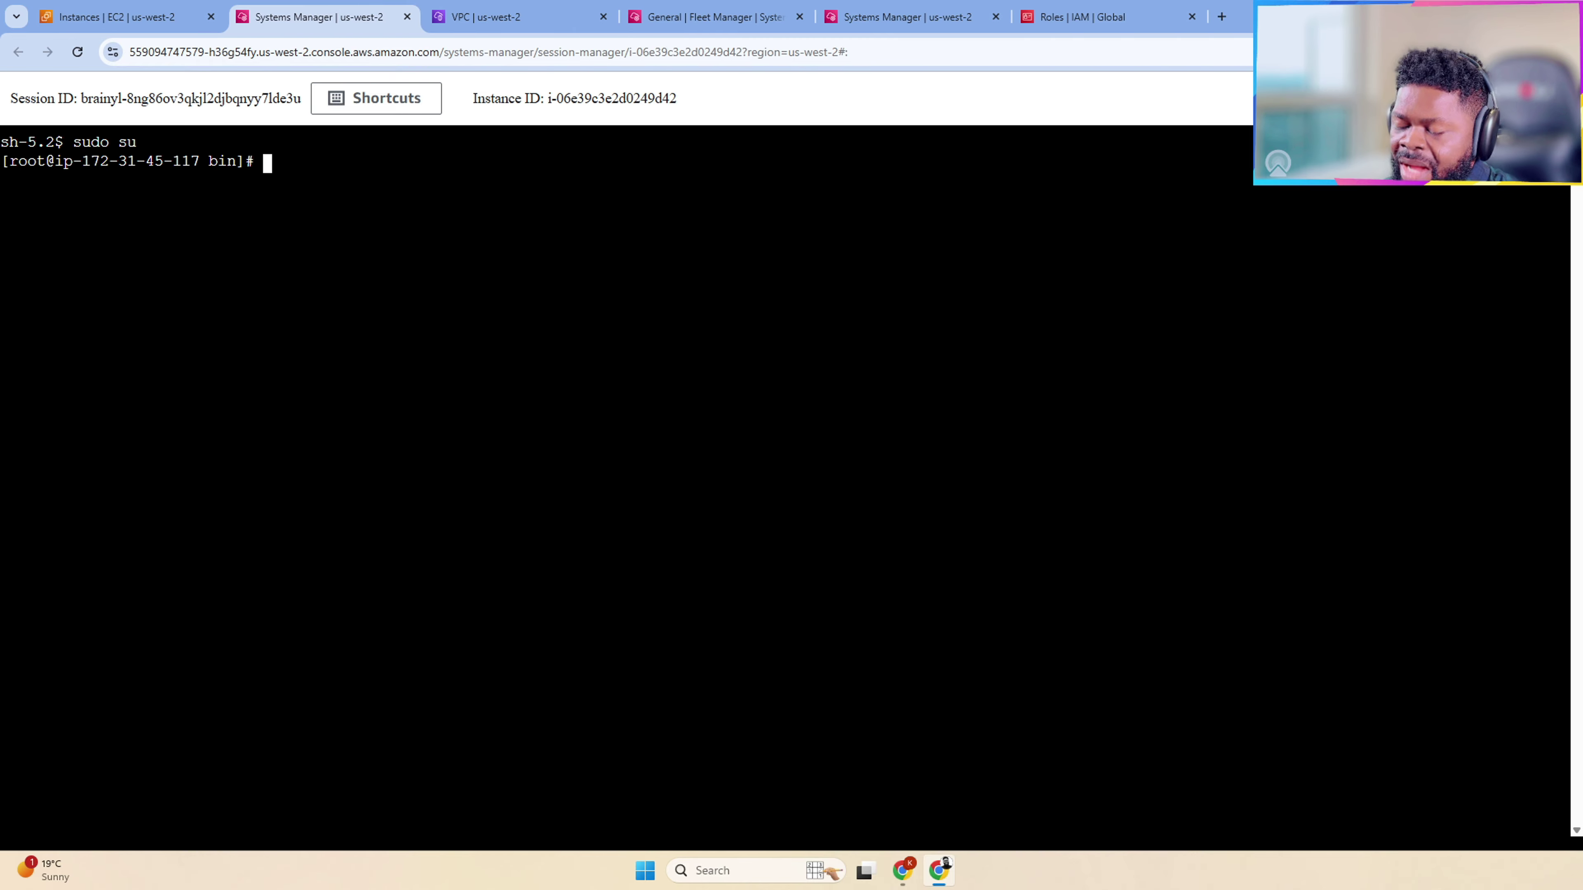
{"action": "type", "text": "ls"}
{"action": "key", "text": "Return"}
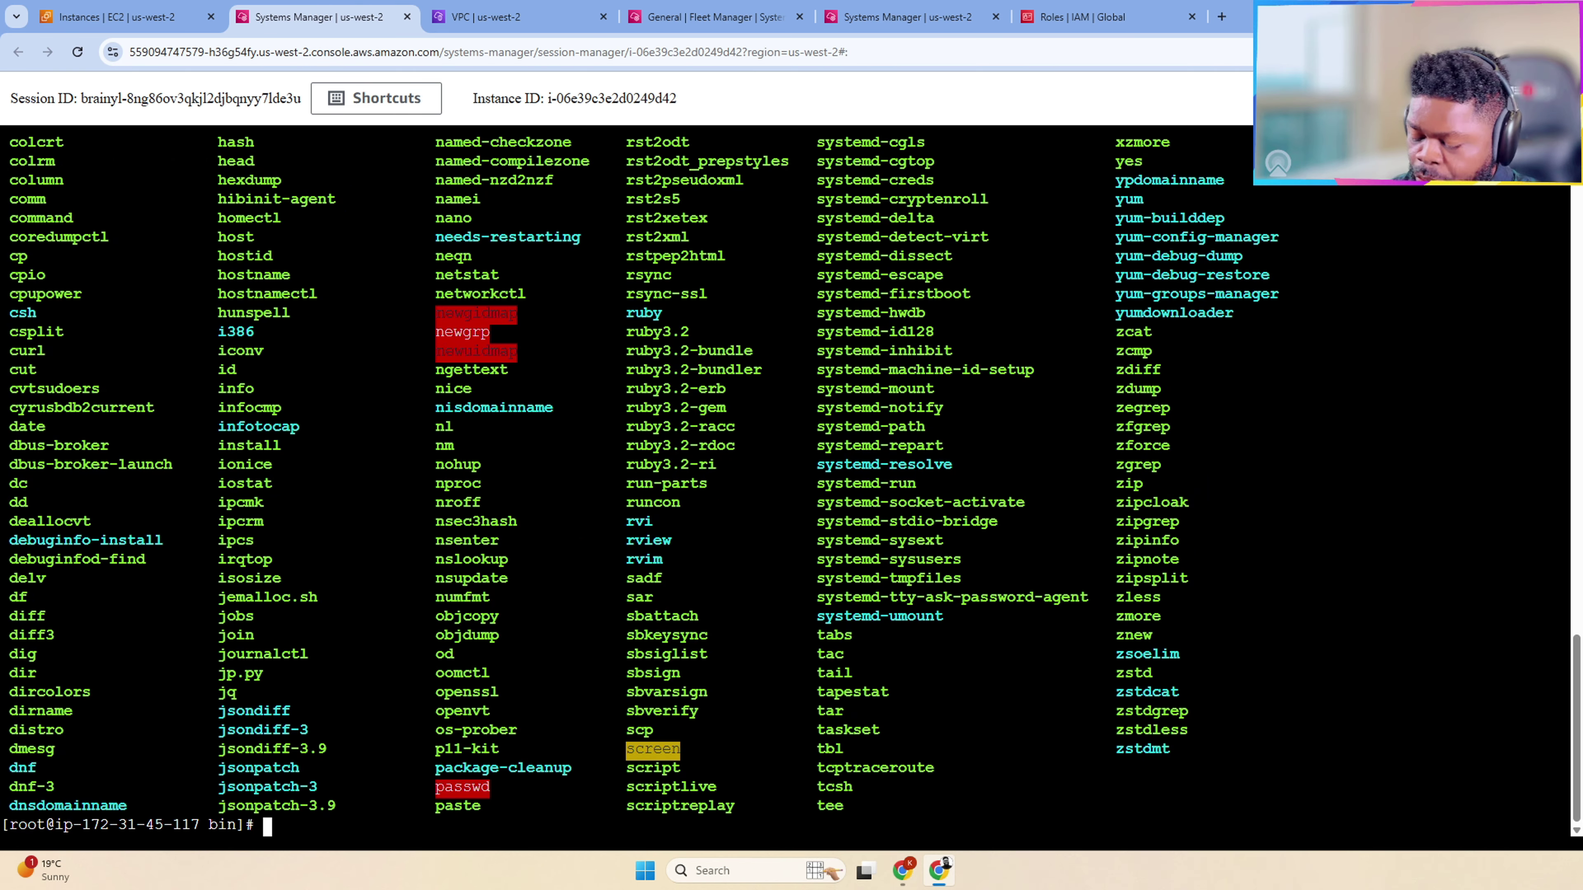
{"action": "type", "text": "clear"}
{"action": "key", "text": "Return"}
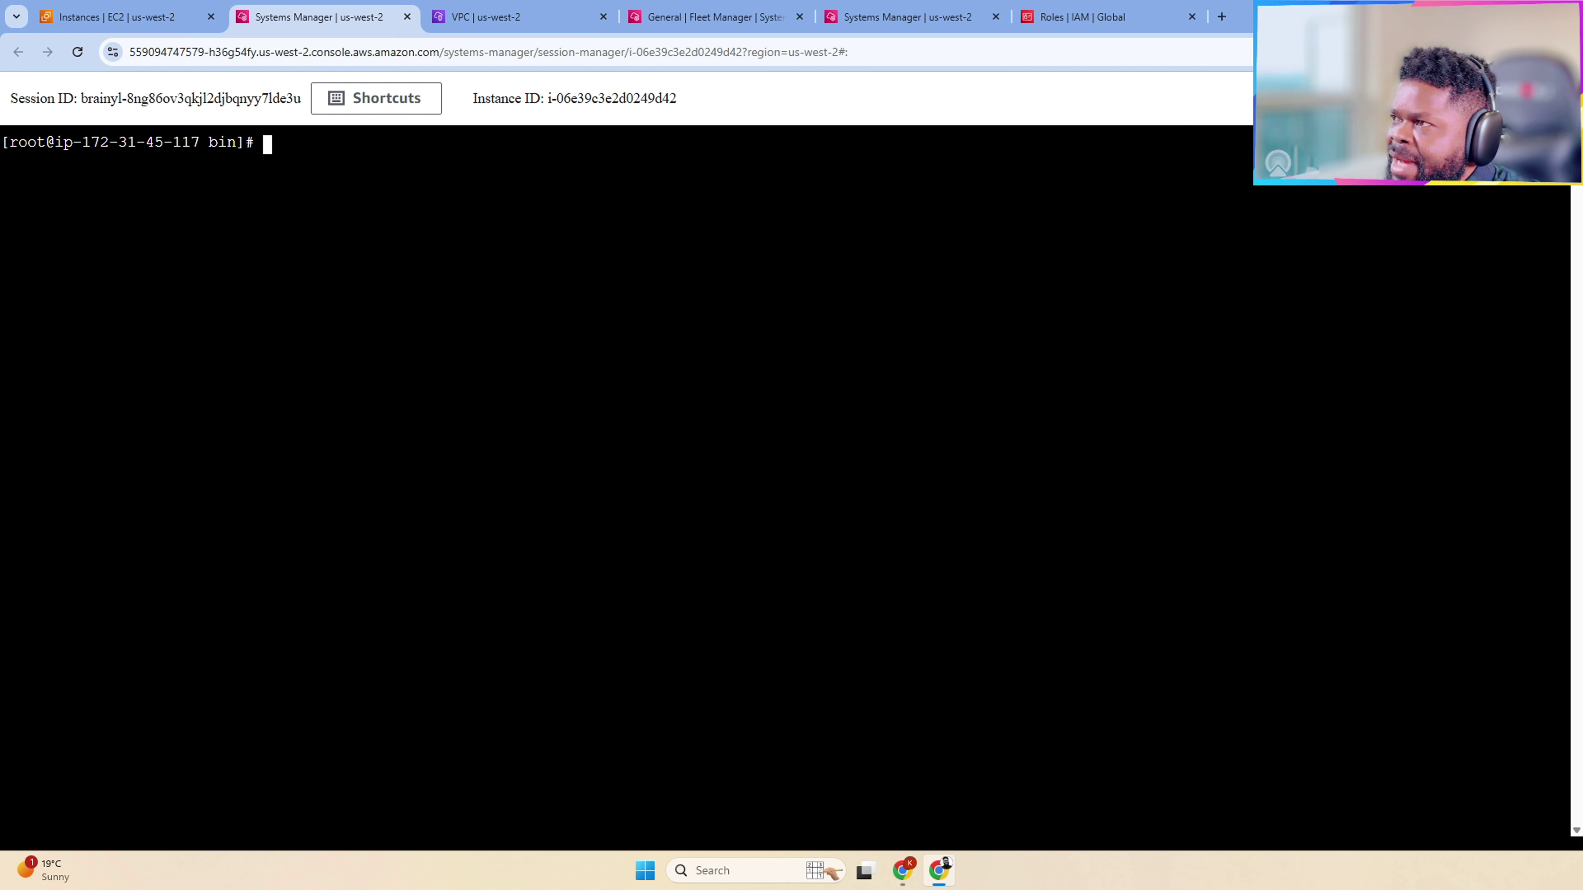
Step: In the IAM tab, sort the roles by most recent last activity and open AWSServiceRoleForAmazonSSM to review it
{"action": "left_click", "coordinate": [875, 10]}
{"action": "left_click", "coordinate": [1072, 17]}
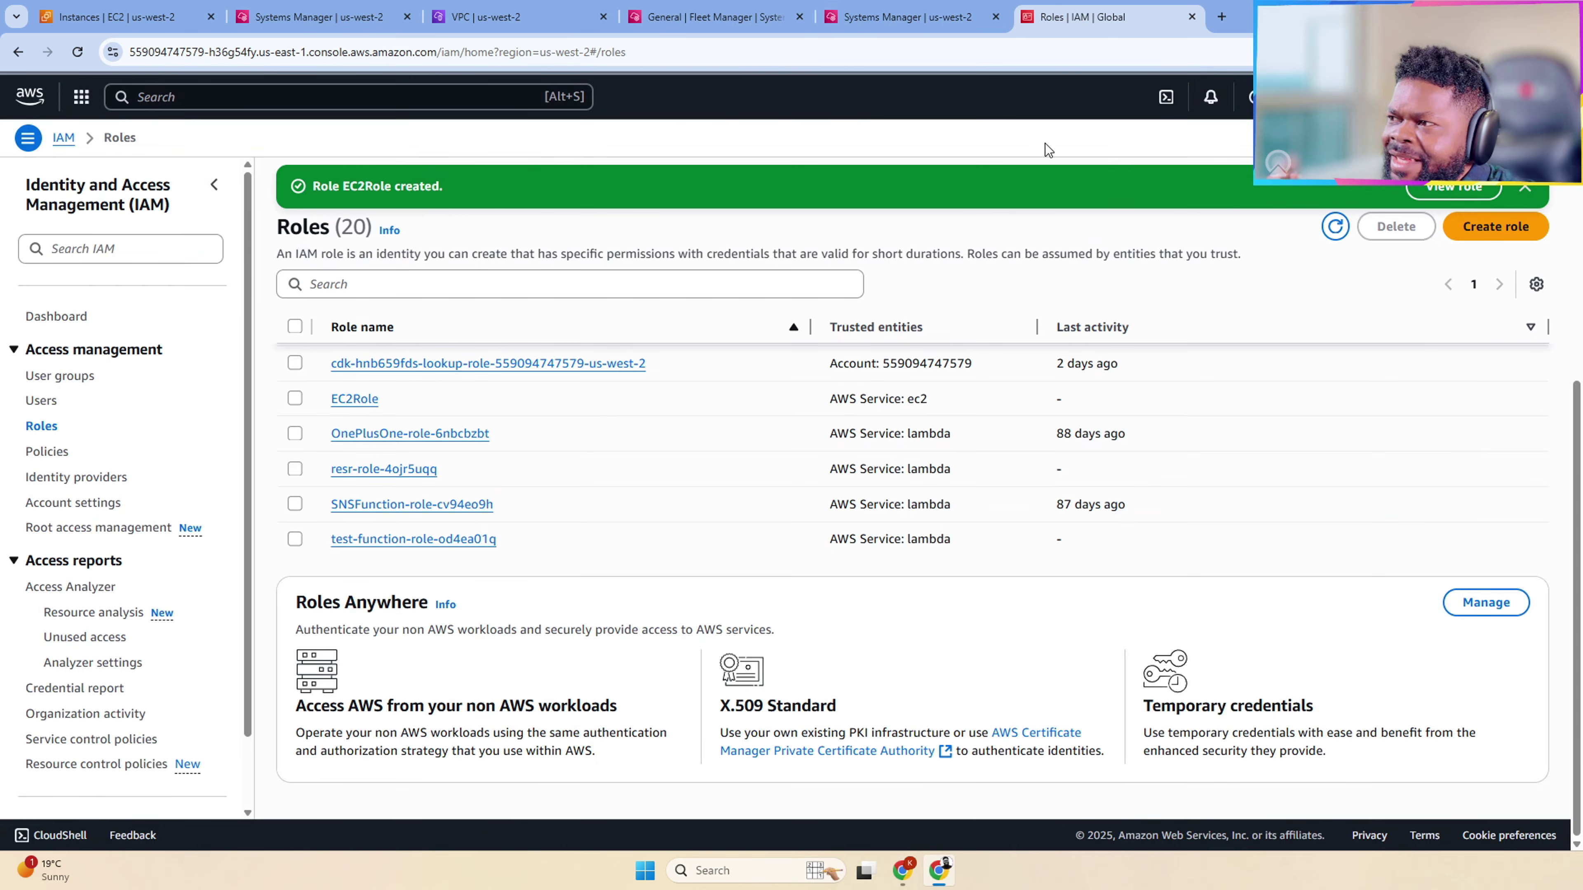
{"action": "scroll", "coordinate": [743, 435], "scroll_direction": "up", "scroll_amount": 5}
{"action": "scroll", "coordinate": [744, 435], "scroll_direction": "up", "scroll_amount": 3}
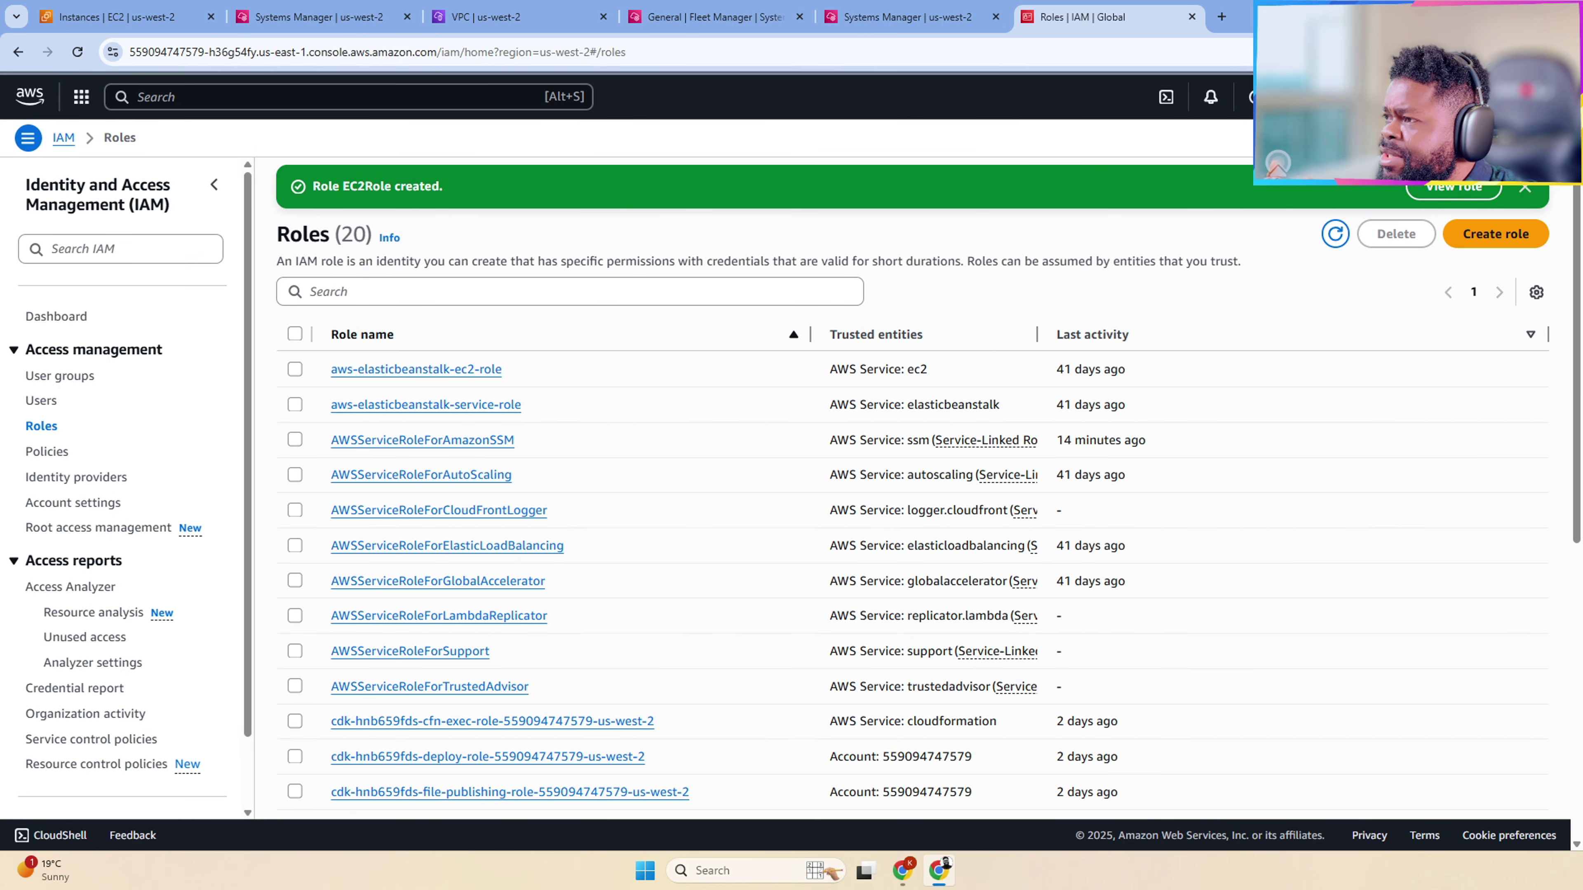
{"action": "left_click", "coordinate": [1085, 346]}
{"action": "left_click", "coordinate": [1084, 346]}
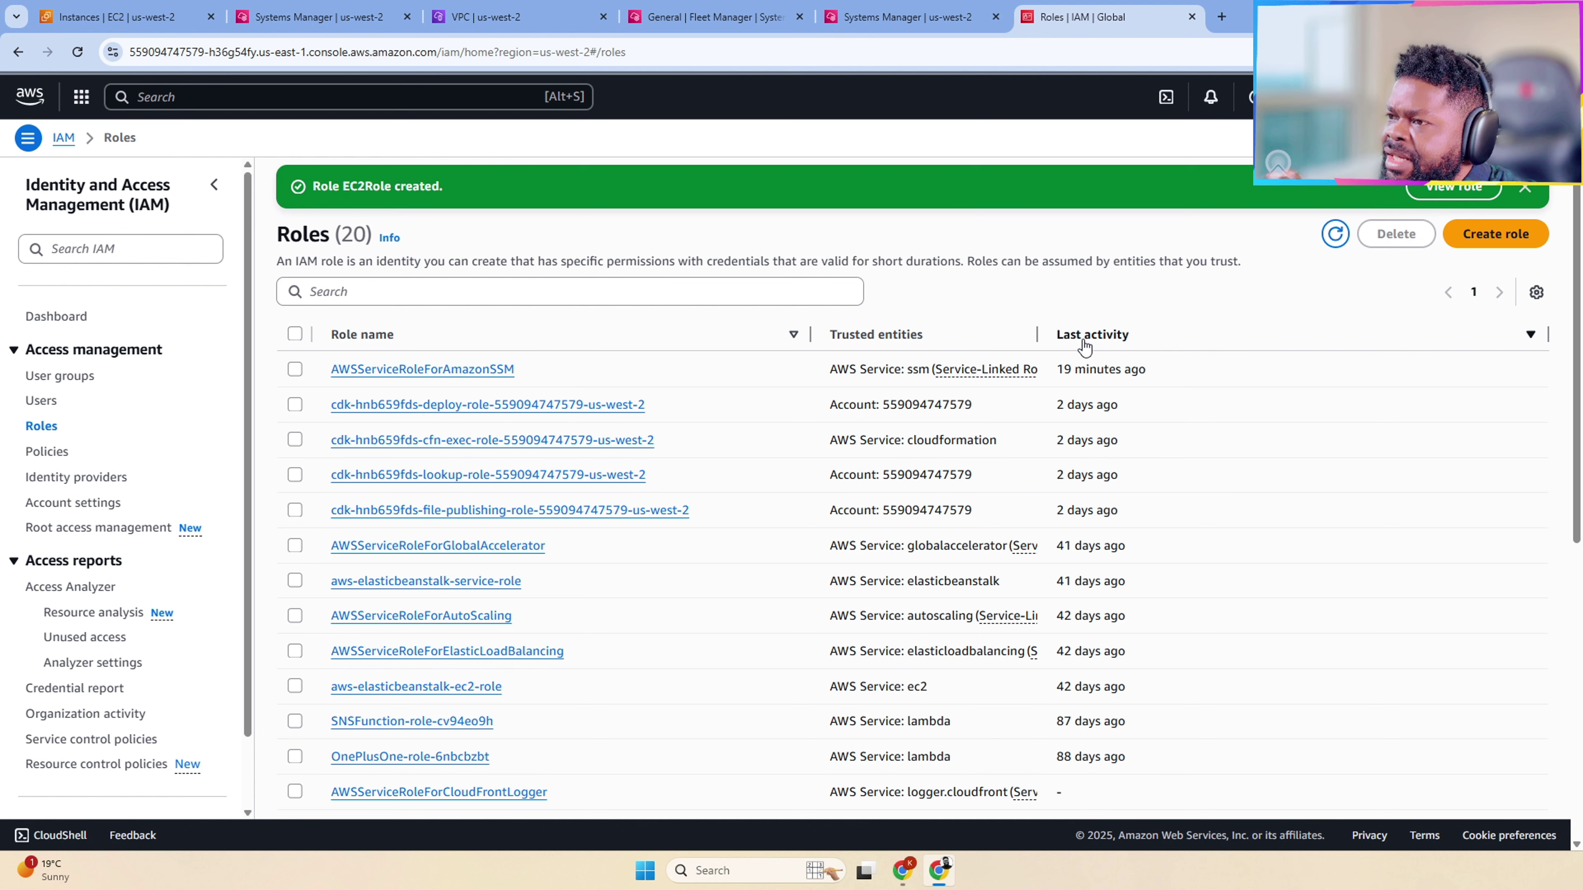
{"action": "left_click", "coordinate": [477, 369]}
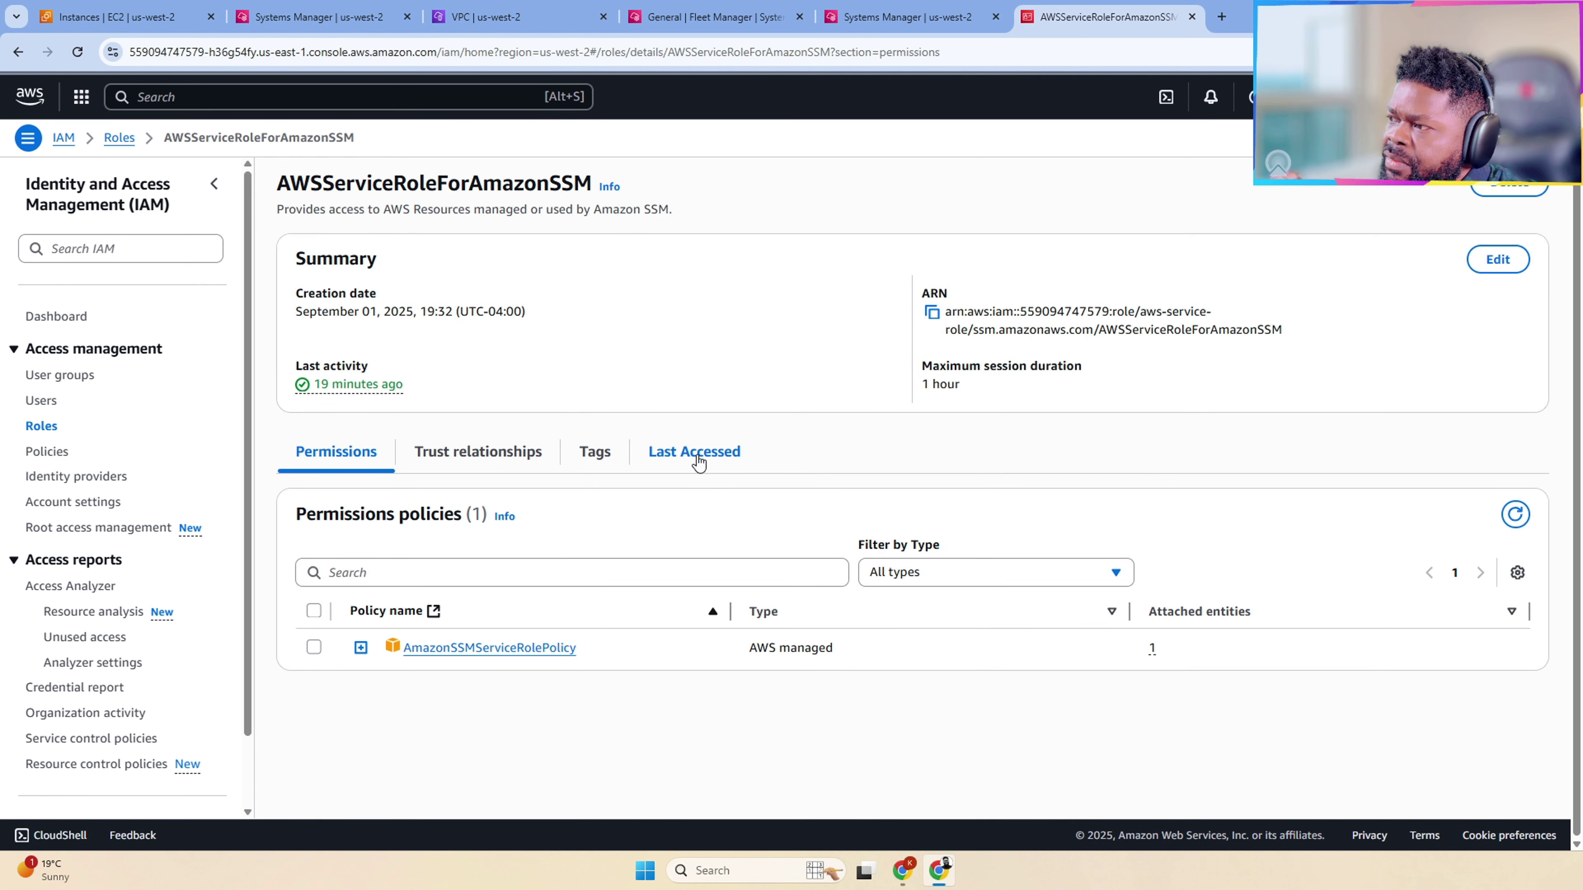
Step: Return to the roles list and review the permissions policies attached to EC2Role
{"action": "left_click", "coordinate": [119, 137]}
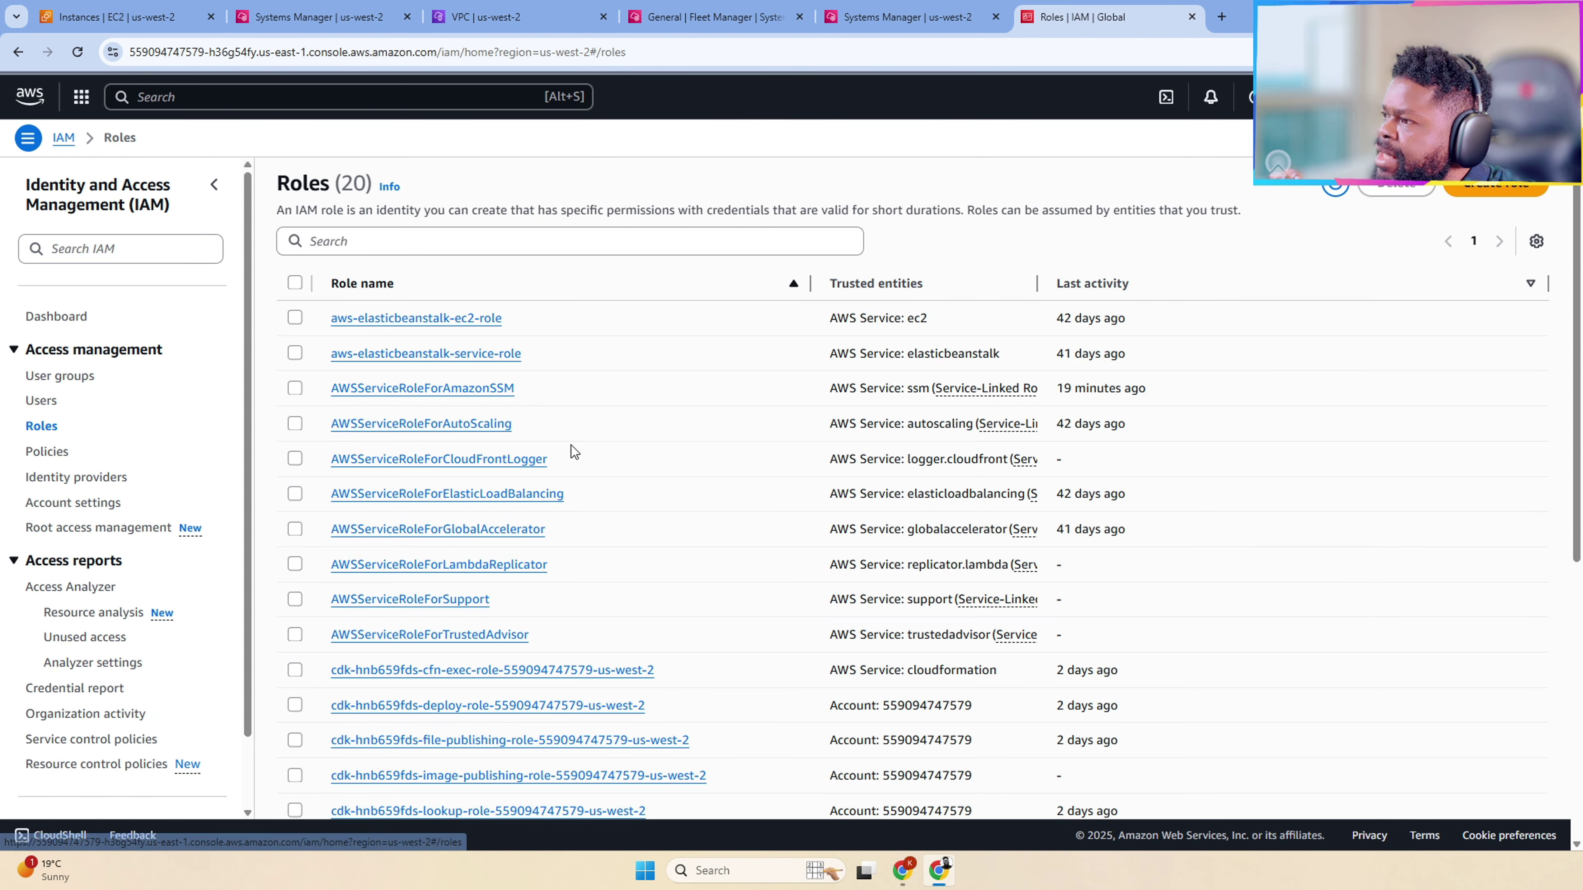
{"action": "scroll", "coordinate": [715, 521], "scroll_direction": "down", "scroll_amount": 6}
{"action": "scroll", "coordinate": [715, 522], "scroll_direction": "up", "scroll_amount": 1}
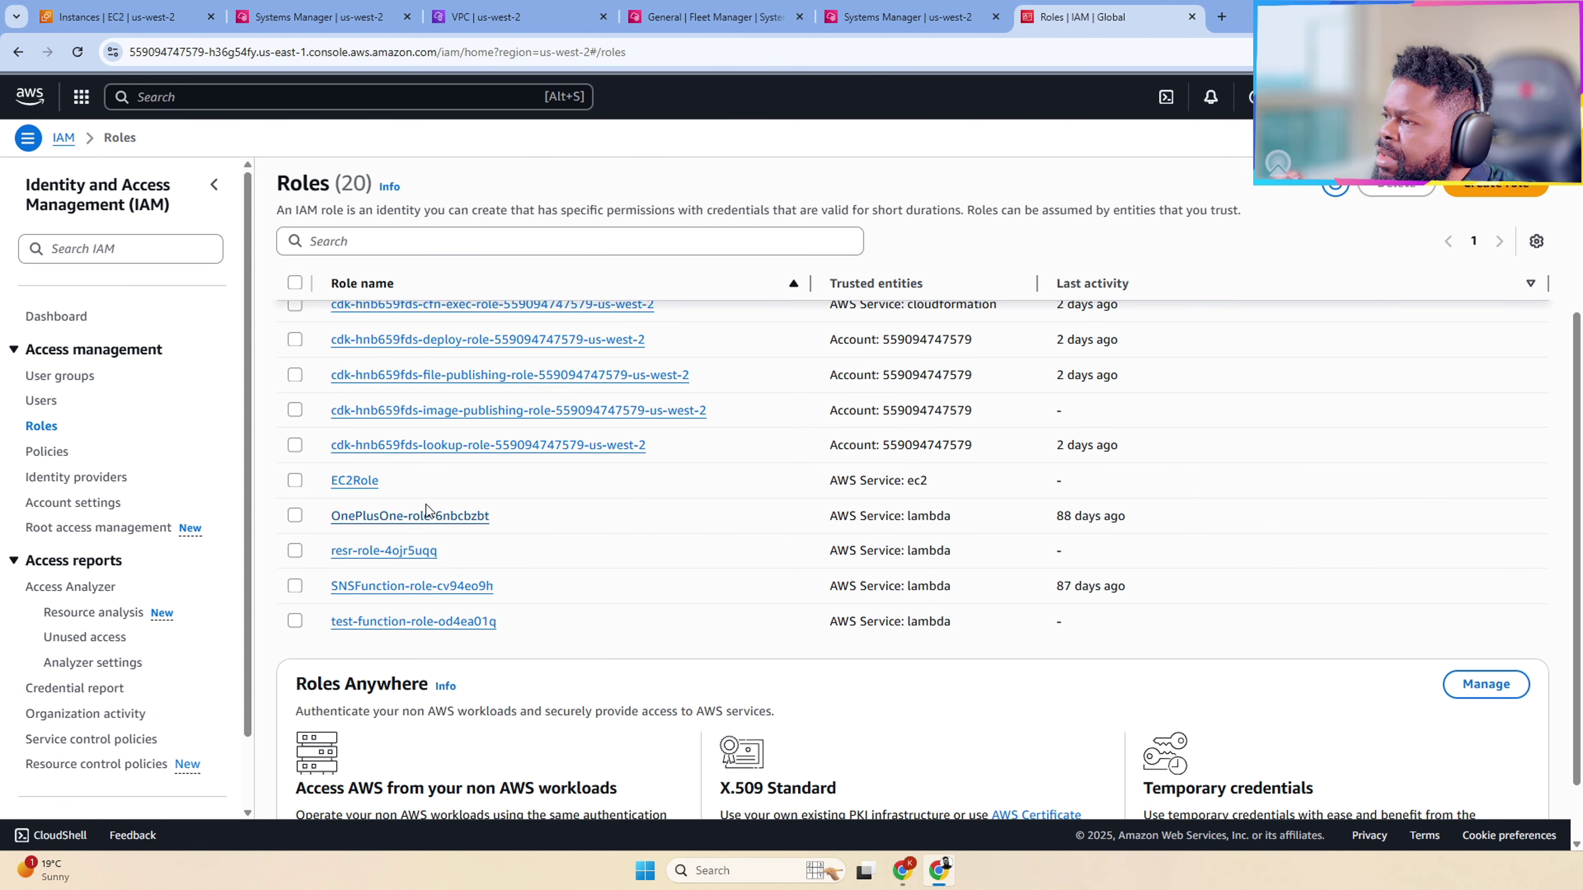
{"action": "left_click", "coordinate": [353, 477]}
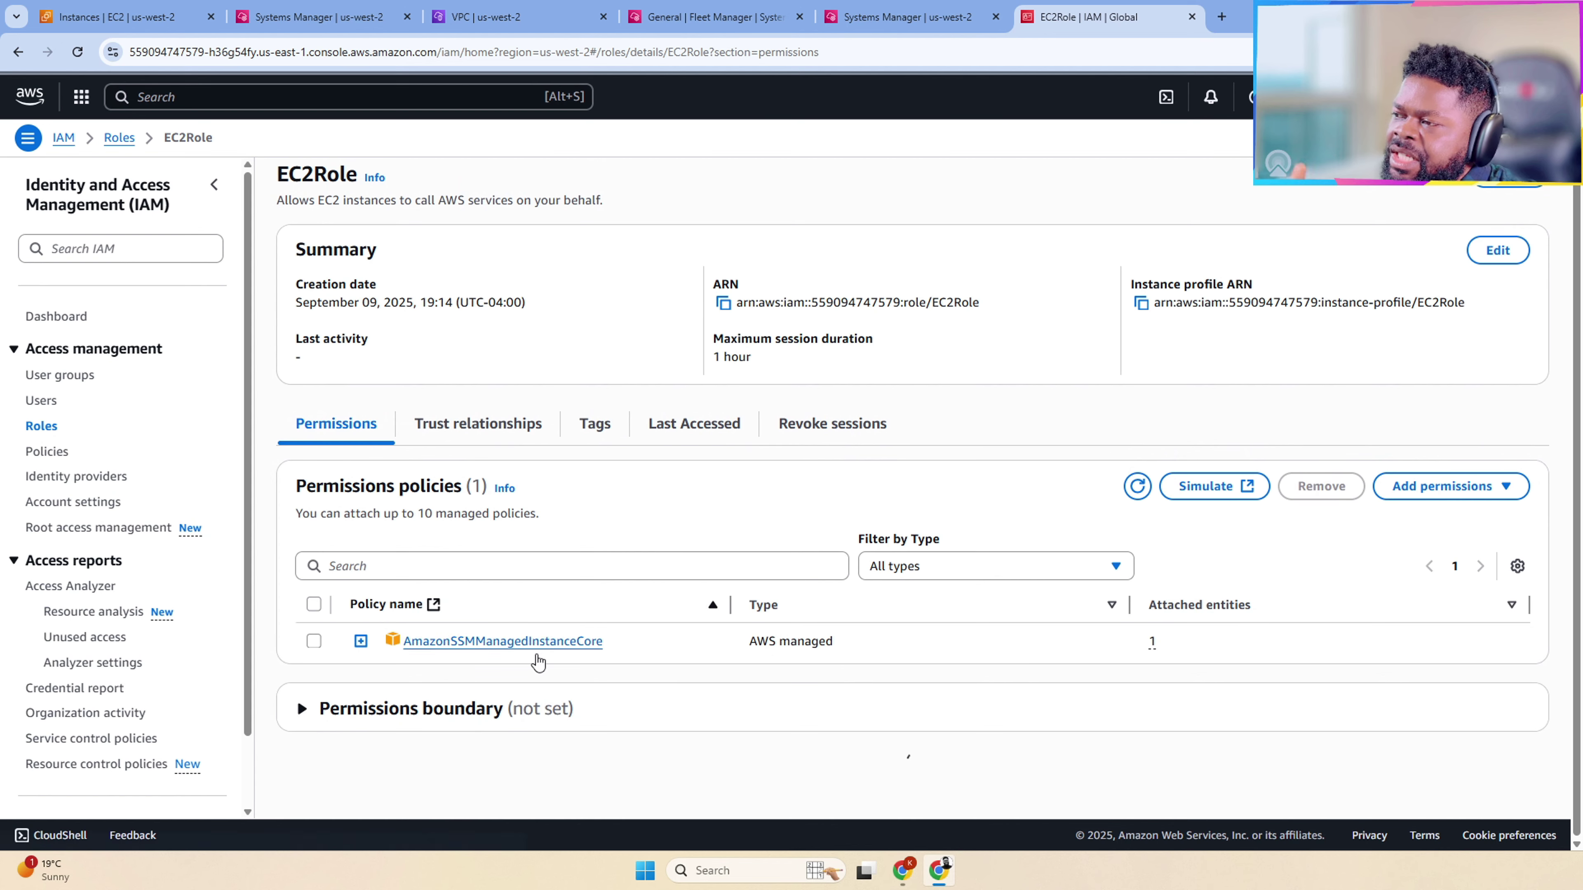
{"action": "scroll", "coordinate": [583, 658], "scroll_direction": "down", "scroll_amount": 3}
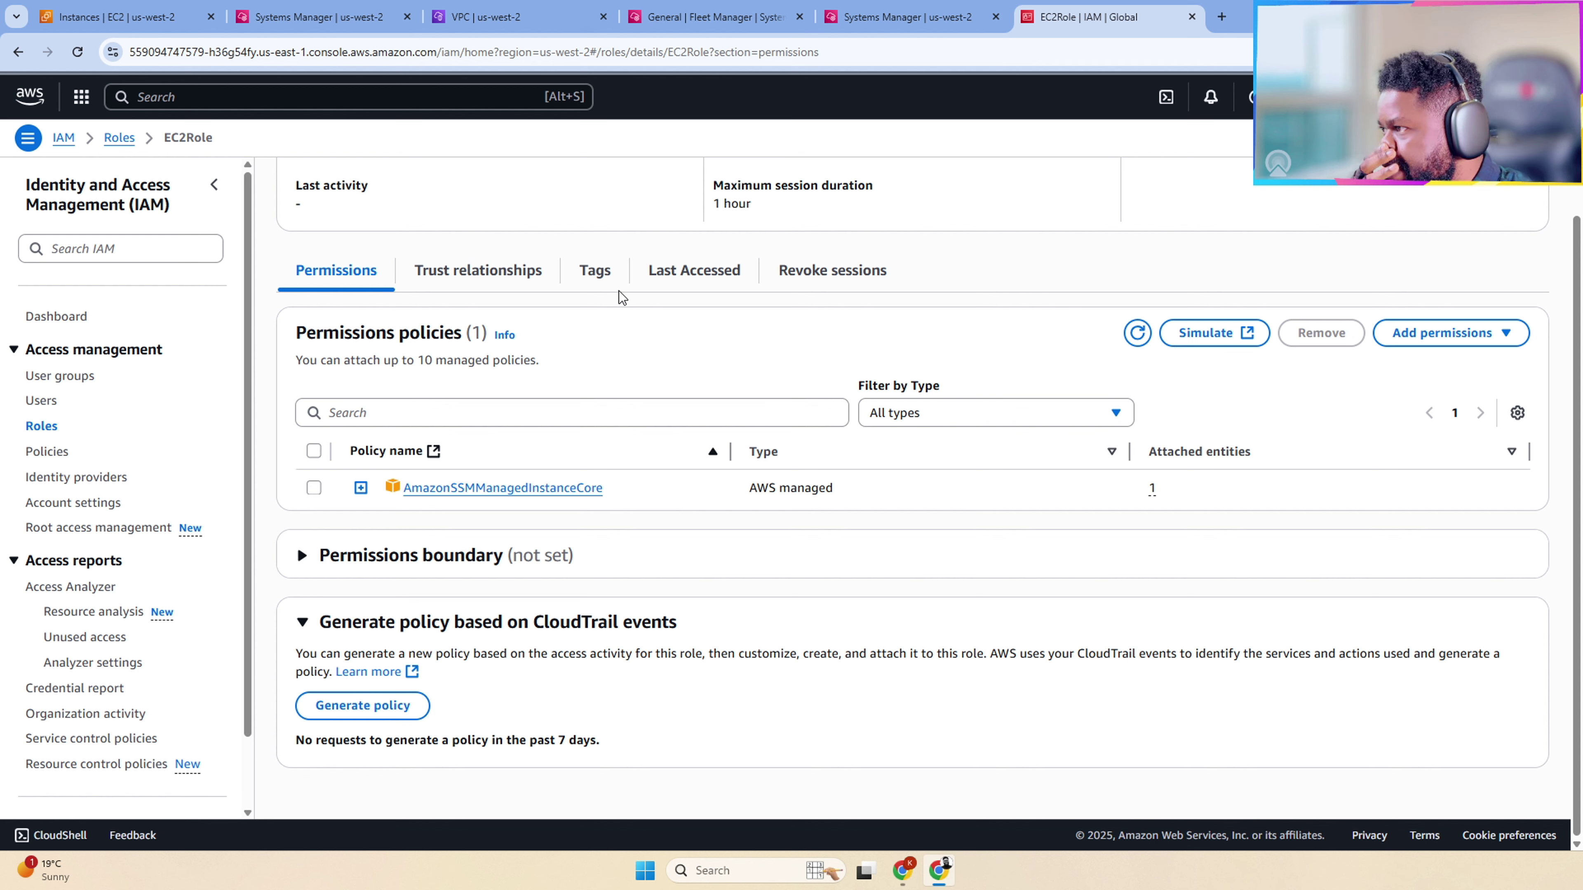
Step: Open MyWebServer's Session Manager connection page from its EC2 instance details and check the terminal sessions in the other tabs
{"action": "left_click", "coordinate": [181, 23]}
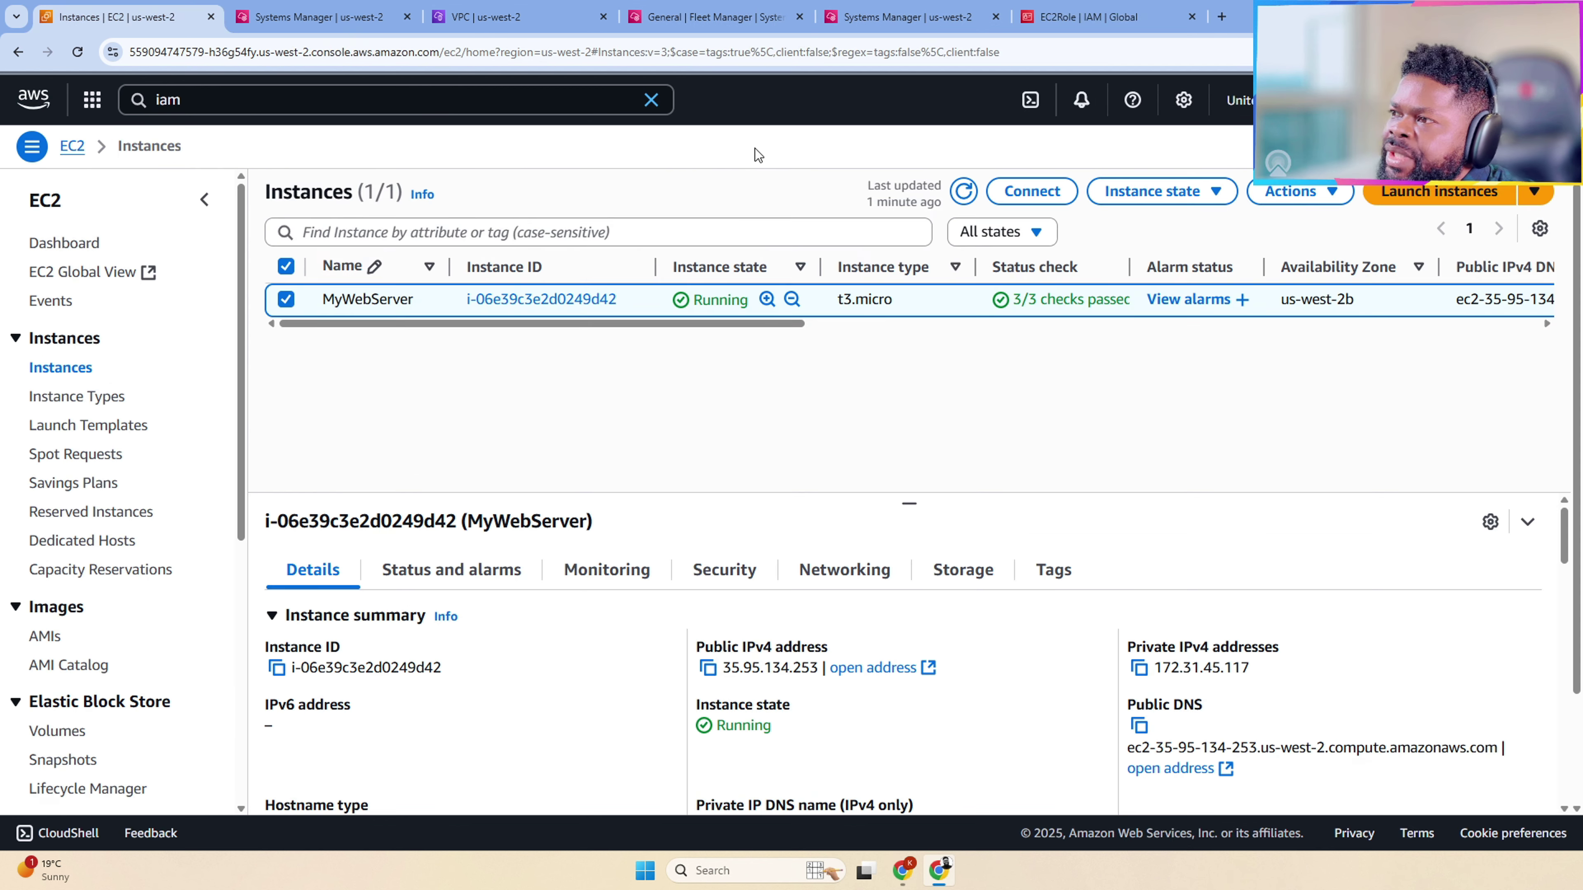
{"action": "left_click", "coordinate": [562, 306]}
{"action": "left_click", "coordinate": [1238, 226]}
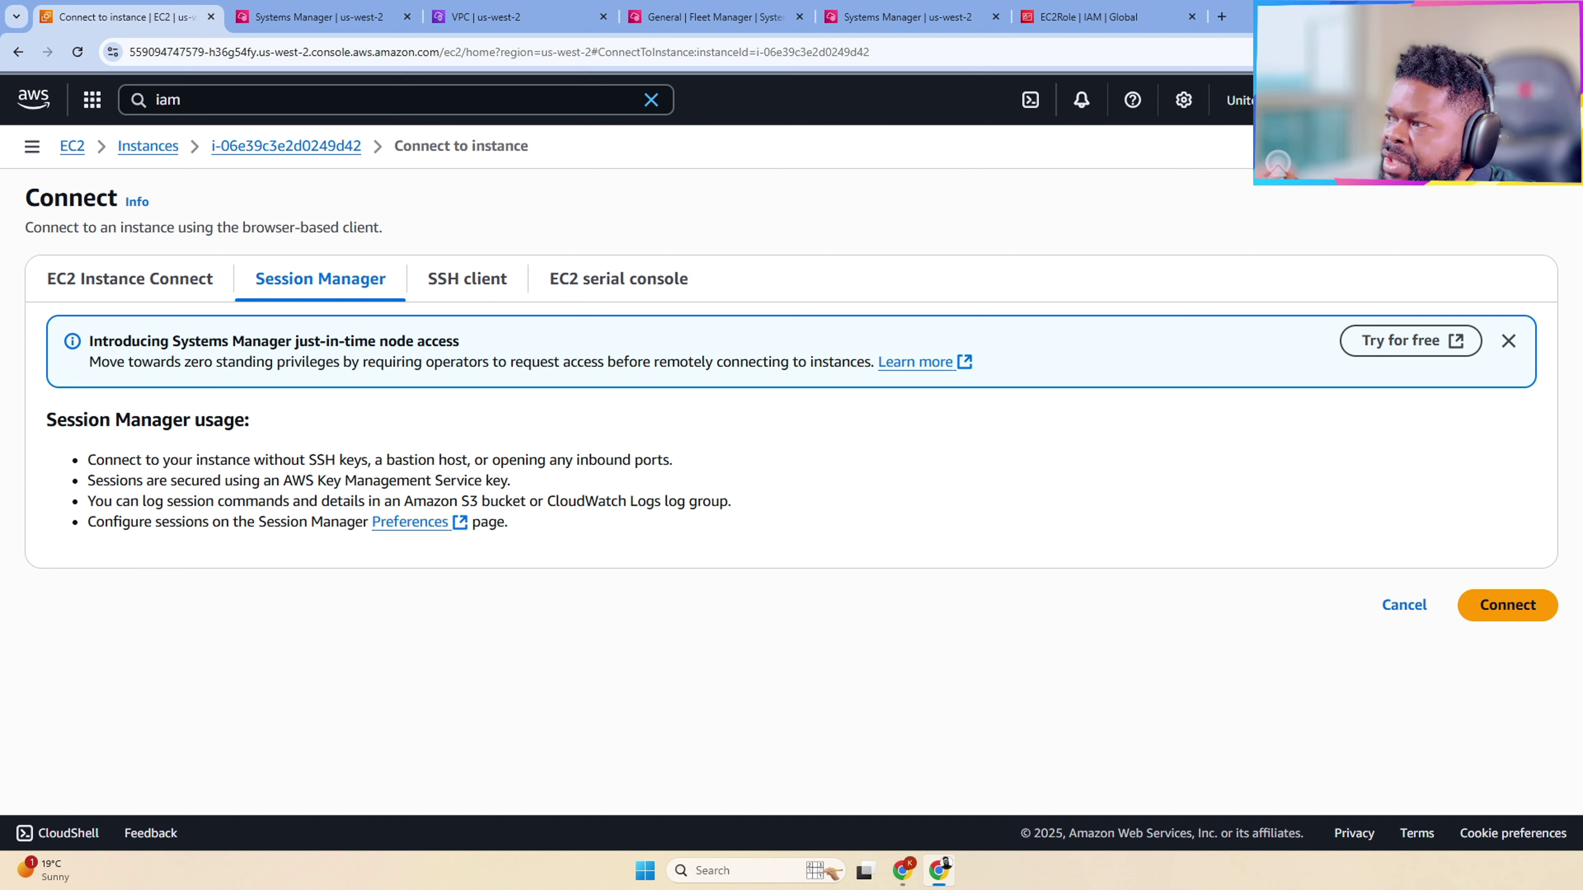
{"action": "left_click", "coordinate": [302, 29]}
{"action": "left_click", "coordinate": [152, 25]}
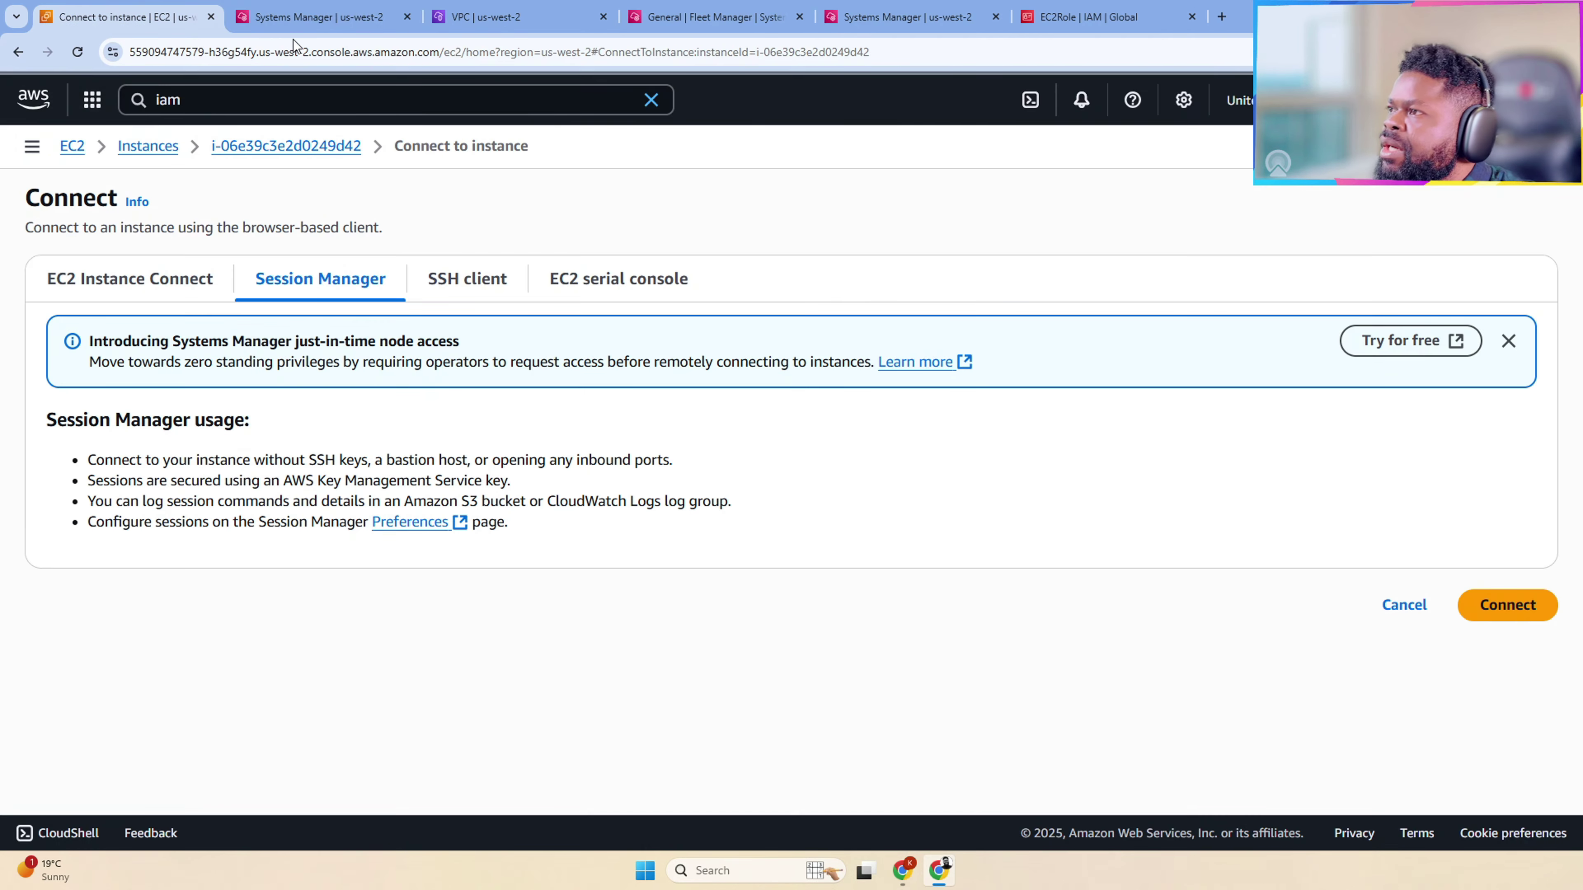
{"action": "left_click", "coordinate": [842, 25]}
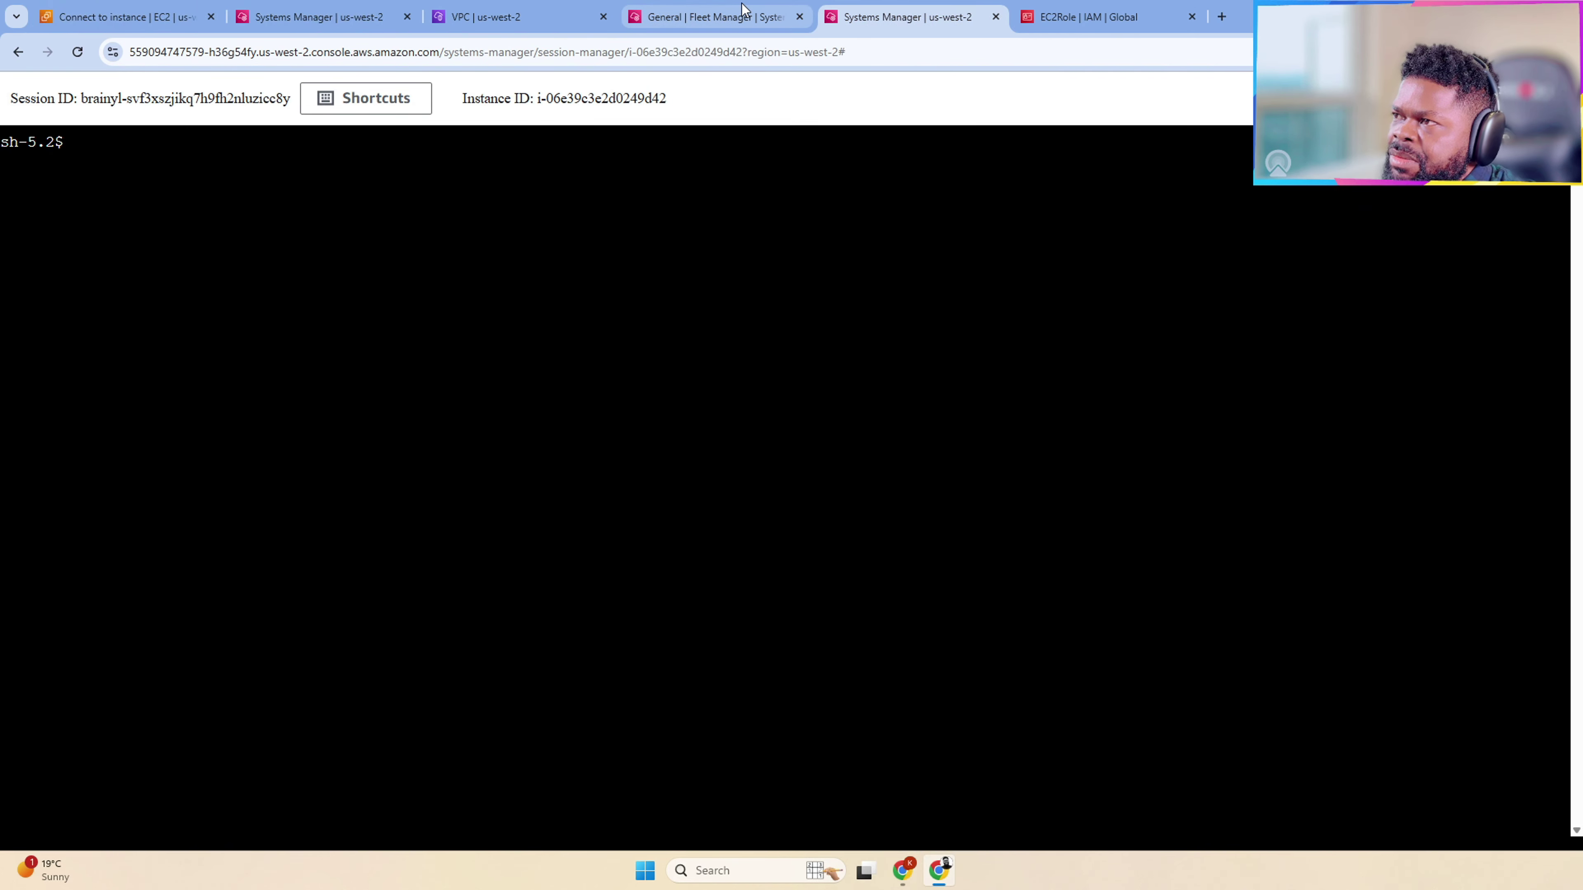
Step: From the Fleet Manager tab, go to Session Manager and start a new session with MyWebServer as the target instance
{"action": "left_click", "coordinate": [742, 10]}
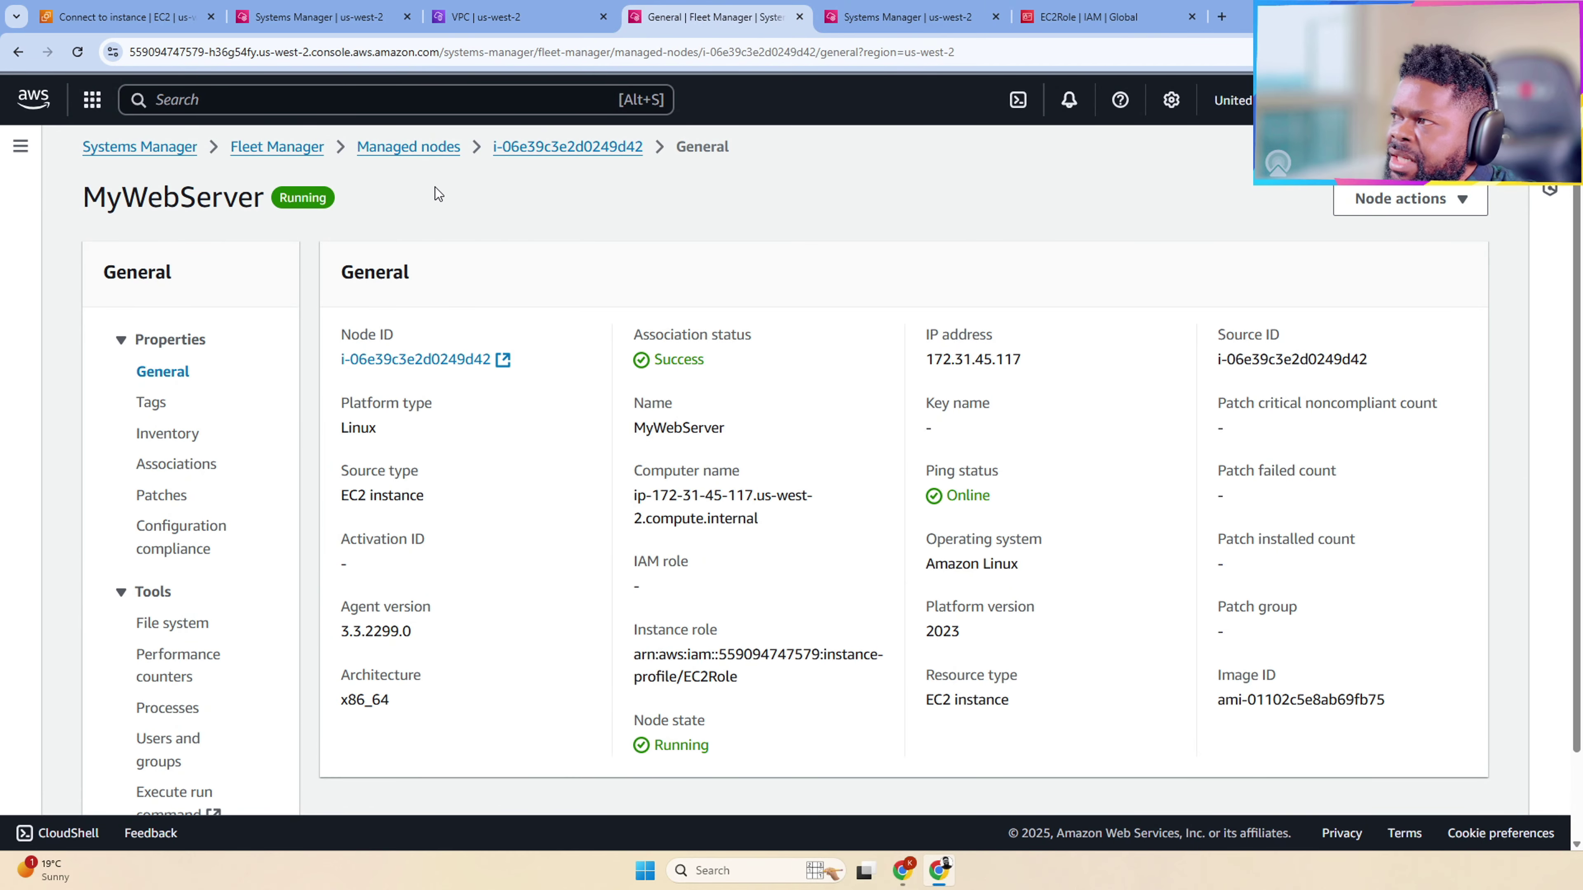
{"action": "left_click", "coordinate": [22, 146]}
{"action": "scroll", "coordinate": [250, 433], "scroll_direction": "down", "scroll_amount": 3}
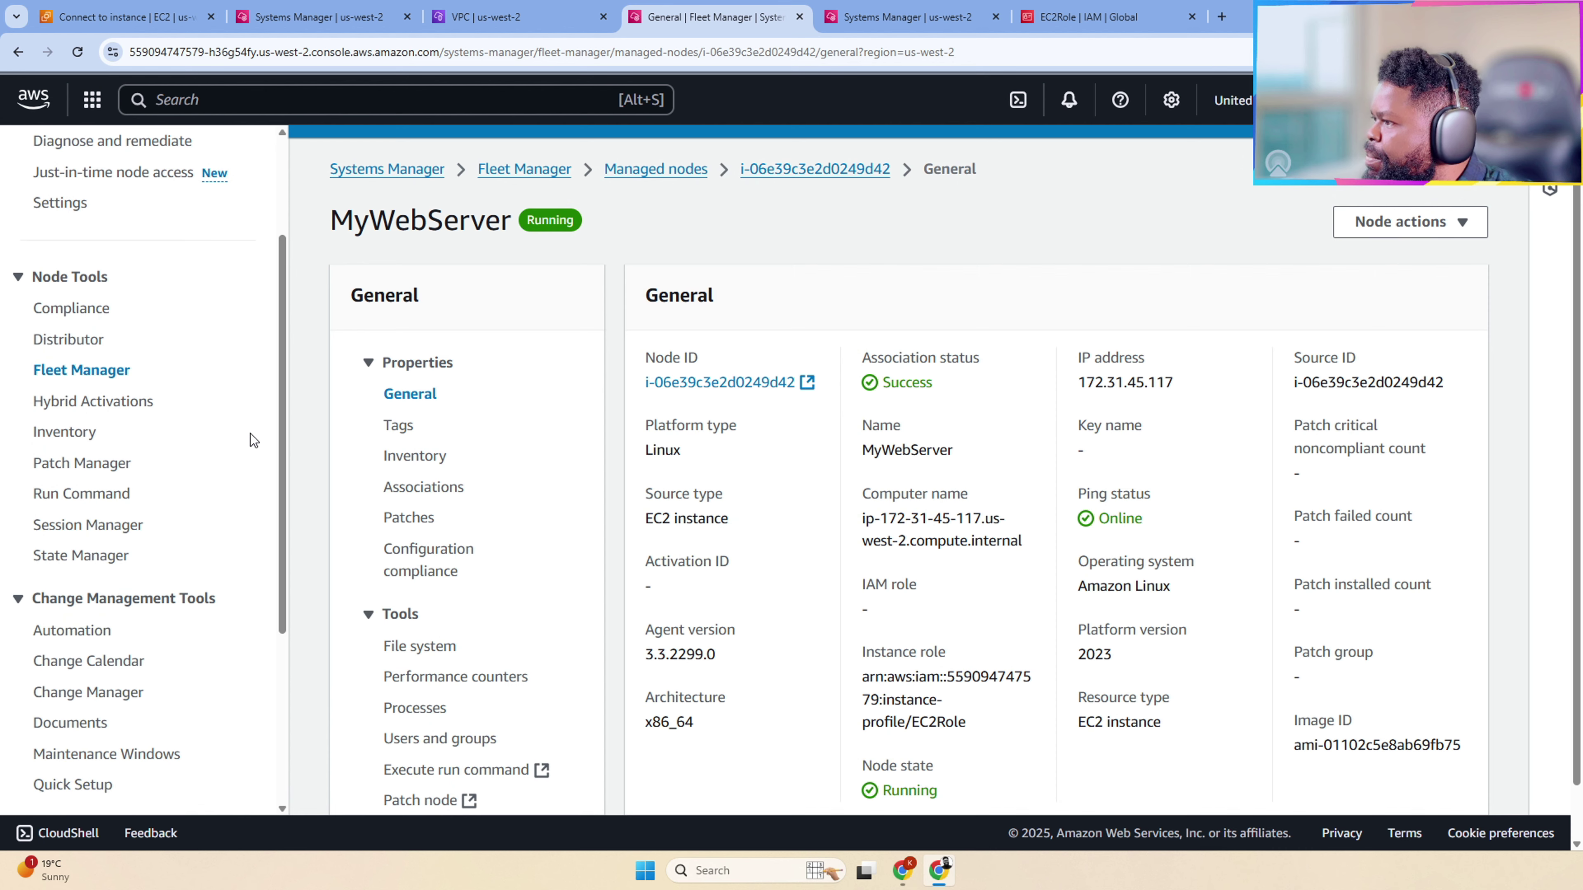
{"action": "left_click", "coordinate": [105, 519]}
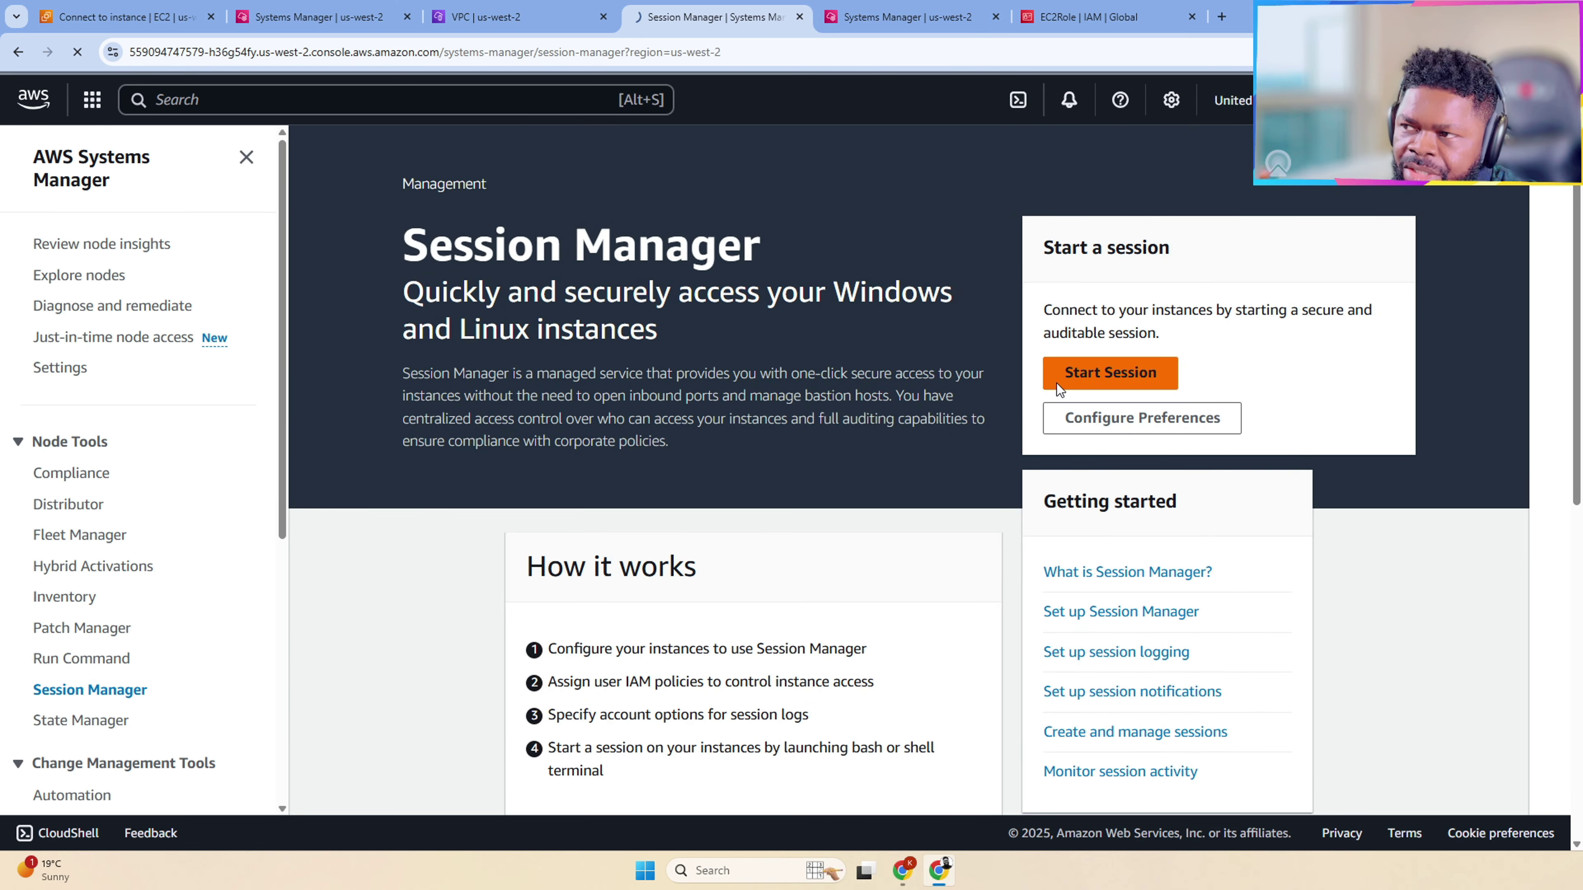
{"action": "left_click", "coordinate": [1058, 384]}
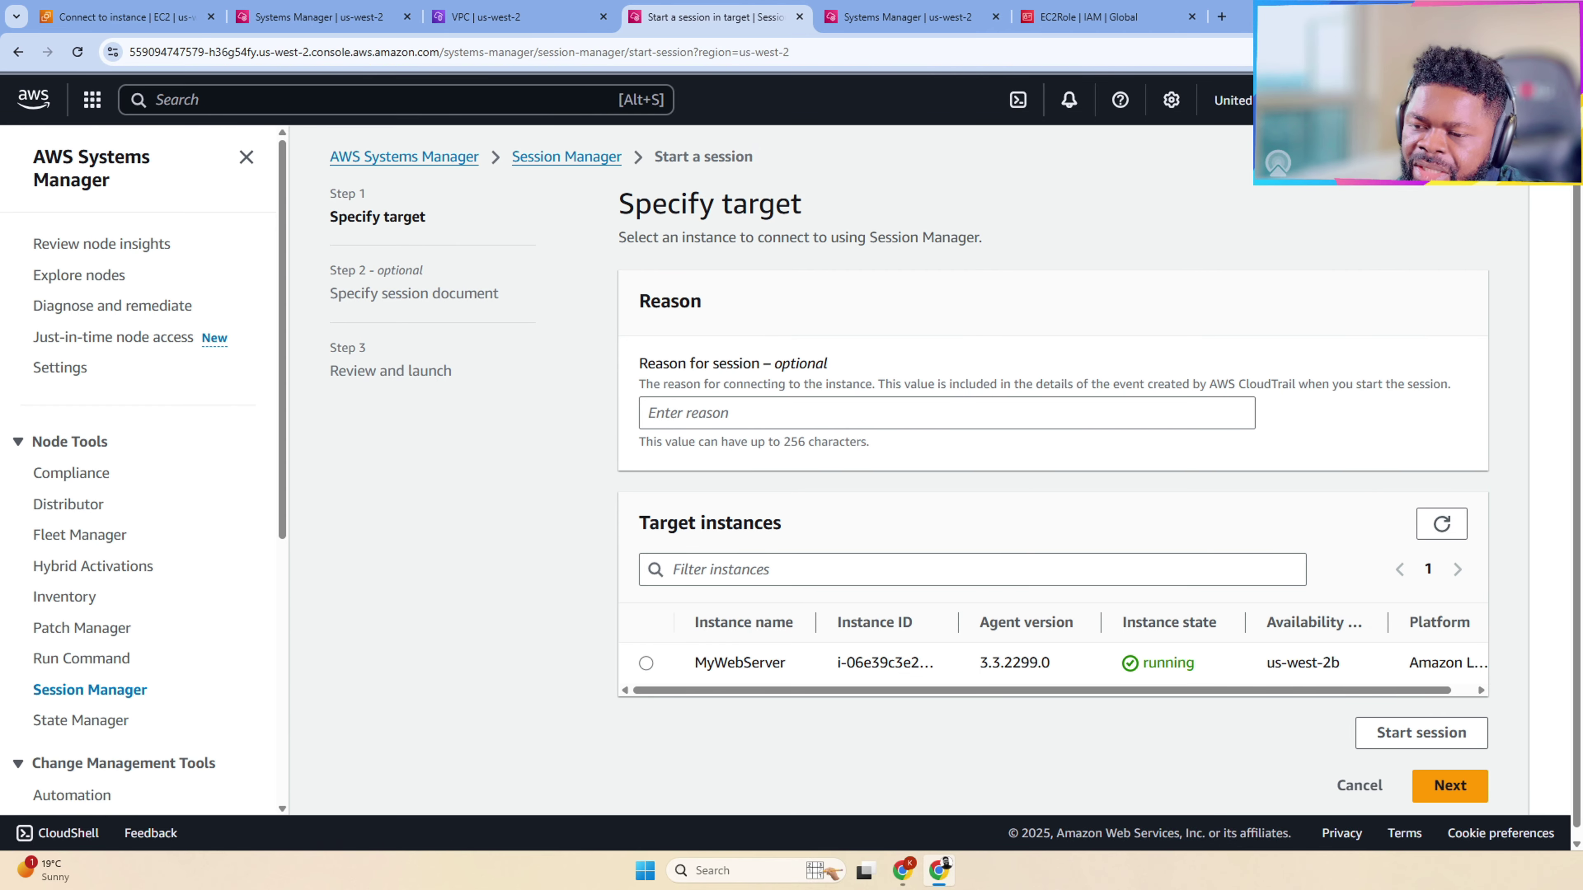
{"action": "left_click", "coordinate": [646, 662]}
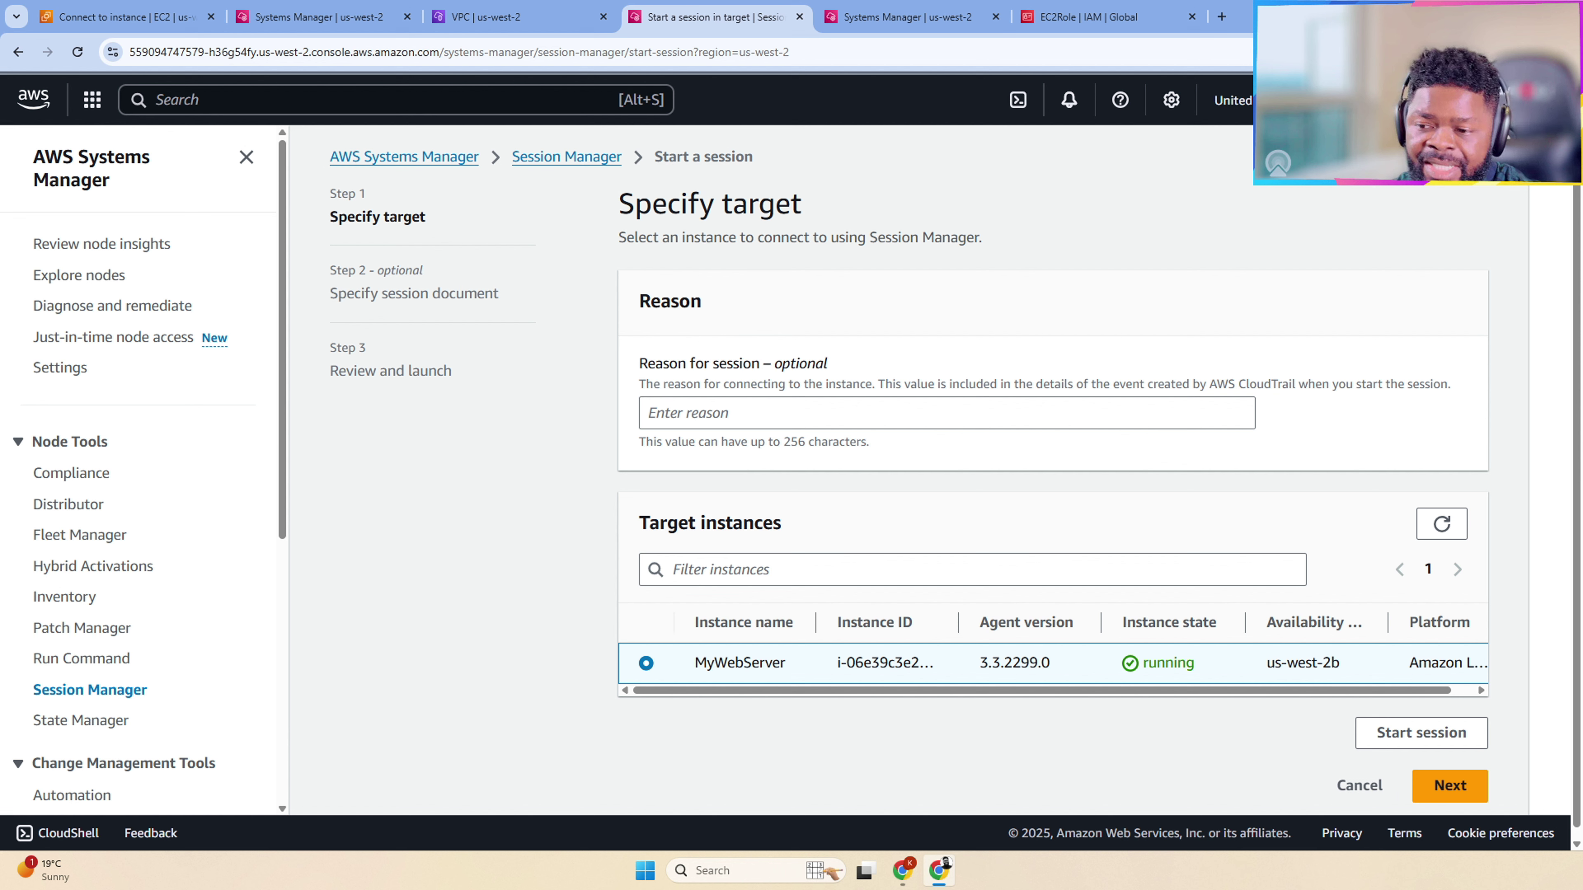
{"action": "left_click", "coordinate": [1418, 734]}
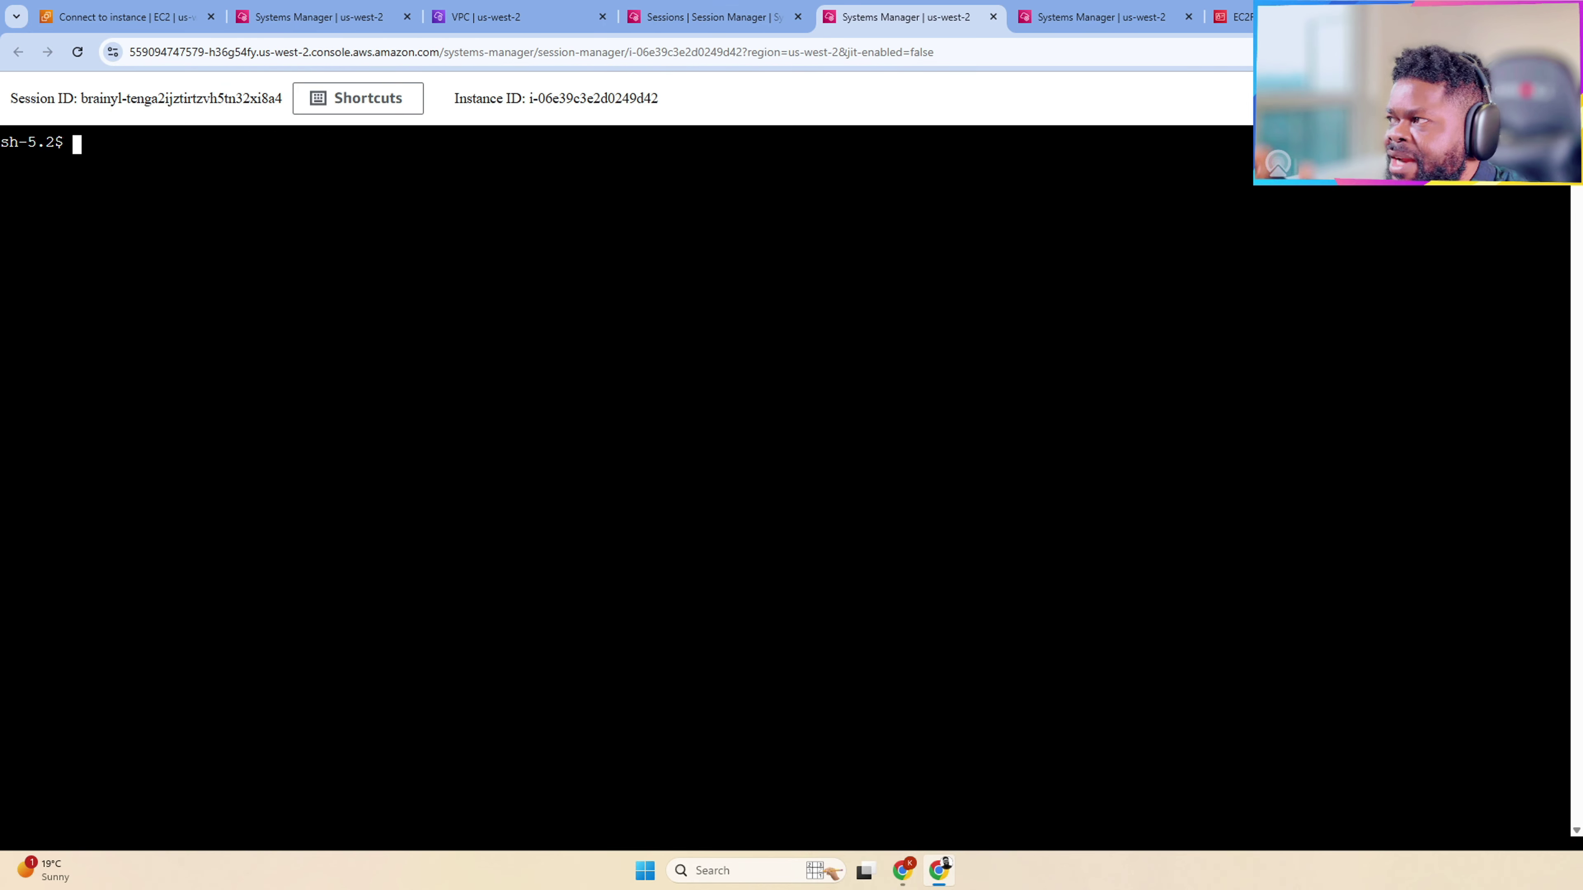
Step: Check the root terminal and the Session Manager sessions list, and look through the Run Command and Patch Manager pages
{"action": "left_click", "coordinate": [330, 17]}
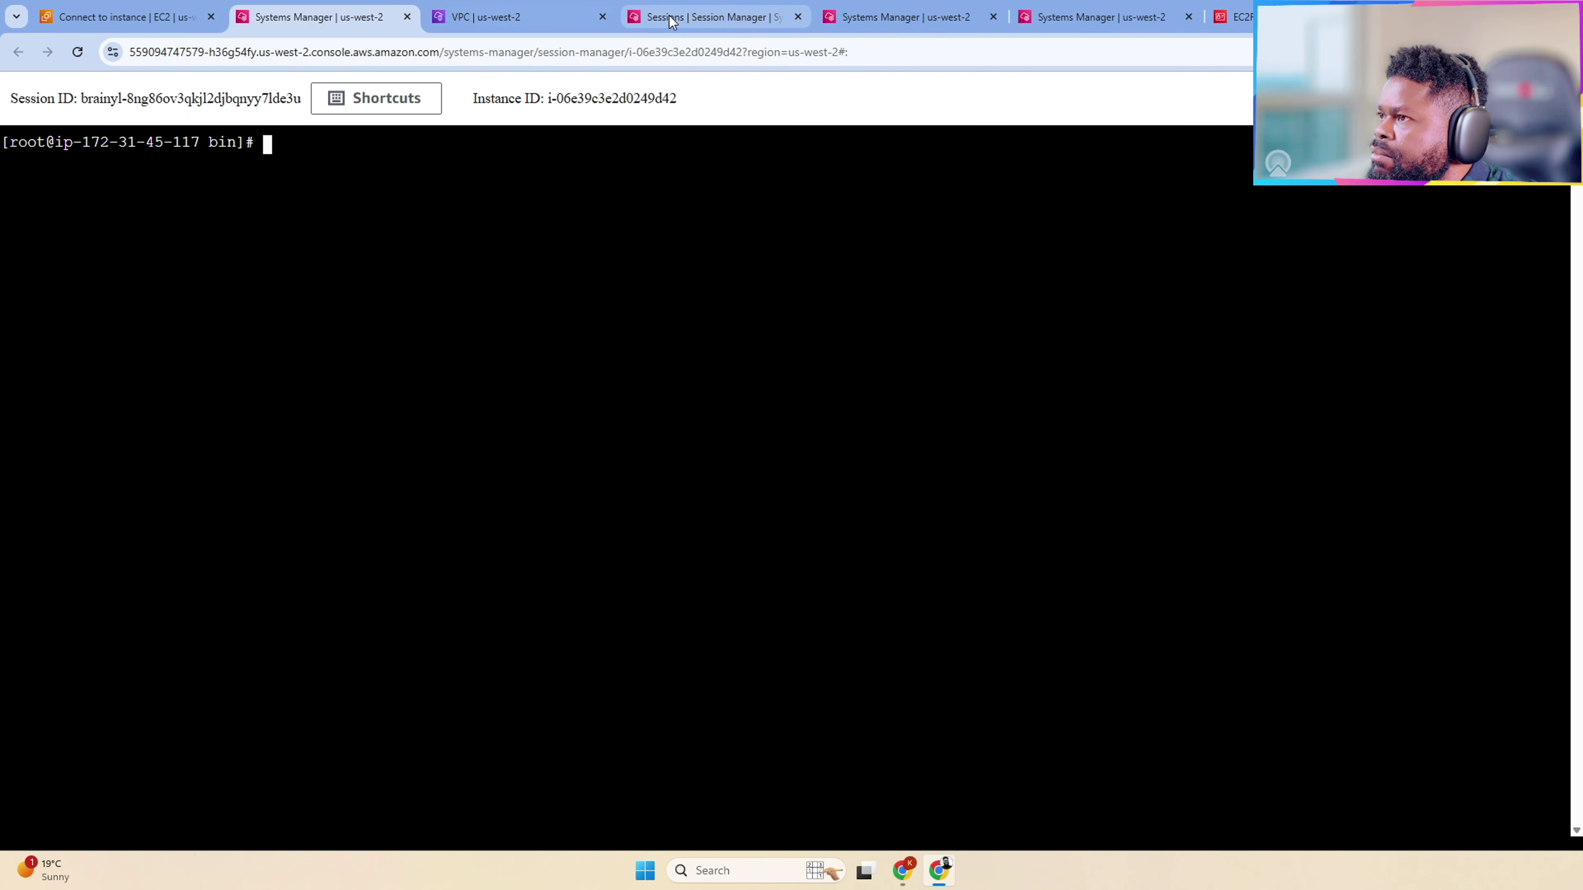
{"action": "left_click", "coordinate": [642, 22]}
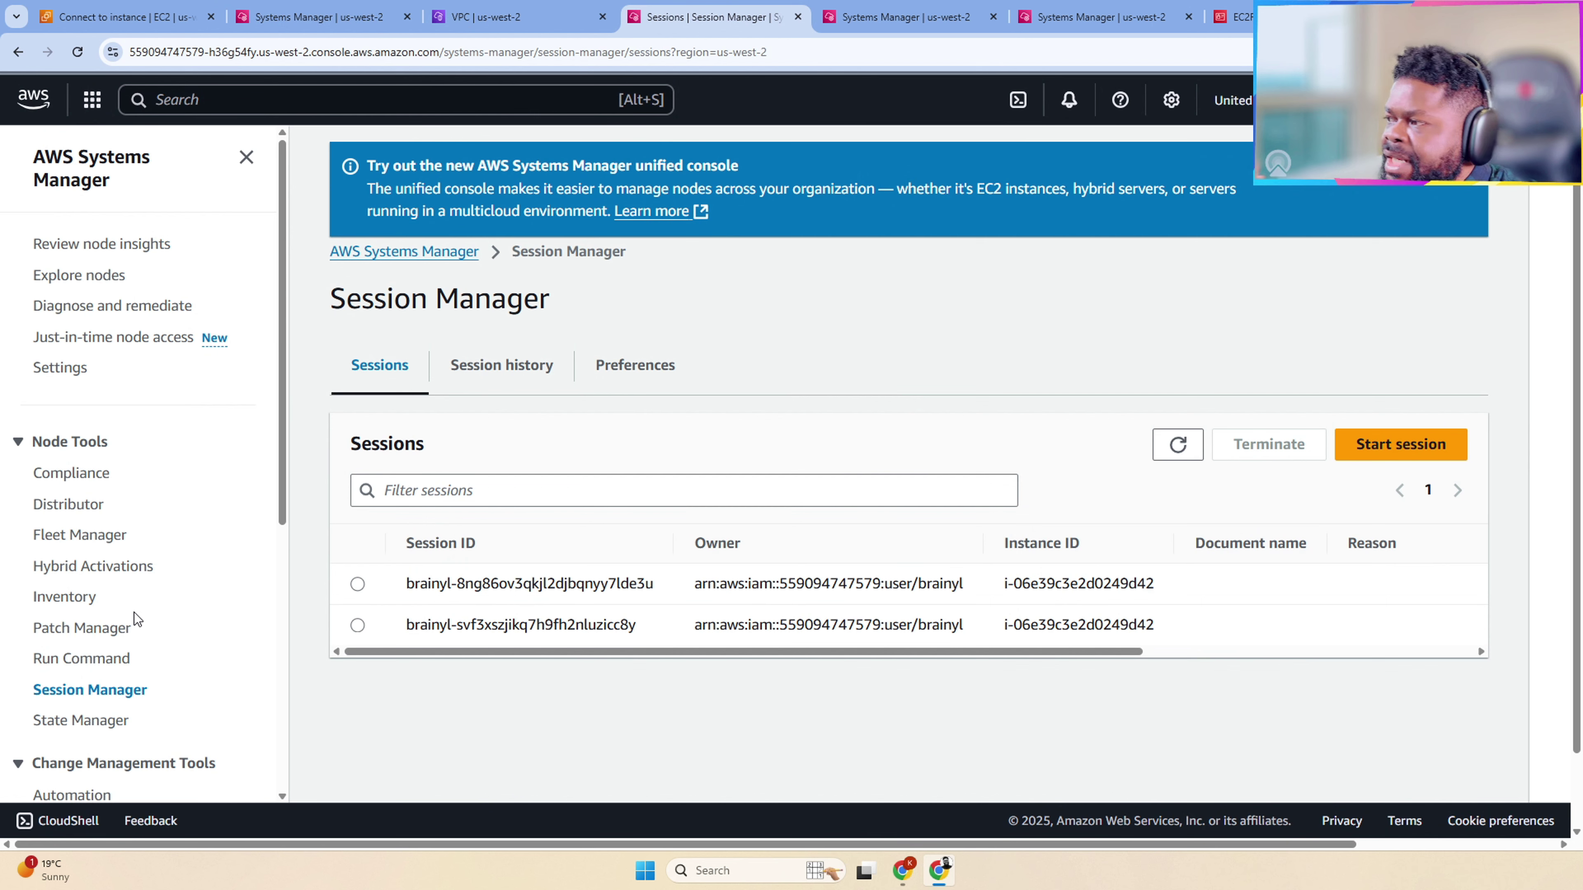
{"action": "left_click", "coordinate": [117, 661]}
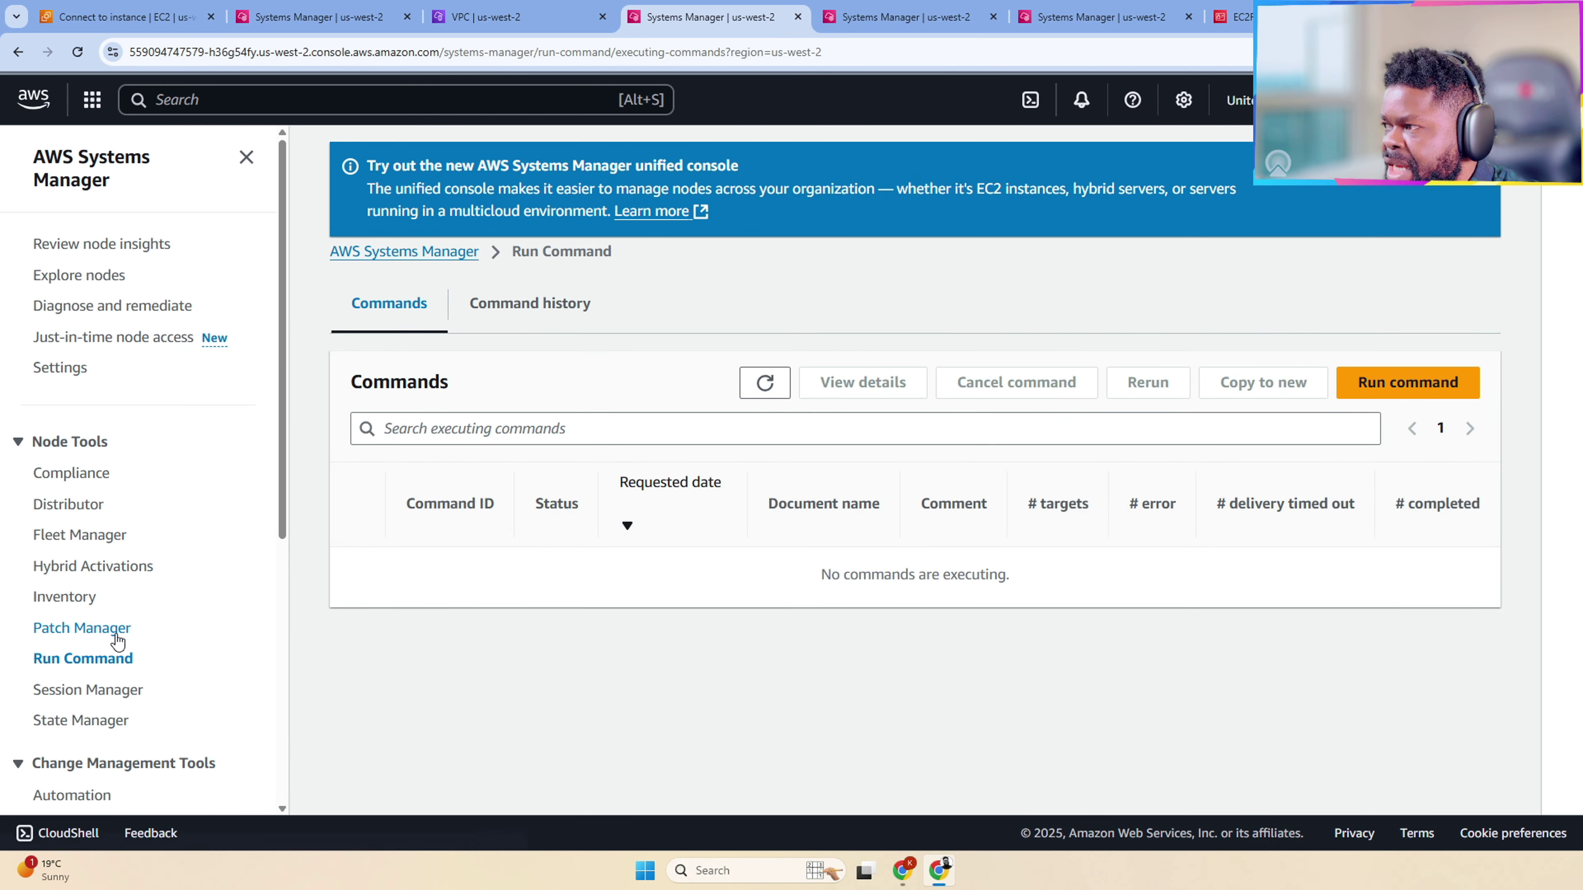
{"action": "left_click", "coordinate": [110, 631]}
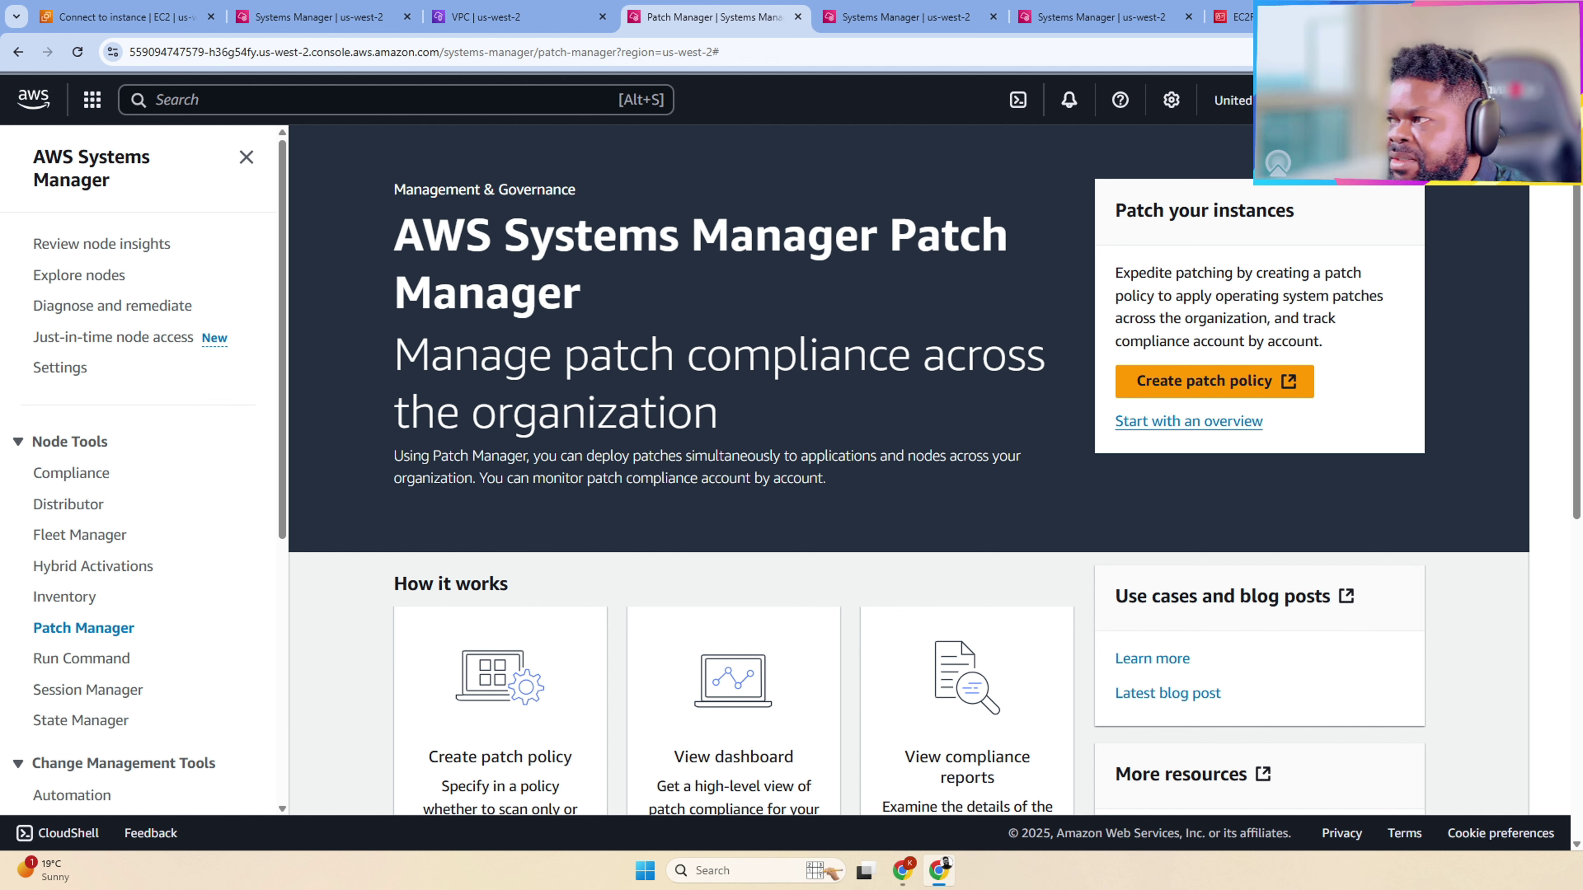
{"action": "scroll", "coordinate": [103, 682], "scroll_direction": "down", "scroll_amount": 3}
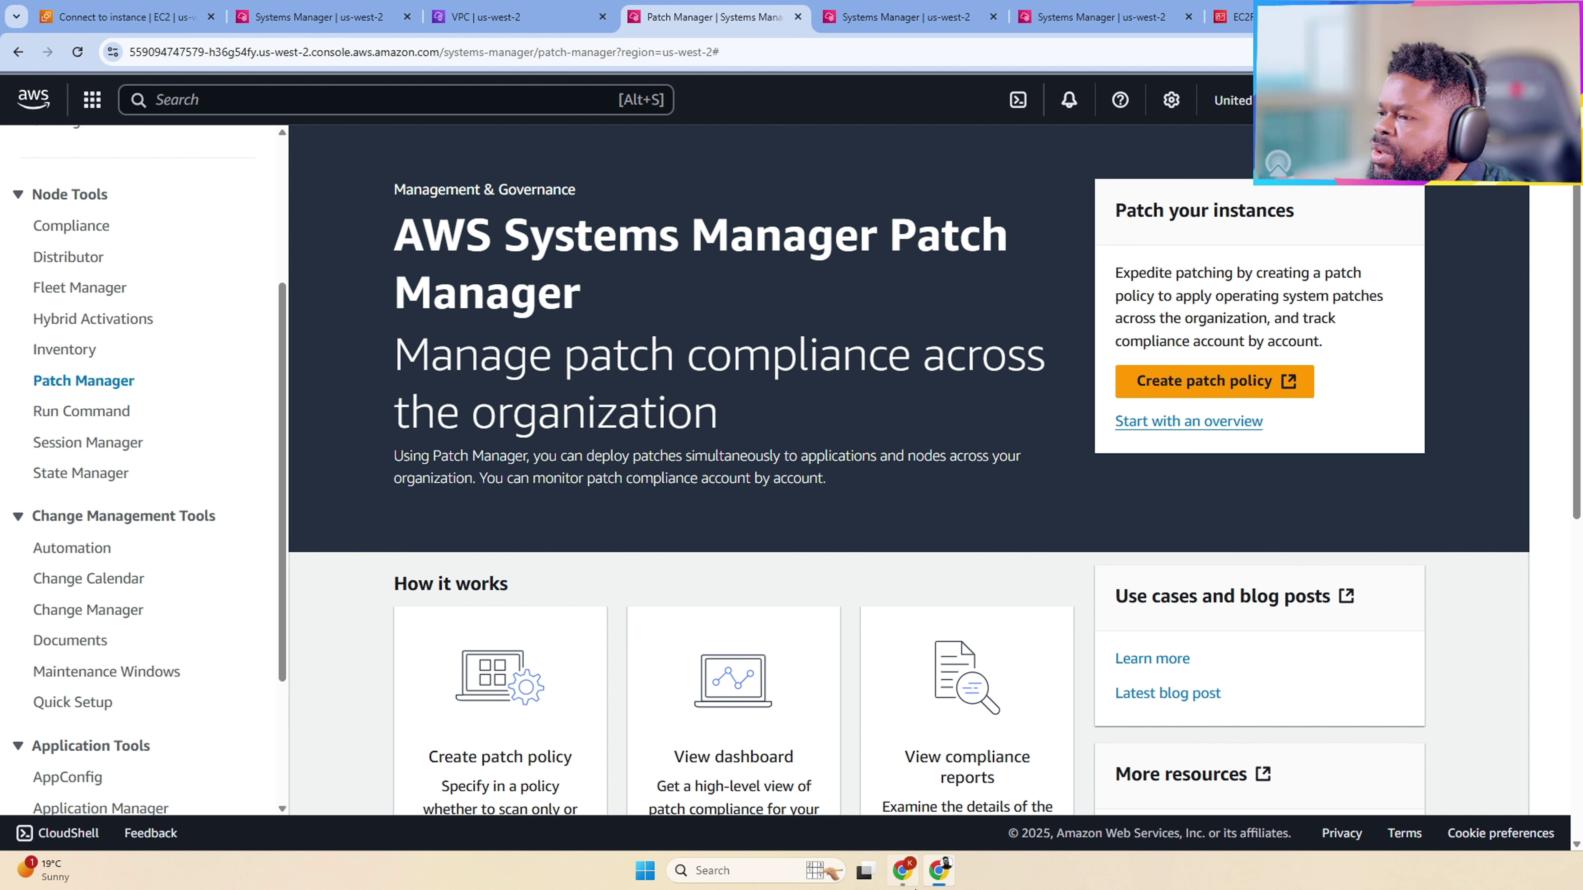
Step: Switch to the Google Slides deck and present it from the Session Manager slide, advancing to Session Manager Benefits
{"action": "mouse_move", "coordinate": [903, 870]}
{"action": "left_click", "coordinate": [888, 789]}
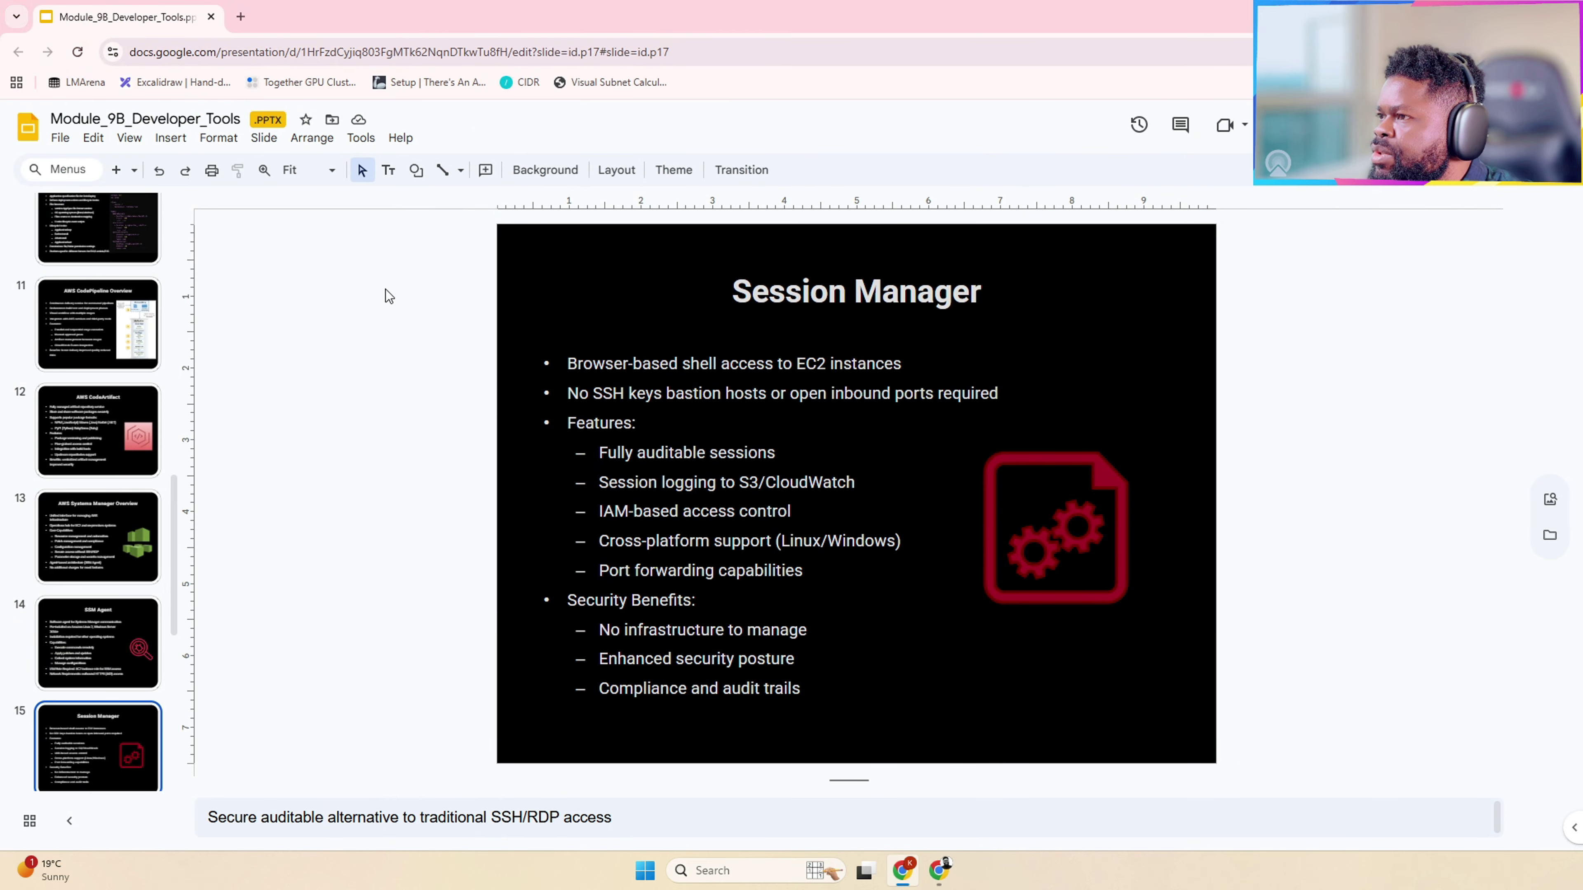
{"action": "left_click", "coordinate": [129, 137]}
{"action": "left_click", "coordinate": [178, 206]}
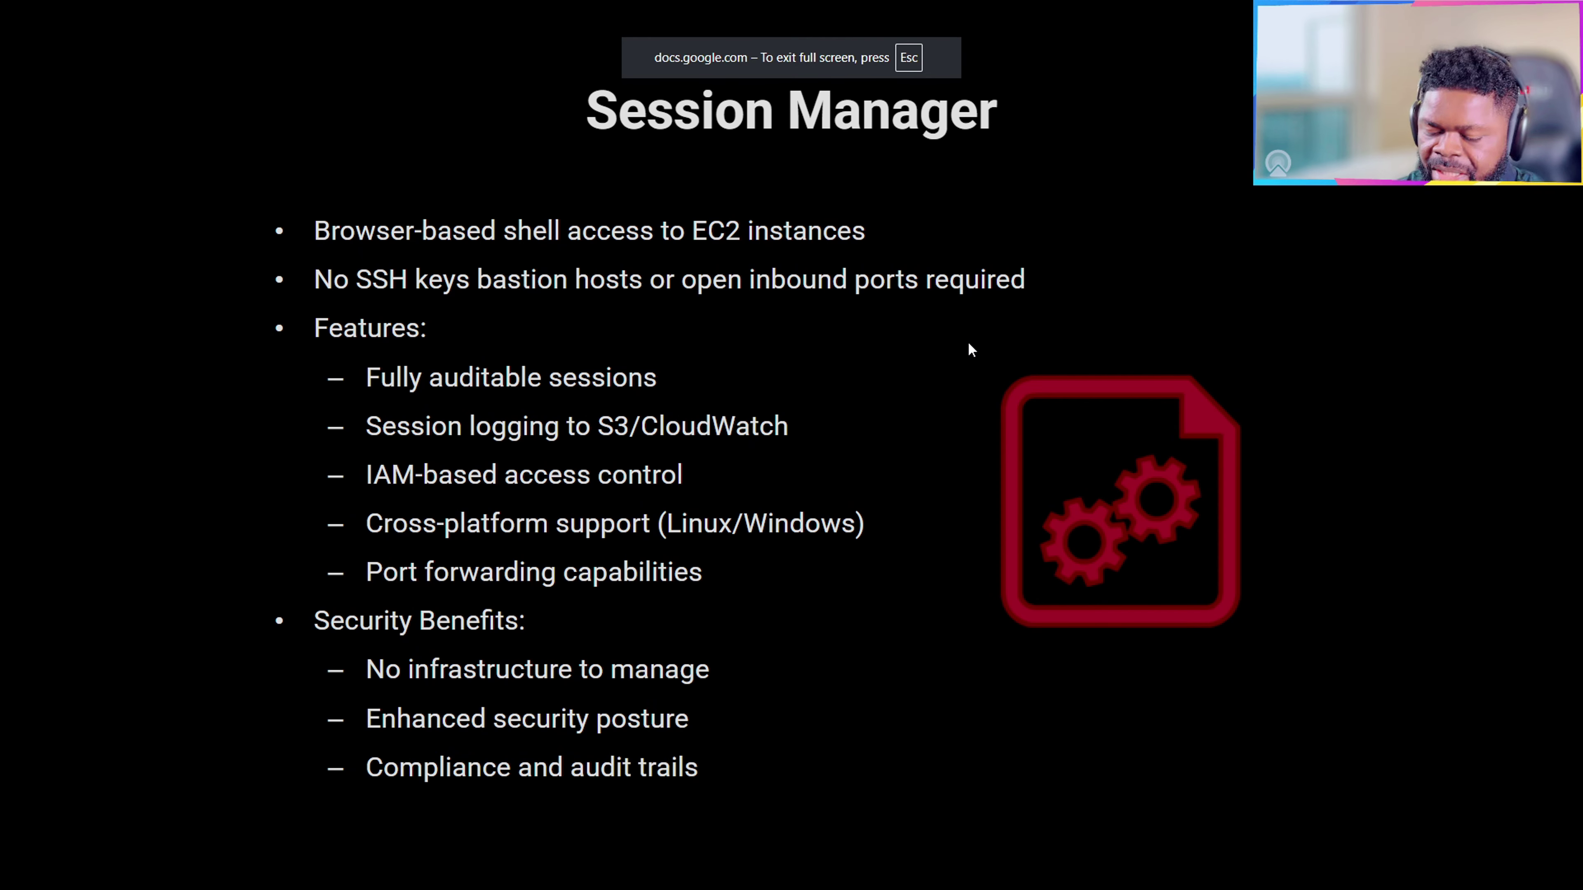
{"action": "key", "text": "Right"}
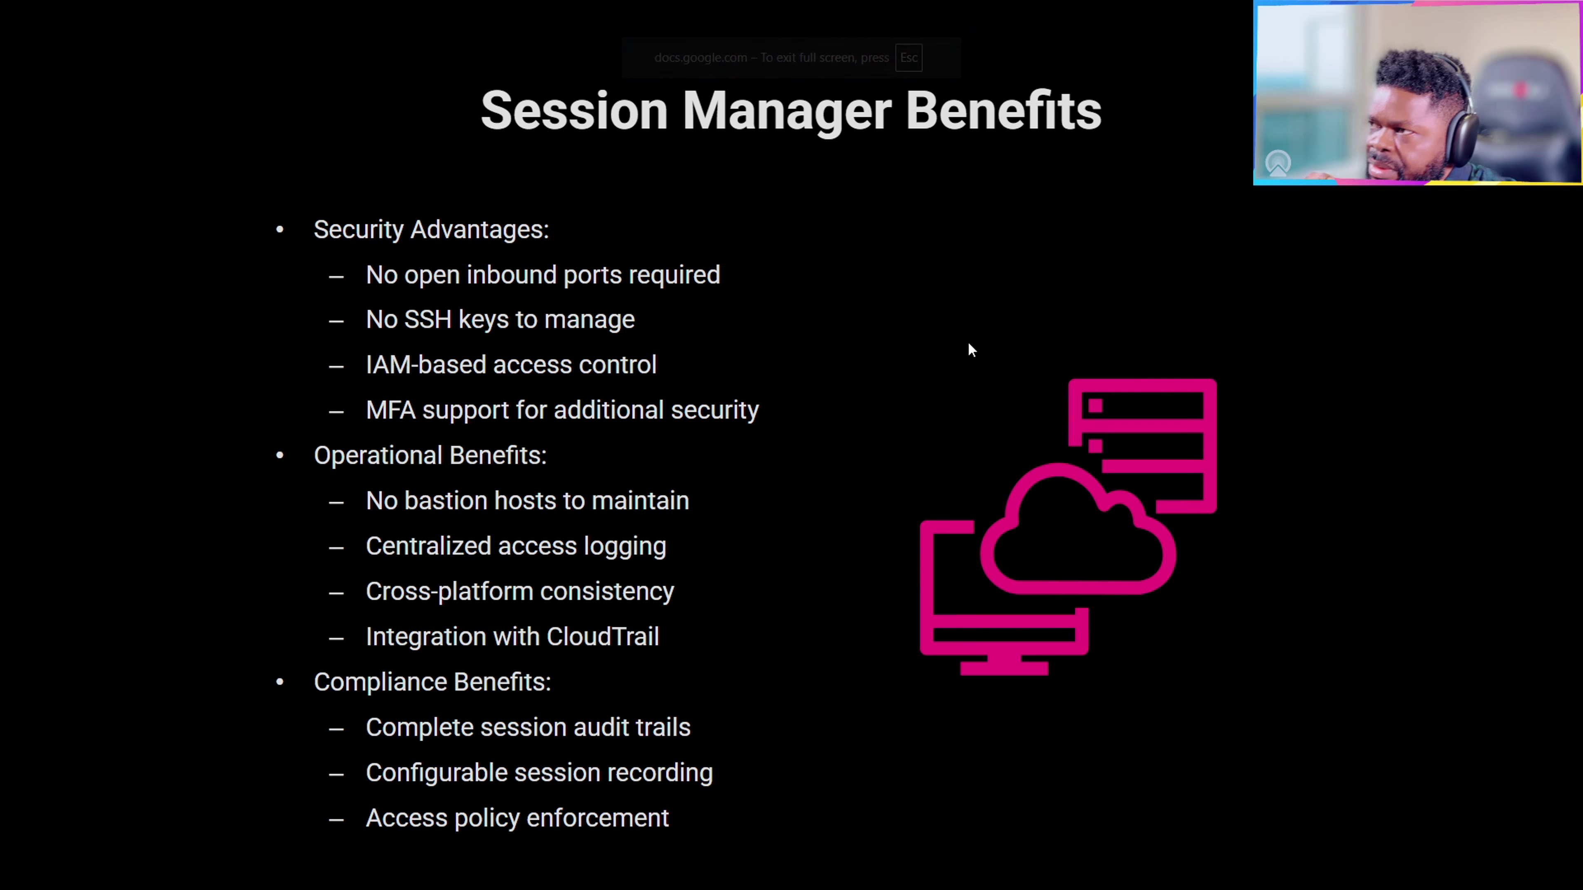
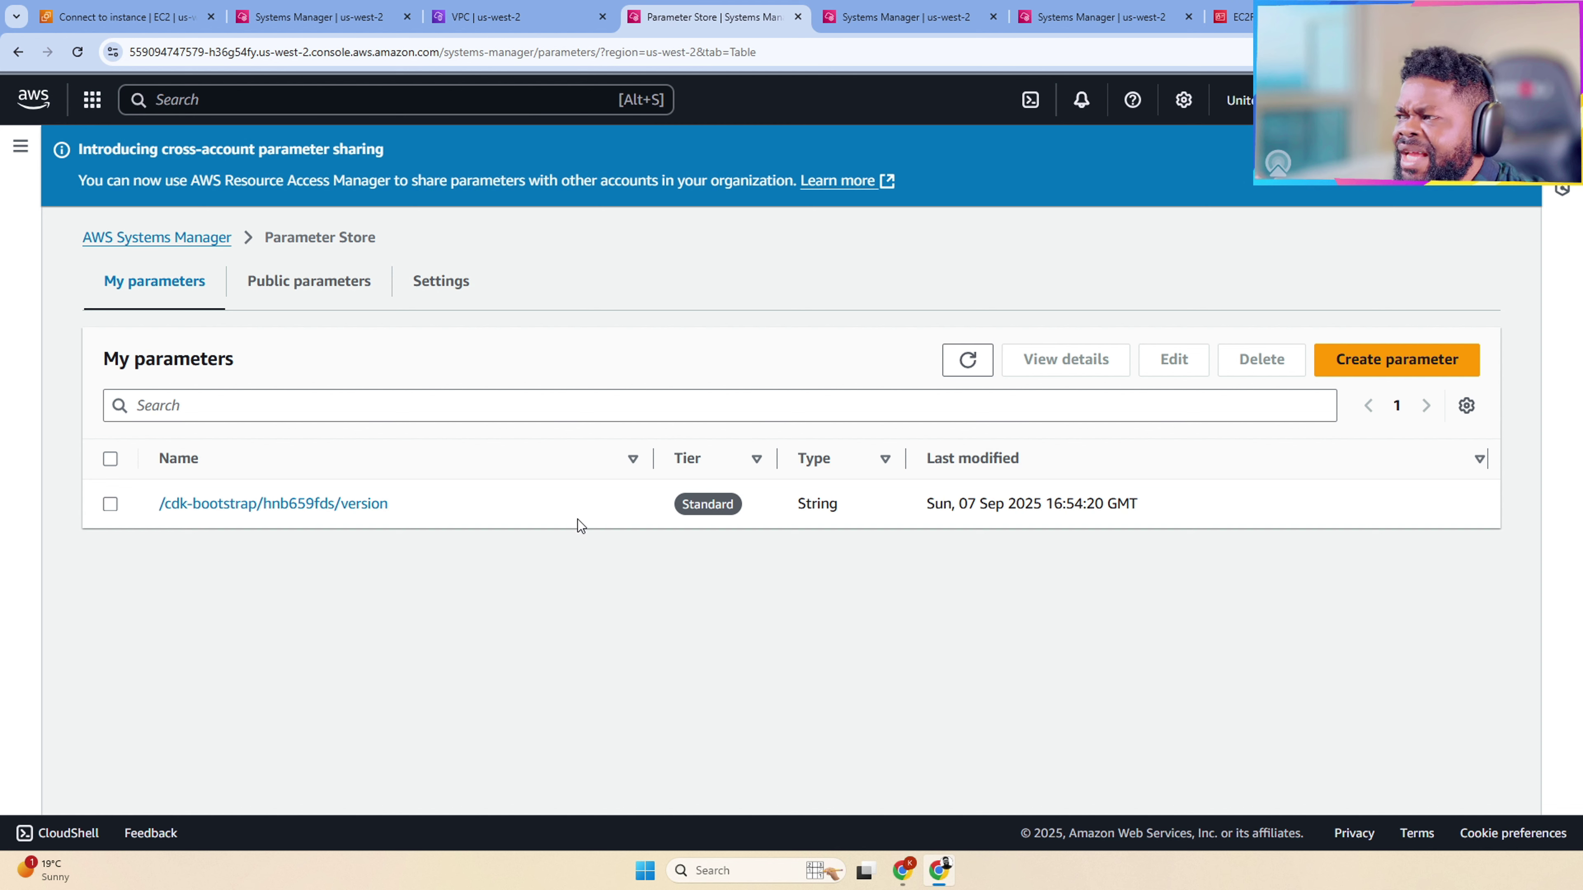
Step: Examine the name and value of the /cdk-bootstrap/hnb659fds/version parameter in its details, and return to the Parameter Store list
{"action": "mouse_move", "coordinate": [153, 507]}
{"action": "left_mouse_down"}
{"action": "mouse_move", "coordinate": [428, 510]}
{"action": "mouse_move", "coordinate": [135, 510]}
{"action": "left_mouse_up"}
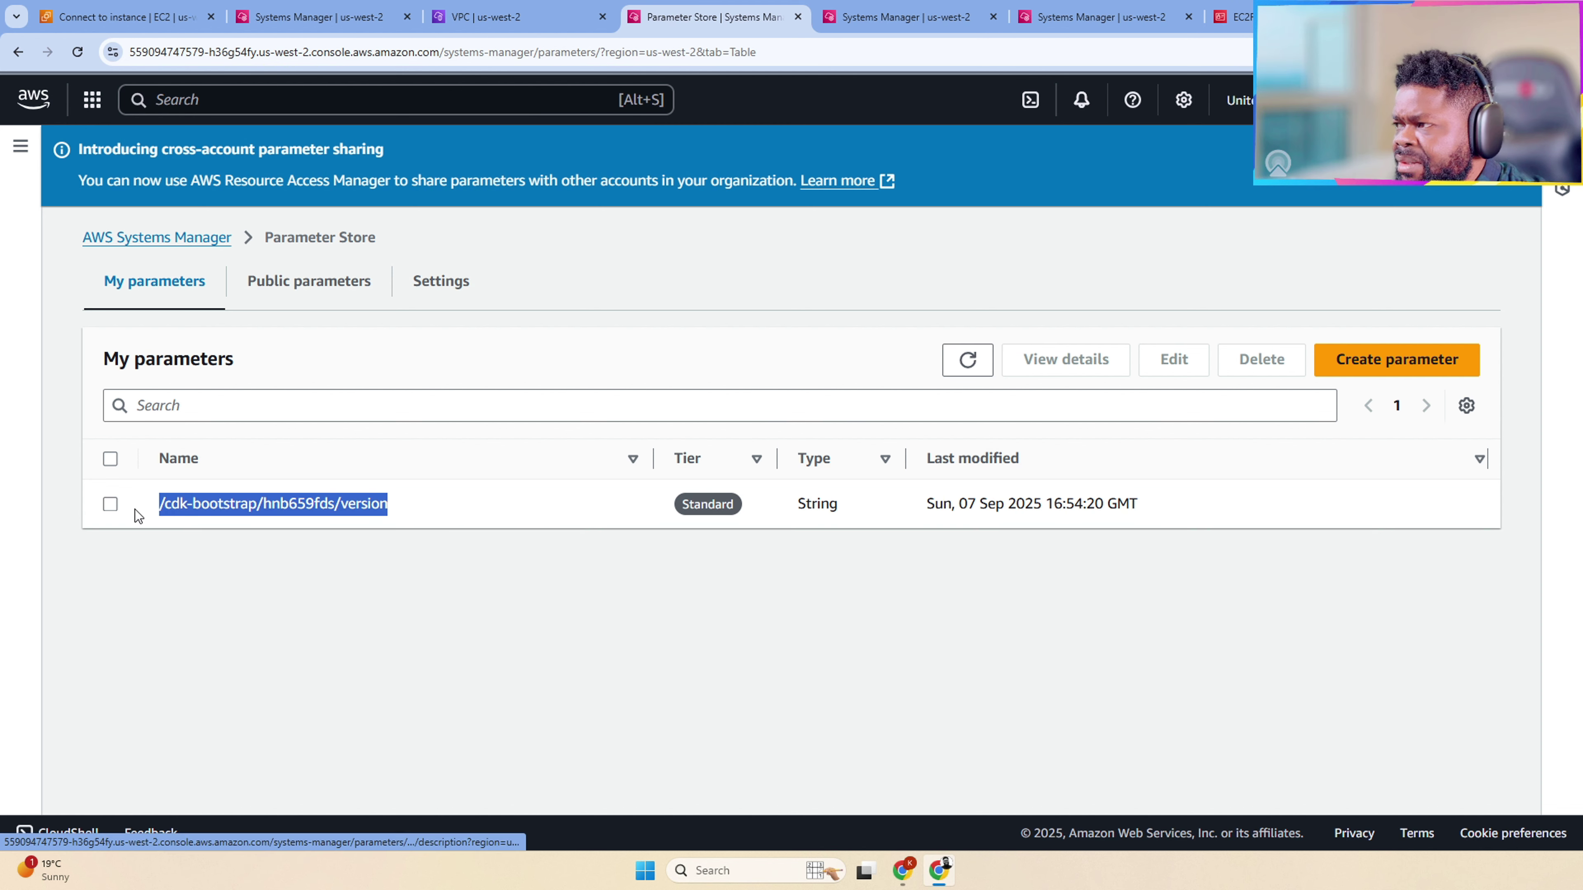
{"action": "left_click_drag", "start_coordinate": [428, 508], "coordinate": [134, 507]}
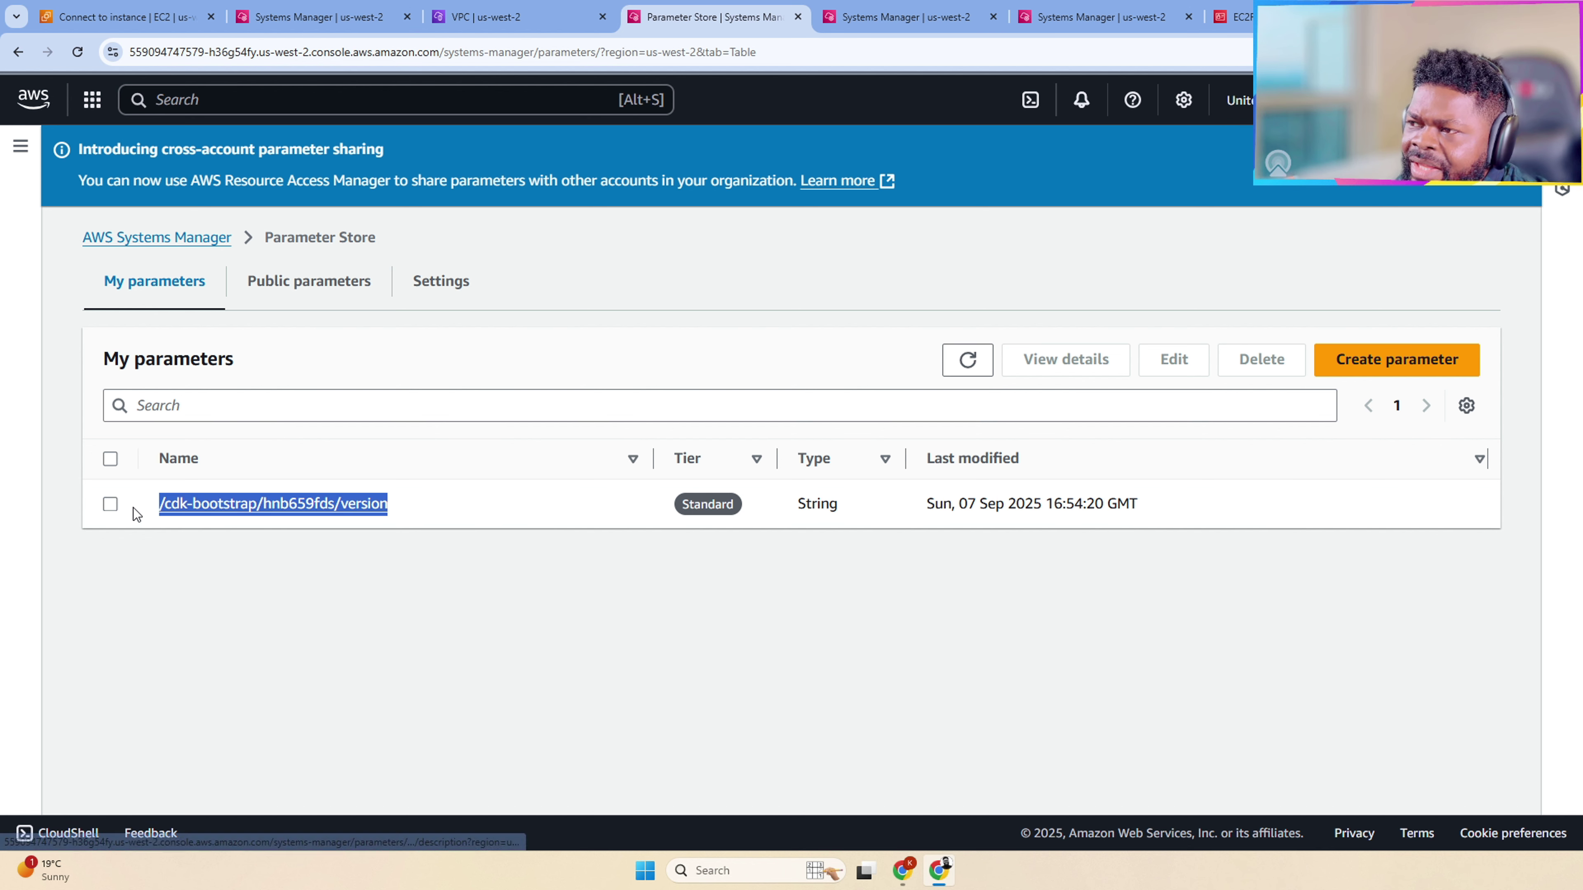
{"action": "left_click", "coordinate": [222, 503]}
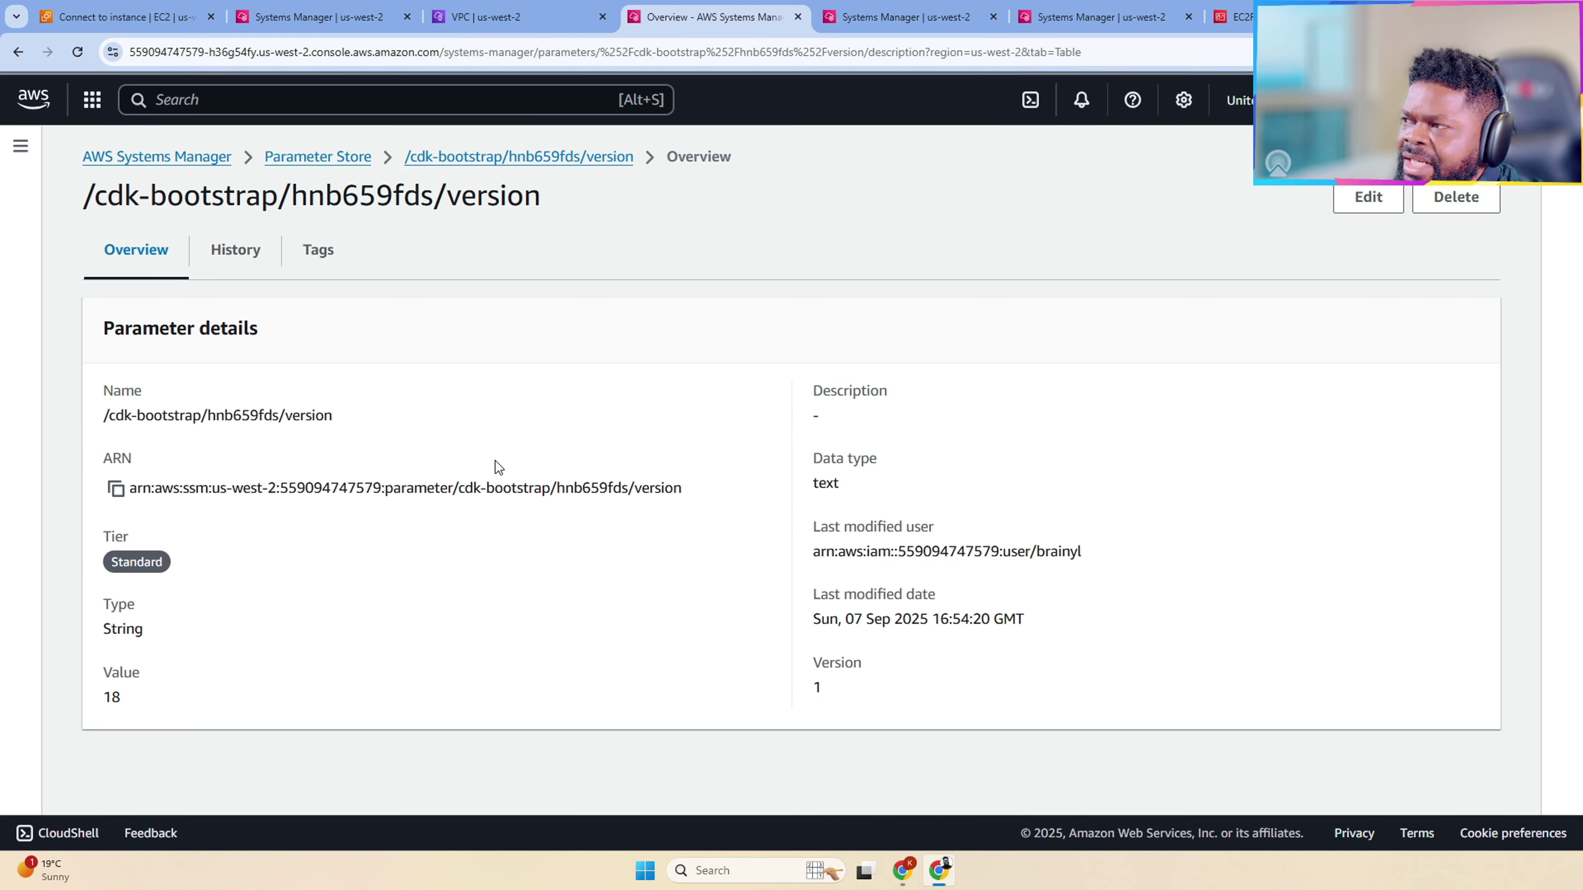
{"action": "left_click_drag", "start_coordinate": [104, 415], "coordinate": [250, 415]}
{"action": "left_click", "coordinate": [250, 415]}
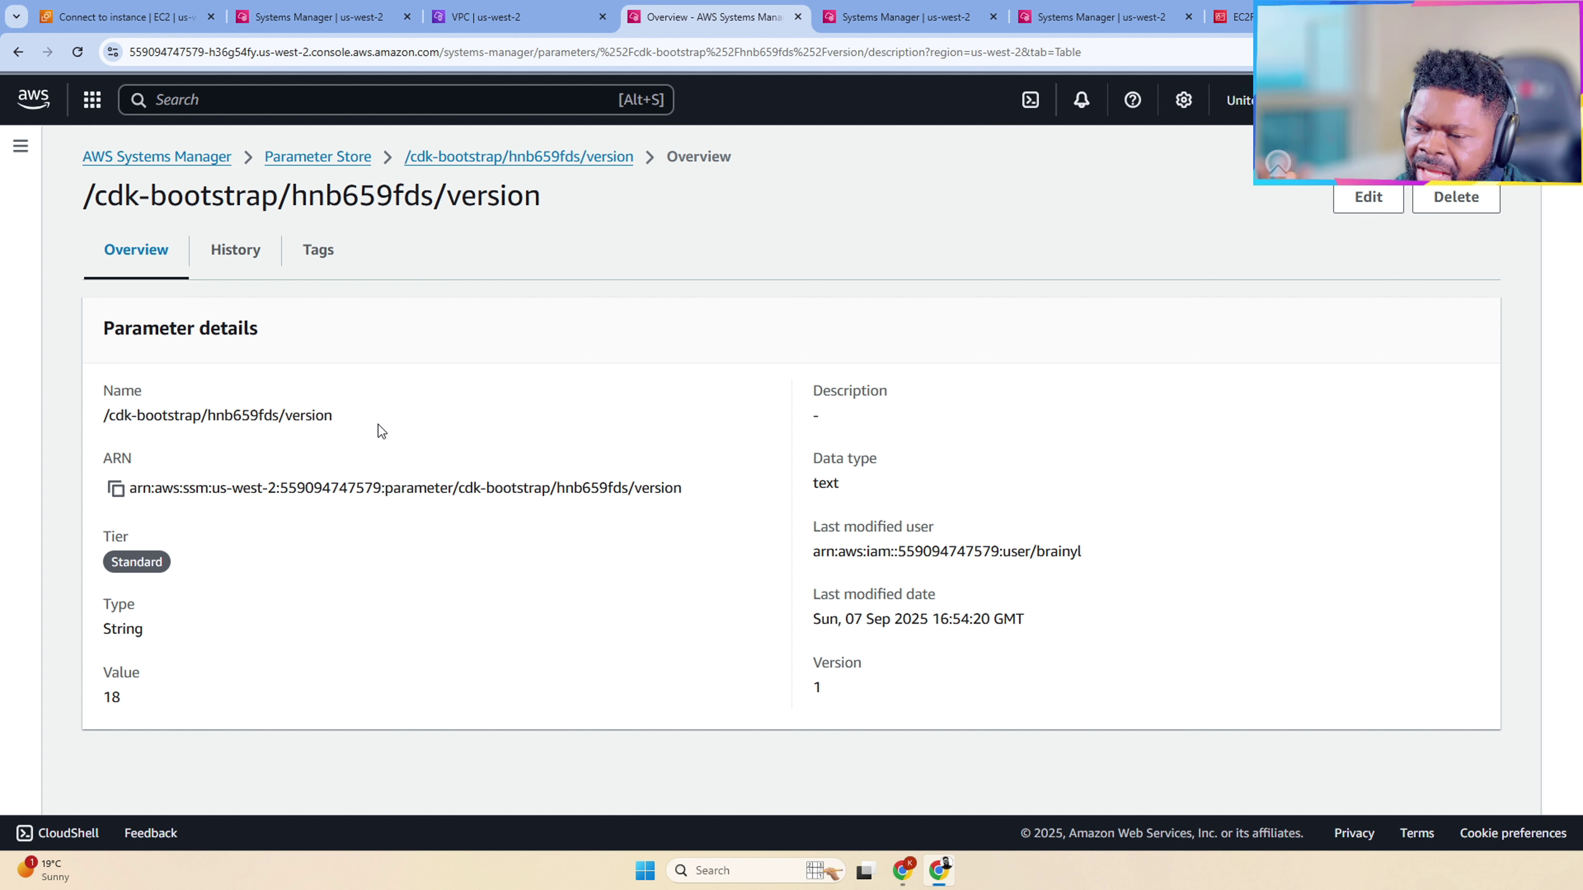
{"action": "left_click_drag", "start_coordinate": [381, 426], "coordinate": [184, 435]}
{"action": "left_click", "coordinate": [665, 347]}
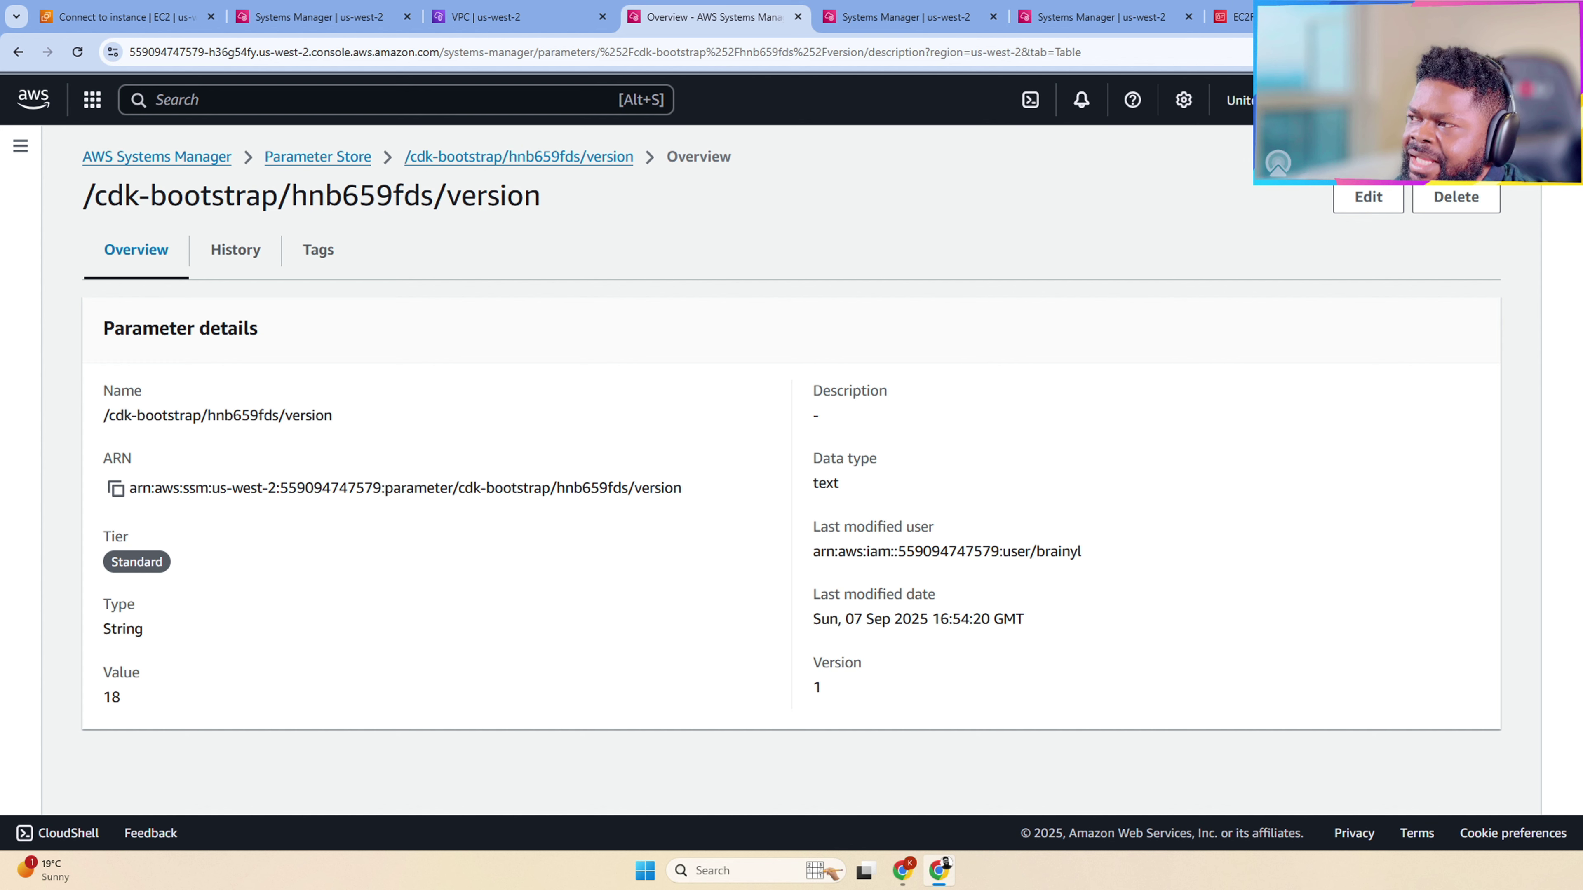
{"action": "left_click_drag", "start_coordinate": [98, 708], "coordinate": [150, 703]}
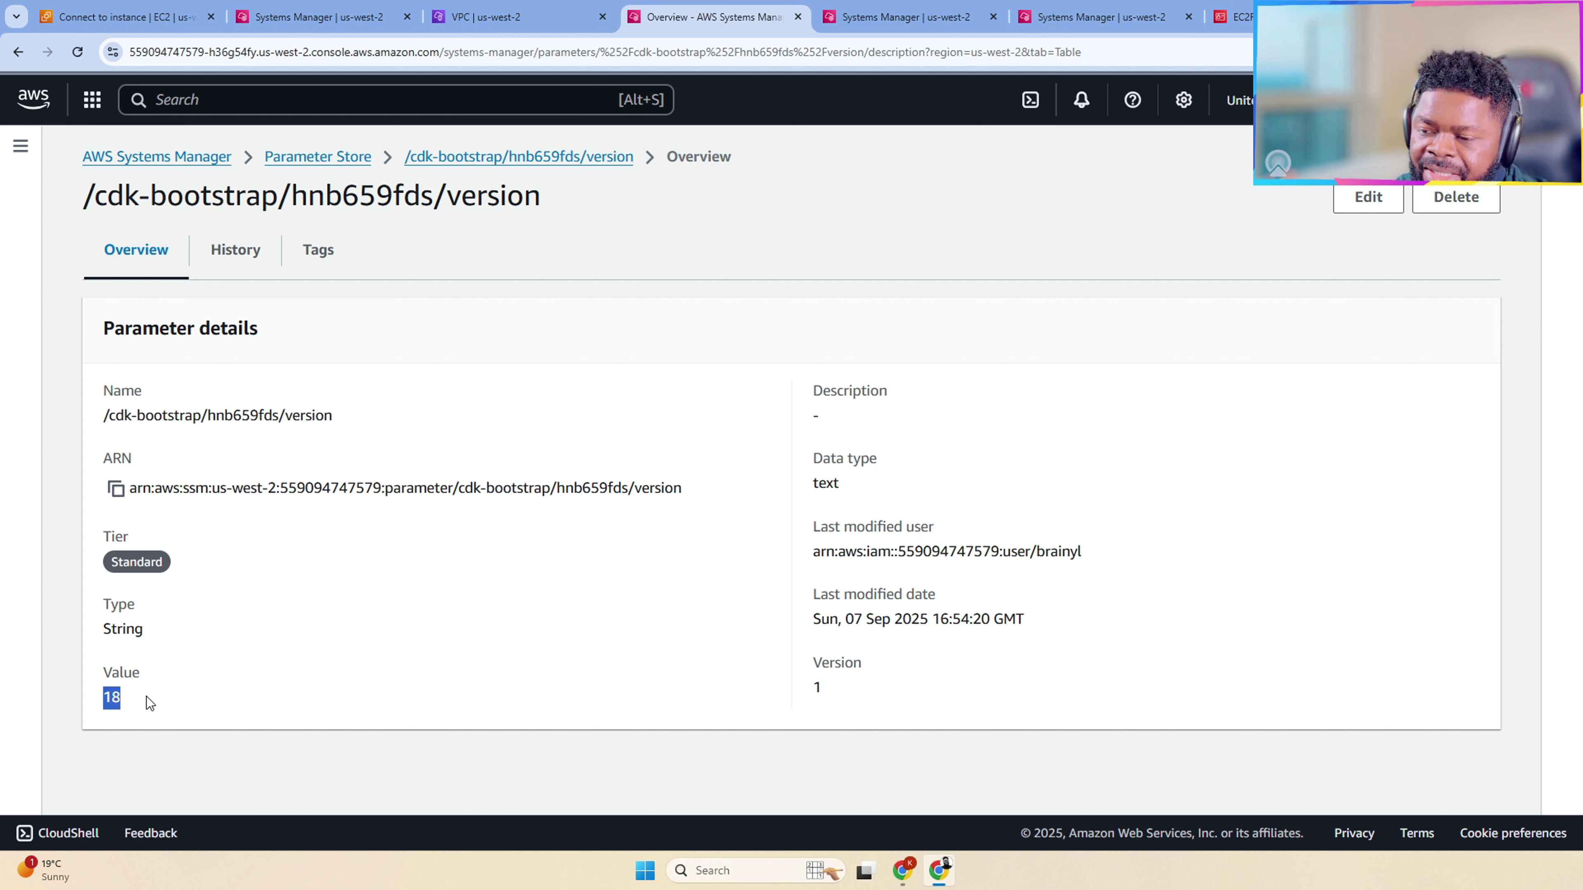
{"action": "left_click_drag", "start_coordinate": [100, 414], "coordinate": [405, 429]}
{"action": "left_click_drag", "start_coordinate": [103, 705], "coordinate": [148, 696]}
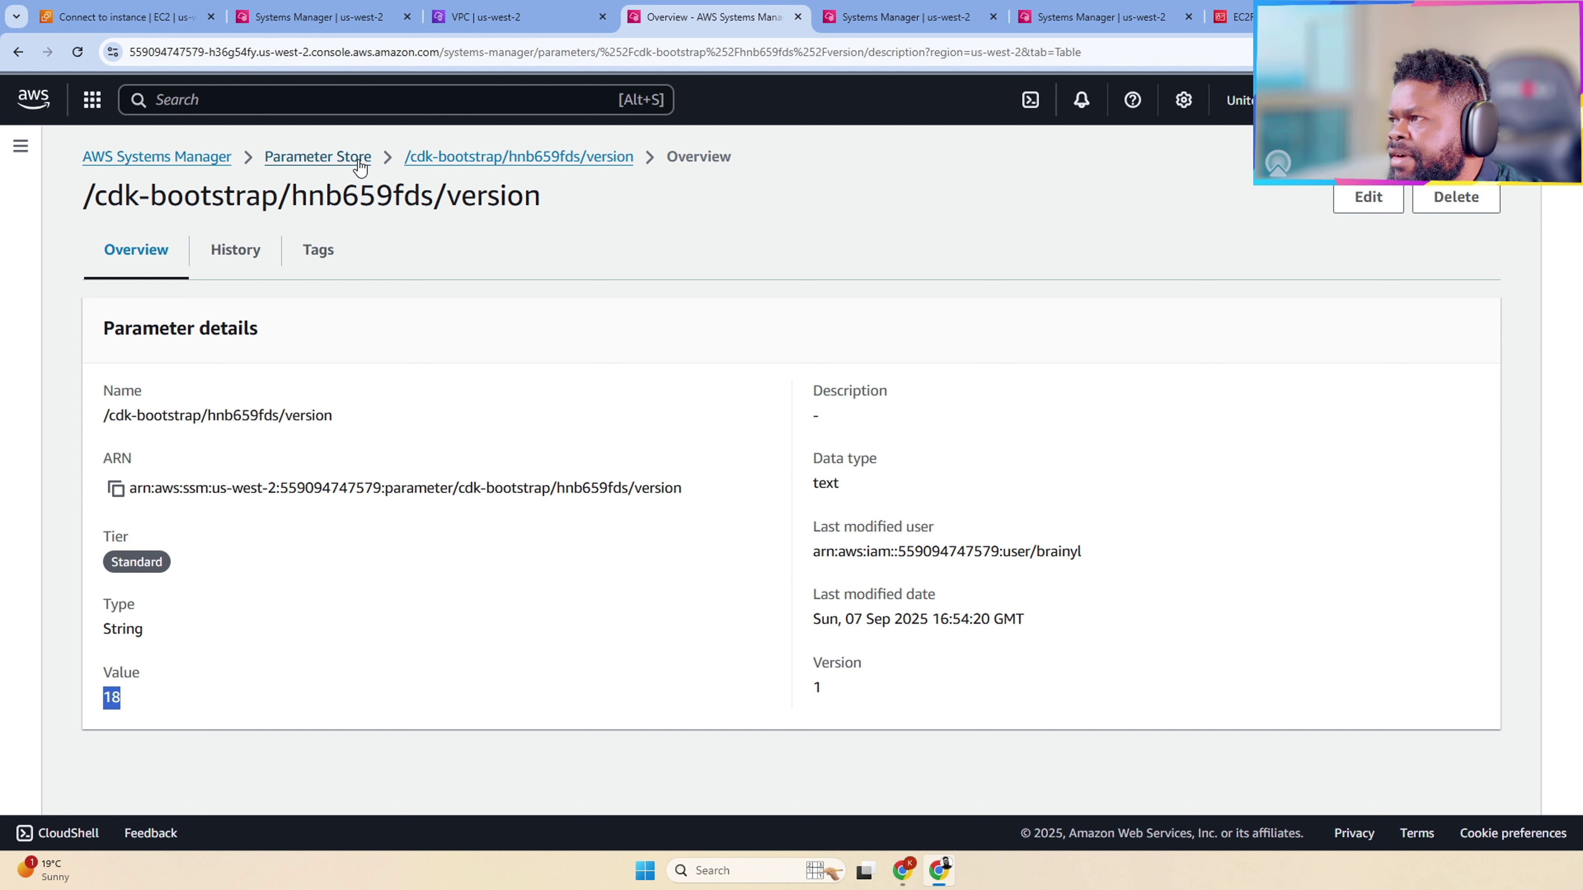
{"action": "left_click", "coordinate": [318, 157]}
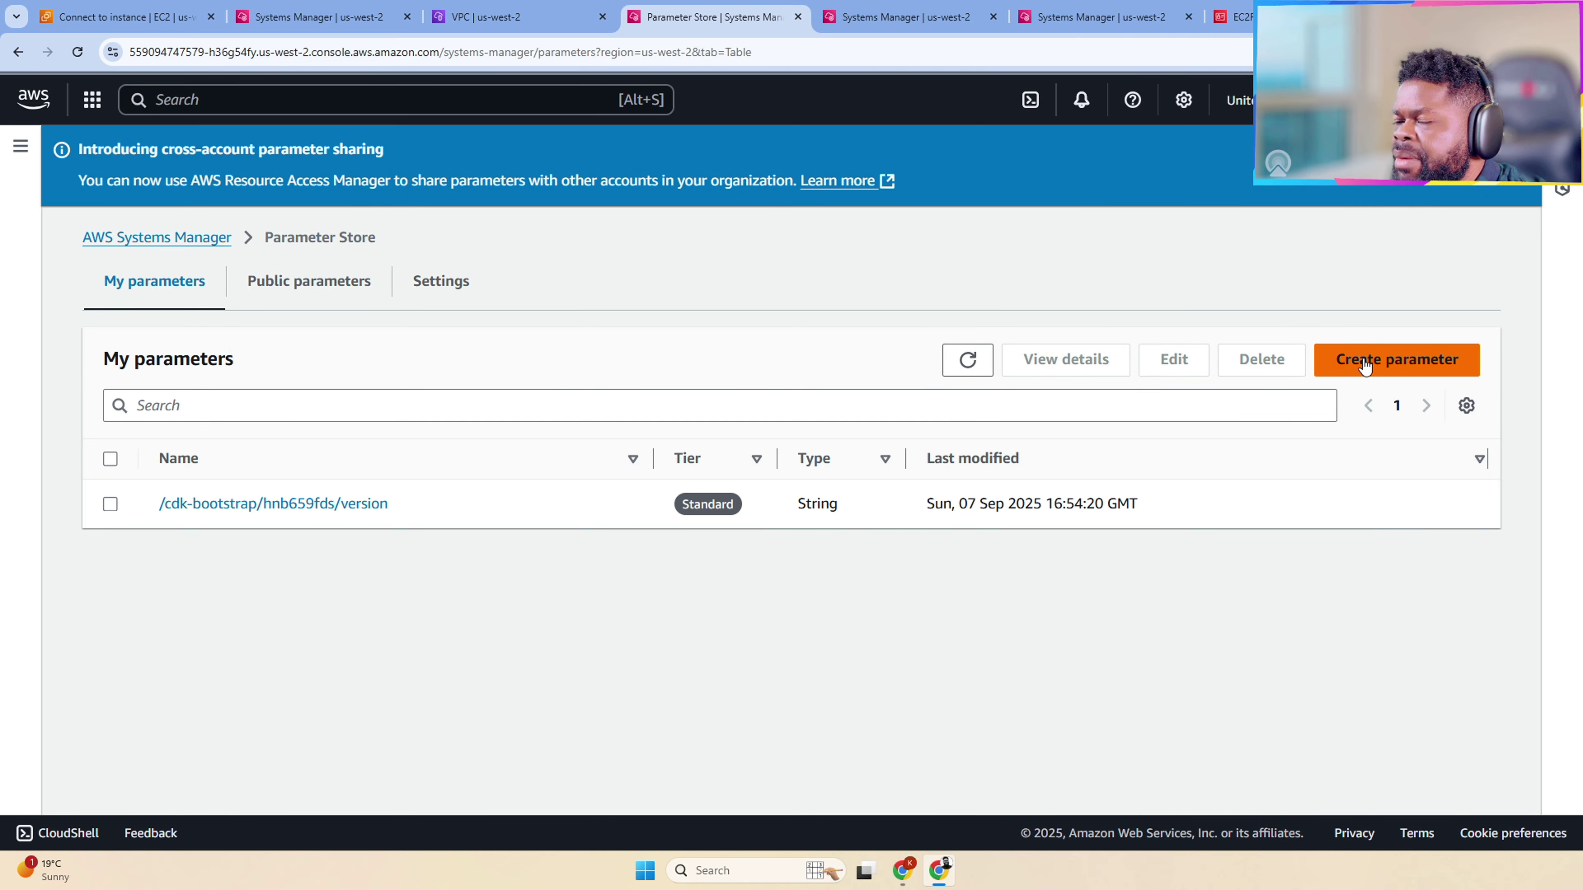
Step: Start creating a new parameter in Parameter Store and name it /rds/prod/endpoint
{"action": "left_click", "coordinate": [1365, 359]}
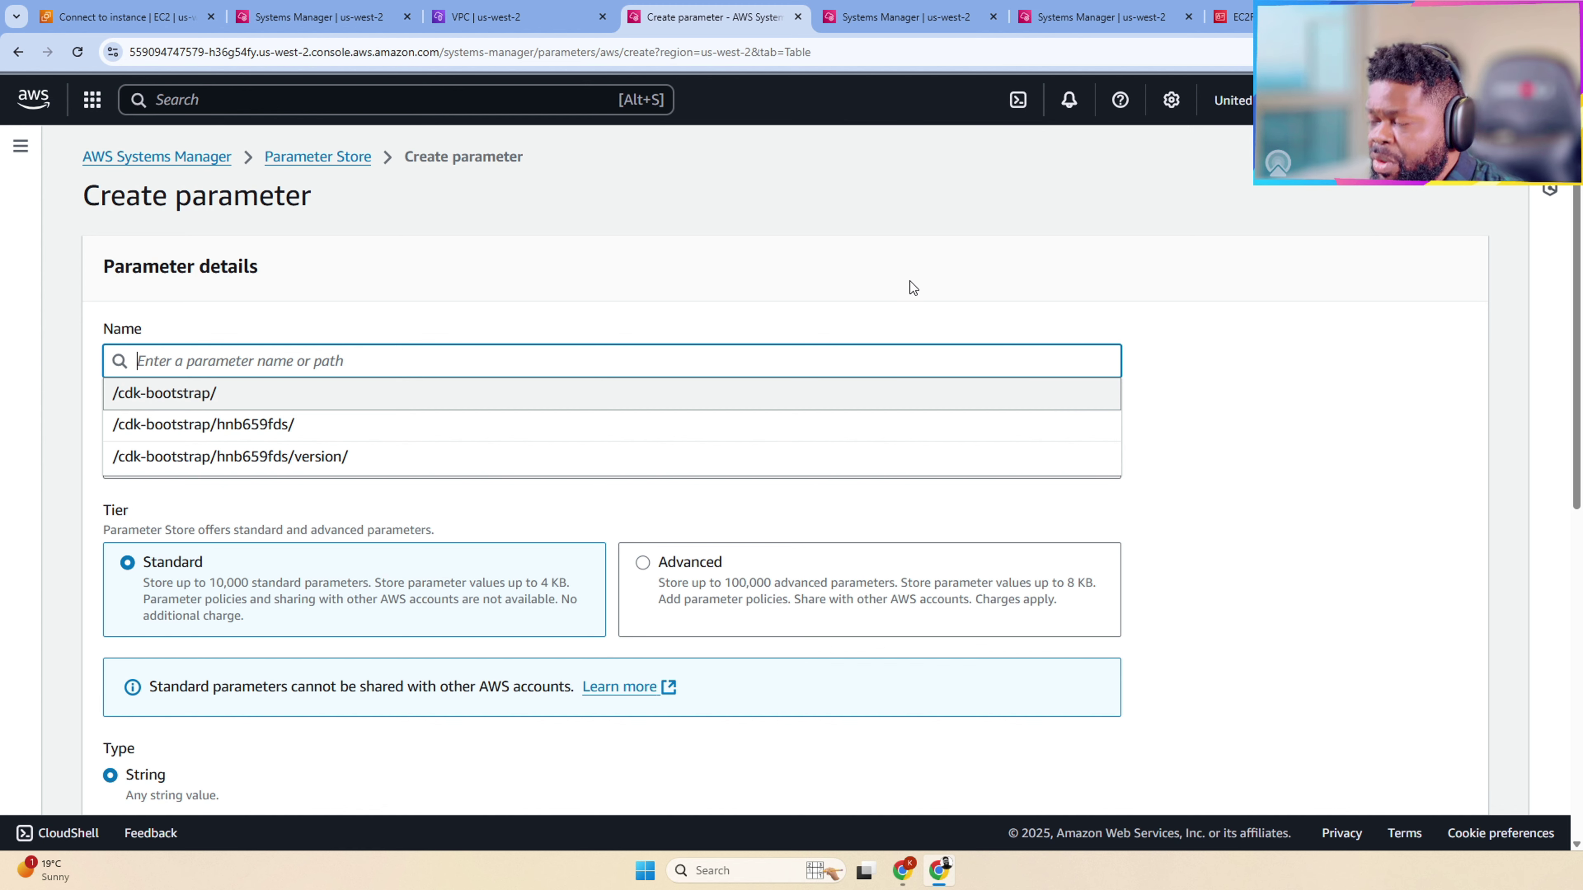
{"action": "type", "text": "rds"}
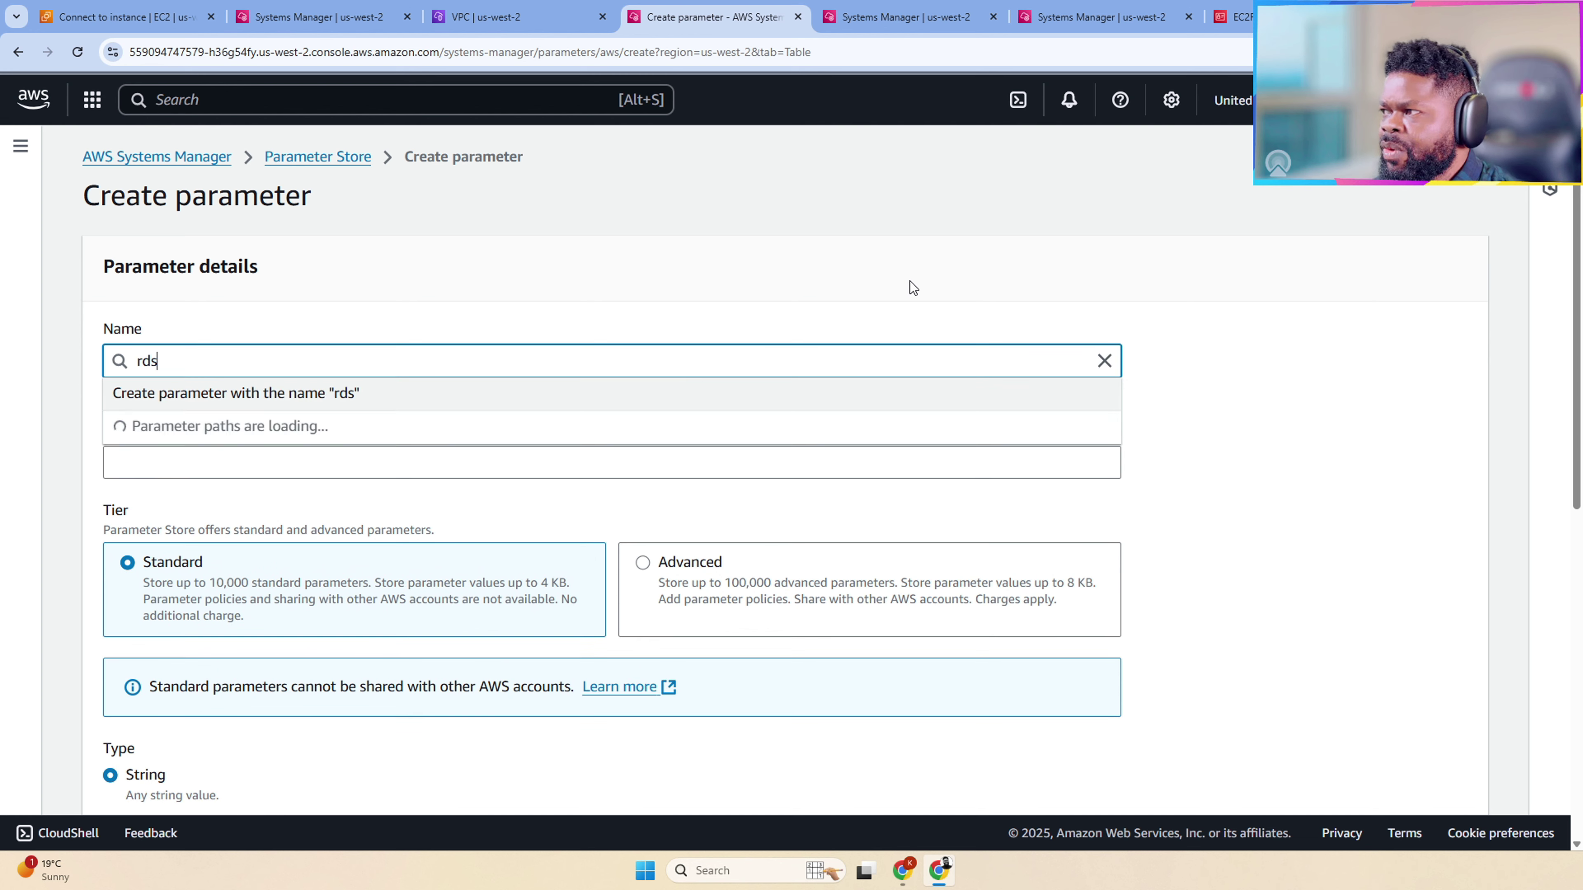
{"action": "type", "text": "/prod/"}
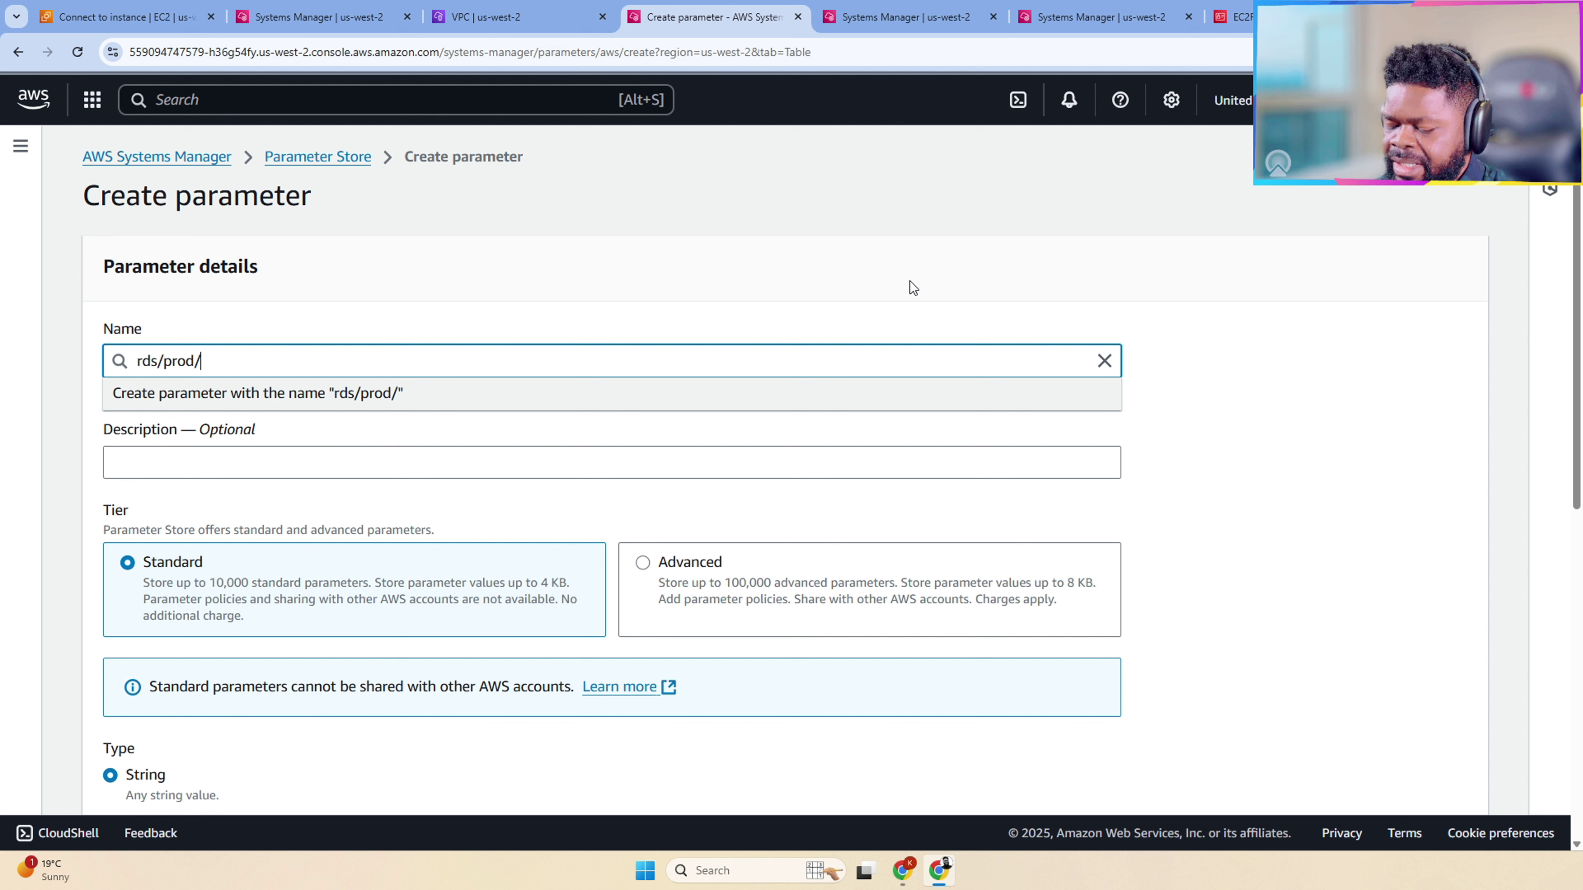
{"action": "type", "text": "in"}
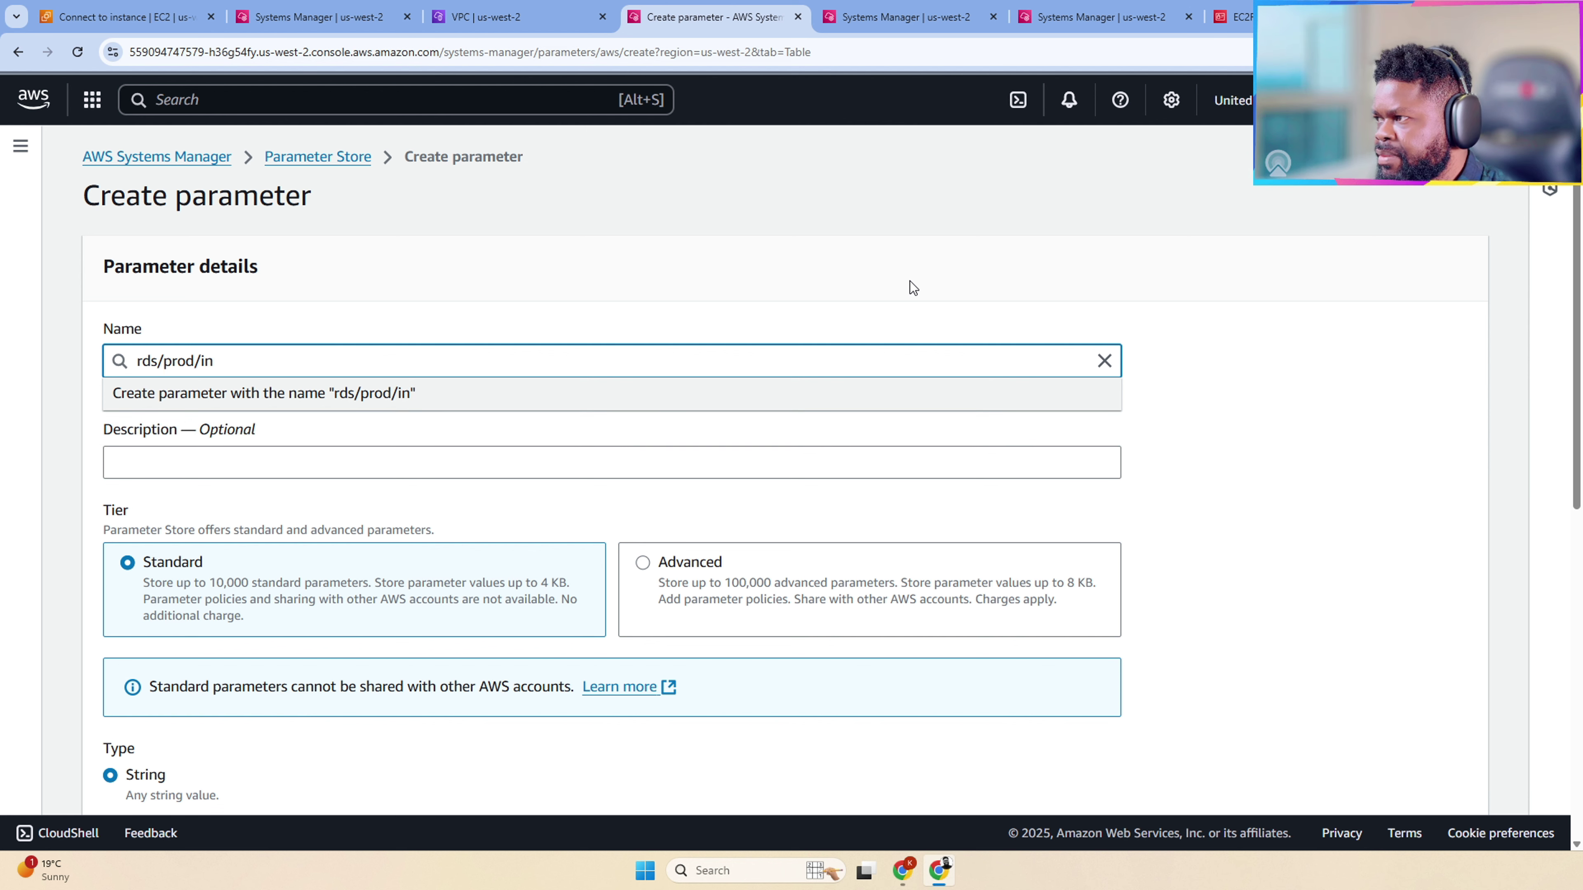
{"action": "type", "text": "instan"}
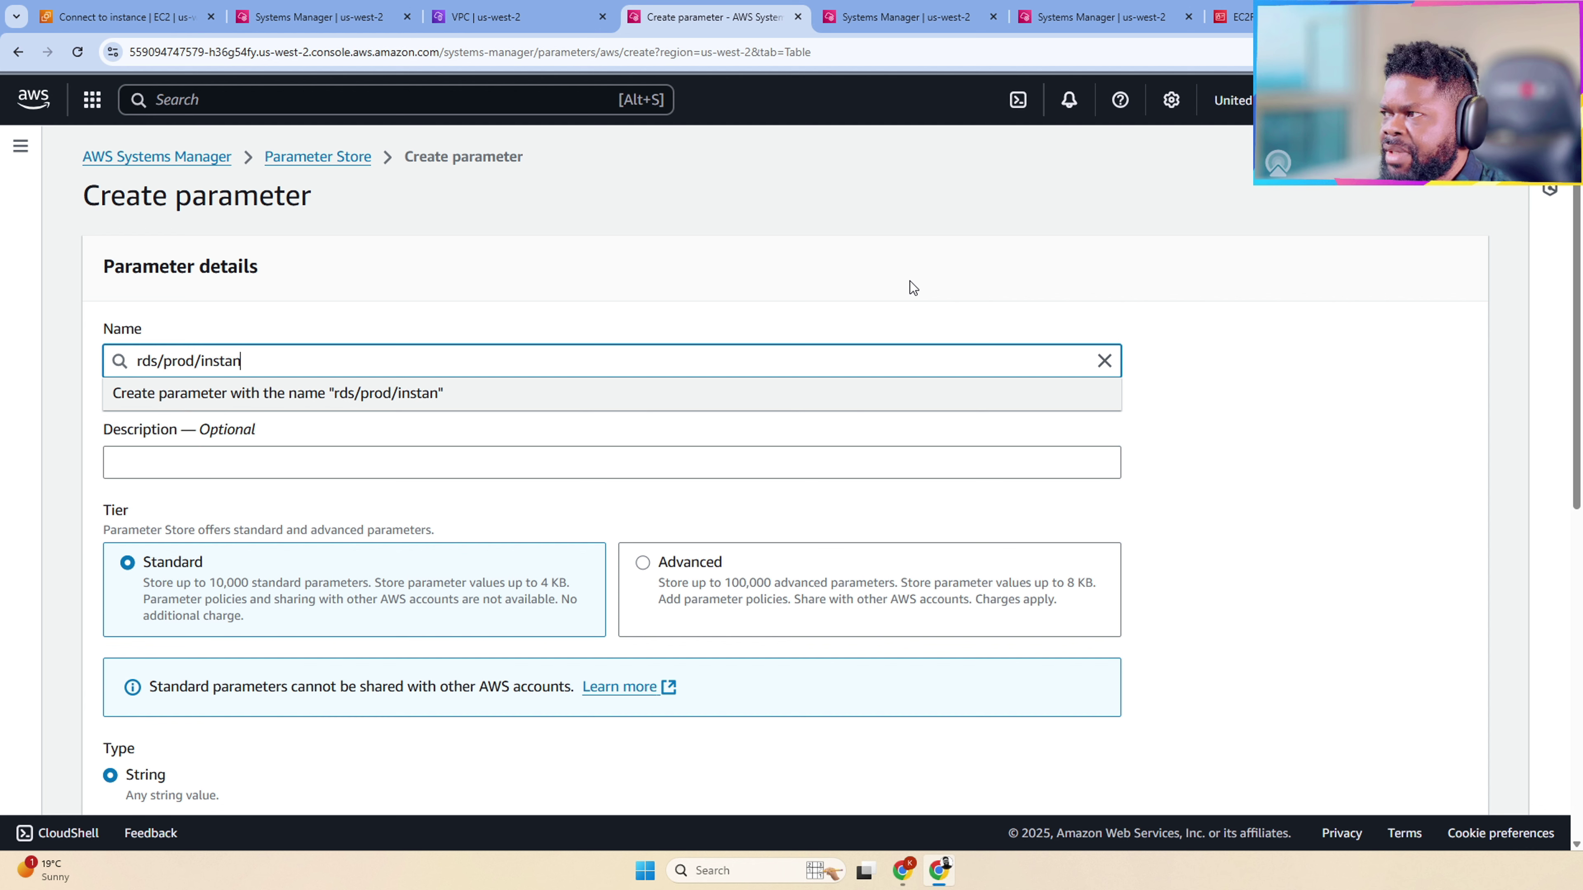
{"action": "key", "text": "BackSpace"}
{"action": "key", "text": "BackSpace"}
{"action": "key", "text": "BackSpace"}
{"action": "key", "text": "BackSpace"}
{"action": "key", "text": "BackSpace"}
{"action": "key", "text": "BackSpace"}
{"action": "type", "text": "endpoint"}
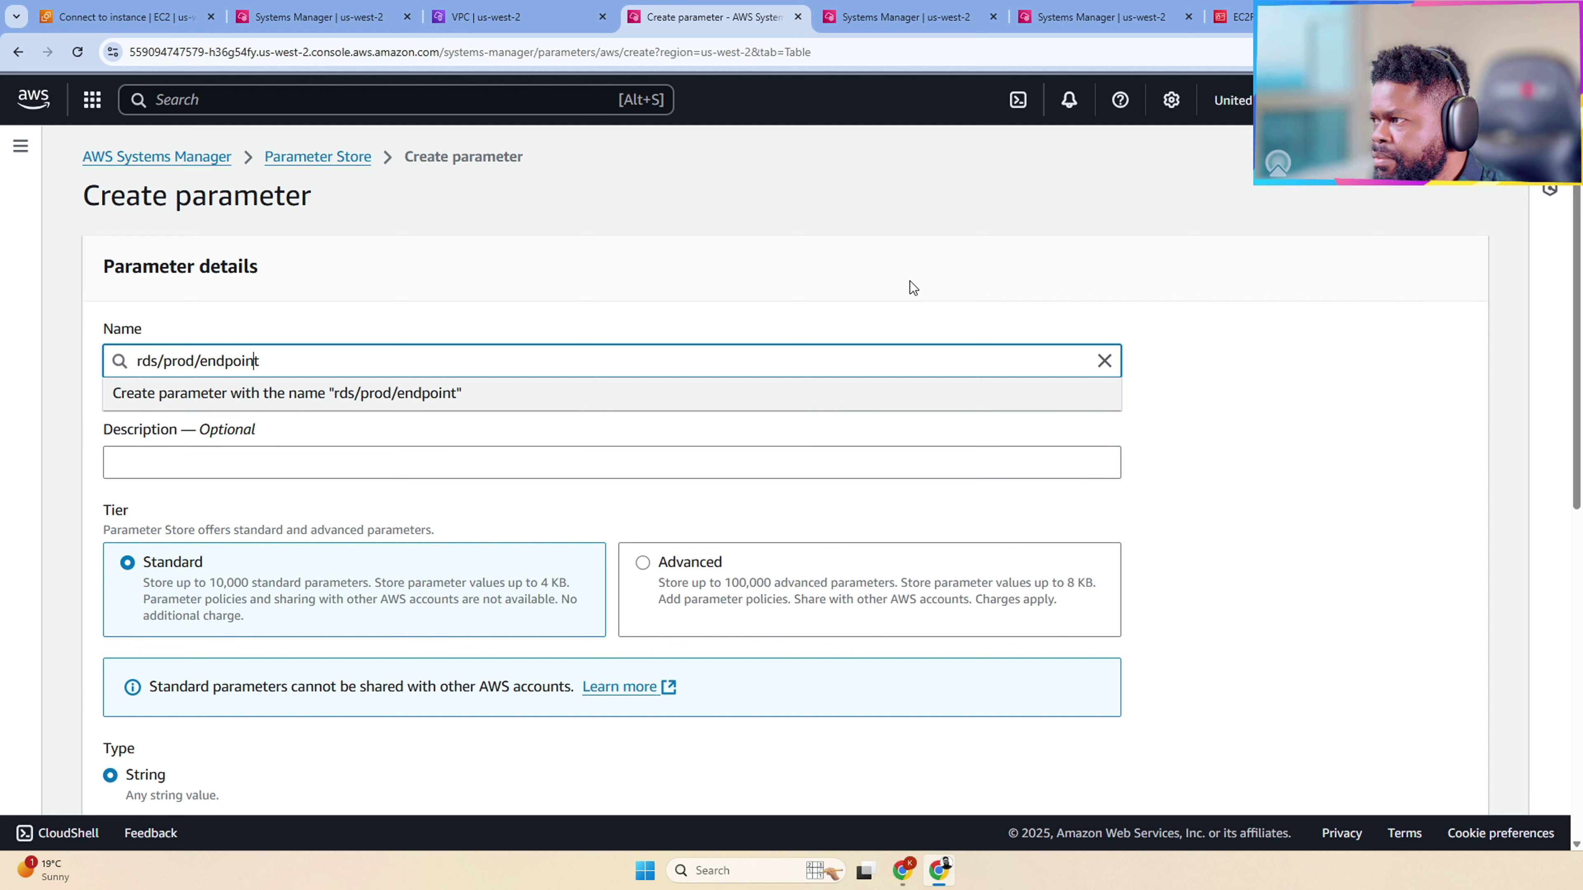
{"action": "type", "text": "/"}
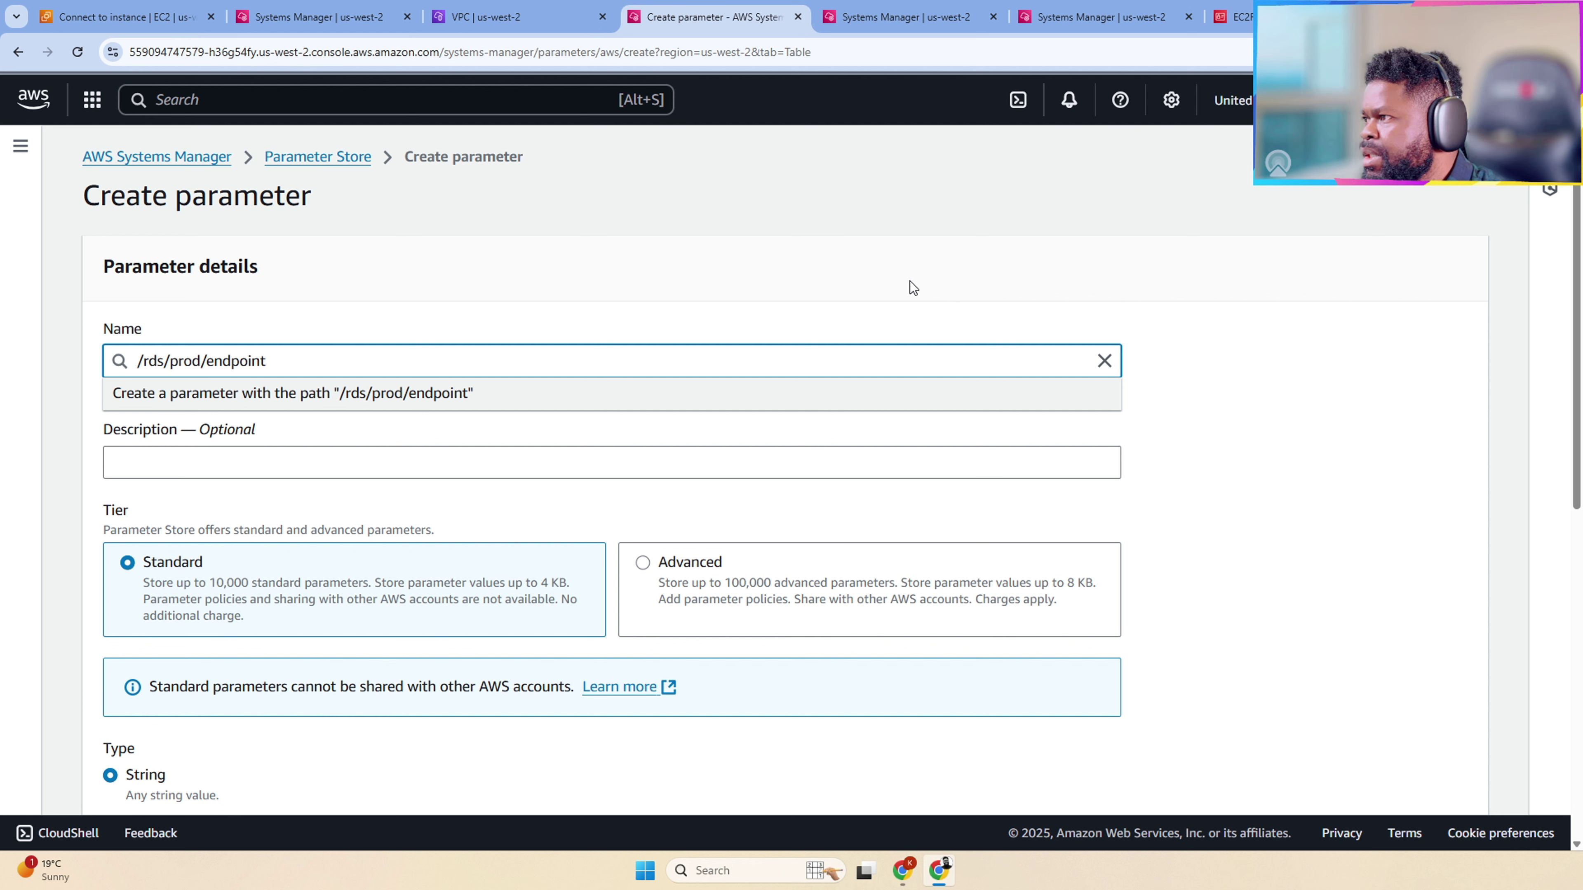
{"action": "left_click", "coordinate": [1040, 253]}
Step: Enter "My RDS Endpoint" as the new parameter's description
{"action": "left_click", "coordinate": [202, 462]}
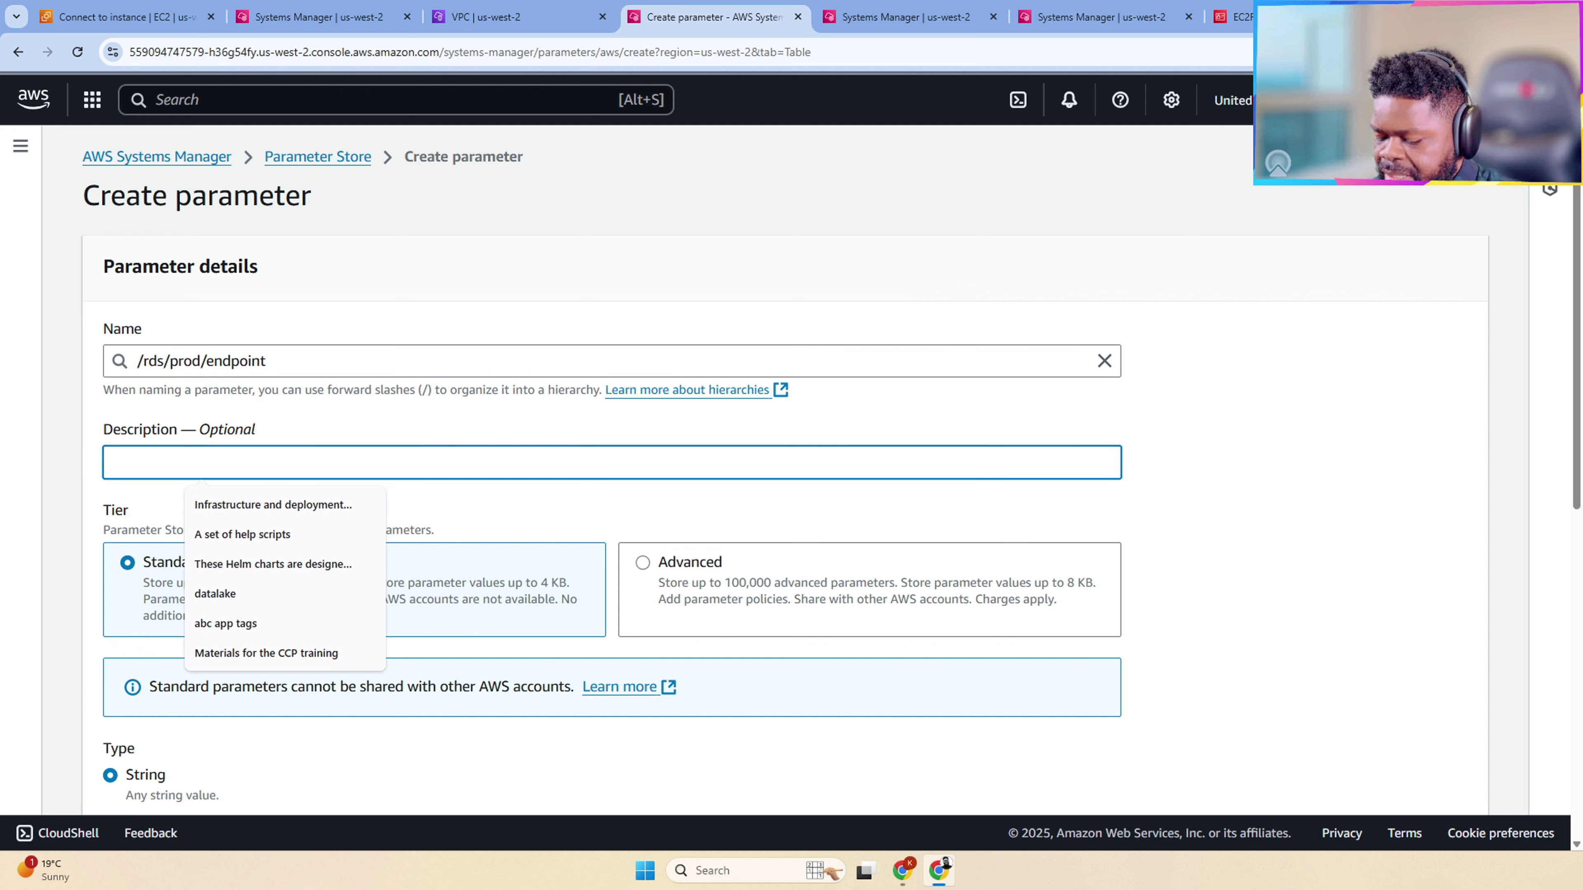
{"action": "type", "text": "My RDS "}
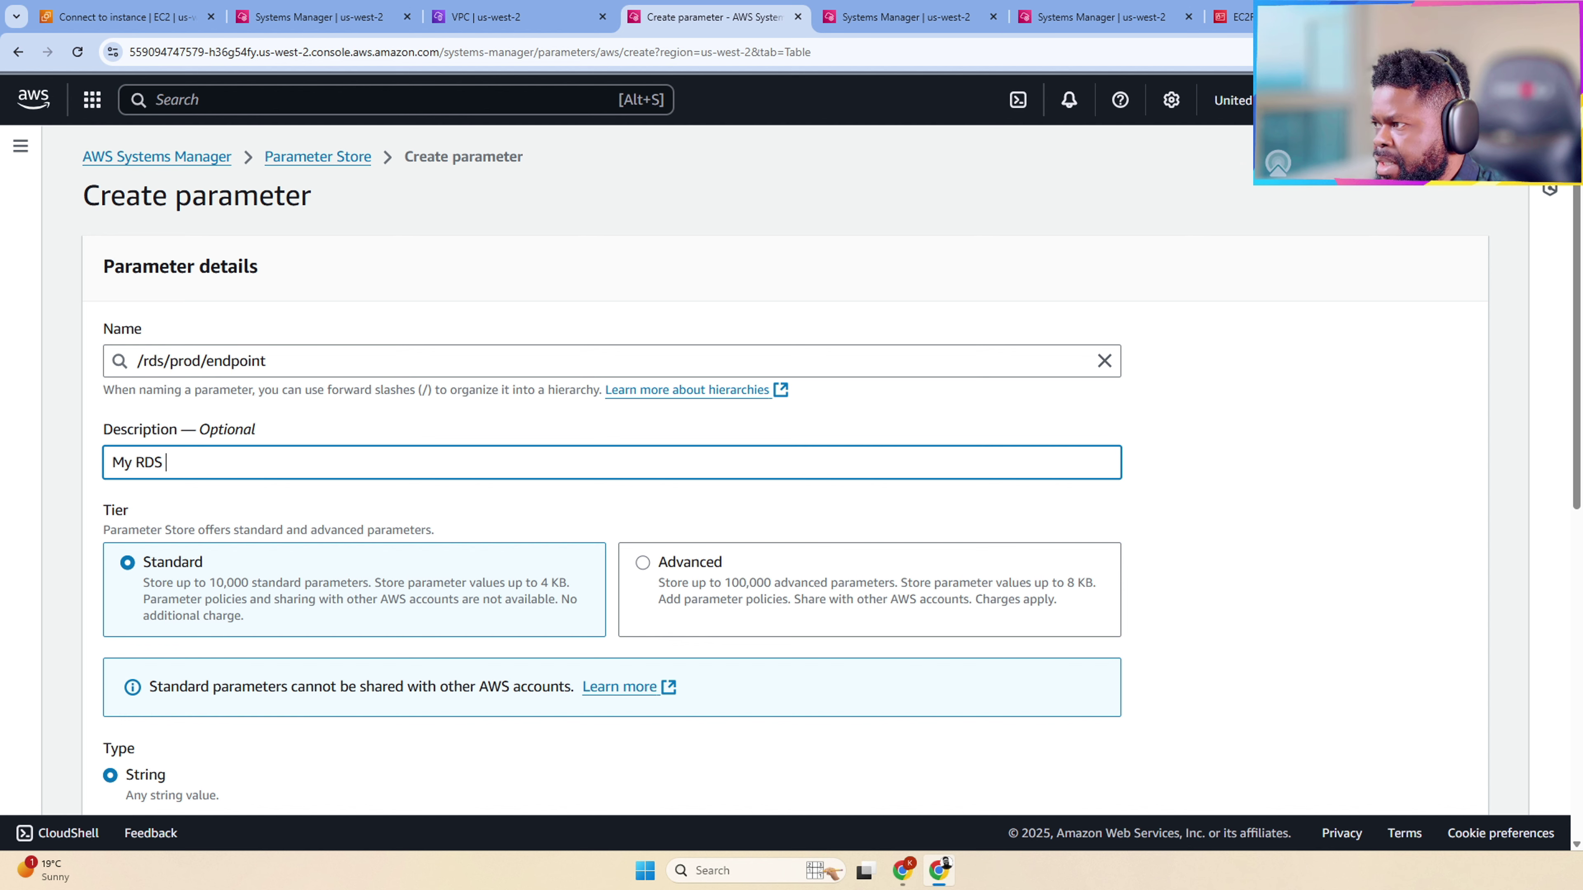
{"action": "type", "text": "Endpi"}
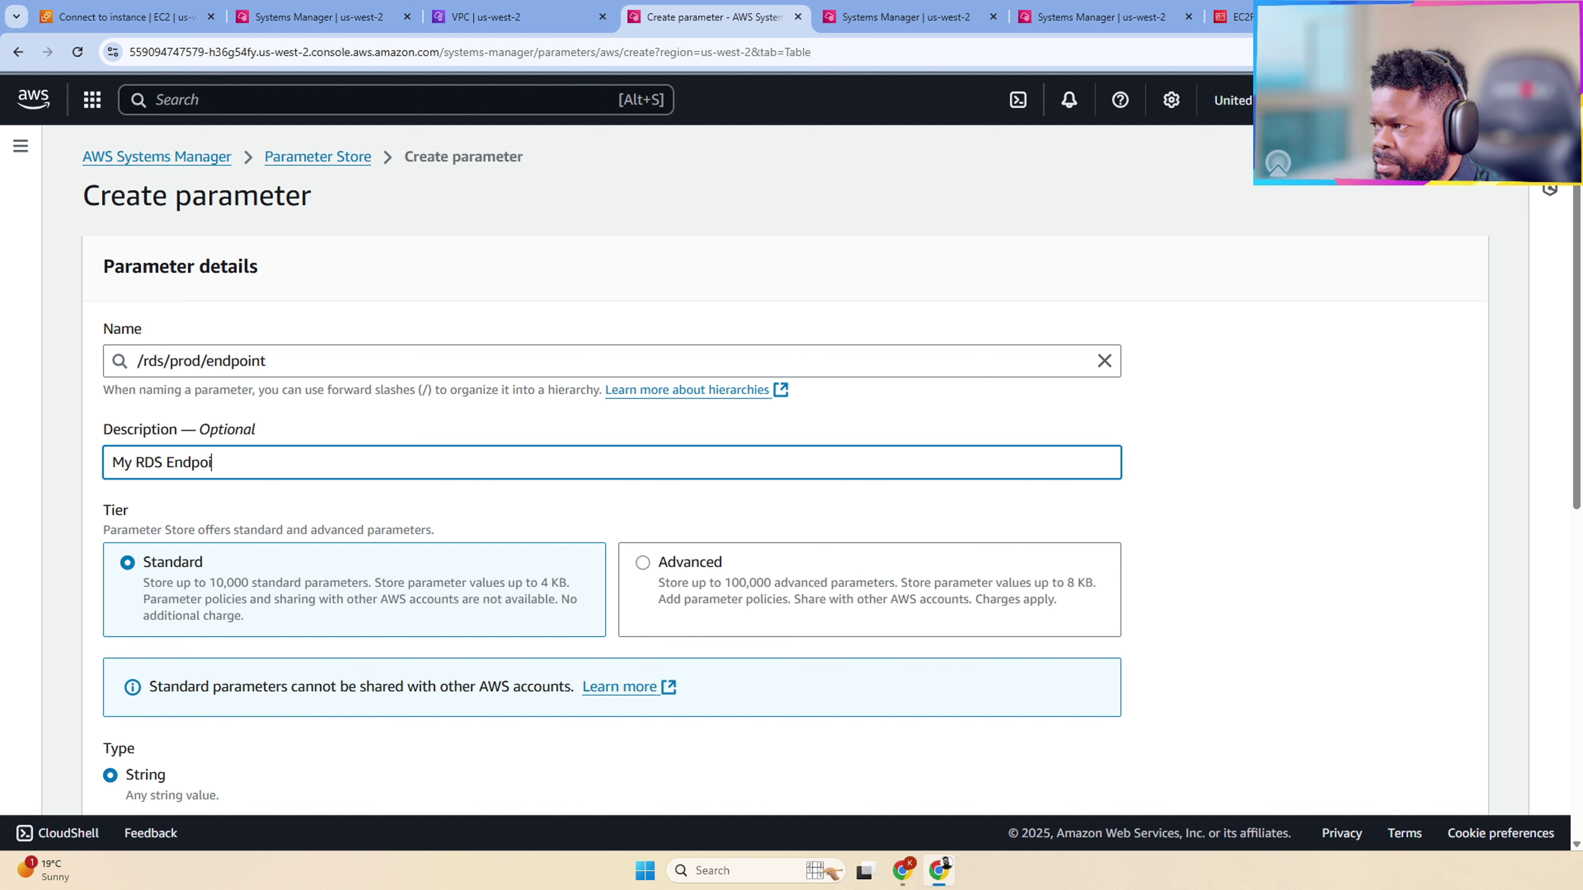
Step: Try the SecureString type and examine its KMS key source and KMS Key ID options
{"action": "scroll", "coordinate": [773, 533], "scroll_direction": "down", "scroll_amount": 4}
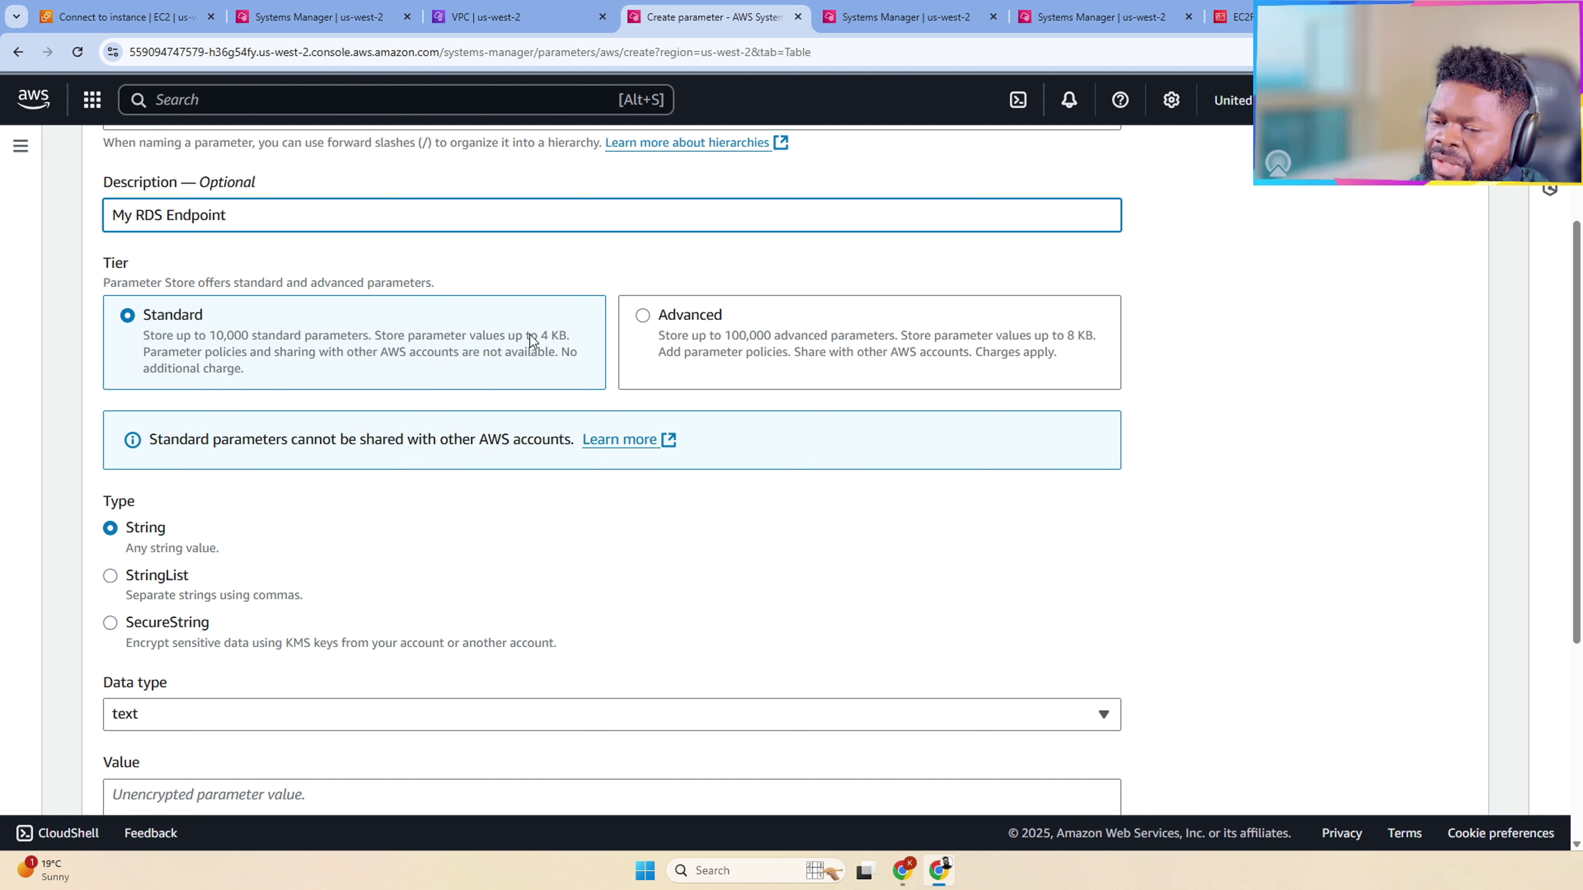
{"action": "scroll", "coordinate": [788, 419], "scroll_direction": "down", "scroll_amount": 1}
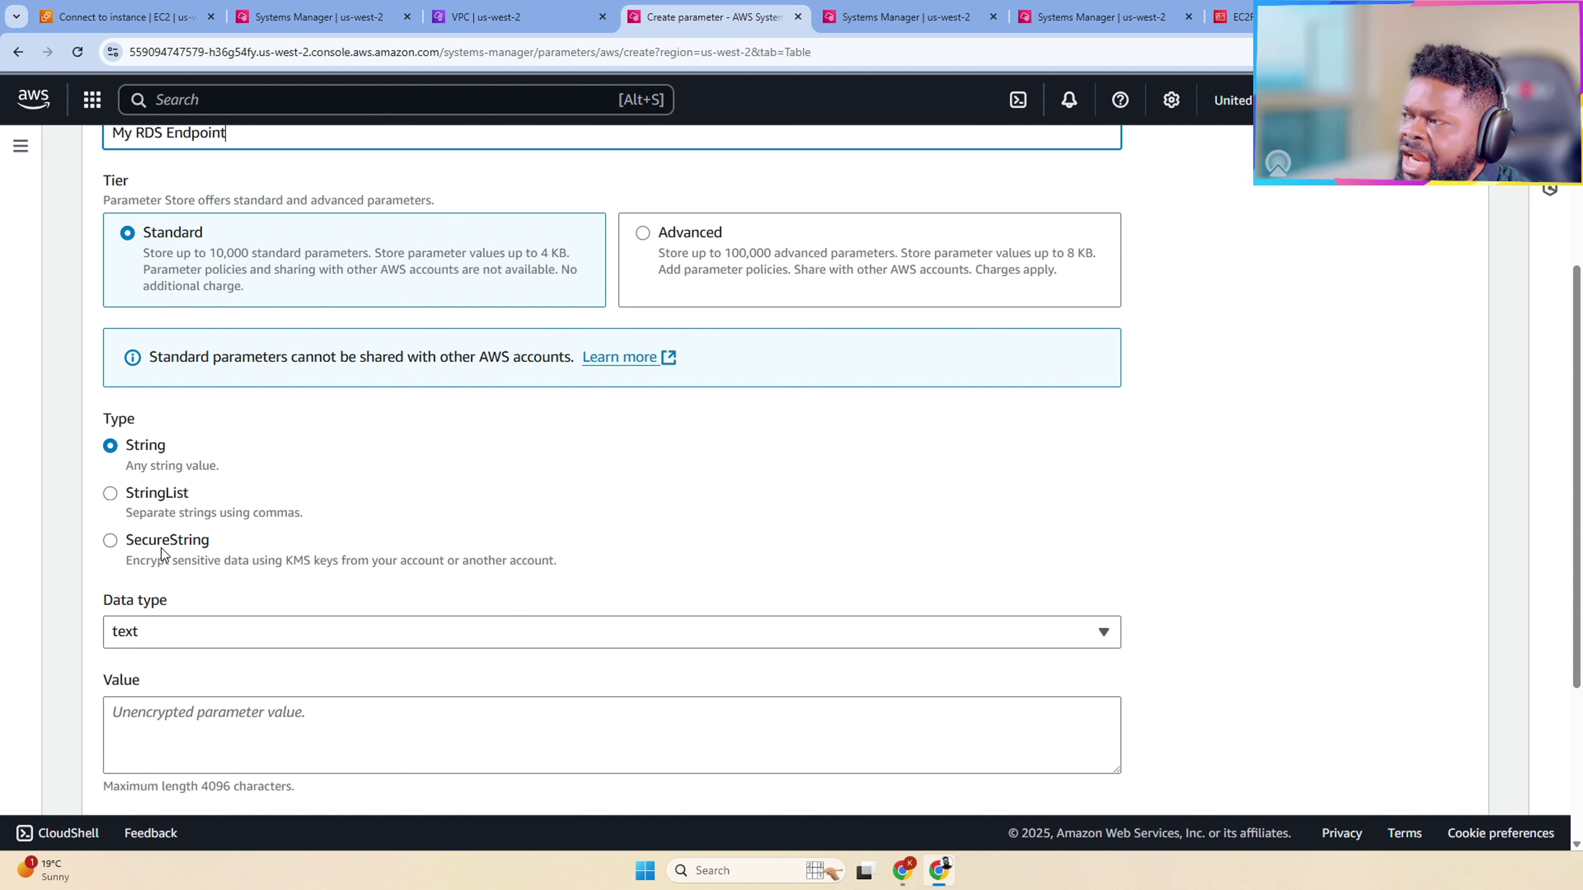
{"action": "left_click", "coordinate": [161, 549]}
{"action": "scroll", "coordinate": [214, 539], "scroll_direction": "down", "scroll_amount": 4}
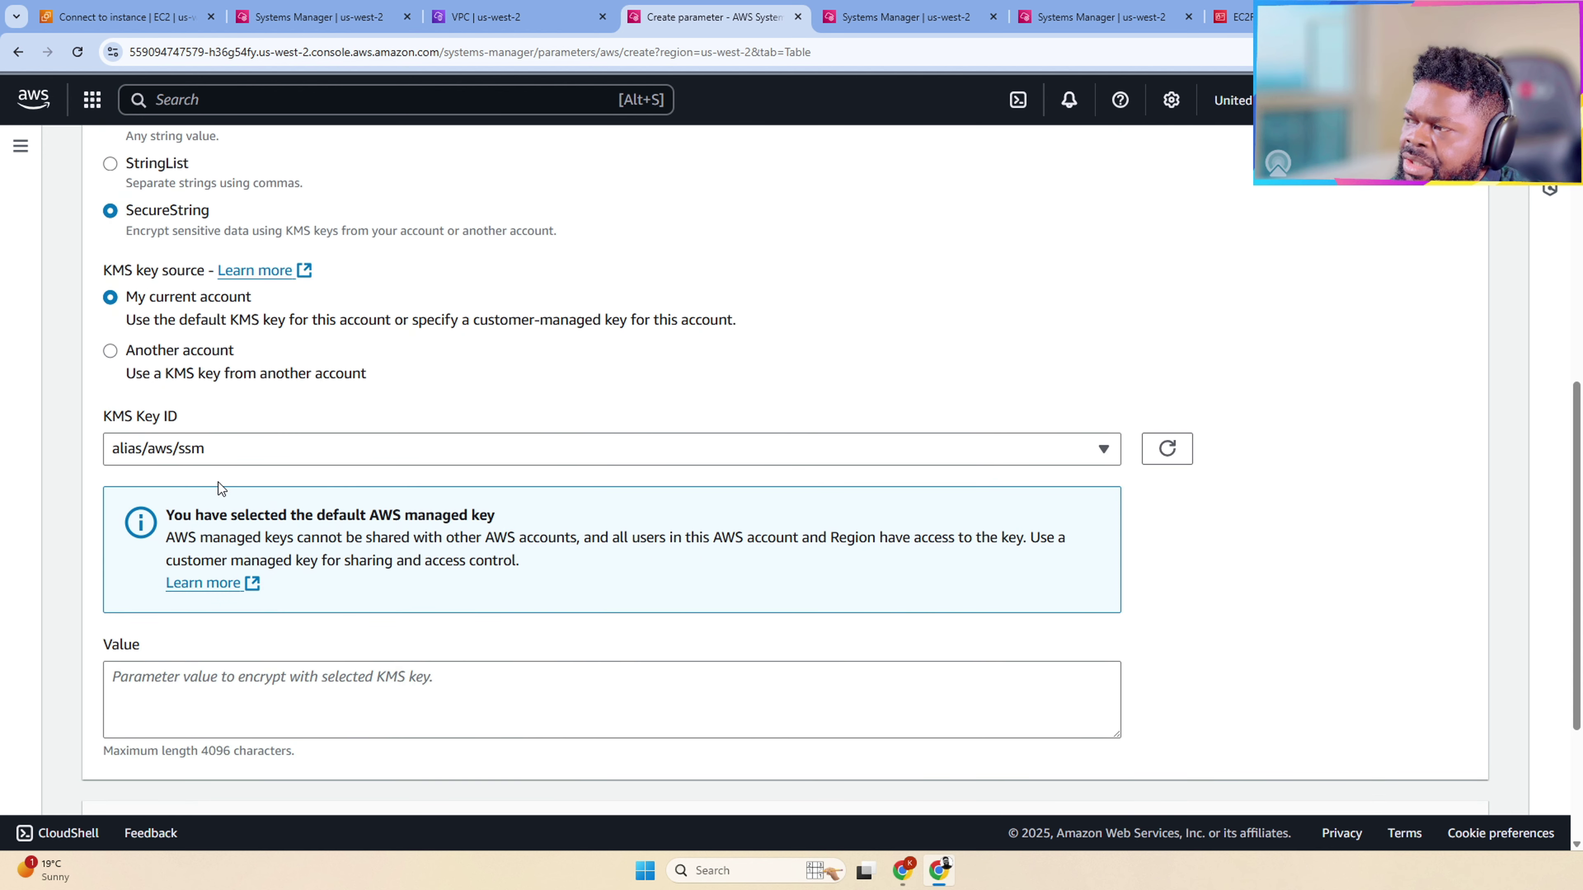
{"action": "scroll", "coordinate": [156, 356], "scroll_direction": "up", "scroll_amount": 1}
{"action": "scroll", "coordinate": [134, 383], "scroll_direction": "down", "scroll_amount": 1}
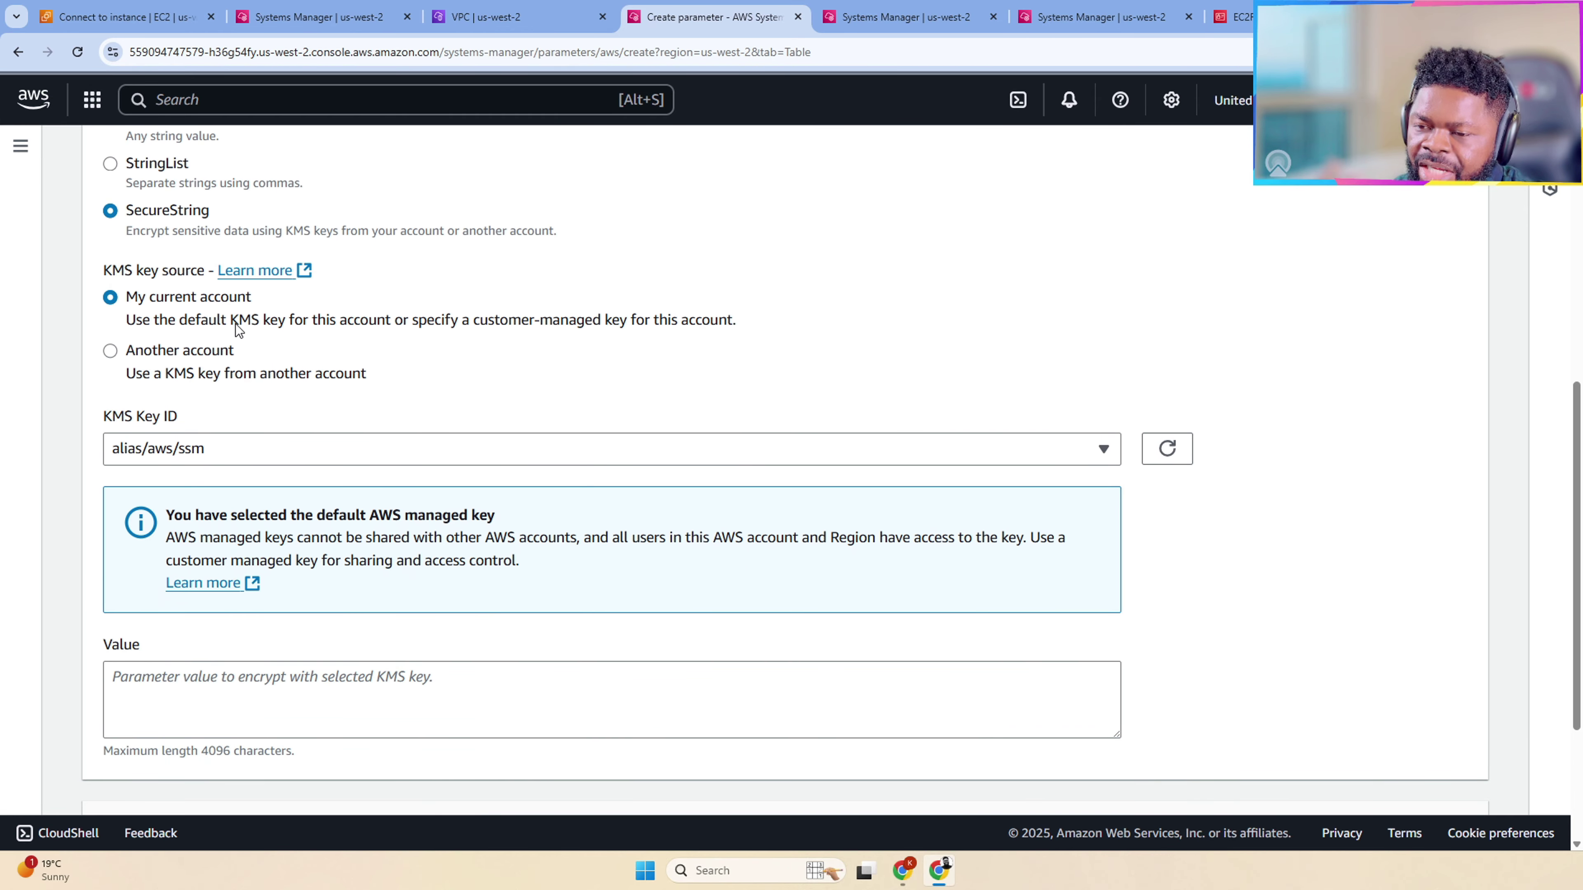
{"action": "scroll", "coordinate": [248, 333], "scroll_direction": "up", "scroll_amount": 5}
{"action": "scroll", "coordinate": [364, 355], "scroll_direction": "down", "scroll_amount": 9}
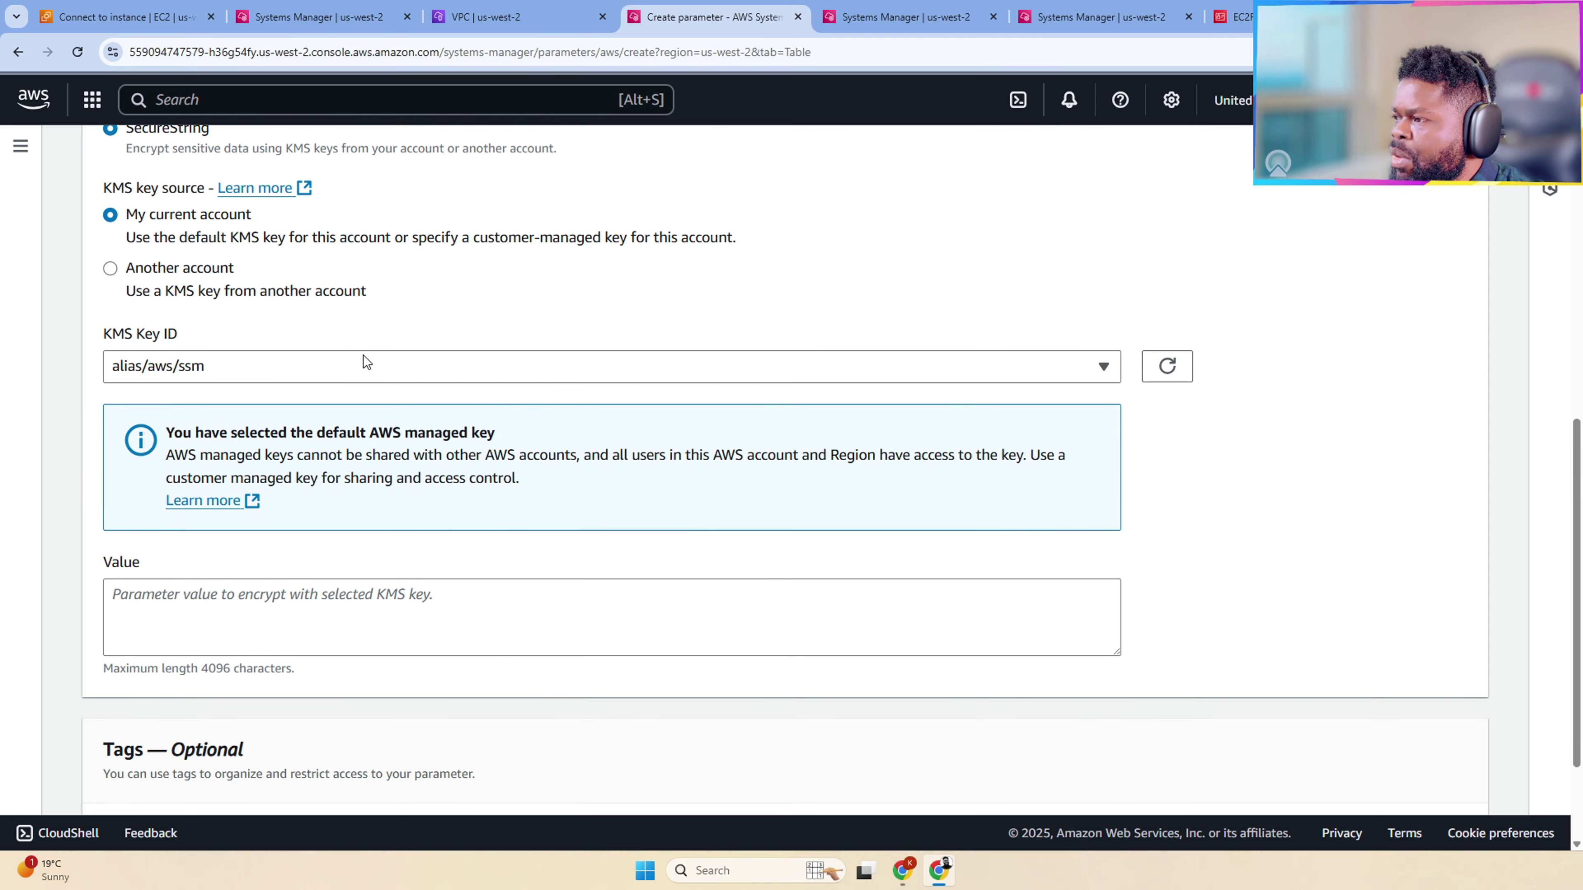
{"action": "scroll", "coordinate": [330, 356], "scroll_direction": "up", "scroll_amount": 5}
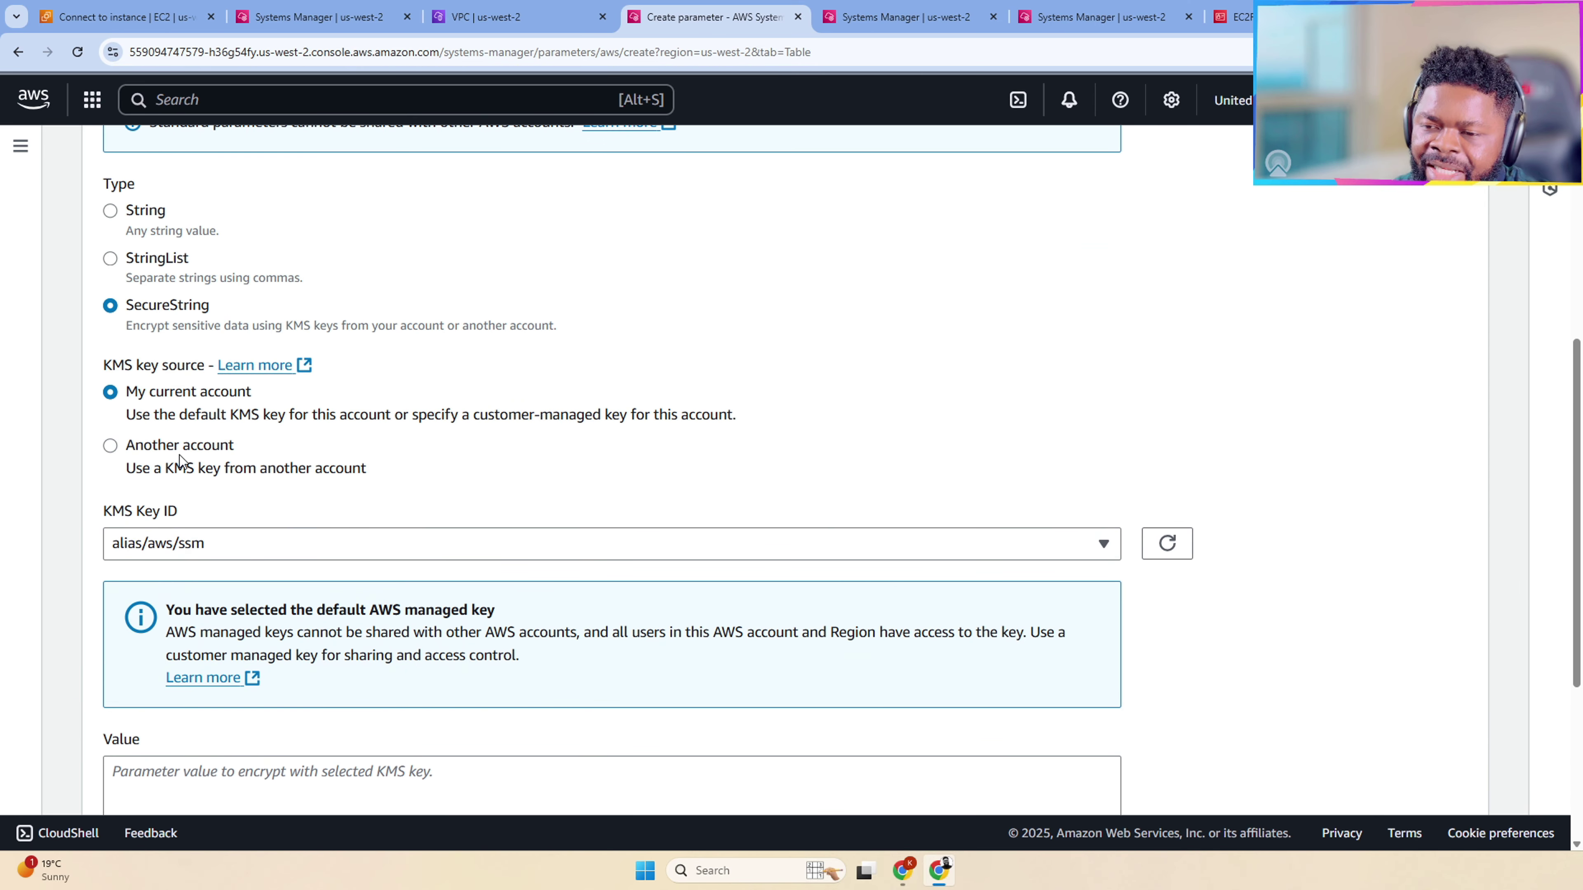
{"action": "scroll", "coordinate": [183, 445], "scroll_direction": "up", "scroll_amount": 3}
{"action": "scroll", "coordinate": [190, 434], "scroll_direction": "down", "scroll_amount": 5}
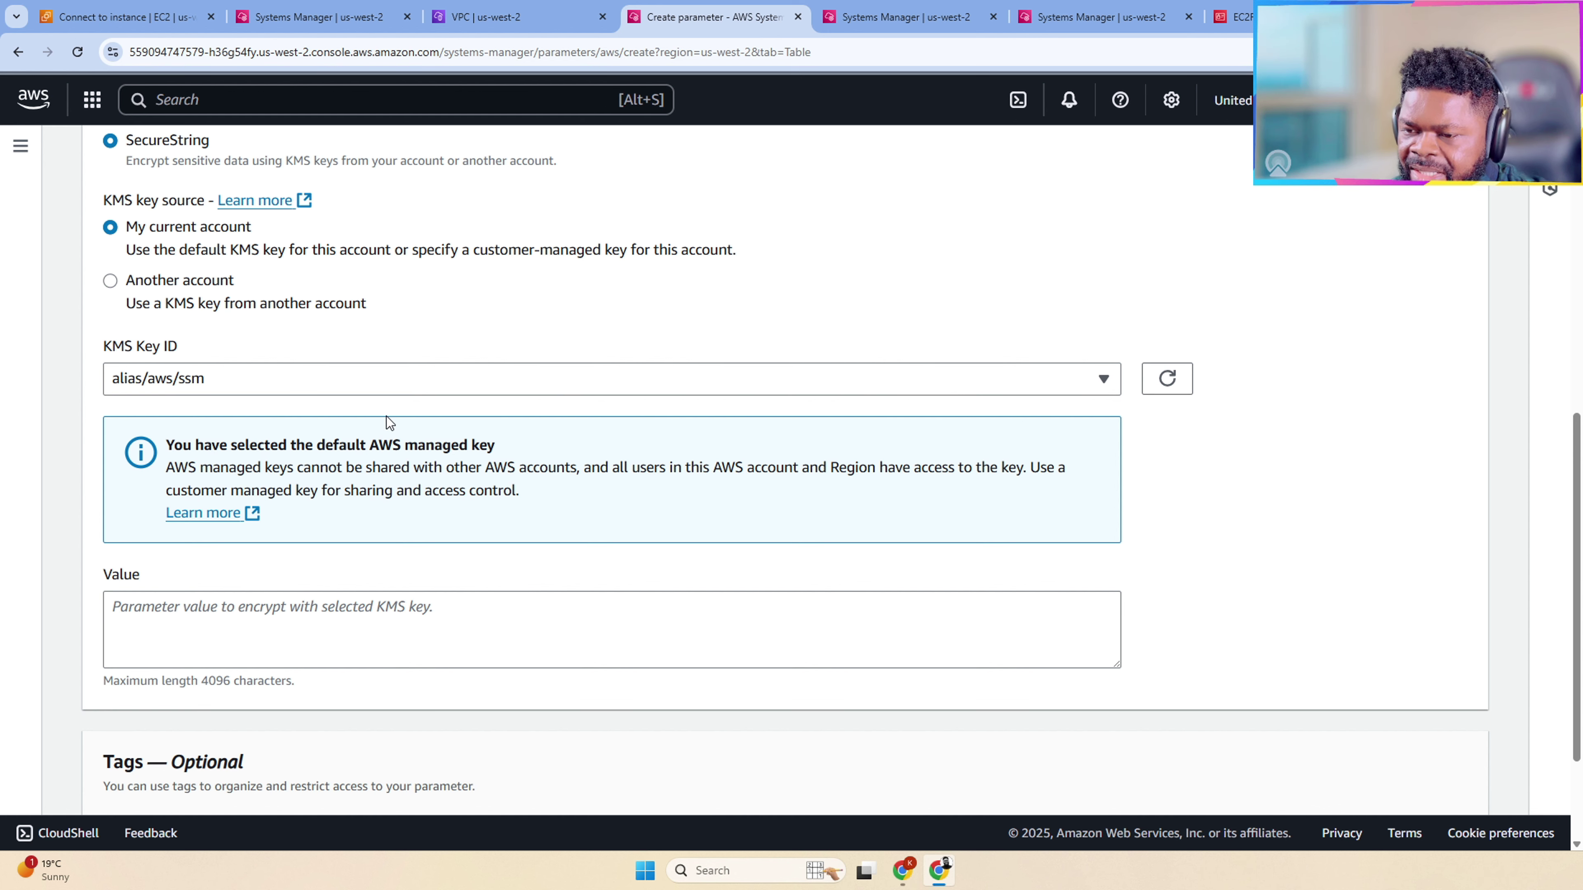
{"action": "scroll", "coordinate": [324, 440], "scroll_direction": "up", "scroll_amount": 3}
Step: Set the parameter type to String and enter database-endpoint as its value
{"action": "left_click", "coordinate": [154, 310]}
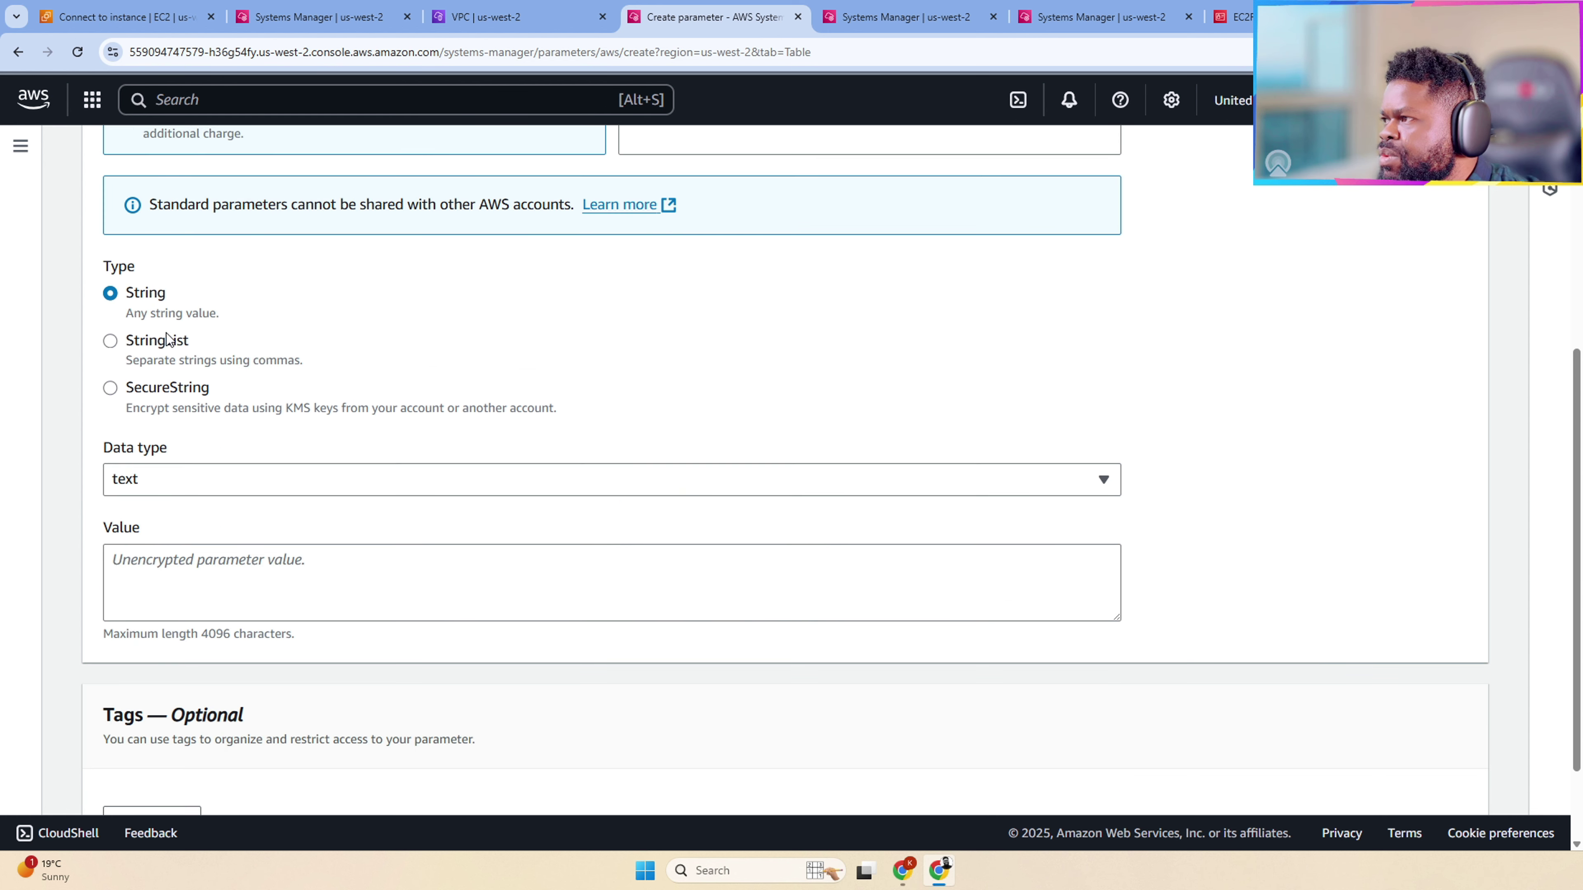
{"action": "left_click", "coordinate": [298, 570]}
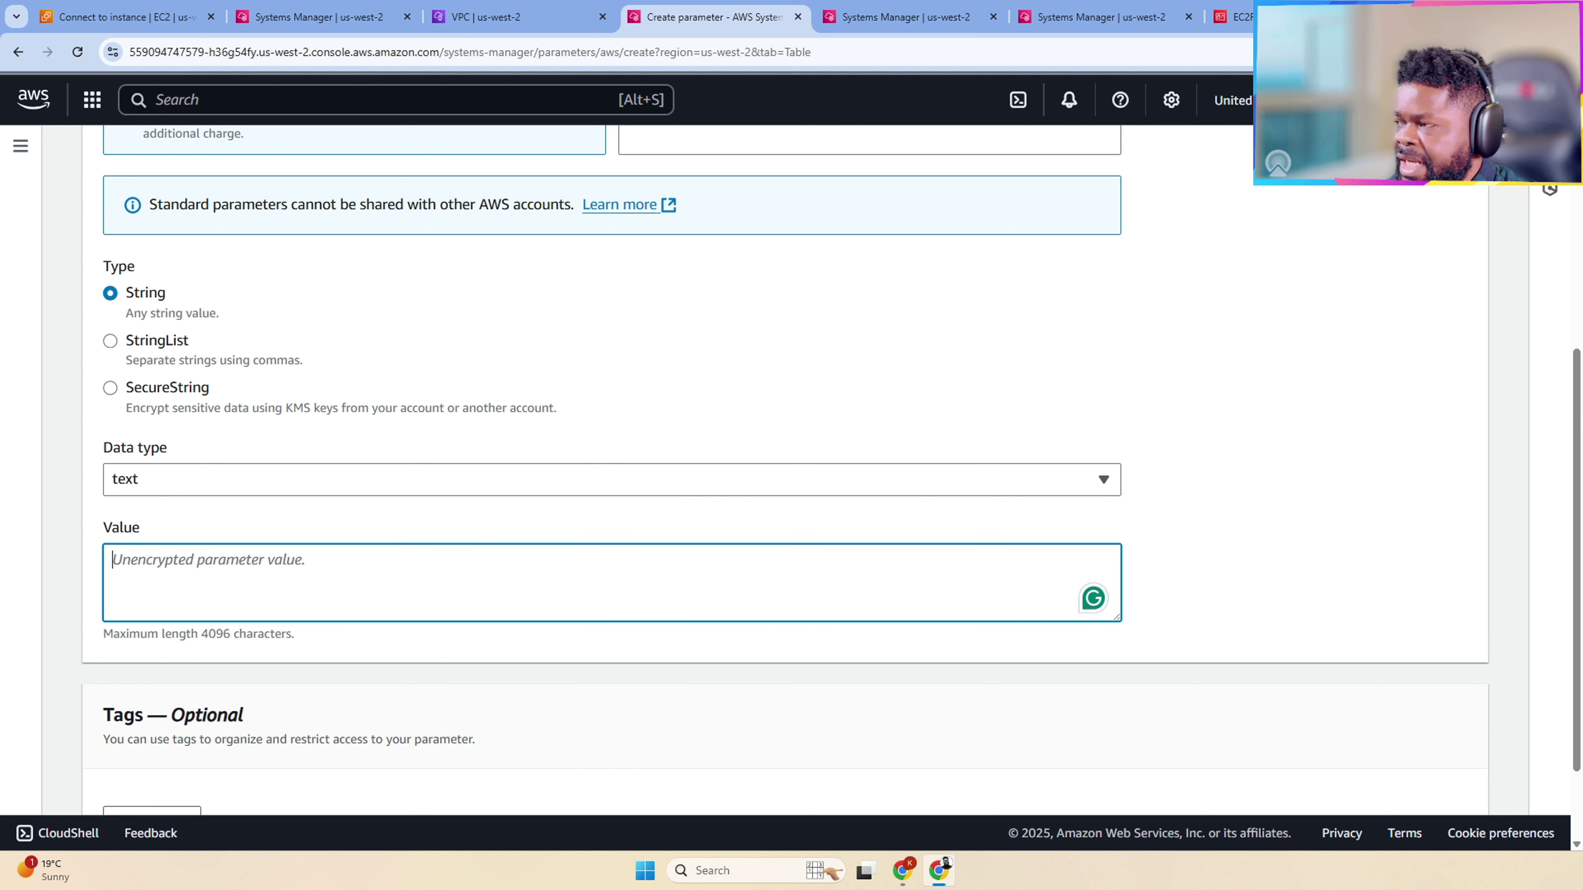
{"action": "type", "text": "data"}
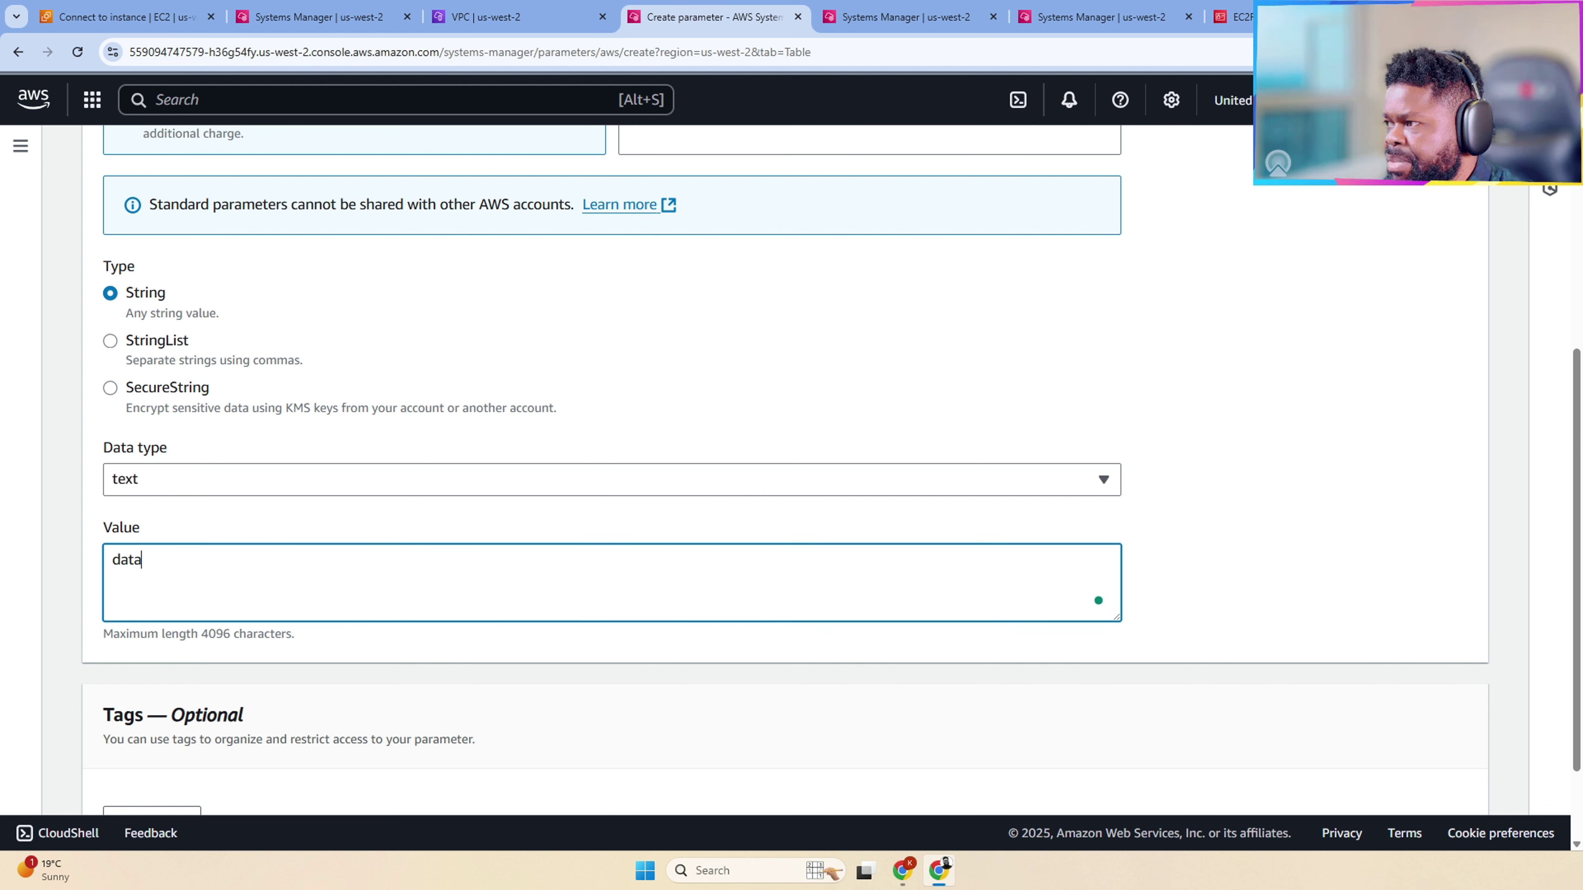
{"action": "type", "text": "base-endpoint"}
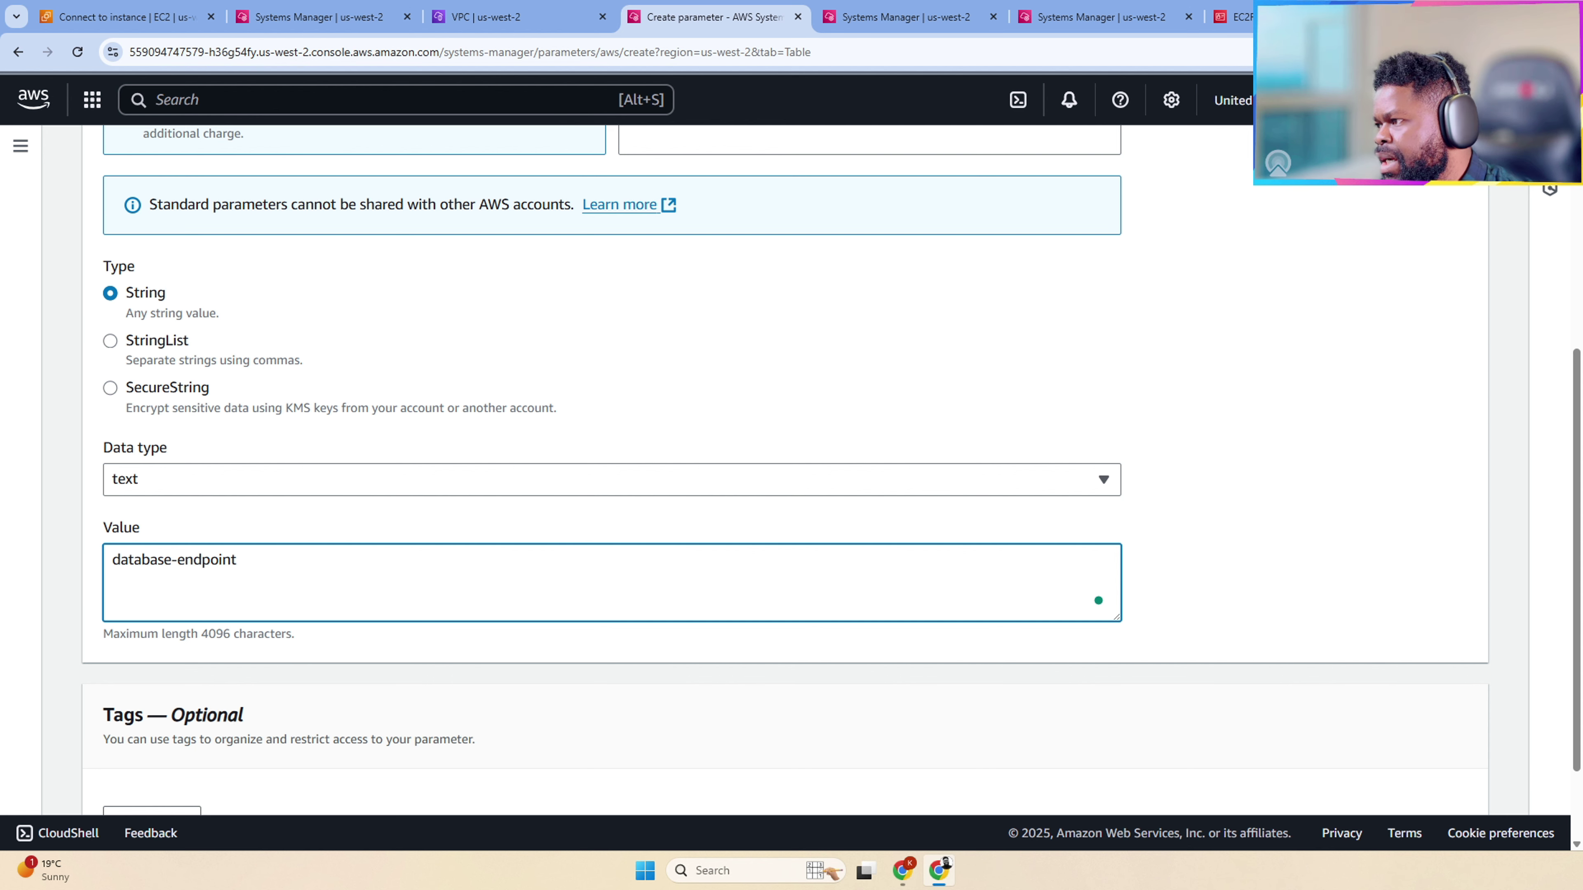
Step: Add a tag with the key Name and the value DB_ENDPOINT, and create the parameter
{"action": "scroll", "coordinate": [441, 621], "scroll_direction": "up", "scroll_amount": 5}
{"action": "scroll", "coordinate": [202, 681], "scroll_direction": "down", "scroll_amount": 8}
{"action": "left_click", "coordinate": [160, 701]}
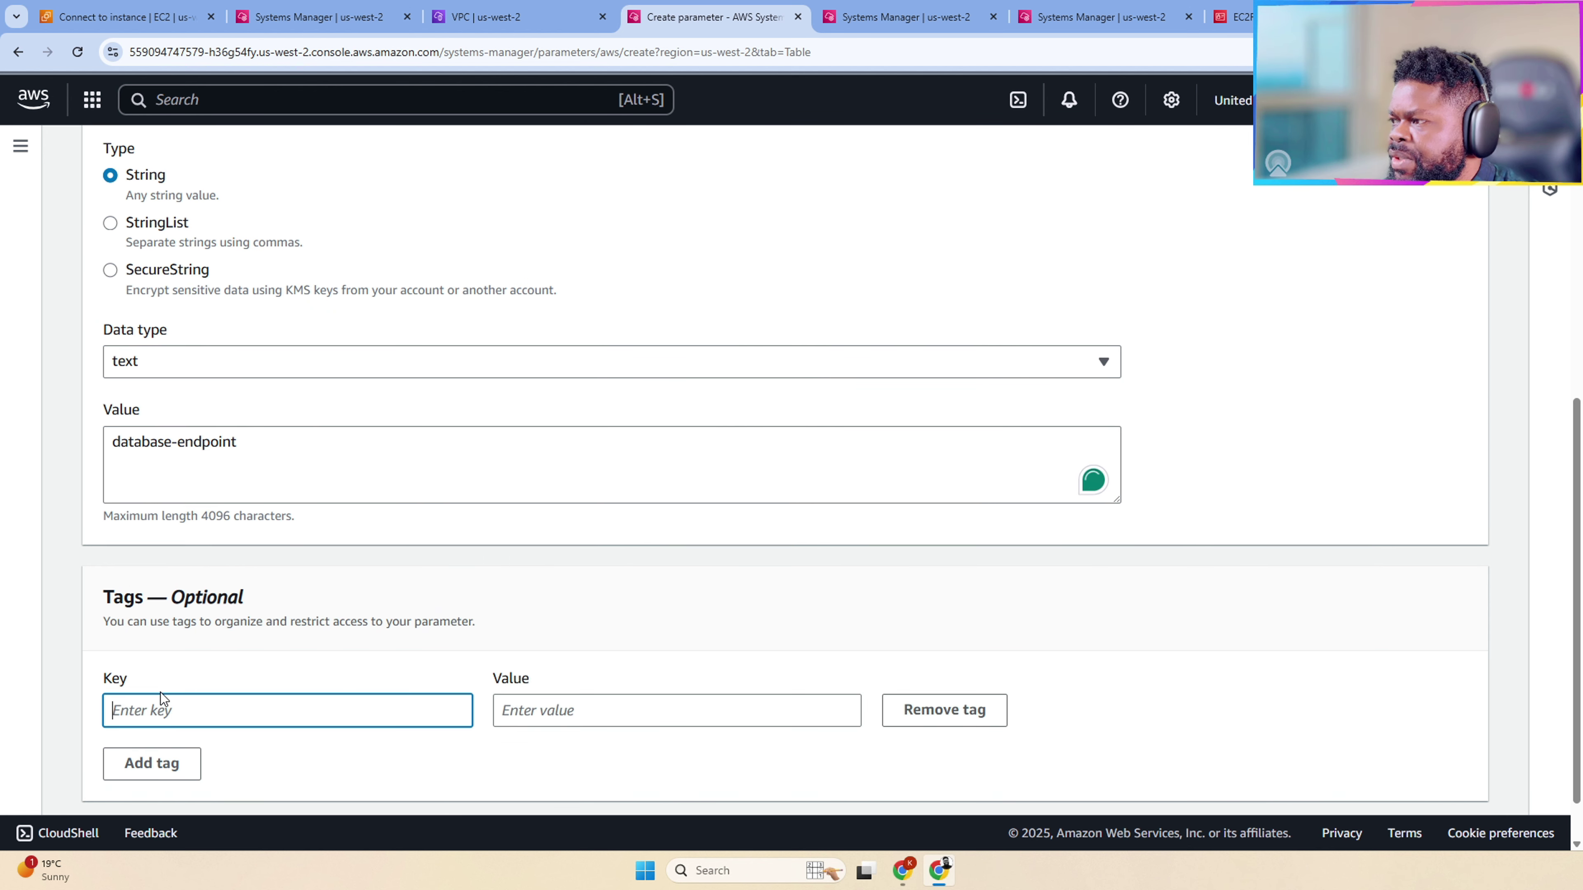
{"action": "type", "text": "Name"}
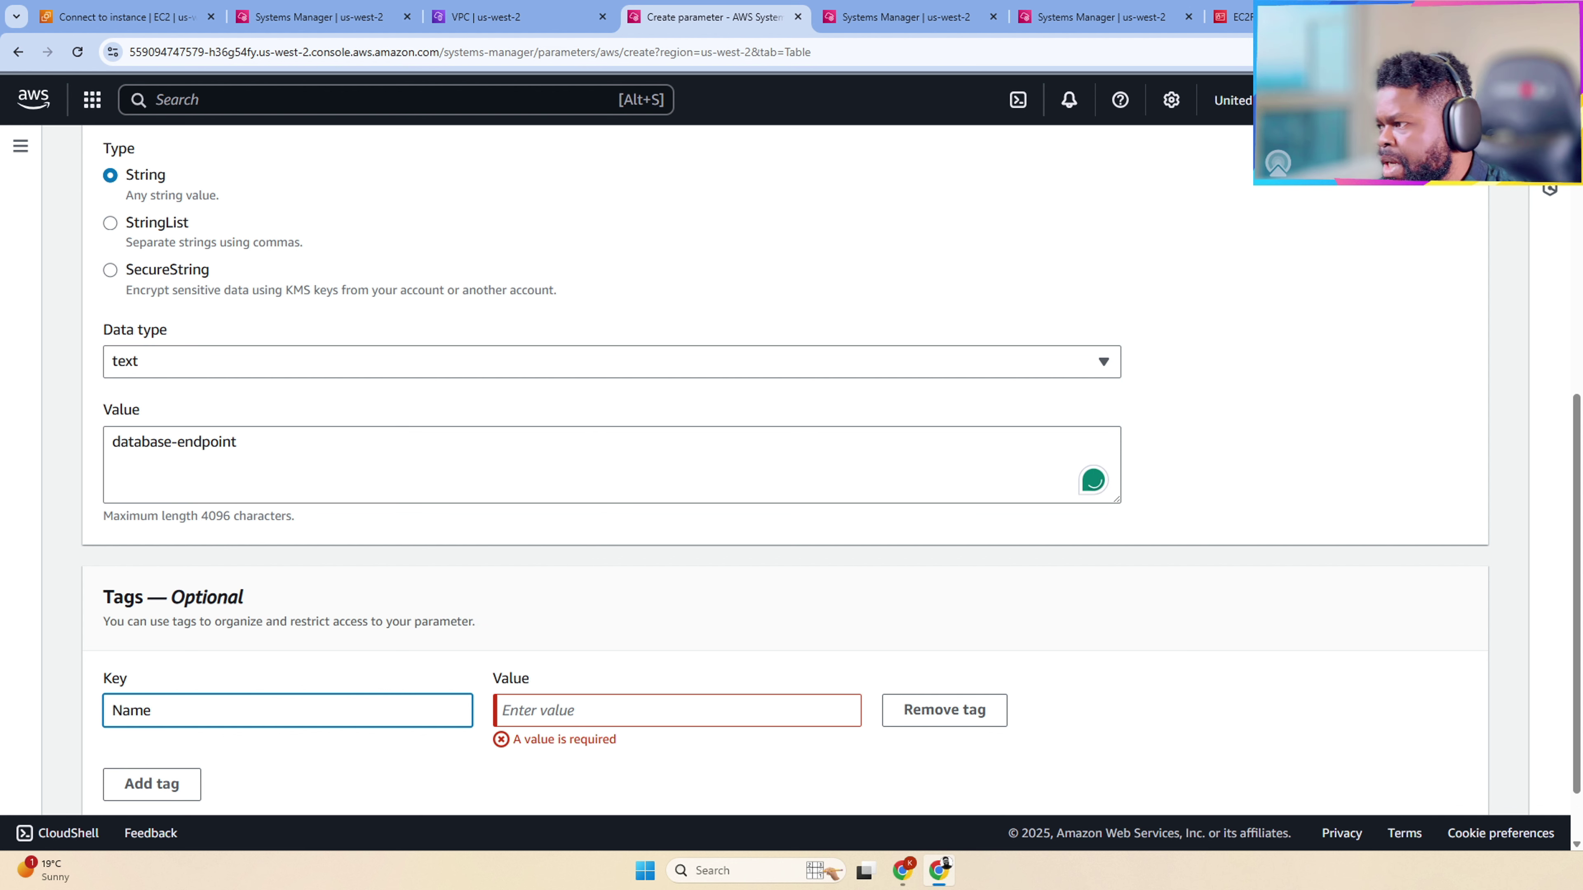
{"action": "key", "text": "Tab"}
{"action": "type", "text": "DB"}
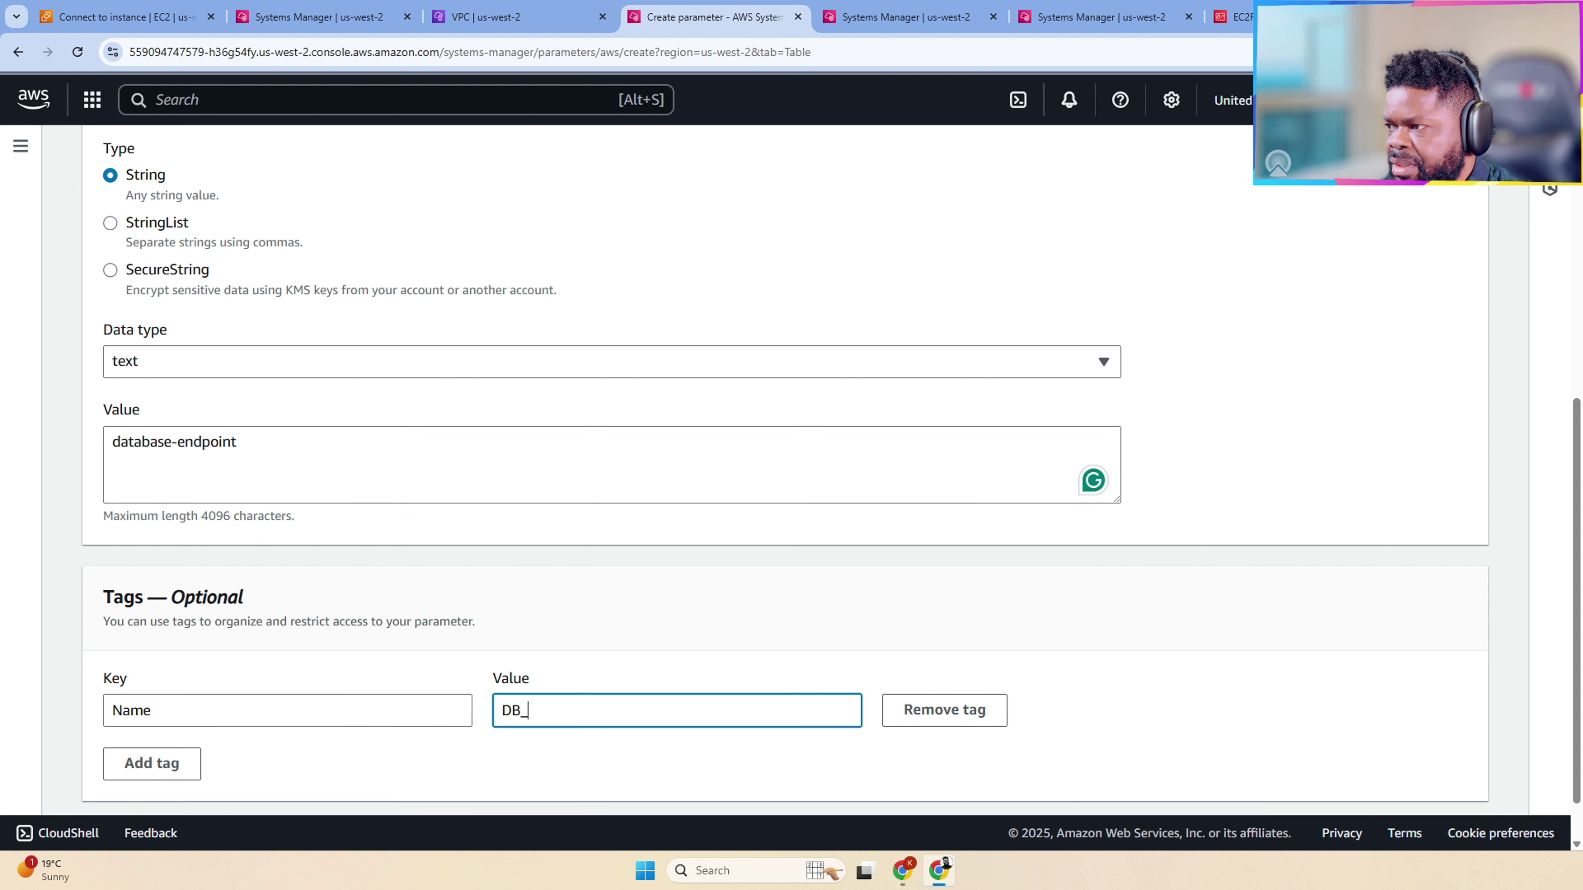
{"action": "type", "text": "_"}
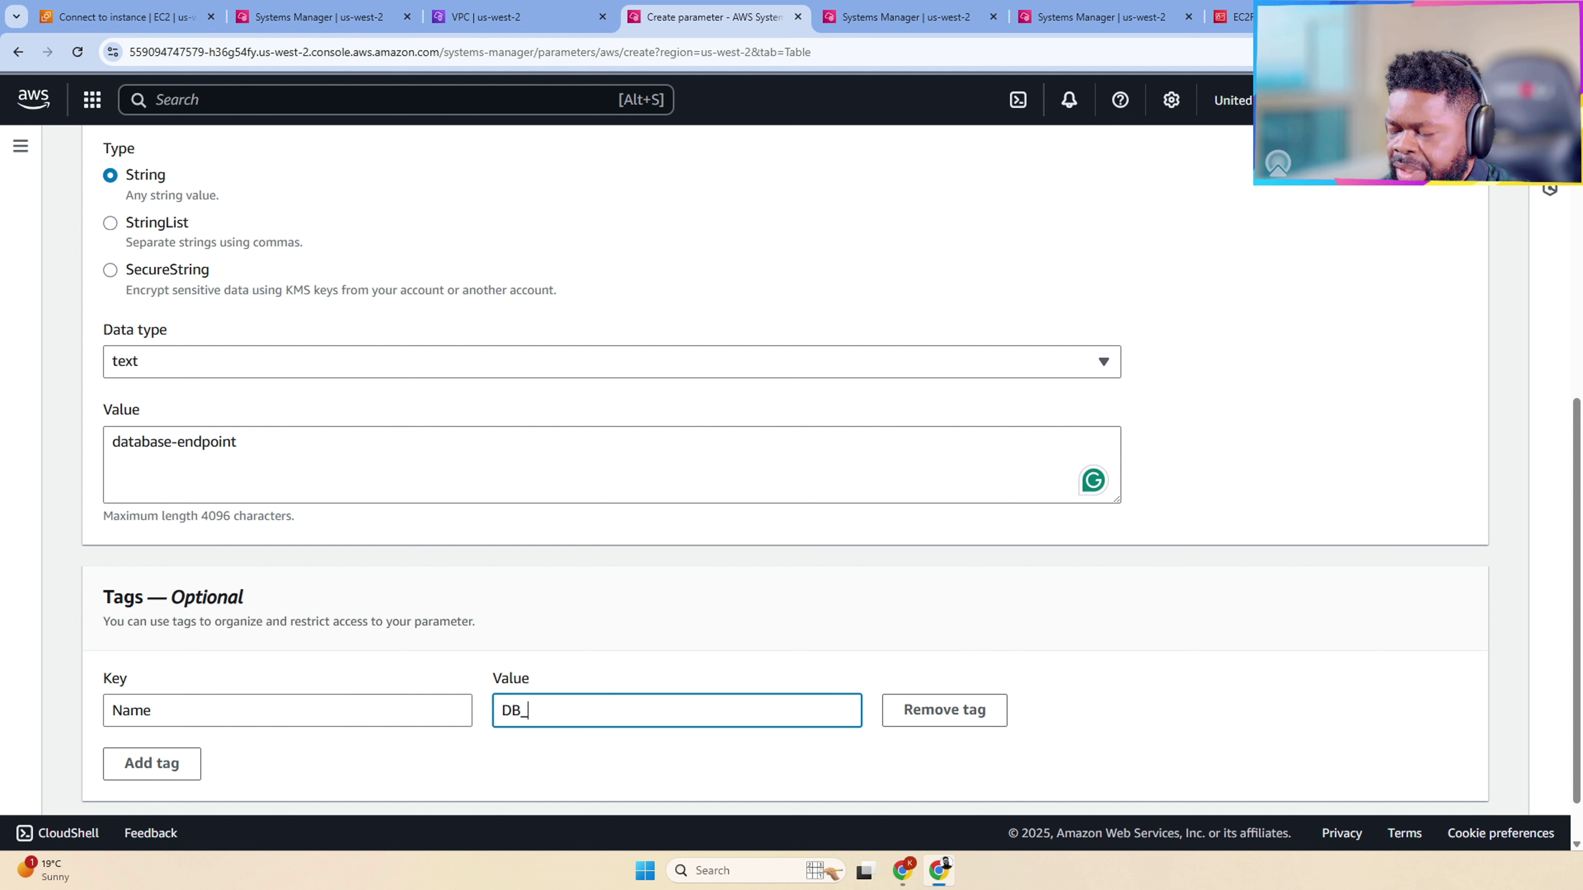
{"action": "type", "text": "NEN"}
{"action": "key", "text": "BackSpace"}
{"action": "key", "text": "BackSpace"}
{"action": "key", "text": "BackSpace"}
{"action": "type", "text": "ENDPOINT"}
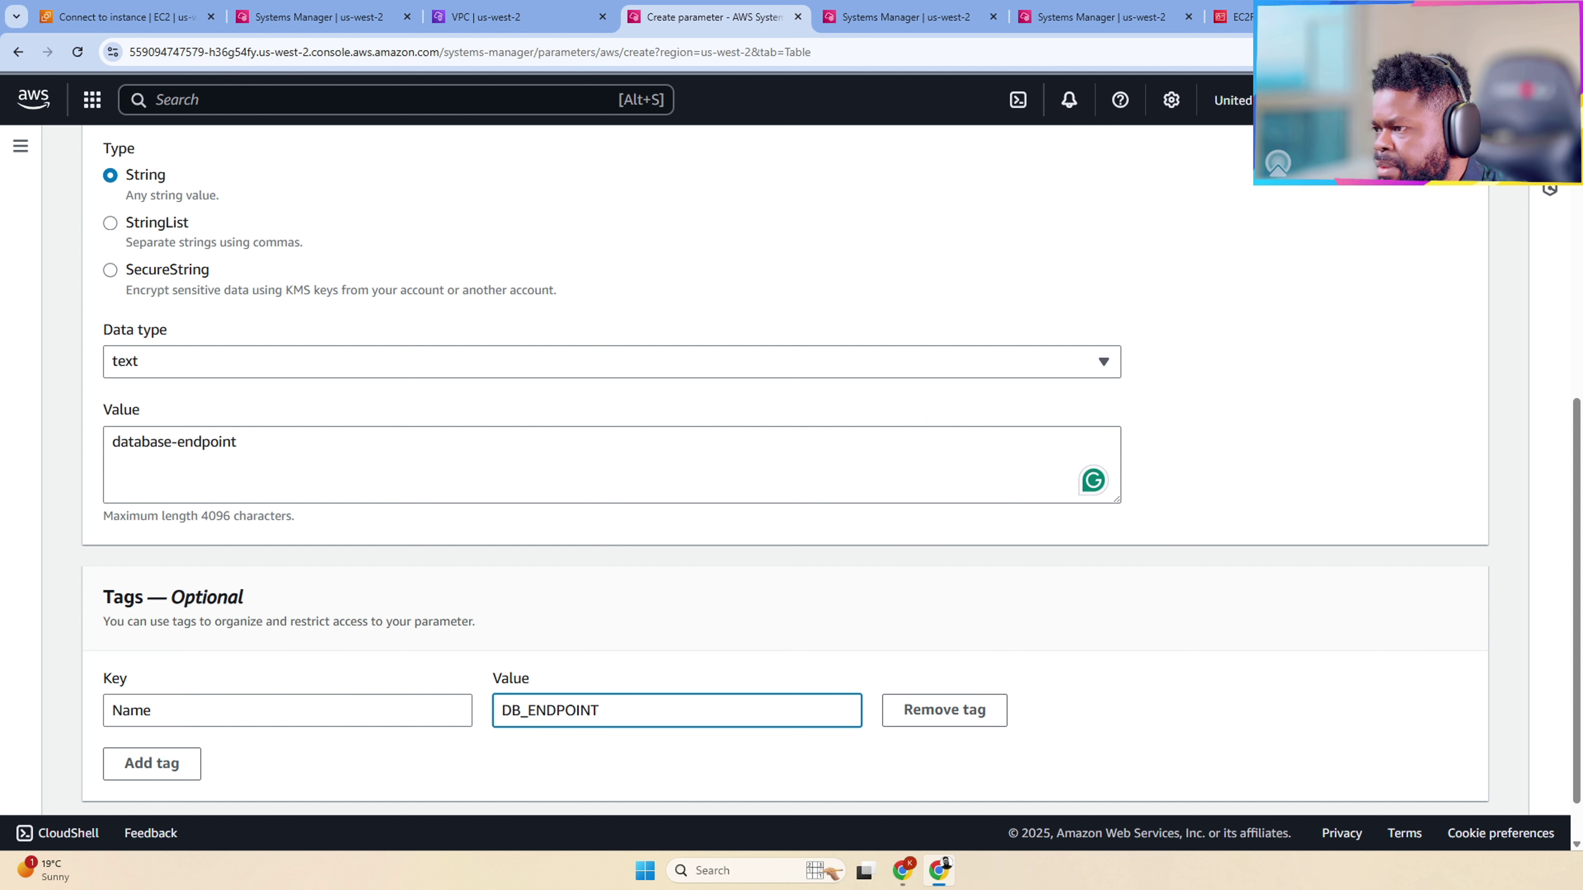
{"action": "scroll", "coordinate": [1332, 703], "scroll_direction": "down", "scroll_amount": 2}
{"action": "left_click", "coordinate": [1407, 775]}
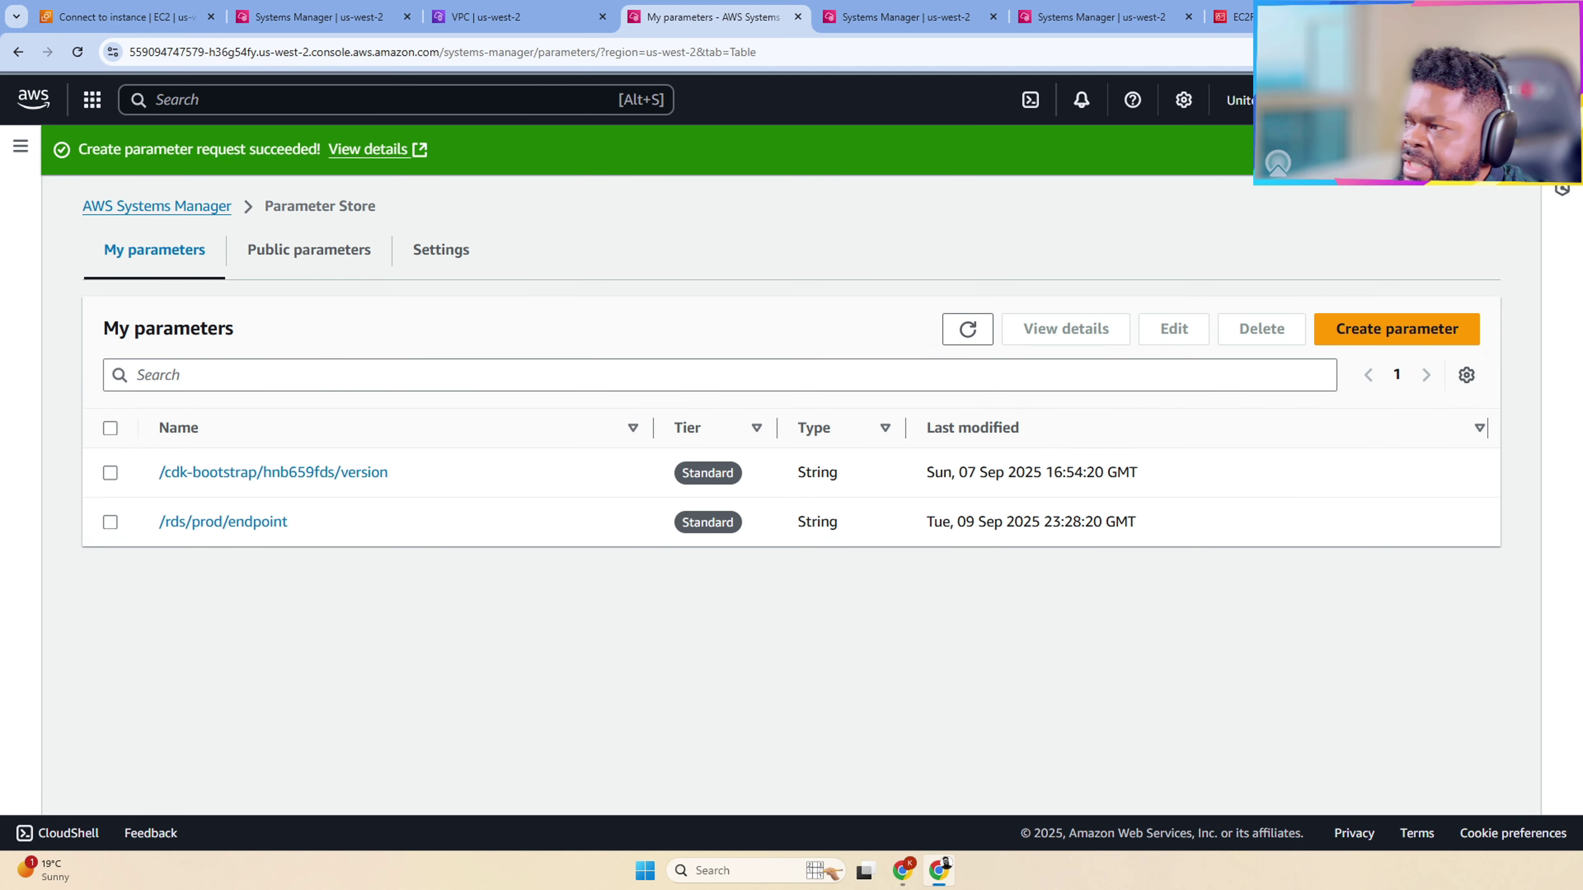
{"action": "left_click_drag", "start_coordinate": [153, 472], "coordinate": [516, 475]}
{"action": "left_click_drag", "start_coordinate": [143, 538], "coordinate": [402, 527]}
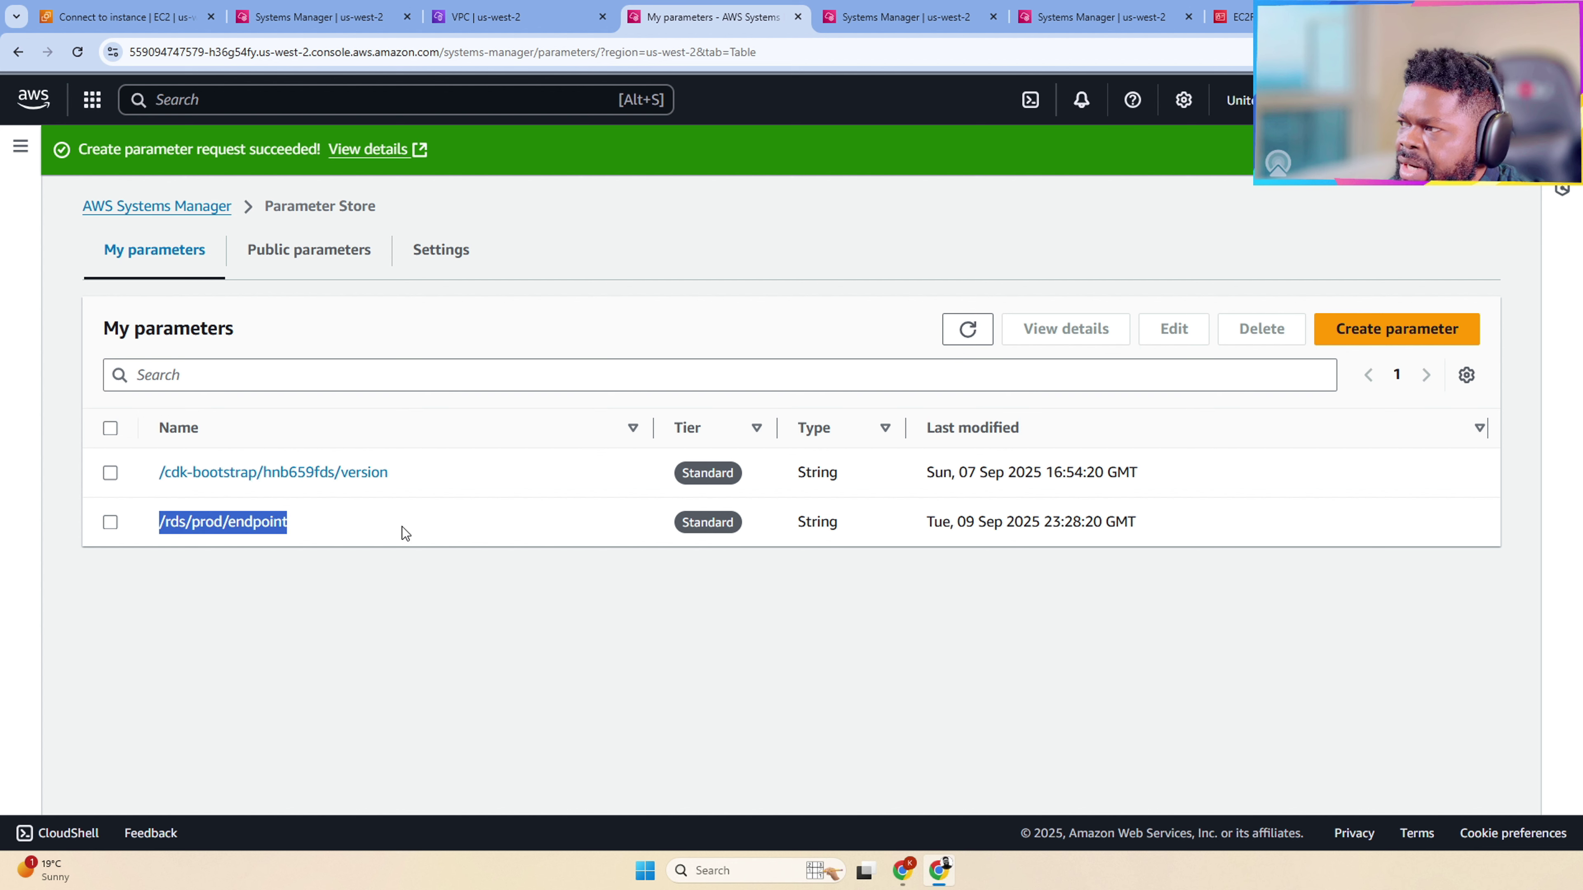
{"action": "left_click", "coordinate": [384, 529]}
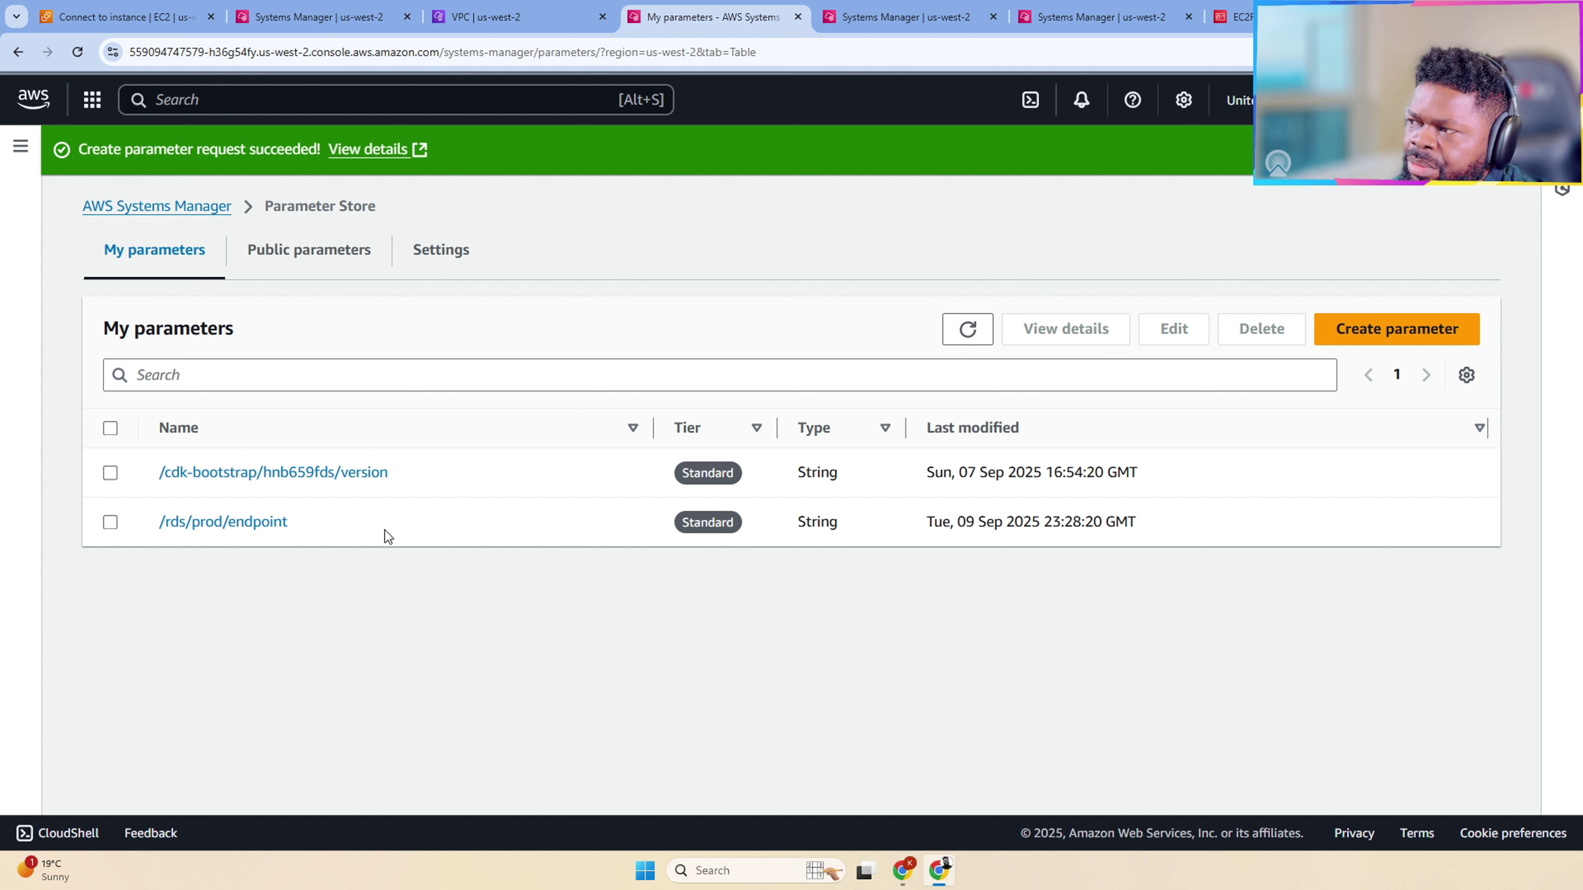
{"action": "left_click_drag", "start_coordinate": [138, 532], "coordinate": [344, 529]}
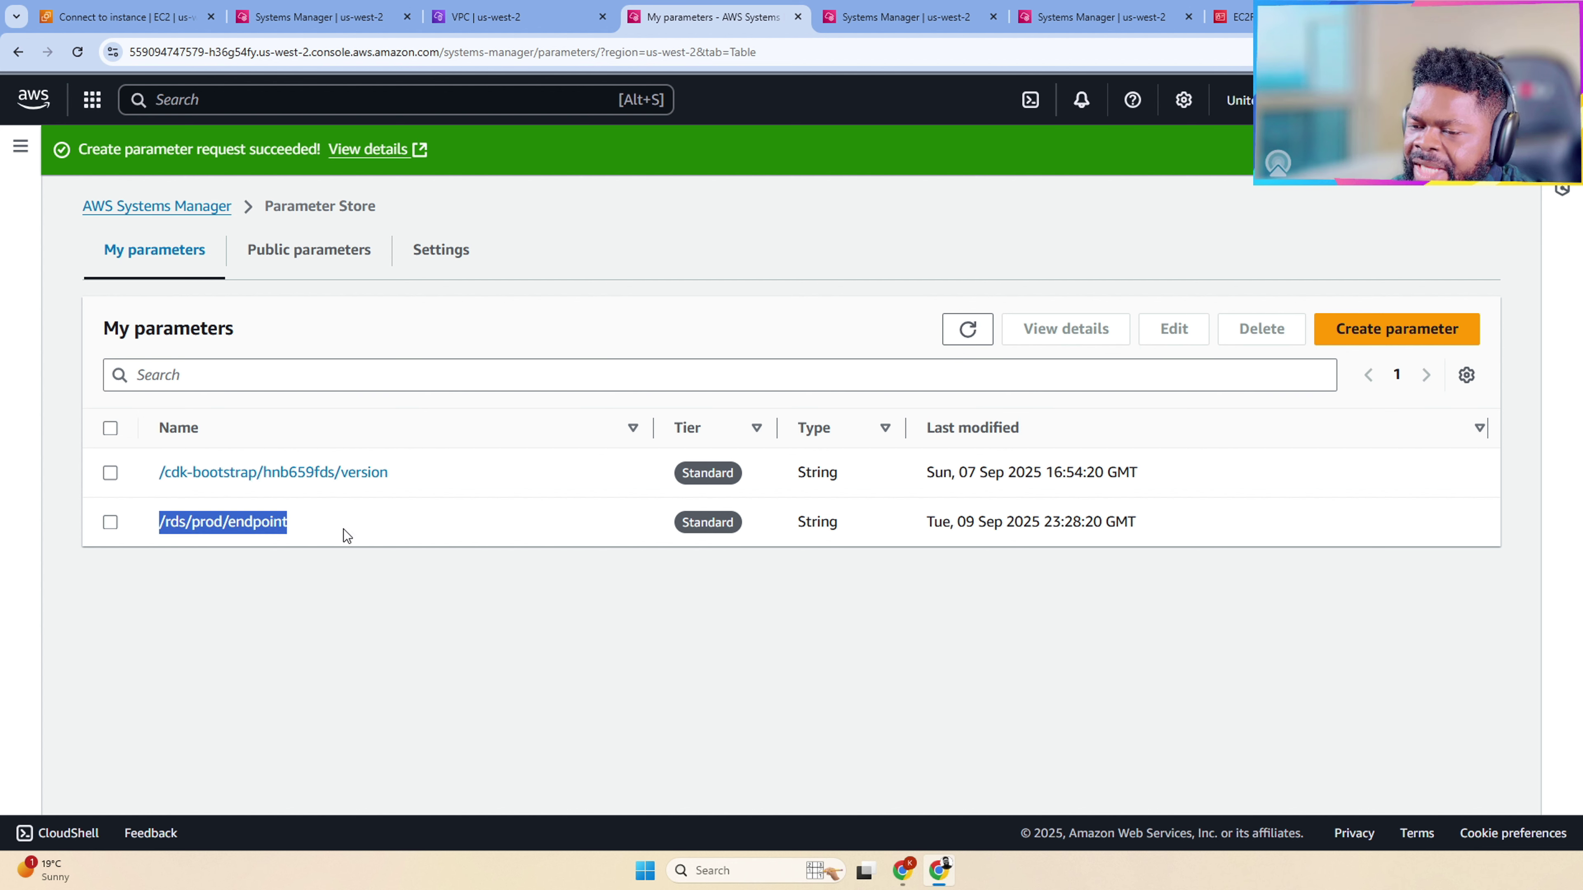
Step: Start another parameter named /rds/prod/username and give it the description "RDS Username"
{"action": "left_click", "coordinate": [1373, 337]}
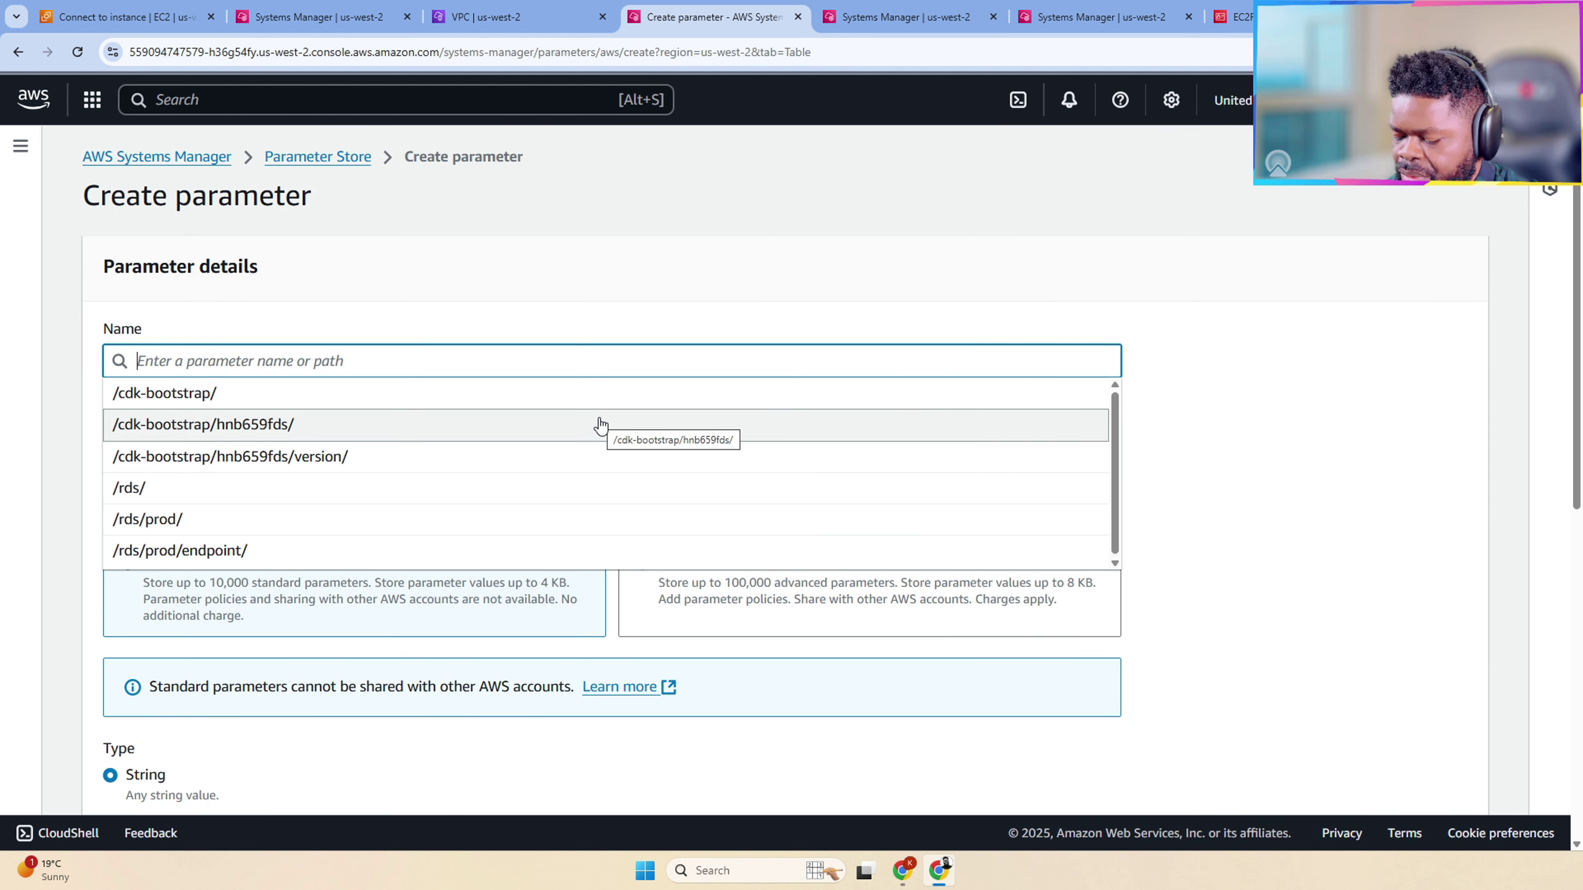
{"action": "type", "text": "r"}
{"action": "key", "text": "BackSpace"}
{"action": "type", "text": "/rds/"}
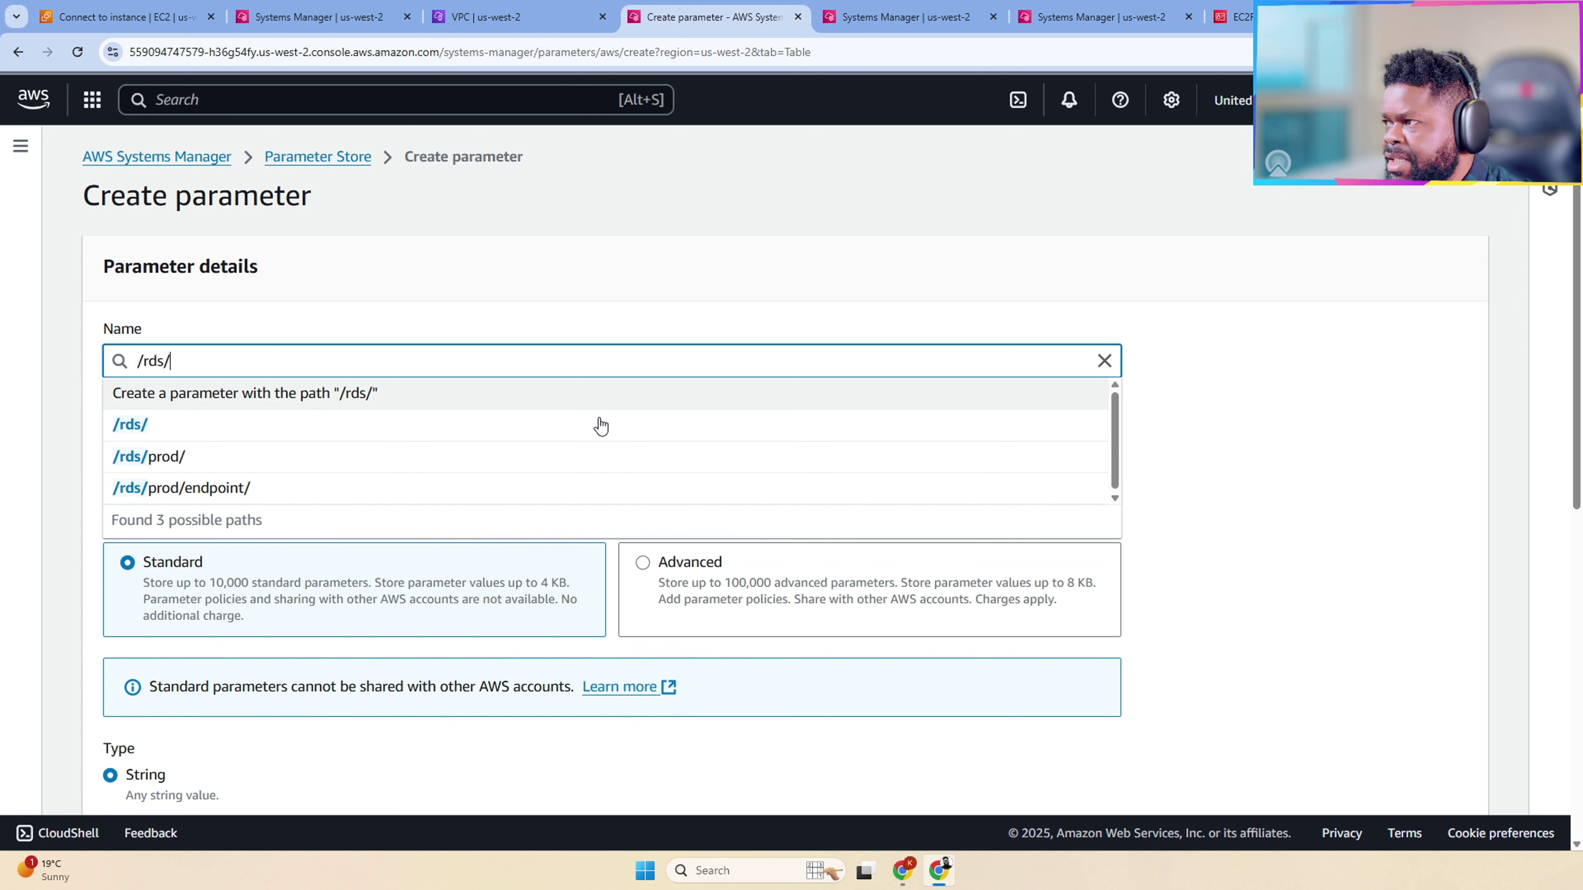
{"action": "type", "text": "prod/username"}
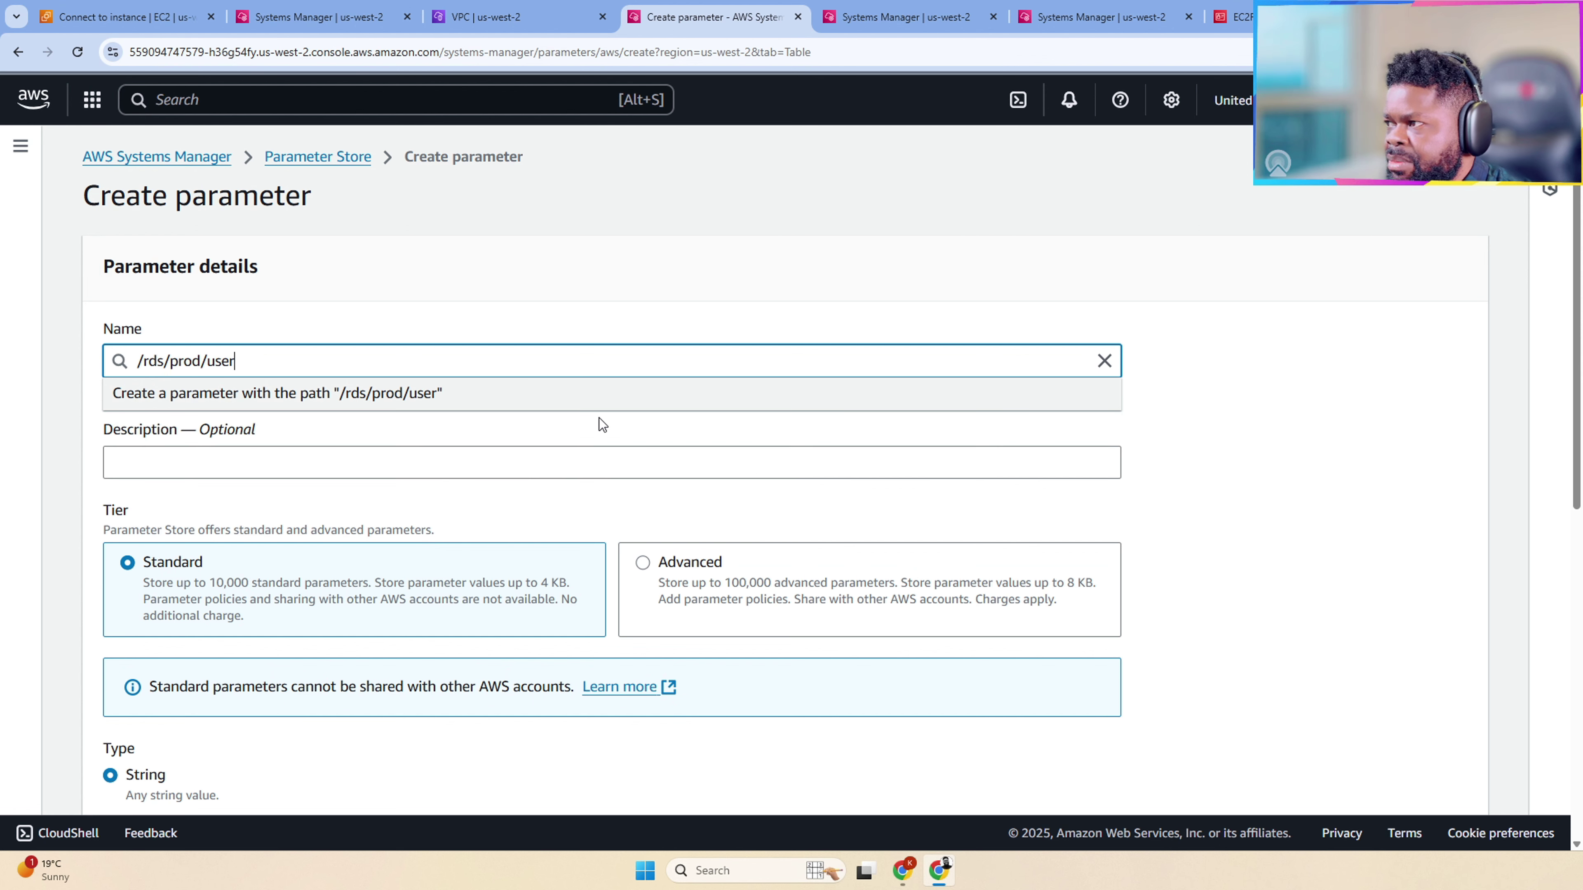
{"action": "key", "text": "BackSpace"}
{"action": "key", "text": "BackSpace"}
{"action": "key", "text": "BackSpace"}
{"action": "key", "text": "BackSpace"}
{"action": "type", "text": "a"}
{"action": "key", "text": "BackSpace"}
{"action": "type", "text": "name"}
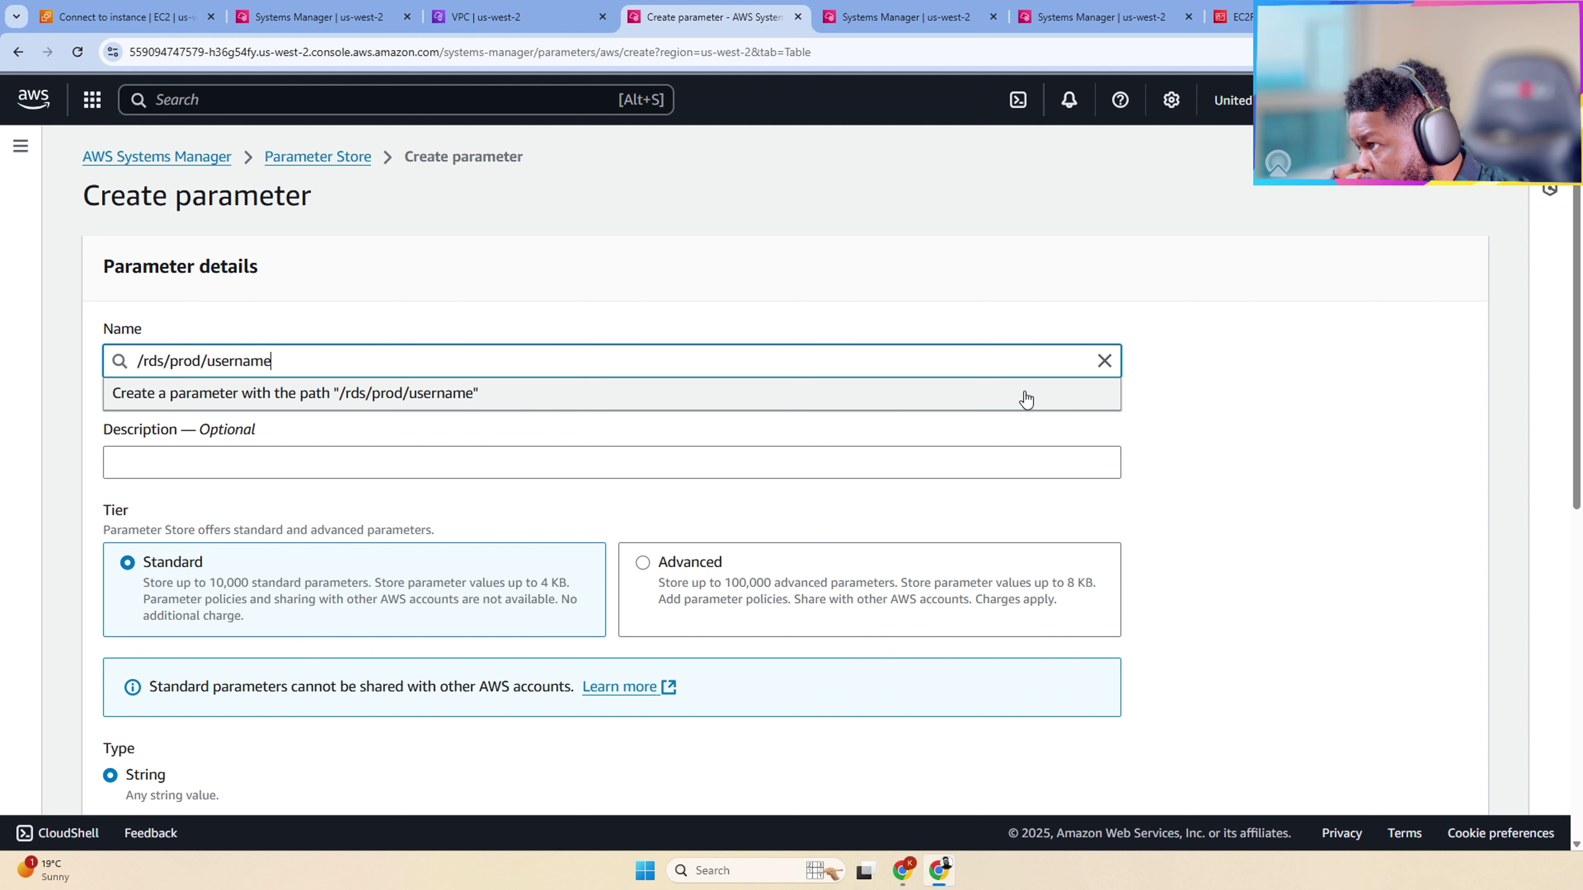
{"action": "left_click", "coordinate": [932, 303]}
{"action": "left_click", "coordinate": [202, 463]}
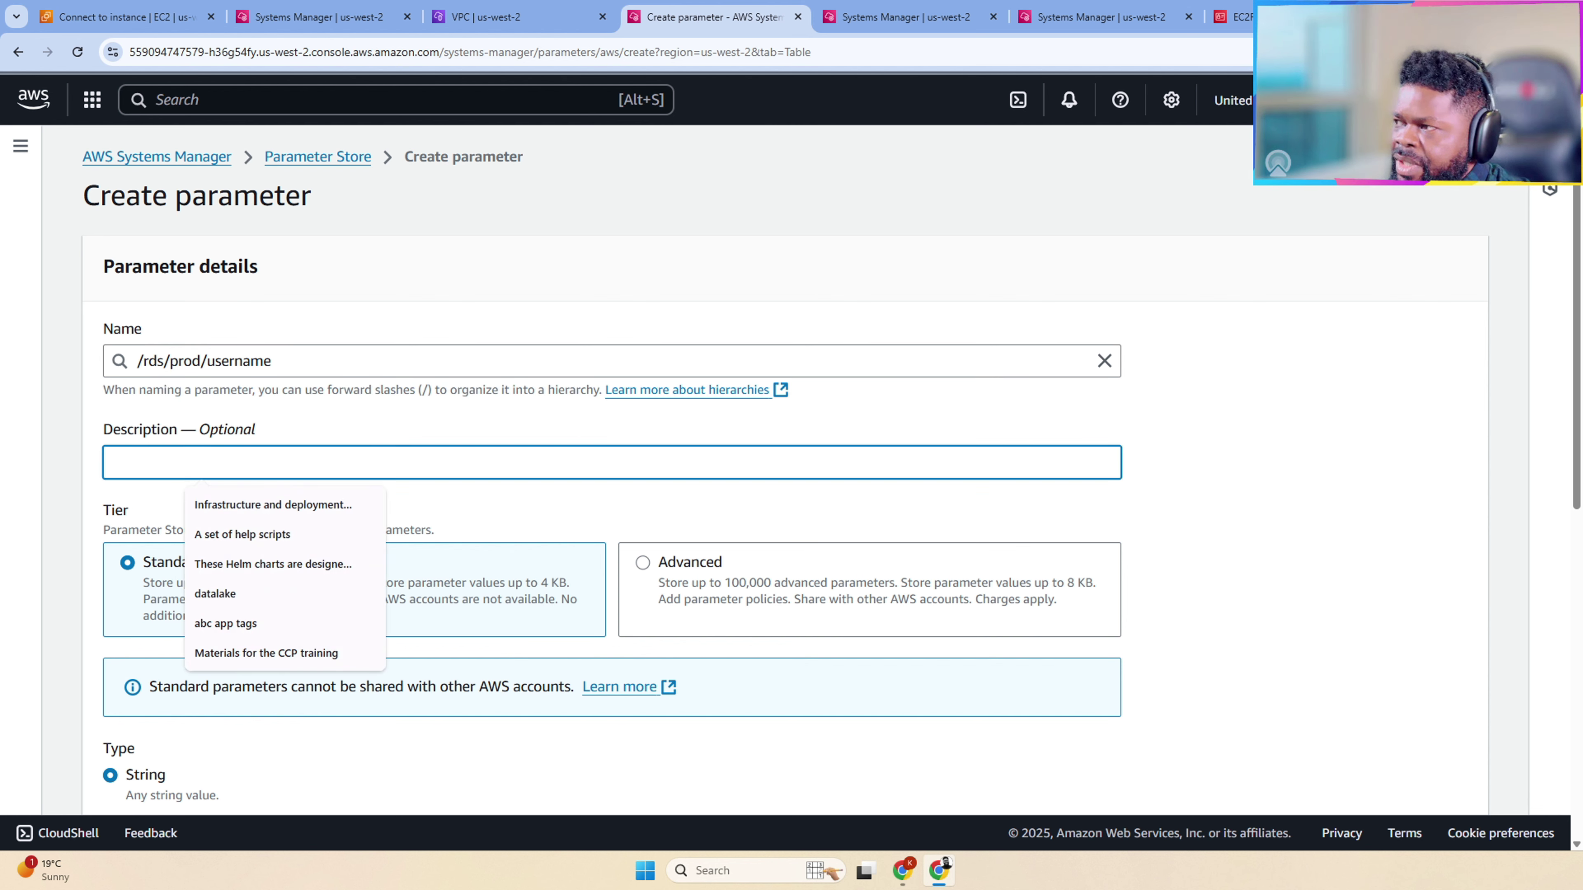
{"action": "type", "text": "RDS Username"}
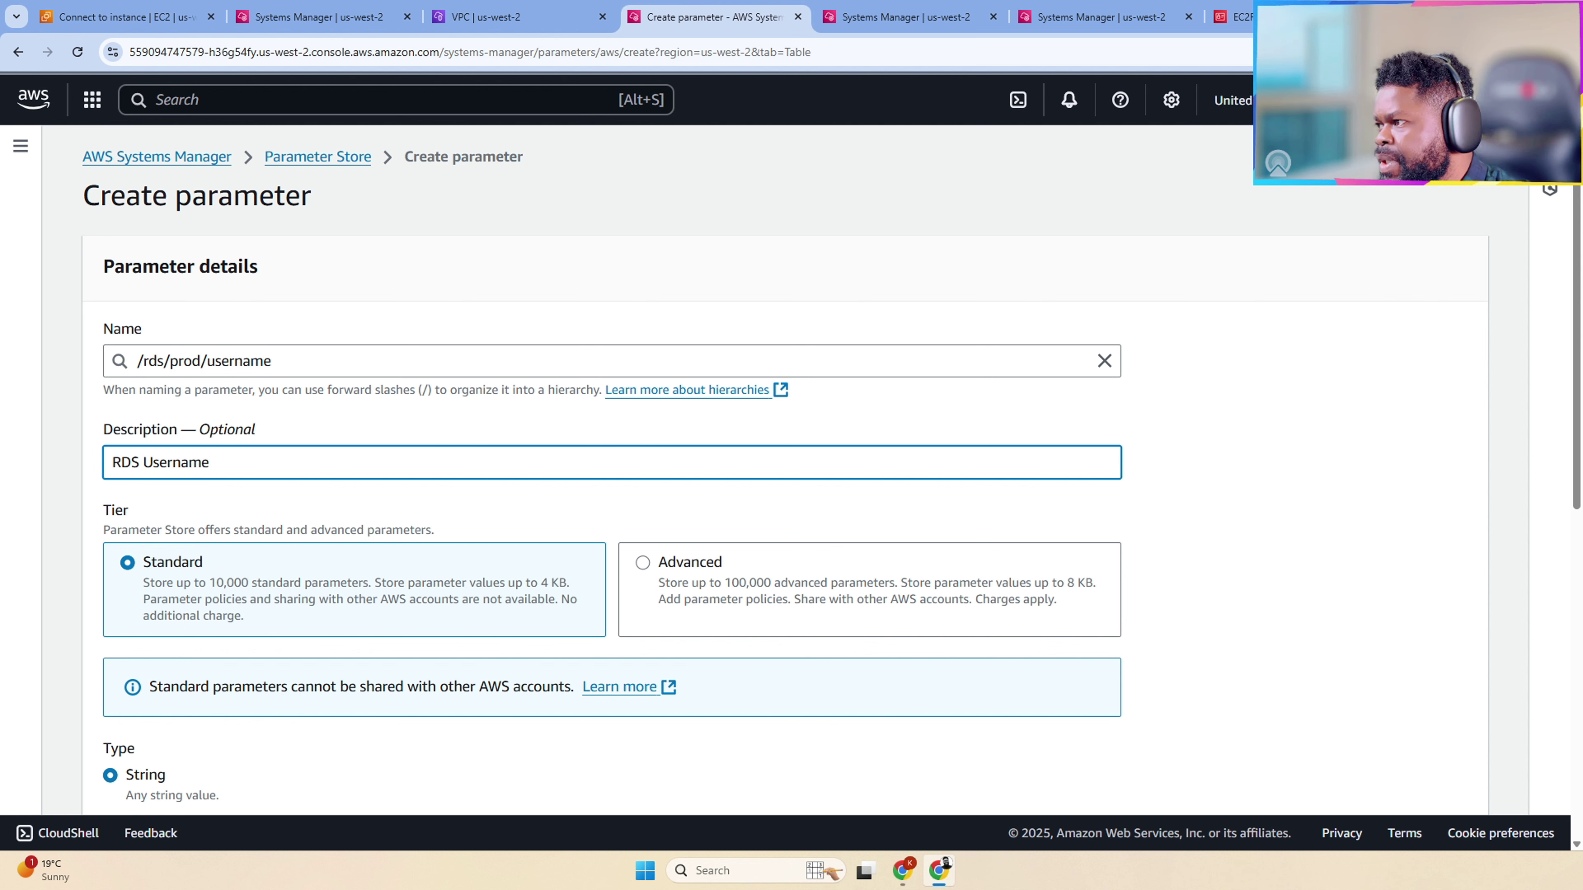
Step: Enter root as the String parameter's value and create the /rds/prod/username parameter
{"action": "scroll", "coordinate": [650, 582], "scroll_direction": "down", "scroll_amount": 7}
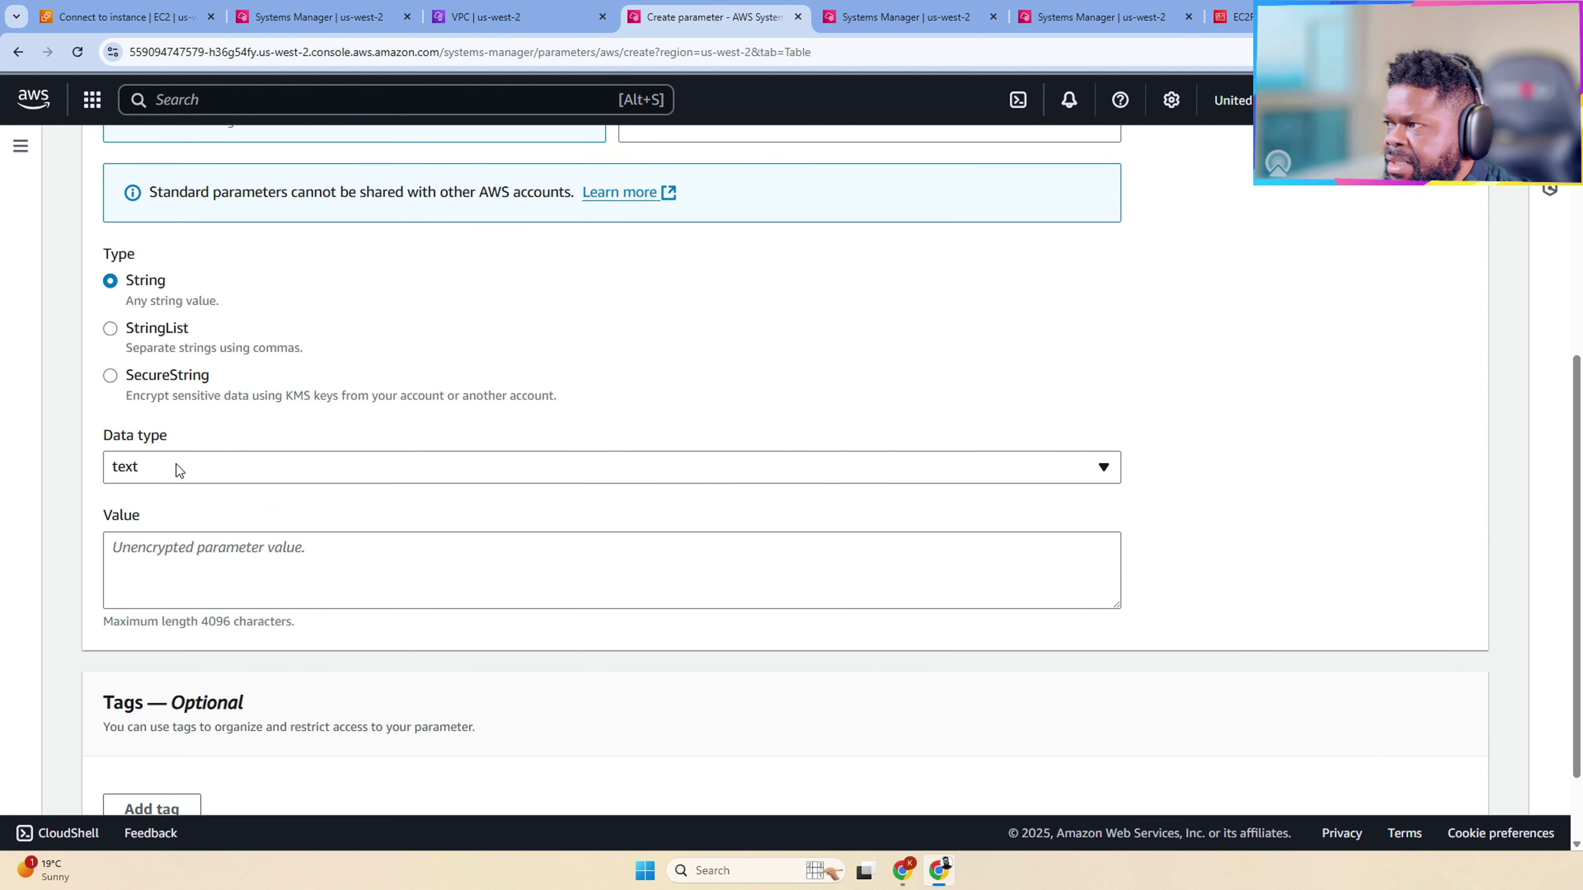
{"action": "left_click", "coordinate": [650, 583]}
{"action": "right_click", "coordinate": [228, 563]}
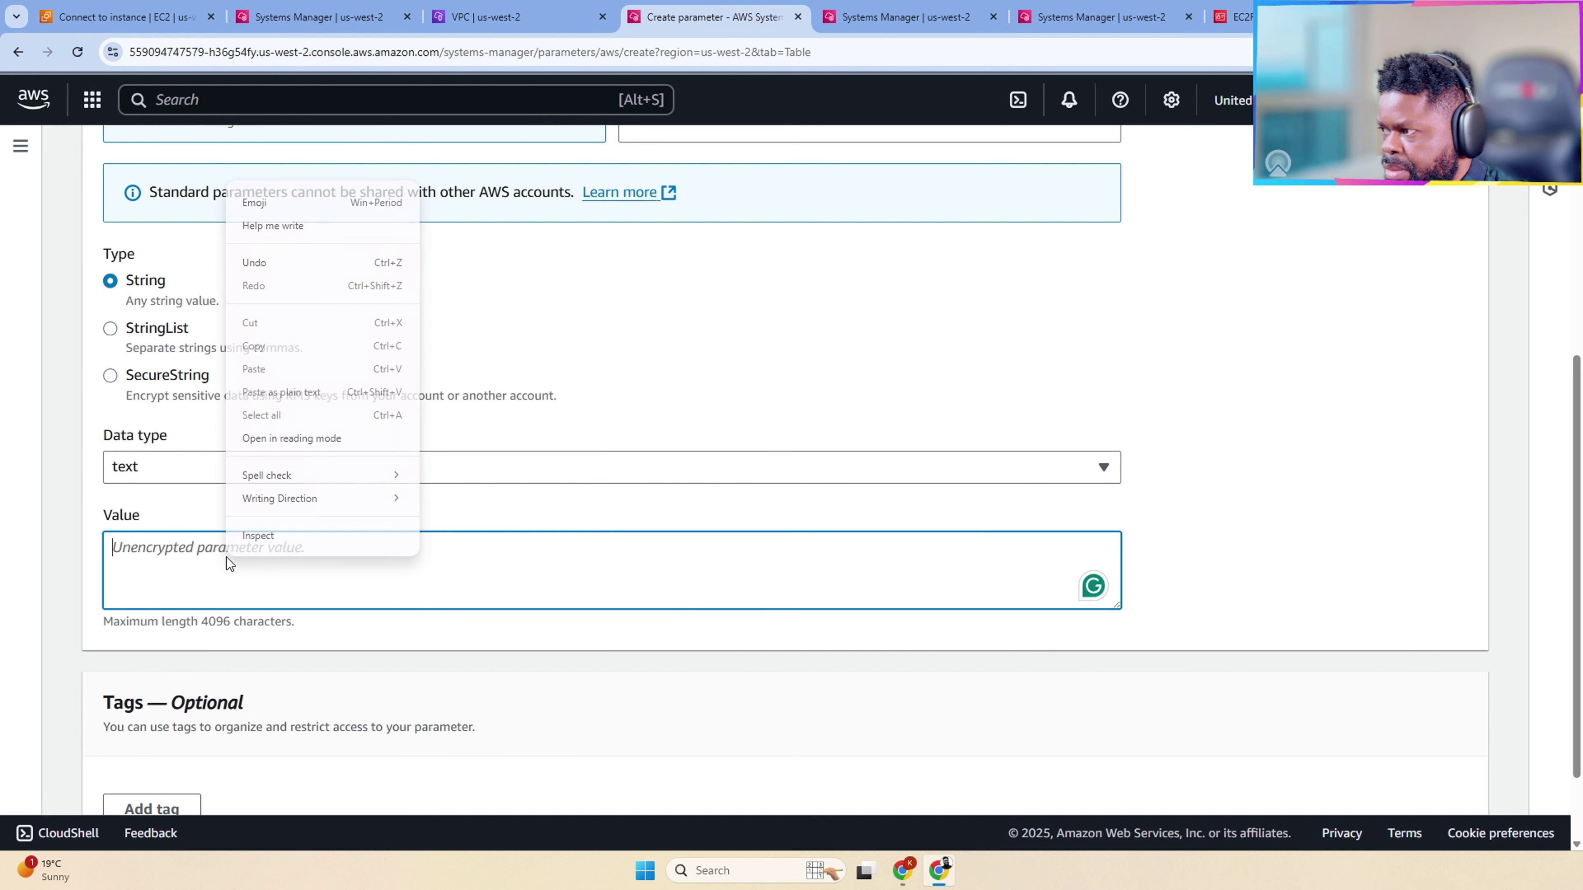
{"action": "type", "text": "o"}
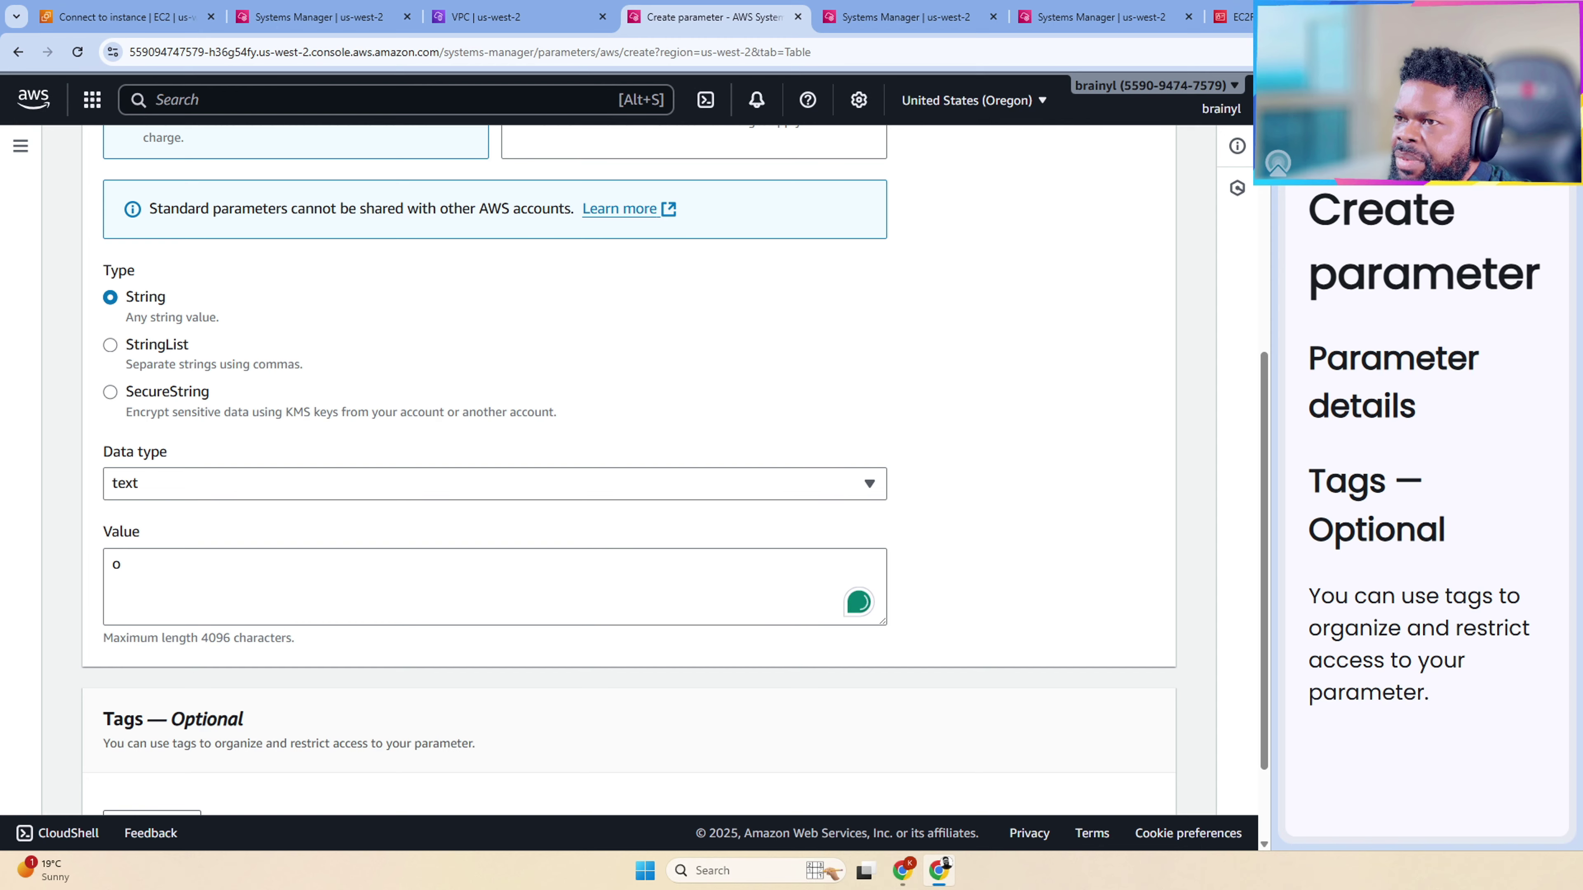
{"action": "left_click", "coordinate": [1559, 90]}
{"action": "left_click", "coordinate": [595, 564]}
{"action": "key", "text": "ctrl+a"}
{"action": "type", "text": "r"}
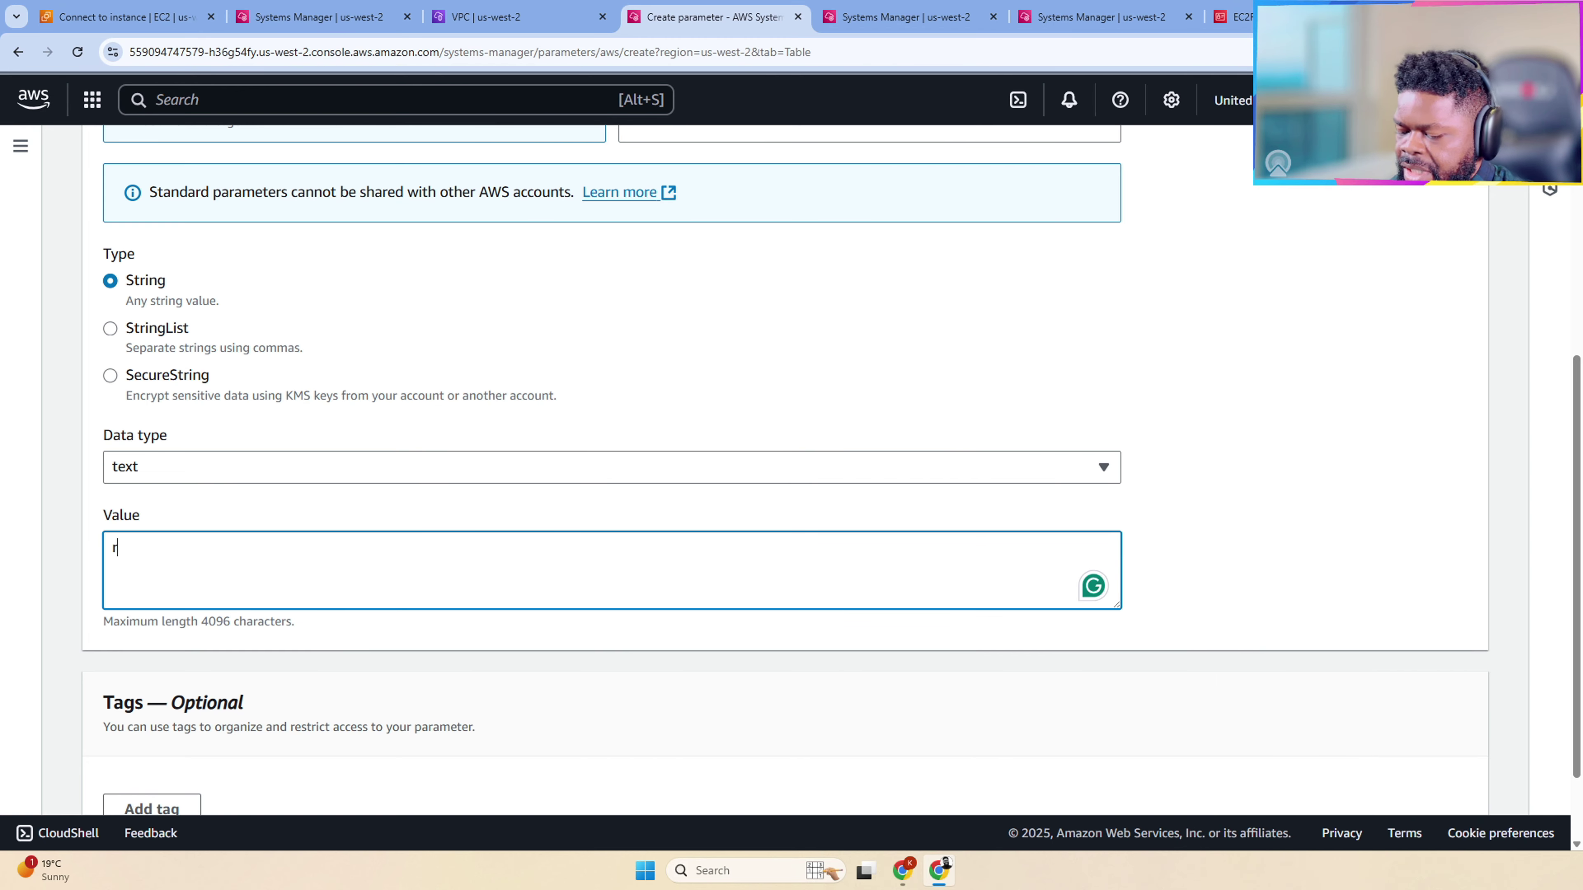
{"action": "type", "text": "oot"}
{"action": "scroll", "coordinate": [609, 370], "scroll_direction": "down", "scroll_amount": 2}
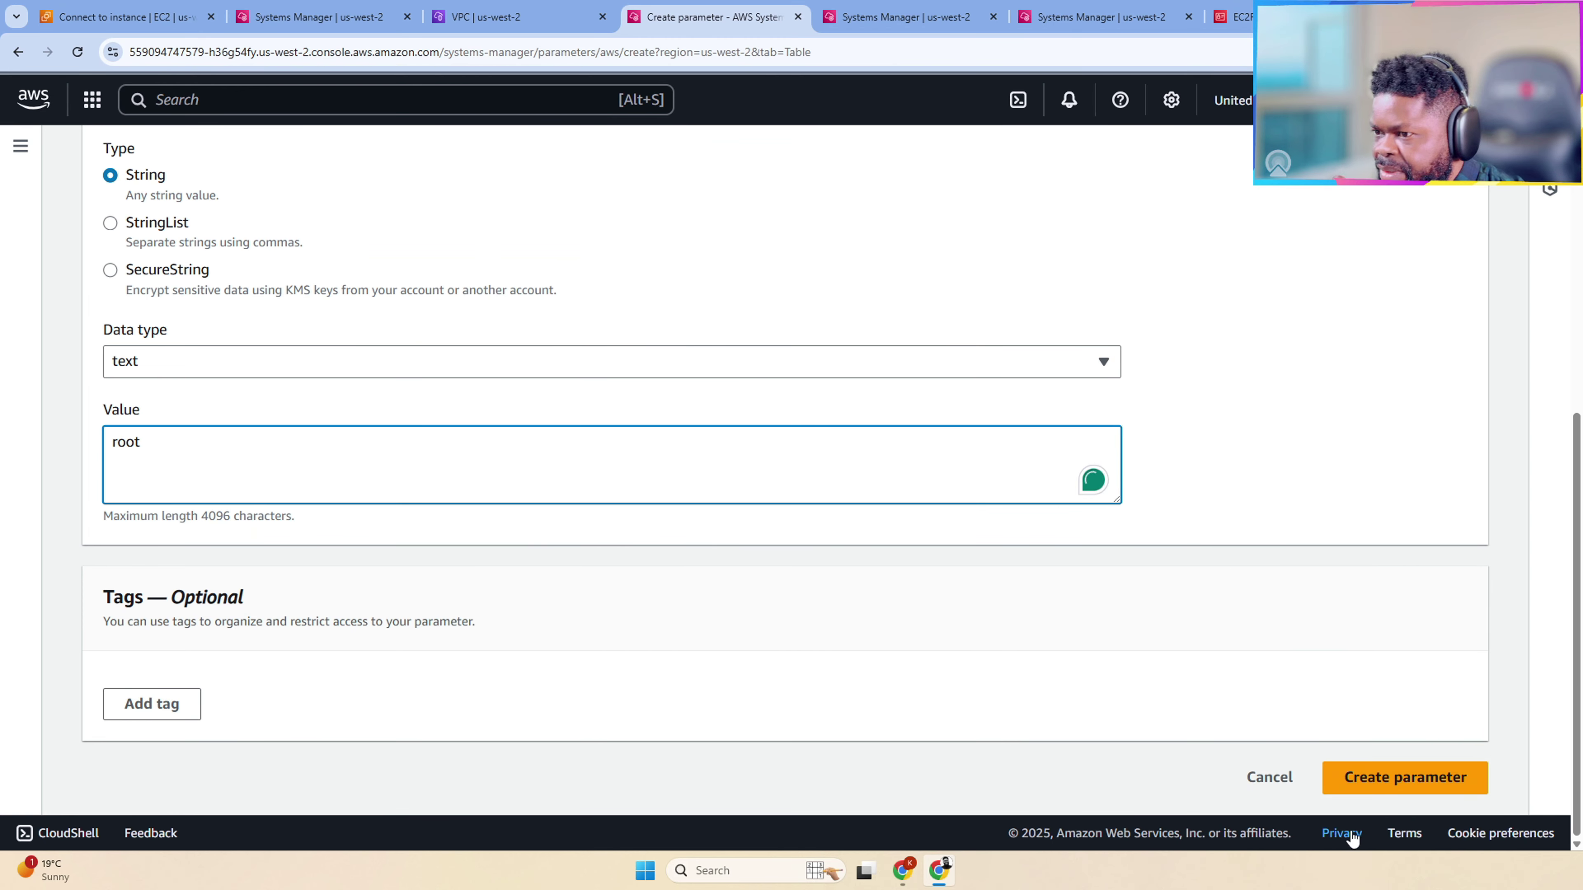
{"action": "left_click", "coordinate": [1402, 780]}
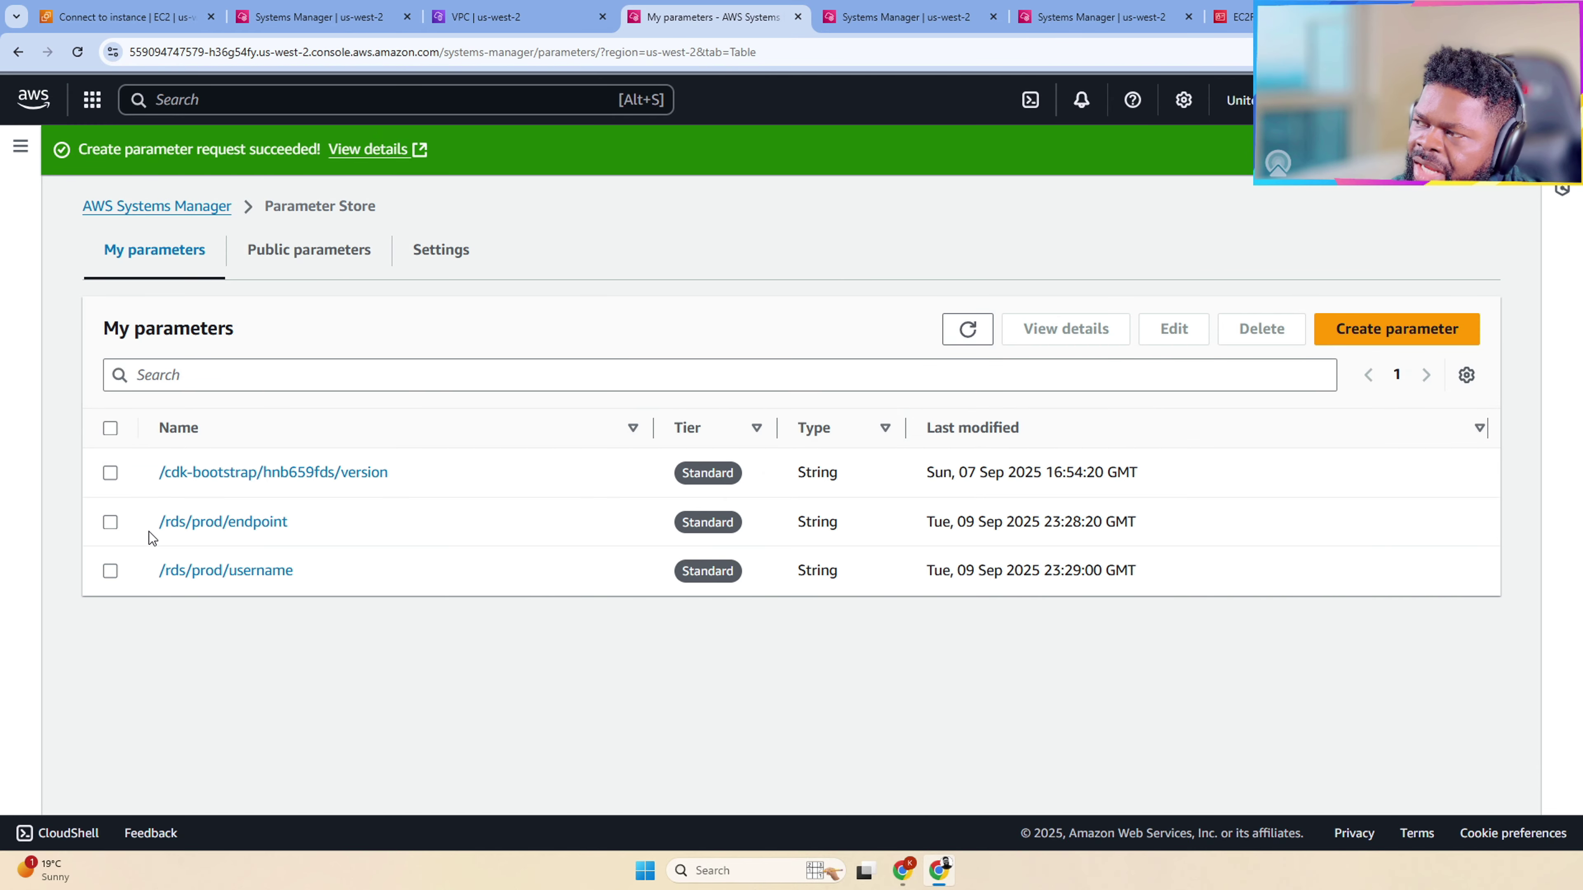
Step: Open the /rds/prod/endpoint parameter's details and examine its hierarchical path
{"action": "left_click_drag", "start_coordinate": [148, 531], "coordinate": [222, 524]}
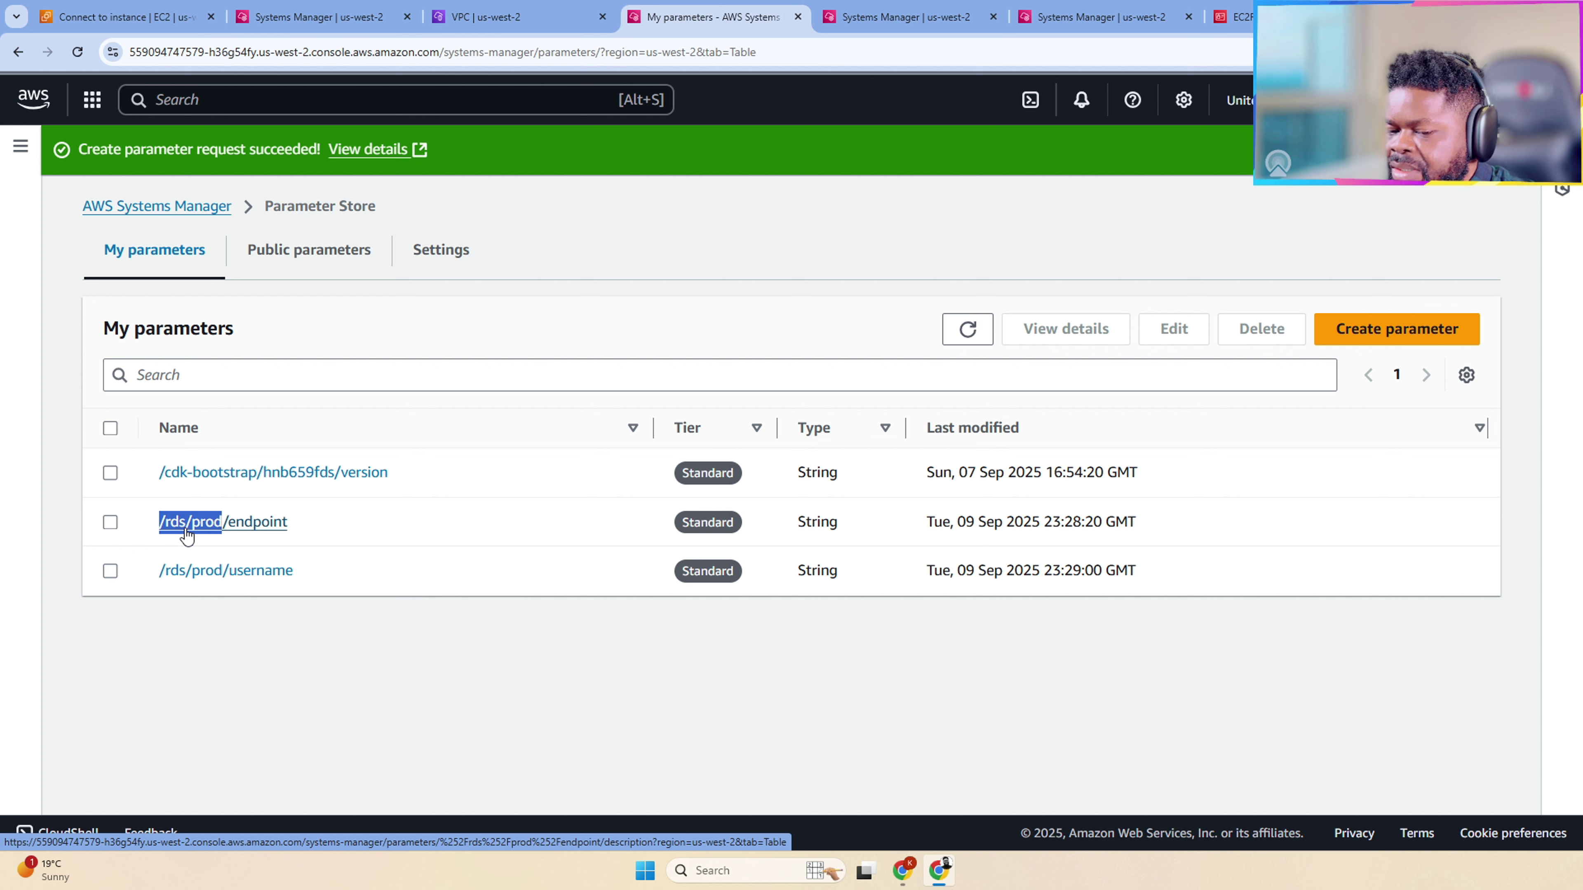
{"action": "left_click", "coordinate": [313, 540]}
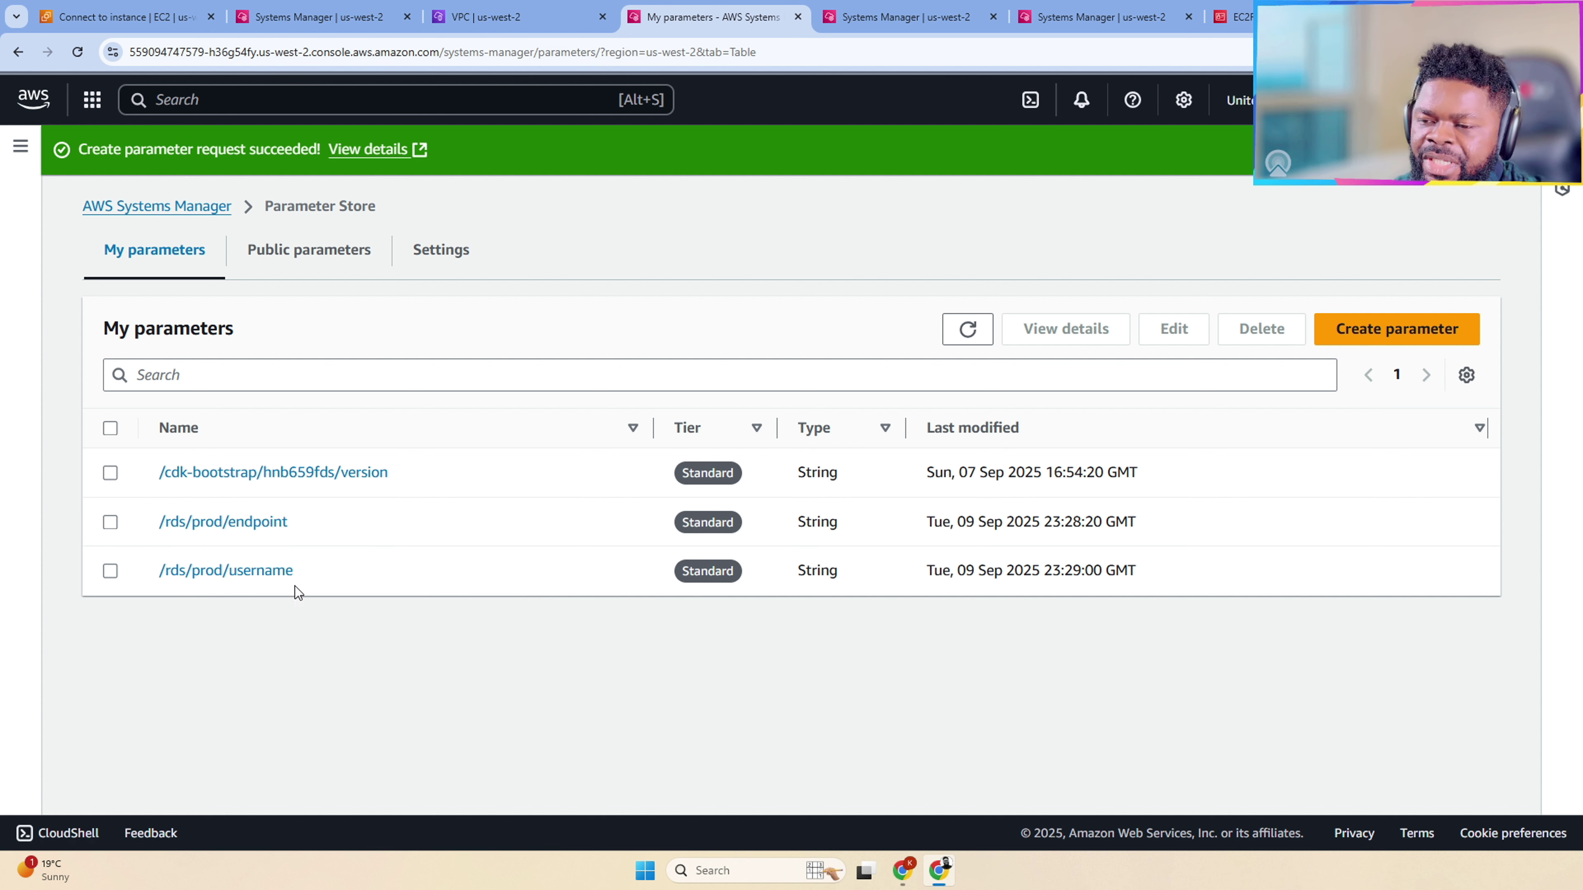
{"action": "left_click_drag", "start_coordinate": [155, 523], "coordinate": [354, 518]}
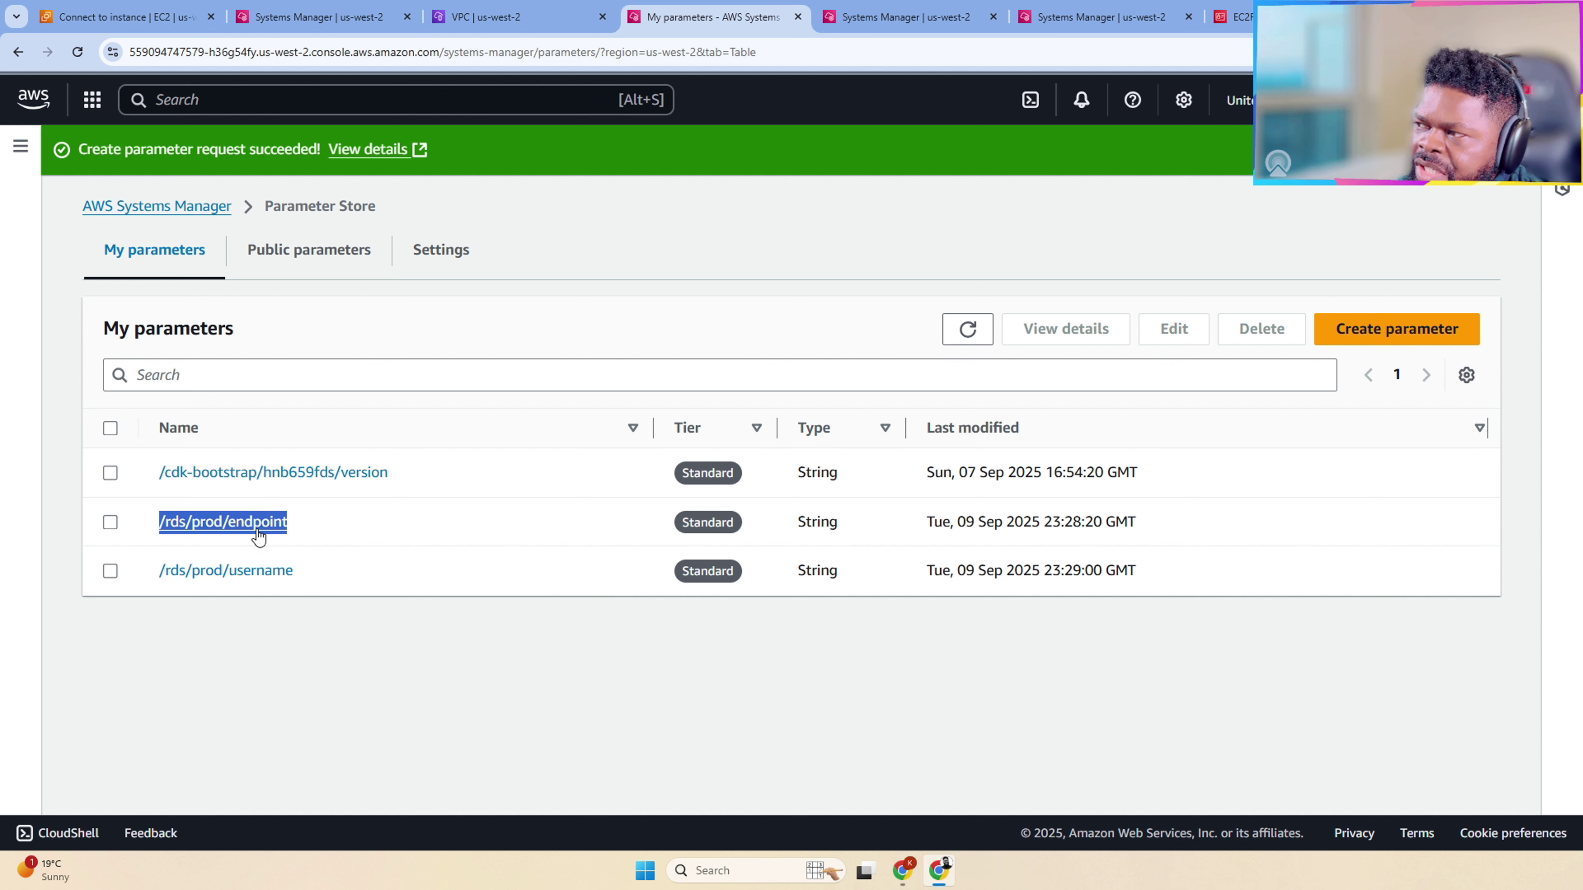
{"action": "left_click", "coordinate": [166, 525]}
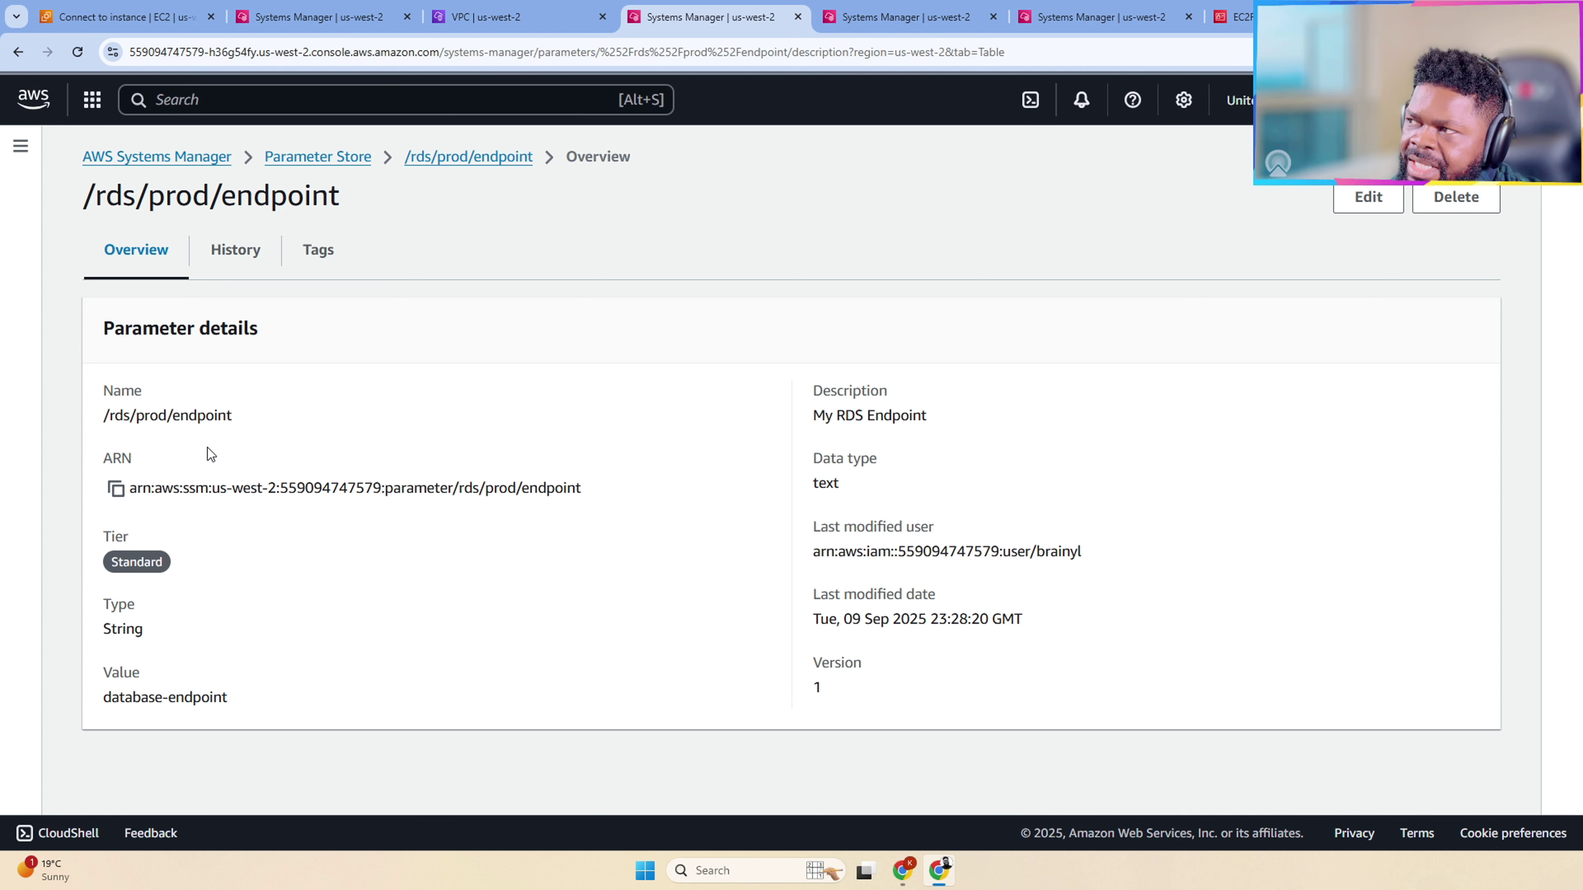
{"action": "left_click_drag", "start_coordinate": [407, 155], "coordinate": [459, 156]}
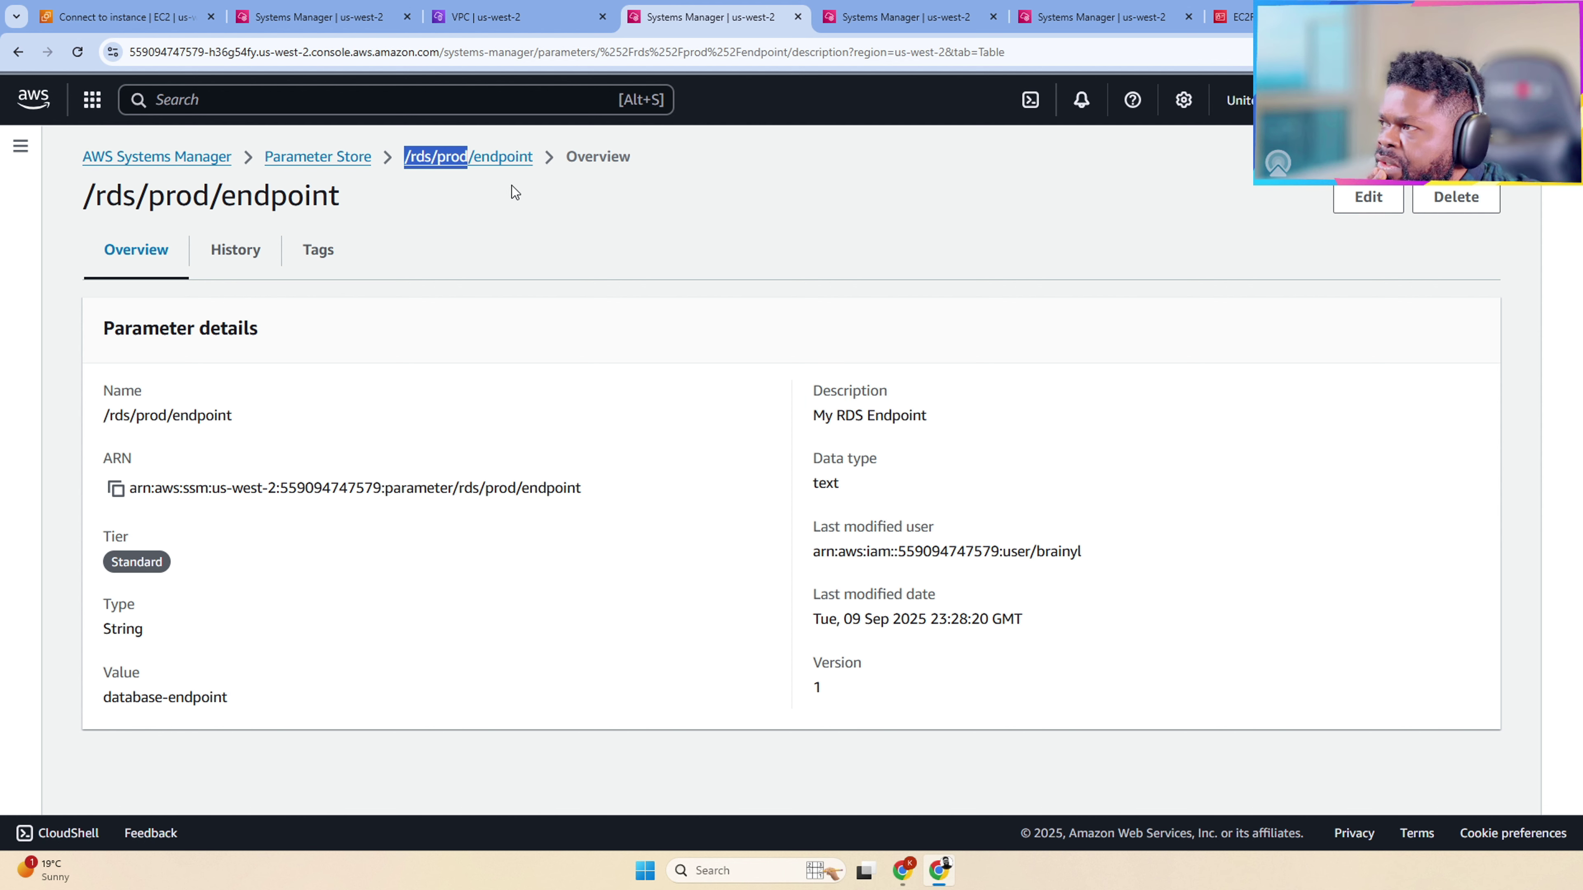
Step: Search the AWS console for Secrets Manager, open it in a new browser tab, and start storing a new secret
{"action": "left_click", "coordinate": [200, 100]}
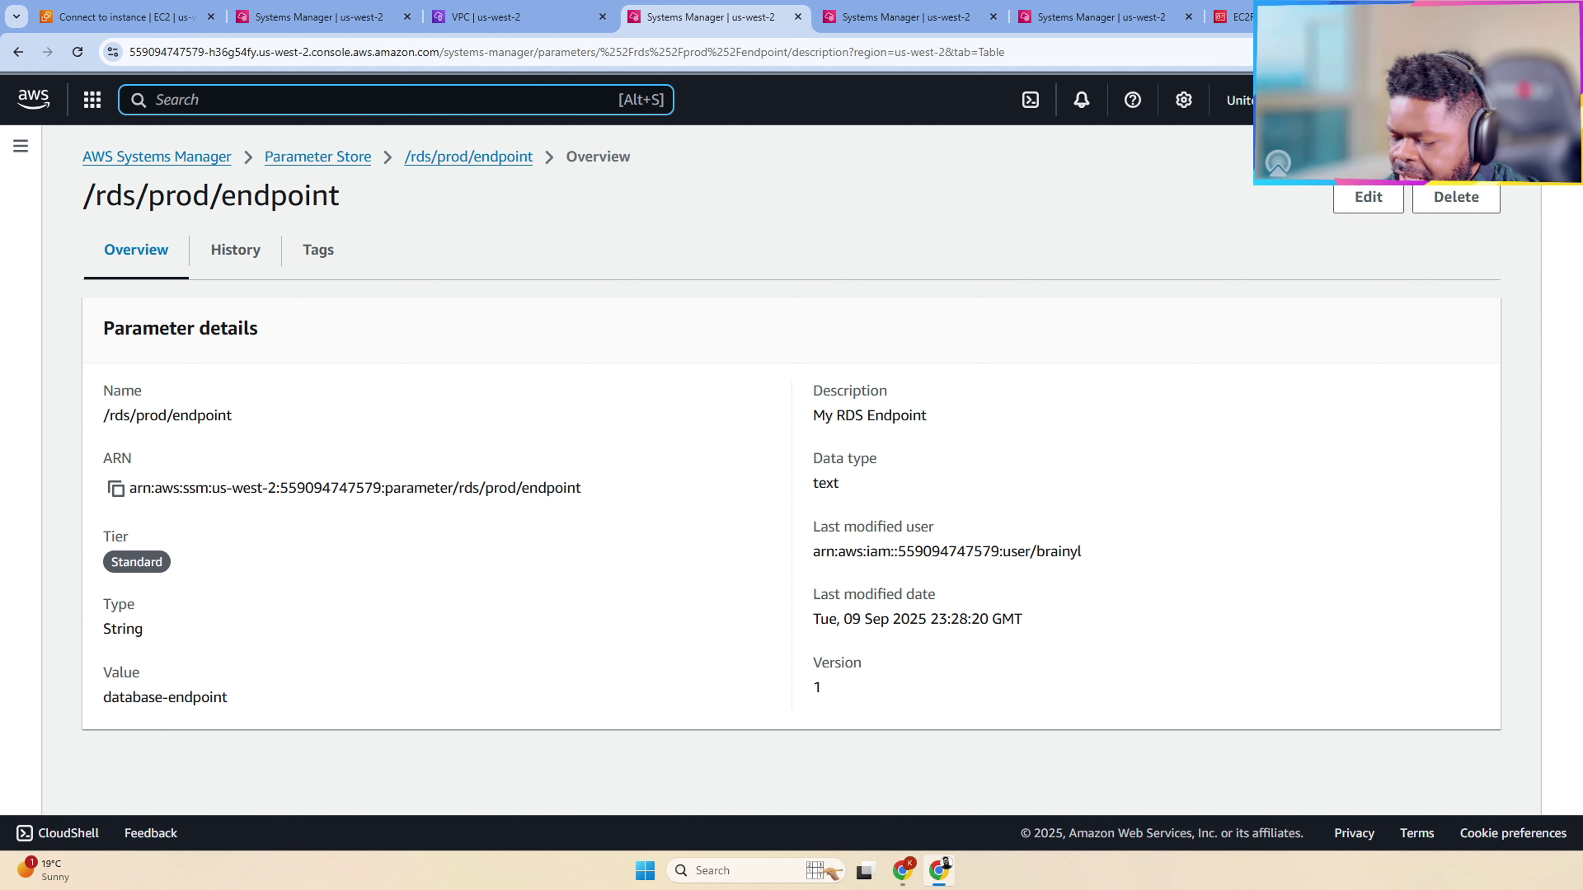
{"action": "type", "text": "decrets mana"}
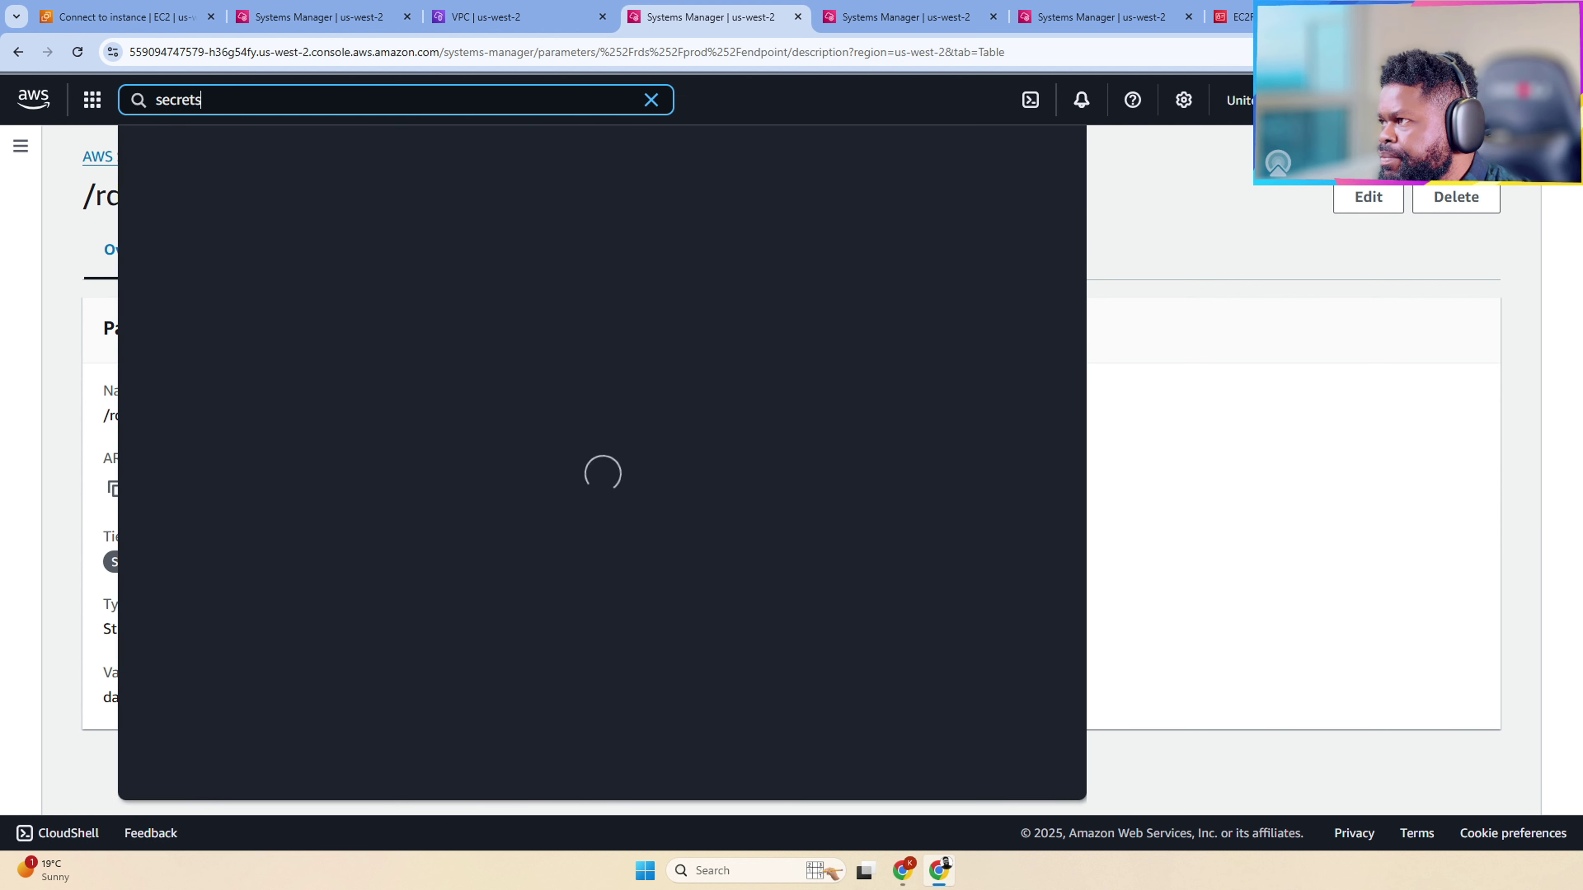
{"action": "type", "text": "ger"}
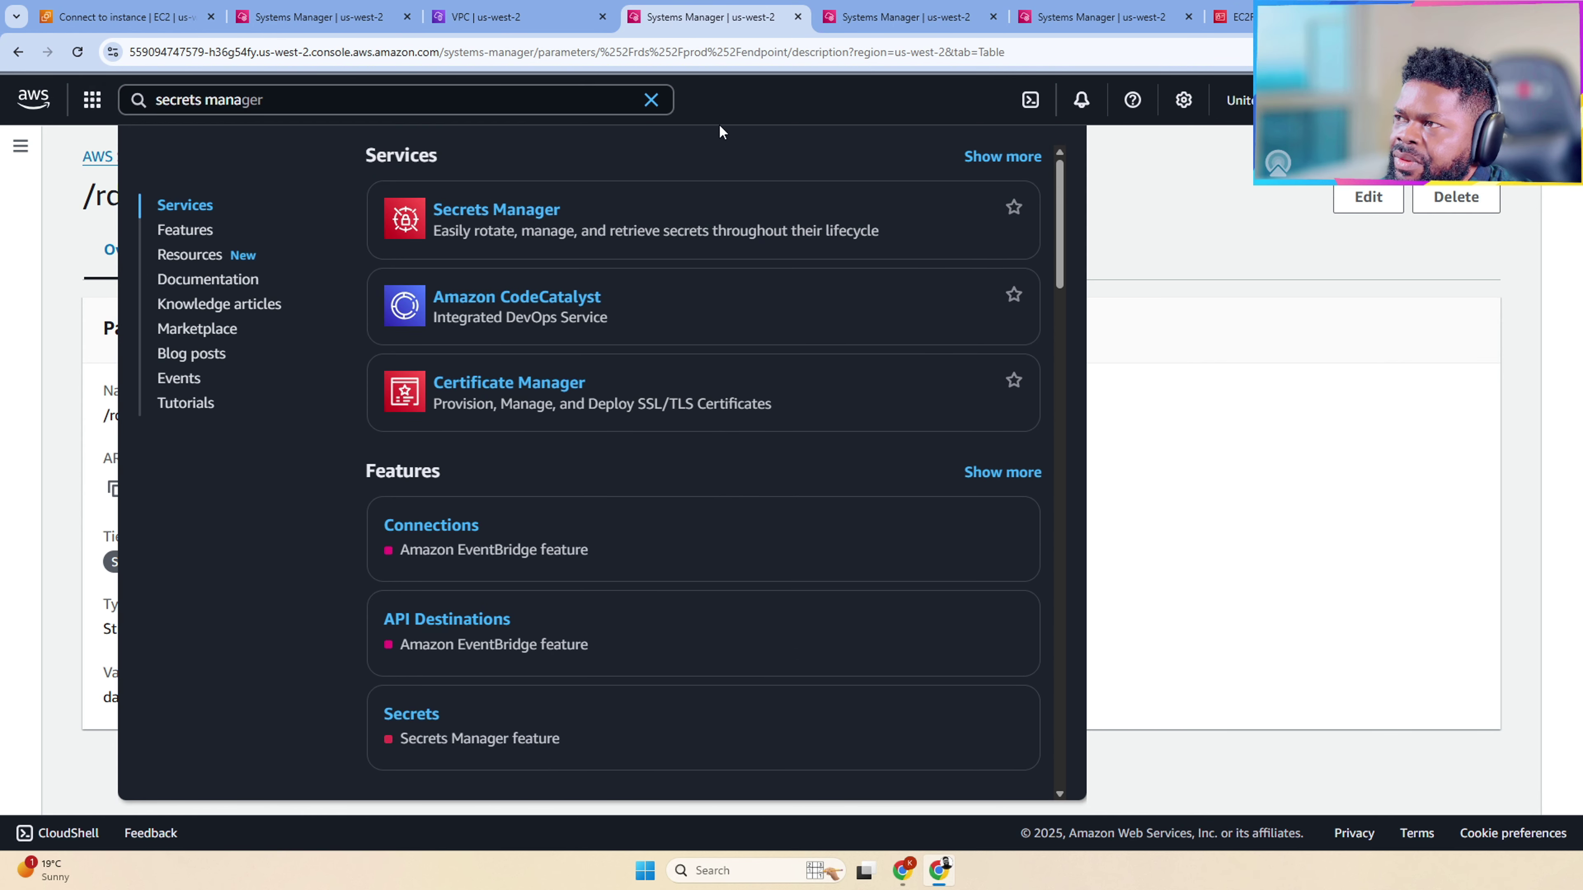
{"action": "middle_click", "coordinate": [519, 211]}
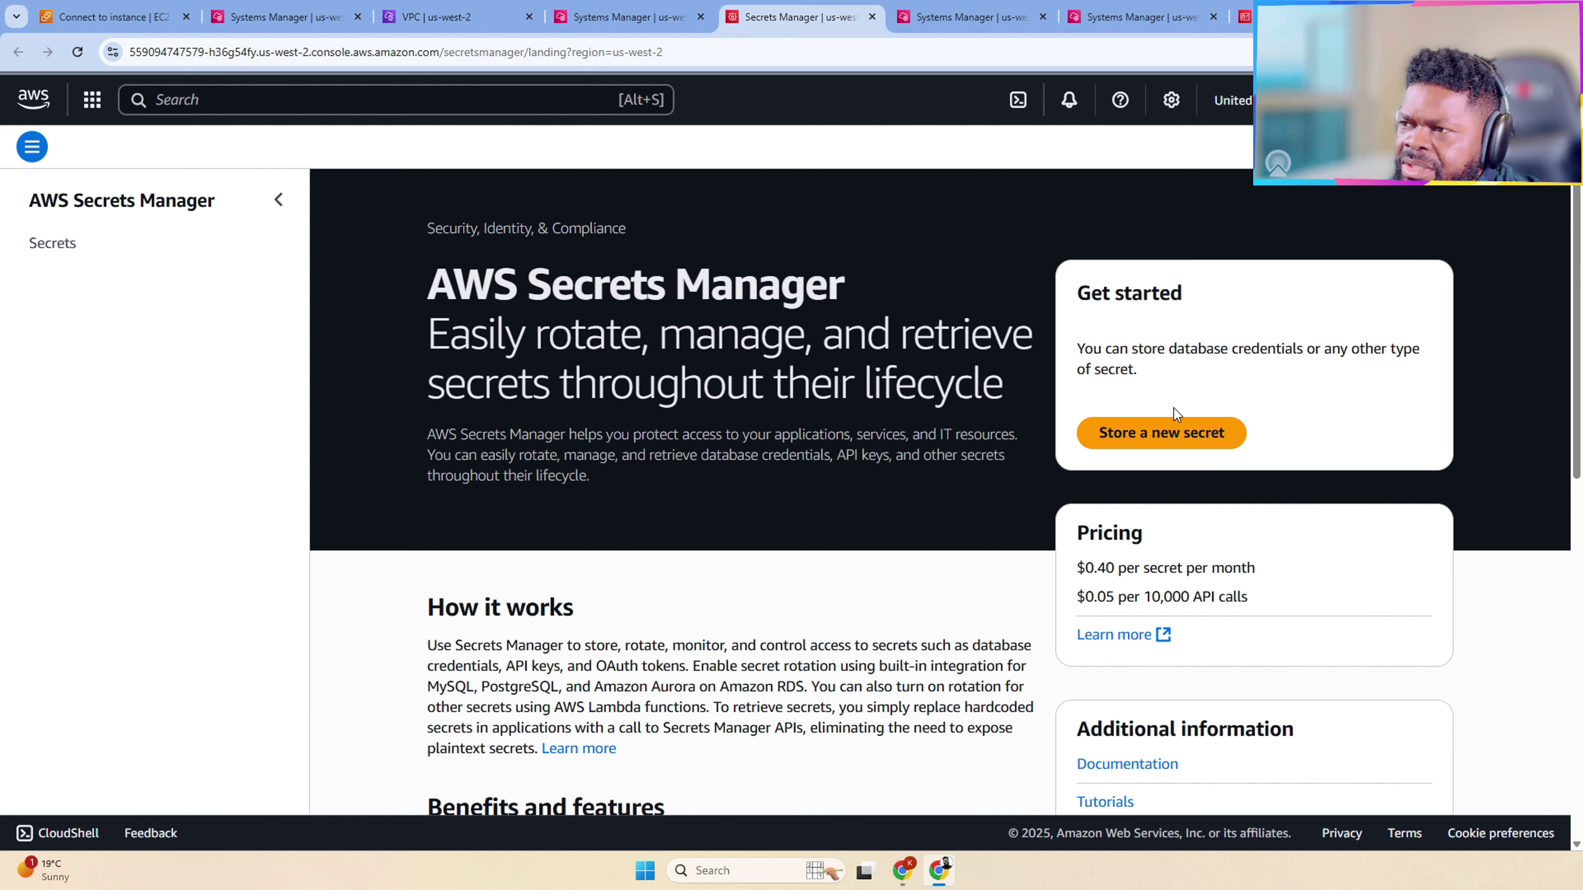
{"action": "left_click", "coordinate": [1165, 437]}
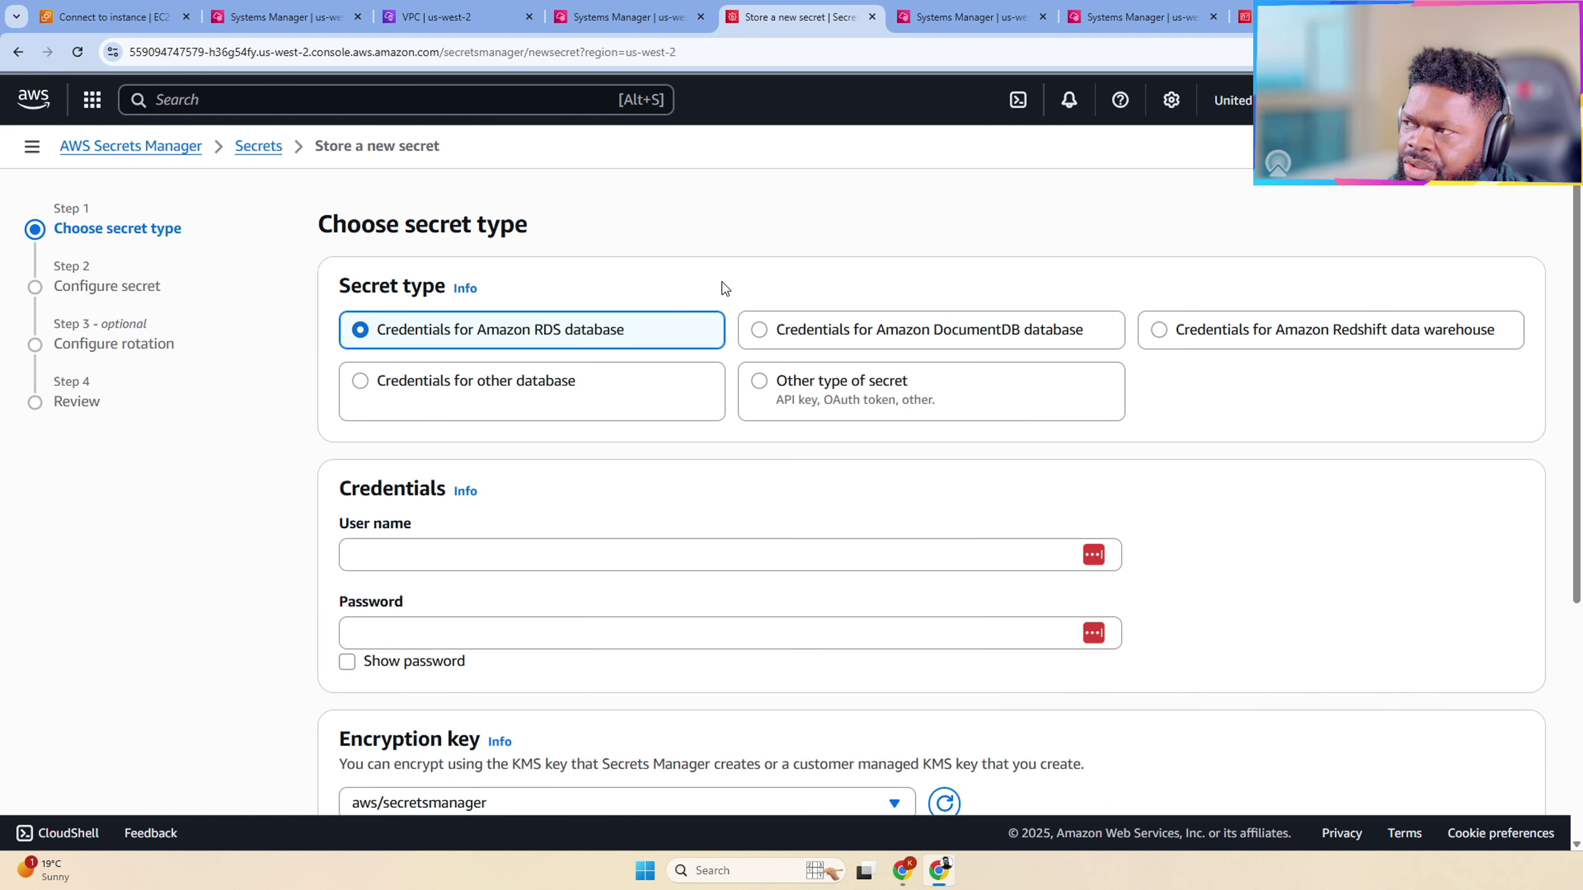
Step: Compare the DocumentDB, RDS, Redshift, other database and other secret types, and examine the credential, encryption key and database settings
{"action": "left_click", "coordinate": [872, 329]}
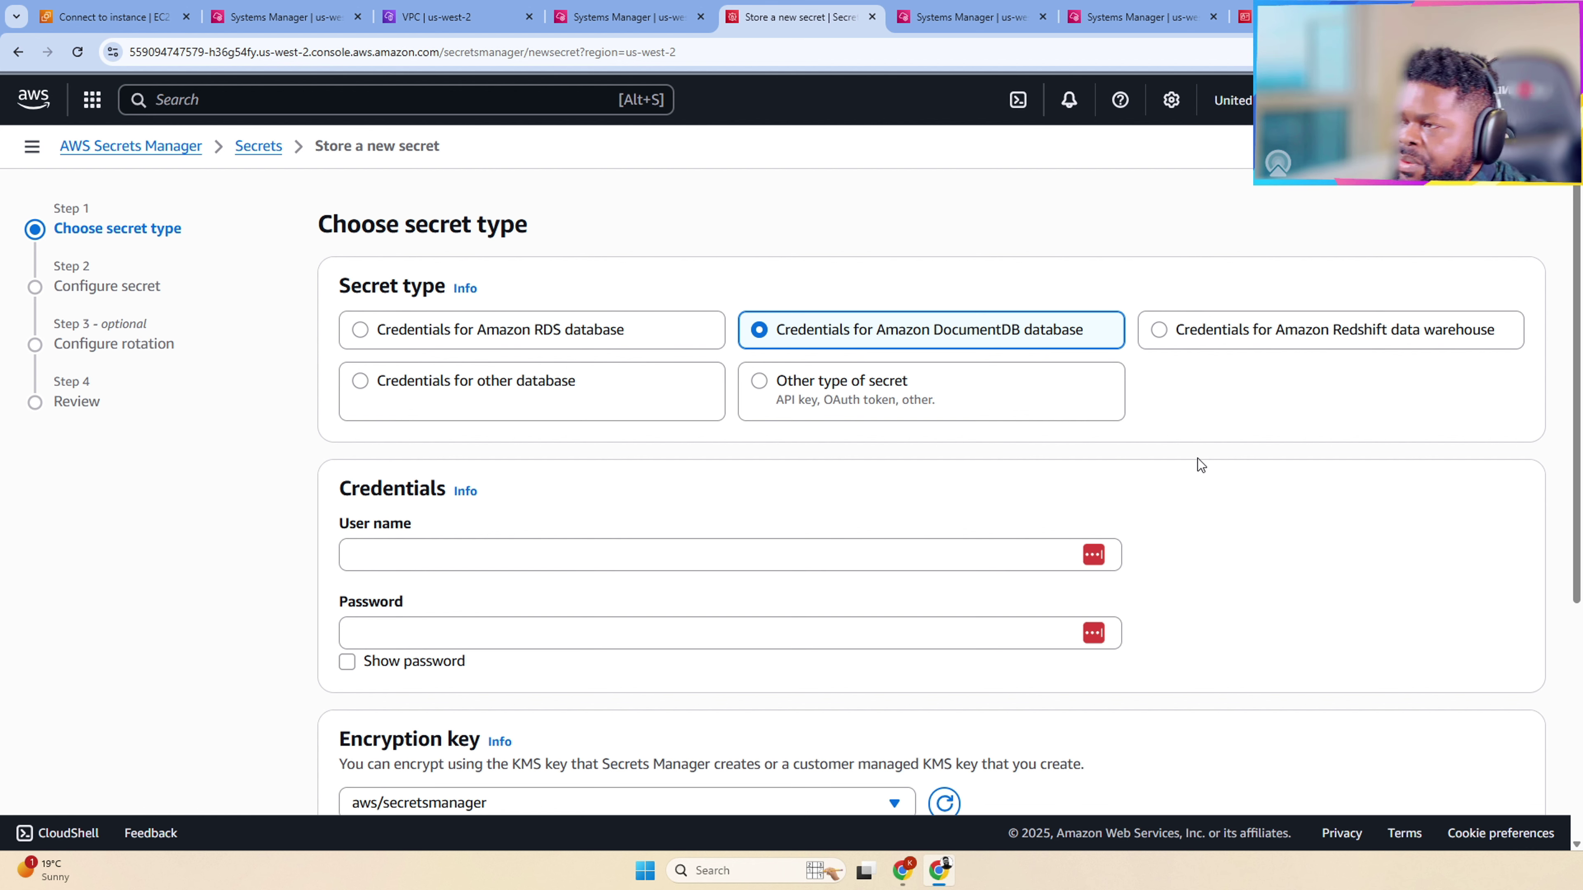
{"action": "left_click", "coordinate": [512, 333]}
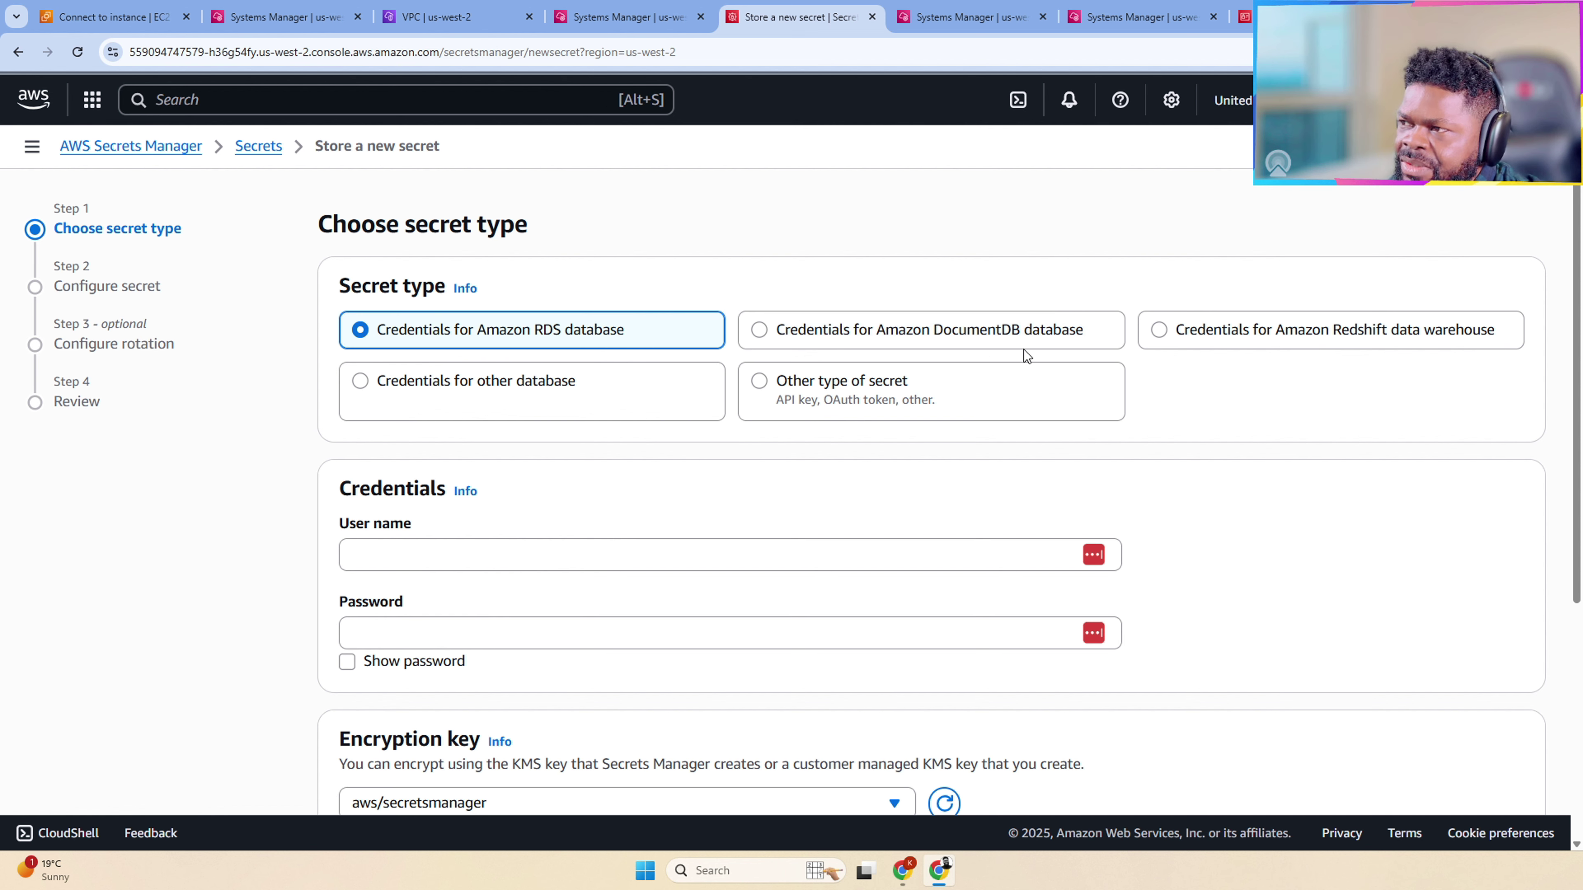
{"action": "left_click", "coordinate": [1298, 338]}
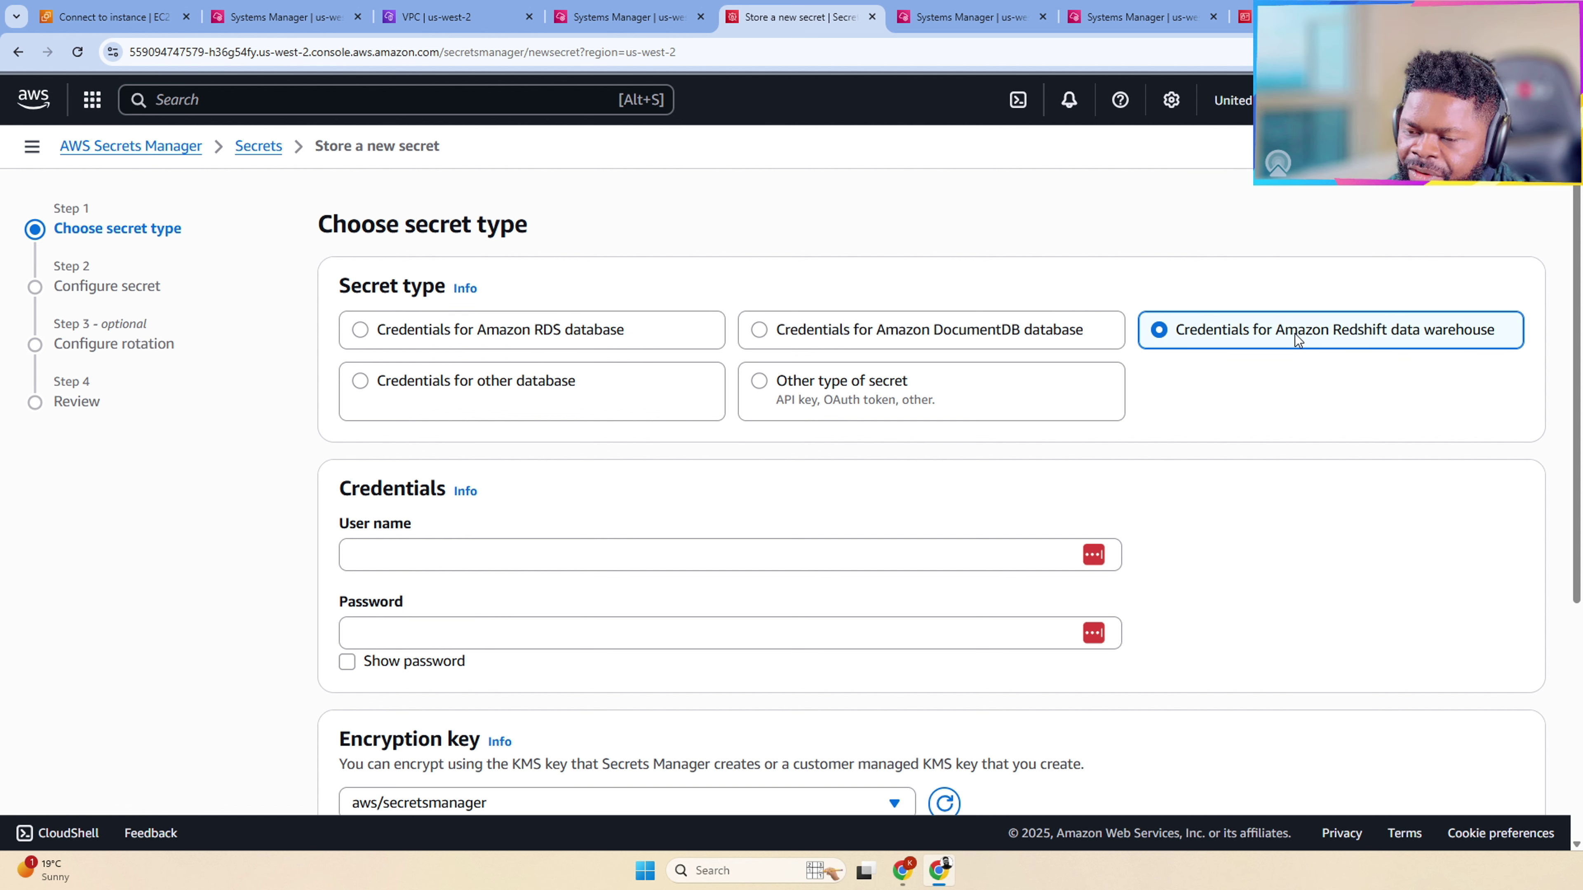
{"action": "left_click", "coordinate": [593, 397]}
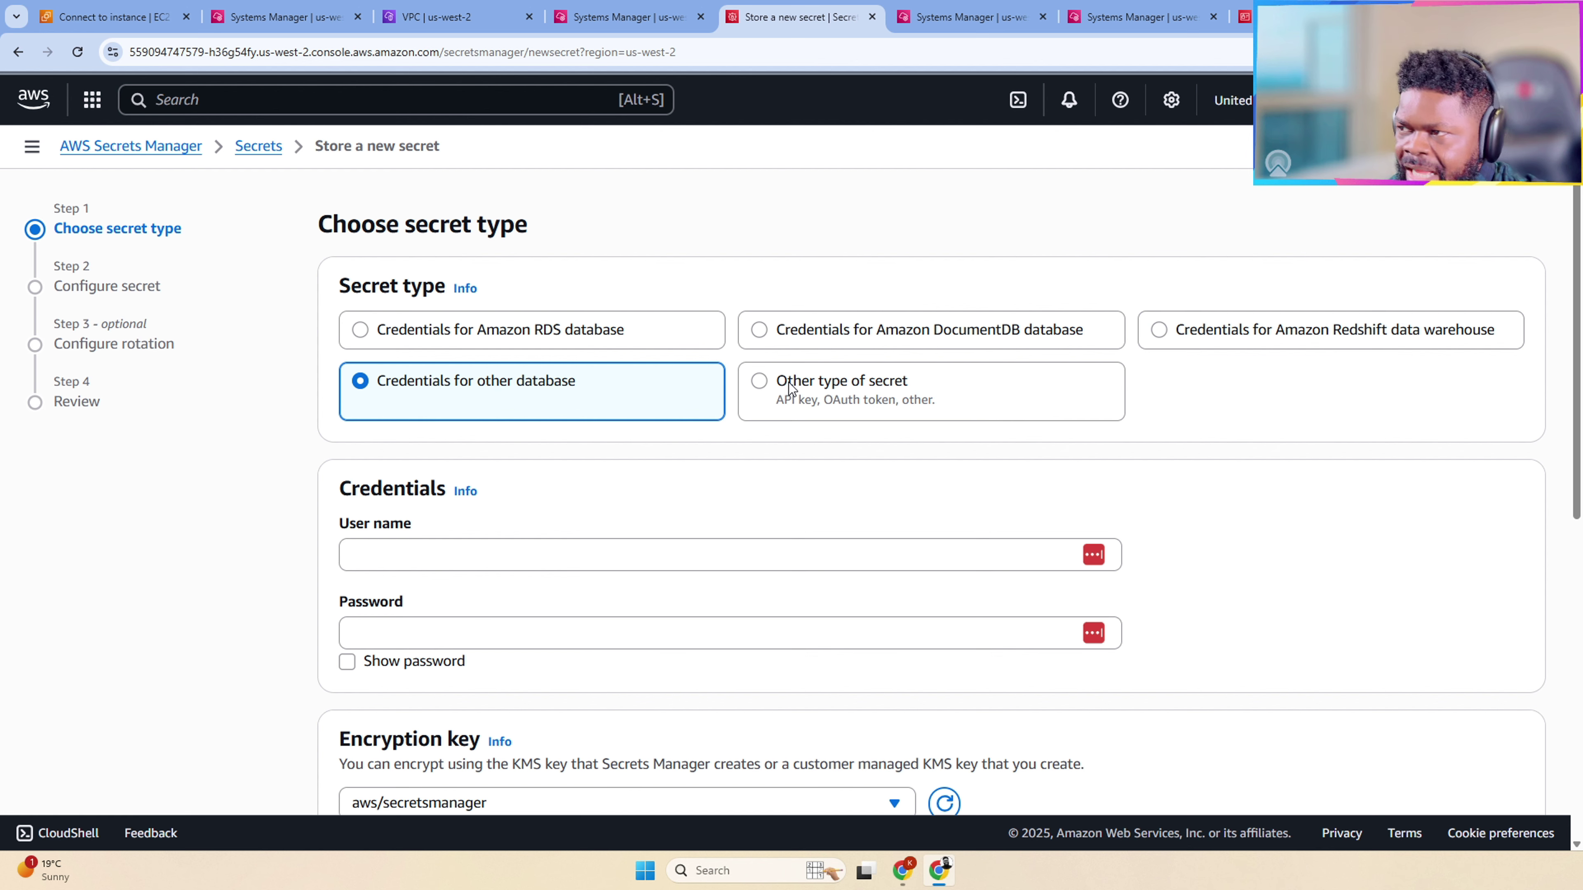
{"action": "left_click", "coordinate": [902, 383]}
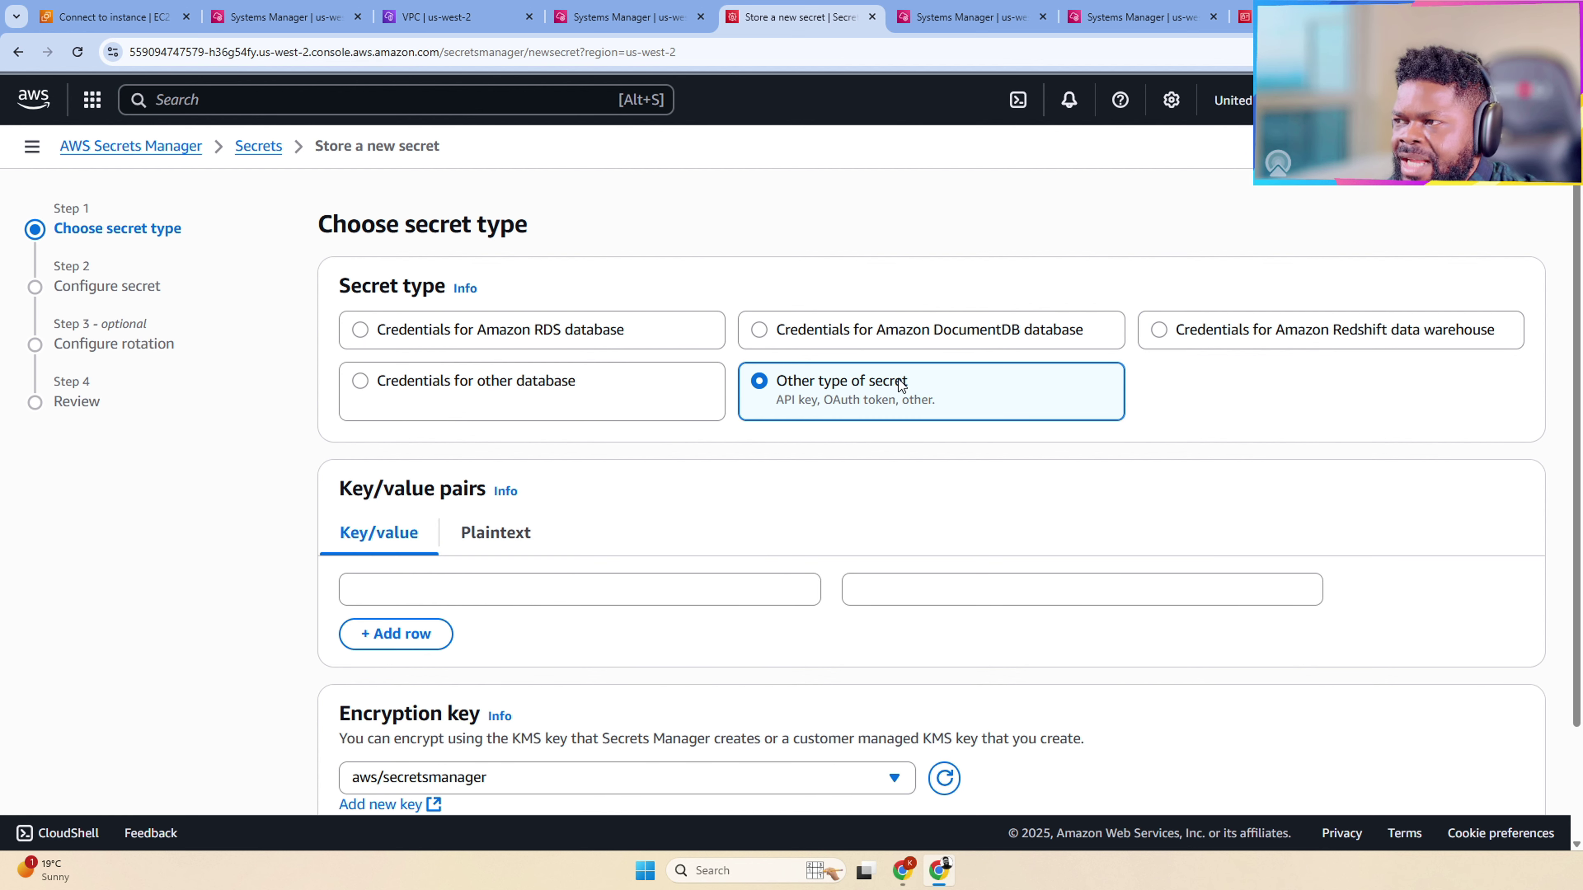
{"action": "left_click", "coordinate": [596, 399]}
{"action": "scroll", "coordinate": [707, 464], "scroll_direction": "down", "scroll_amount": 7}
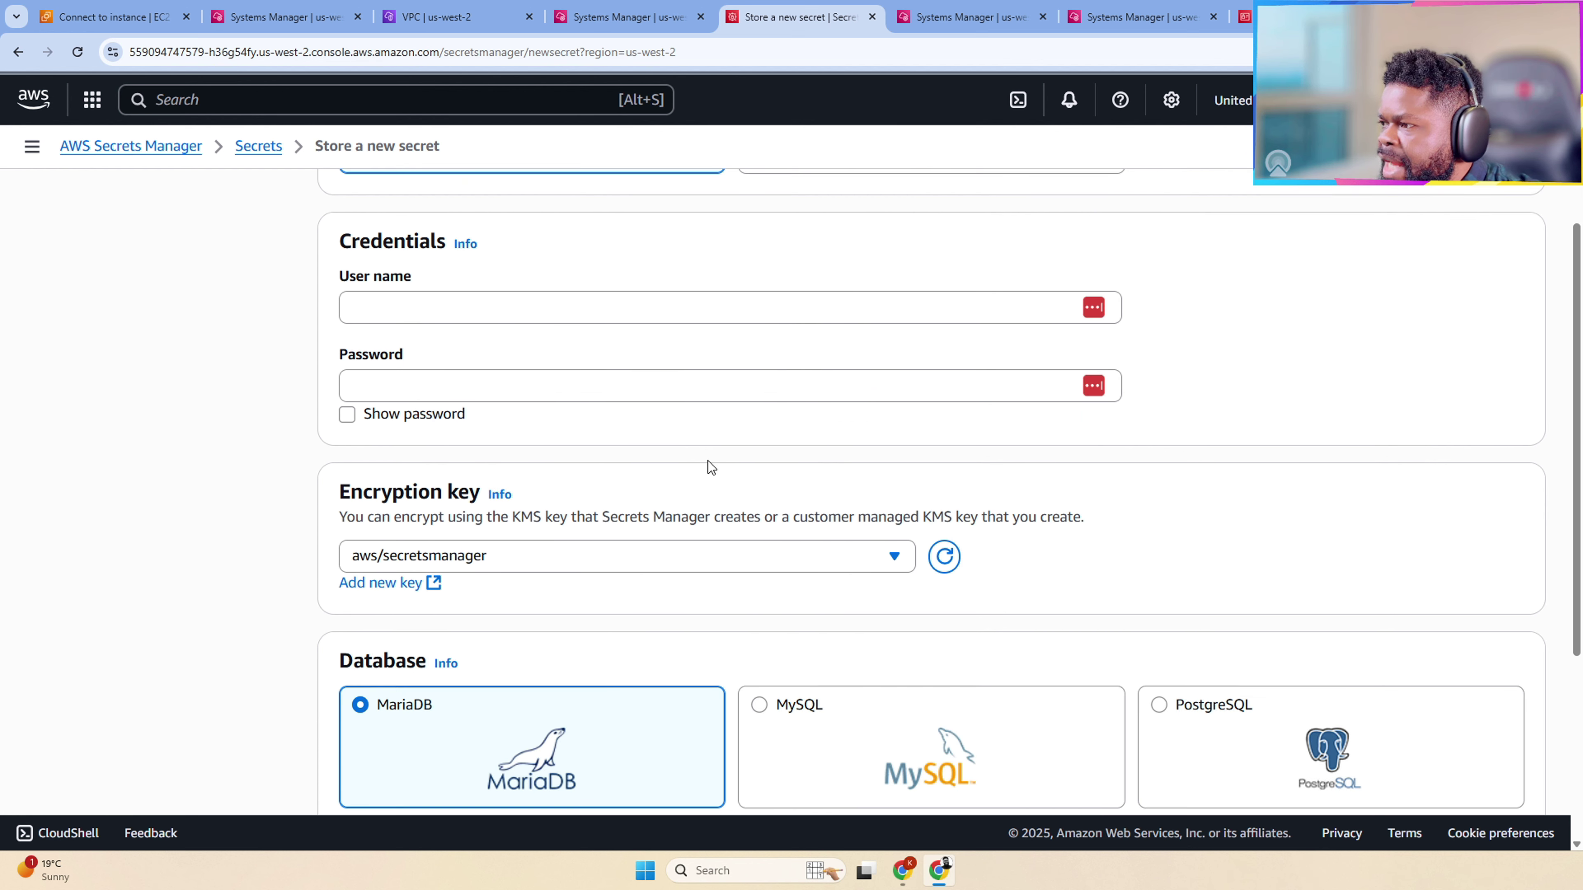
{"action": "scroll", "coordinate": [722, 461], "scroll_direction": "up", "scroll_amount": 5}
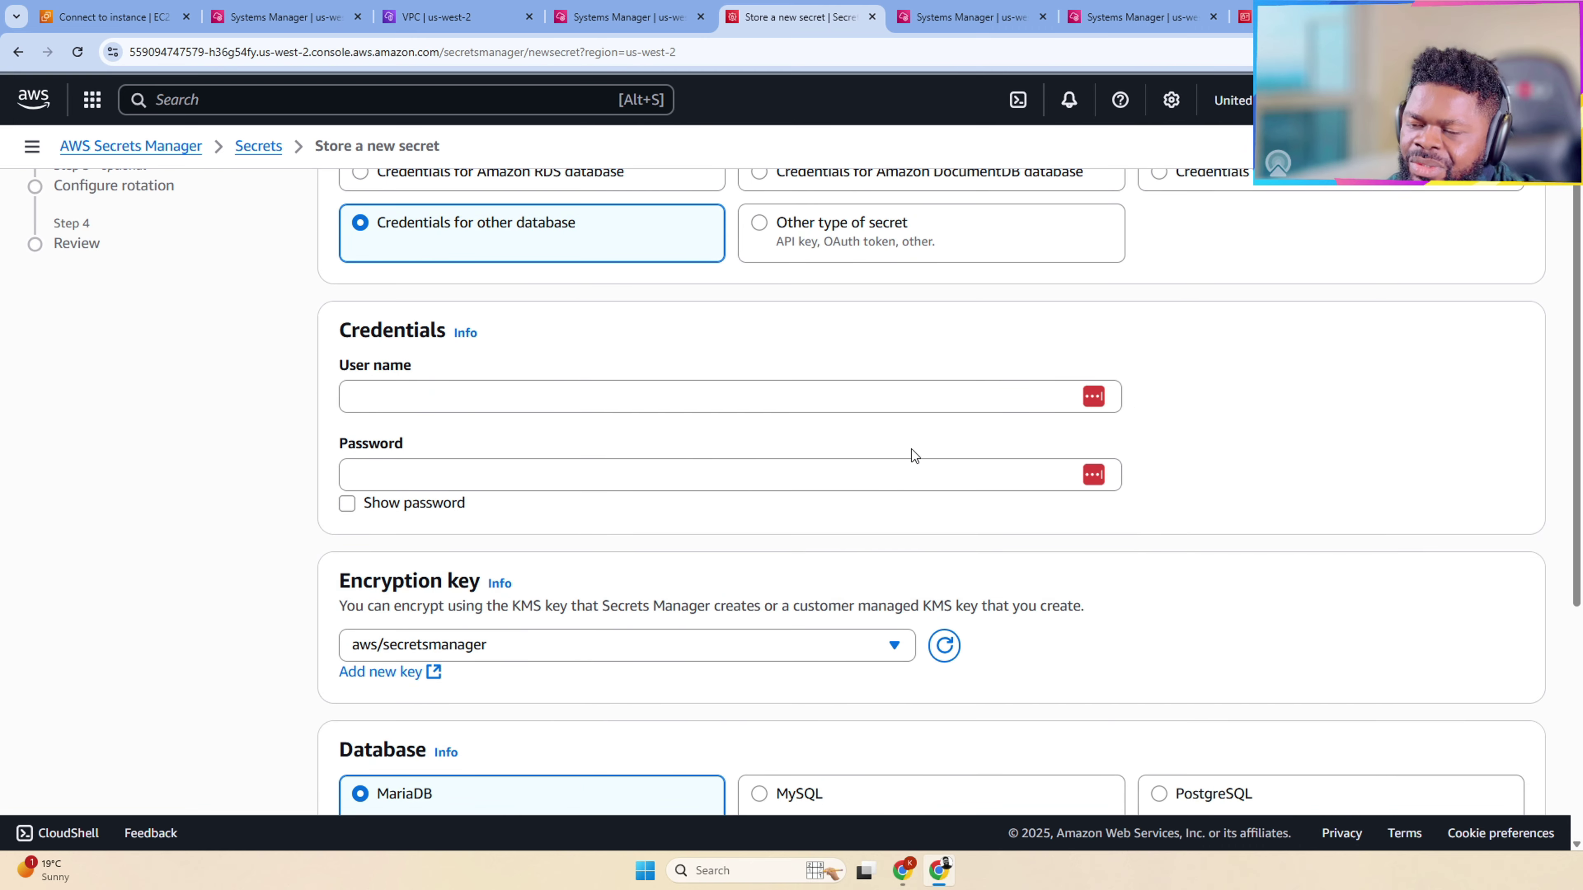
{"action": "scroll", "coordinate": [878, 423], "scroll_direction": "up", "scroll_amount": 2}
Step: Choose Other type of secret and add a username key with the value username and a password key with the account password
{"action": "left_click", "coordinate": [885, 403]}
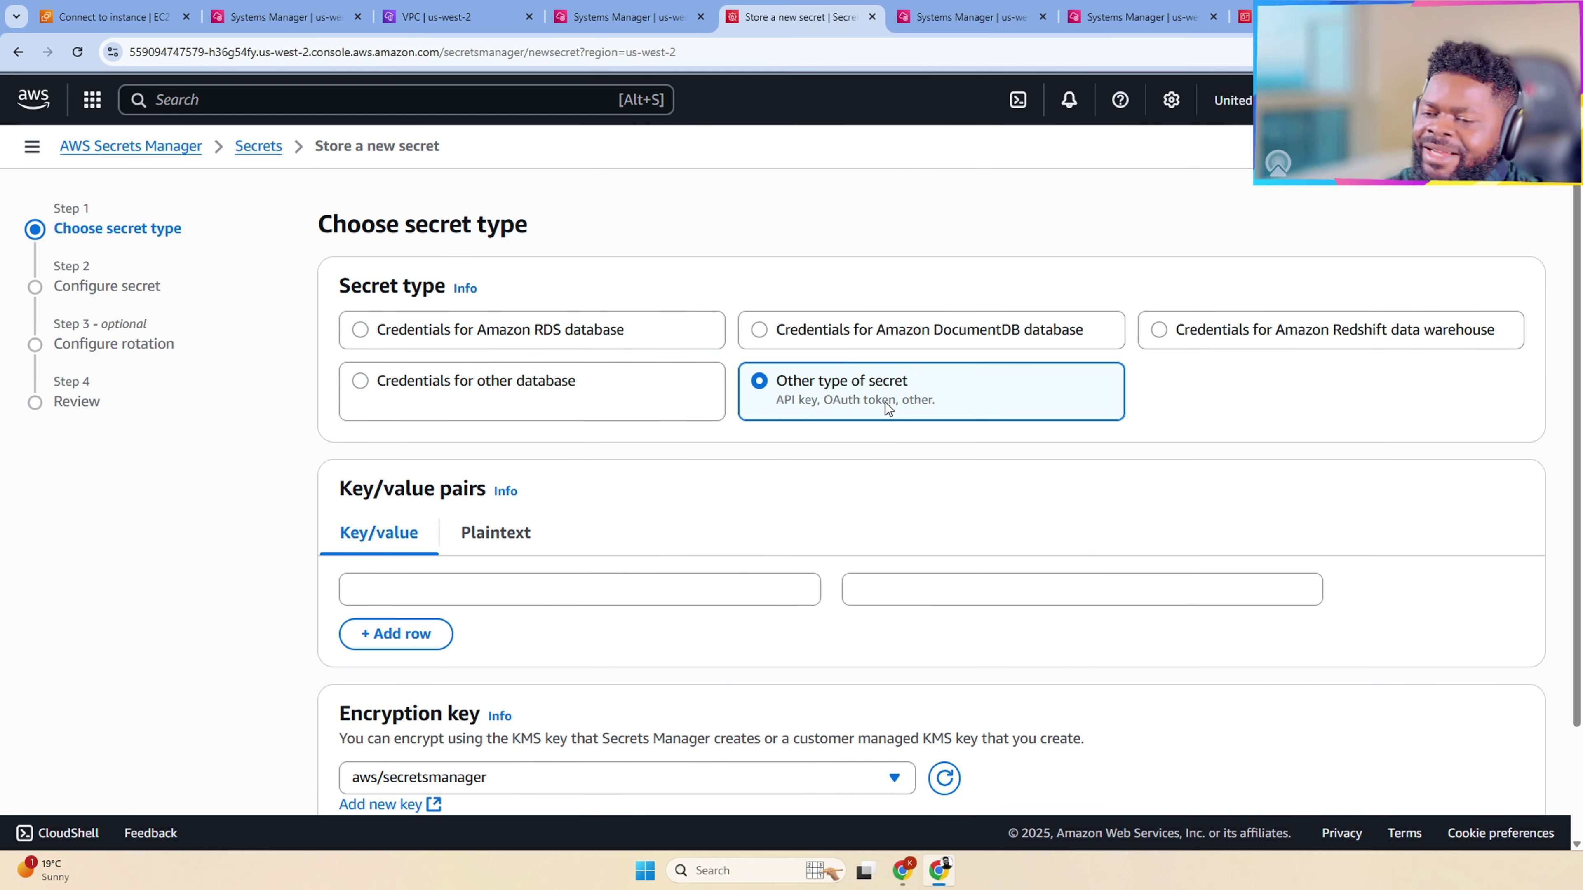
{"action": "left_click", "coordinate": [580, 589]}
{"action": "type", "text": "username"}
{"action": "key", "text": "Tab"}
{"action": "type", "text": "username"}
{"action": "left_click", "coordinate": [396, 634]}
{"action": "type", "text": "password"}
{"action": "key", "text": "Tab"}
{"action": "type", "text": "password"}
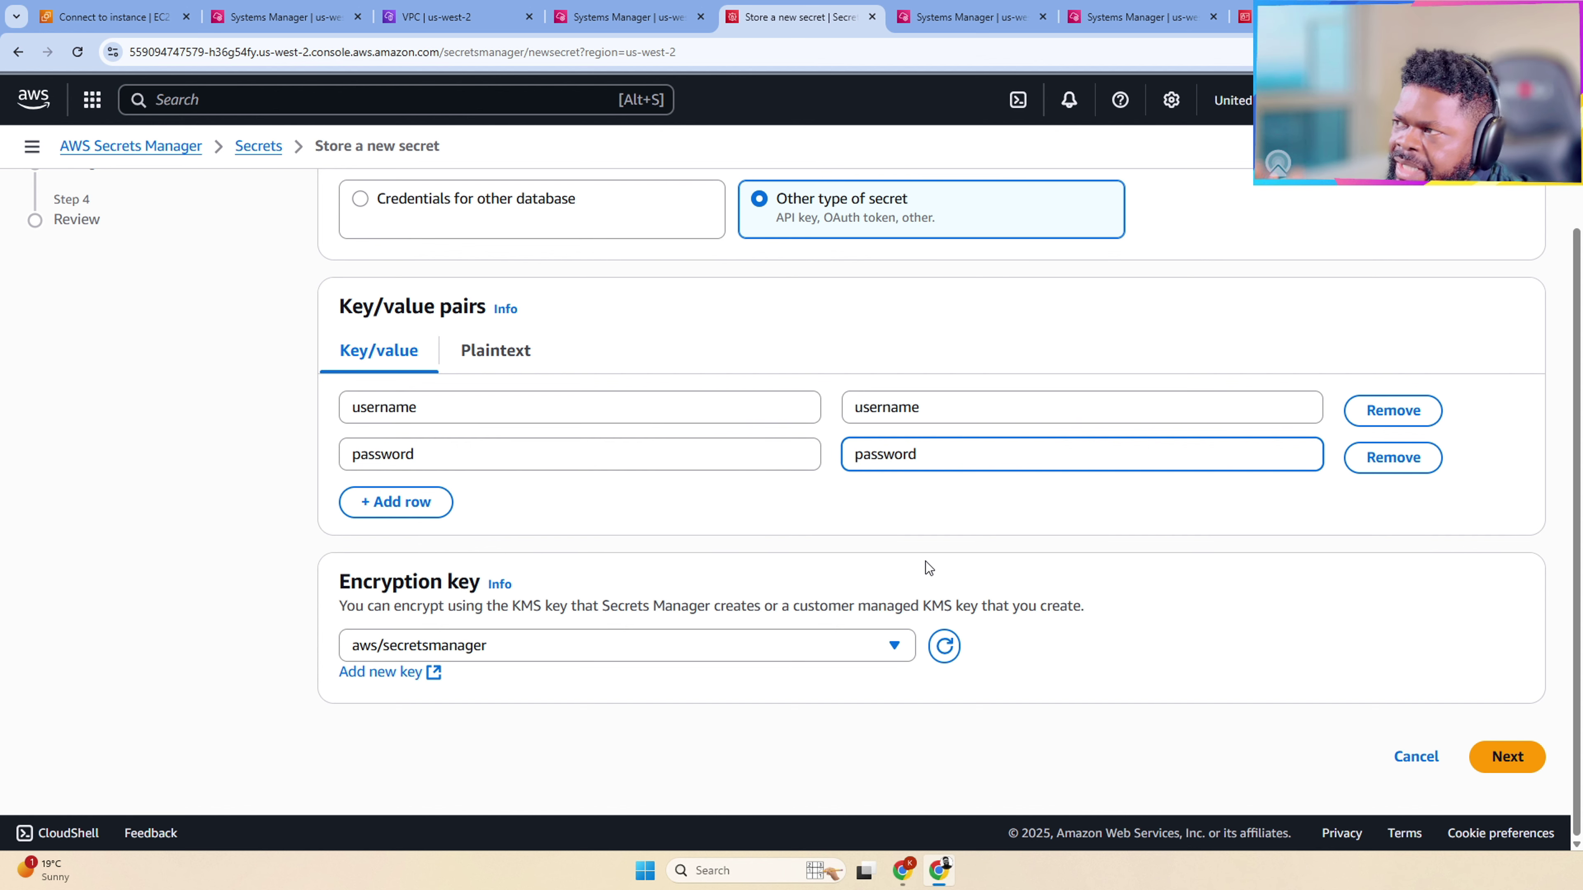
{"action": "scroll", "coordinate": [925, 565], "scroll_direction": "up", "scroll_amount": 3}
{"action": "scroll", "coordinate": [901, 554], "scroll_direction": "down", "scroll_amount": 3}
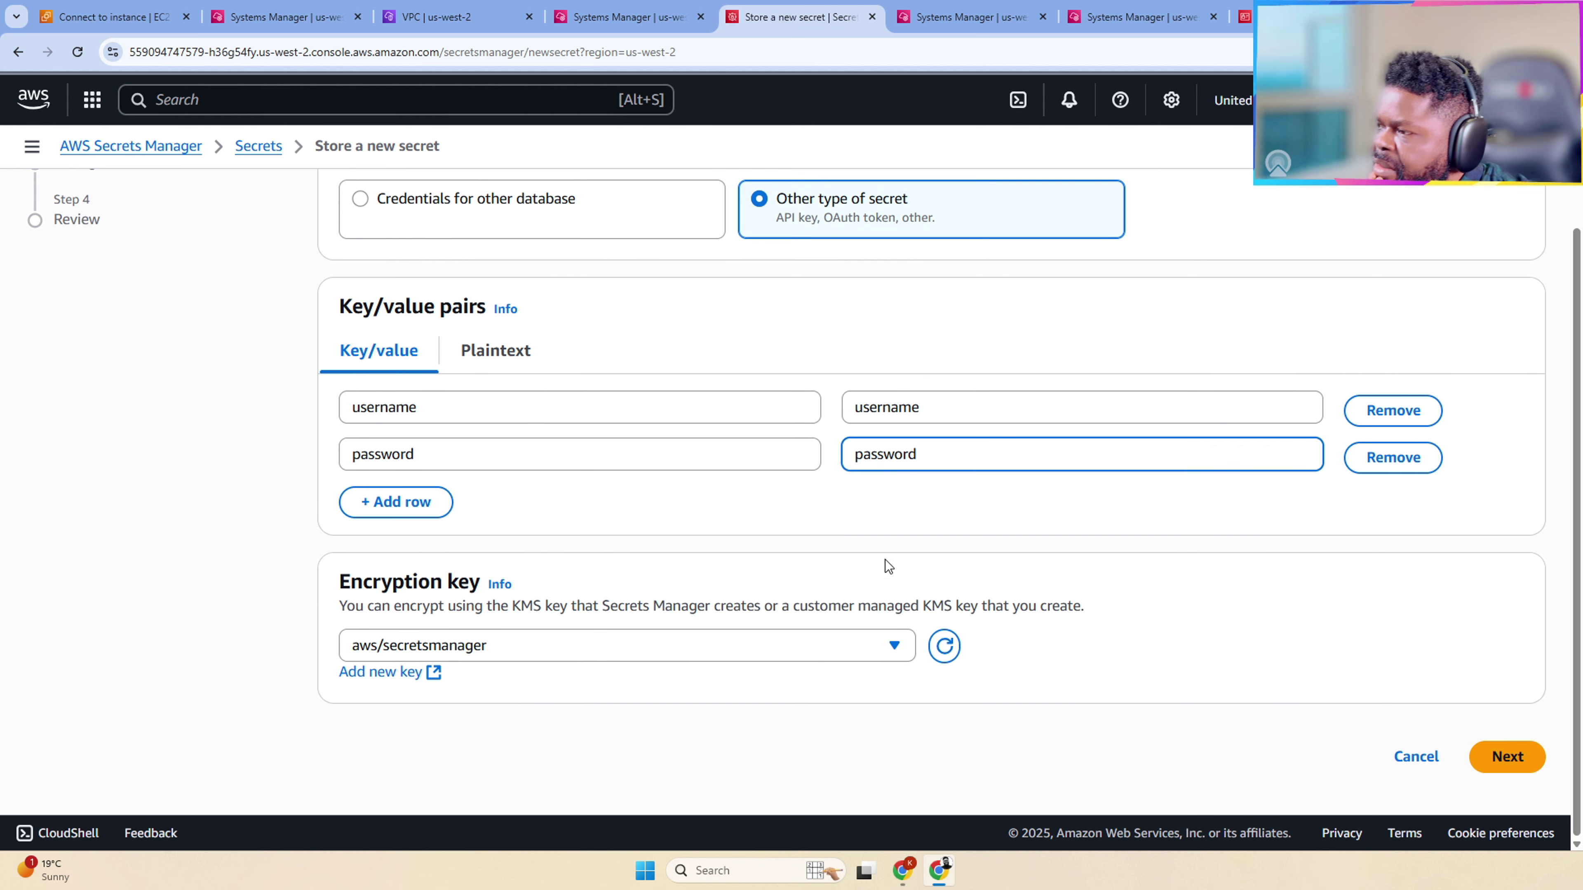
Step: Review the encryption key choices, keep aws/secretsmanager, and continue to the secret's configuration
{"action": "left_click", "coordinate": [674, 649]}
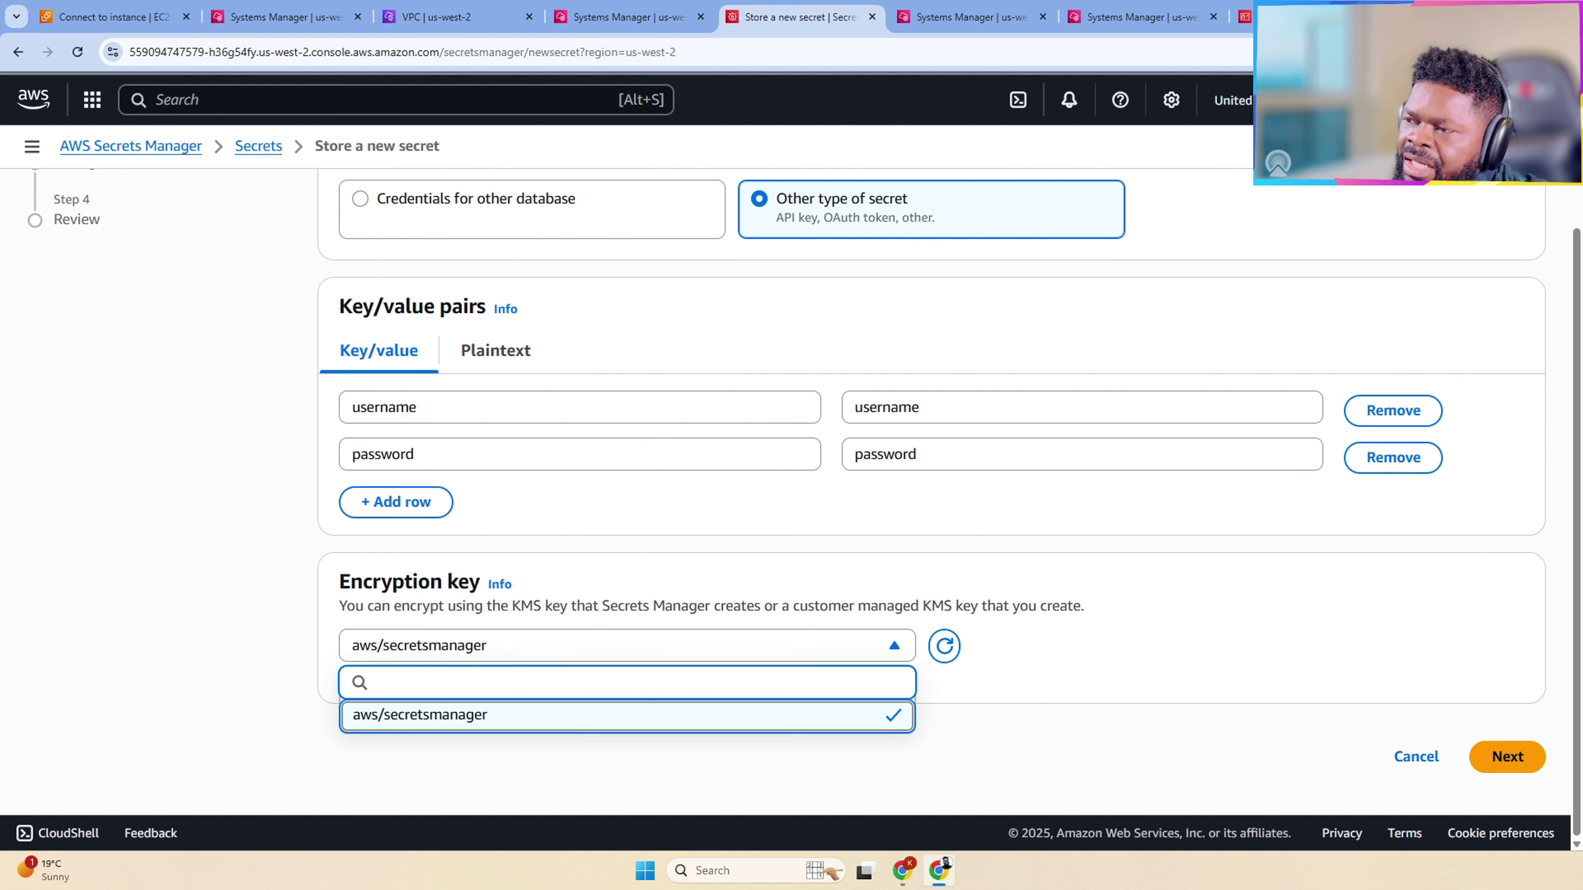
{"action": "left_click", "coordinate": [719, 574]}
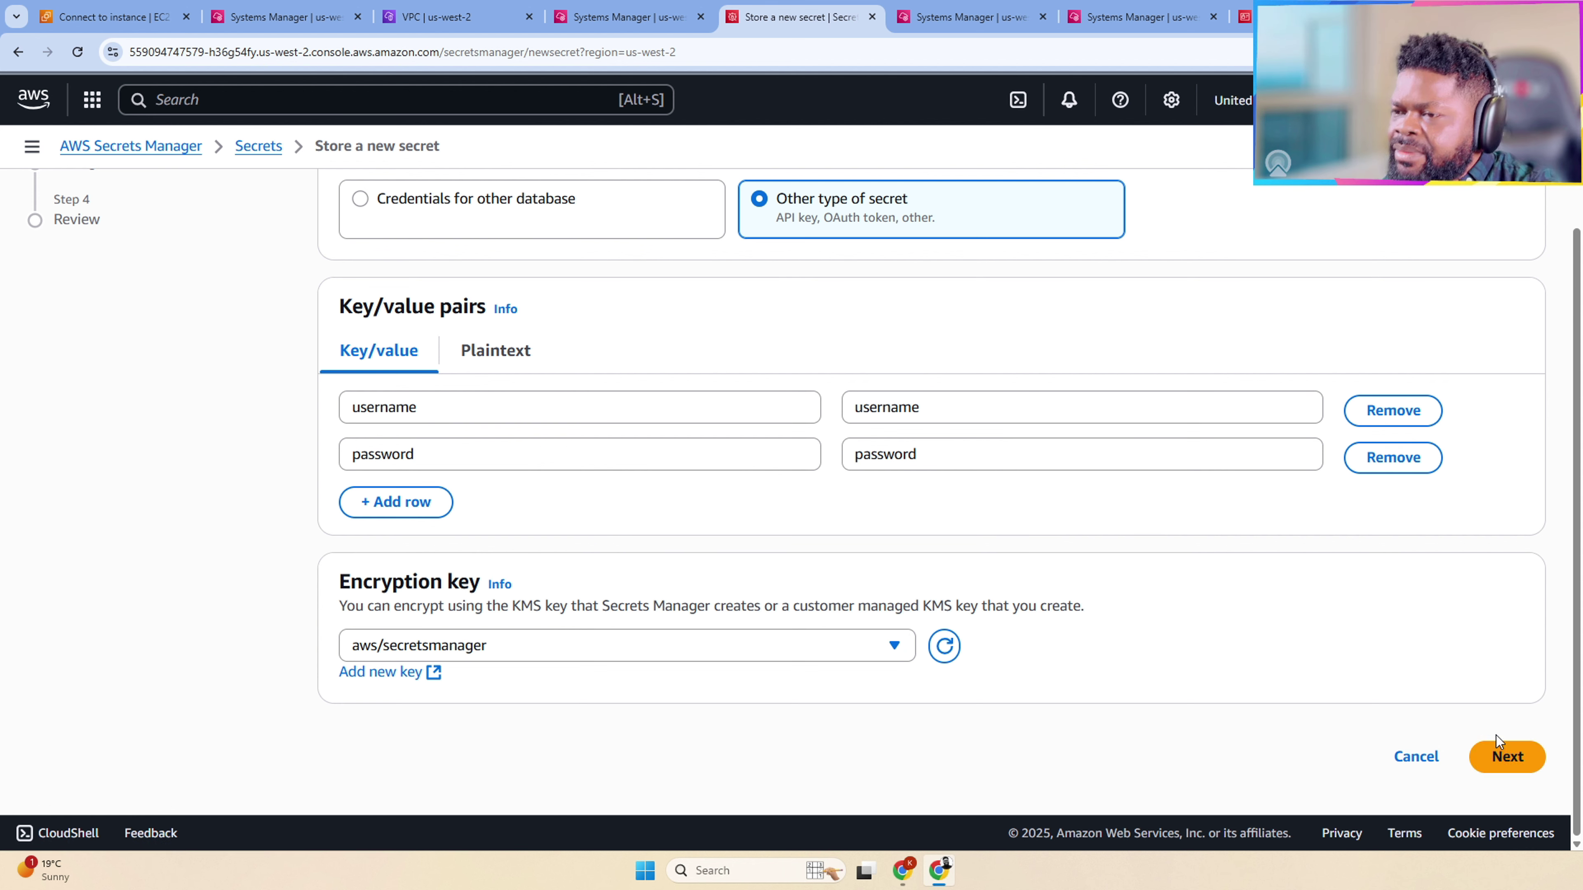
{"action": "left_click", "coordinate": [1507, 758]}
Step: Name the secret /rds/prod/credentials
{"action": "left_click", "coordinate": [730, 368]}
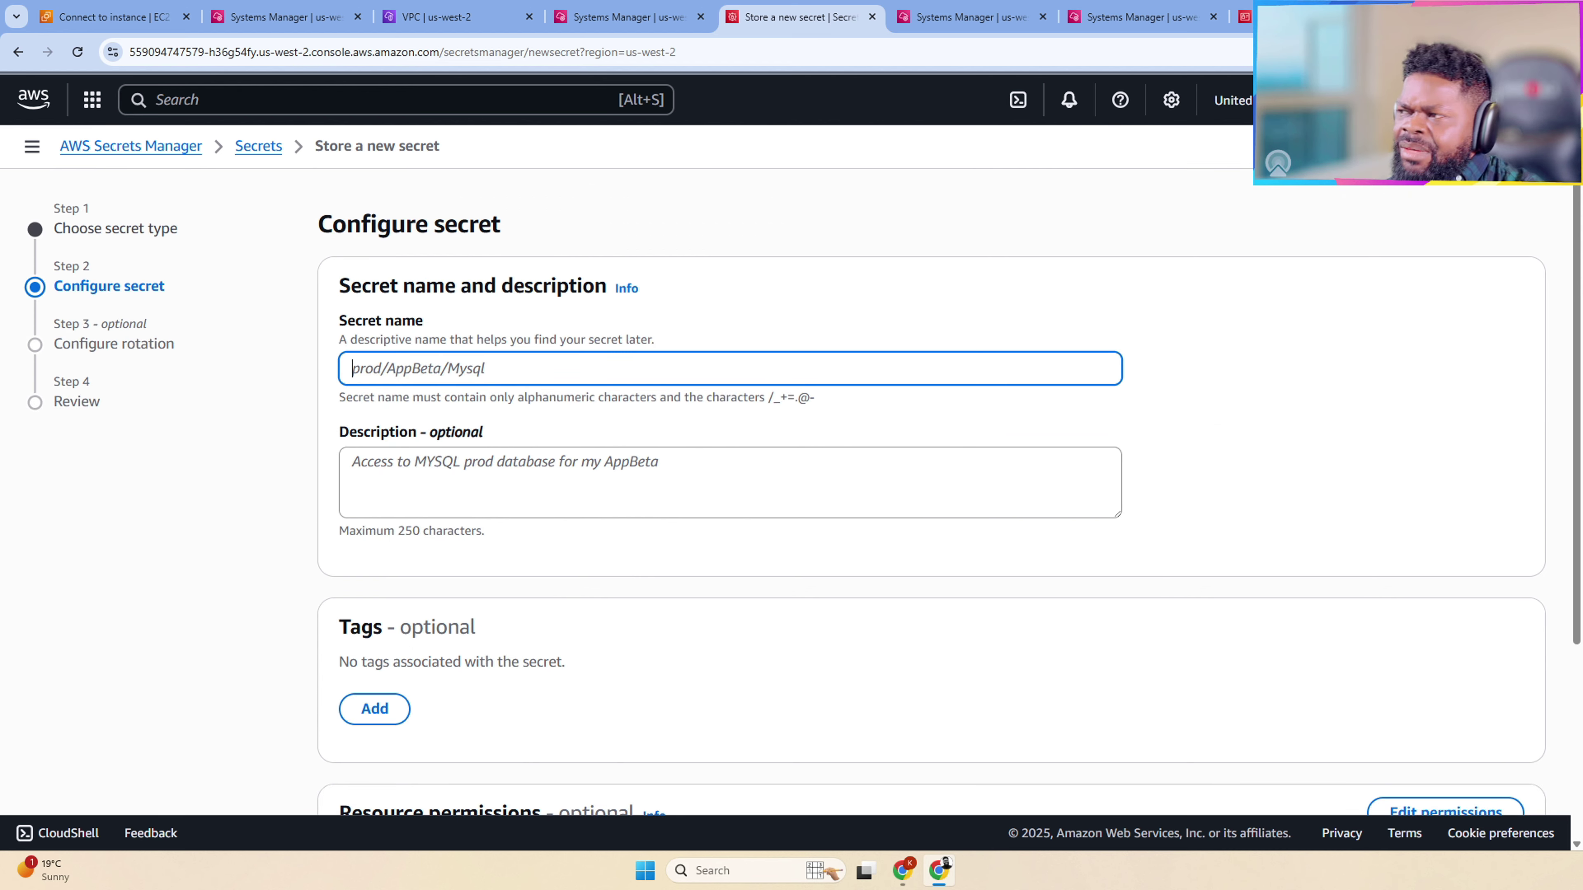
{"action": "type", "text": "d"}
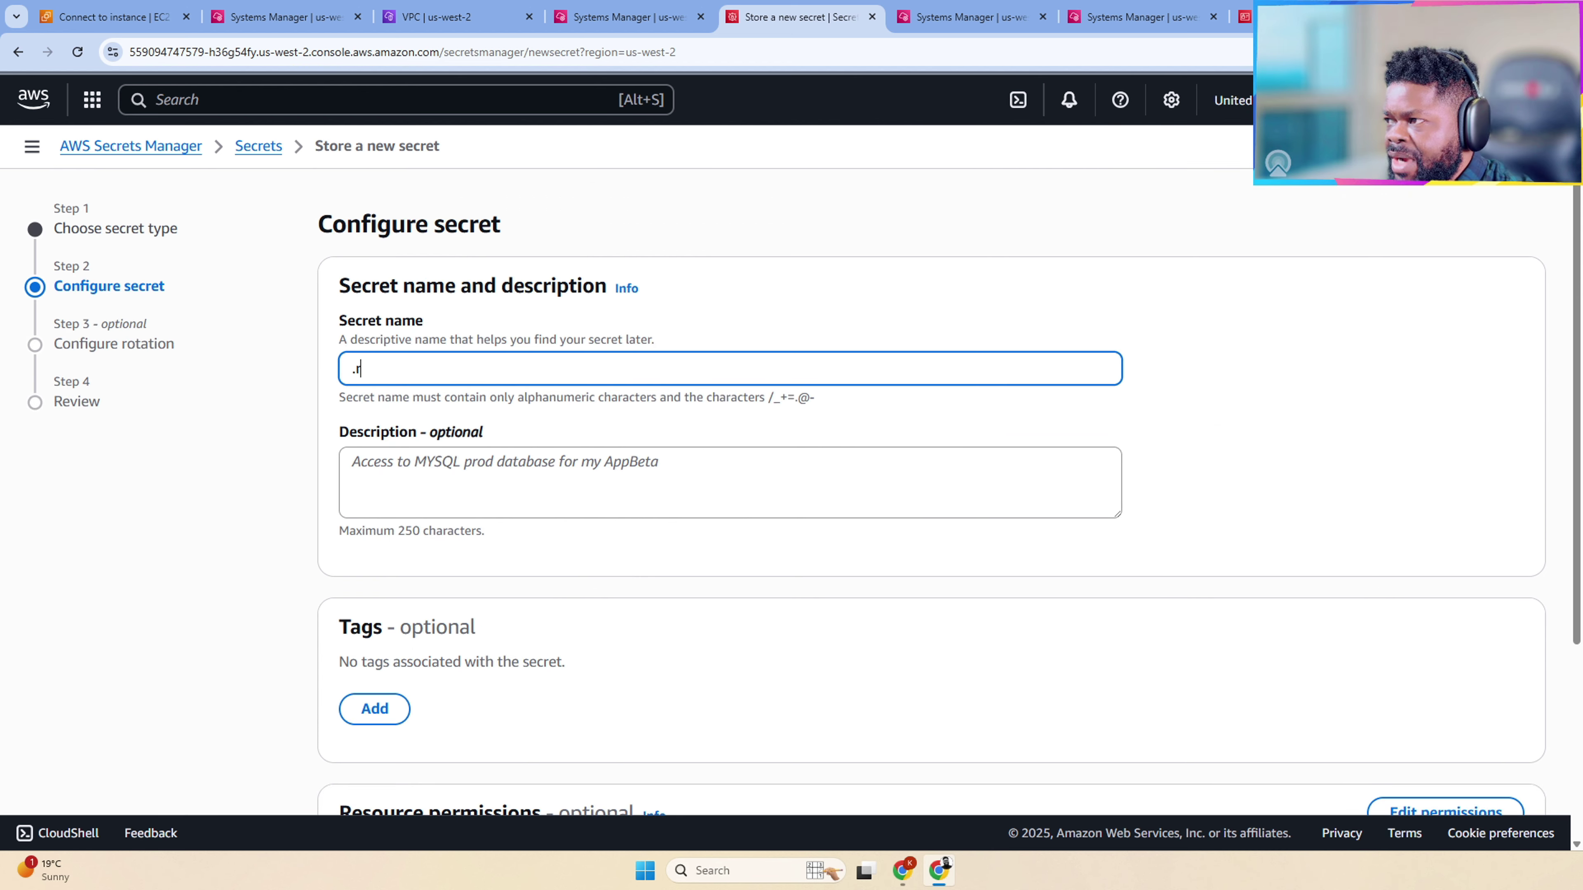
{"action": "key", "text": "BackSpace"}
{"action": "type", "text": "/rds"}
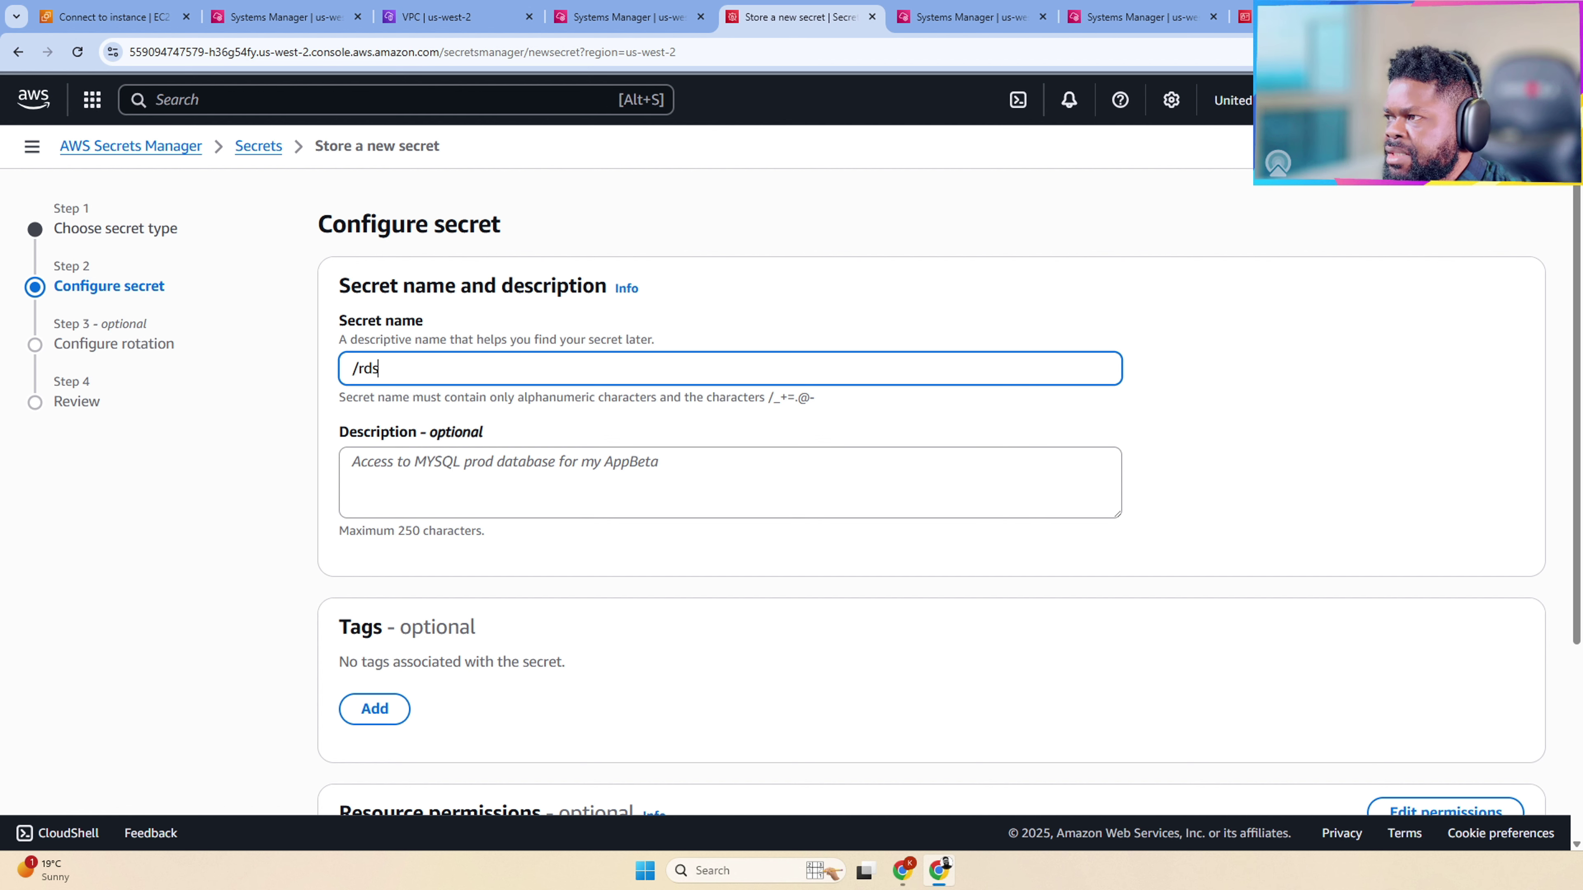
{"action": "type", "text": "/prod/c"}
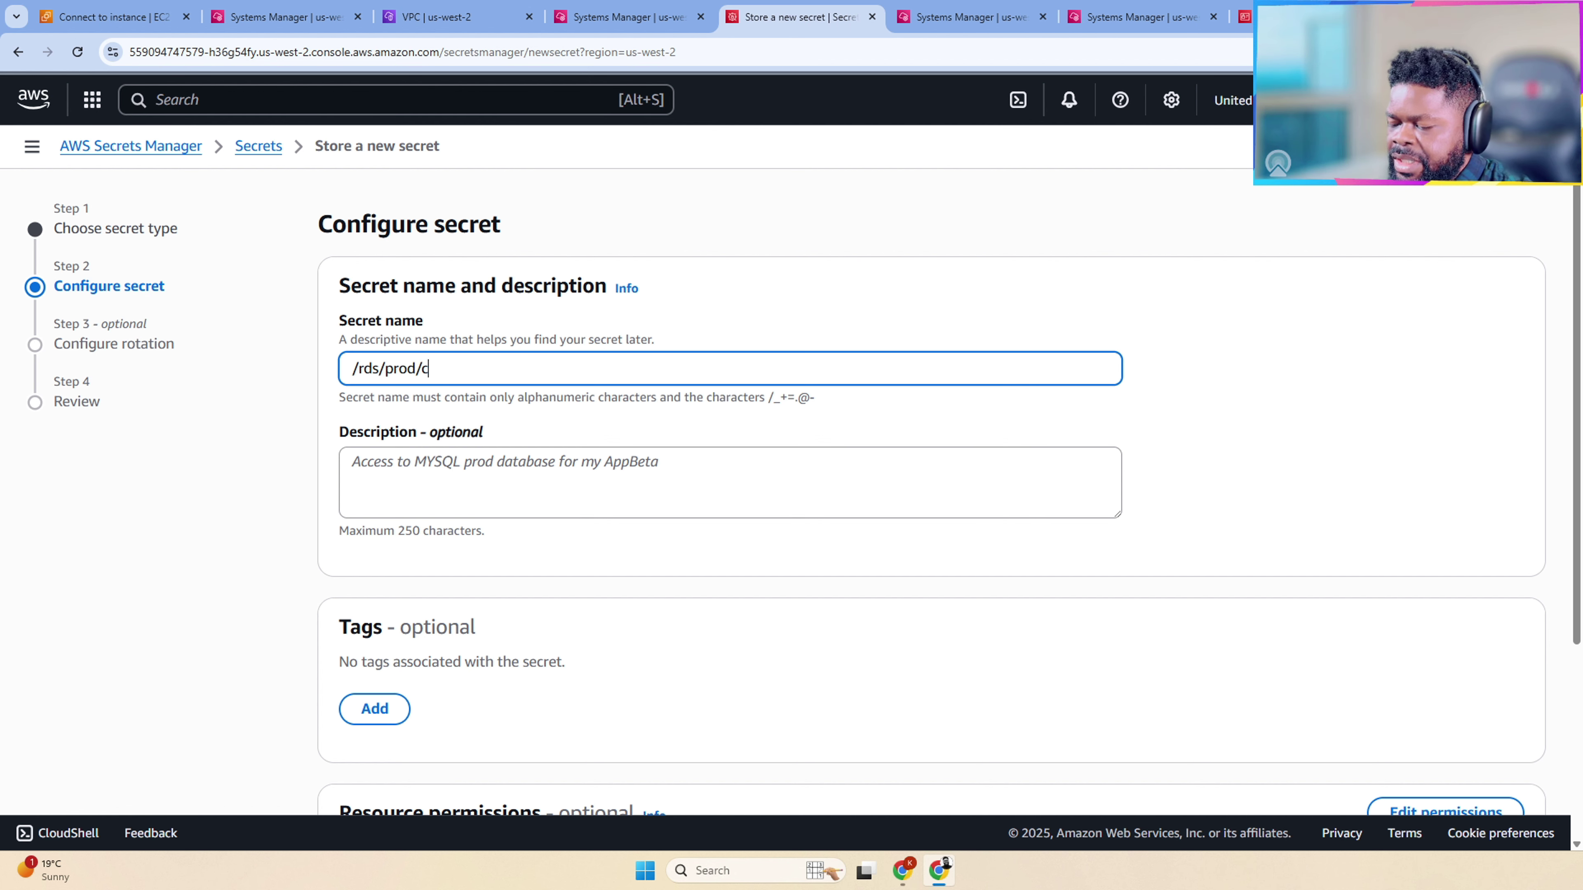
{"action": "type", "text": "redentials"}
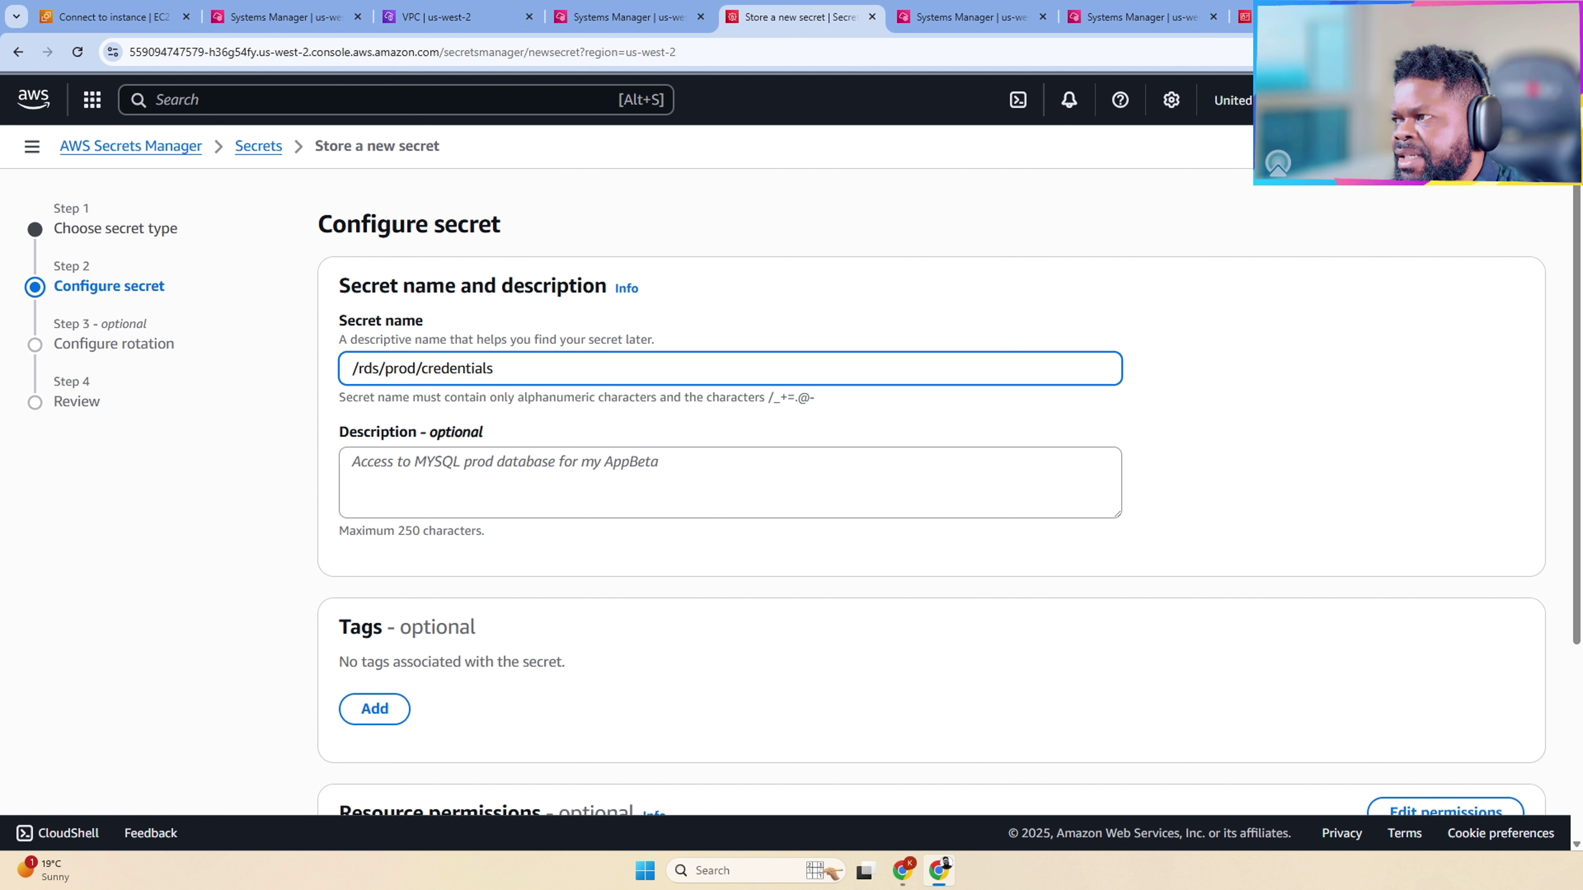
Step: Enter the secret's description as My RDS Credentials
{"action": "left_click", "coordinate": [730, 482]}
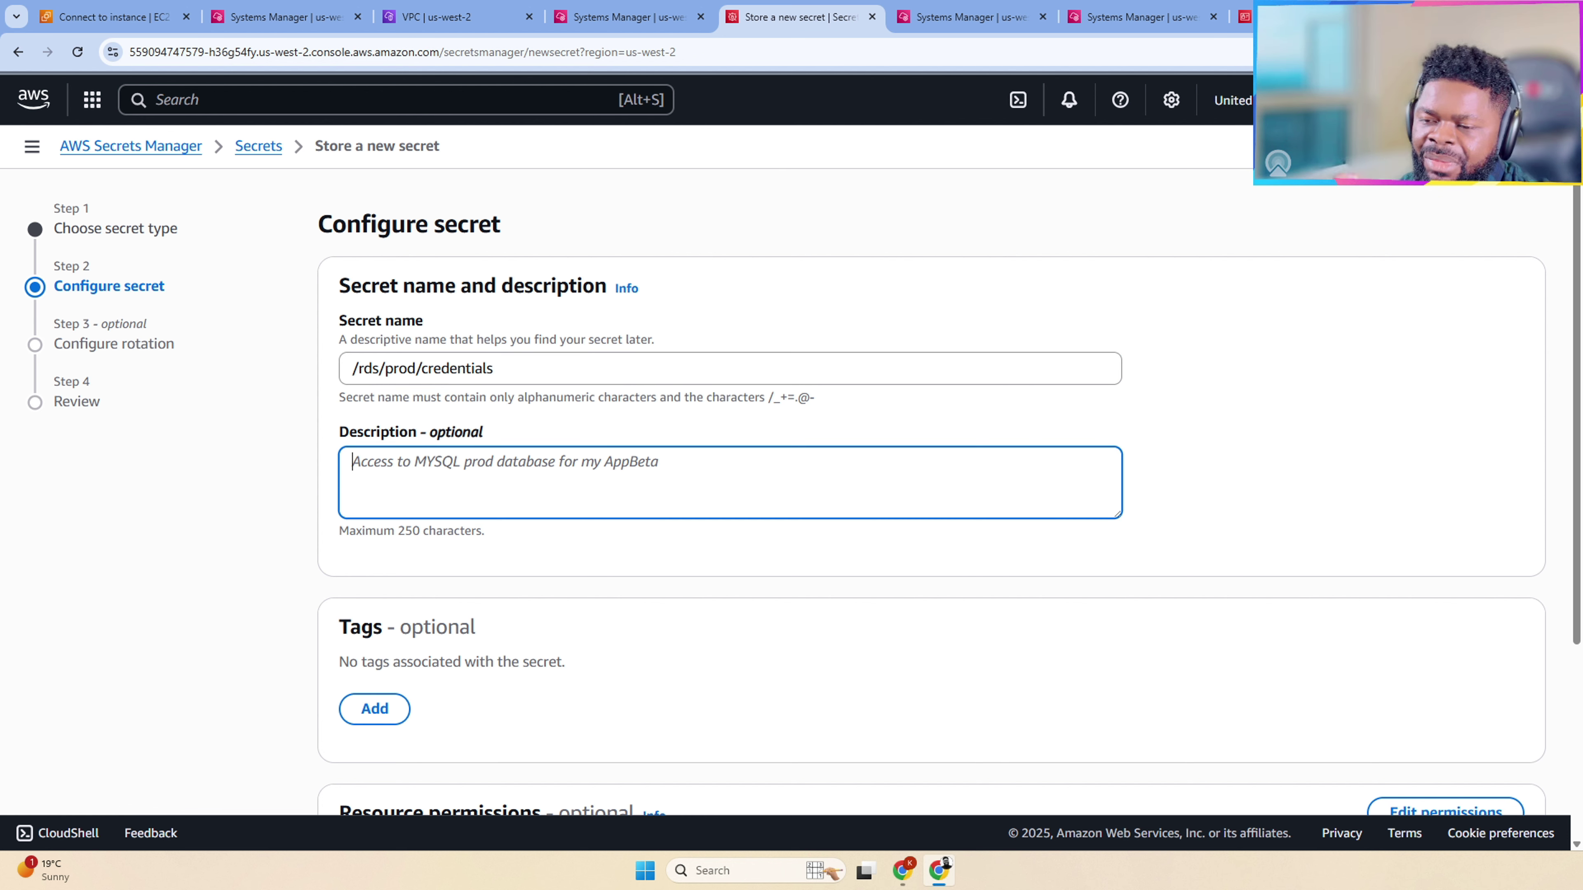
{"action": "type", "text": "M<y"}
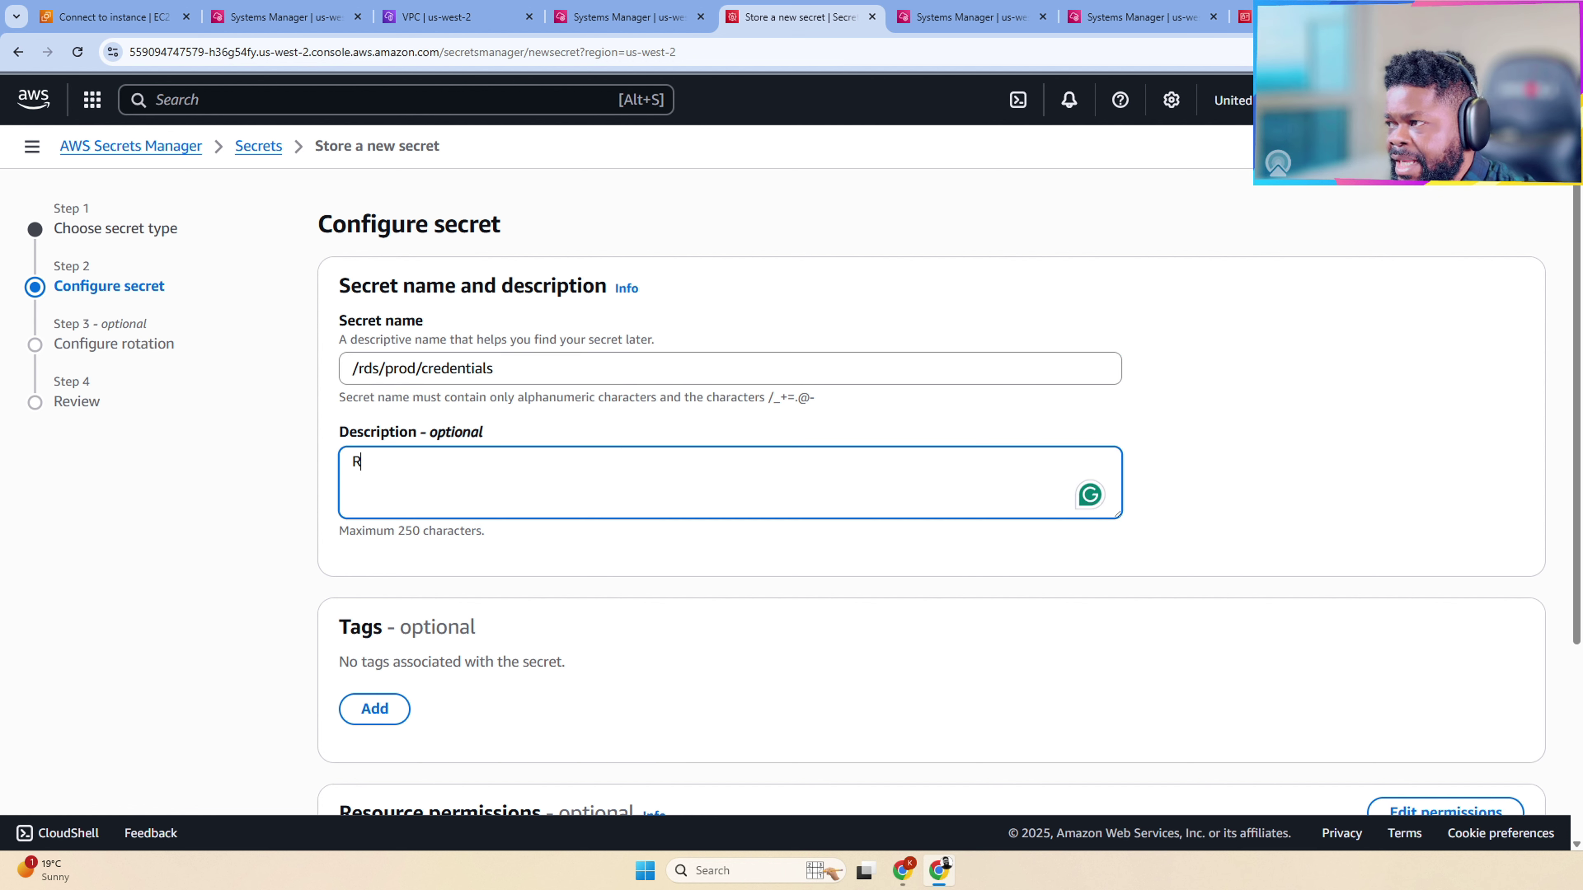
{"action": "key", "text": "BackSpace"}
{"action": "key", "text": "BackSpace"}
{"action": "key", "text": "BackSpace"}
{"action": "type", "text": "M<y"}
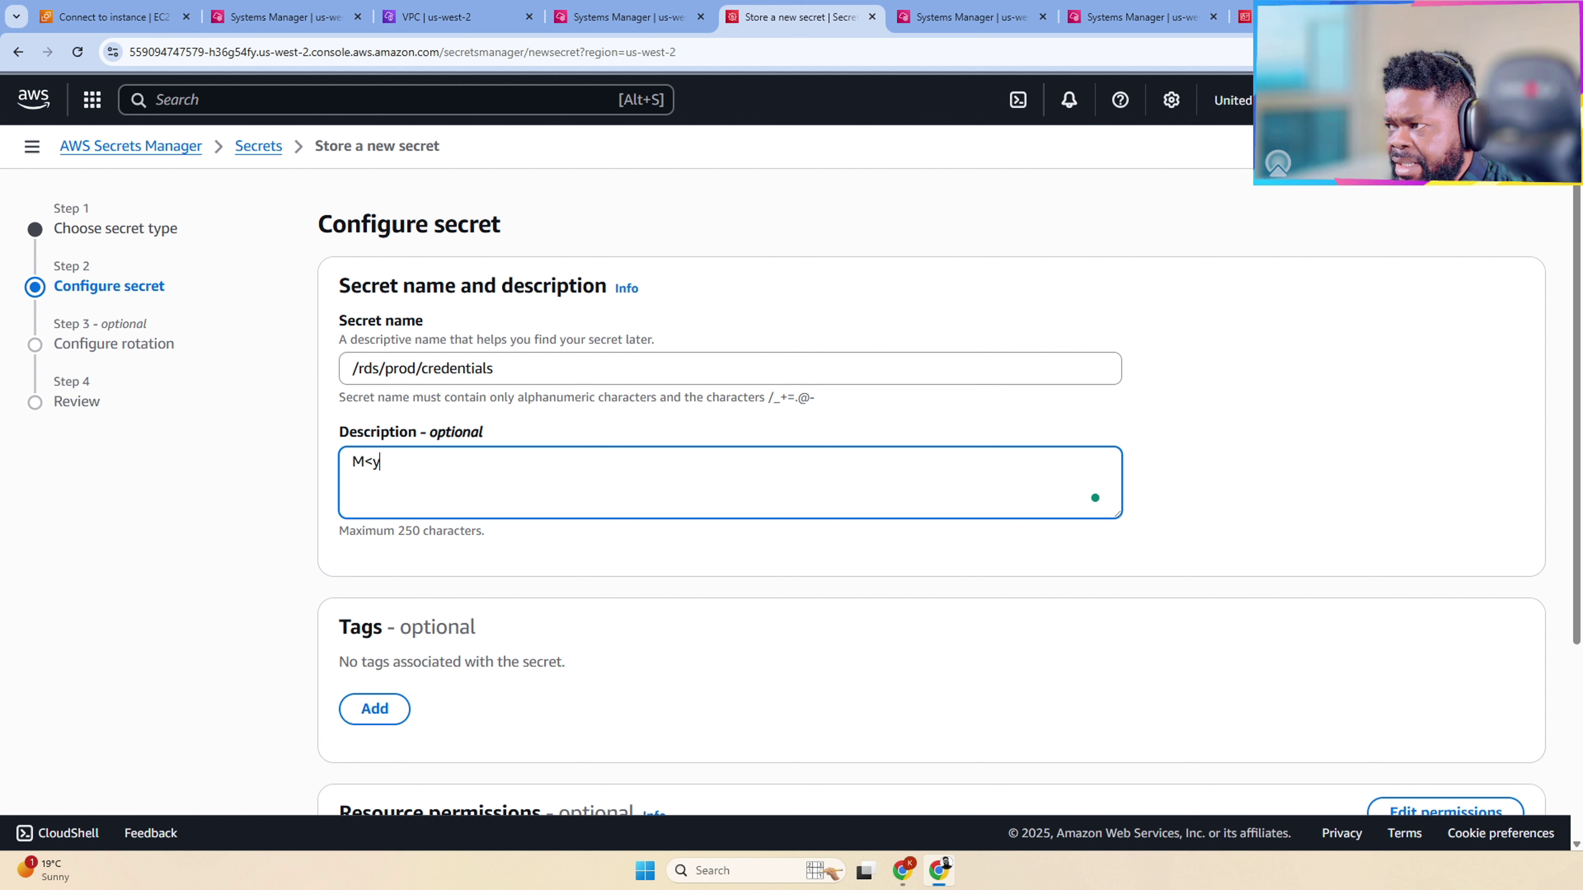
{"action": "key", "text": "BackSpace"}
{"action": "key", "text": "BackSpace"}
{"action": "type", "text": "y RDS C"}
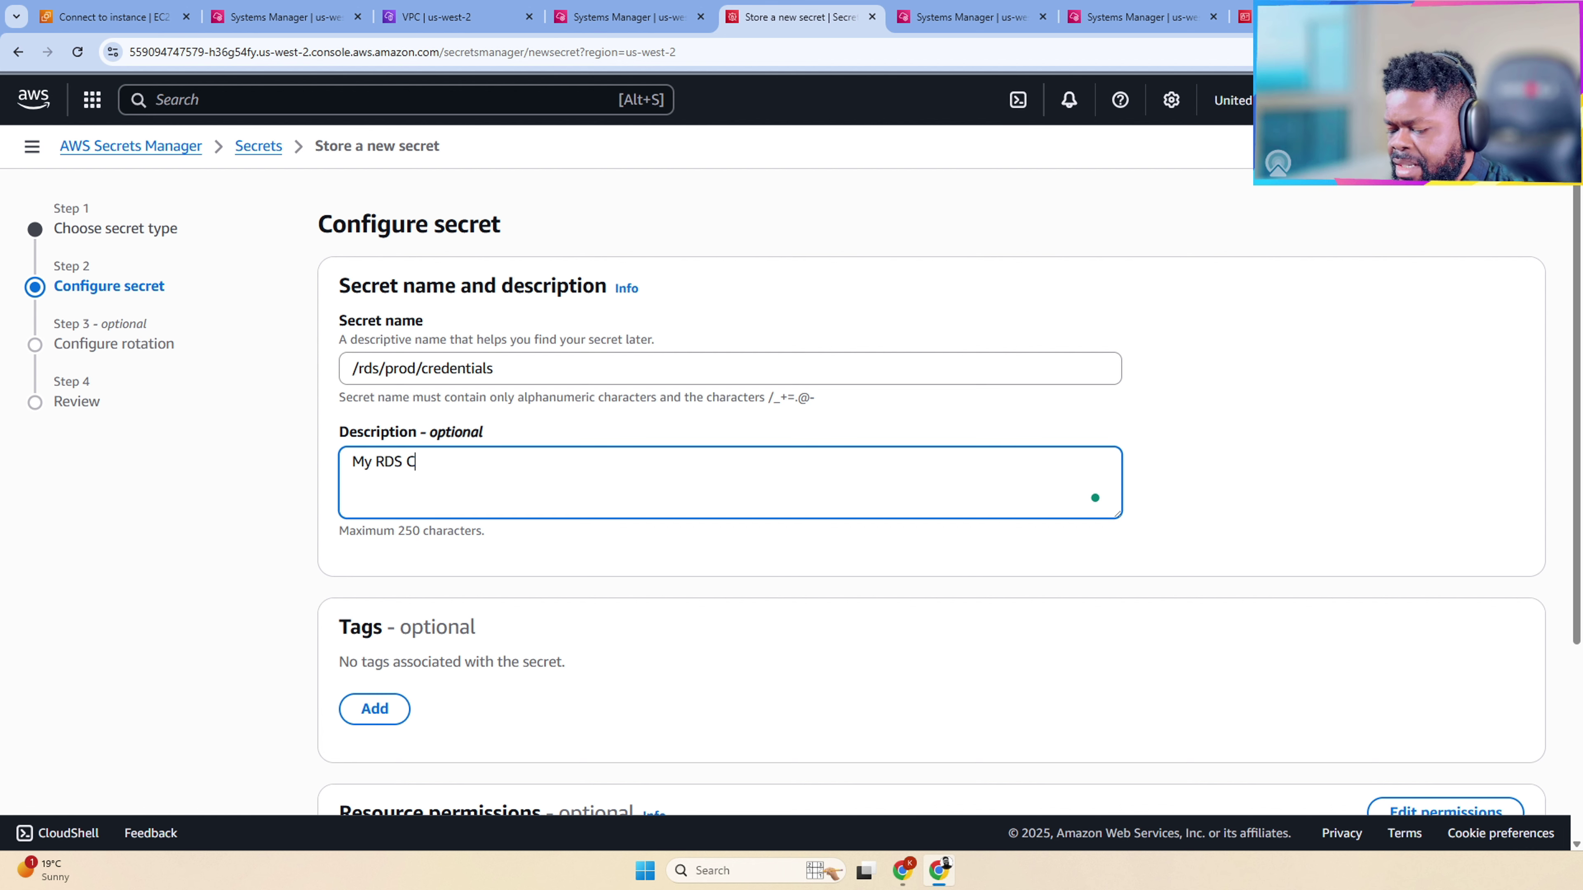
{"action": "type", "text": "redential"}
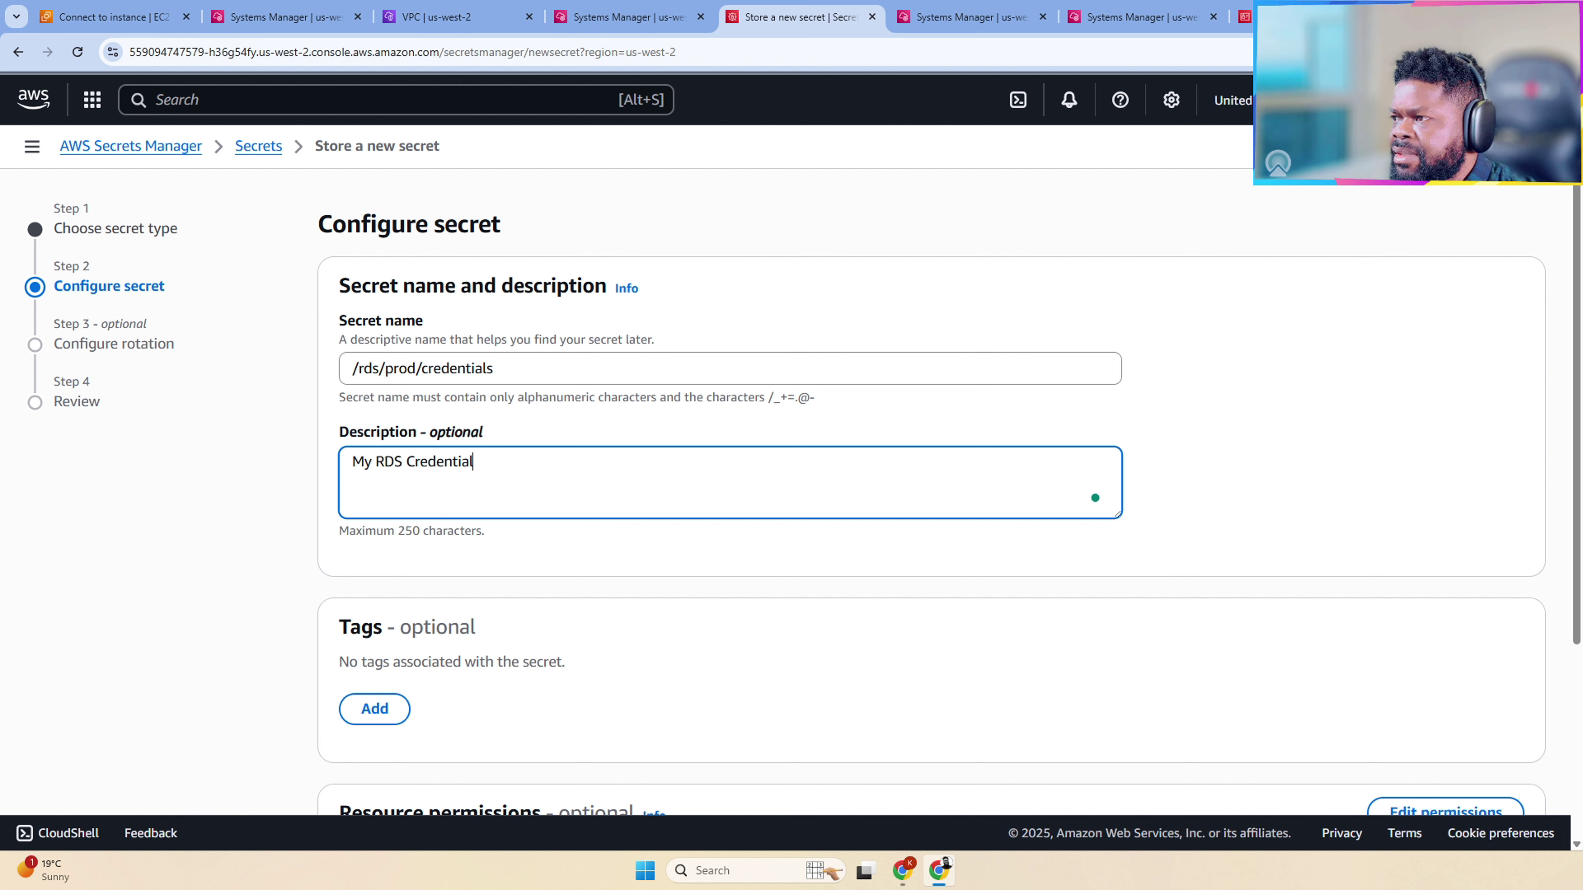
{"action": "type", "text": "s"}
Step: Examine the tag, resource permission and replication options, and the hierarchical path in the secret's name
{"action": "scroll", "coordinate": [777, 459], "scroll_direction": "down", "scroll_amount": 4}
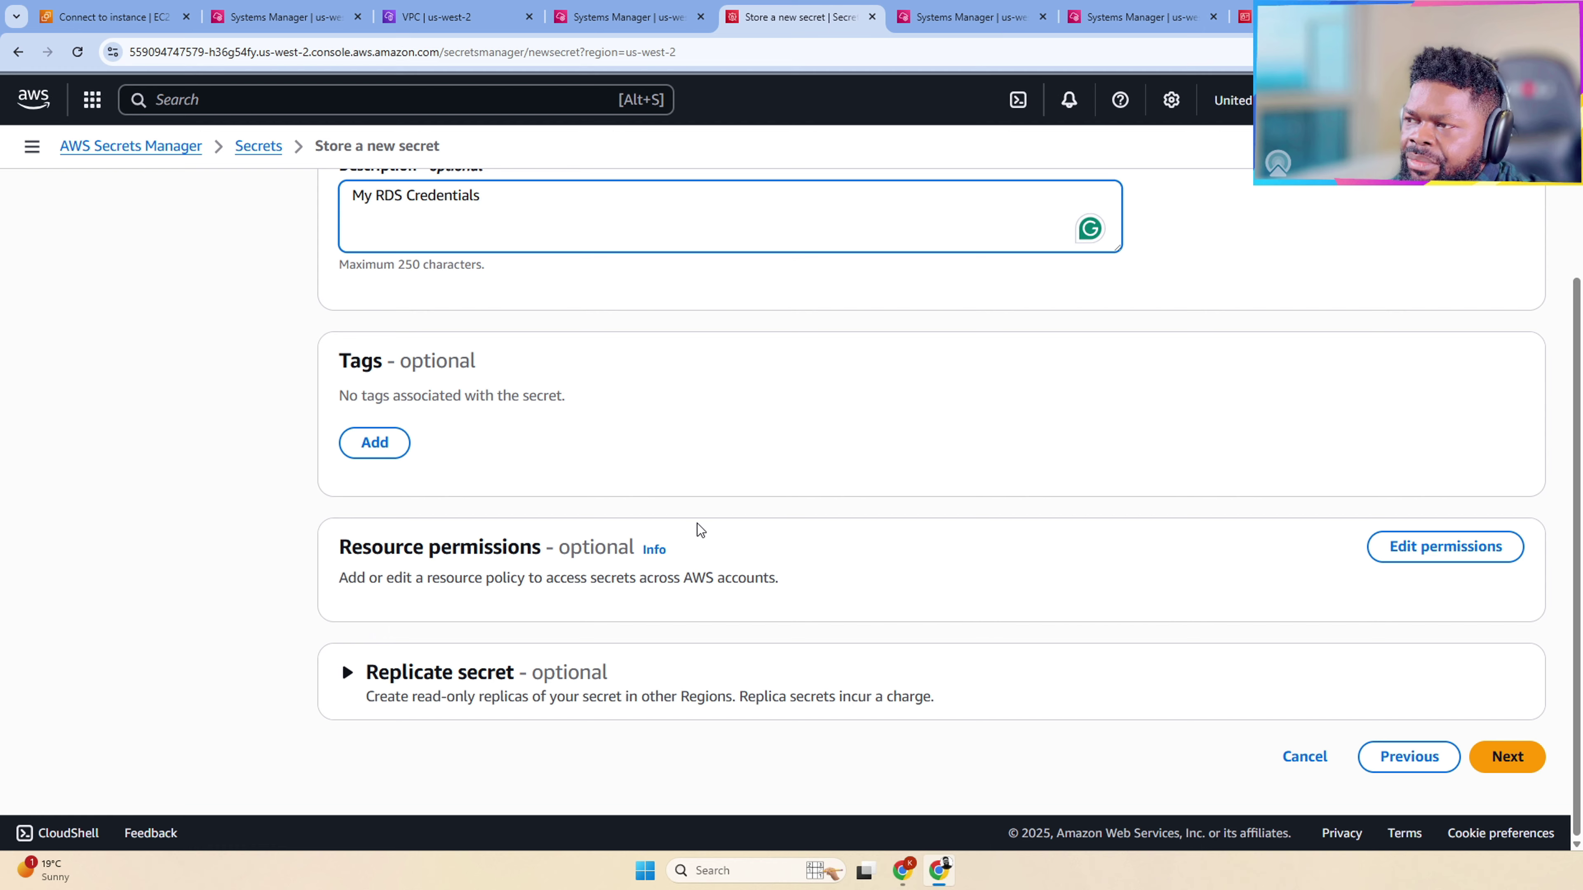
{"action": "scroll", "coordinate": [700, 530], "scroll_direction": "up", "scroll_amount": 4}
{"action": "left_click_drag", "start_coordinate": [353, 369], "coordinate": [415, 369]}
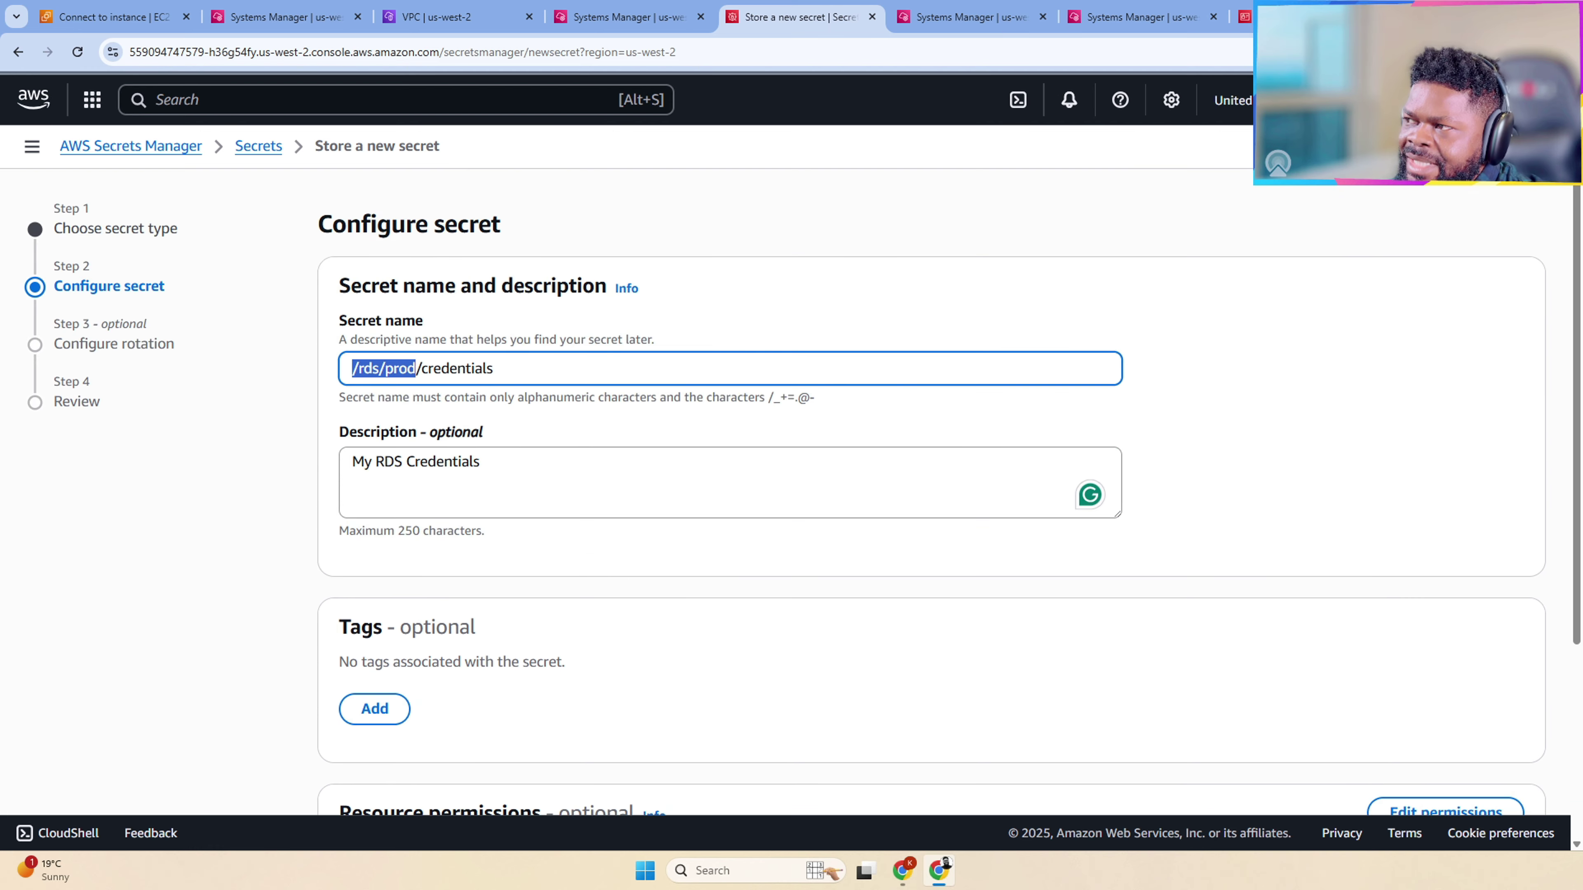
{"action": "left_click", "coordinate": [416, 369]}
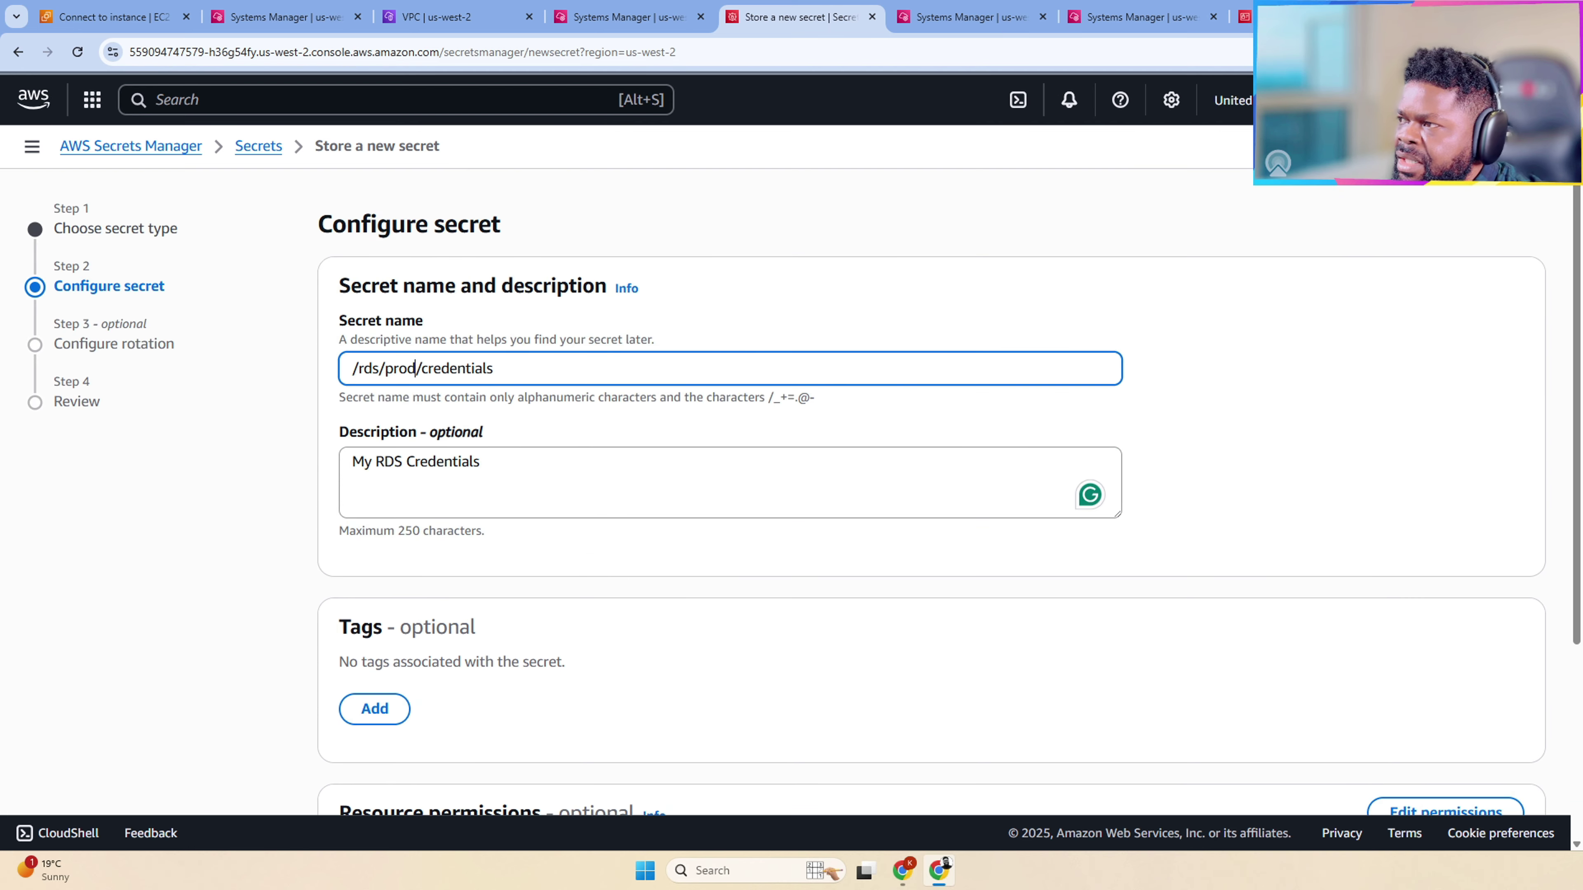
{"action": "left_click_drag", "start_coordinate": [496, 369], "coordinate": [408, 368]}
{"action": "left_click", "coordinate": [393, 369]}
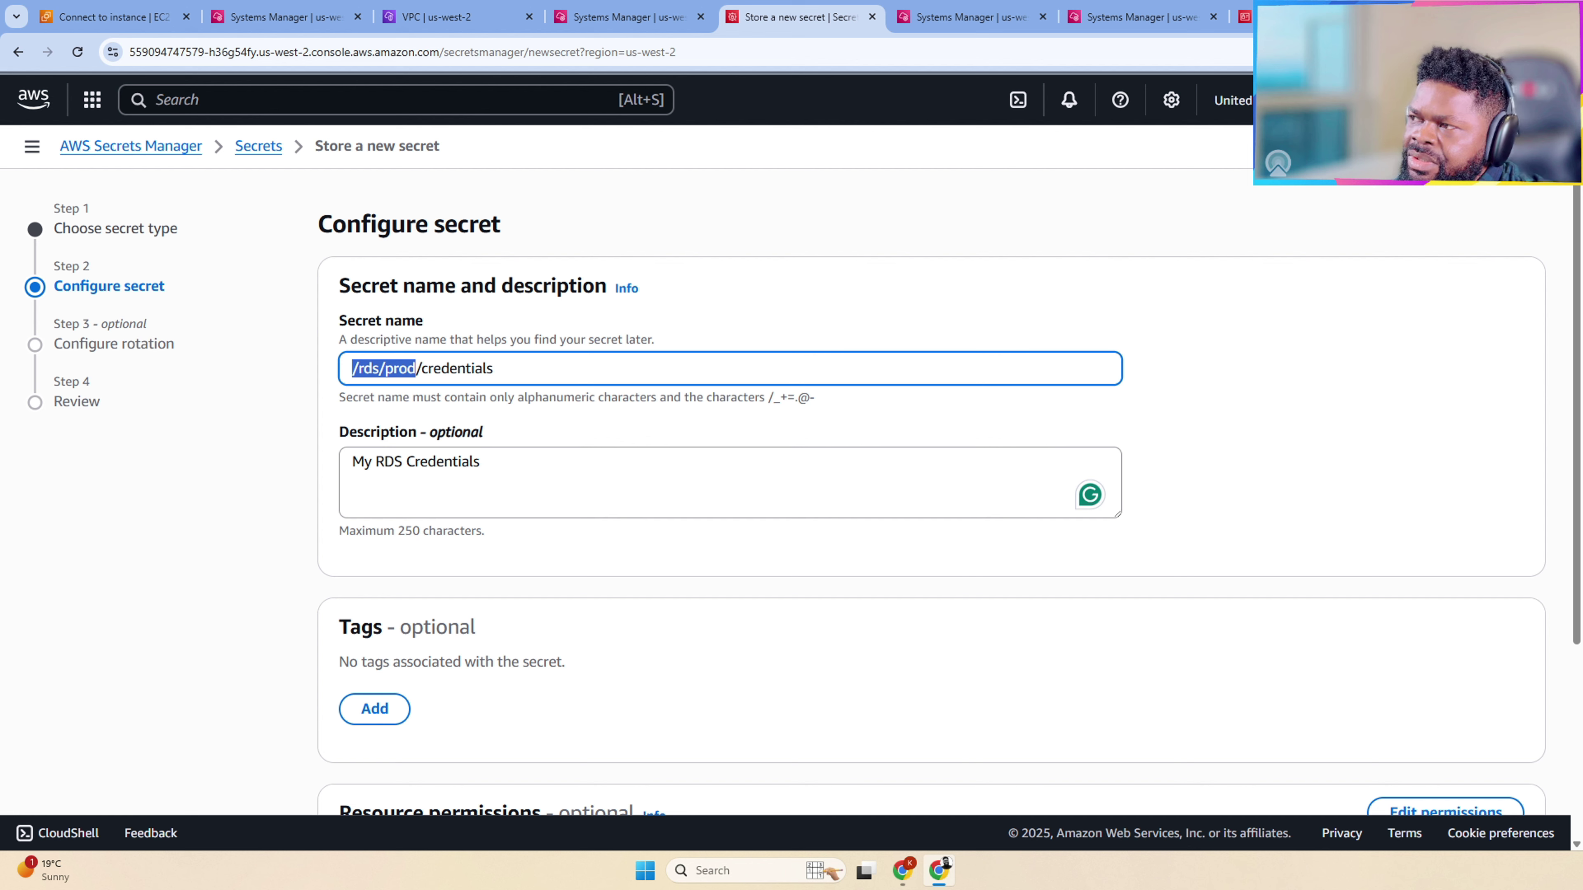
{"action": "left_click_drag", "start_coordinate": [494, 368], "coordinate": [334, 370]}
{"action": "left_click", "coordinate": [365, 369]}
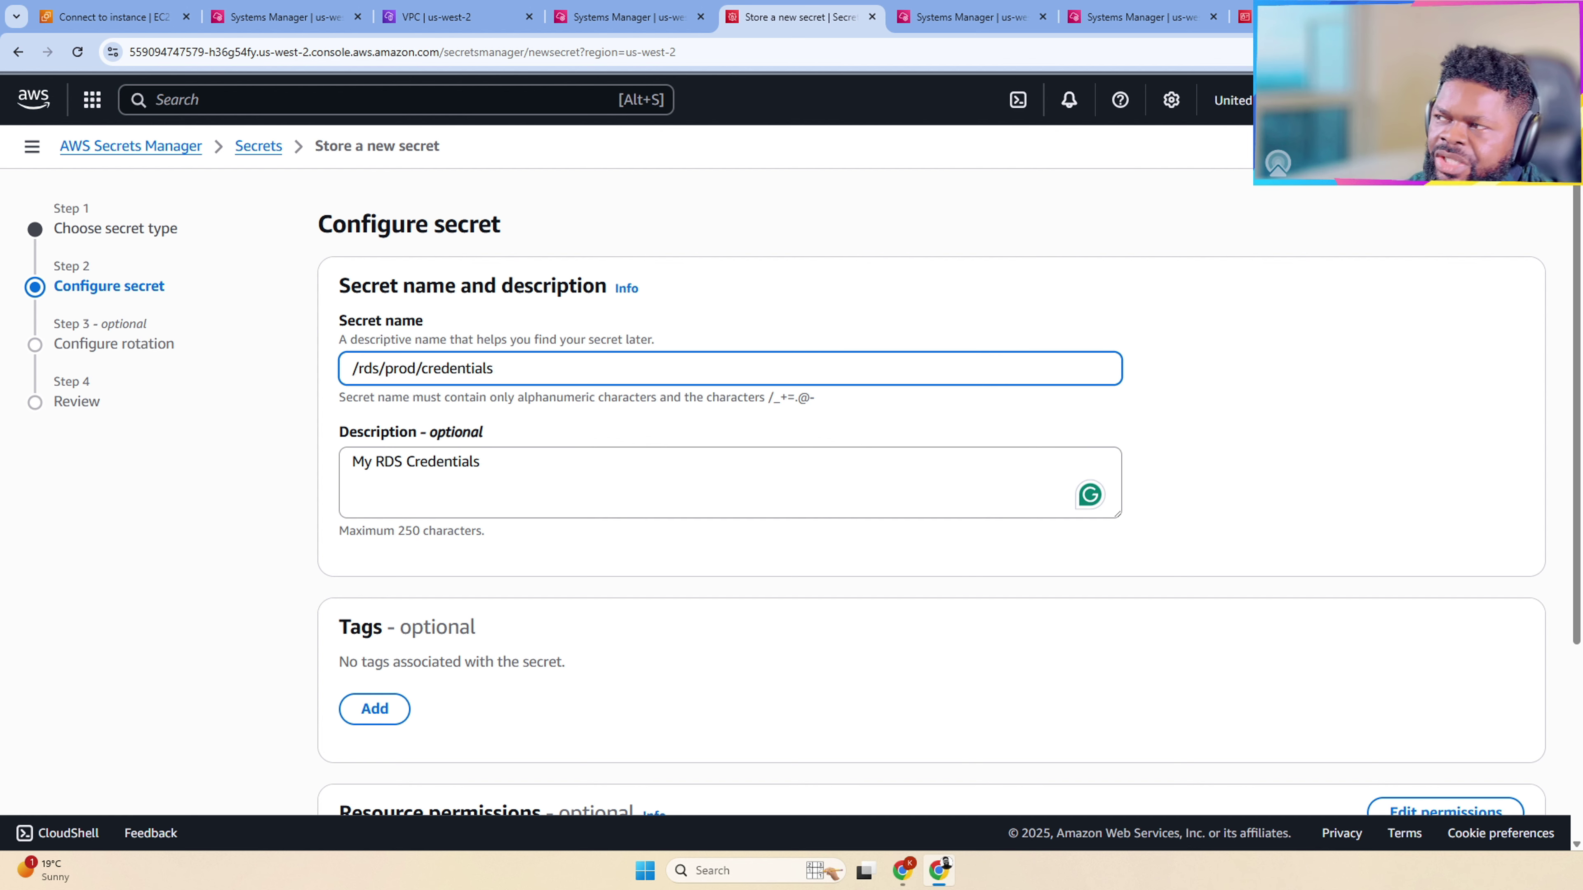
Step: Expand the secret replication settings and examine the replica Region and encryption key options
{"action": "scroll", "coordinate": [464, 391], "scroll_direction": "down", "scroll_amount": 4}
{"action": "left_click", "coordinate": [431, 675]}
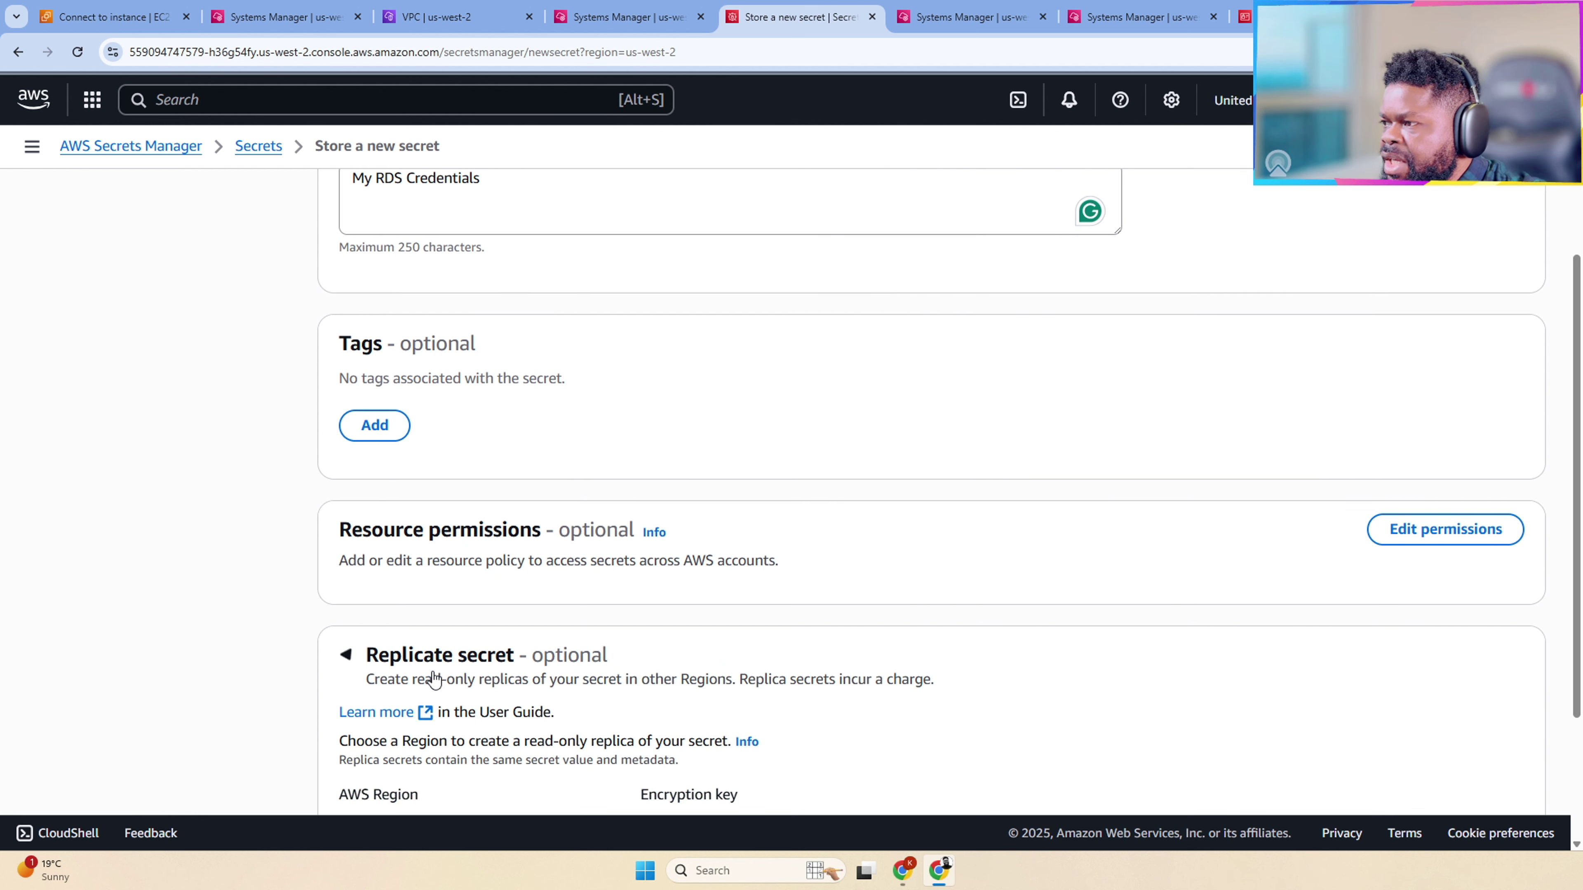
{"action": "scroll", "coordinate": [669, 607], "scroll_direction": "down", "scroll_amount": 3}
{"action": "scroll", "coordinate": [669, 607], "scroll_direction": "down", "scroll_amount": 1}
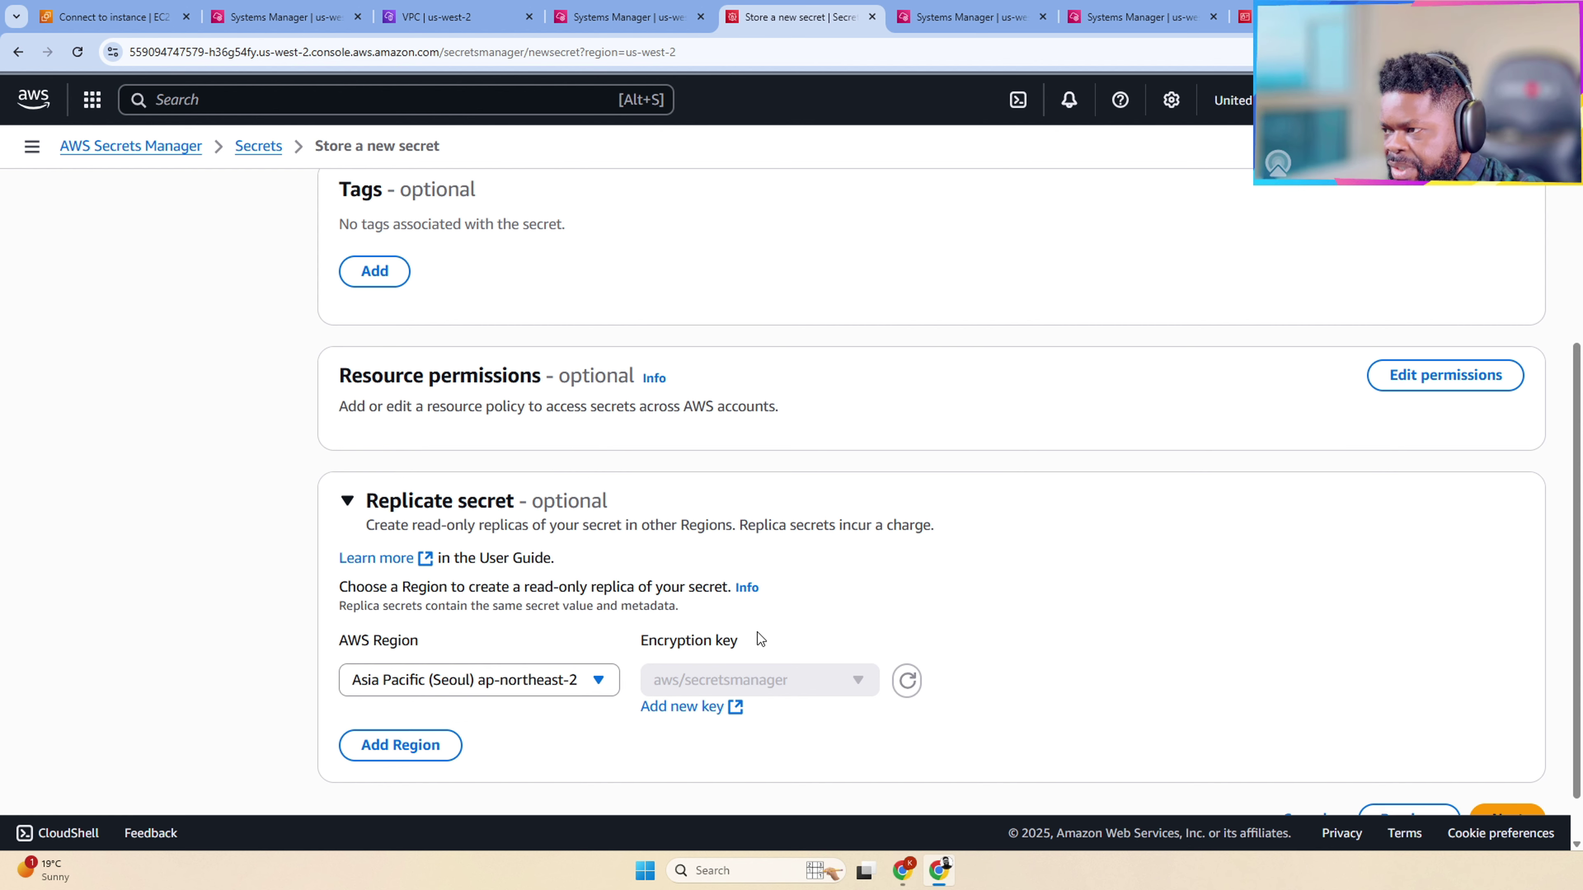
{"action": "scroll", "coordinate": [1149, 586], "scroll_direction": "down", "scroll_amount": 1}
{"action": "scroll", "coordinate": [1058, 571], "scroll_direction": "up", "scroll_amount": 3}
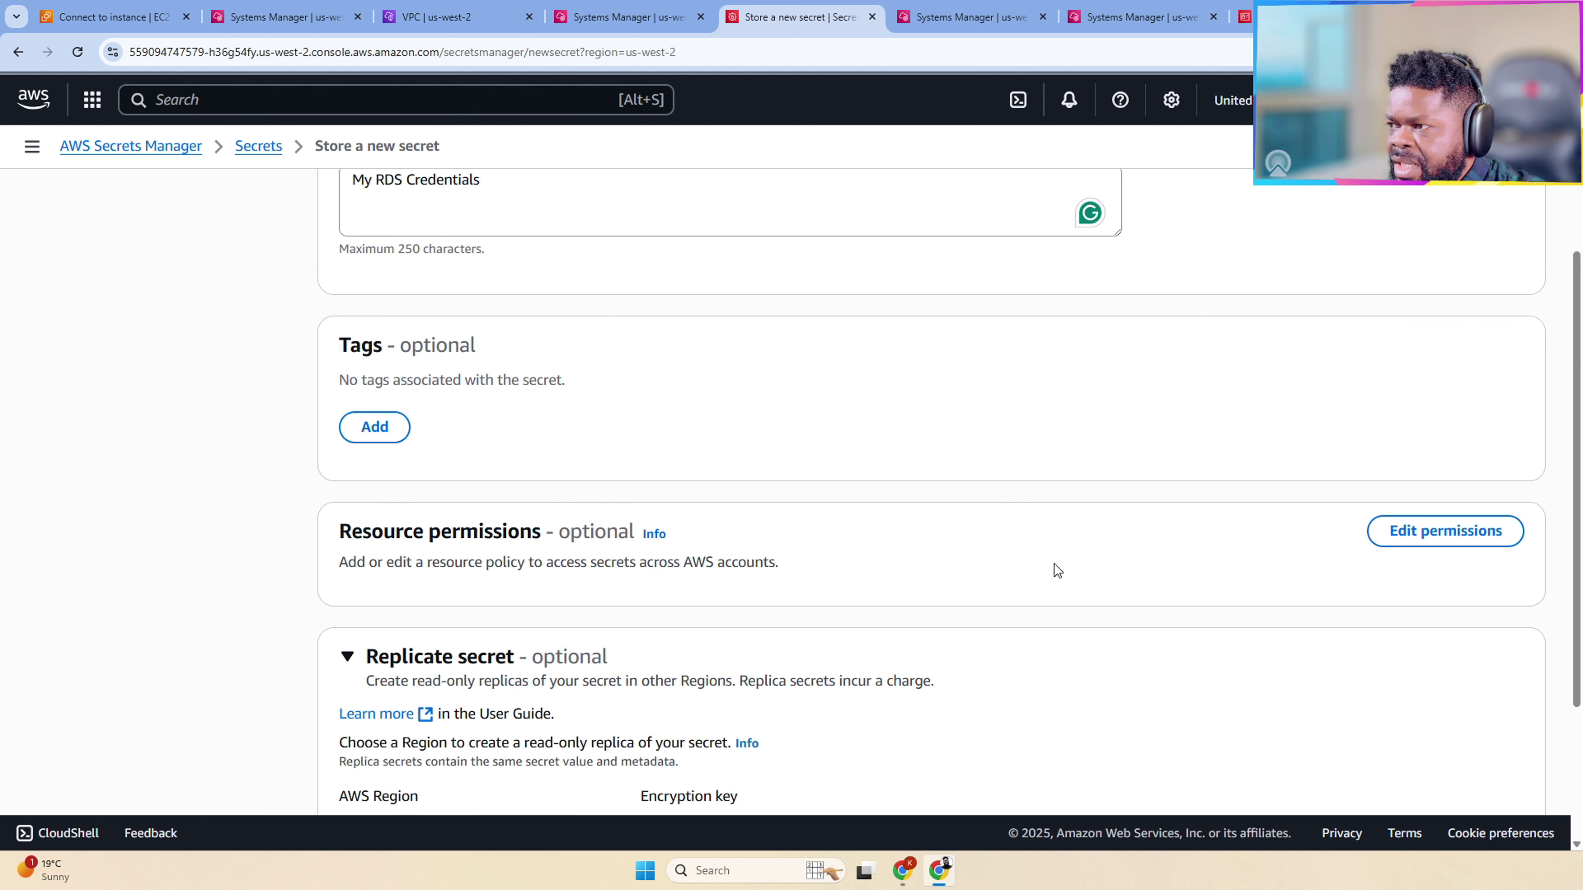
{"action": "scroll", "coordinate": [1058, 572], "scroll_direction": "up", "scroll_amount": 1}
{"action": "scroll", "coordinate": [926, 611], "scroll_direction": "down", "scroll_amount": 5}
{"action": "left_click", "coordinate": [517, 617]}
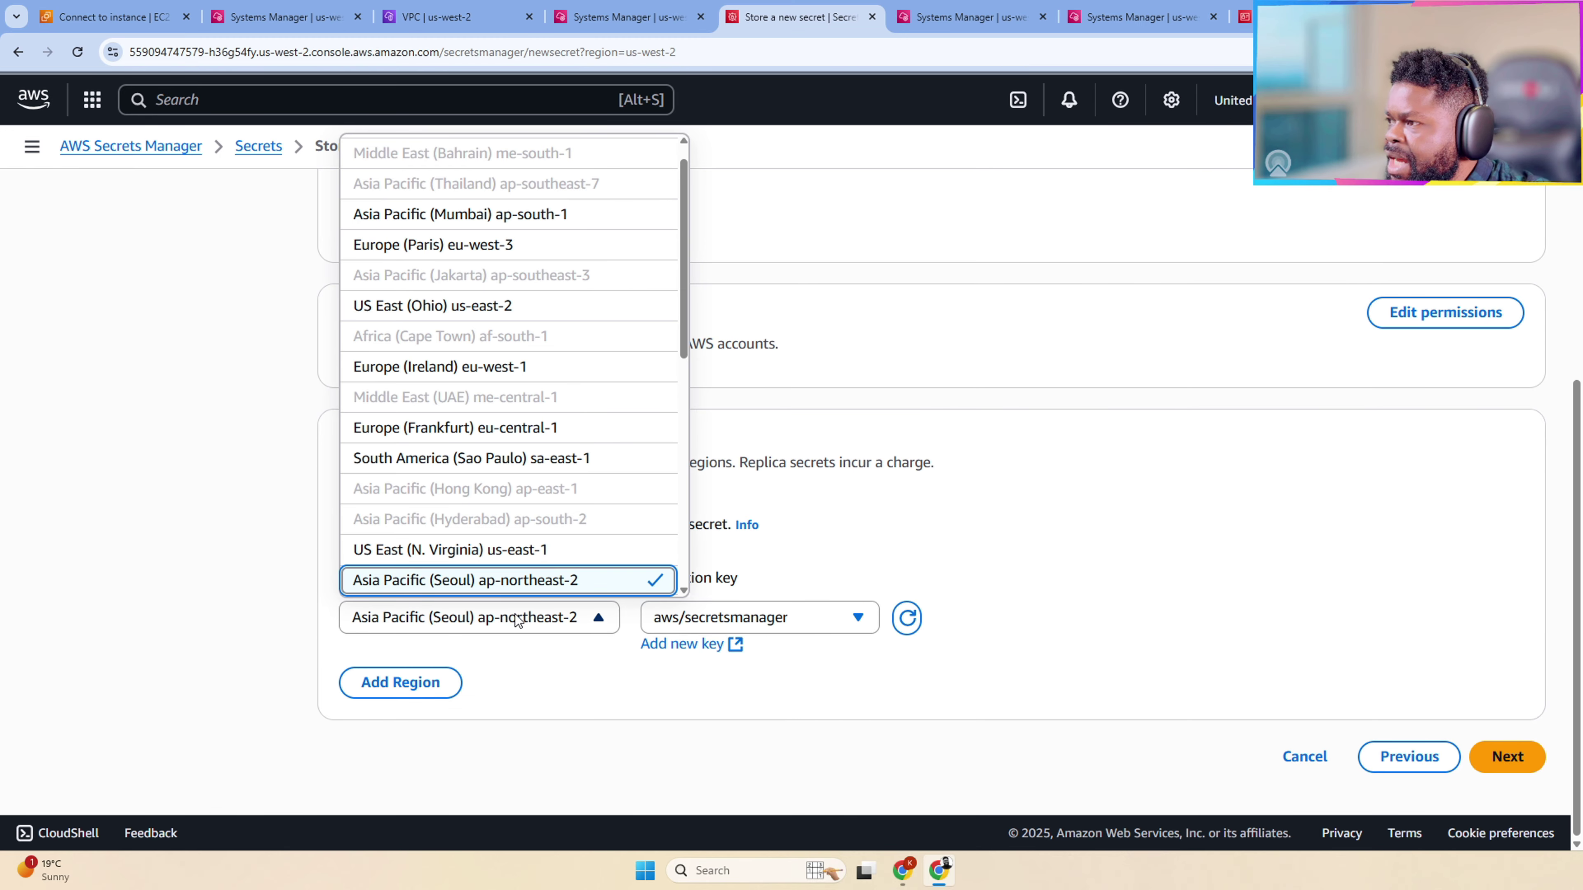
{"action": "scroll", "coordinate": [519, 599], "scroll_direction": "up", "scroll_amount": 3}
{"action": "scroll", "coordinate": [519, 599], "scroll_direction": "down", "scroll_amount": 2}
{"action": "left_click", "coordinate": [955, 638]}
{"action": "scroll", "coordinate": [955, 639], "scroll_direction": "down", "scroll_amount": 3}
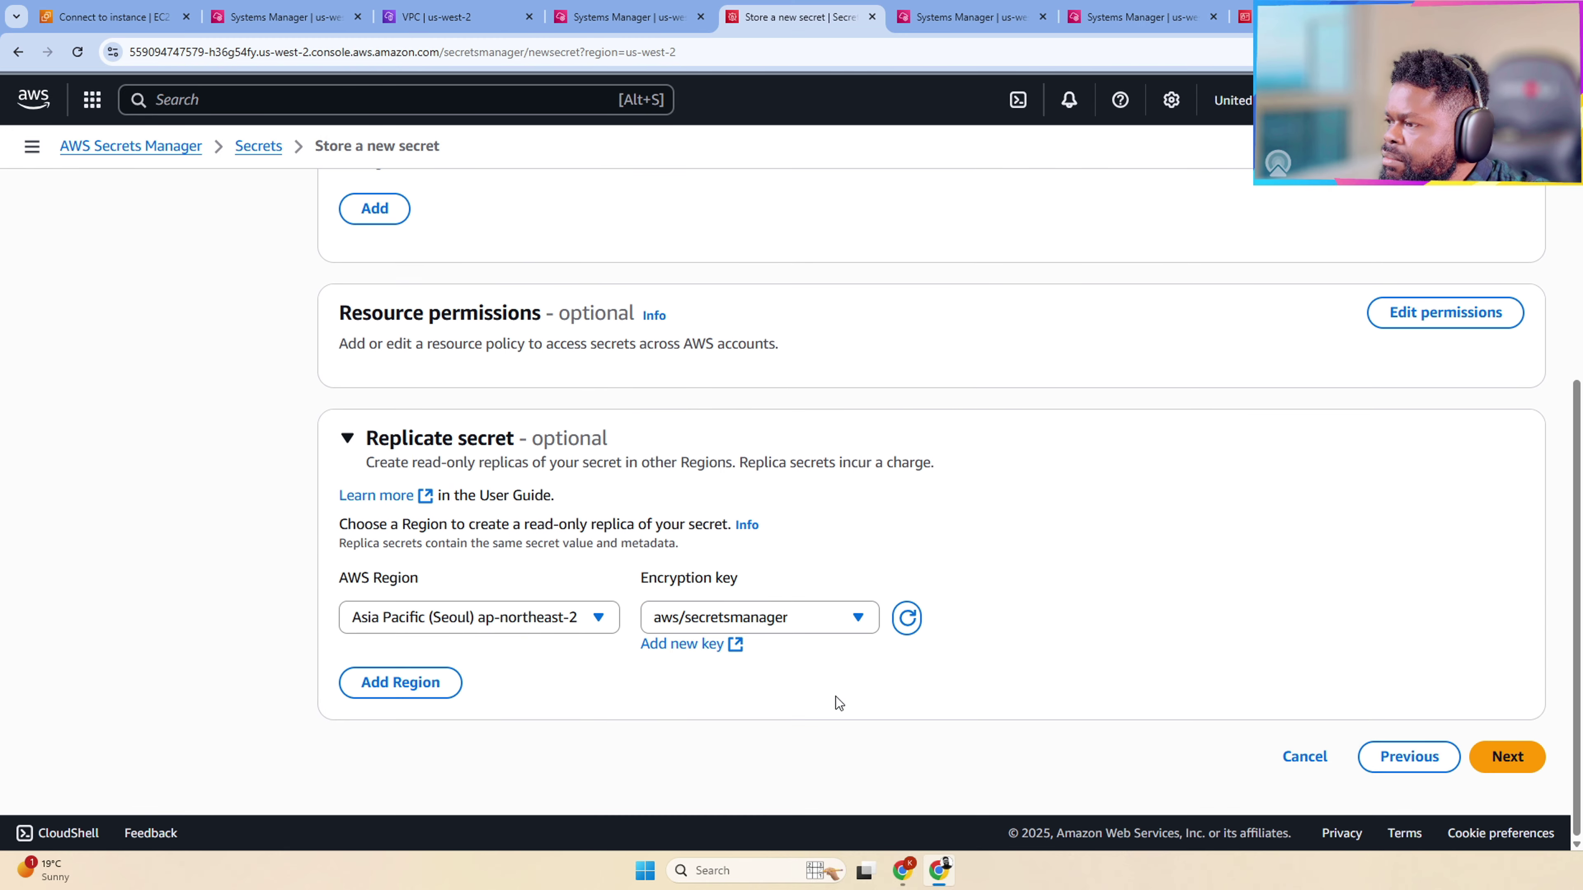
Step: Set the secret's replica Region to Europe (Ireland) eu-west-1
{"action": "left_click", "coordinate": [552, 620]}
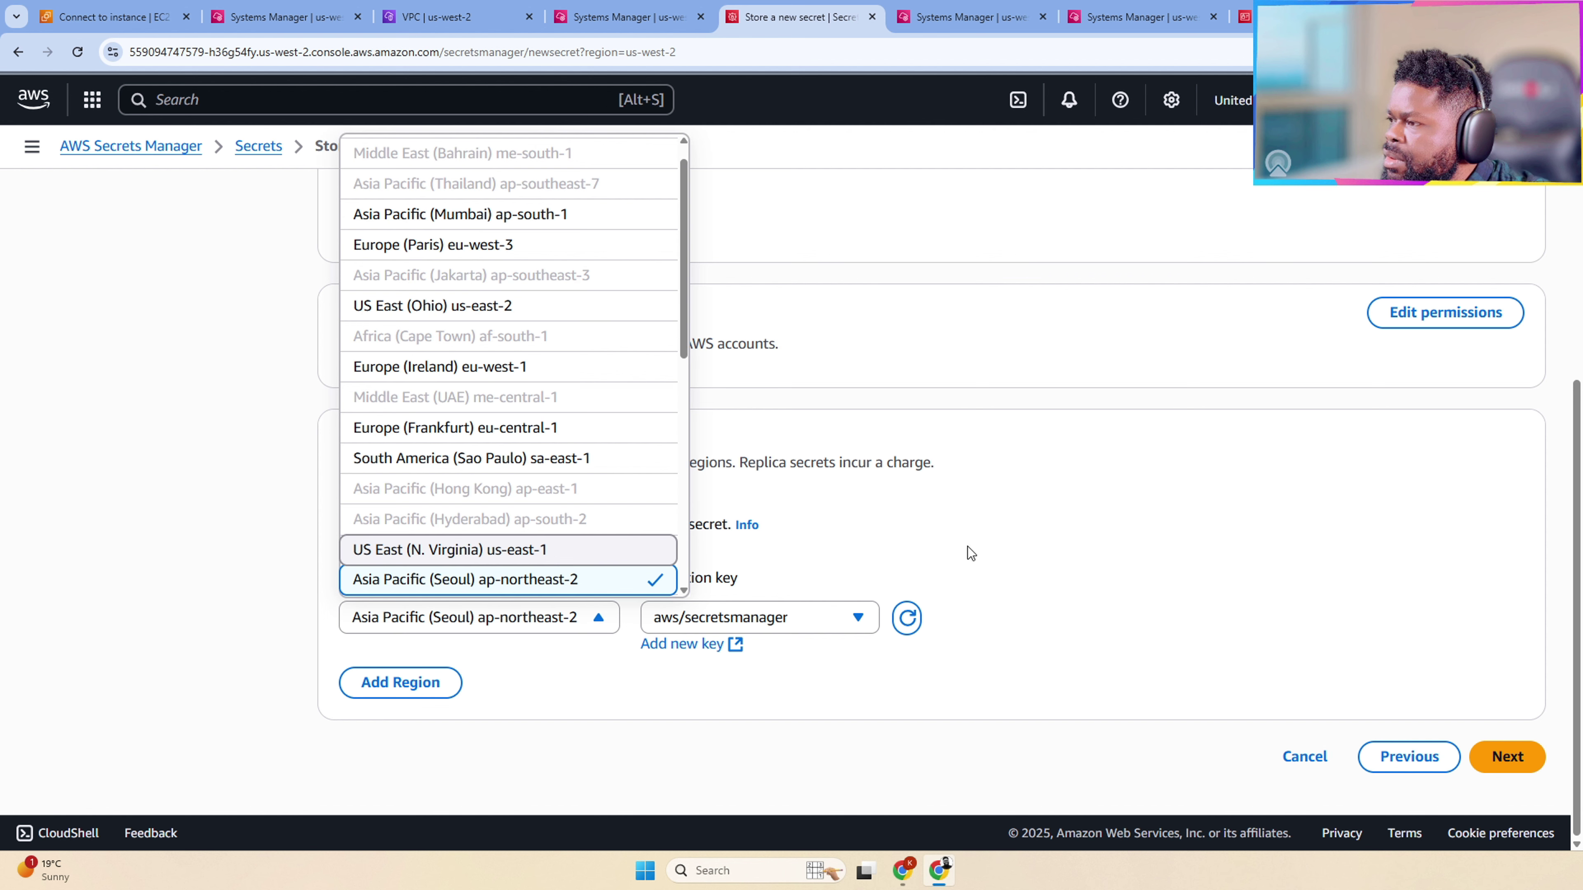
{"action": "scroll", "coordinate": [572, 414], "scroll_direction": "up", "scroll_amount": 3}
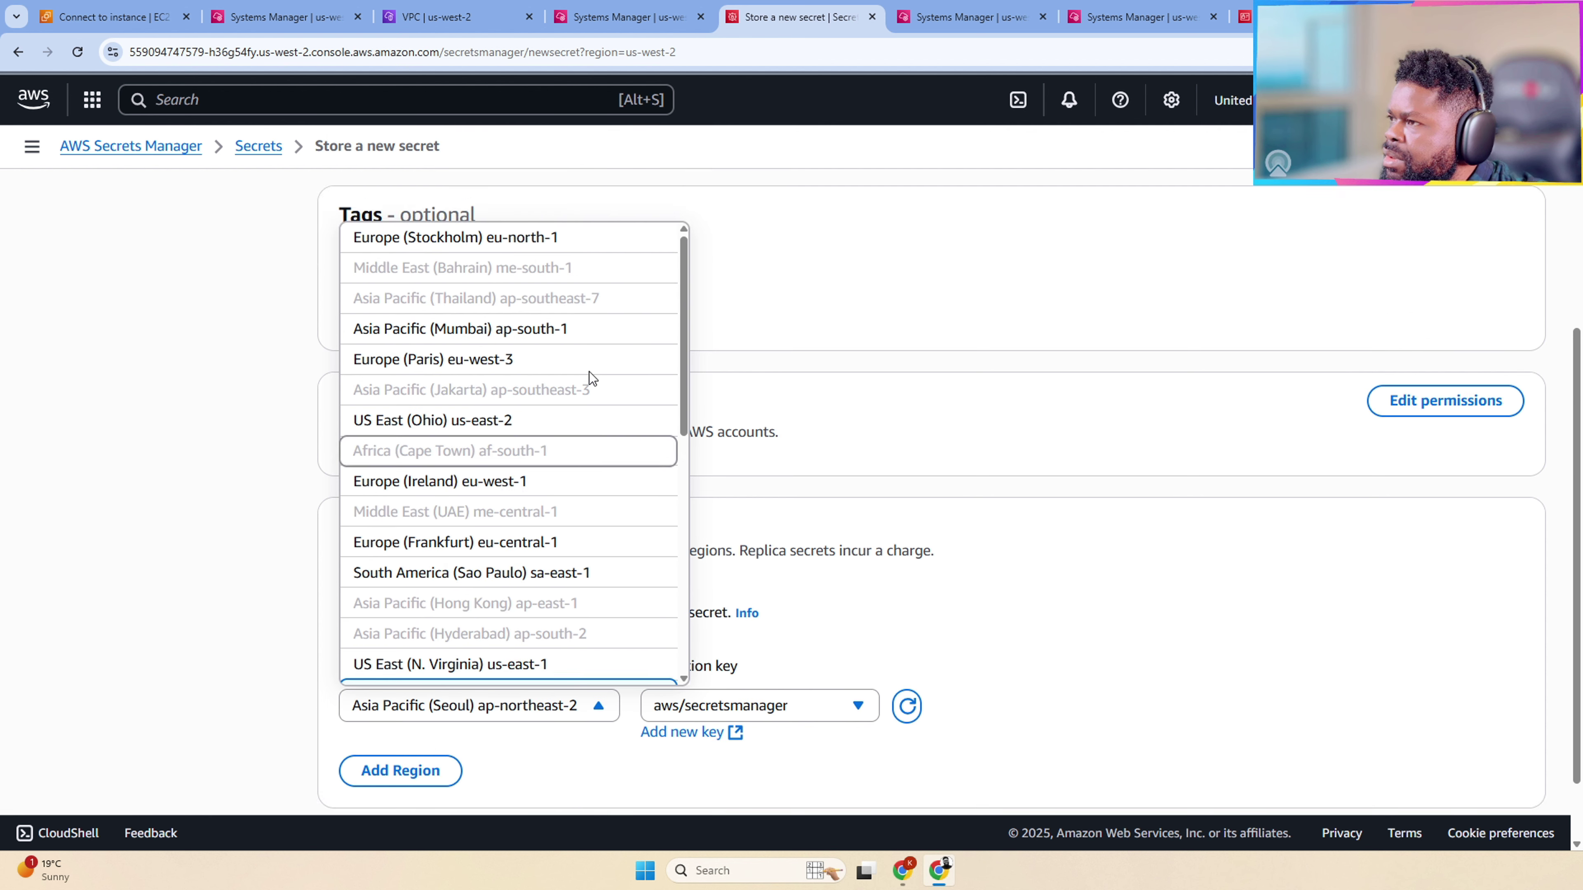
{"action": "scroll", "coordinate": [589, 371], "scroll_direction": "up", "scroll_amount": 4}
{"action": "left_click", "coordinate": [585, 557]}
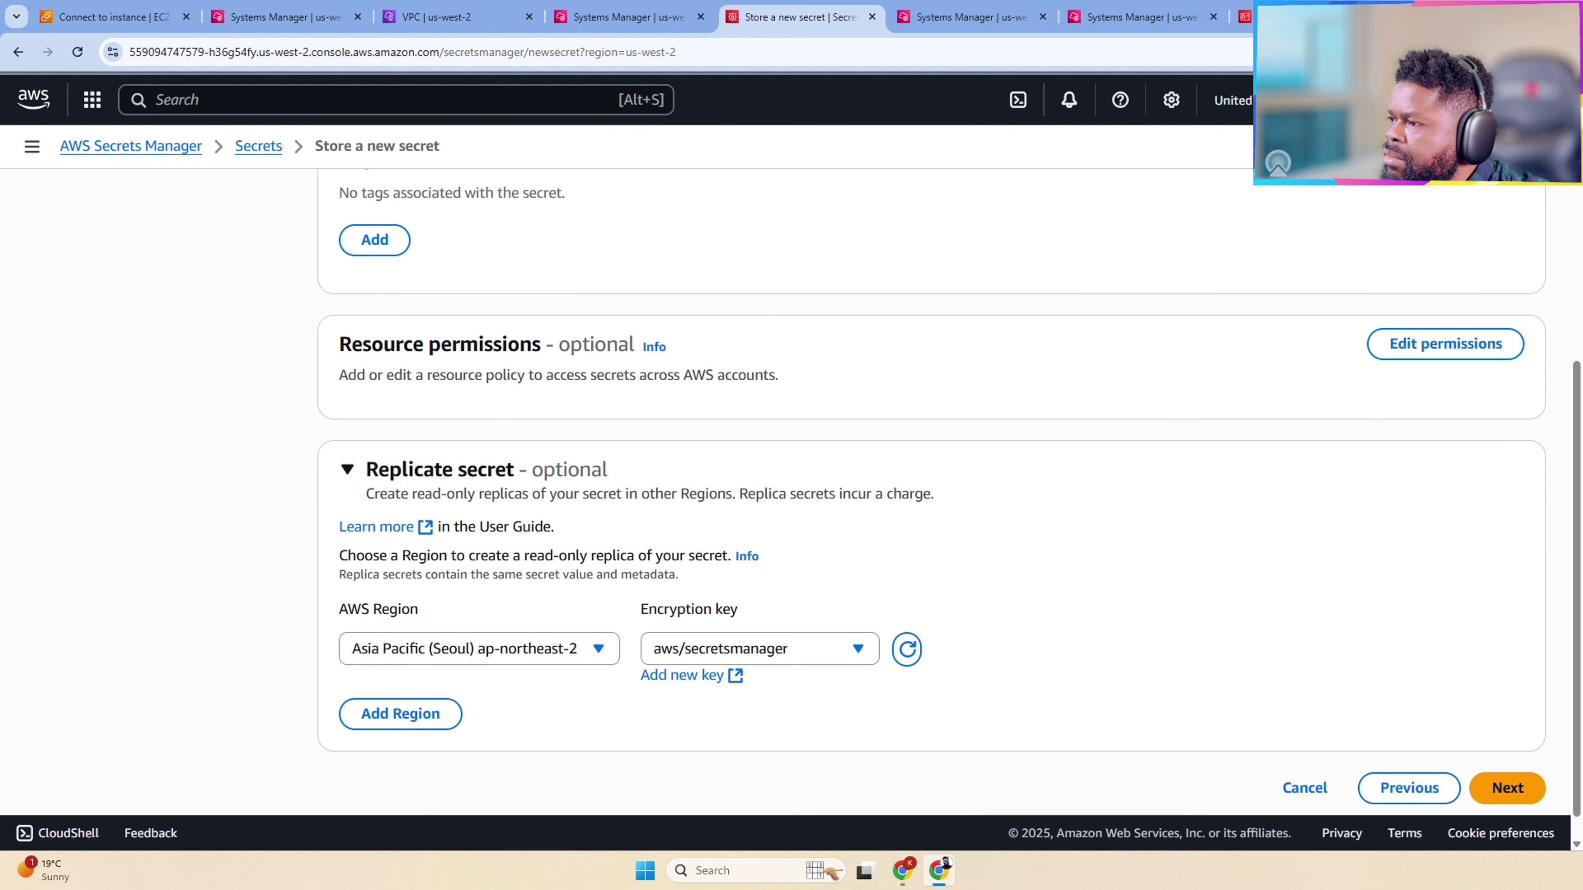
{"action": "left_click", "coordinate": [540, 665]}
{"action": "left_click", "coordinate": [547, 393]}
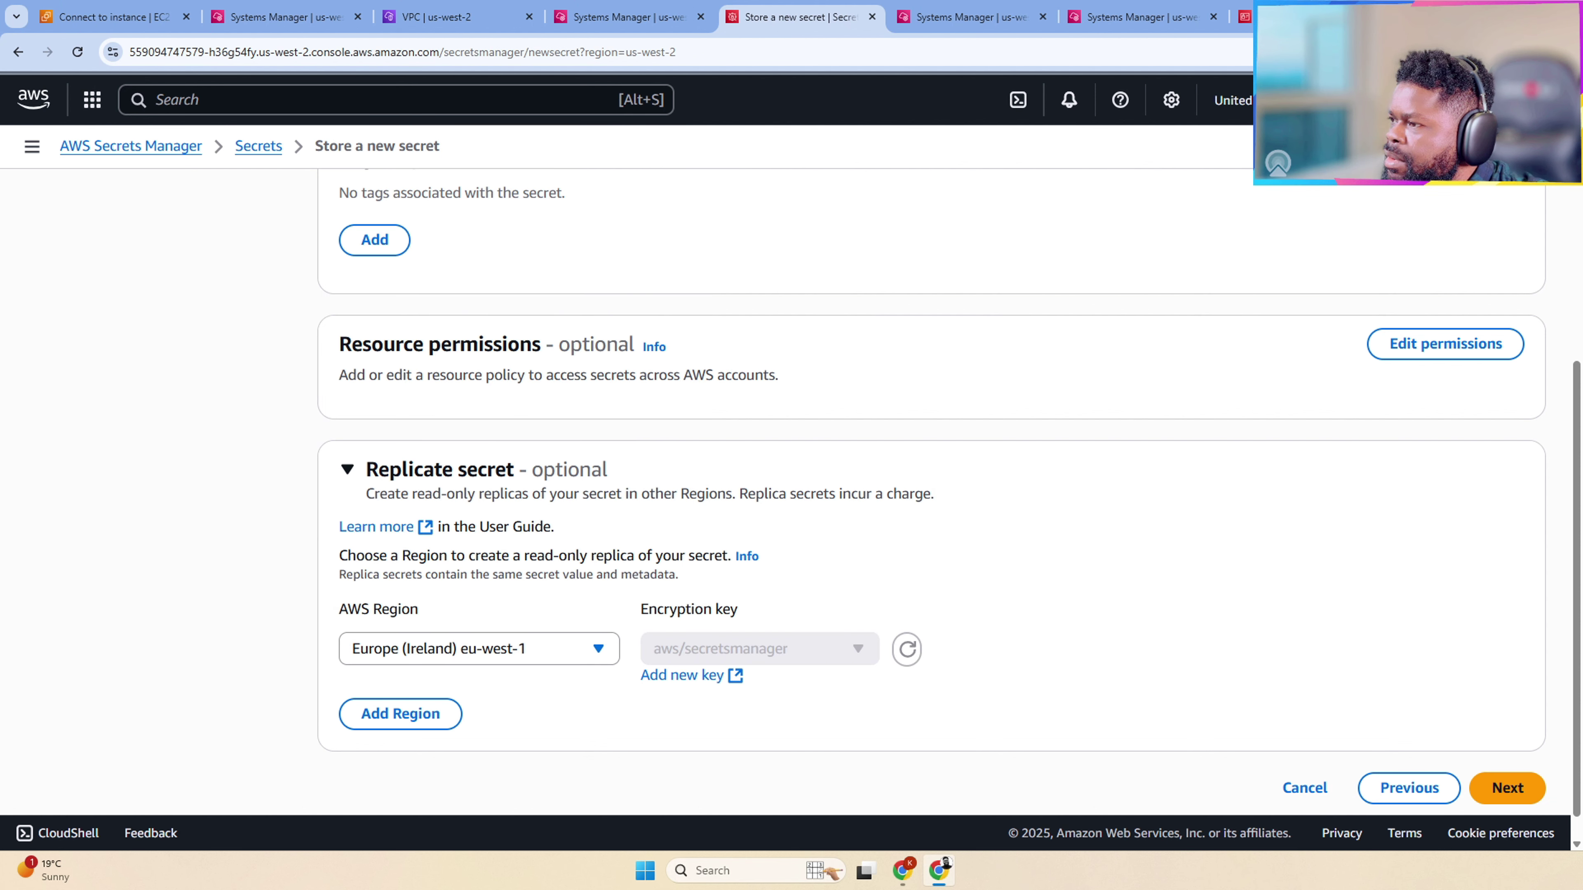
{"action": "left_click", "coordinate": [551, 653]}
{"action": "scroll", "coordinate": [592, 405], "scroll_direction": "down", "scroll_amount": 1}
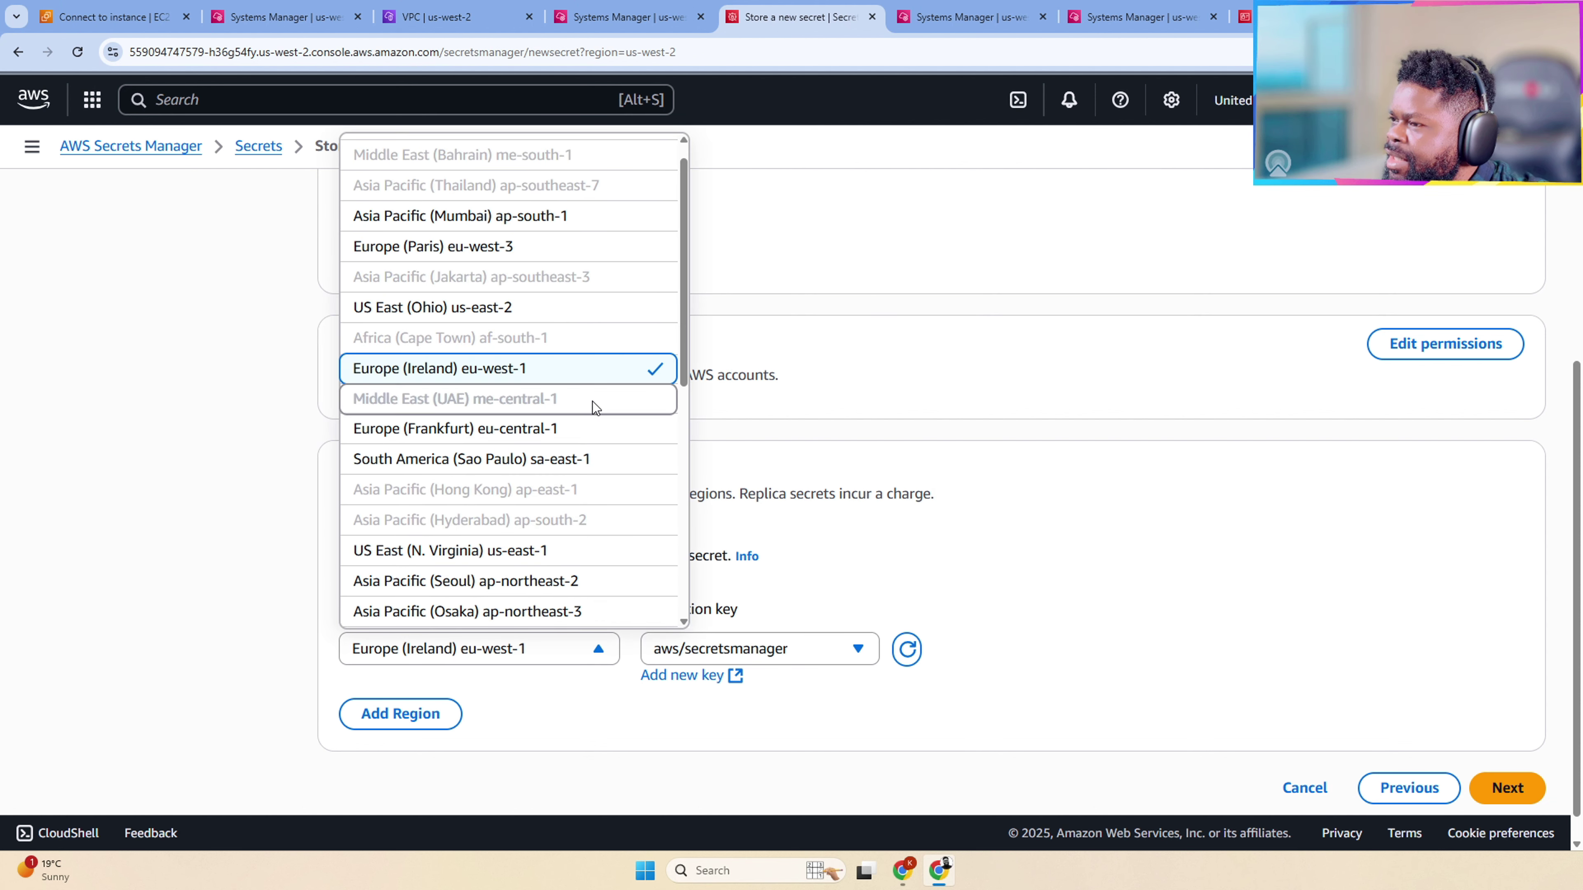
{"action": "left_click", "coordinate": [1387, 783]}
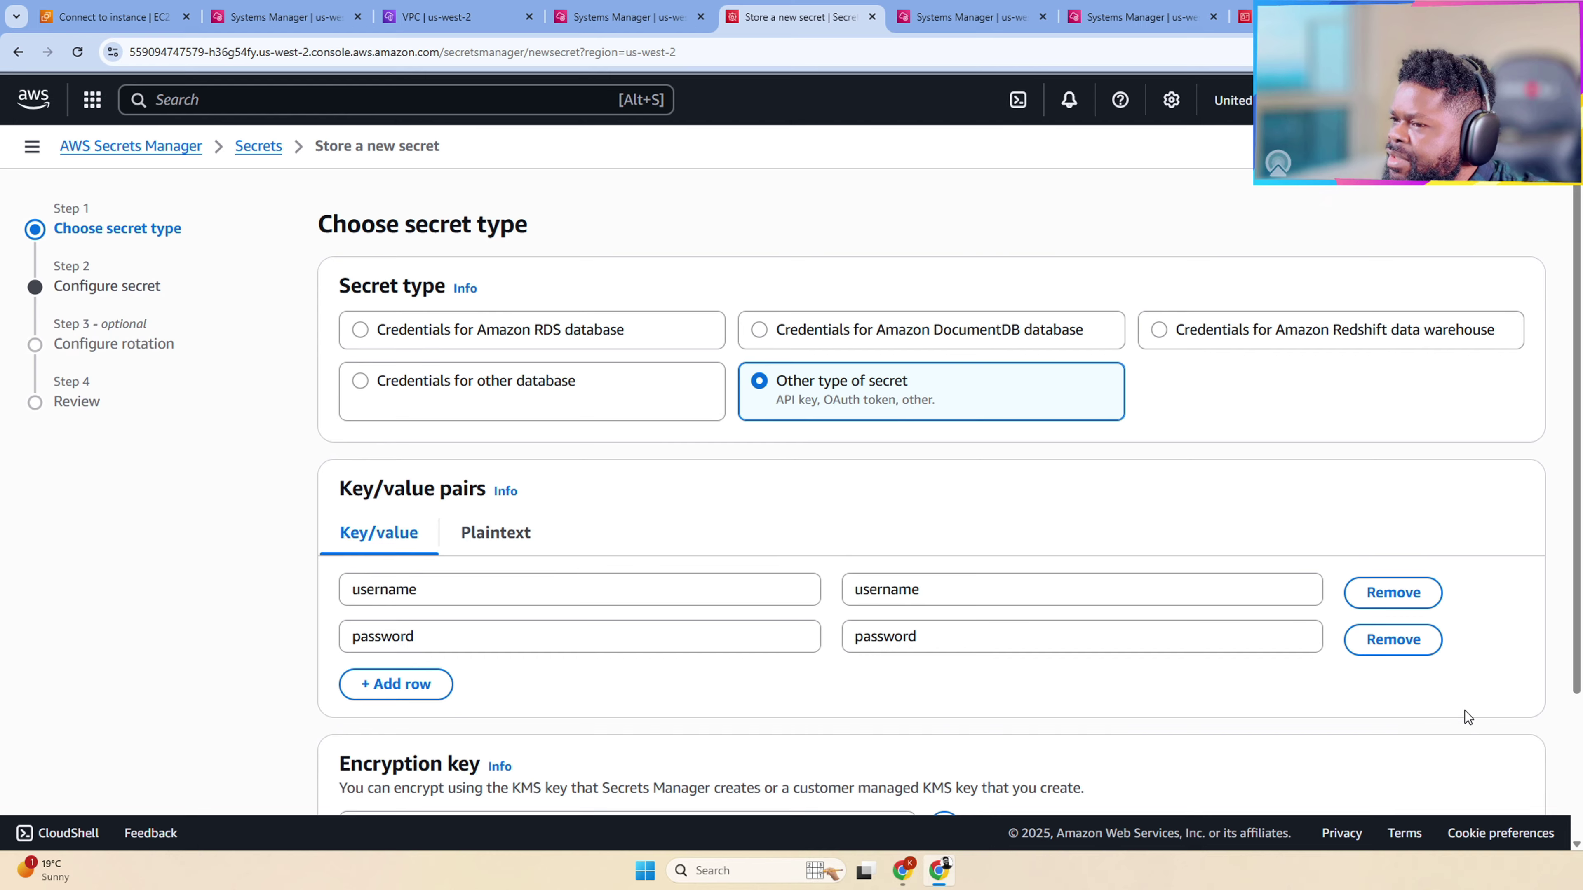
{"action": "scroll", "coordinate": [1464, 711], "scroll_direction": "down", "scroll_amount": 3}
{"action": "left_click", "coordinate": [1503, 758]}
{"action": "scroll", "coordinate": [1129, 606], "scroll_direction": "down", "scroll_amount": 10}
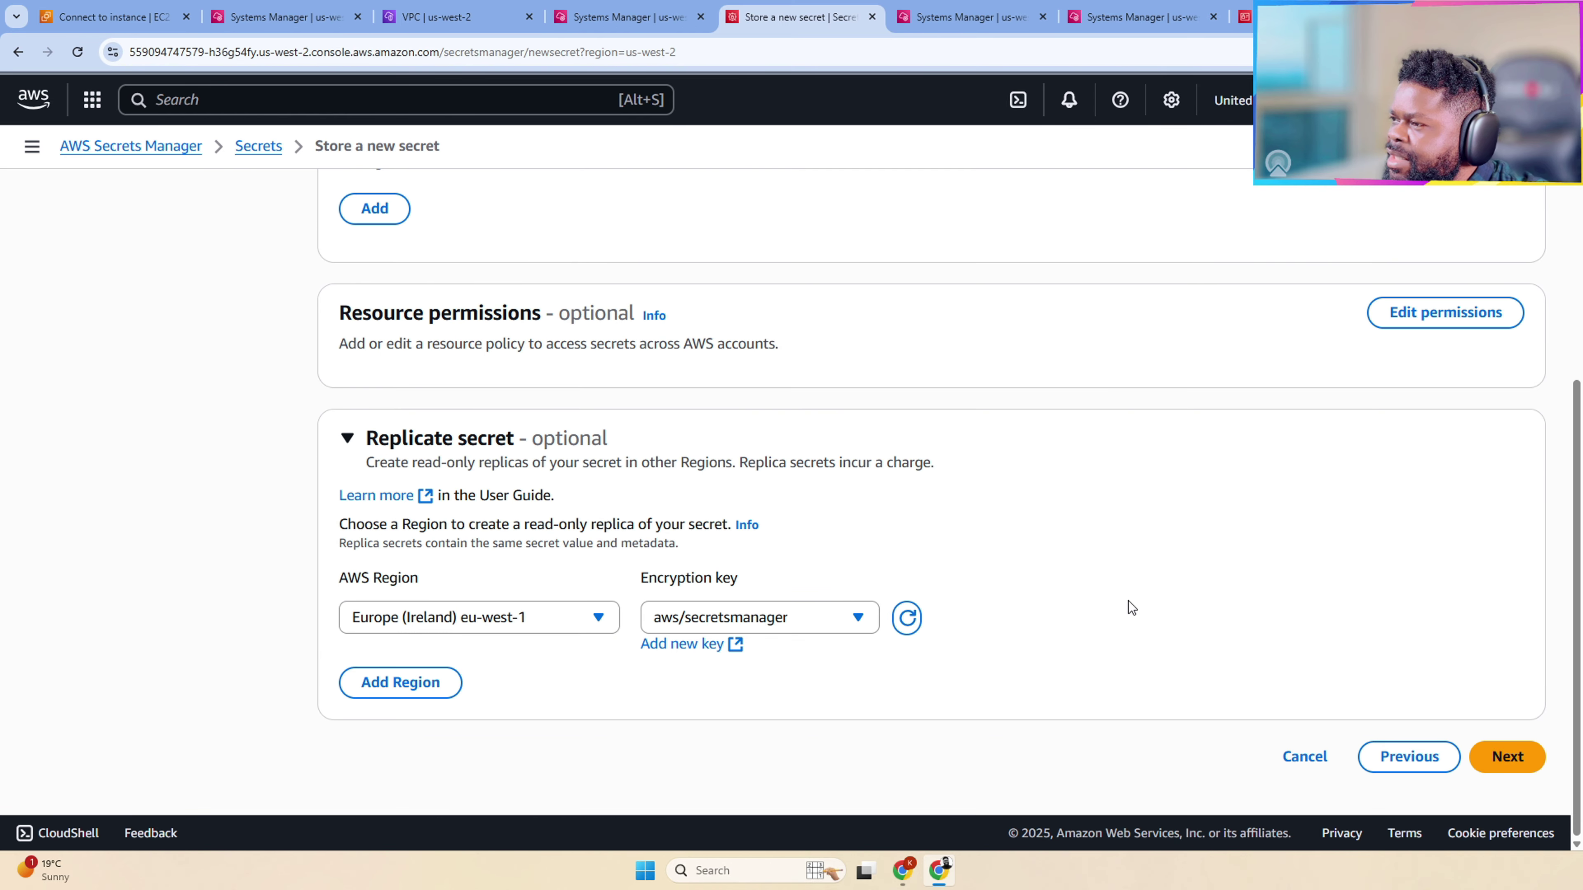
Step: Examine which AWS Regions are available for the secret's replica
{"action": "left_click", "coordinate": [555, 618]}
{"action": "left_click", "coordinate": [897, 491]}
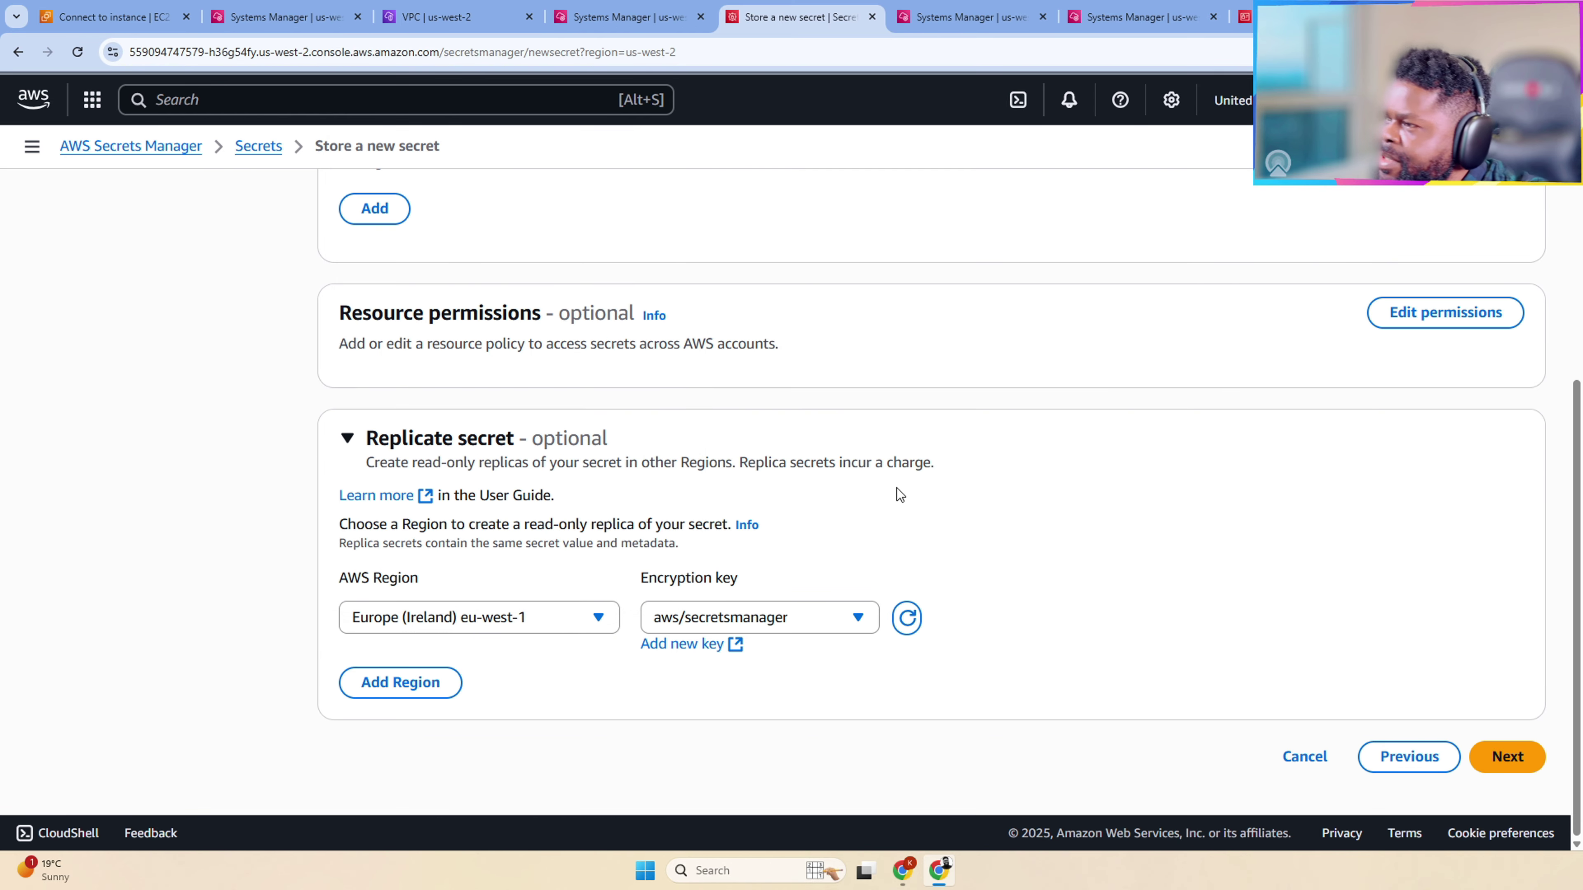
{"action": "left_click", "coordinate": [893, 617]}
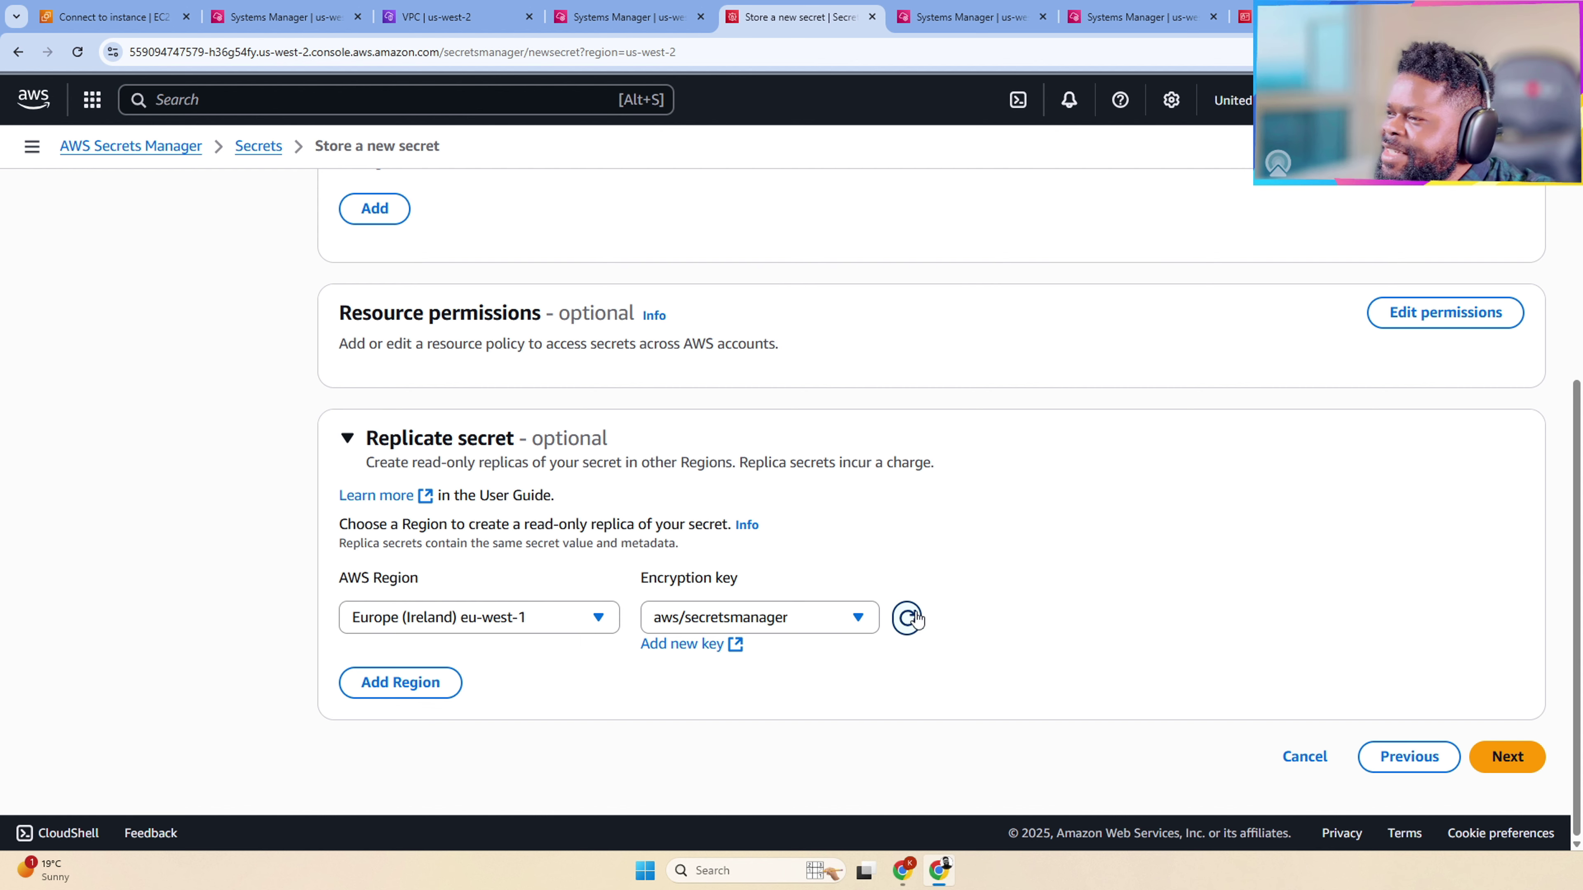
{"action": "left_click", "coordinate": [573, 621]}
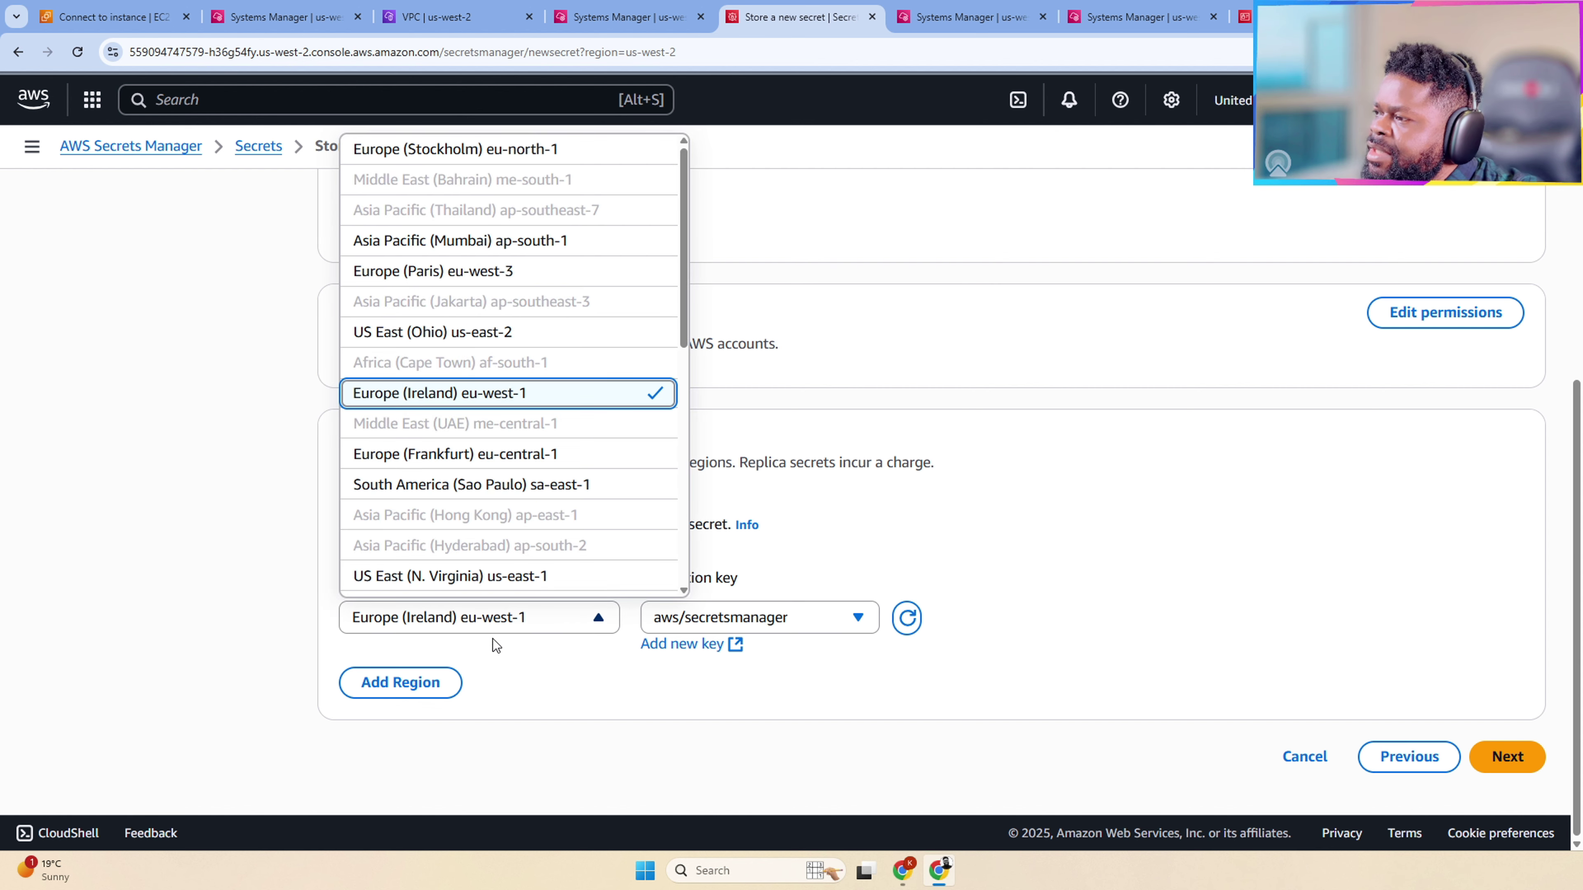
{"action": "scroll", "coordinate": [461, 429], "scroll_direction": "up", "scroll_amount": 4}
{"action": "scroll", "coordinate": [473, 418], "scroll_direction": "down", "scroll_amount": 8}
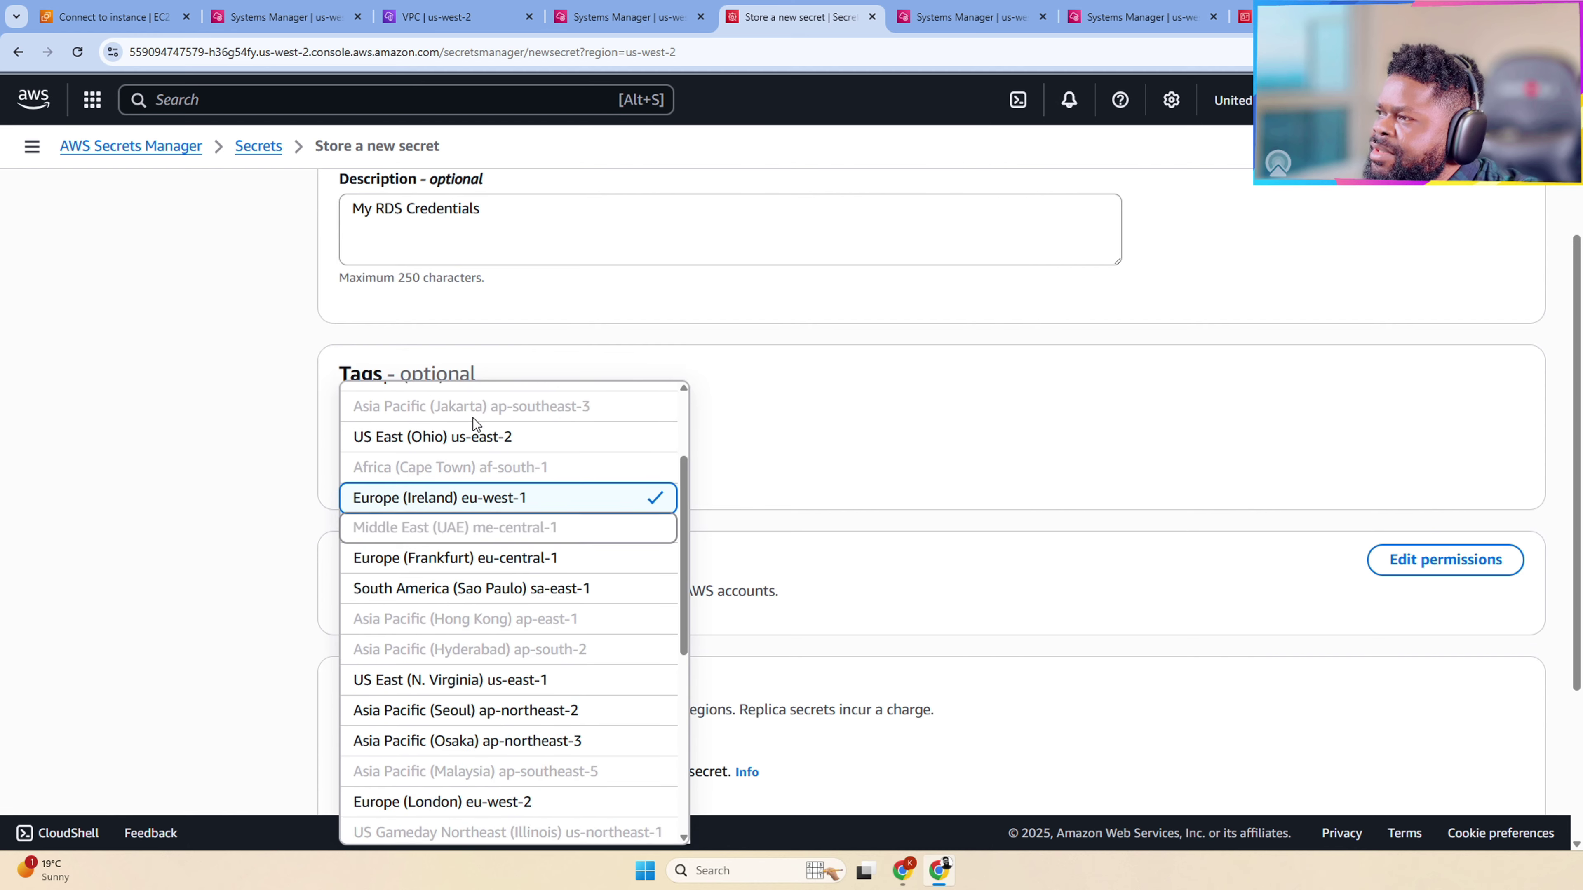
{"action": "scroll", "coordinate": [561, 553], "scroll_direction": "up", "scroll_amount": 10}
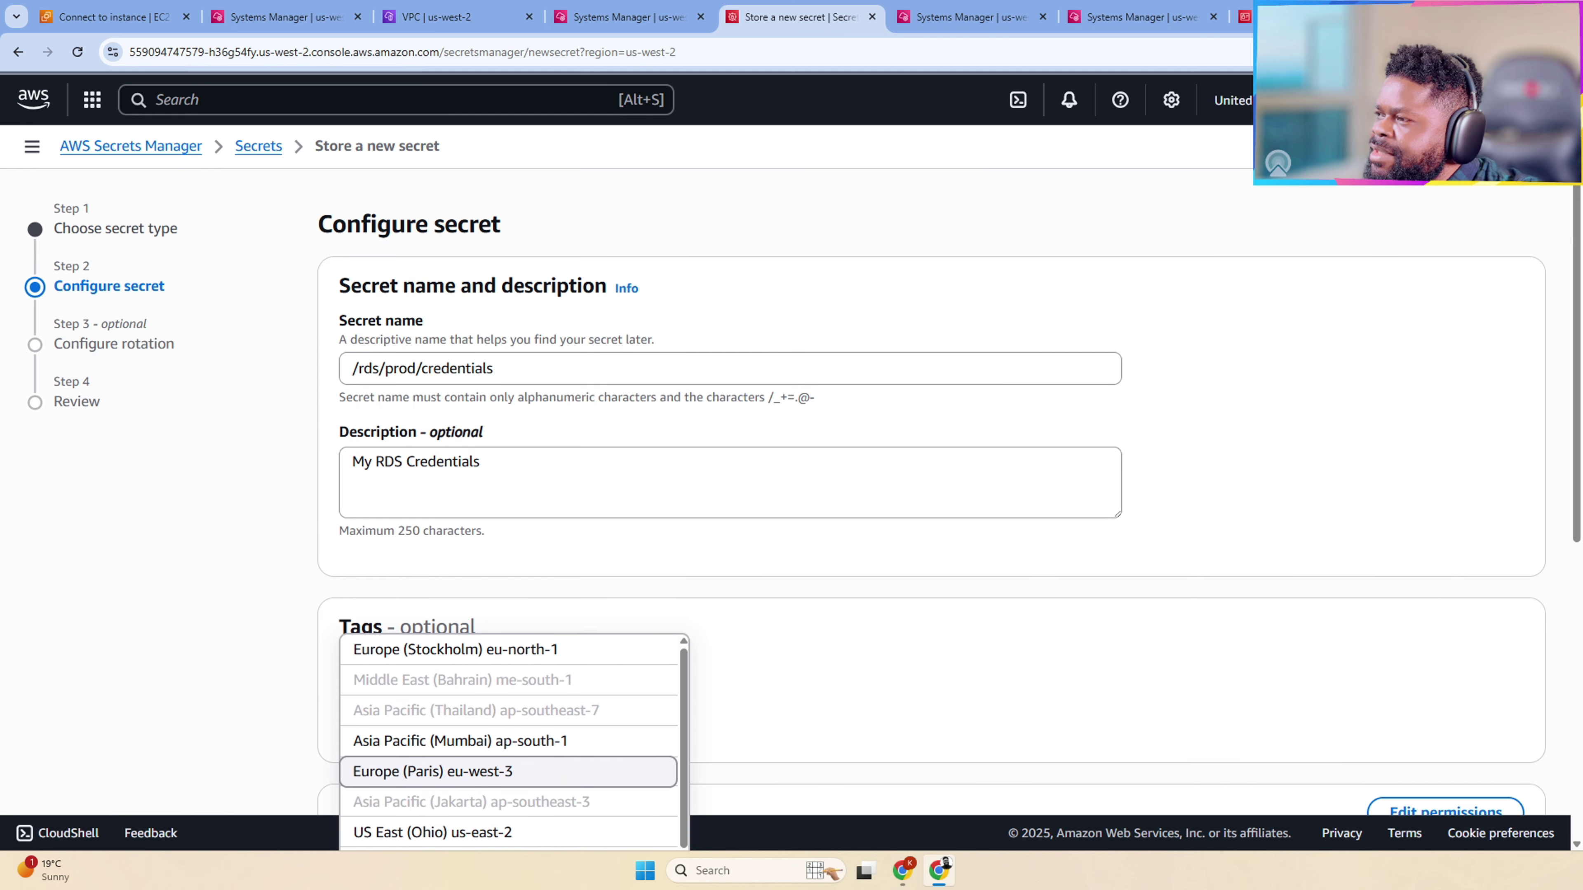
{"action": "scroll", "coordinate": [843, 499], "scroll_direction": "down", "scroll_amount": 8}
{"action": "left_click", "coordinate": [843, 499]}
{"action": "left_click", "coordinate": [561, 620]}
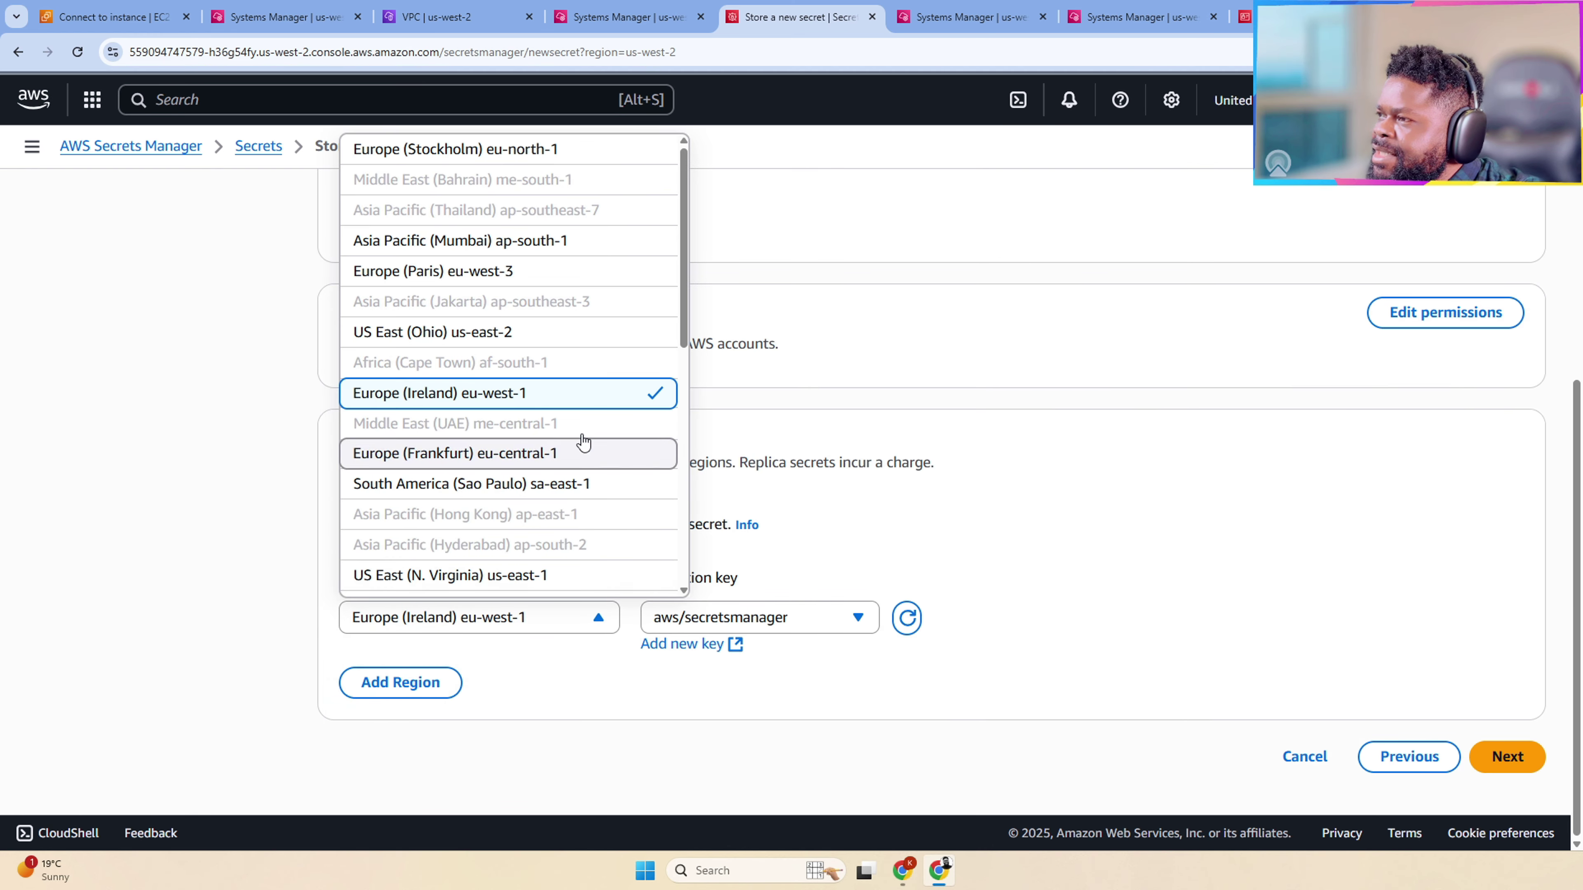
{"action": "scroll", "coordinate": [590, 355], "scroll_direction": "up", "scroll_amount": 5}
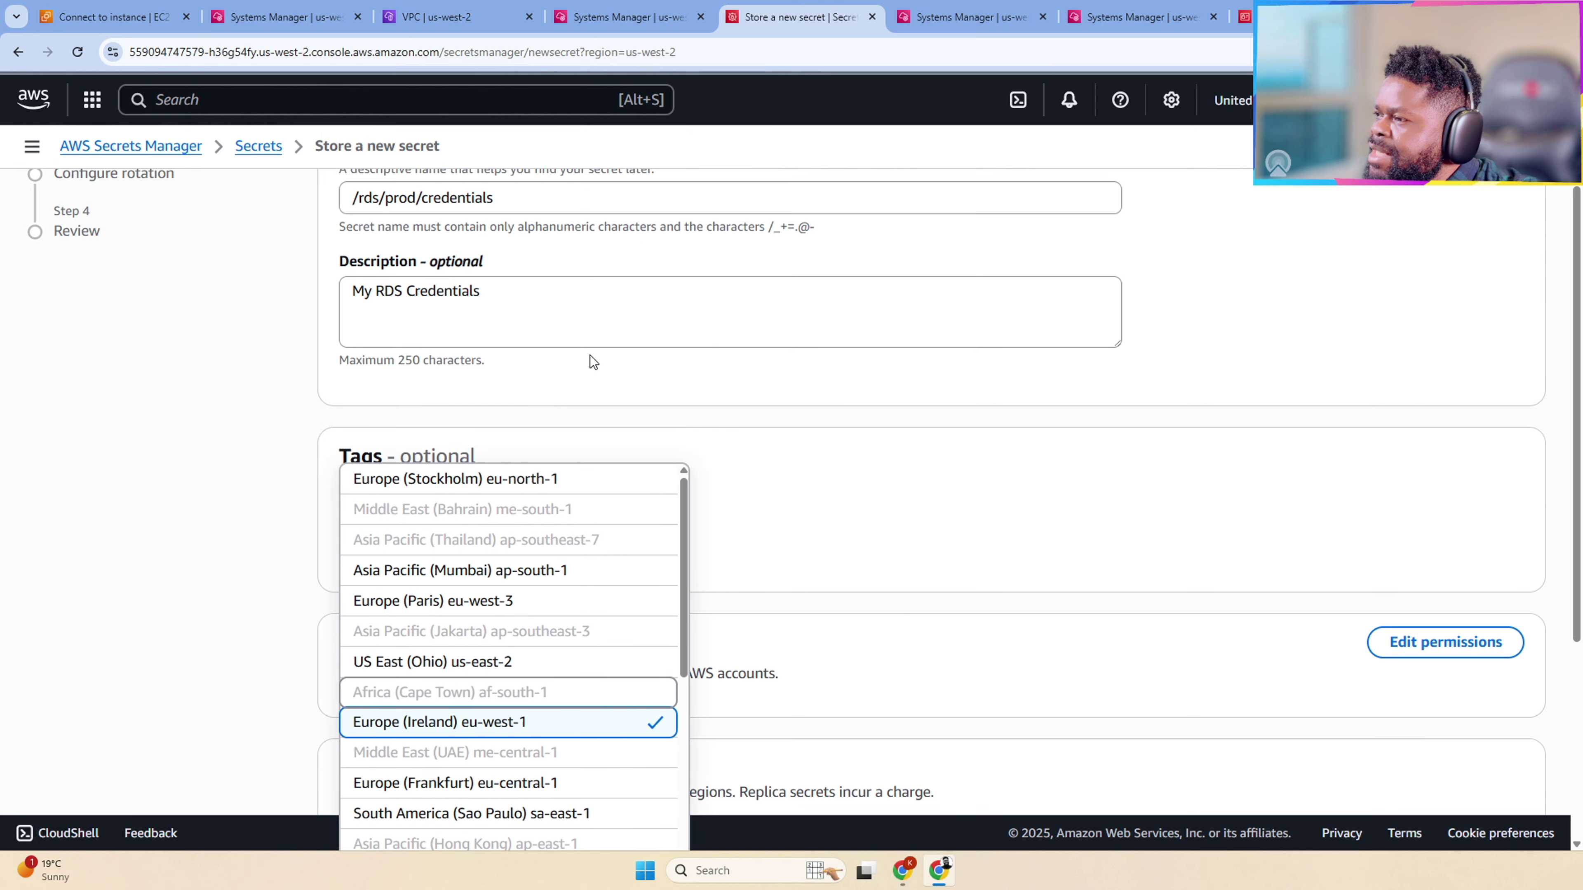
{"action": "scroll", "coordinate": [594, 424], "scroll_direction": "down", "scroll_amount": 3}
{"action": "scroll", "coordinate": [621, 581], "scroll_direction": "down", "scroll_amount": 6}
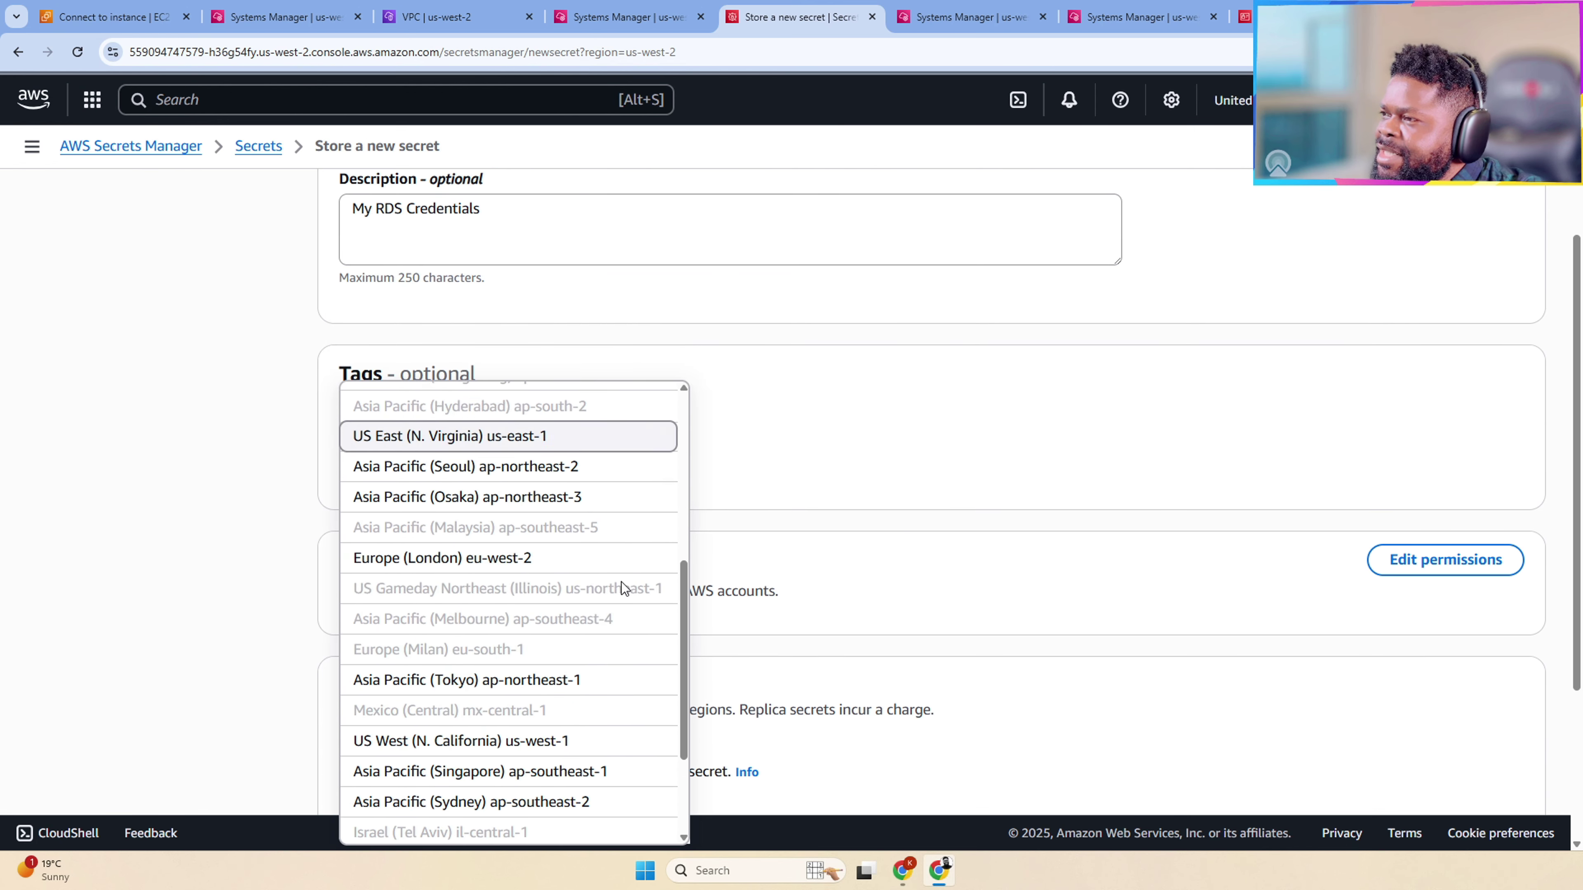
{"action": "scroll", "coordinate": [636, 557], "scroll_direction": "up", "scroll_amount": 10}
{"action": "scroll", "coordinate": [748, 536], "scroll_direction": "down", "scroll_amount": 5}
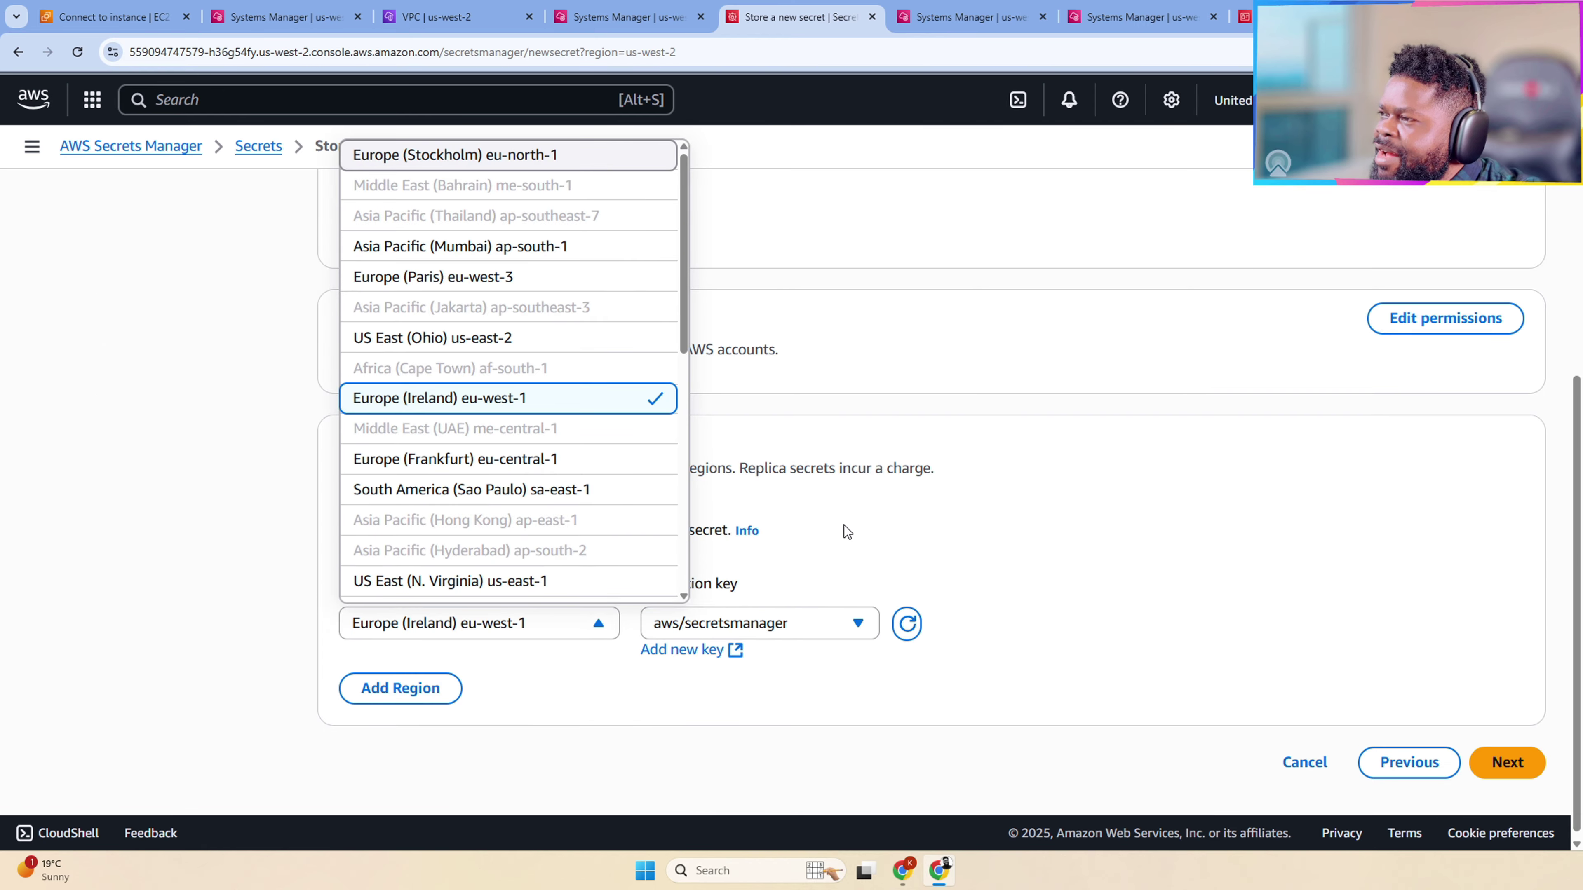
{"action": "scroll", "coordinate": [499, 461], "scroll_direction": "down", "scroll_amount": 5}
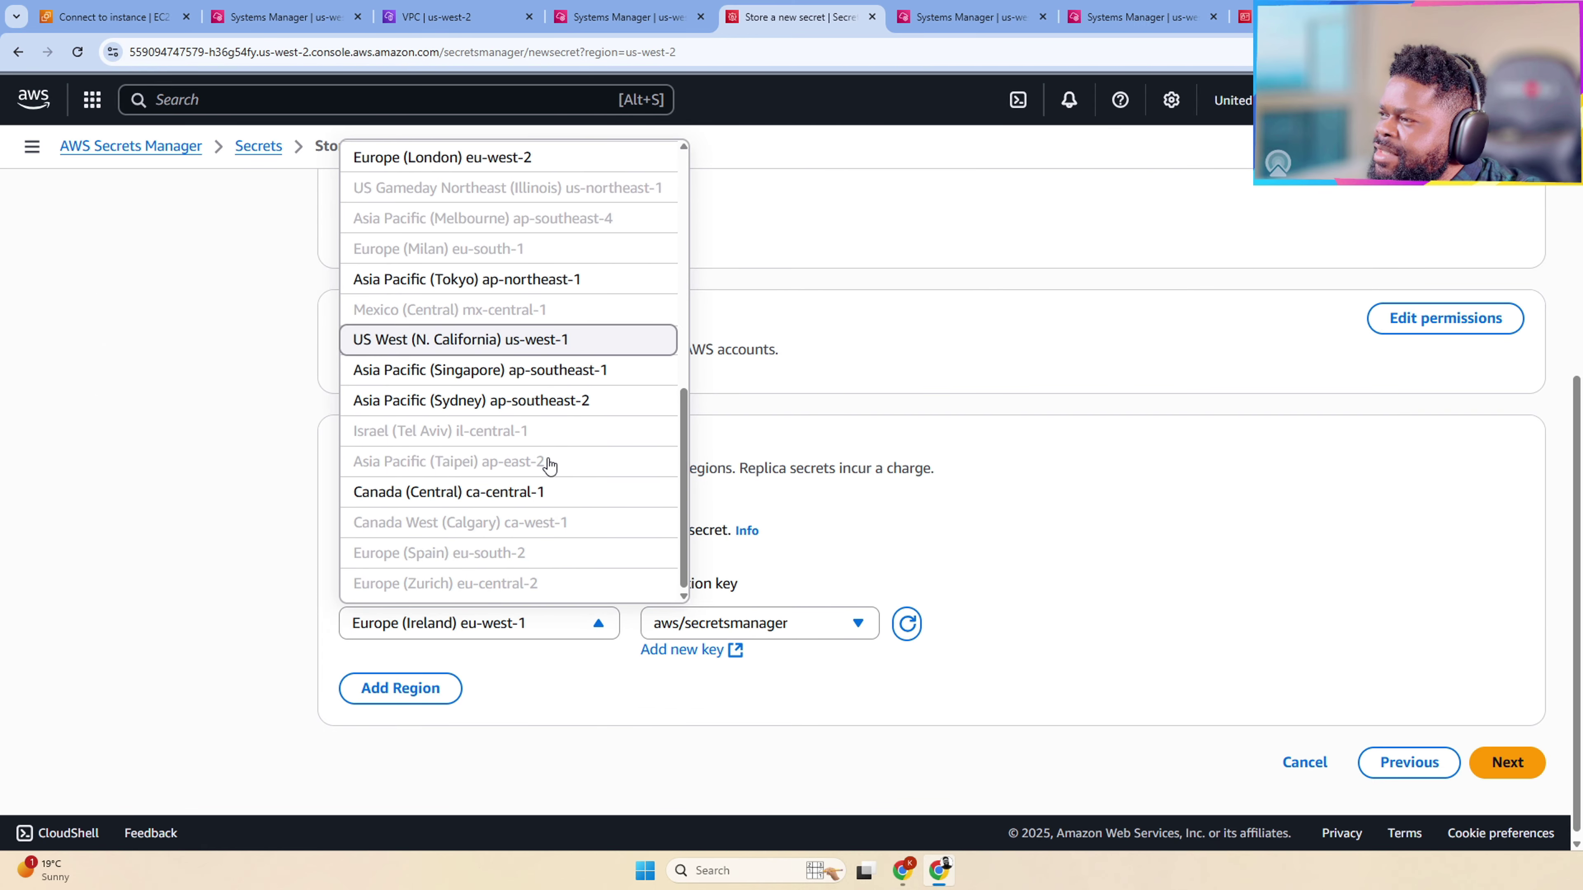
{"action": "scroll", "coordinate": [583, 495], "scroll_direction": "up", "scroll_amount": 6}
{"action": "scroll", "coordinate": [737, 447], "scroll_direction": "up", "scroll_amount": 10}
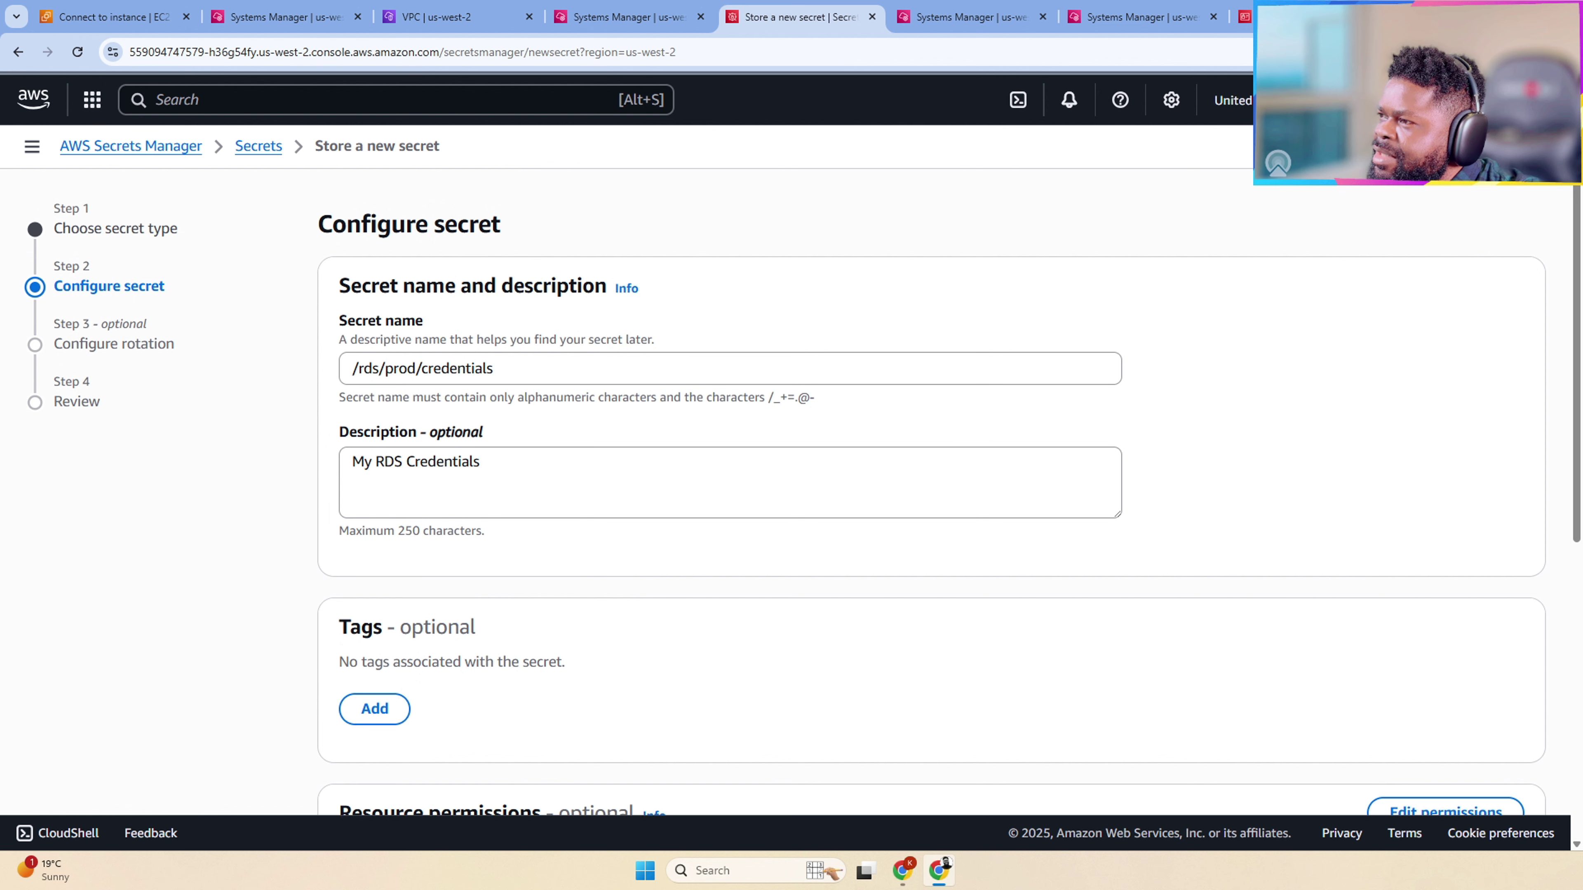
{"action": "scroll", "coordinate": [974, 405], "scroll_direction": "down", "scroll_amount": 5}
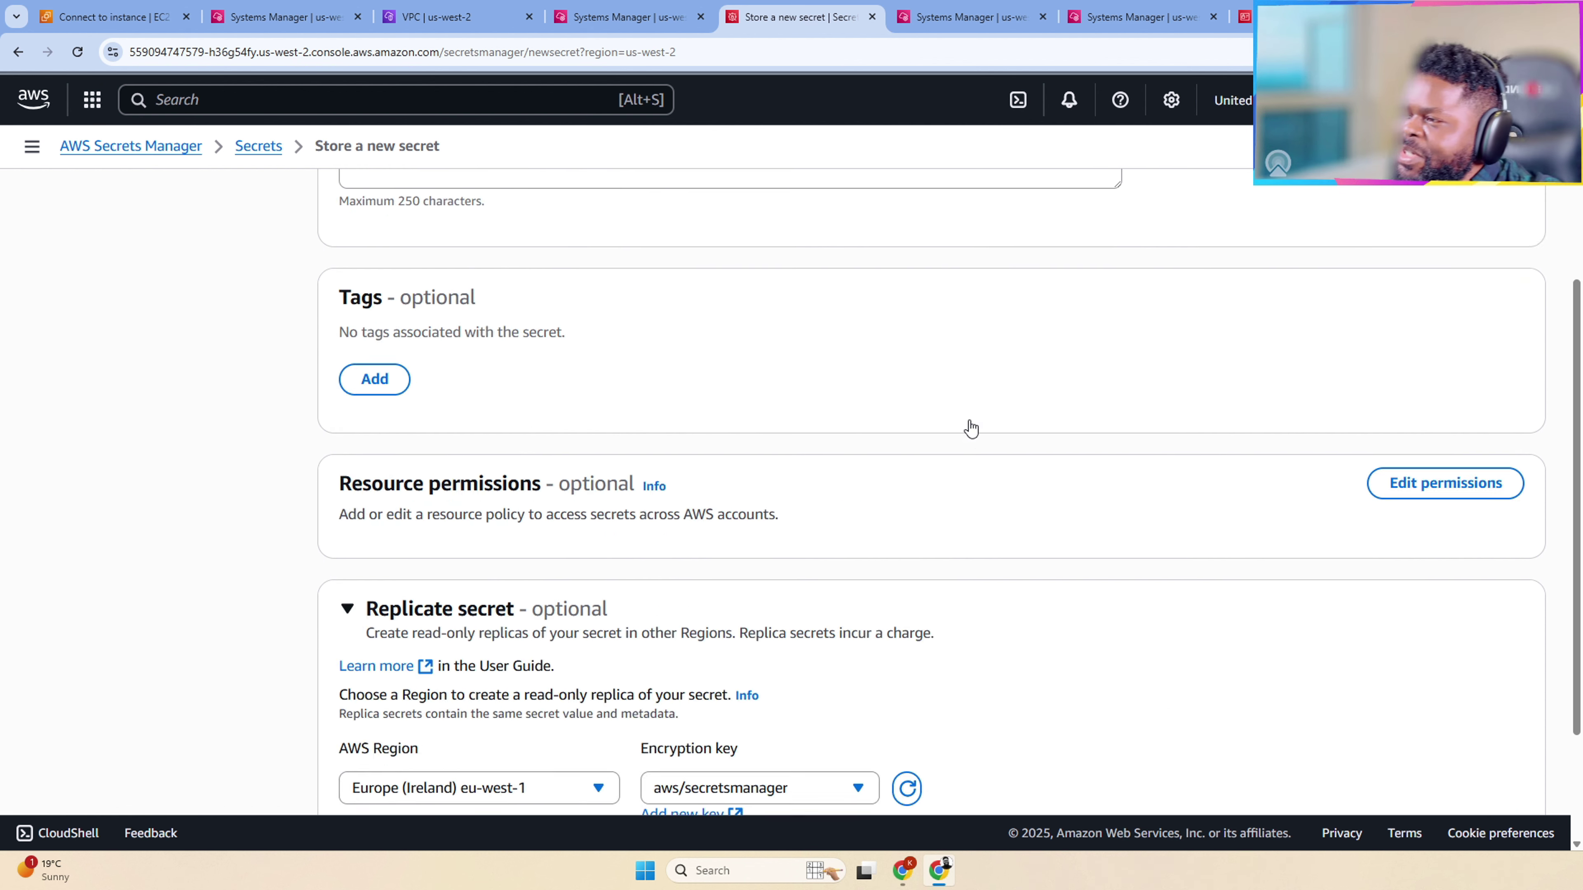
{"action": "scroll", "coordinate": [971, 429], "scroll_direction": "down", "scroll_amount": 3}
{"action": "left_click", "coordinate": [505, 620]}
{"action": "scroll", "coordinate": [436, 461], "scroll_direction": "down", "scroll_amount": 4}
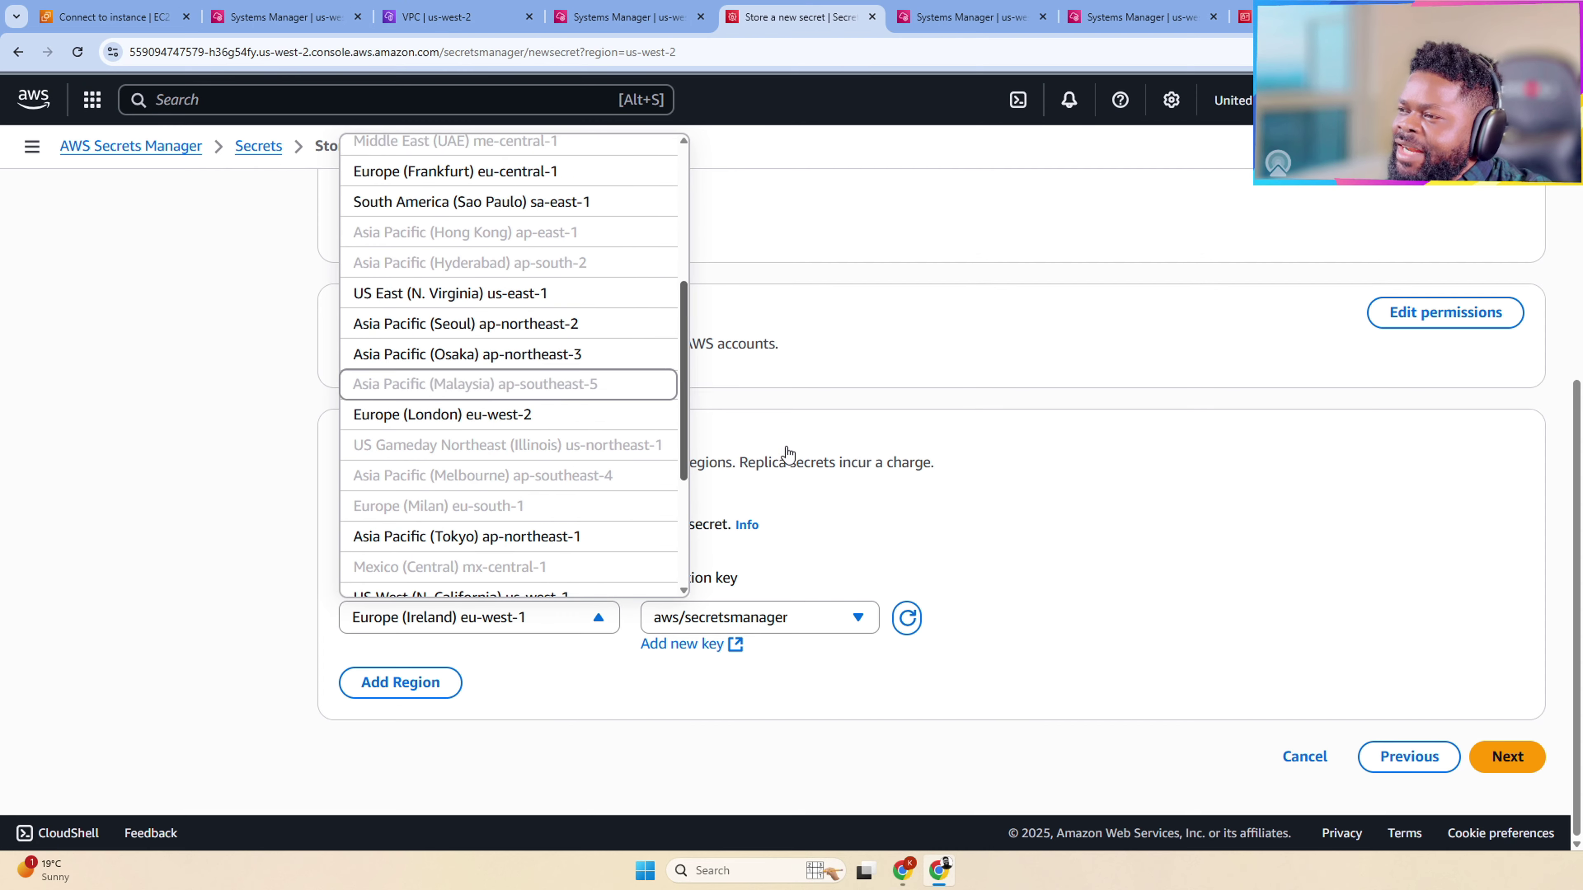
{"action": "scroll", "coordinate": [788, 453], "scroll_direction": "down", "scroll_amount": 1}
{"action": "scroll", "coordinate": [678, 484], "scroll_direction": "up", "scroll_amount": 2}
{"action": "scroll", "coordinate": [688, 475], "scroll_direction": "down", "scroll_amount": 5}
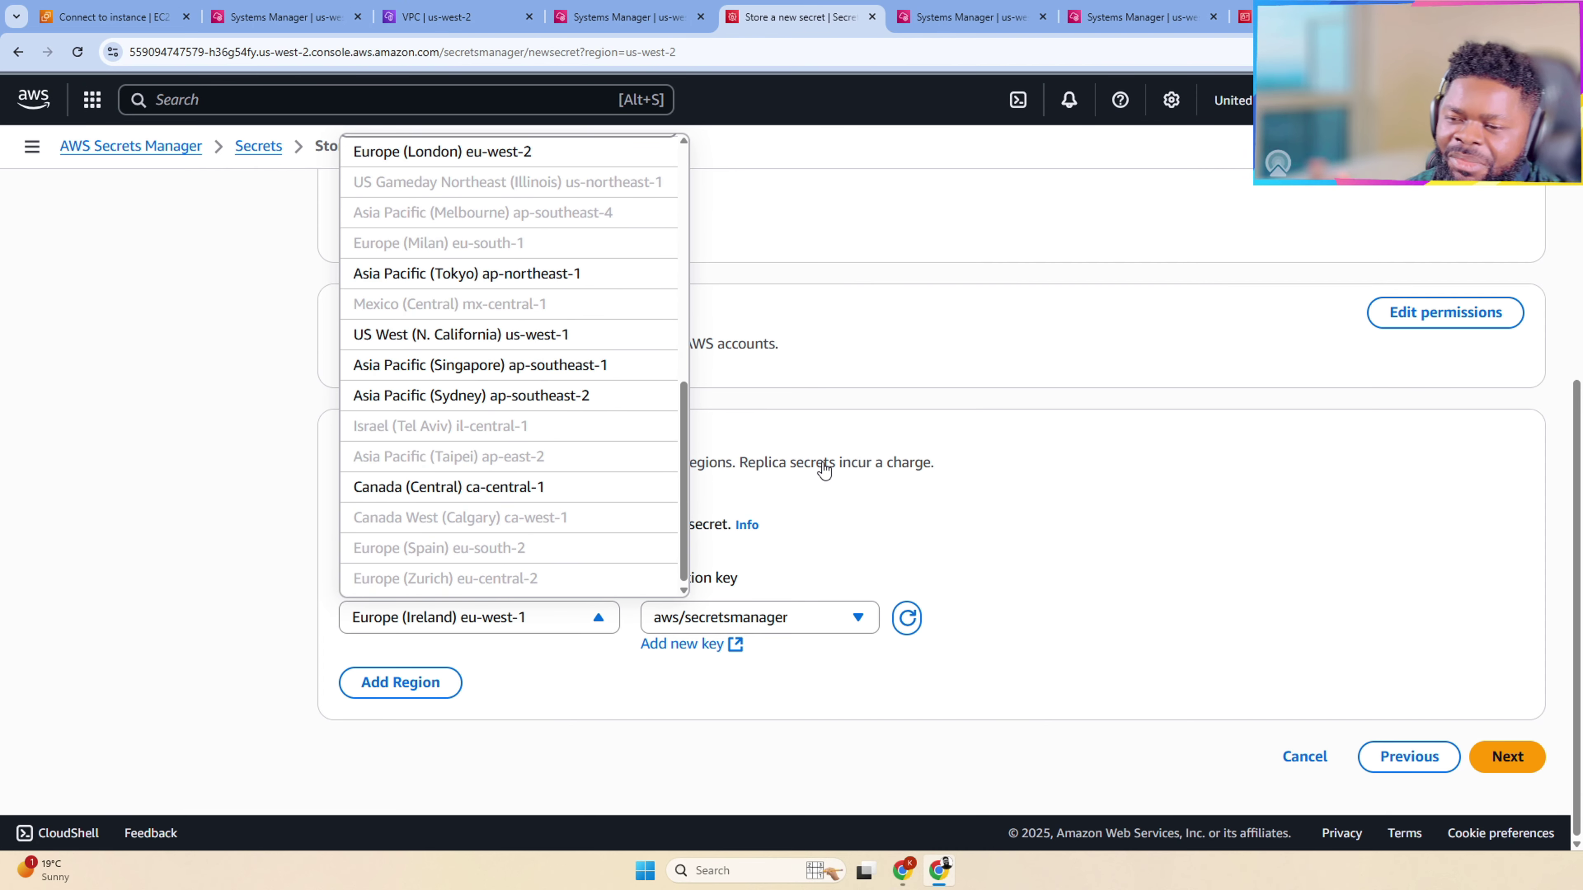
{"action": "left_click", "coordinate": [786, 599]}
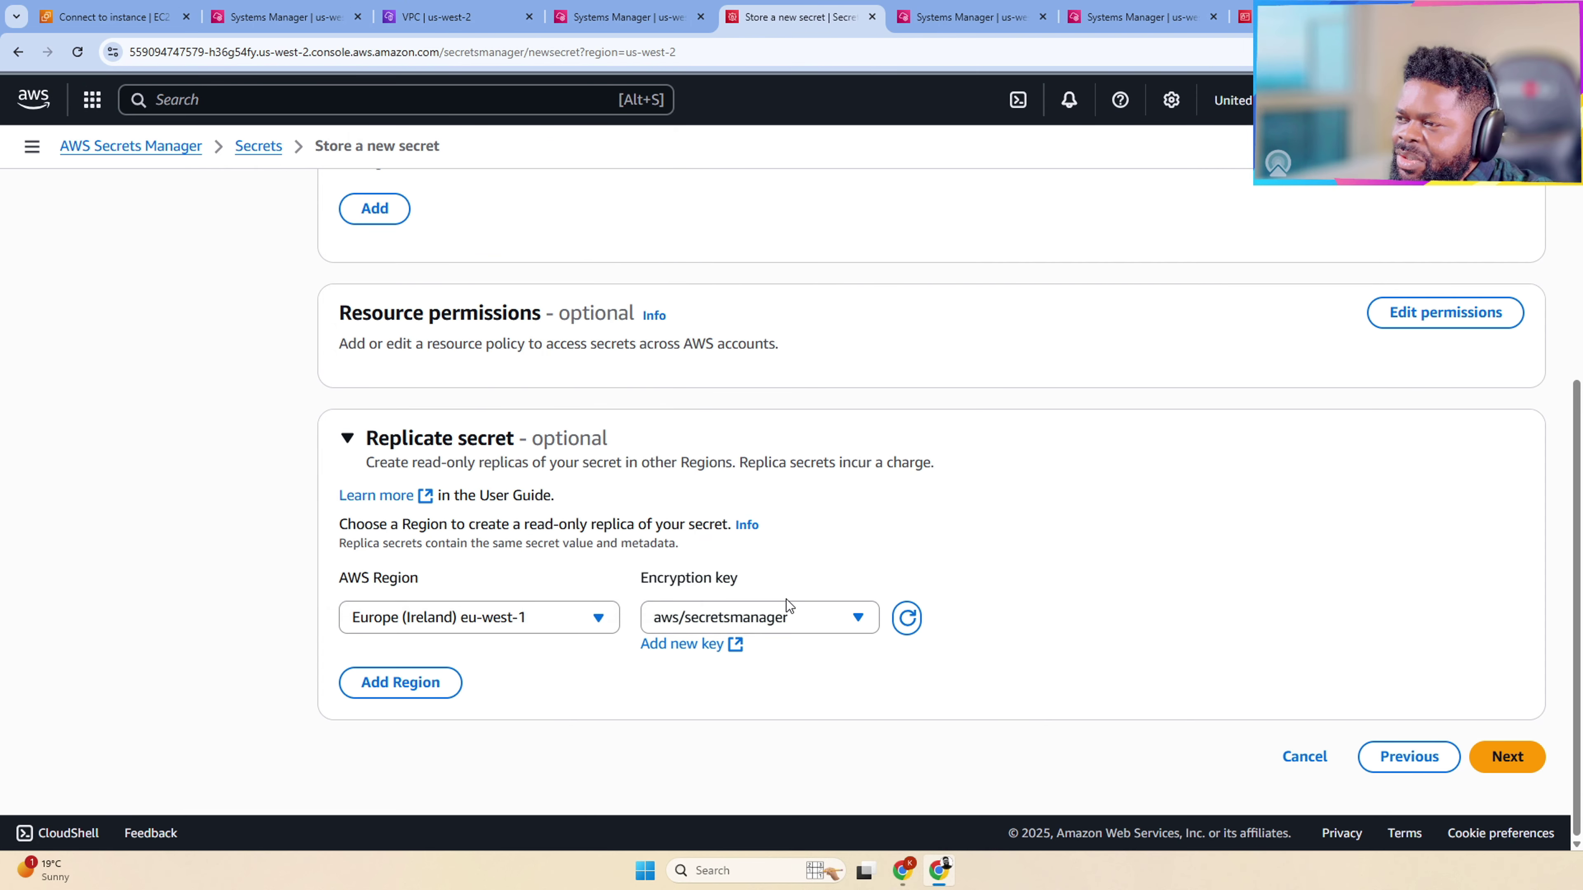
Step: Examine the replica's encryption key options and review the secret's name and description
{"action": "scroll", "coordinate": [940, 515], "scroll_direction": "up", "scroll_amount": 6}
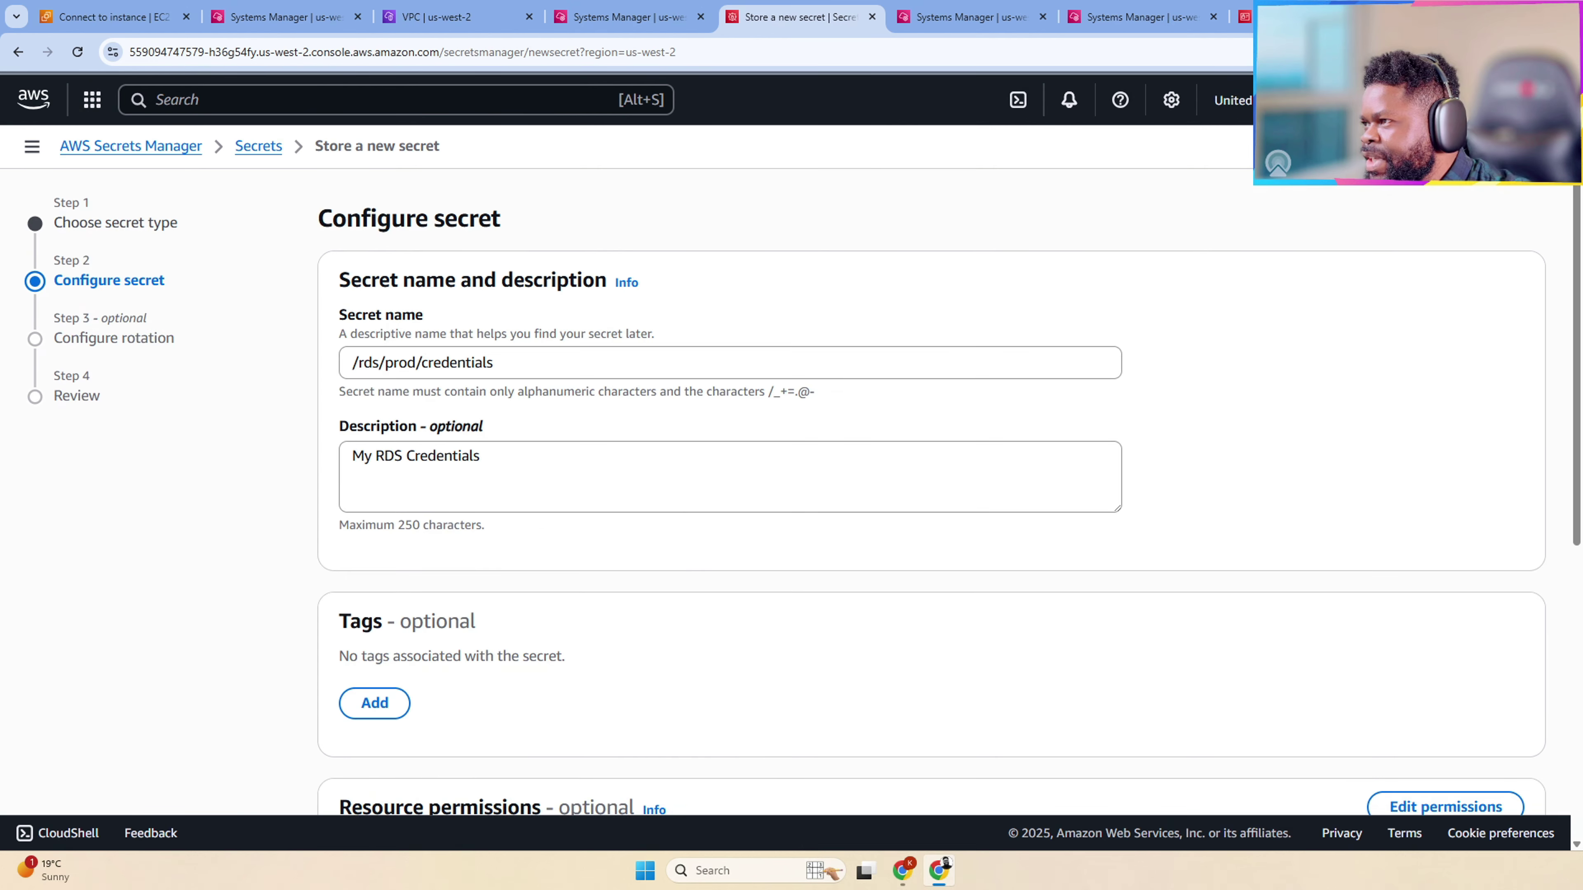
{"action": "scroll", "coordinate": [703, 502], "scroll_direction": "down", "scroll_amount": 6}
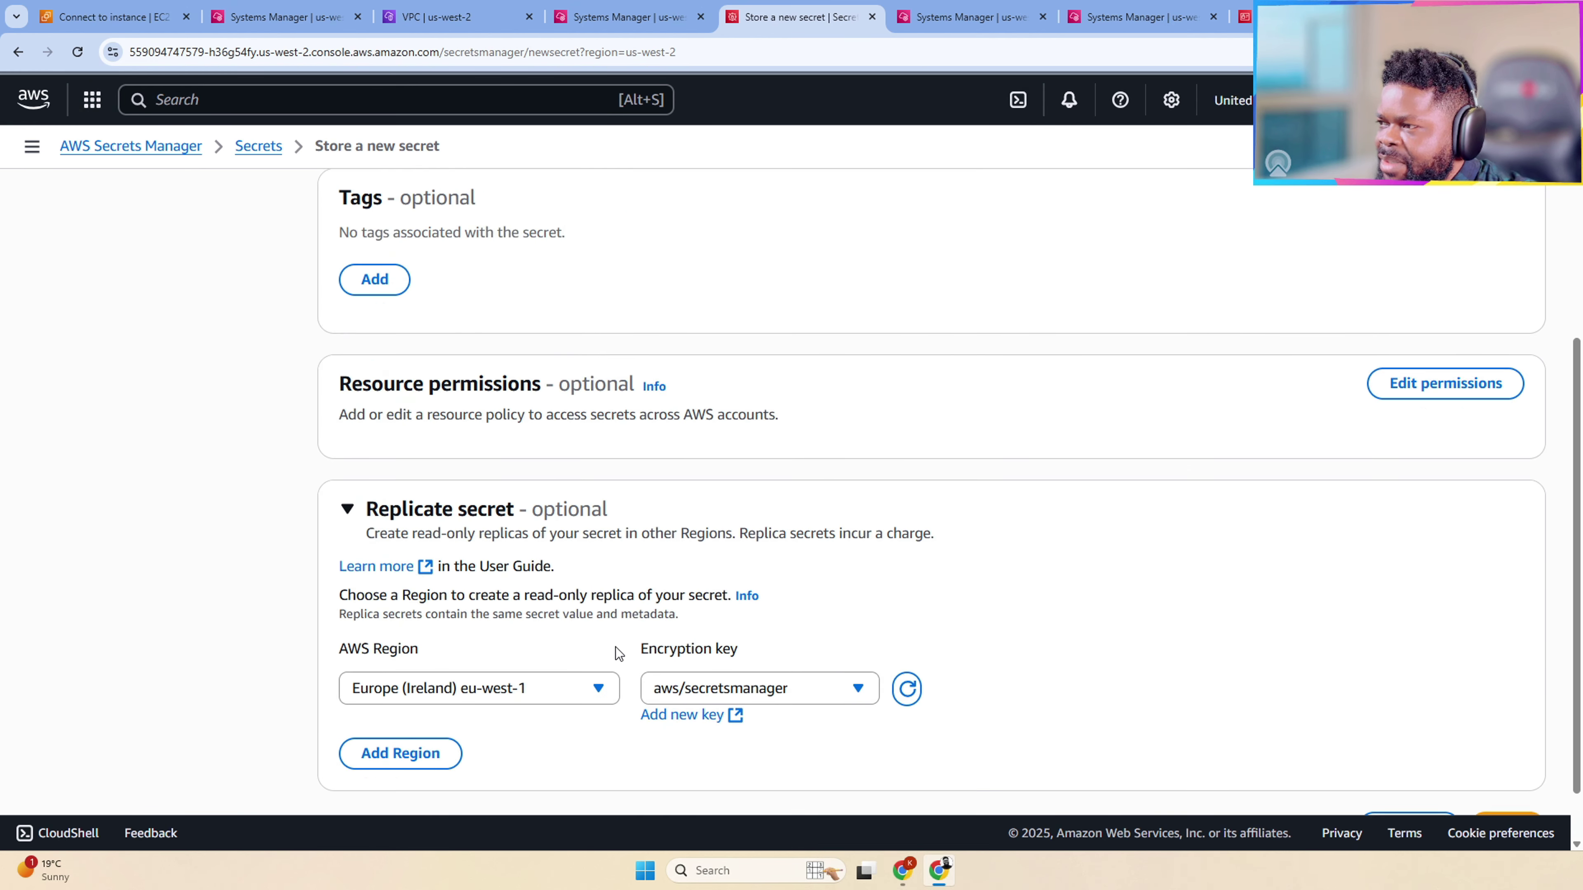
{"action": "left_click", "coordinate": [515, 626]}
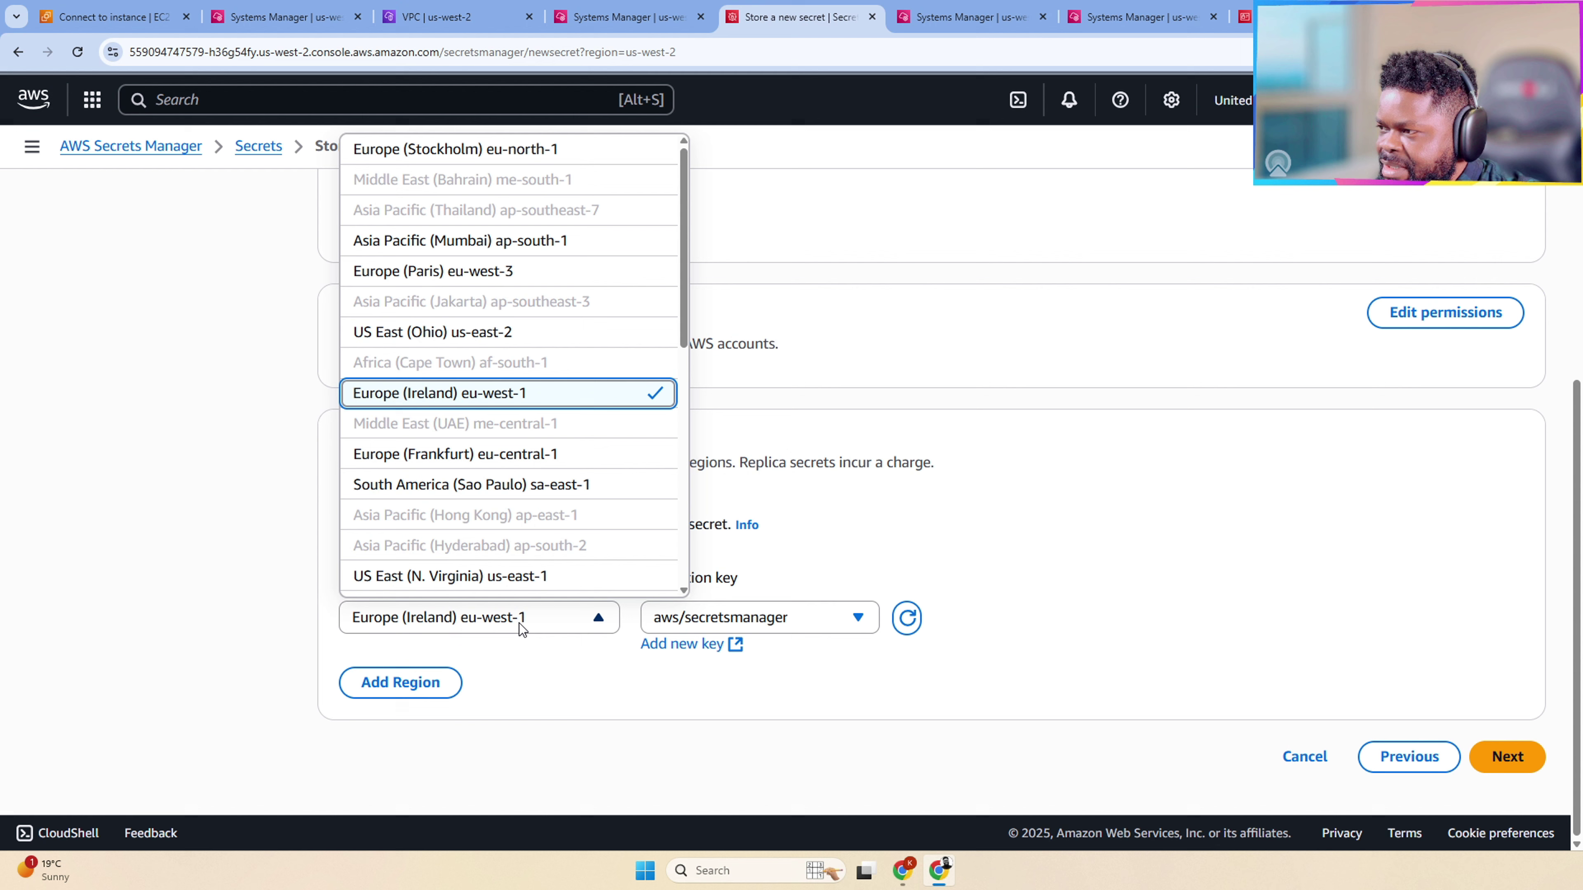
{"action": "left_click", "coordinate": [827, 554]}
{"action": "left_click", "coordinate": [761, 617]}
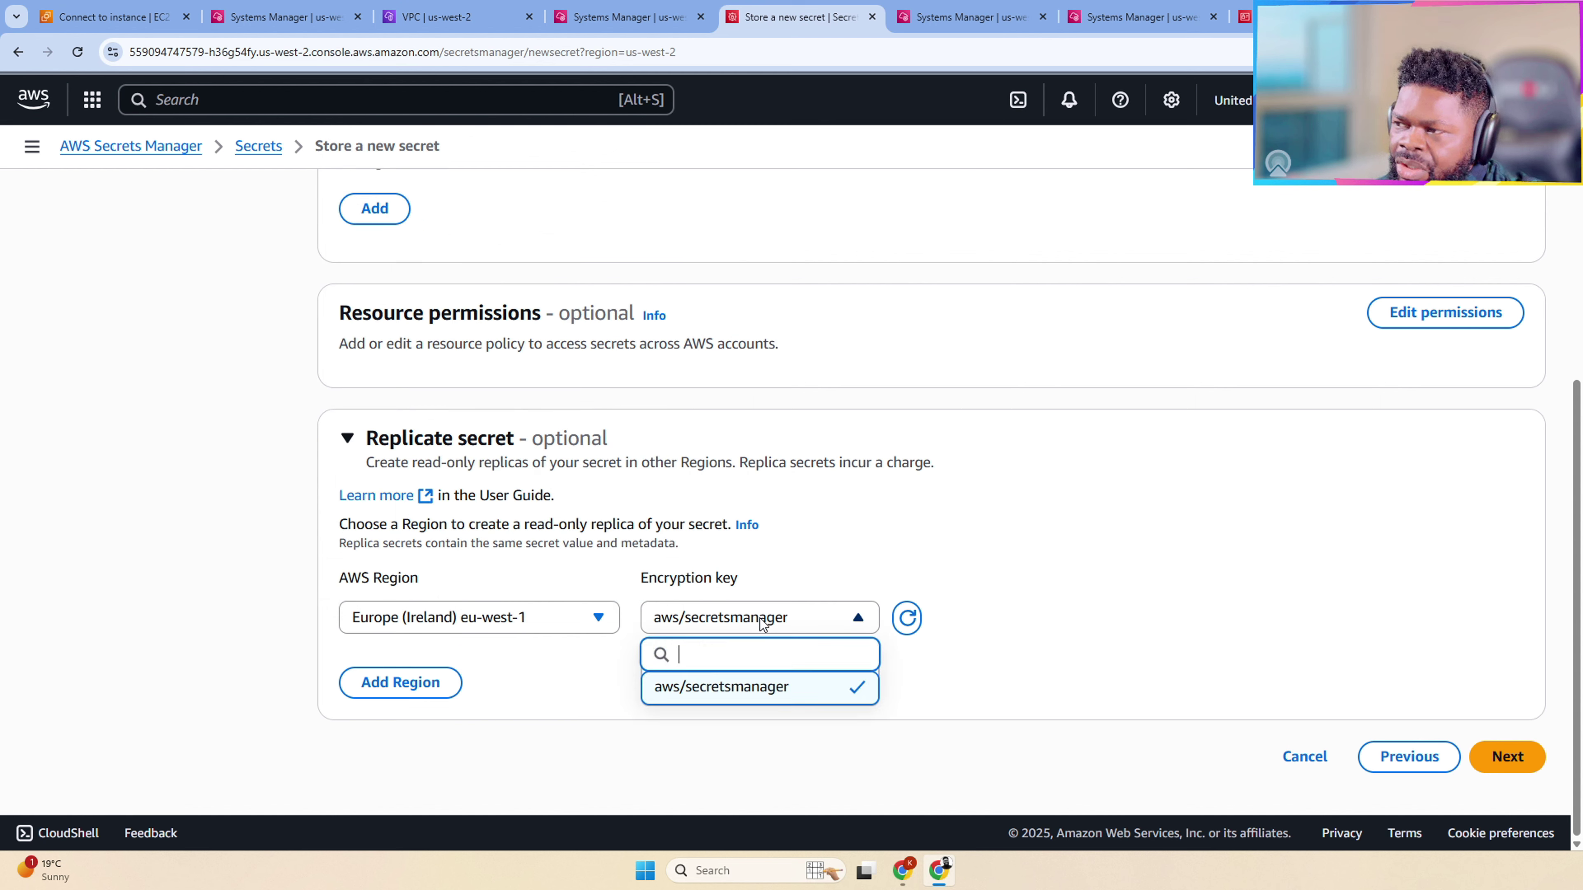
{"action": "left_click", "coordinate": [841, 557]}
{"action": "scroll", "coordinate": [759, 401], "scroll_direction": "up", "scroll_amount": 5}
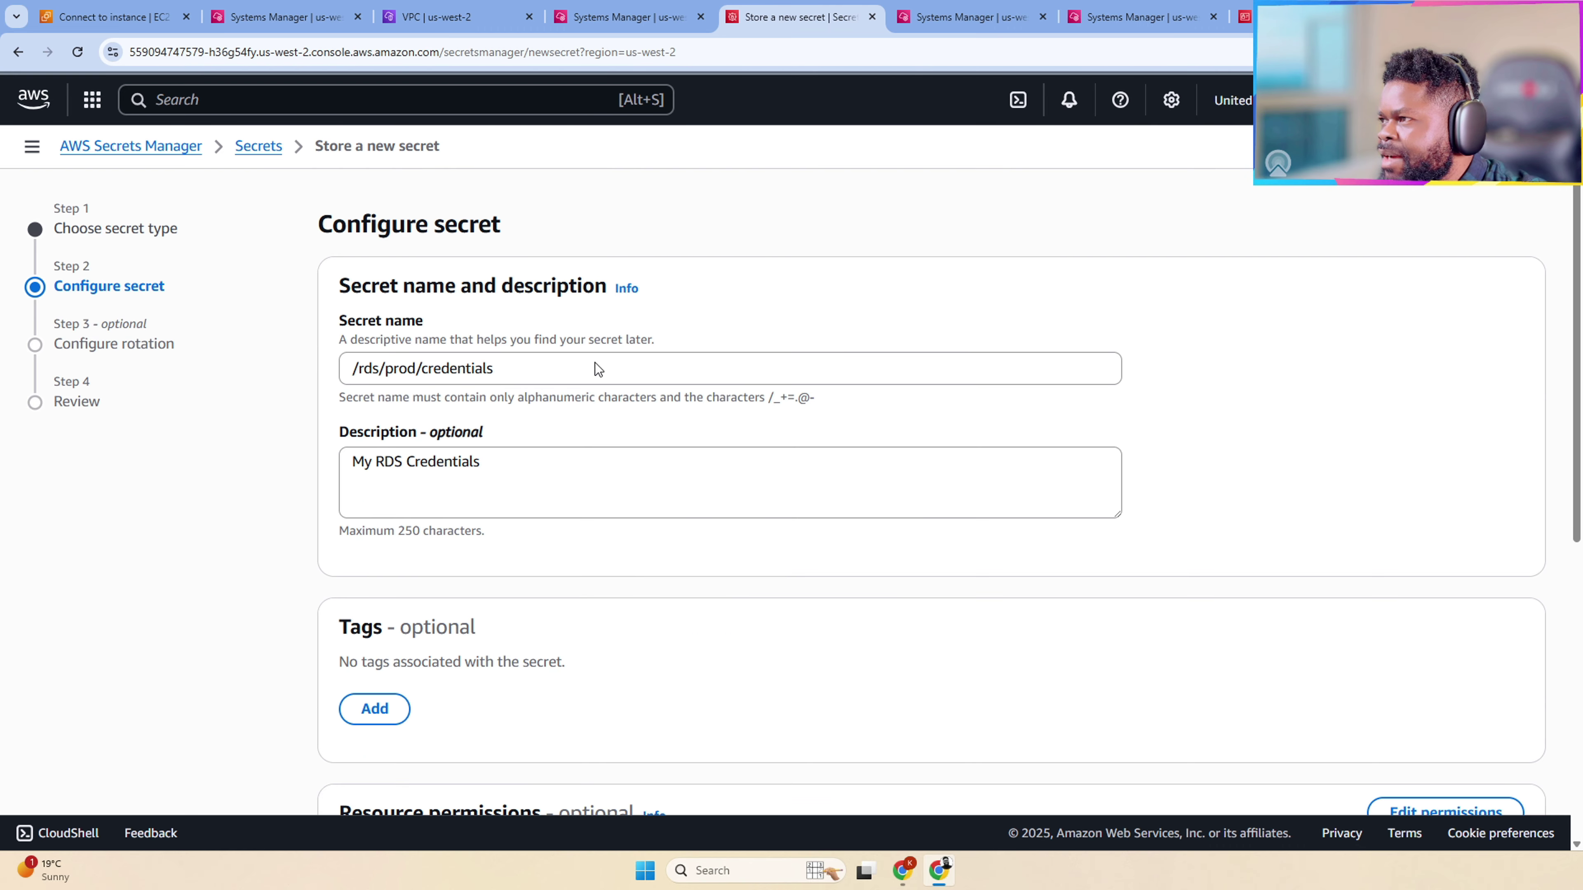
{"action": "scroll", "coordinate": [661, 471], "scroll_direction": "down", "scroll_amount": 6}
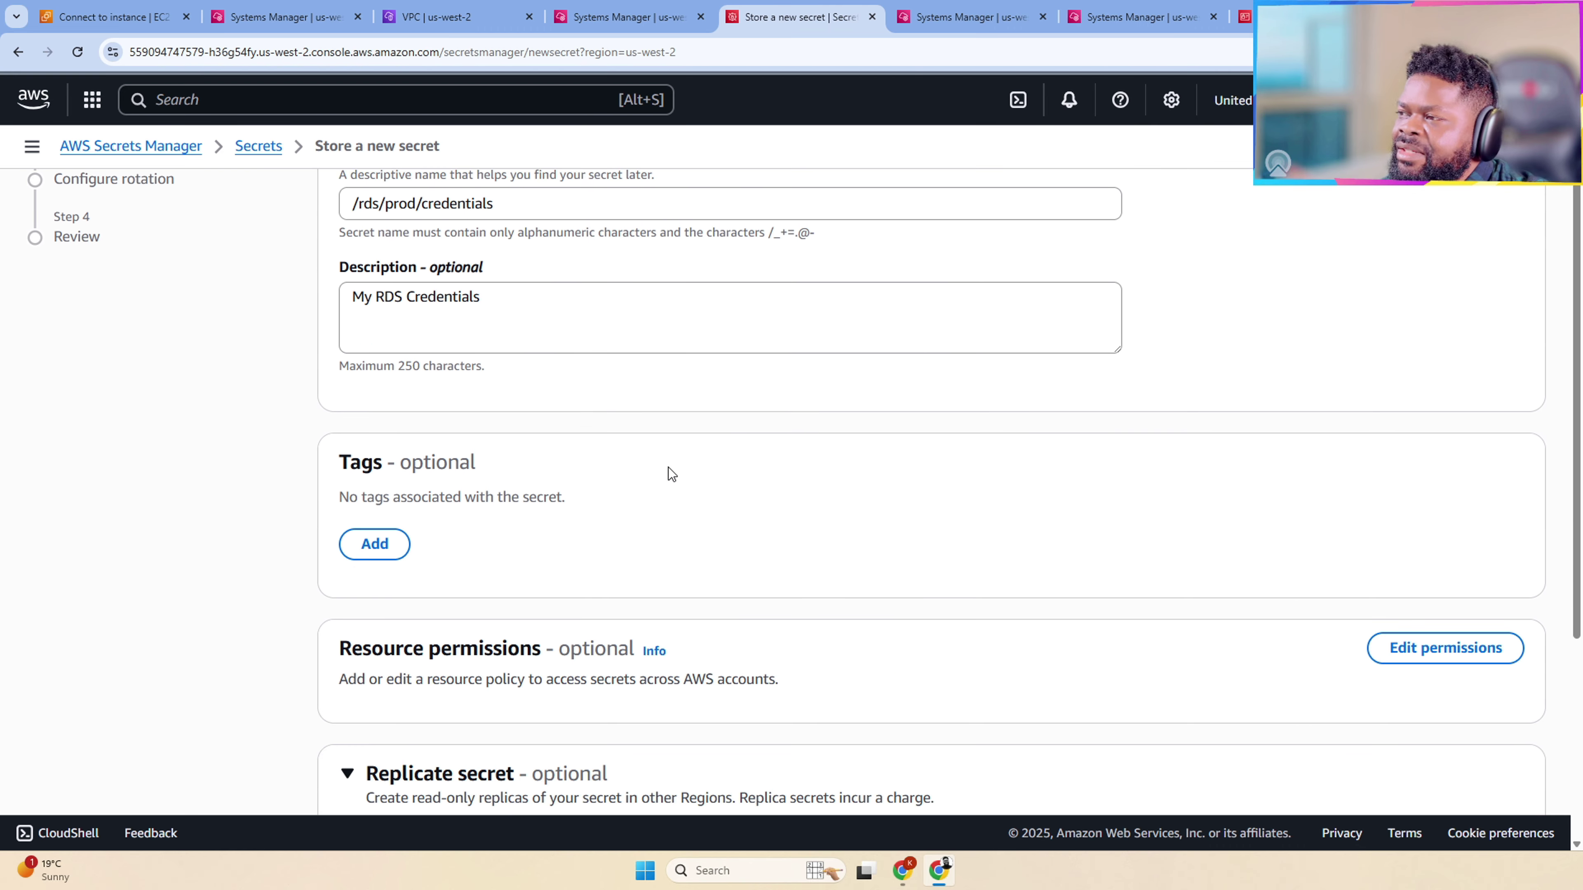
{"action": "scroll", "coordinate": [654, 481], "scroll_direction": "up", "scroll_amount": 6}
{"action": "scroll", "coordinate": [652, 479], "scroll_direction": "down", "scroll_amount": 1}
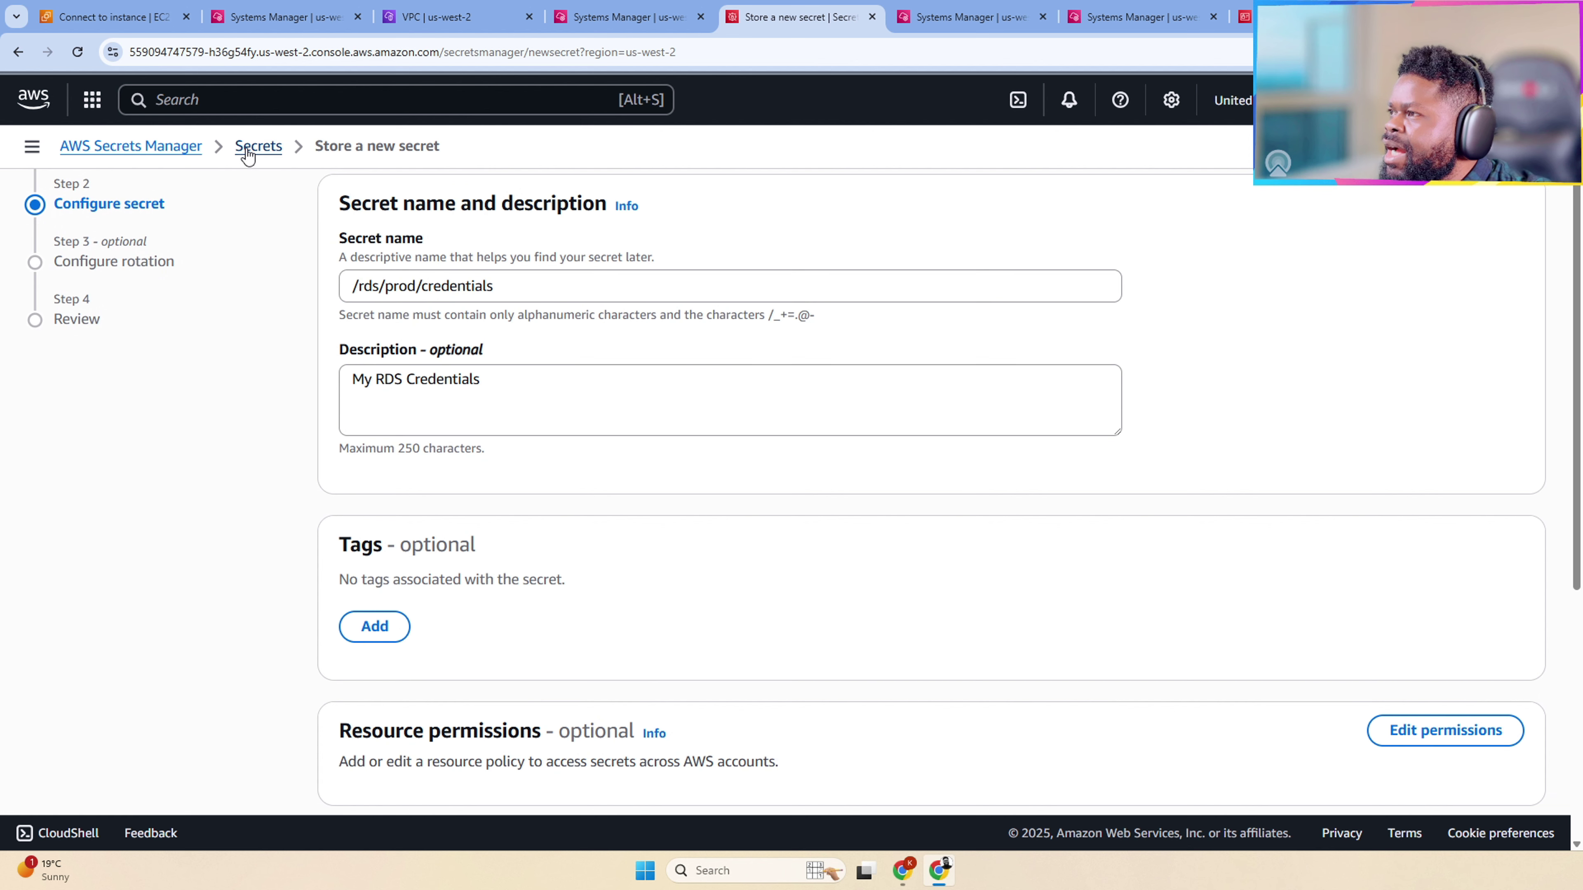
Step: Open the secrets list in a separate browser tab and start storing another secret there
{"action": "middle_click", "coordinate": [261, 150]}
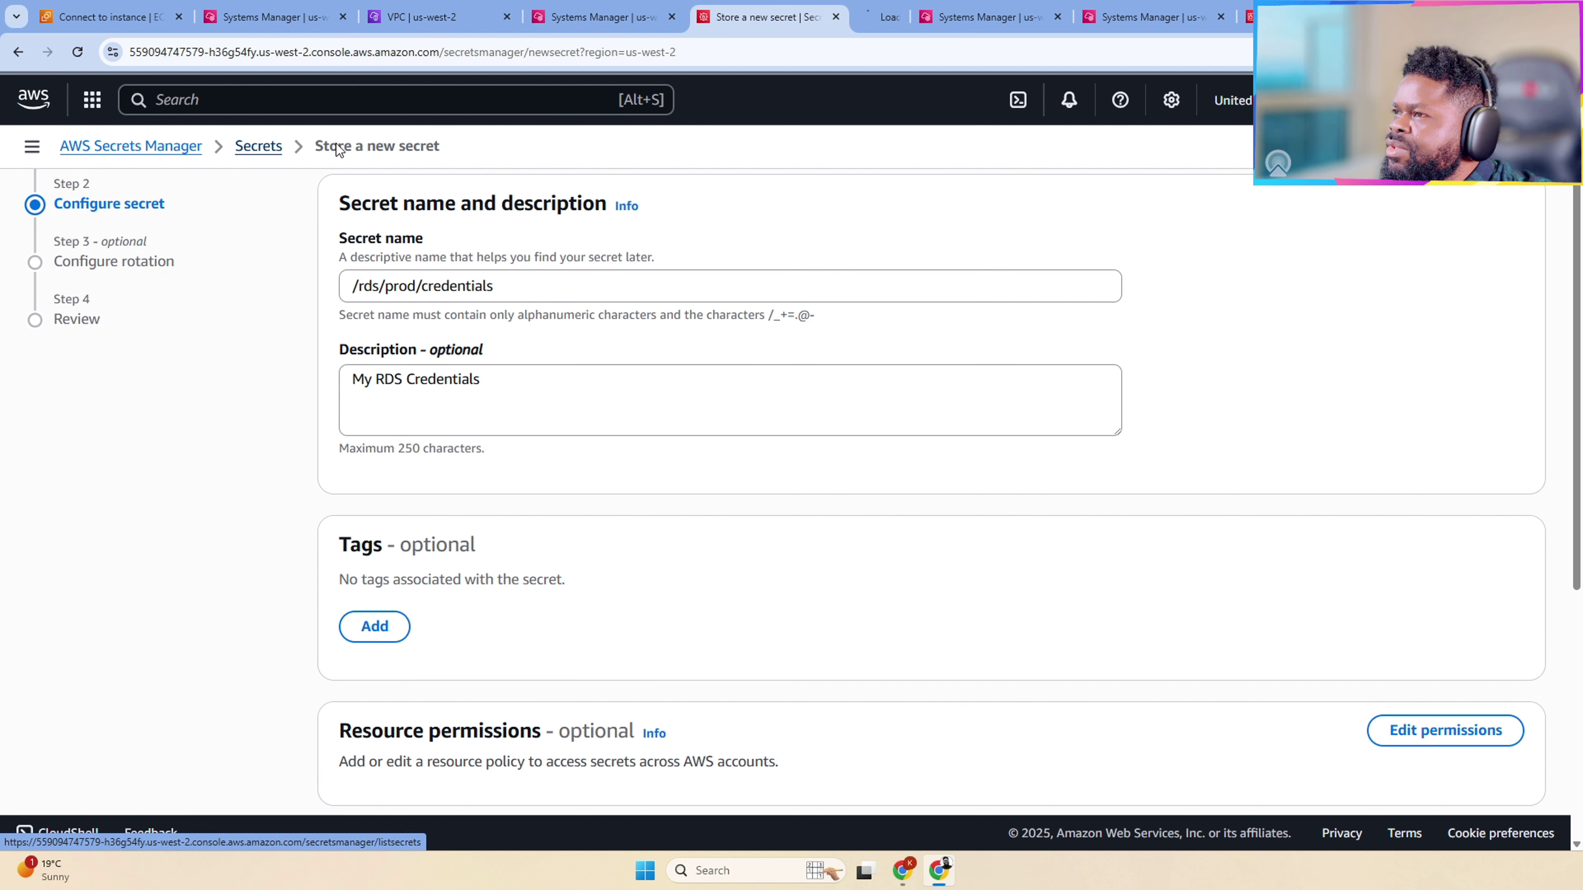
{"action": "left_click", "coordinate": [823, 16]}
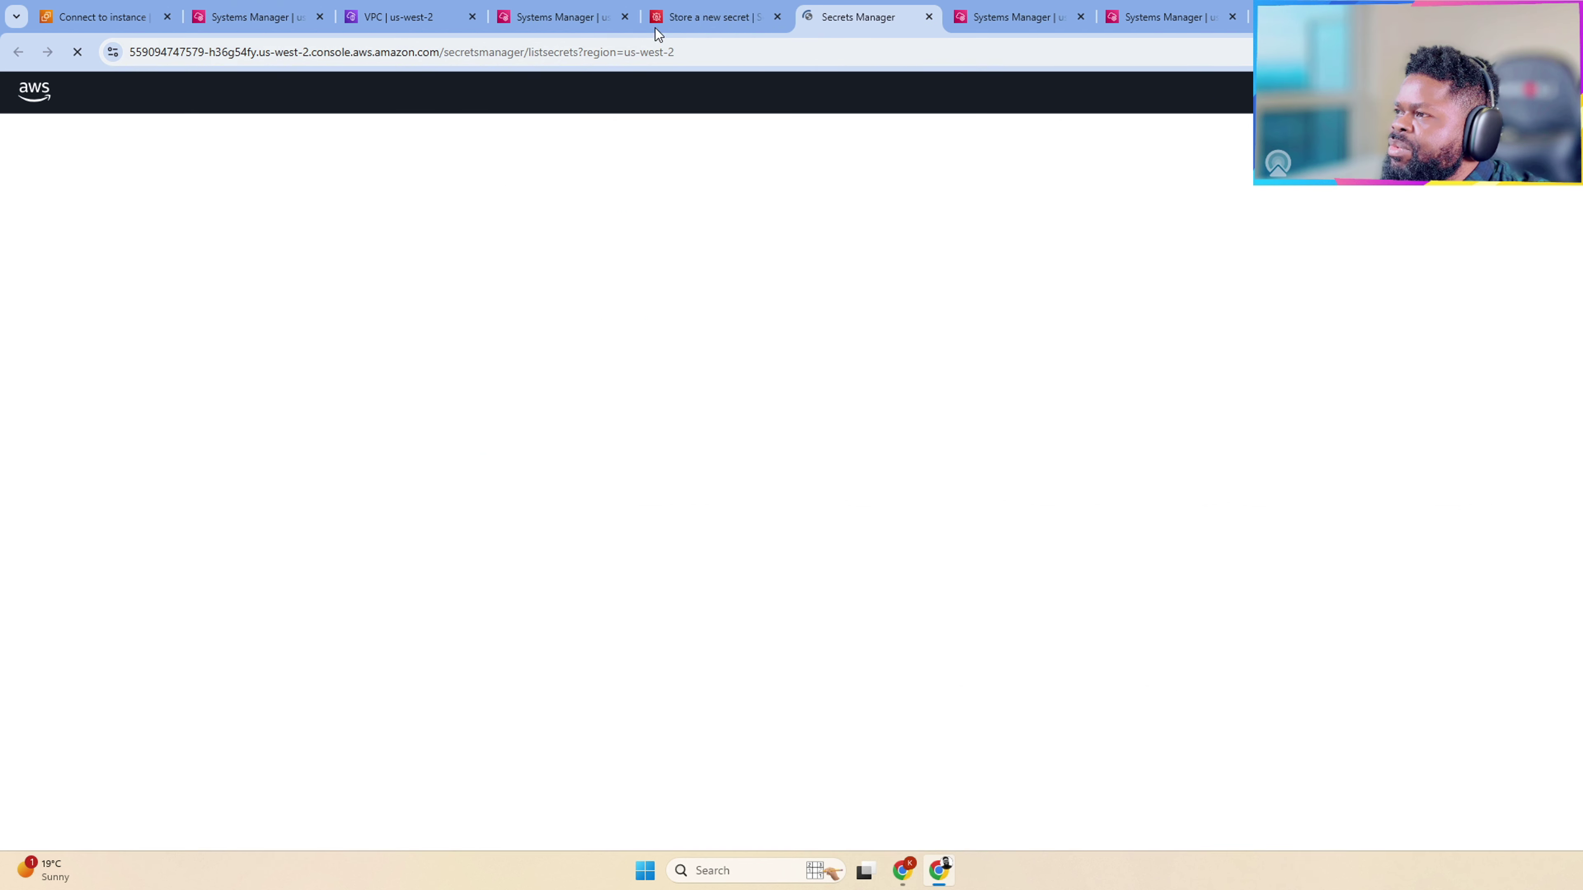
{"action": "left_click", "coordinate": [680, 14]}
{"action": "key", "text": "ctrl+a"}
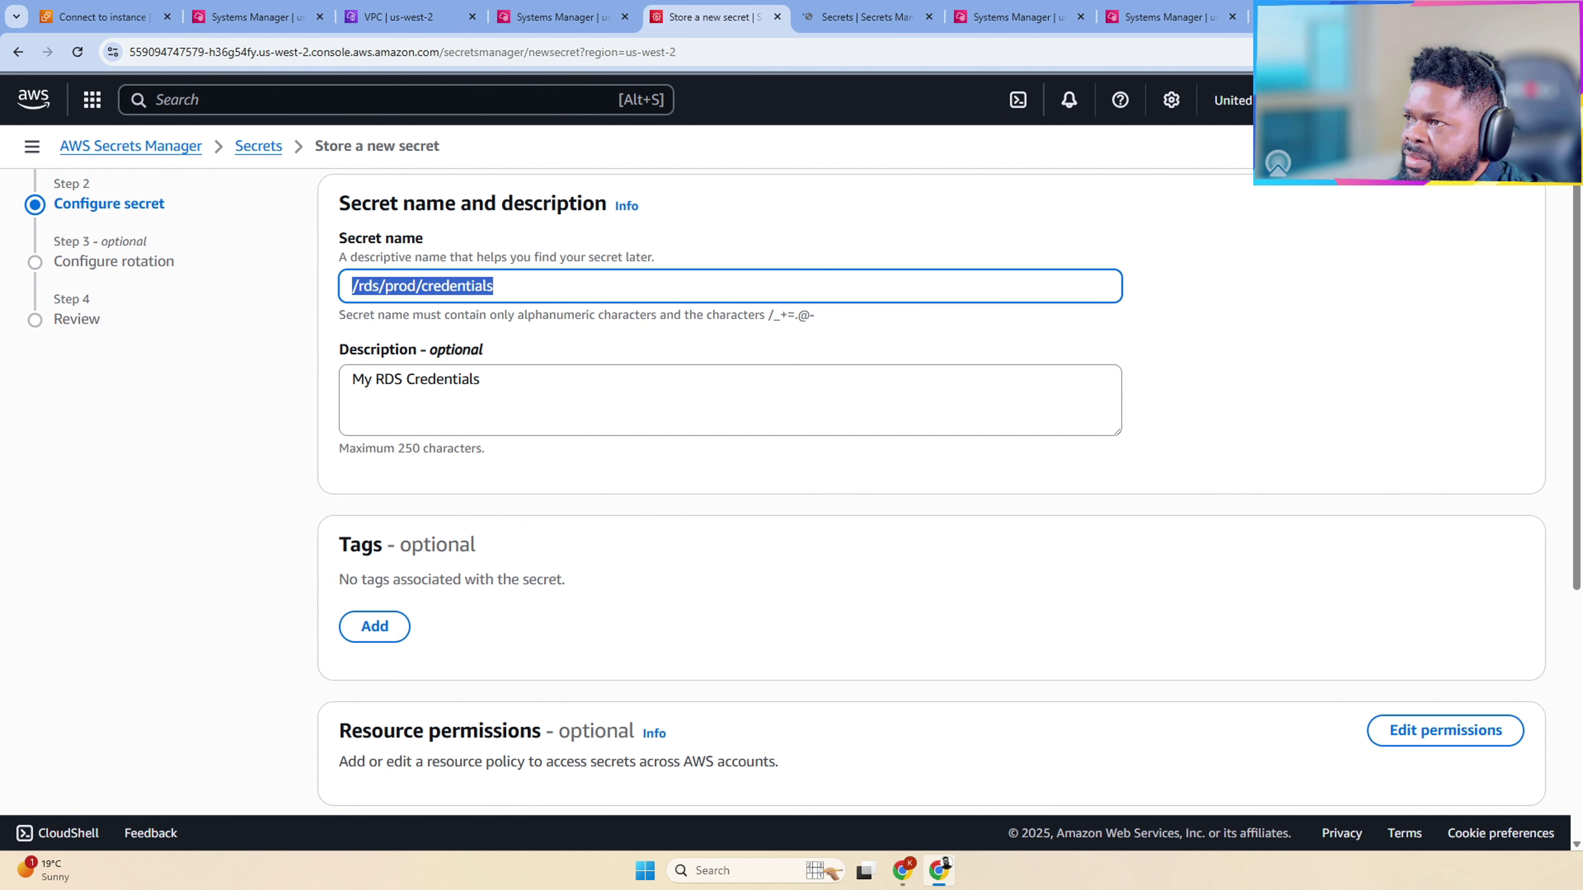
{"action": "left_click", "coordinate": [839, 22]}
{"action": "left_click", "coordinate": [1440, 199]}
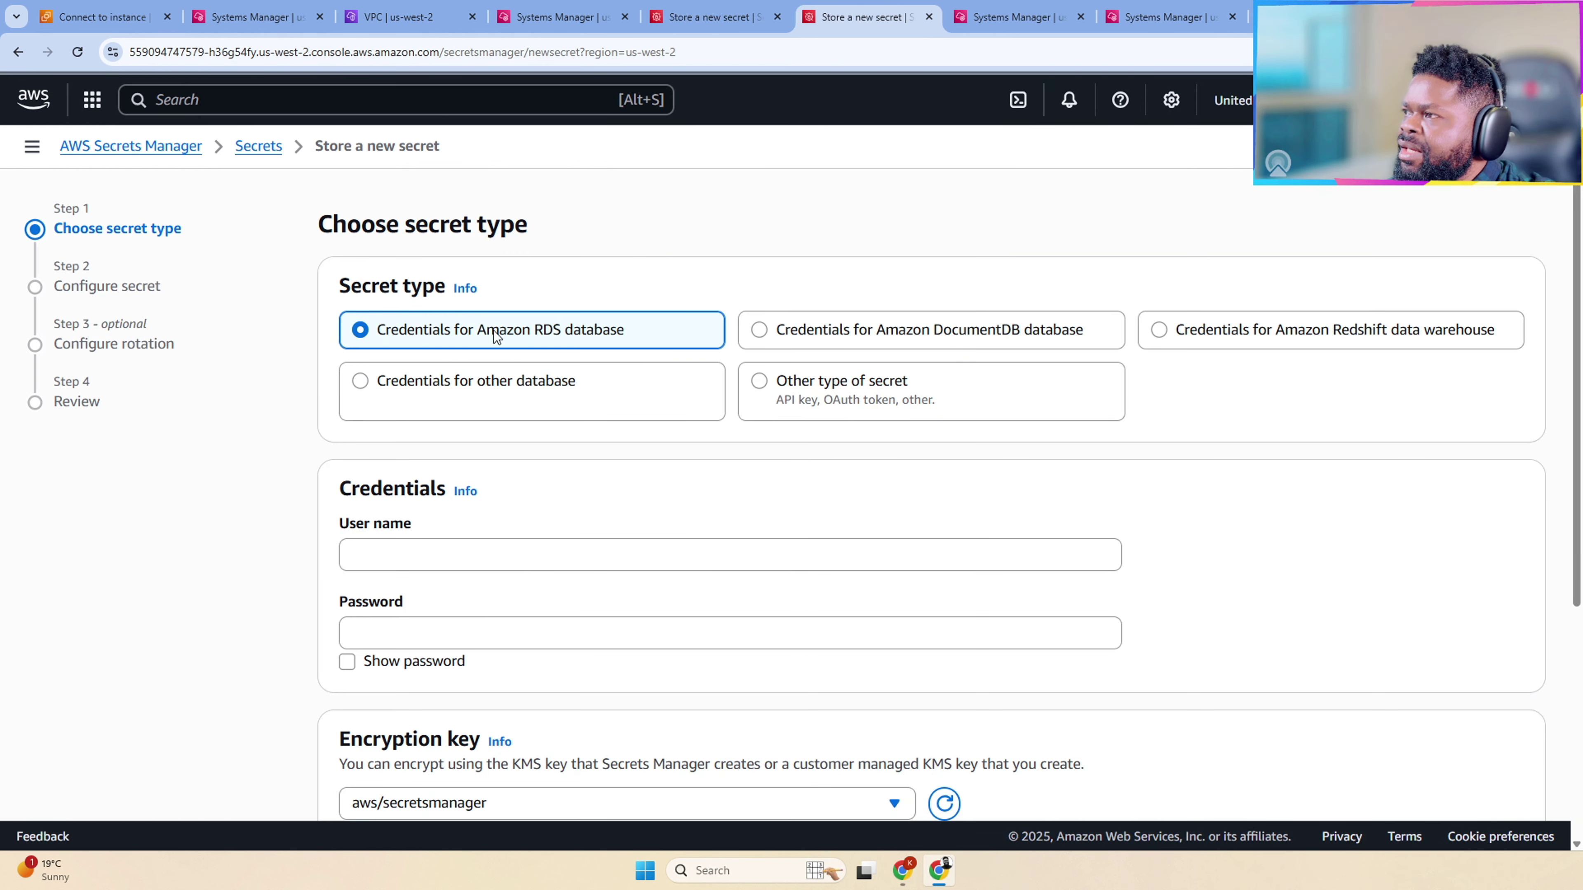
Step: Set the new secret's type to Other type of secret, using key/value entry instead of plaintext
{"action": "left_click", "coordinate": [823, 394]}
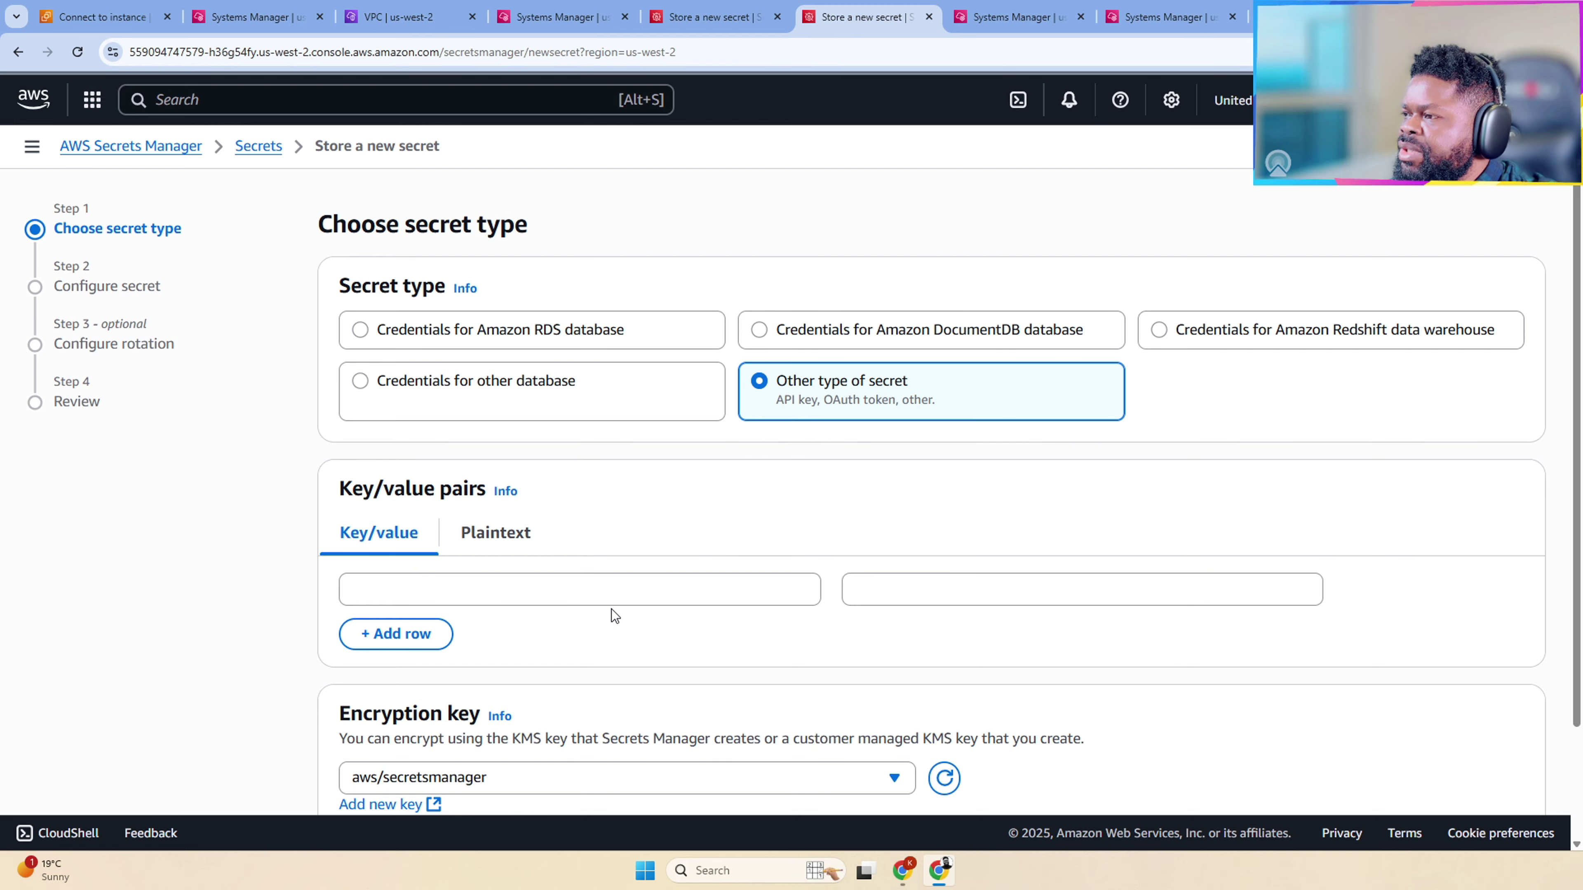
{"action": "scroll", "coordinate": [611, 608], "scroll_direction": "down", "scroll_amount": 1}
{"action": "left_click", "coordinate": [501, 450]}
{"action": "left_click", "coordinate": [374, 451]}
{"action": "key", "text": "Tab"}
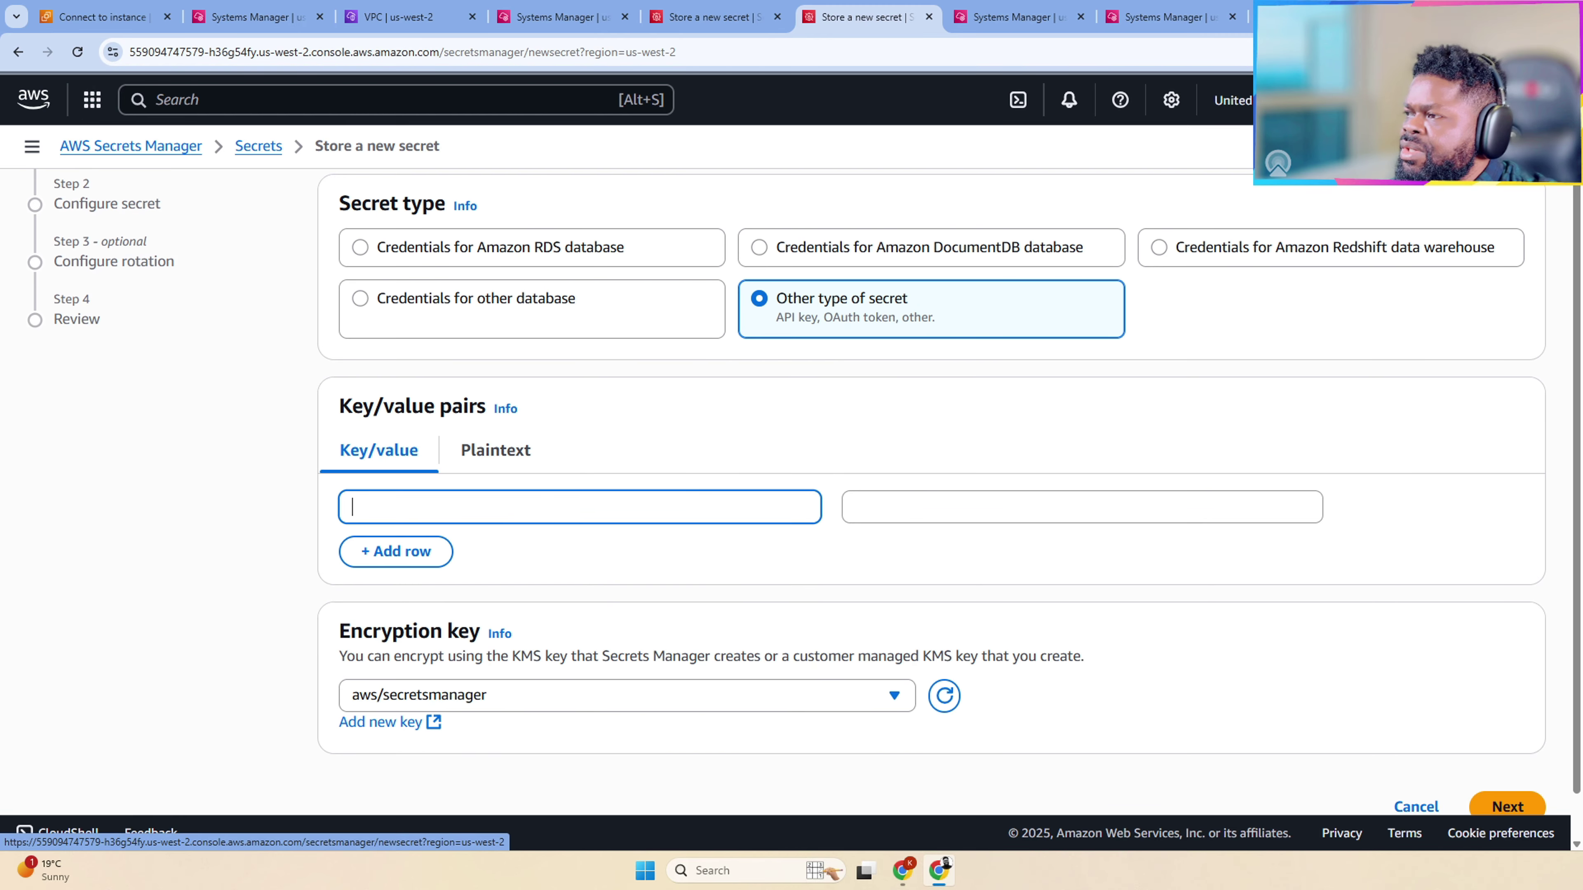
Step: Enter the first key/value pair with the key username and the value tiktok
{"action": "type", "text": "usernbame"}
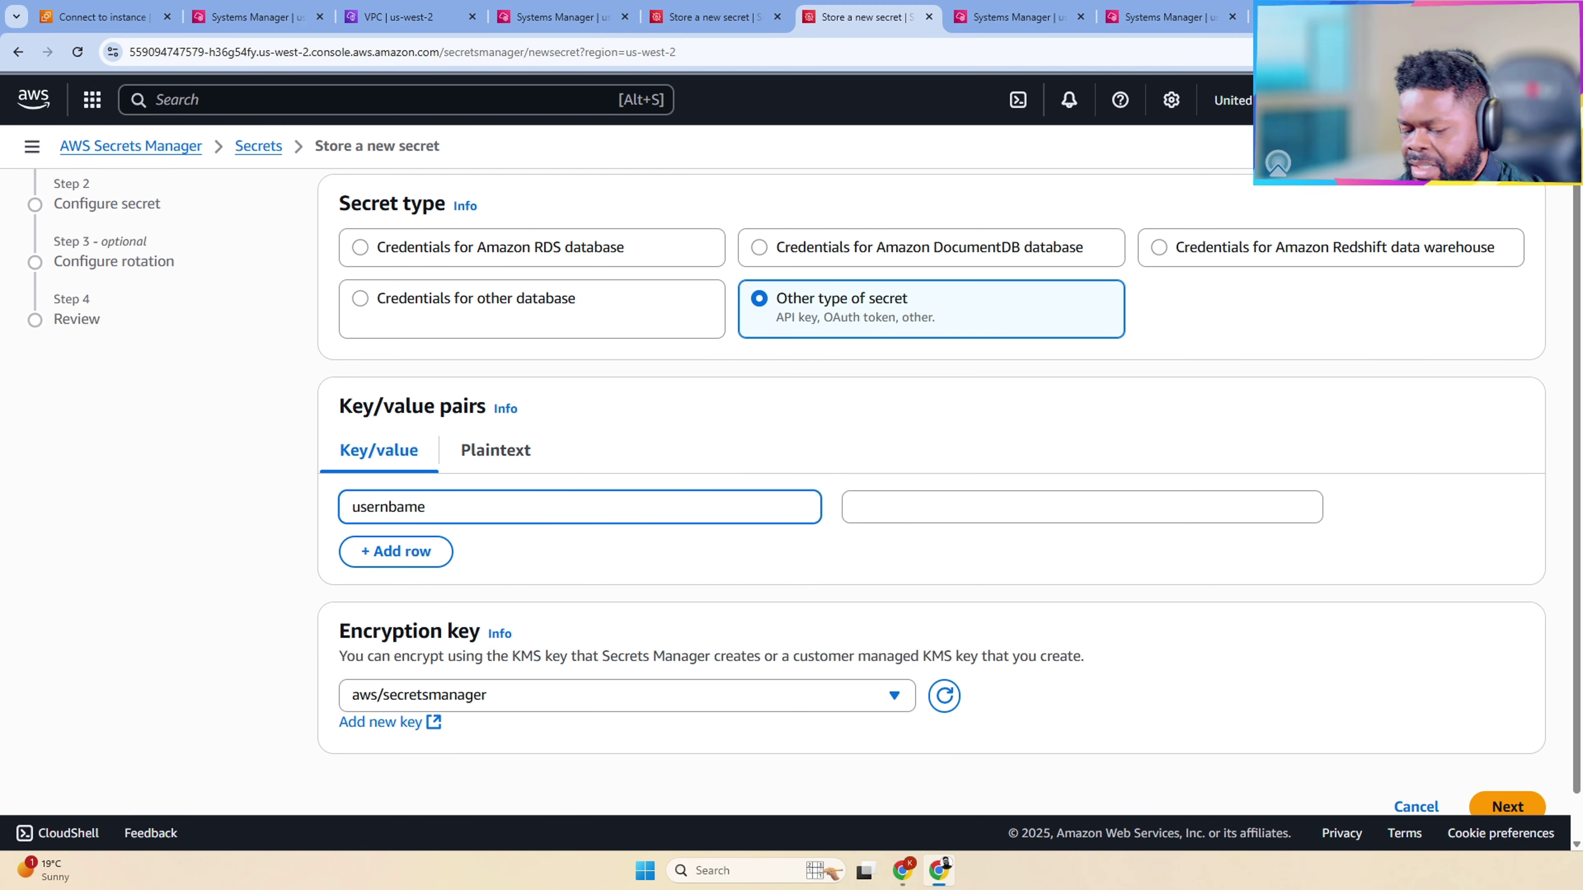
{"action": "key", "text": "BackSpace"}
{"action": "key", "text": "BackSpace"}
{"action": "key", "text": "BackSpace"}
{"action": "key", "text": "BackSpace"}
{"action": "type", "text": "ame"}
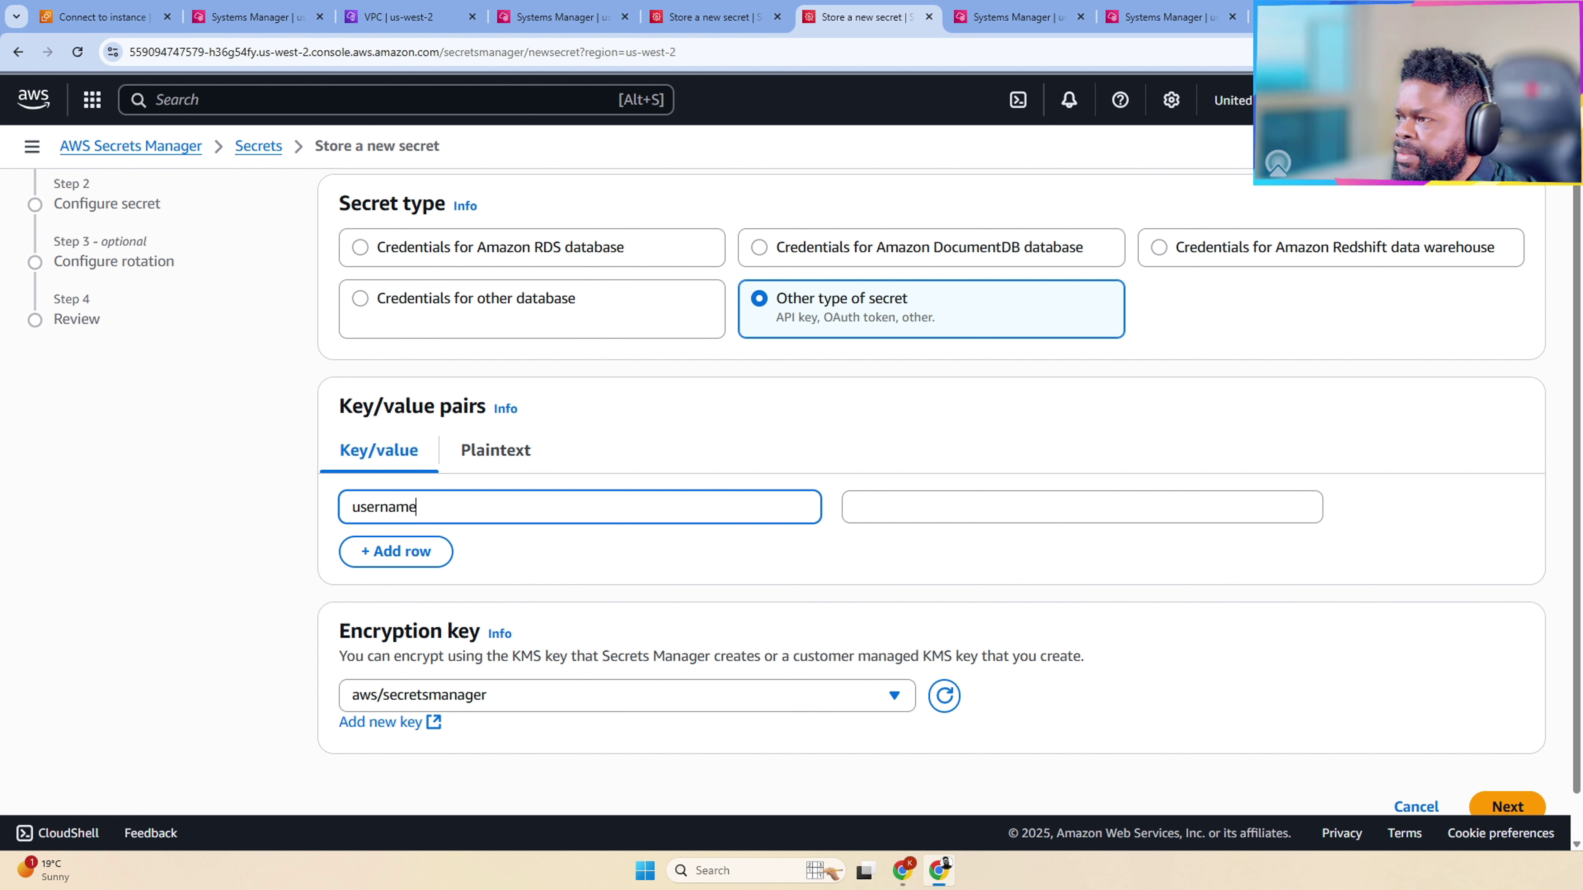
{"action": "scroll", "coordinate": [775, 485], "scroll_direction": "up", "scroll_amount": 1}
{"action": "key", "text": "Tab"}
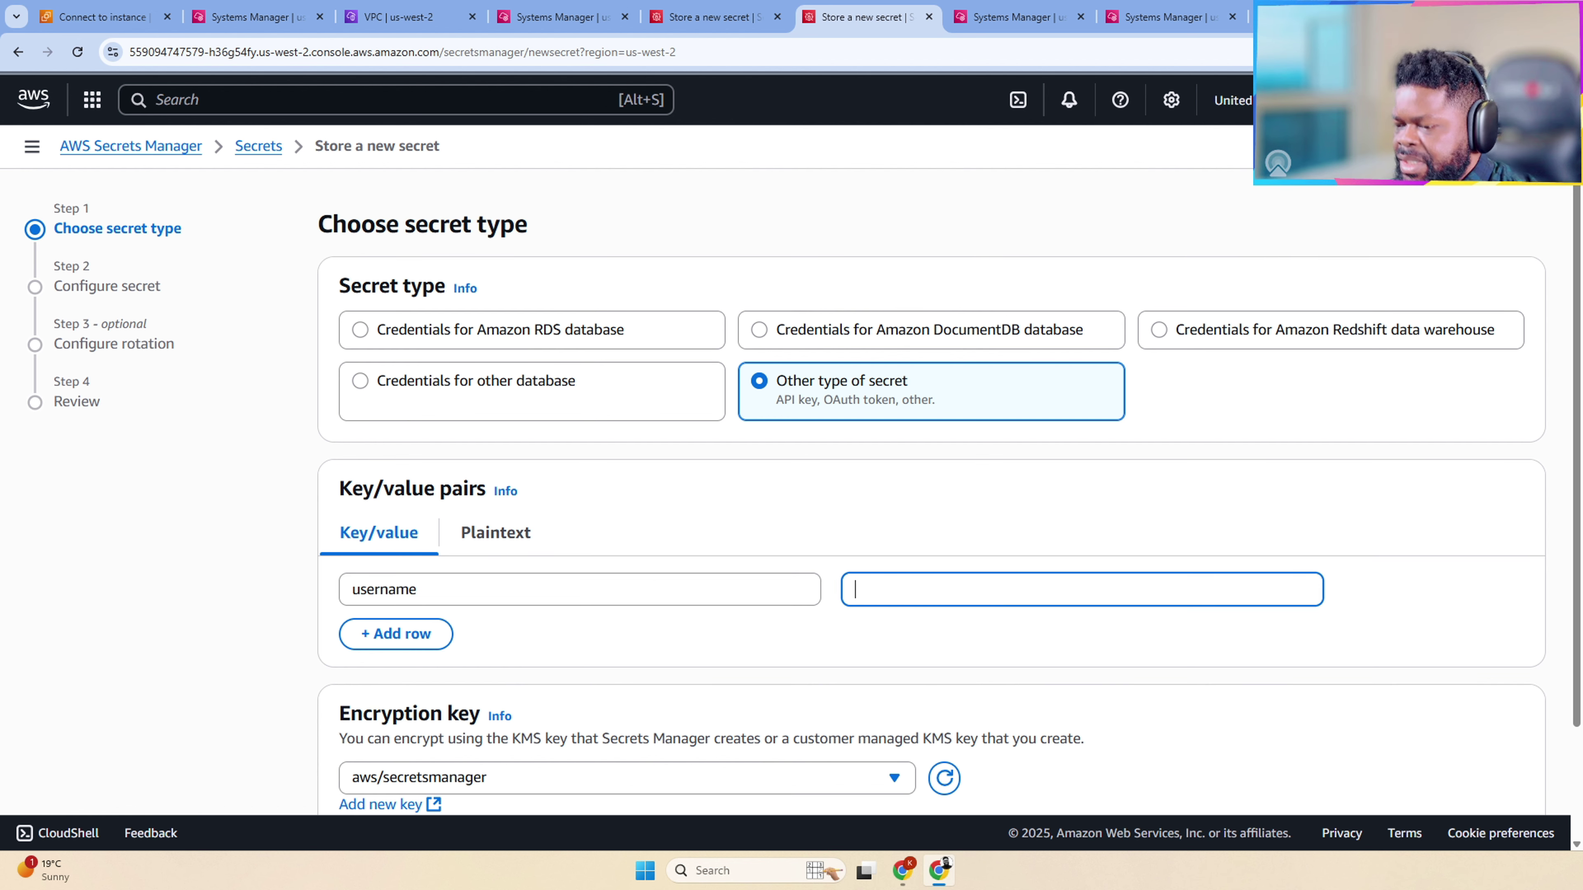
{"action": "type", "text": "tiktok"}
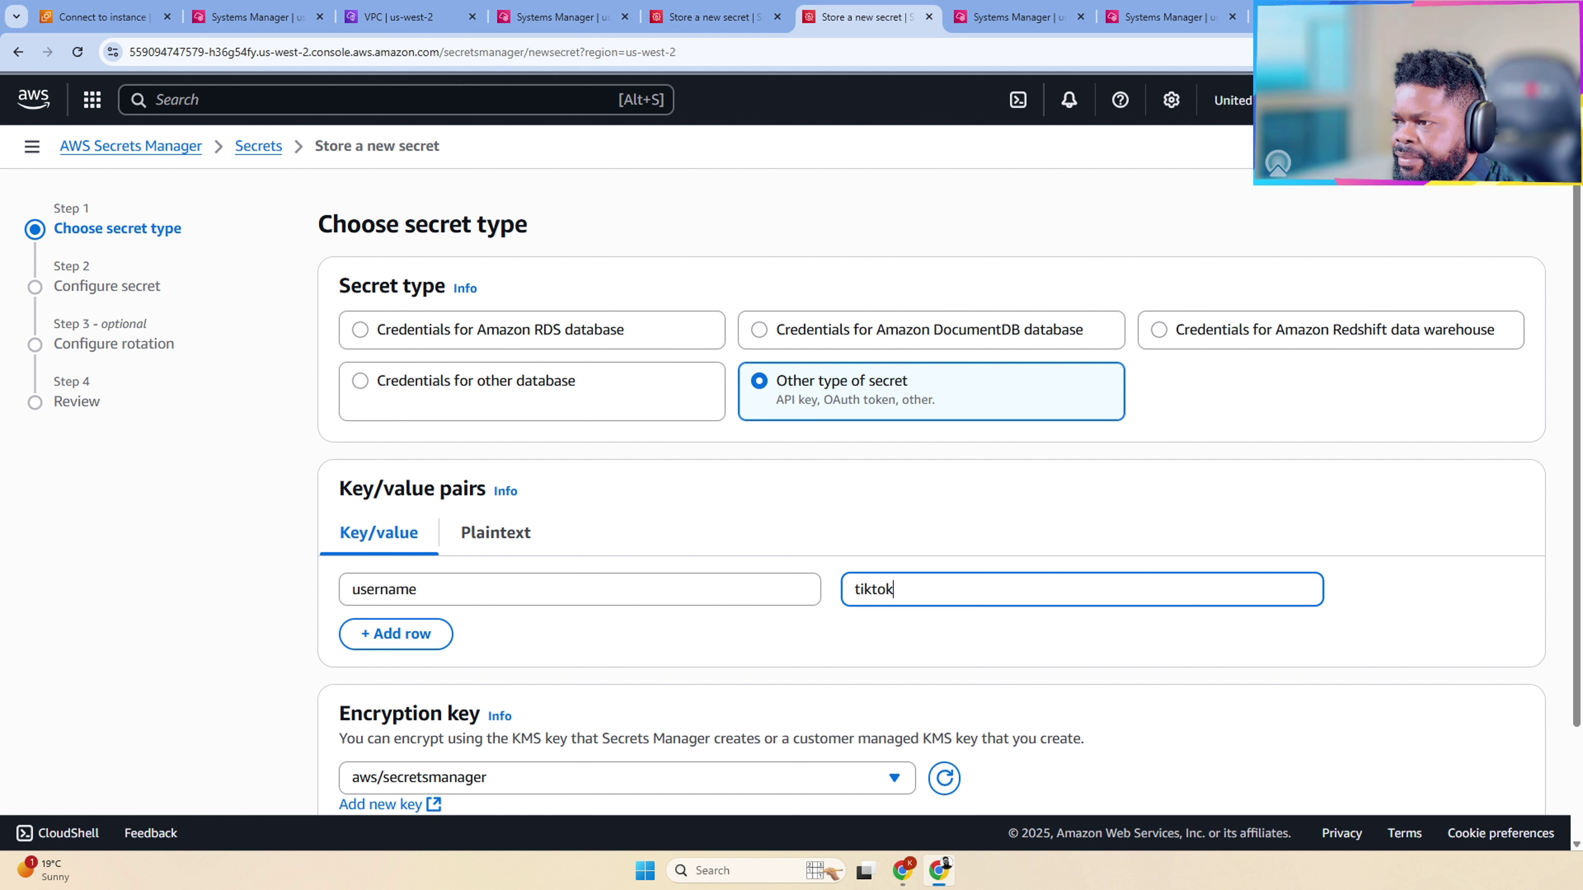
Step: Add a second key/value row with the key password
{"action": "left_click", "coordinate": [355, 633]}
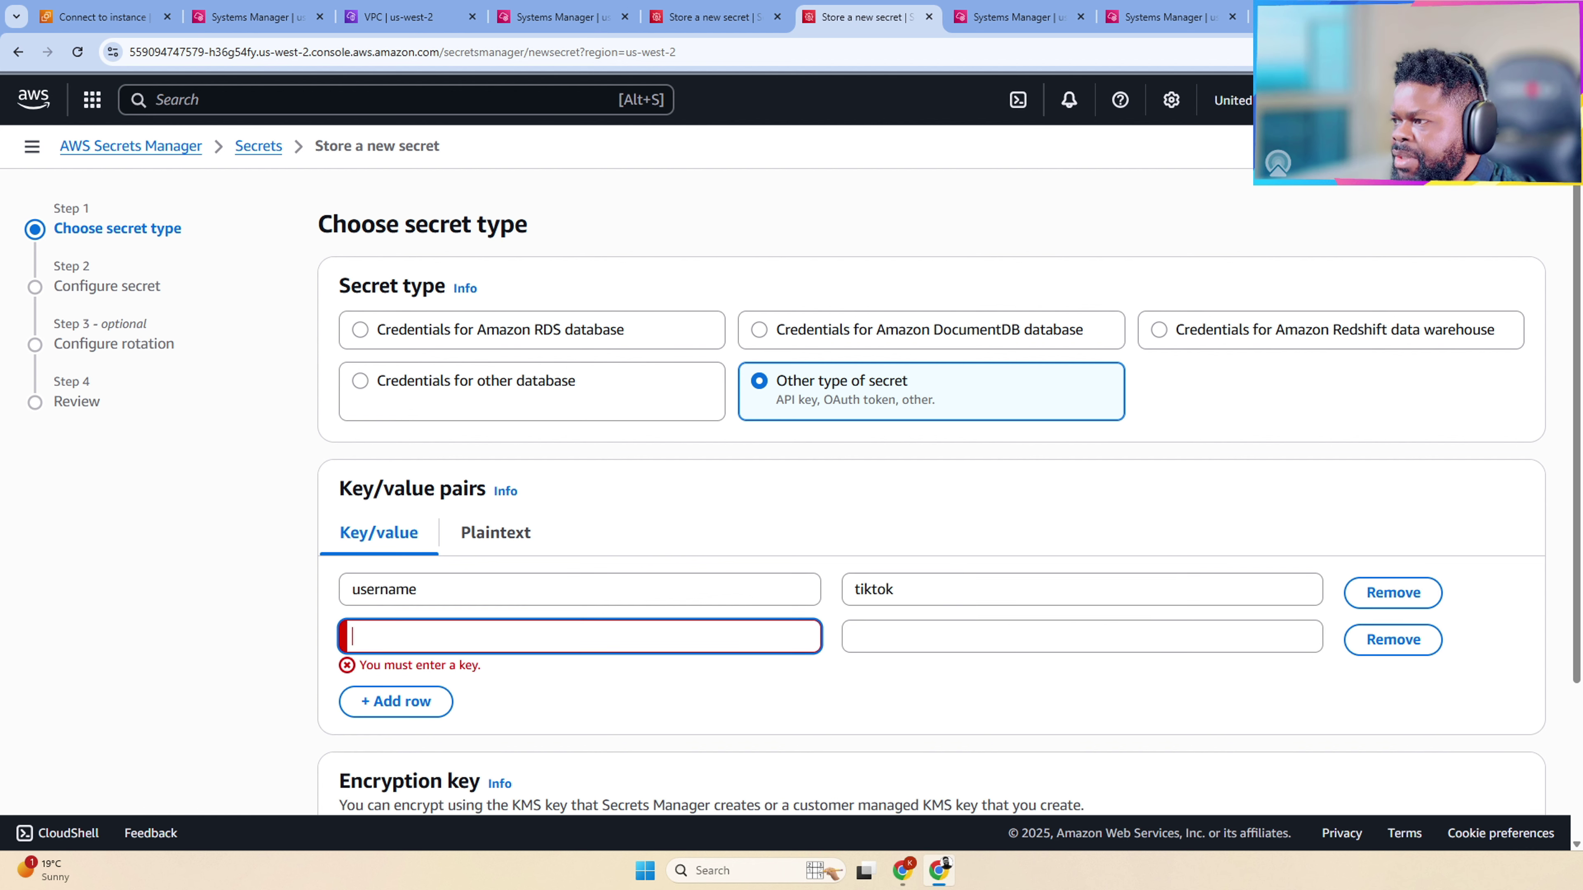
{"action": "type", "text": "password"}
{"action": "key", "text": "BackSpace"}
{"action": "key", "text": "BackSpace"}
{"action": "key", "text": "BackSpace"}
{"action": "key", "text": "BackSpace"}
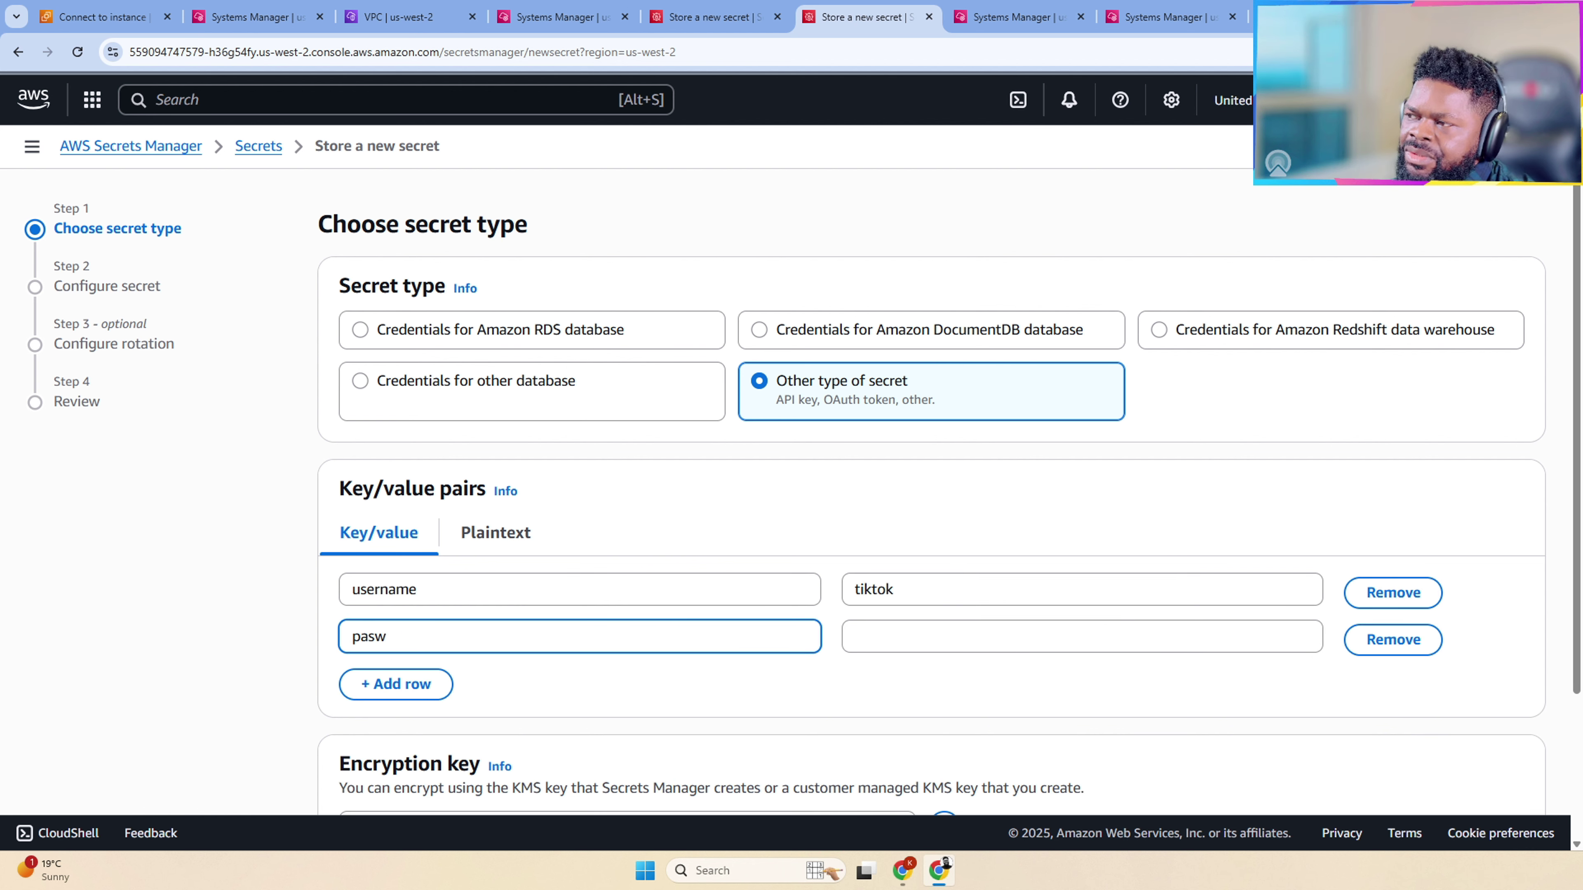
{"action": "type", "text": "wo"}
{"action": "key", "text": "BackSpace"}
{"action": "type", "text": "ord"}
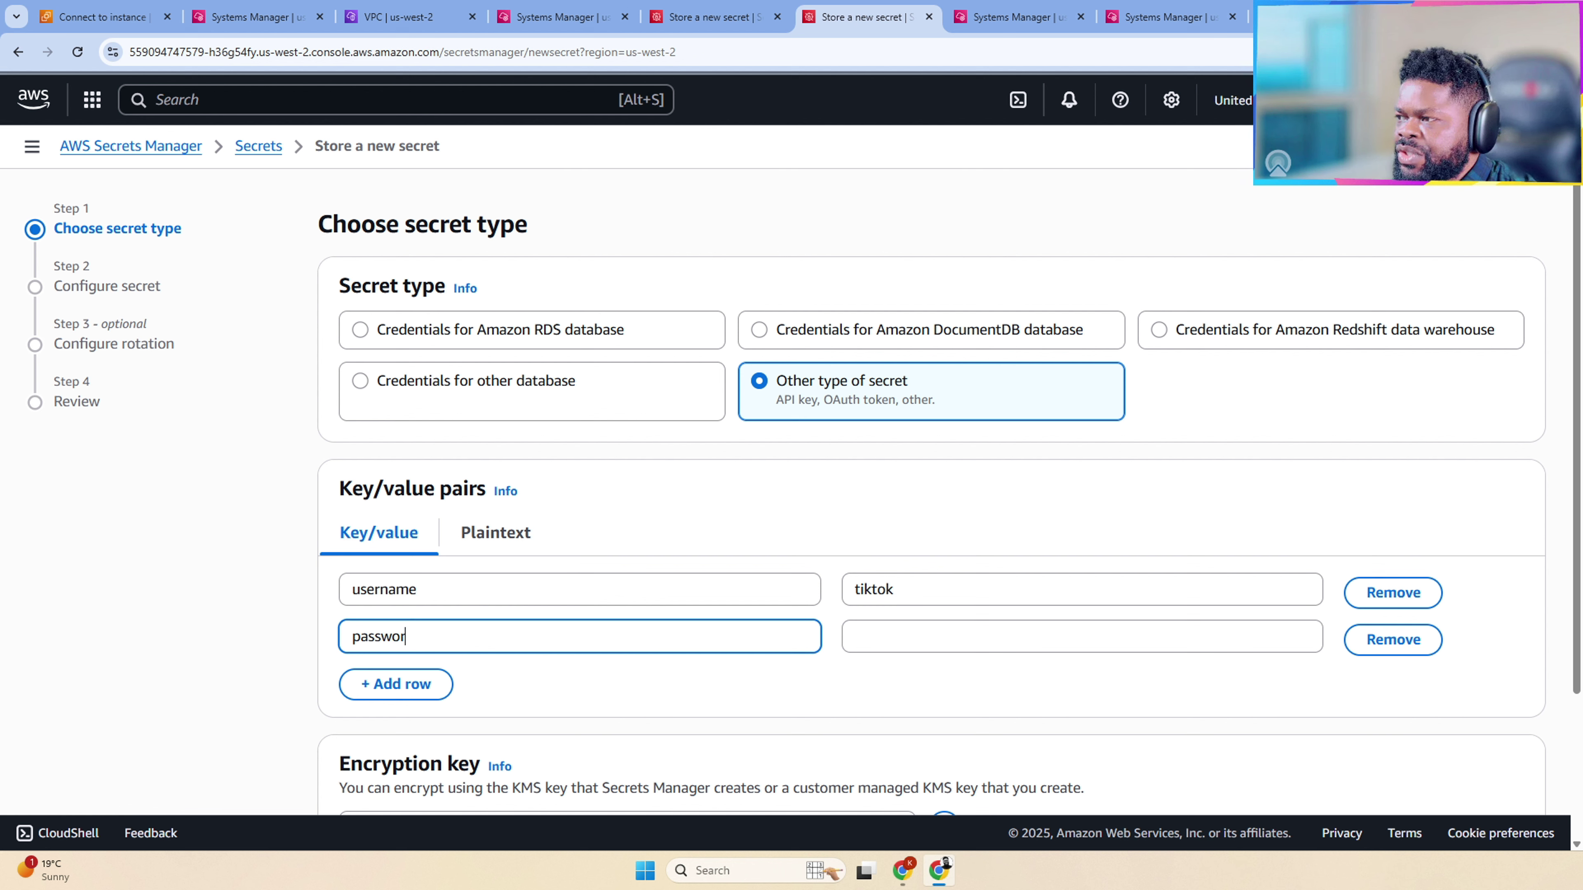